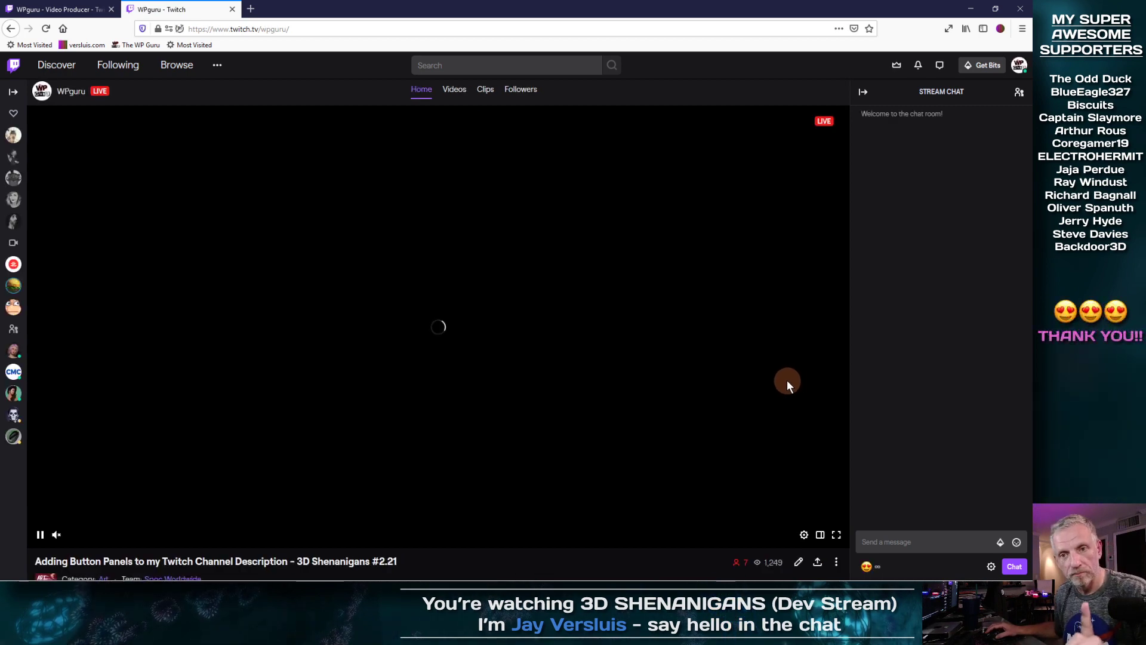
Step: Pause the live stream and scroll to the About panels: subPerks, Howdy, YouTube, Socials, Schedule, Tip Jar
{"action": "scroll", "coordinate": [752, 391], "scroll_direction": "down", "scroll_amount": 2}
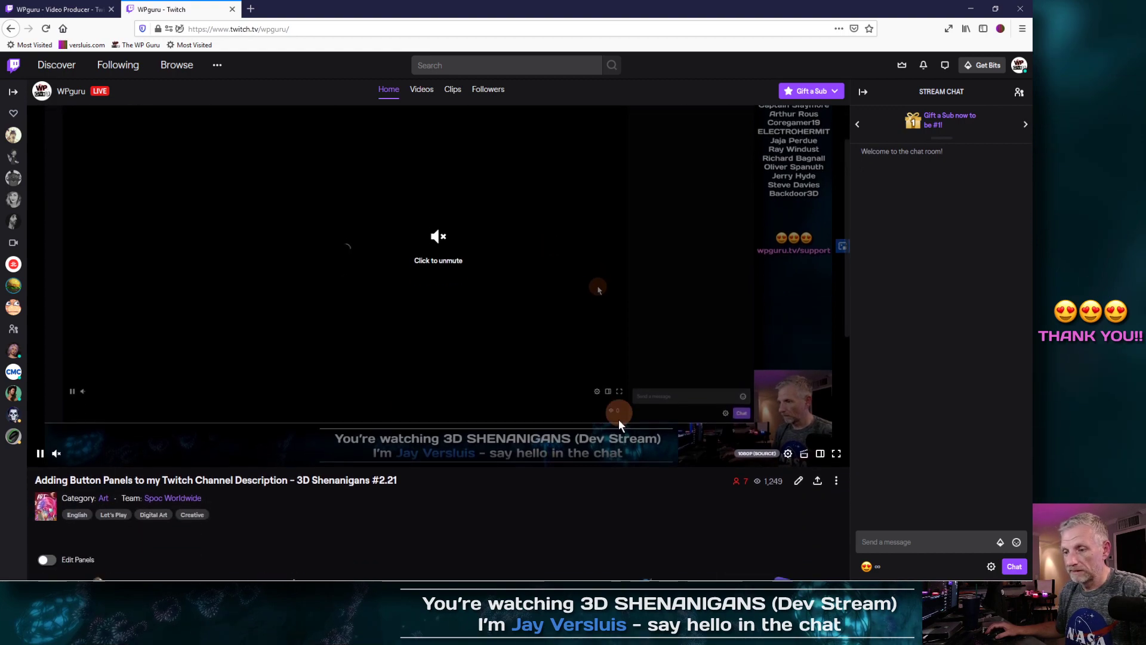
{"action": "left_click", "coordinate": [598, 273]}
{"action": "scroll", "coordinate": [511, 409], "scroll_direction": "down", "scroll_amount": 3}
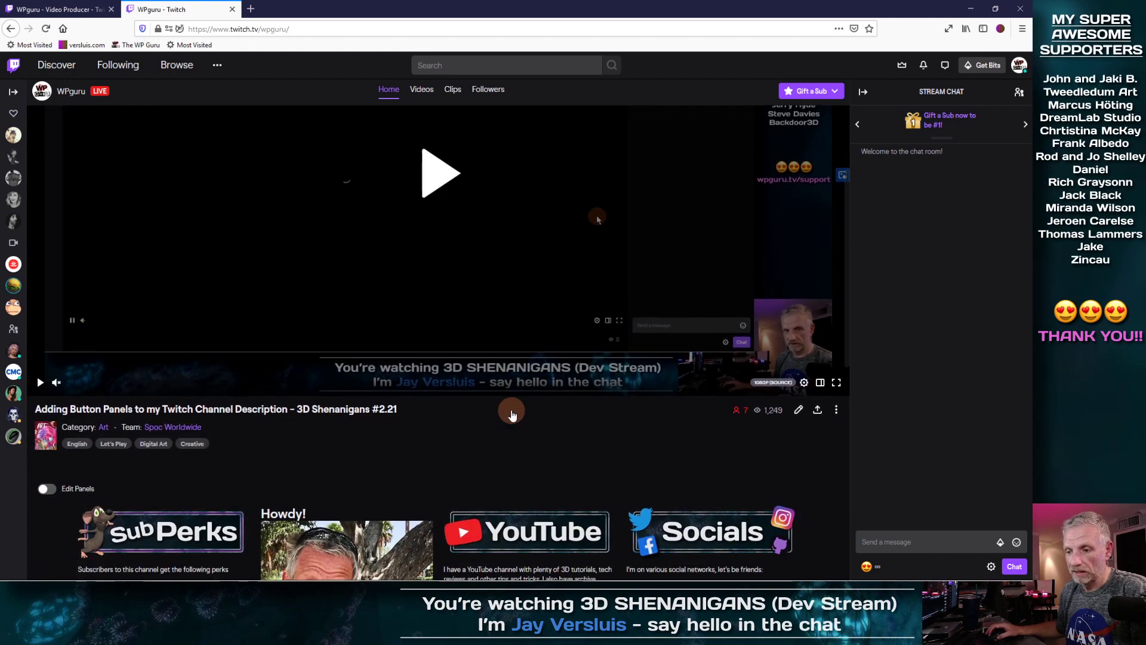
{"action": "scroll", "coordinate": [512, 410], "scroll_direction": "down", "scroll_amount": 3}
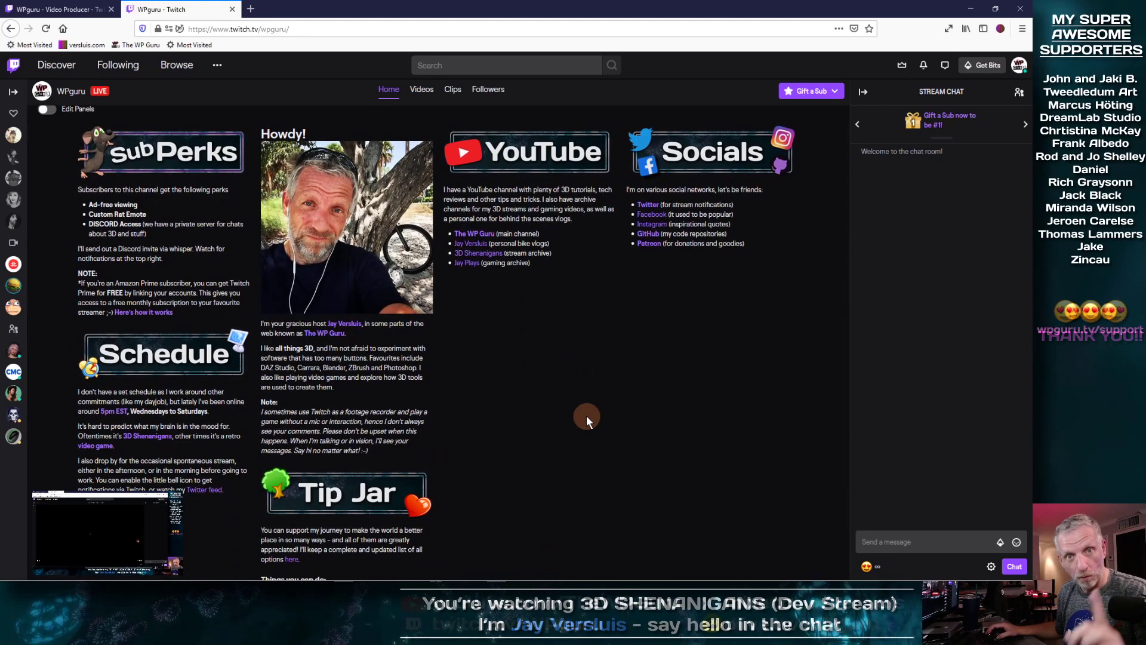
{"action": "scroll", "coordinate": [382, 332], "scroll_direction": "up", "scroll_amount": 1}
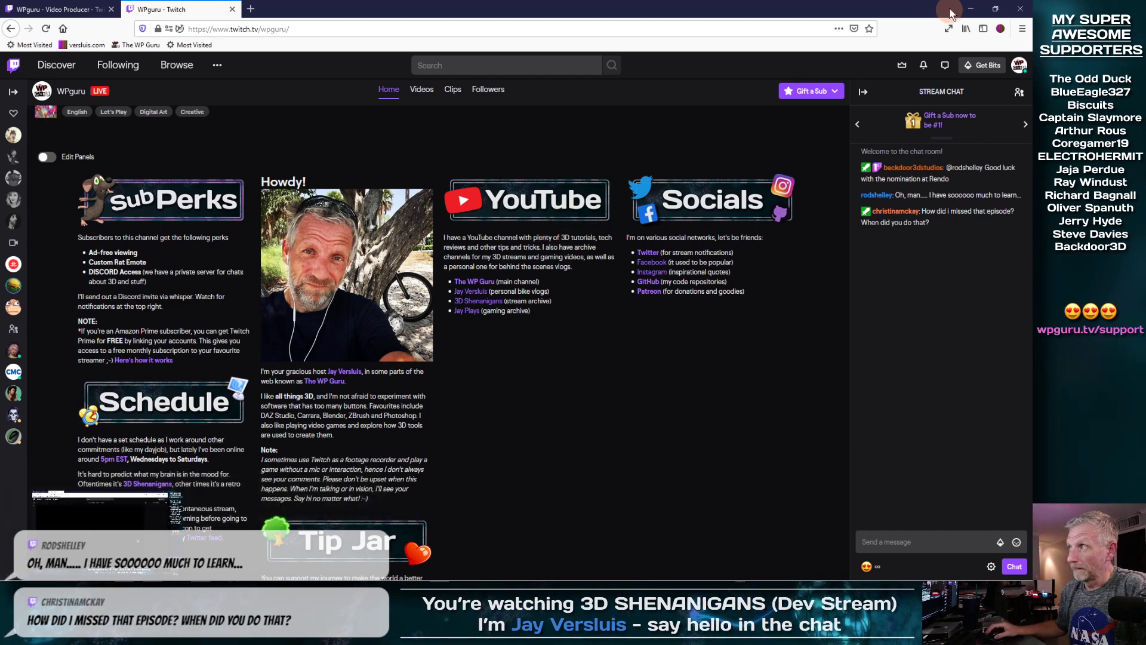
Step: Minimize Firefox and restore Photoshop showing Panel Buttons.psd with the Games button
{"action": "left_click", "coordinate": [969, 9]}
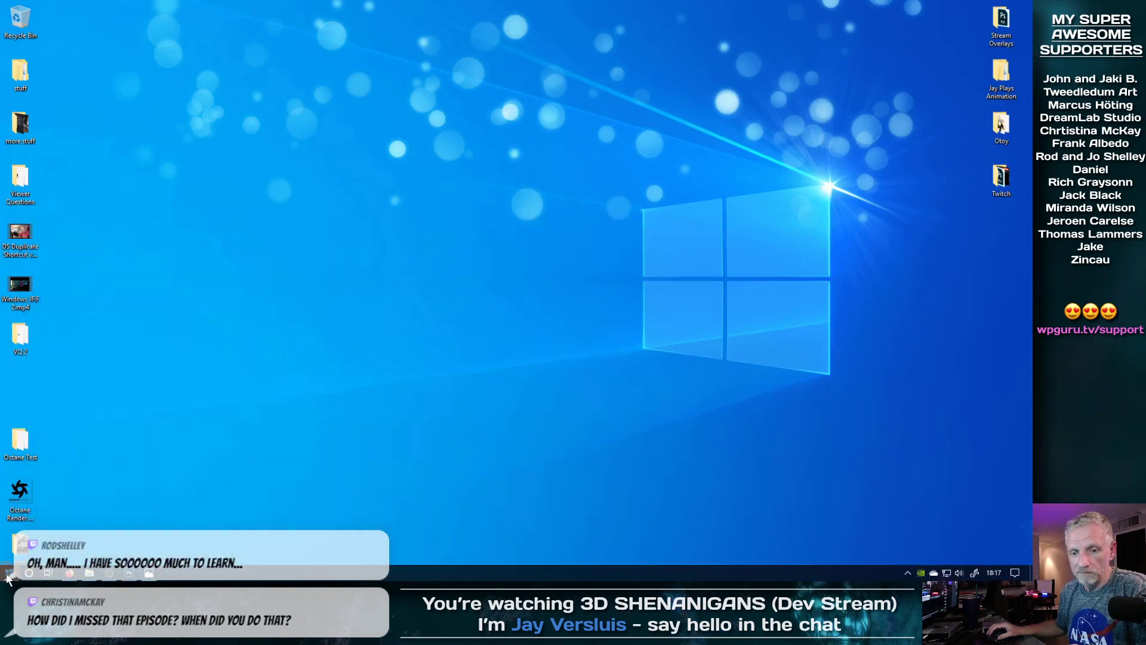
{"action": "left_click", "coordinate": [132, 574]}
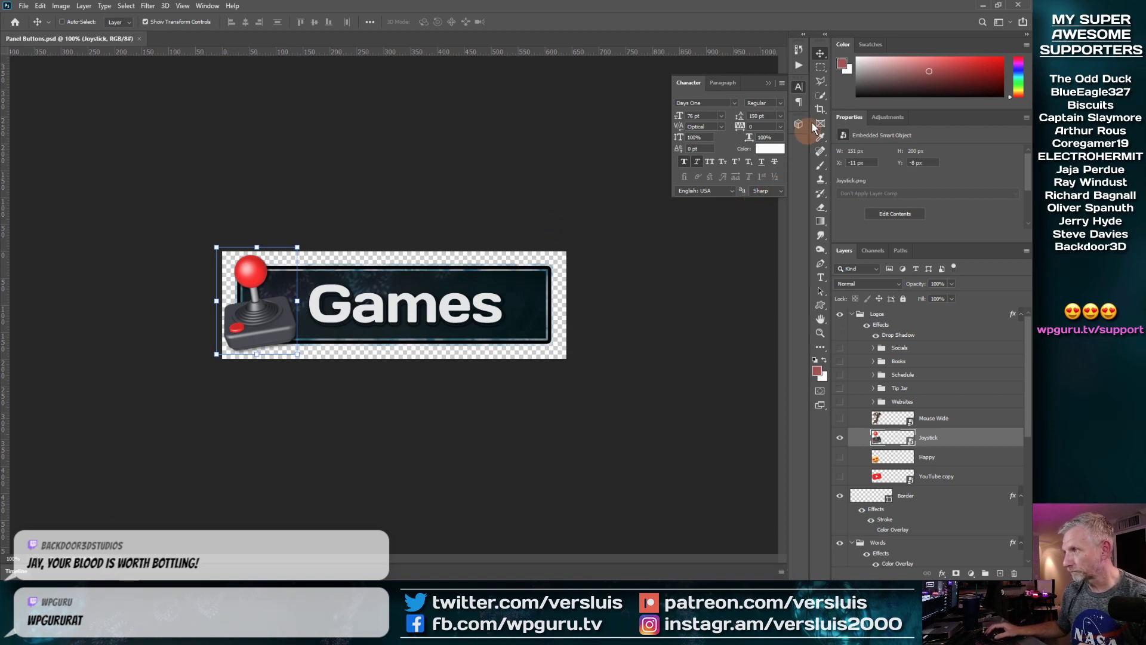
Step: Close the Character panel and collapse the Logos and Words layer groups
{"action": "left_click", "coordinate": [800, 88]}
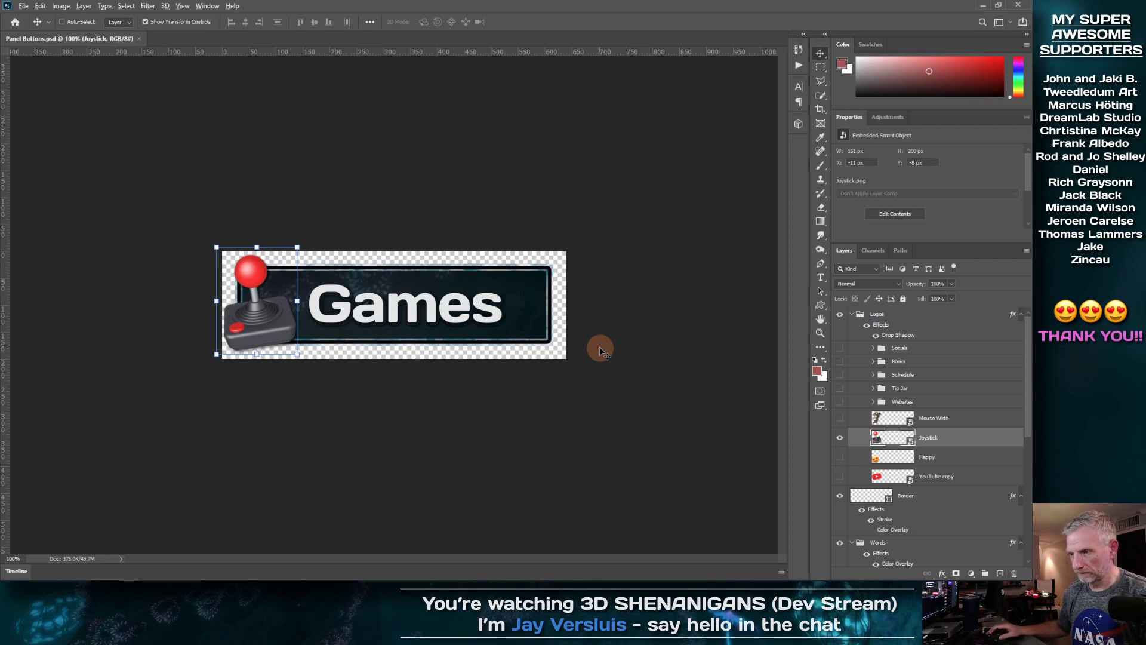
{"action": "scroll", "coordinate": [600, 351], "scroll_direction": "up", "scroll_amount": 3}
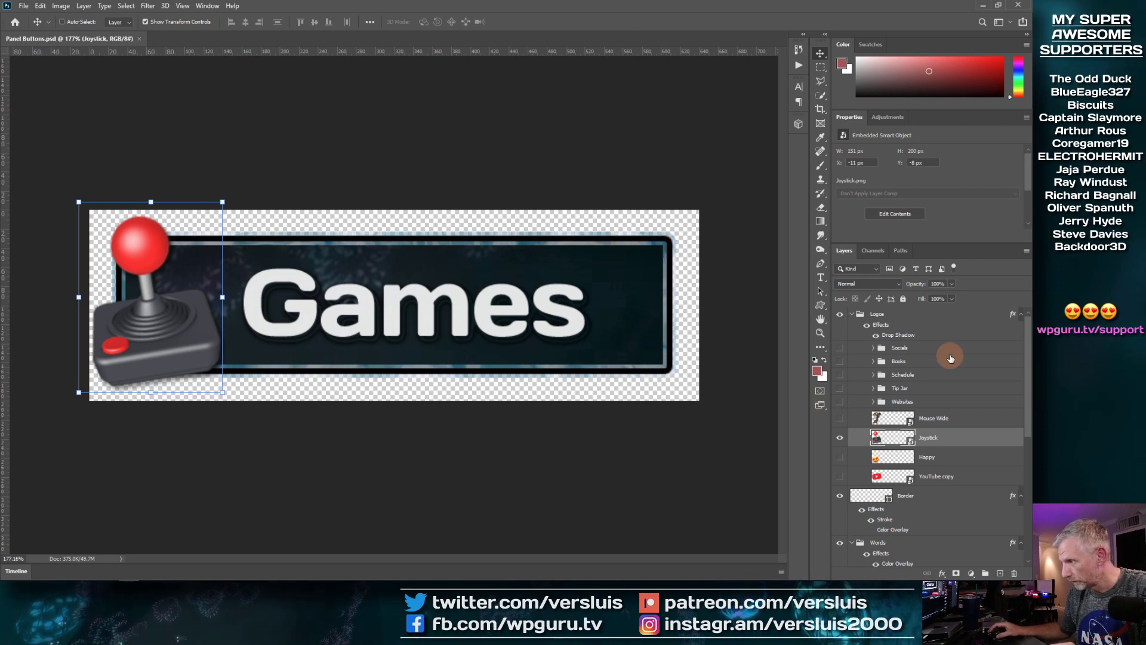
{"action": "left_click", "coordinate": [852, 318]}
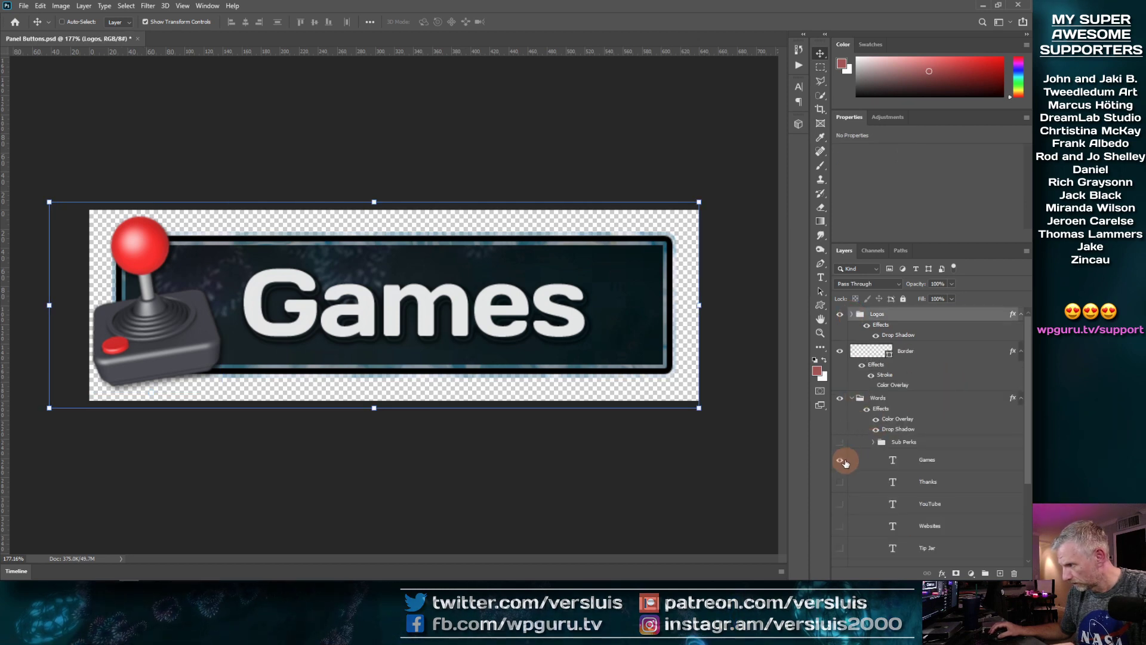
{"action": "left_click", "coordinate": [854, 401]}
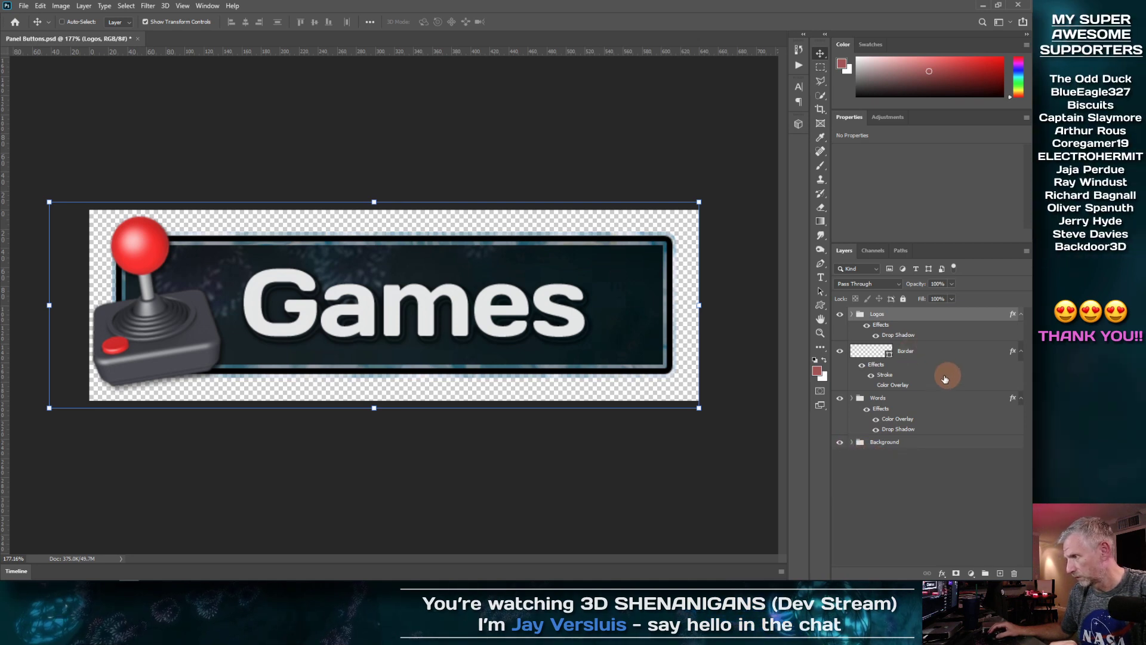
Step: Compare the Border layer and its Color Overlay on and off, leaving the border as it was
{"action": "left_click", "coordinate": [873, 358]}
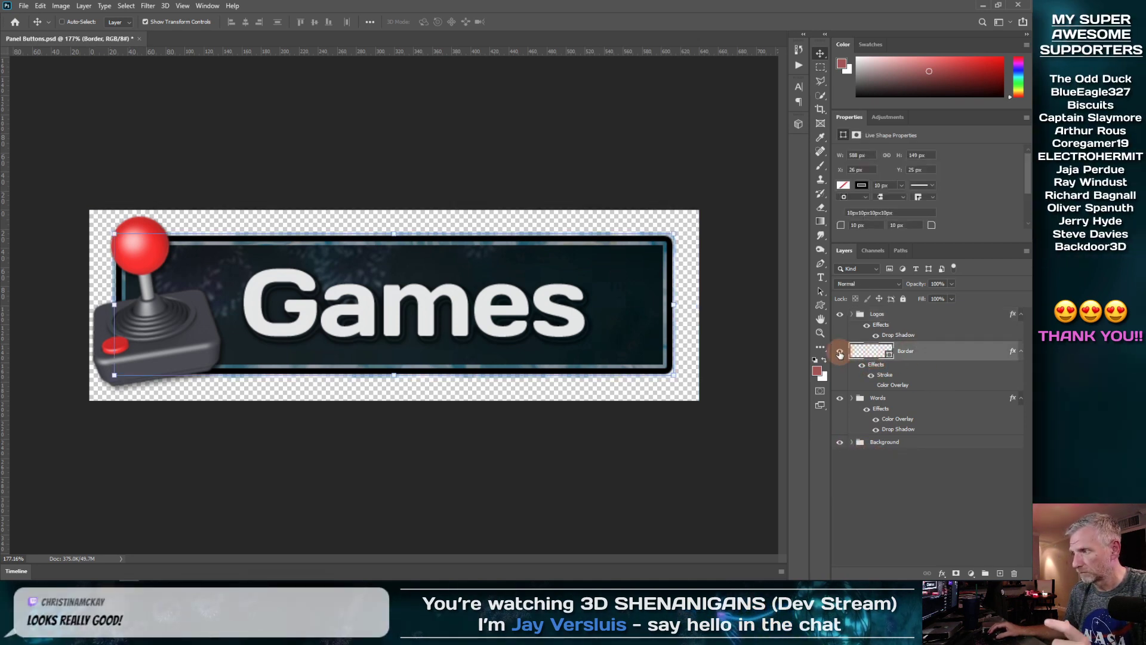
{"action": "left_click", "coordinate": [840, 352]}
{"action": "left_click", "coordinate": [841, 352]}
{"action": "left_click", "coordinate": [840, 352]}
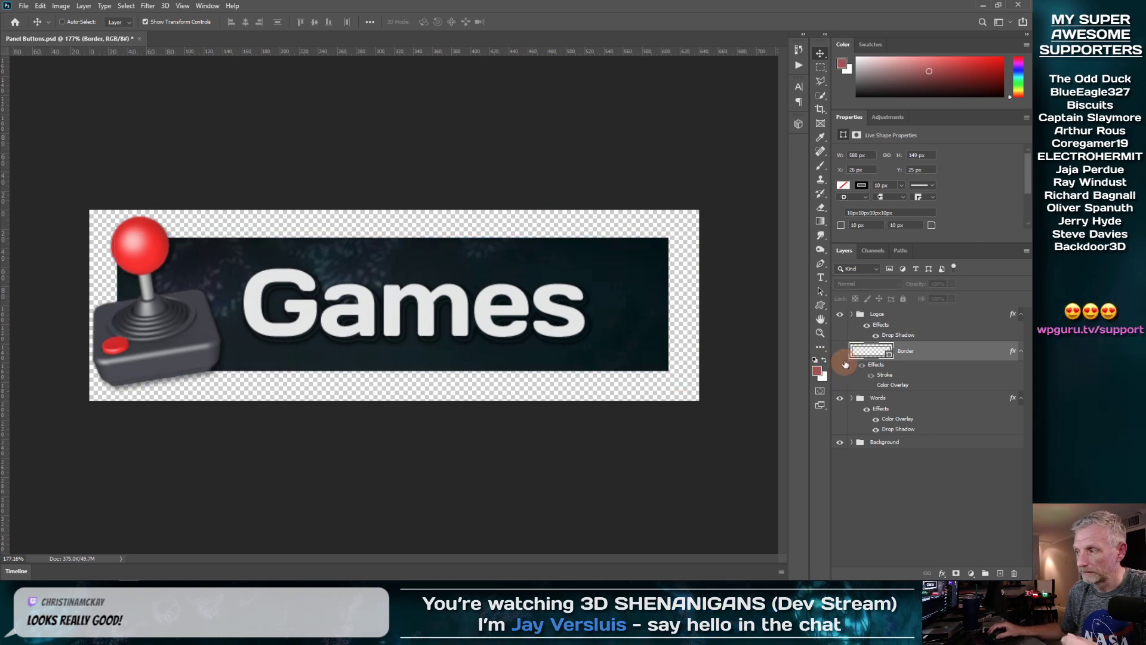
{"action": "left_click", "coordinate": [840, 352]}
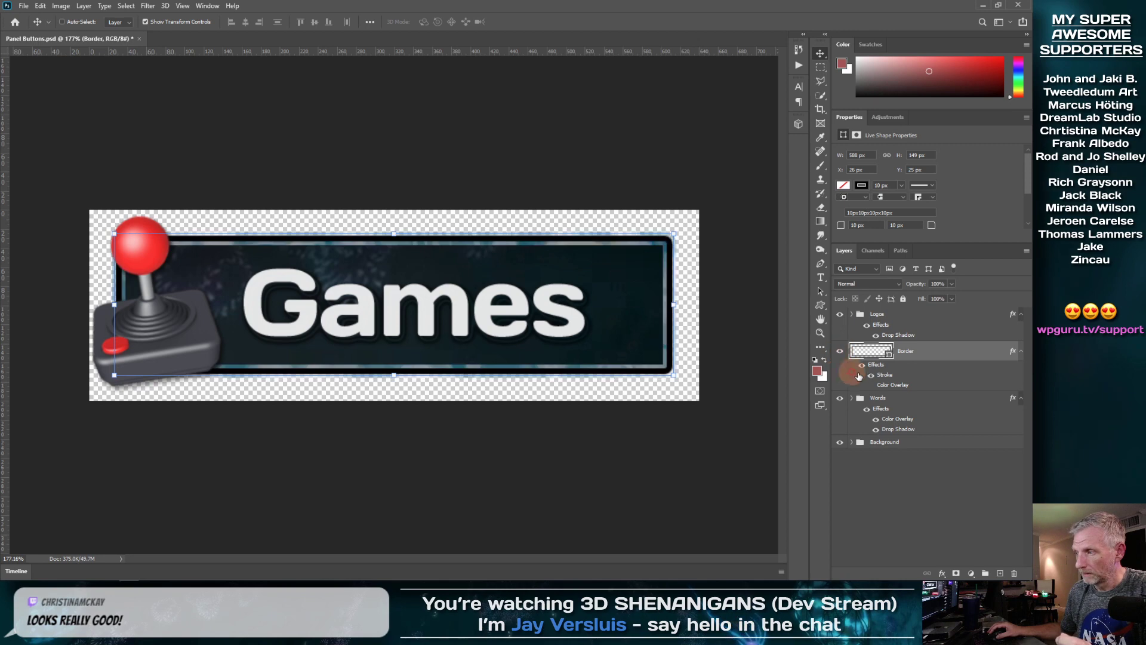
{"action": "left_click", "coordinate": [871, 386]}
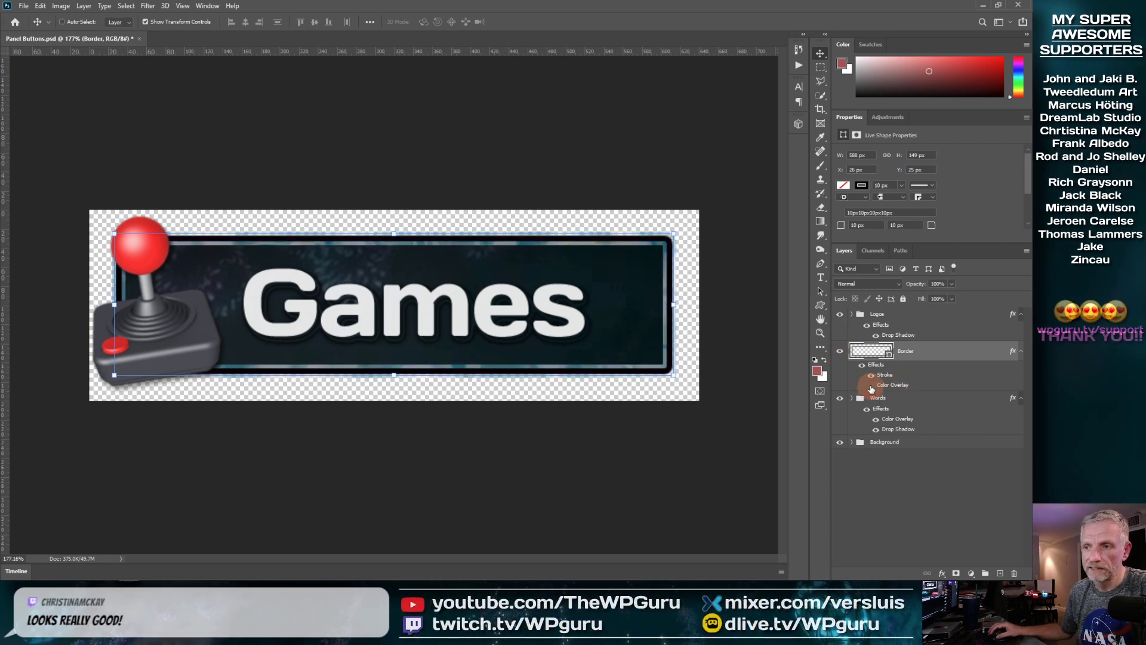
{"action": "left_click", "coordinate": [872, 387]}
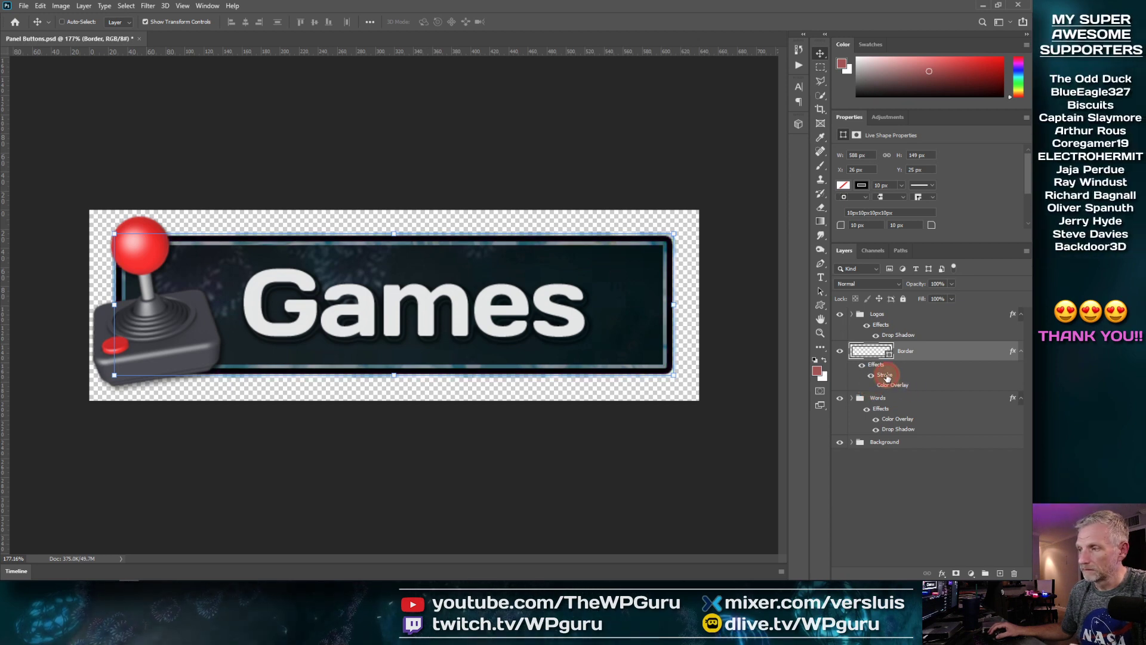
Step: Open the Border layer's Stroke style (4 px pattern fill, 63% opacity) and browse patterns without picking one
{"action": "double_click", "coordinate": [885, 376]}
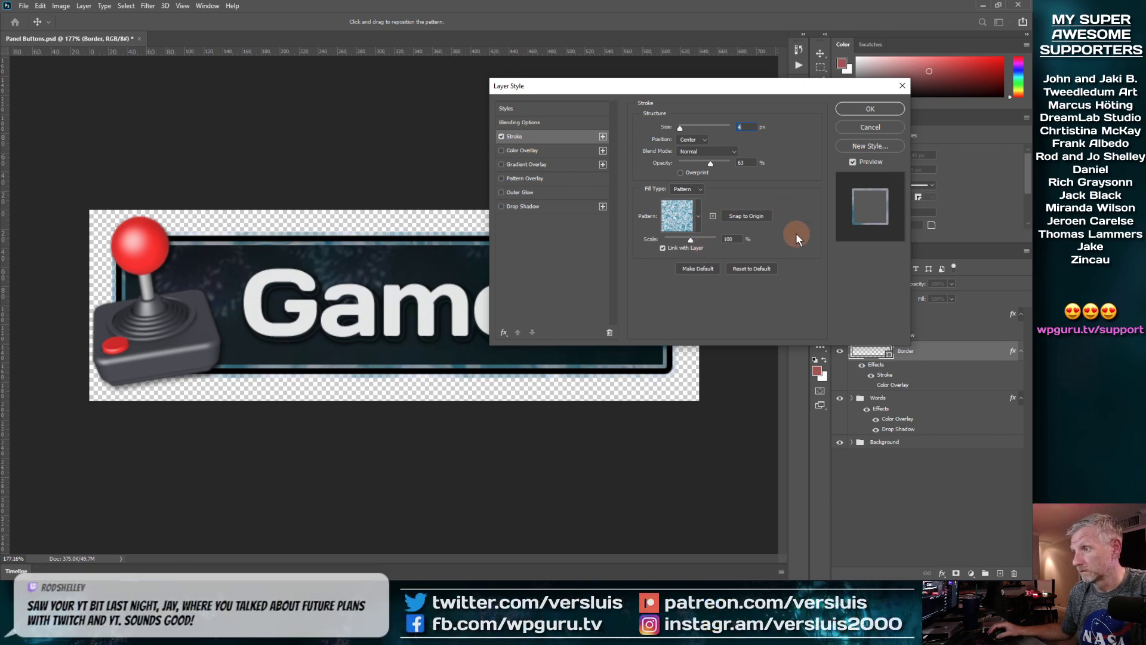
{"action": "left_click", "coordinate": [703, 218]}
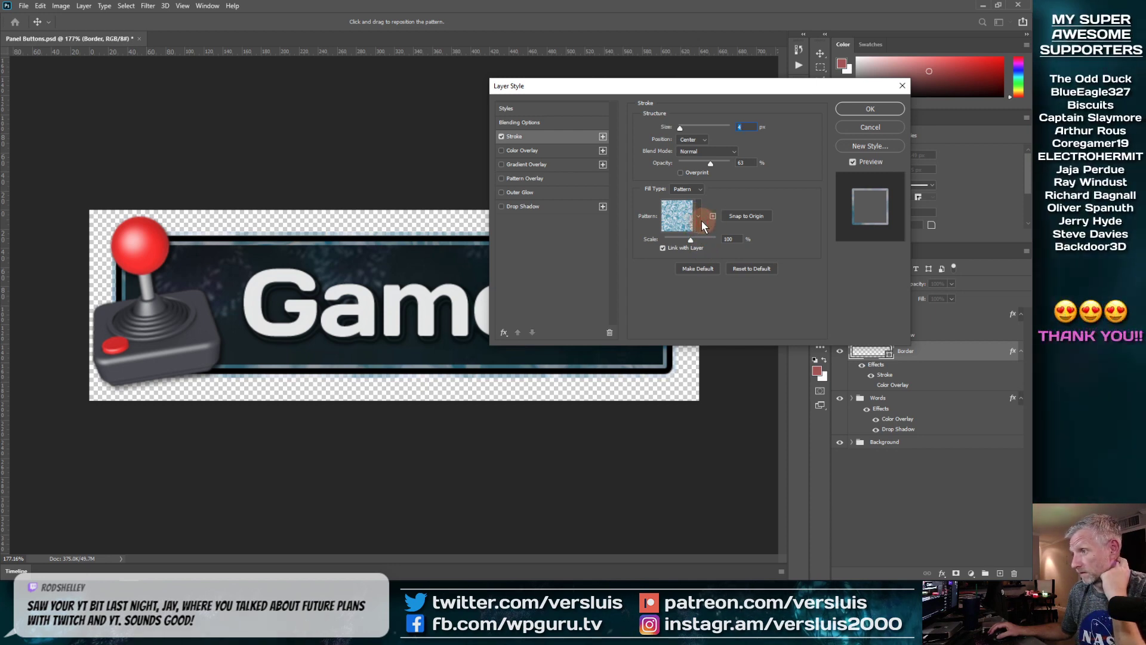
{"action": "left_click", "coordinate": [784, 225]}
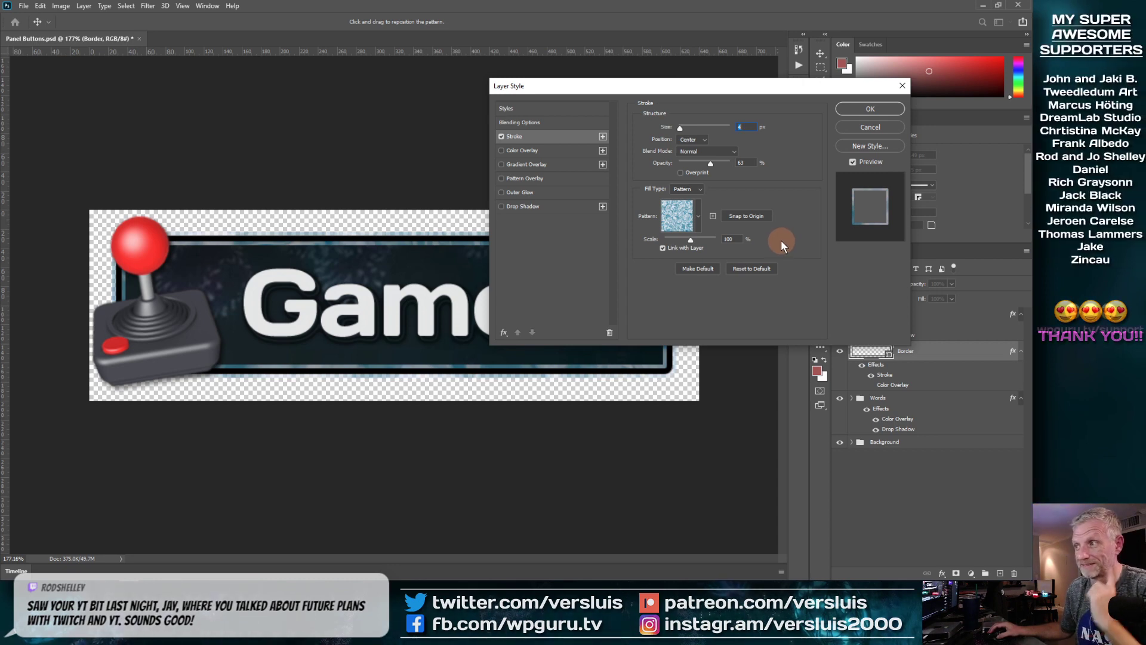
Step: Cancel the Layer Style dialog, leaving the Border stroke unchanged
{"action": "left_click", "coordinate": [869, 127]}
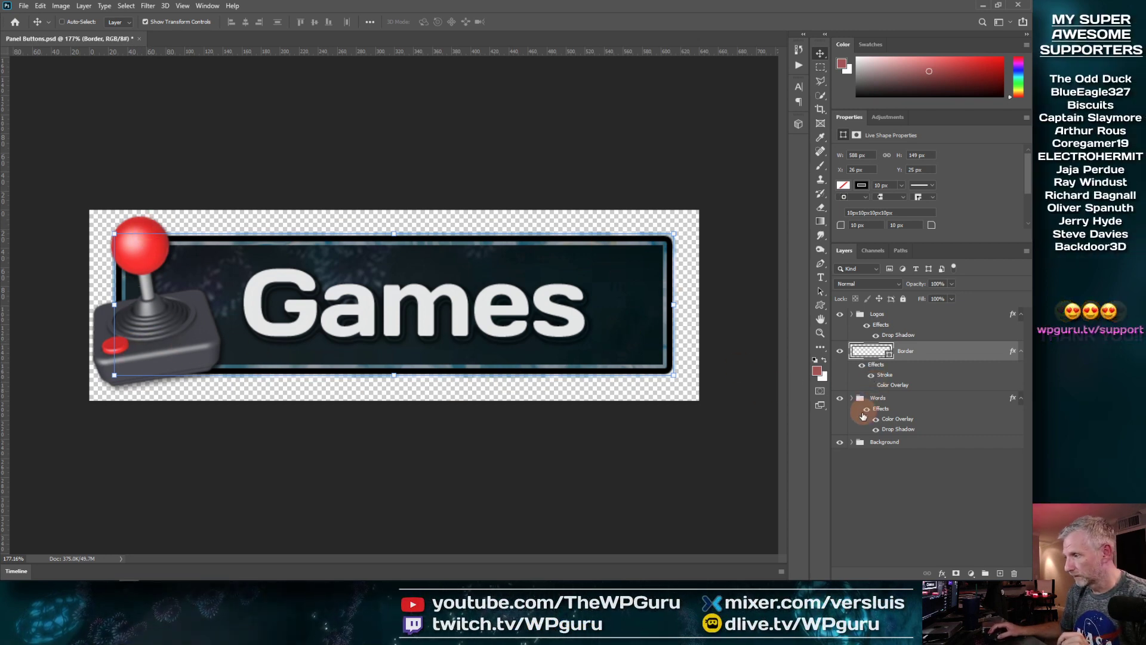
Step: Expand the Logos group and compare the logos' drop shadow off and on
{"action": "left_click", "coordinate": [852, 314]}
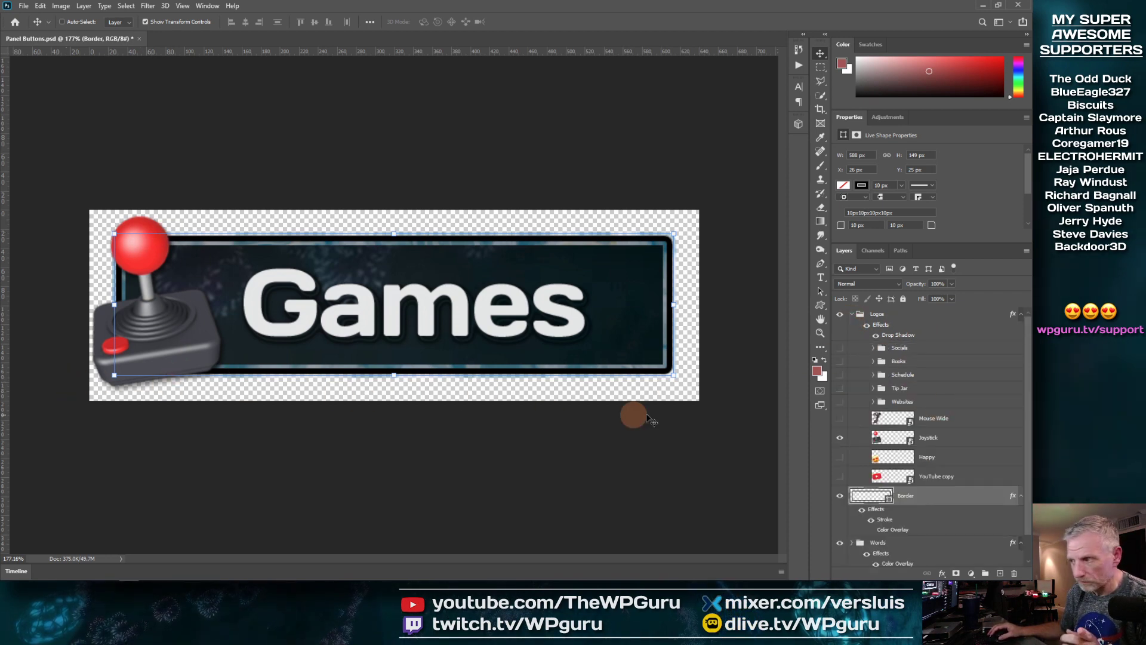
{"action": "left_click", "coordinate": [866, 327]}
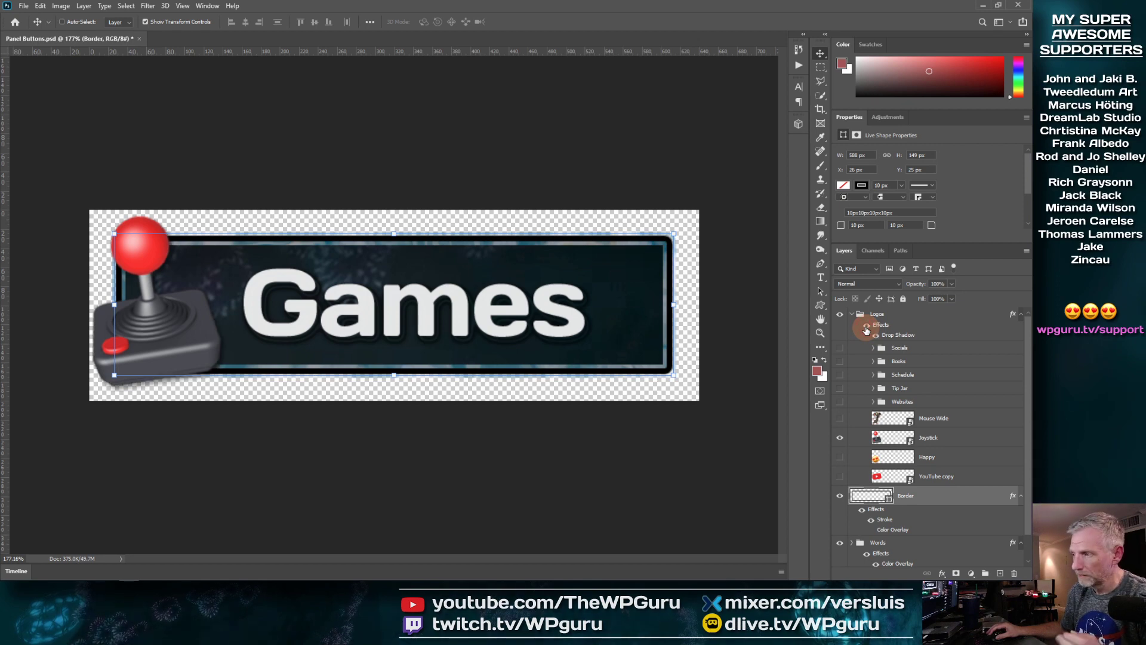
{"action": "left_click", "coordinate": [866, 327]}
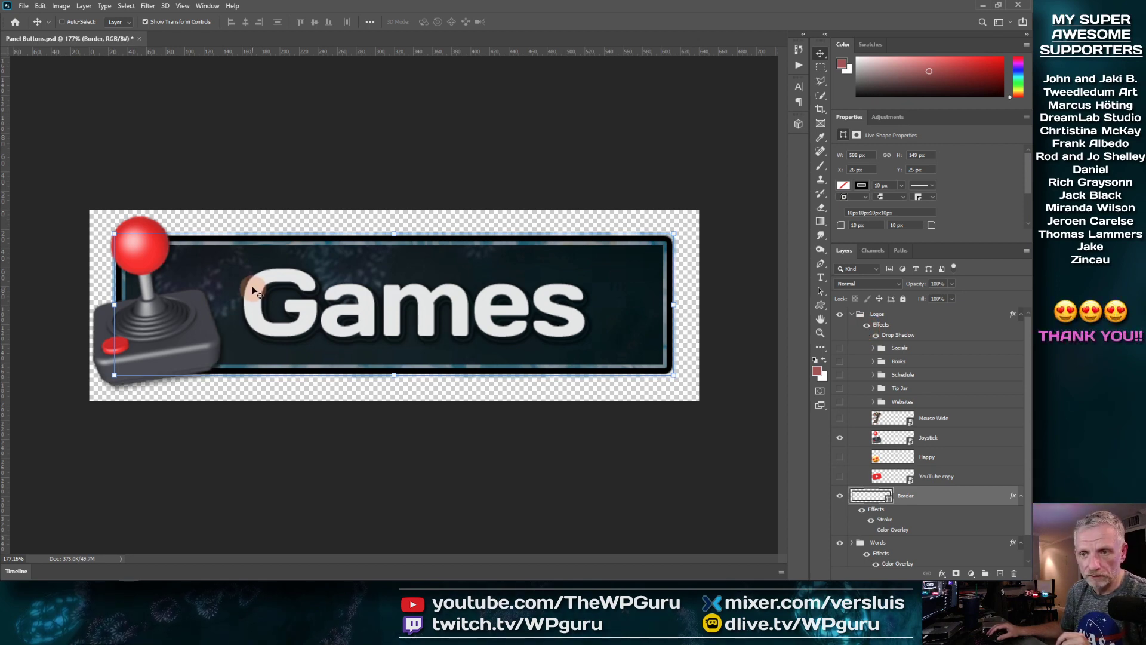
{"action": "left_click", "coordinate": [891, 477]}
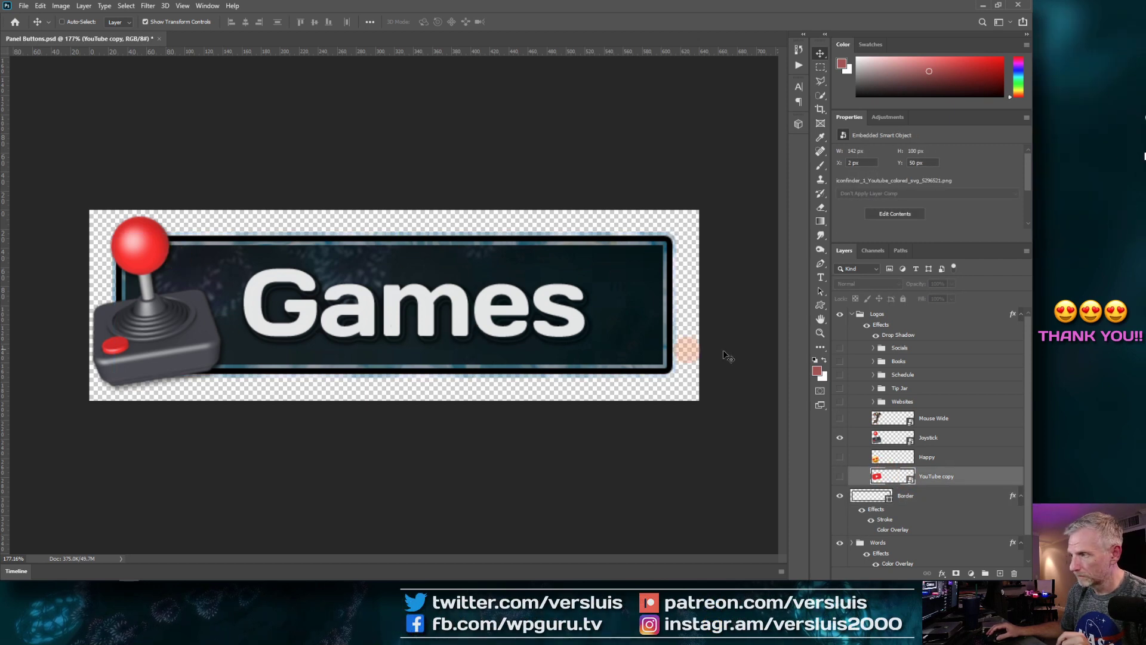
{"action": "left_click", "coordinate": [867, 326]}
{"action": "left_click", "coordinate": [867, 325]}
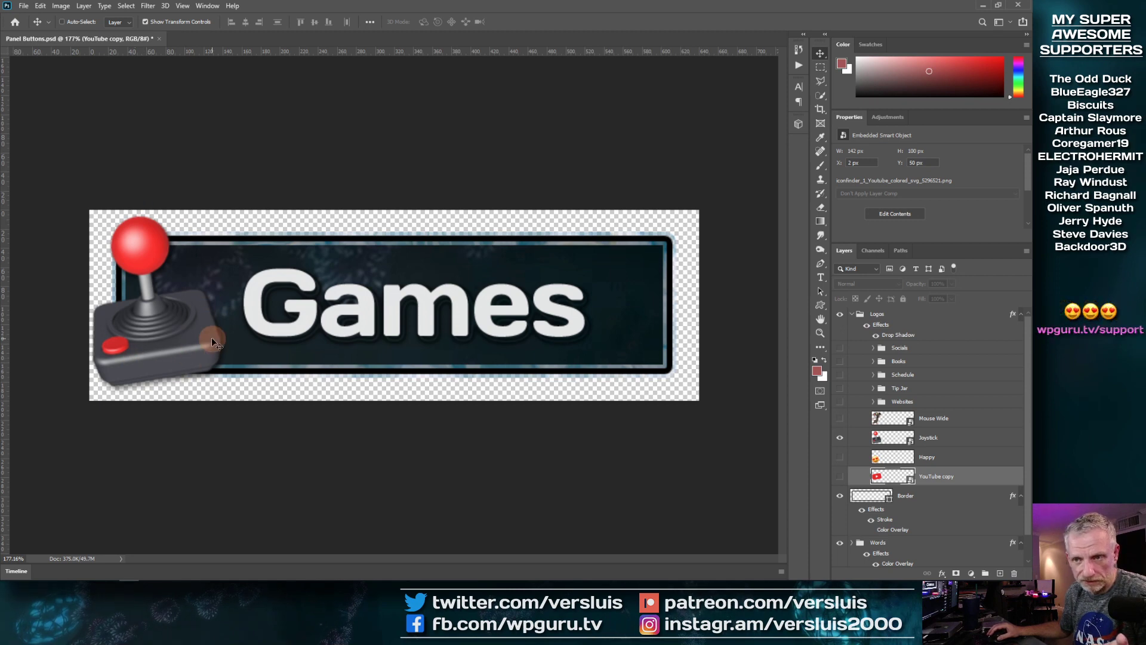
Step: Preview the joystick, heart-eyes, mouse, YouTube and social icons in turn, leaving them all hidden
{"action": "left_click", "coordinate": [840, 439]}
{"action": "left_click", "coordinate": [840, 456]}
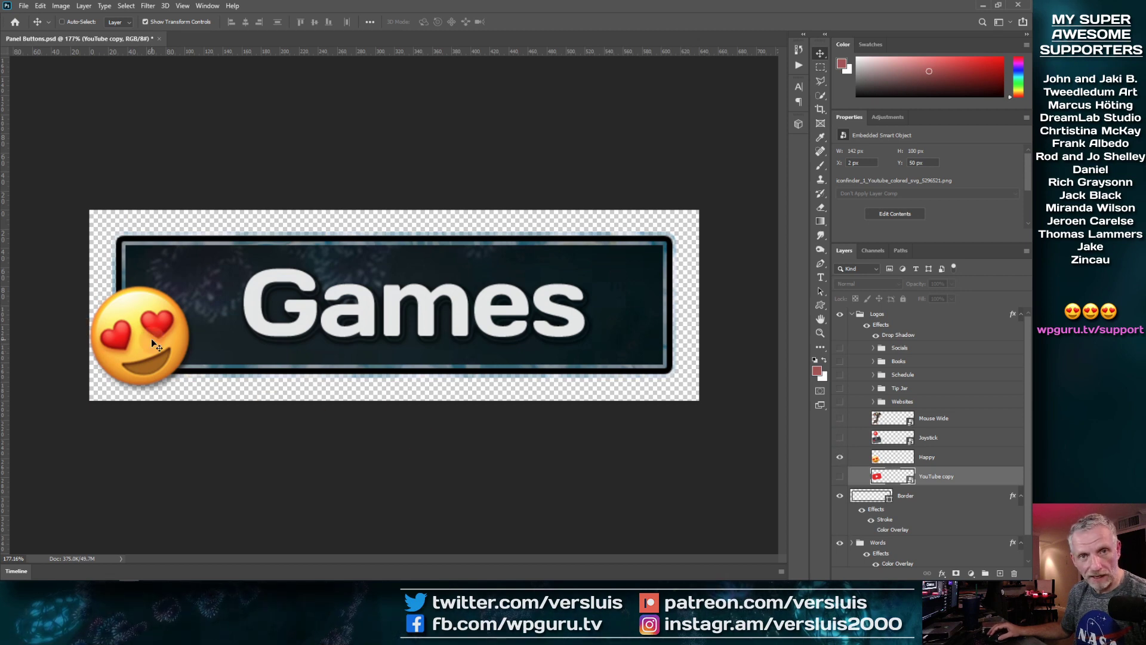
{"action": "left_click", "coordinate": [841, 457]}
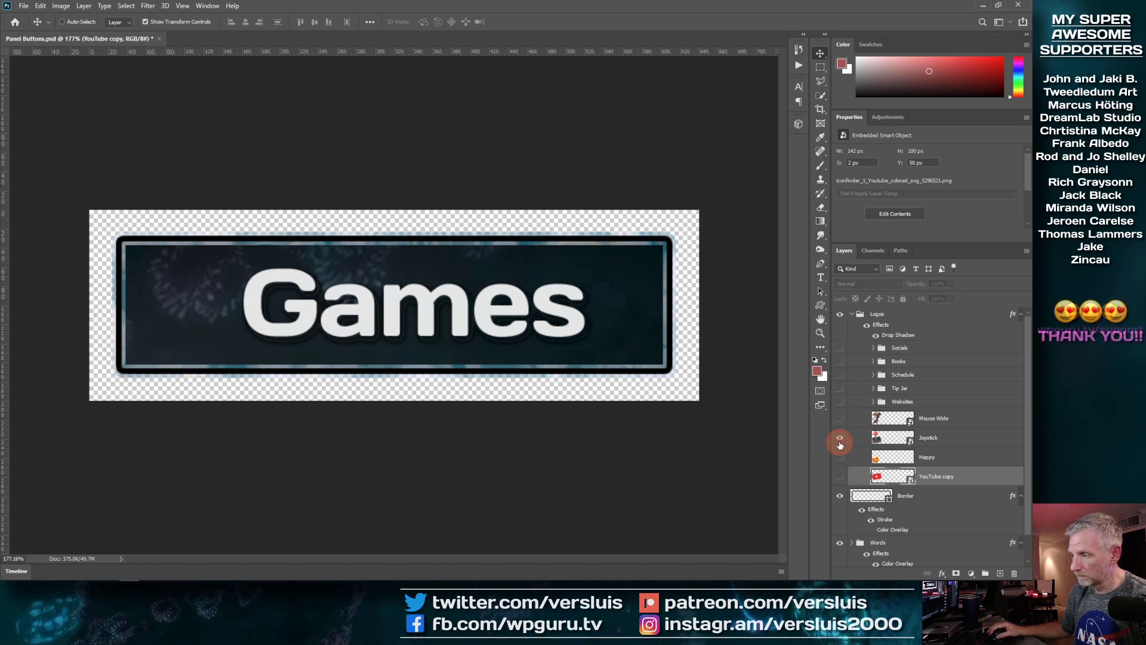
{"action": "left_click", "coordinate": [840, 438]}
{"action": "left_click", "coordinate": [841, 438]}
{"action": "left_click", "coordinate": [840, 418]}
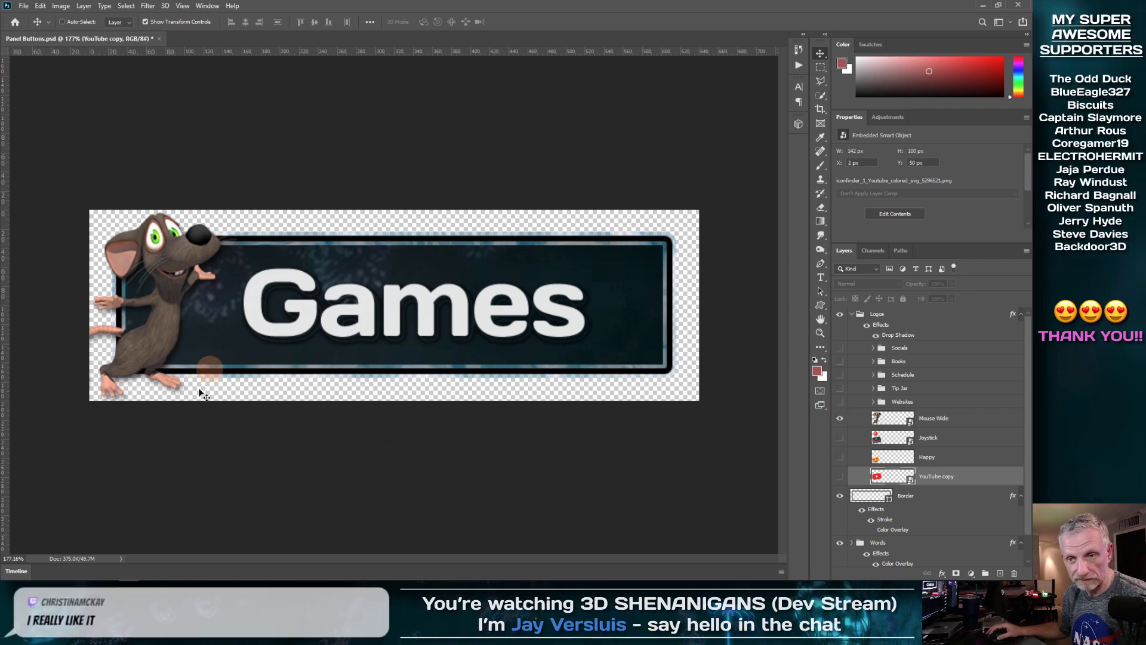
{"action": "left_click", "coordinate": [840, 419]}
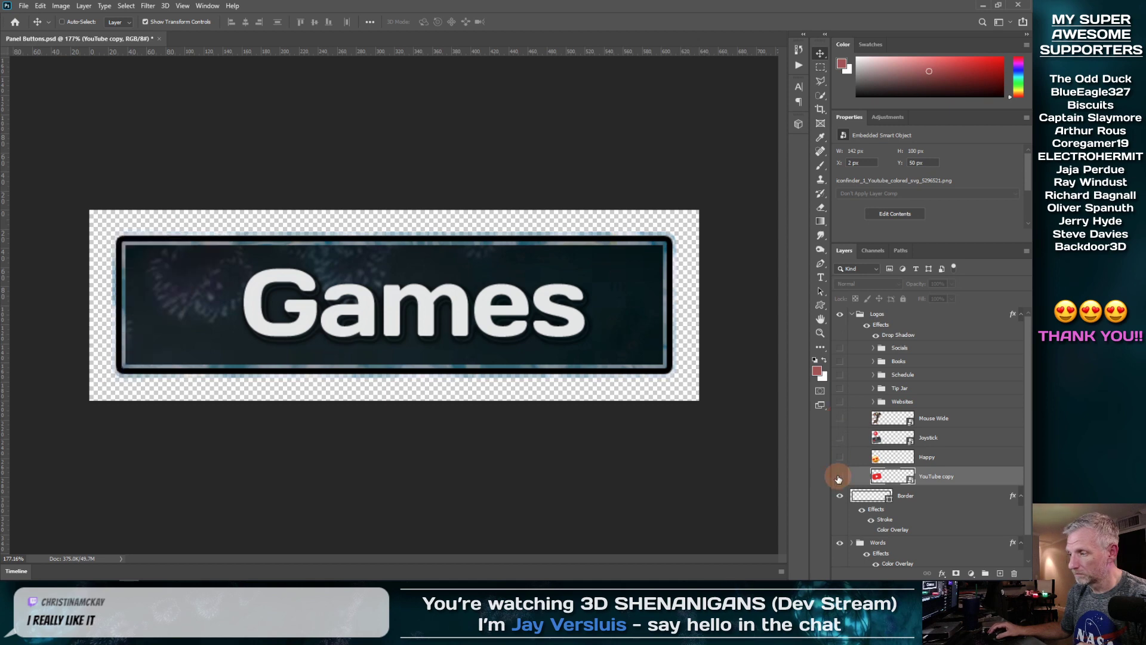
{"action": "left_click", "coordinate": [839, 477]}
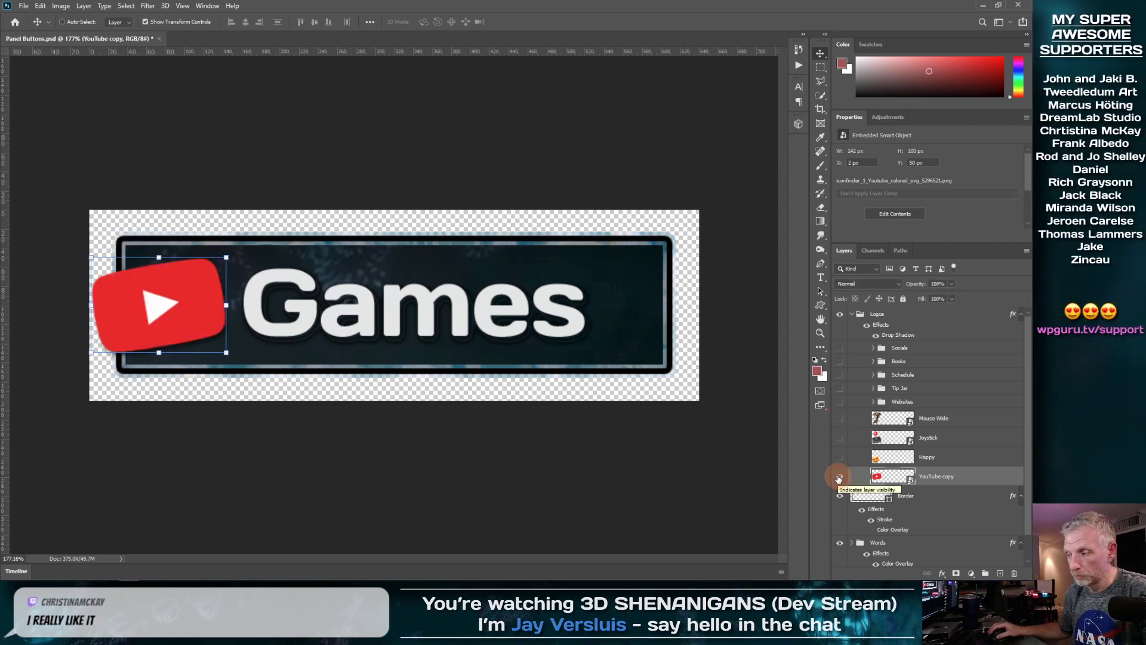
{"action": "left_click", "coordinate": [839, 477]}
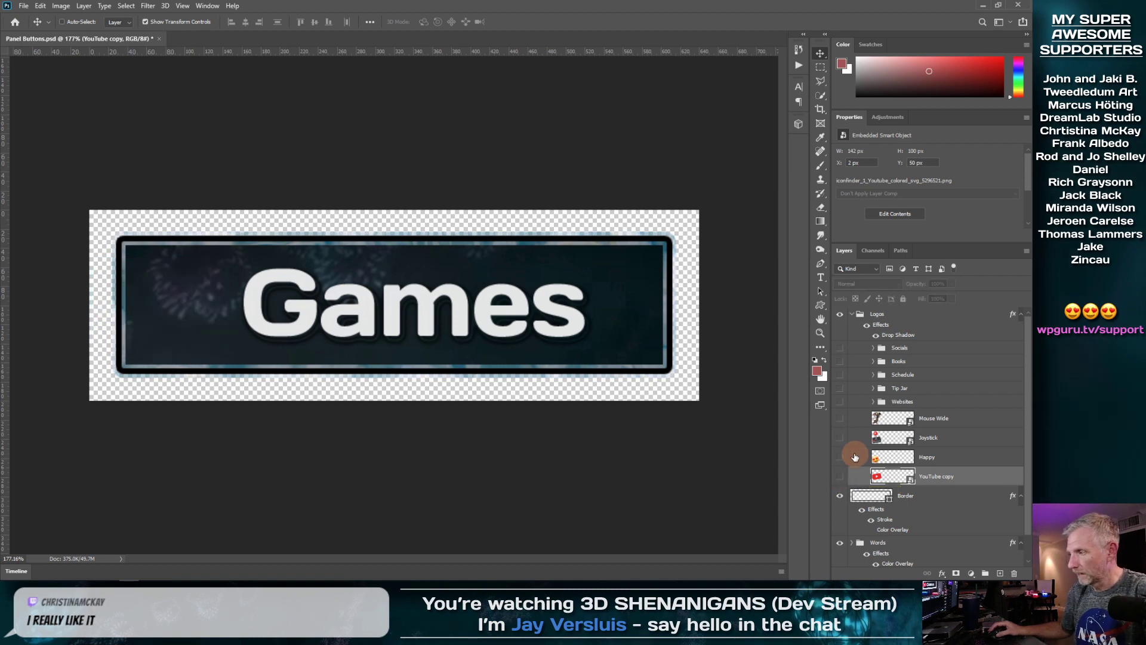
{"action": "left_click", "coordinate": [840, 349]}
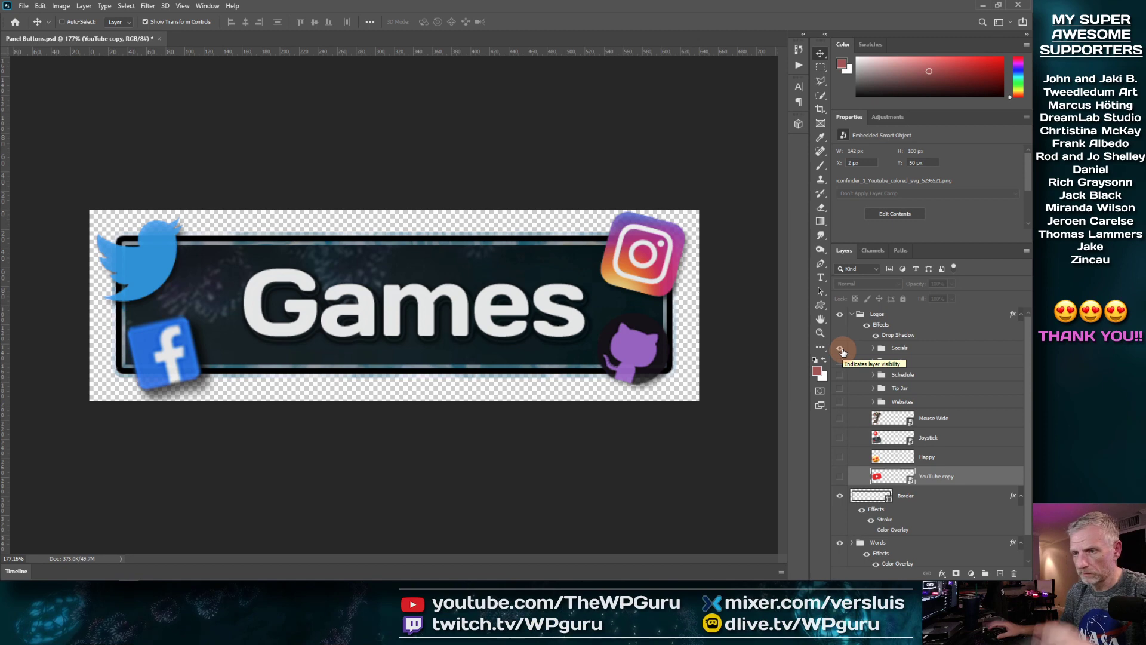
{"action": "left_click", "coordinate": [840, 349]}
Step: Preview the THANKS!, YouTube, Websites and Tip Jar labels, leaving only Tip Jar visible
{"action": "scroll", "coordinate": [848, 430], "scroll_direction": "down", "scroll_amount": 1}
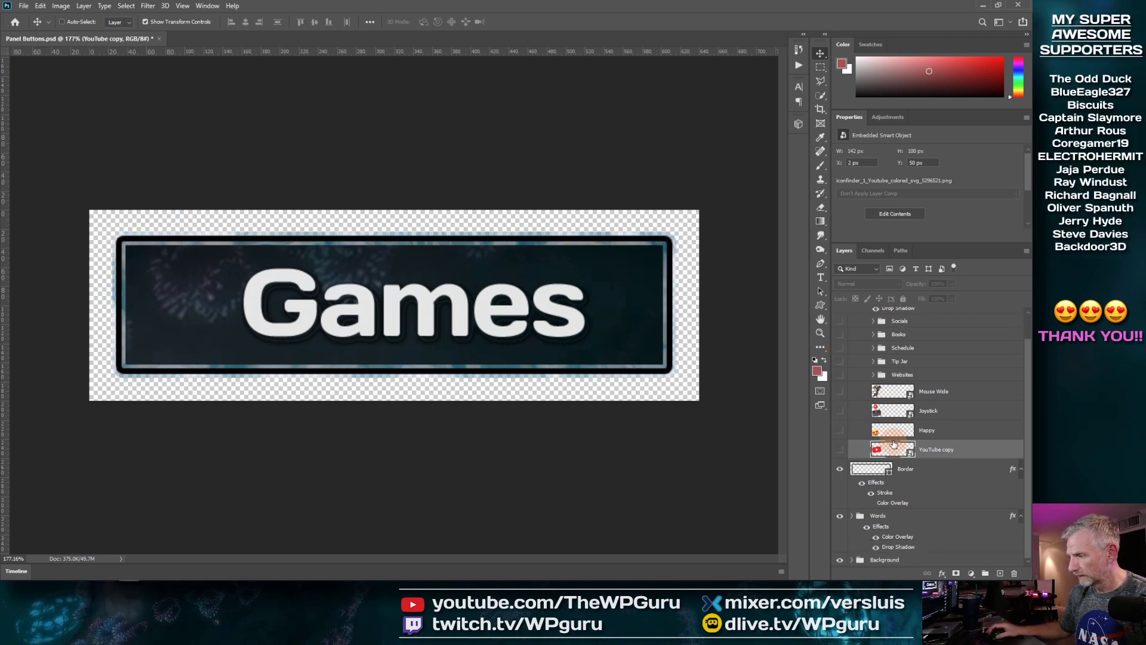
{"action": "left_click", "coordinate": [851, 516]}
{"action": "scroll", "coordinate": [884, 478], "scroll_direction": "down", "scroll_amount": 5}
{"action": "left_click", "coordinate": [840, 410]}
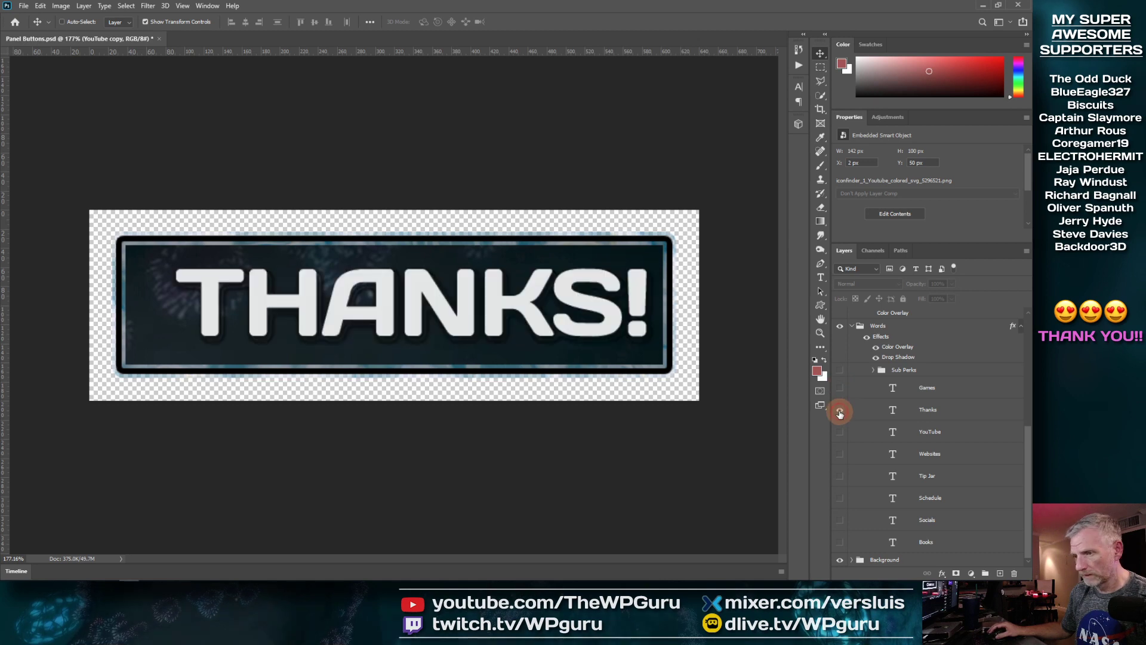
{"action": "left_click", "coordinate": [841, 412]}
{"action": "left_click", "coordinate": [840, 433]}
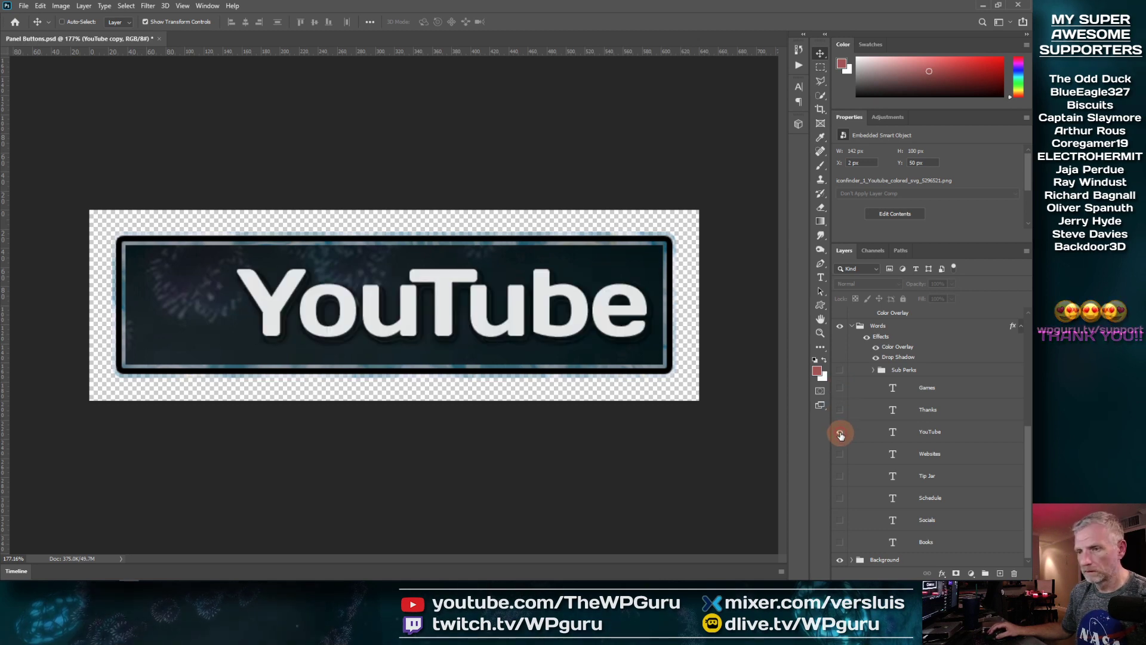
{"action": "left_click", "coordinate": [840, 433]}
{"action": "left_click", "coordinate": [839, 454]}
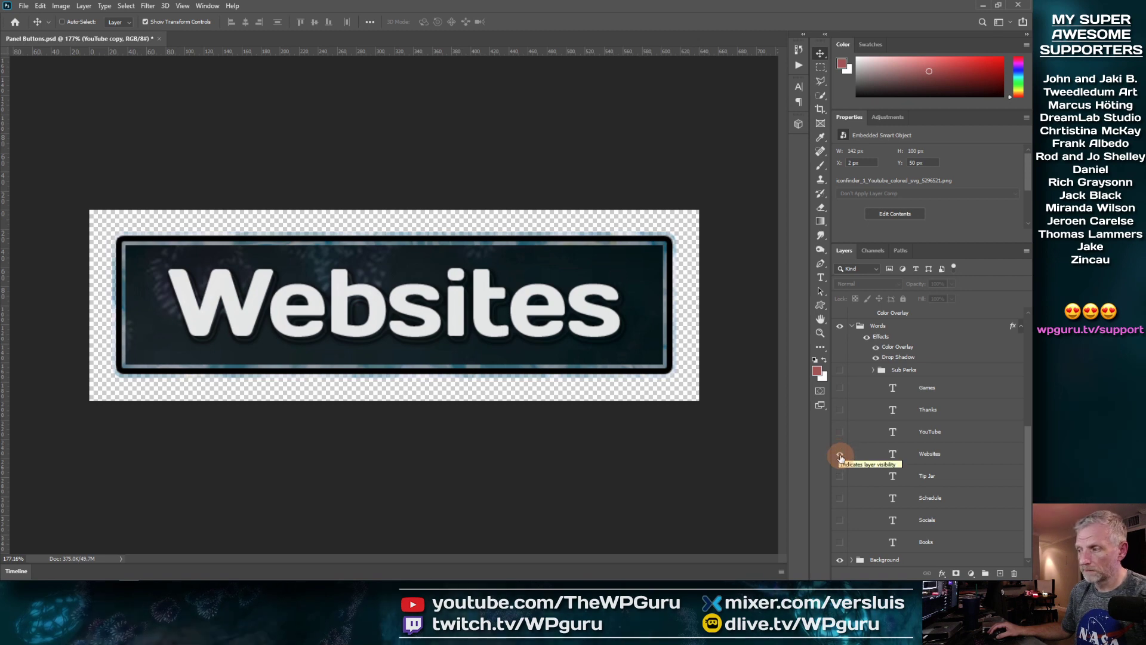
{"action": "left_click", "coordinate": [840, 454]}
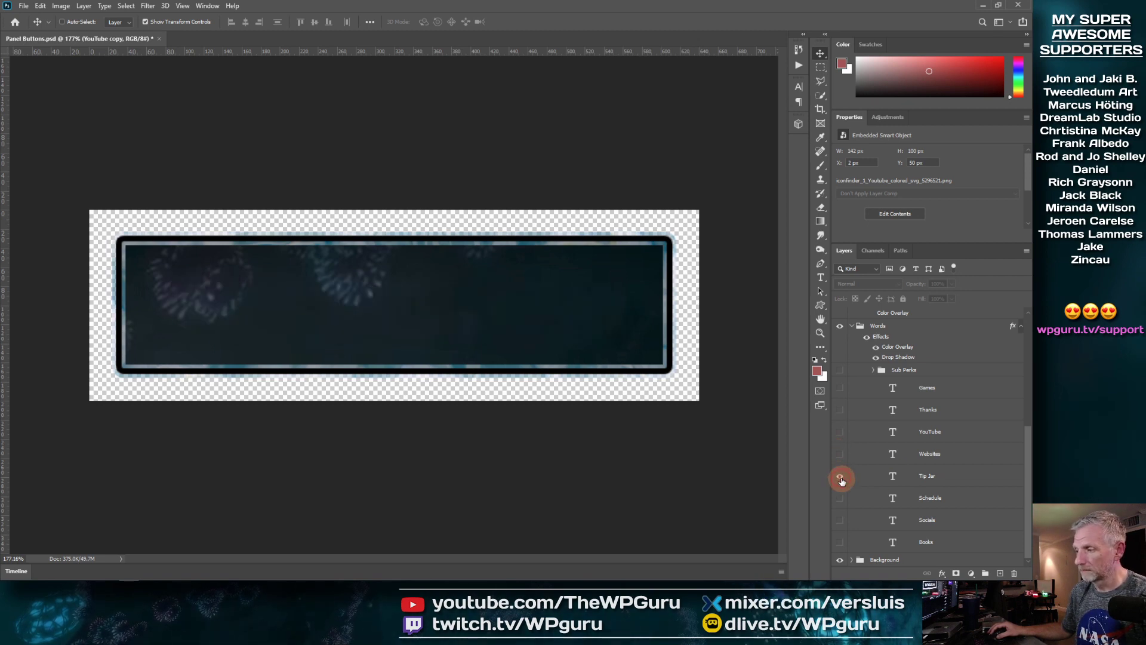
{"action": "left_click", "coordinate": [840, 476]}
{"action": "left_click", "coordinate": [840, 475]}
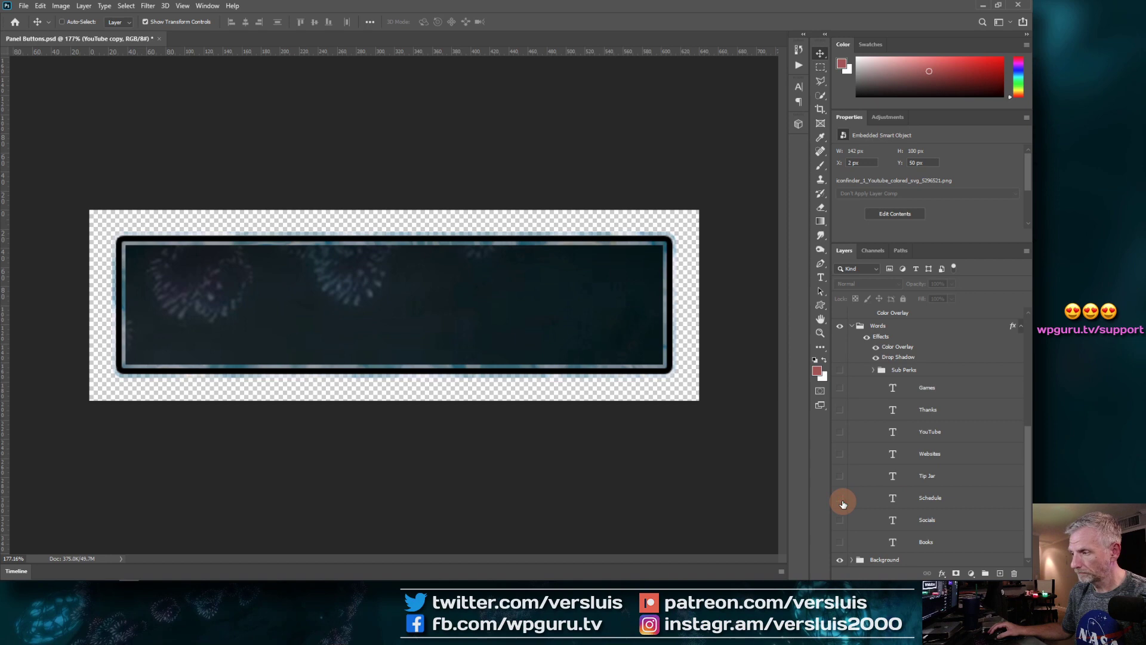
{"action": "left_click", "coordinate": [840, 476]}
Step: Preview the mouse artwork beside the Tip Jar label, then hide it
{"action": "scroll", "coordinate": [886, 472], "scroll_direction": "up", "scroll_amount": 5}
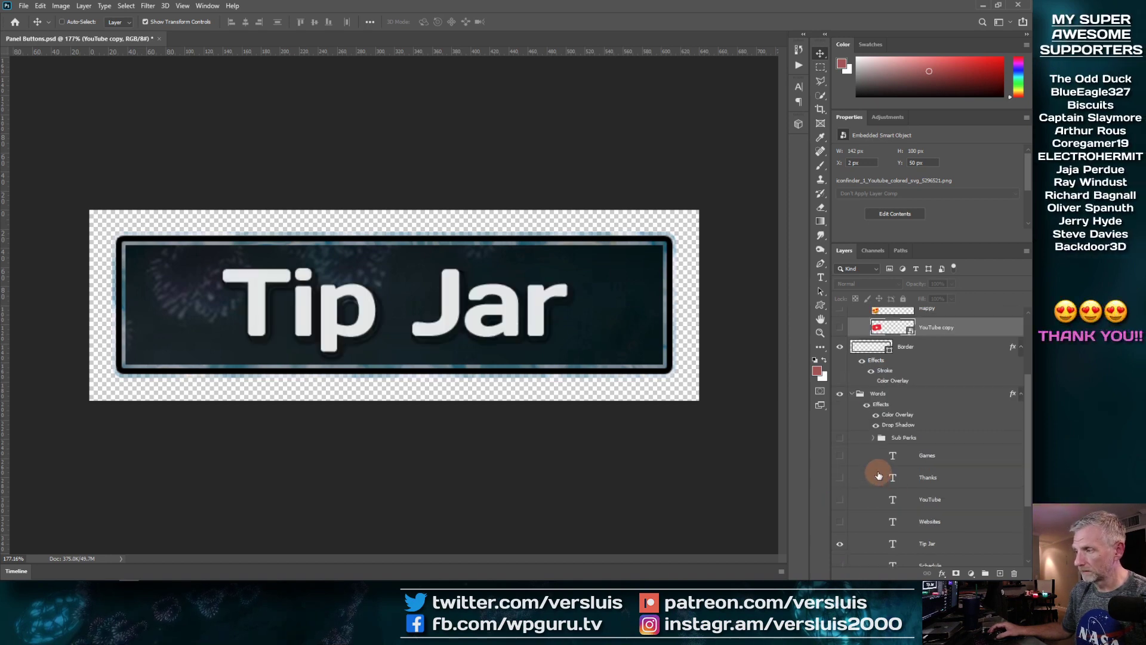
{"action": "left_click", "coordinate": [840, 371]}
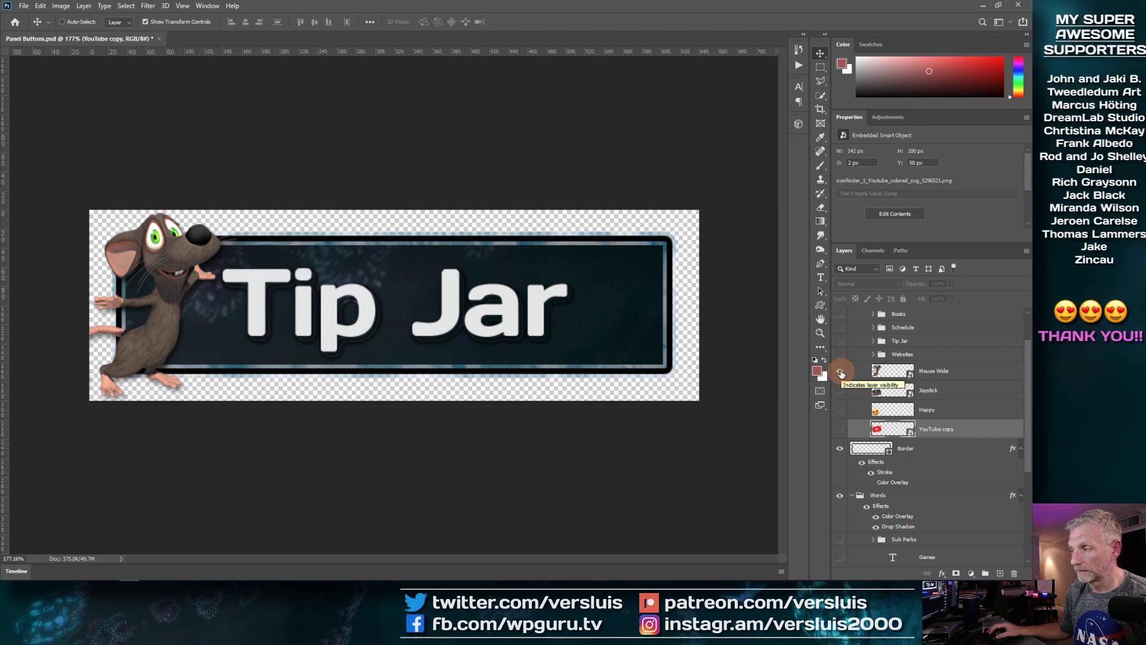
{"action": "left_click", "coordinate": [841, 372]}
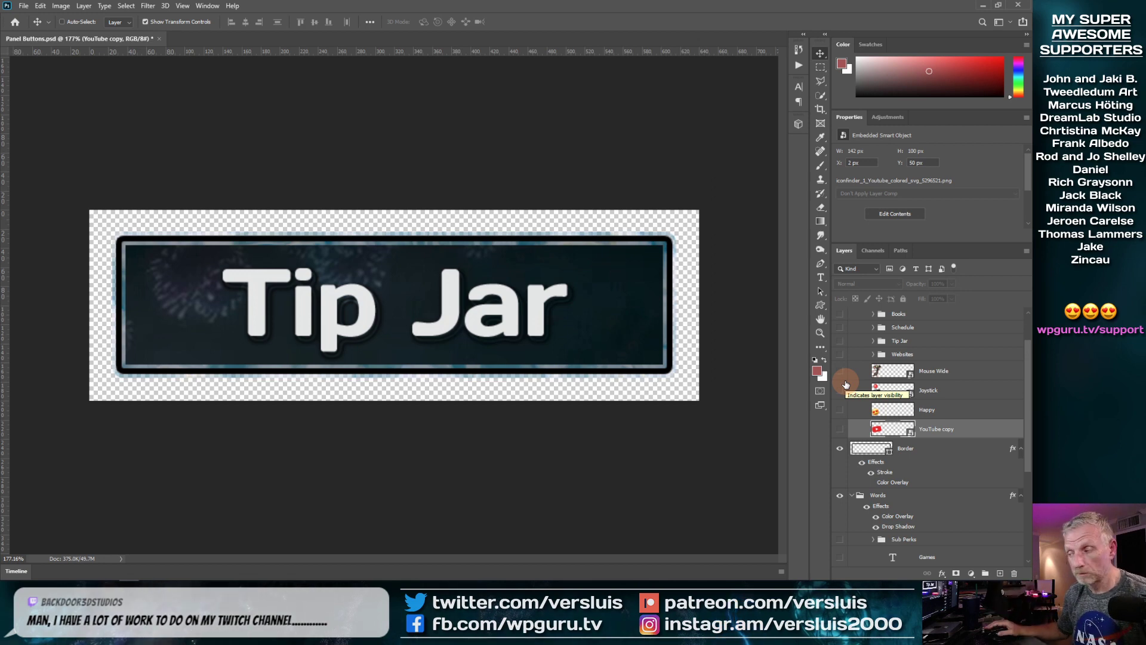
Step: Compare paper-and-pencil and alarm-clock artwork, then show the Tip Jar tree and heart artwork
{"action": "scroll", "coordinate": [859, 382], "scroll_direction": "up", "scroll_amount": 2}
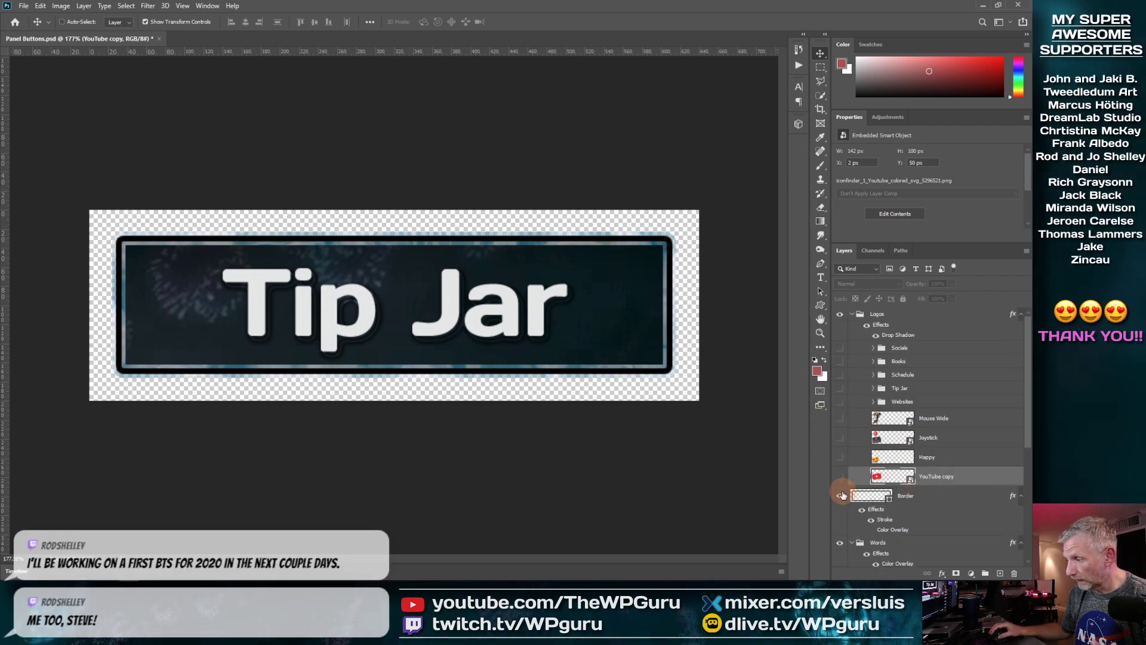
{"action": "left_click", "coordinate": [850, 362]}
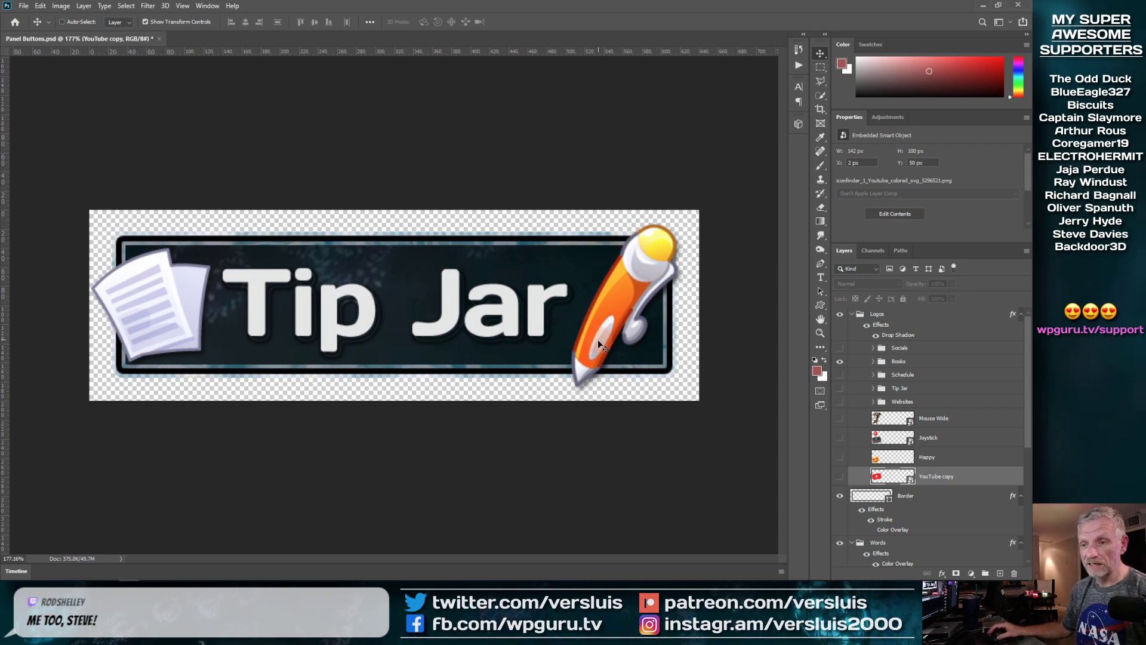
{"action": "key", "text": "ctrl"}
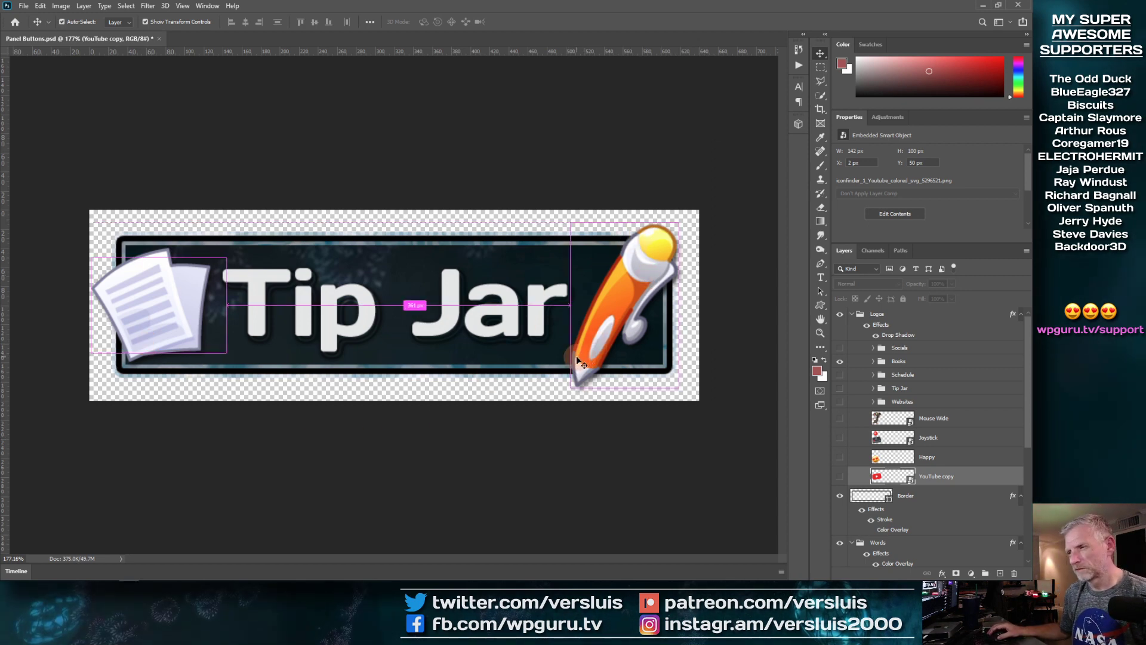
{"action": "scroll", "coordinate": [579, 396], "scroll_direction": "up", "scroll_amount": 2}
{"action": "scroll", "coordinate": [579, 396], "scroll_direction": "down", "scroll_amount": 1}
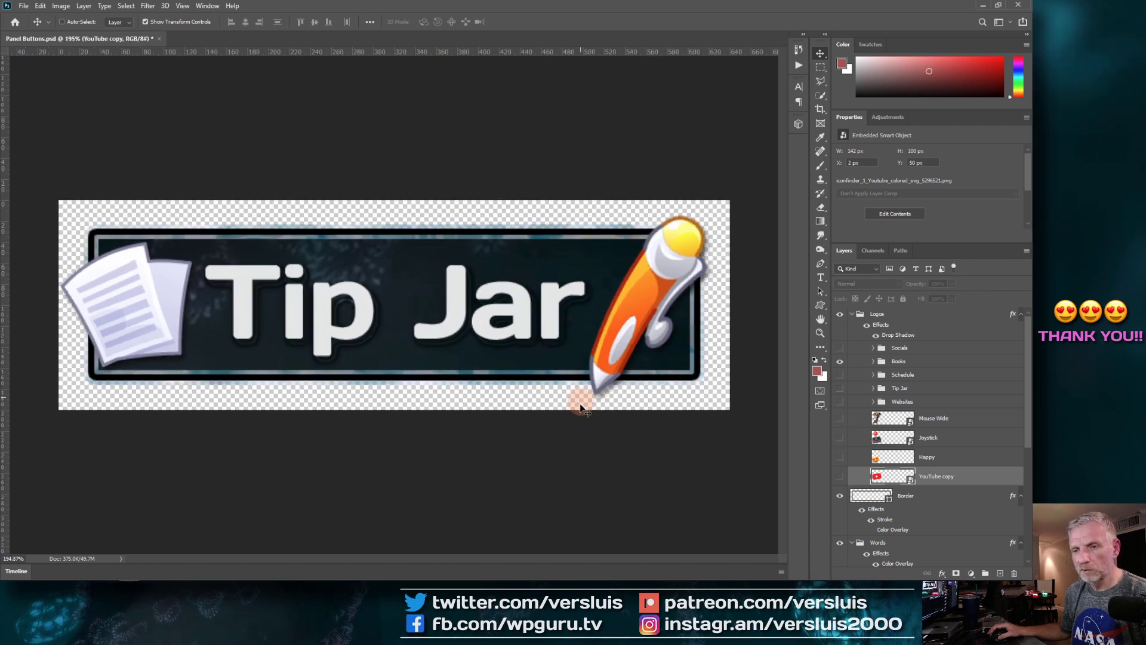
{"action": "left_click_drag", "start_coordinate": [840, 362], "coordinate": [839, 378]}
{"action": "left_click", "coordinate": [839, 378]}
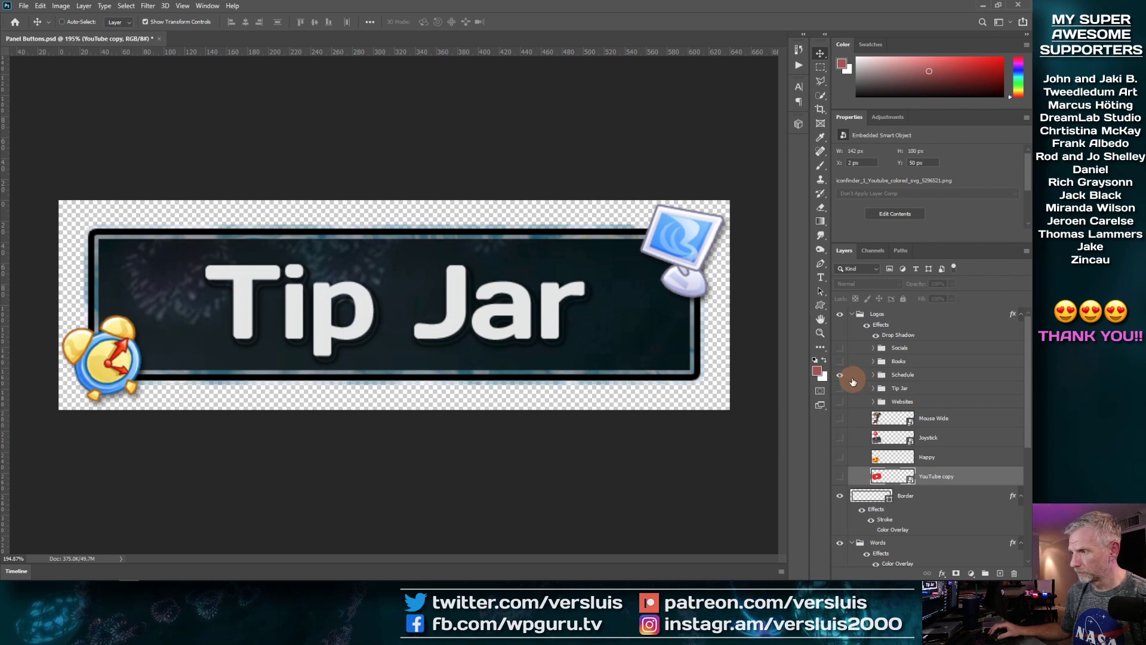
{"action": "left_click", "coordinate": [839, 378]}
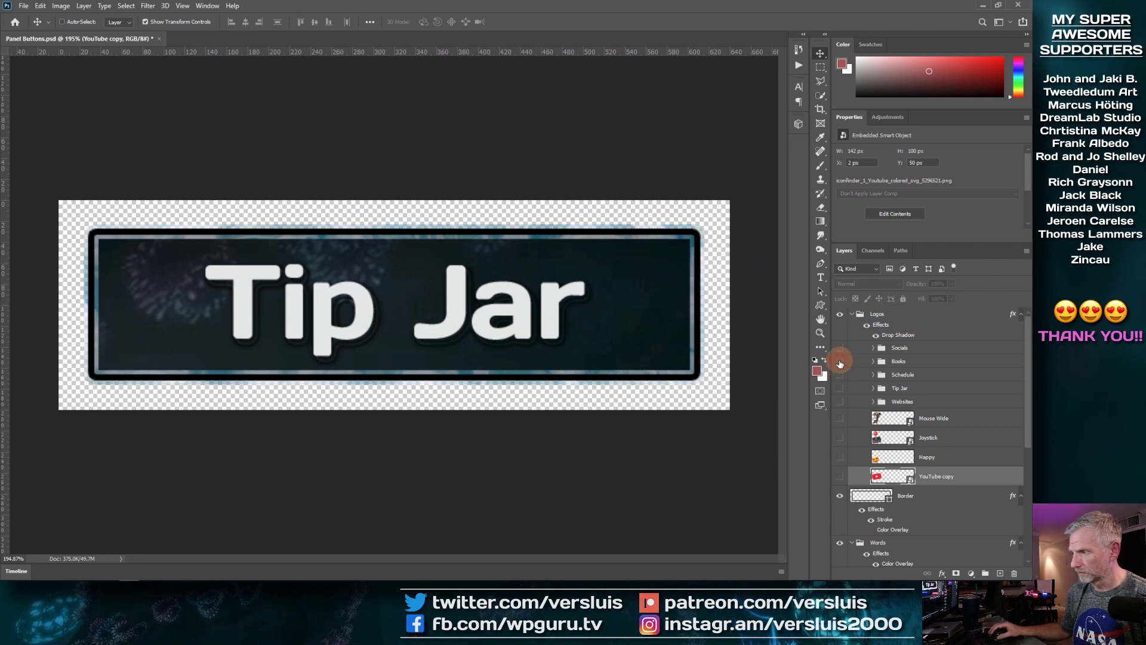
{"action": "left_click", "coordinate": [841, 390]}
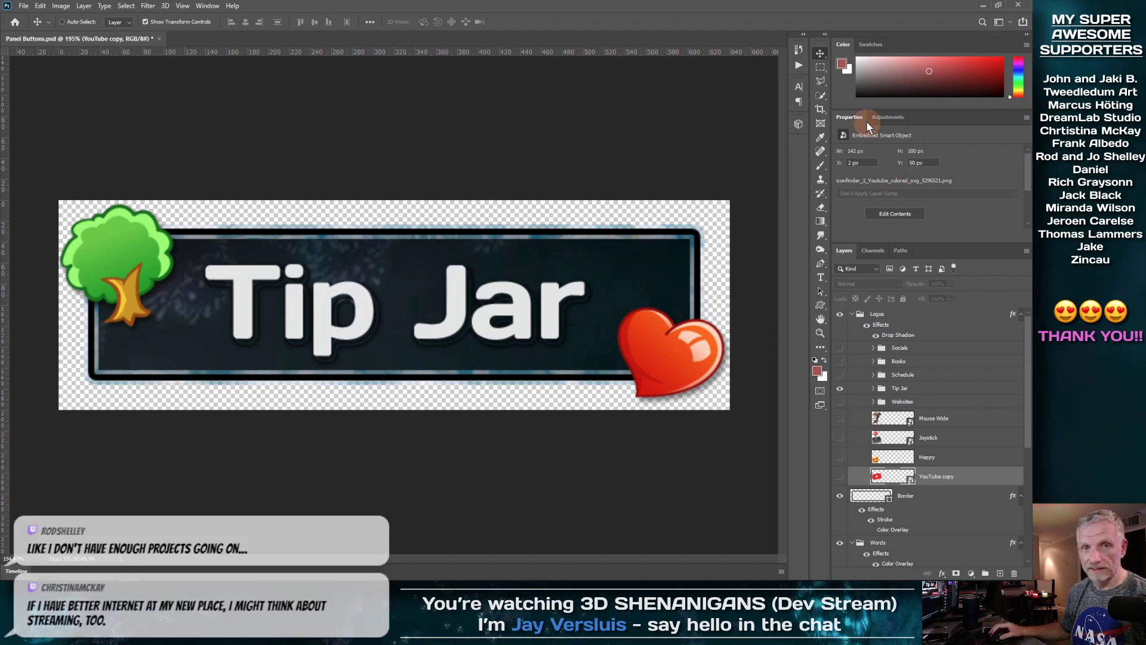
{"action": "left_click", "coordinate": [839, 496]}
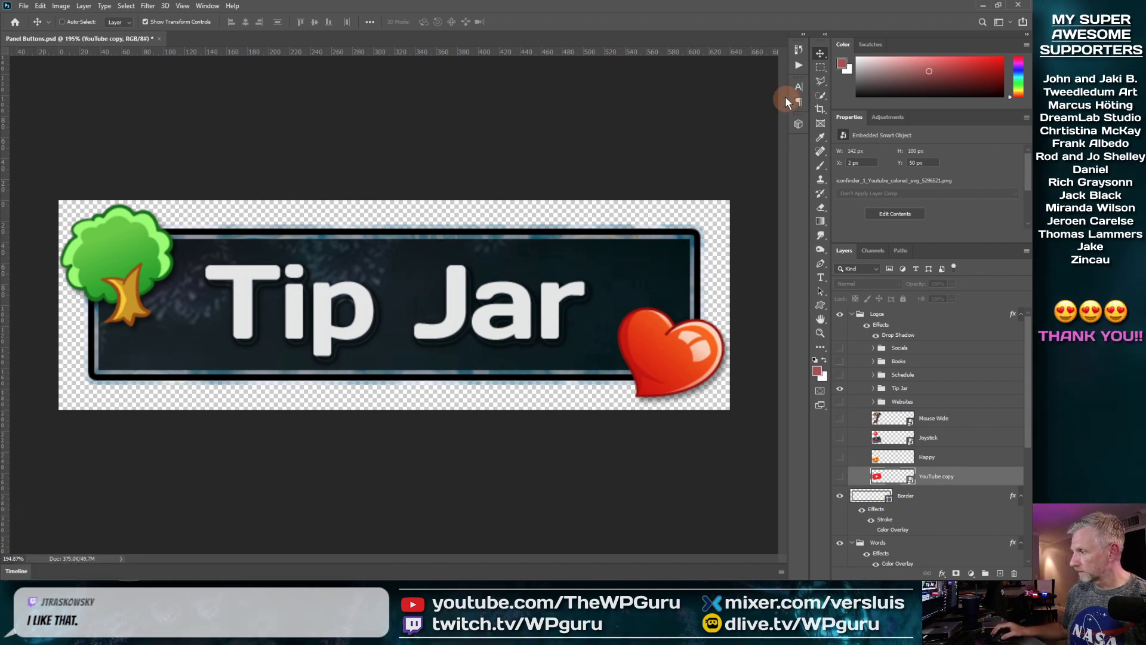
Step: Minimize Photoshop and bring back Firefox with the Twitch channel page
{"action": "left_click", "coordinate": [979, 6]}
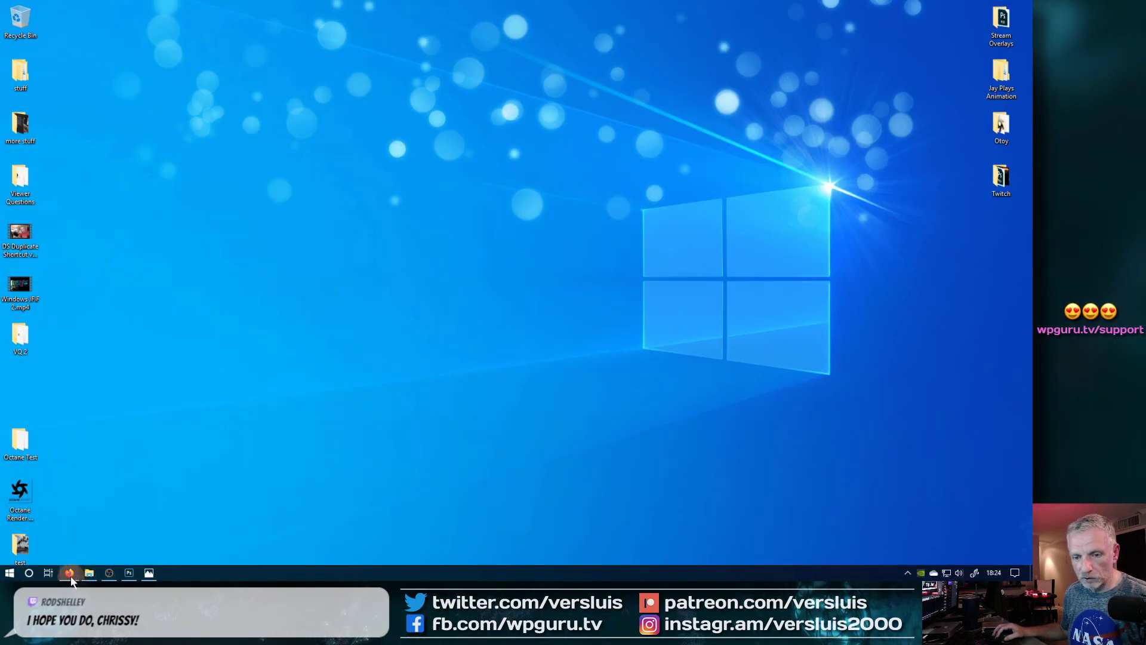
{"action": "left_click", "coordinate": [70, 574]}
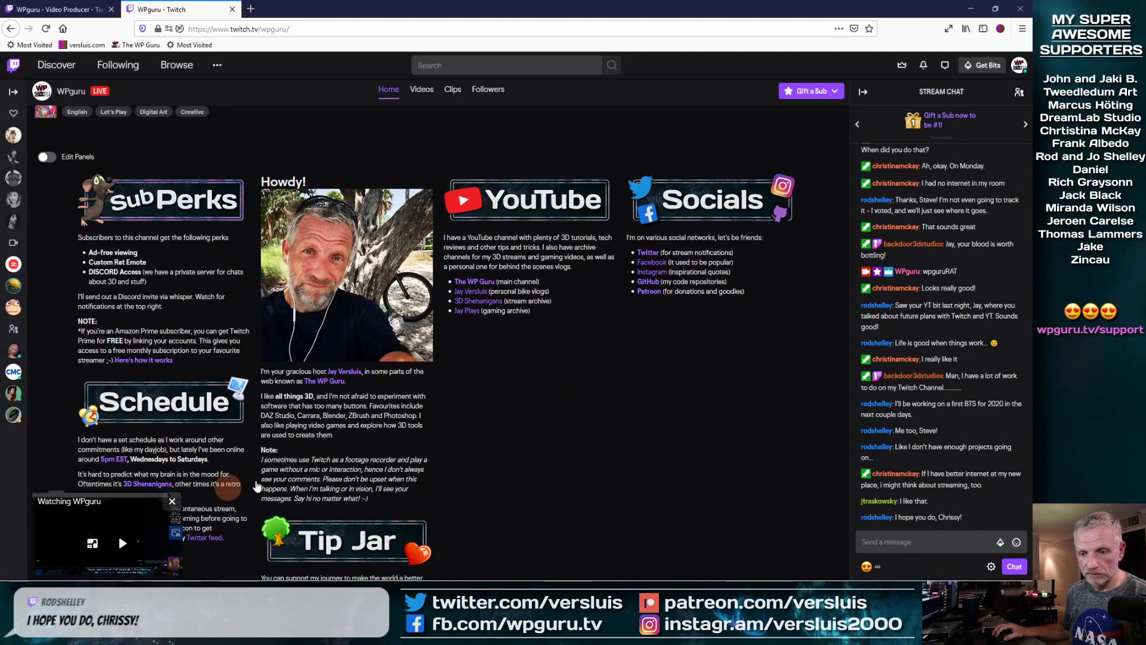
{"action": "scroll", "coordinate": [658, 399], "scroll_direction": "down", "scroll_amount": 1}
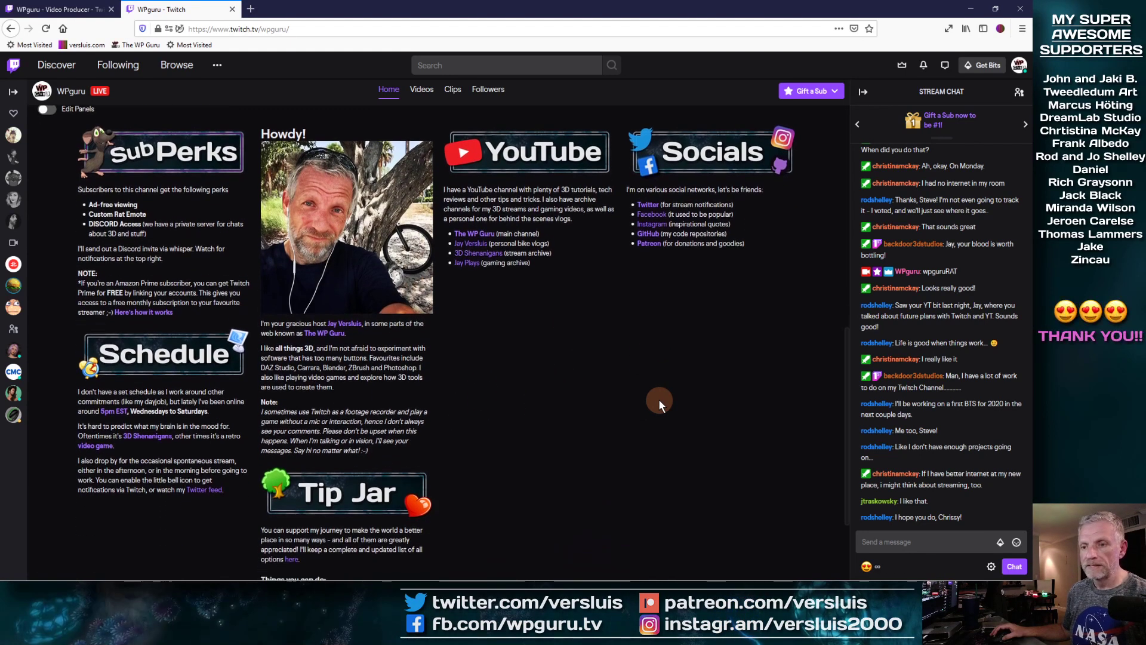
{"action": "scroll", "coordinate": [658, 399], "scroll_direction": "down", "scroll_amount": 3}
{"action": "scroll", "coordinate": [658, 399], "scroll_direction": "up", "scroll_amount": 3}
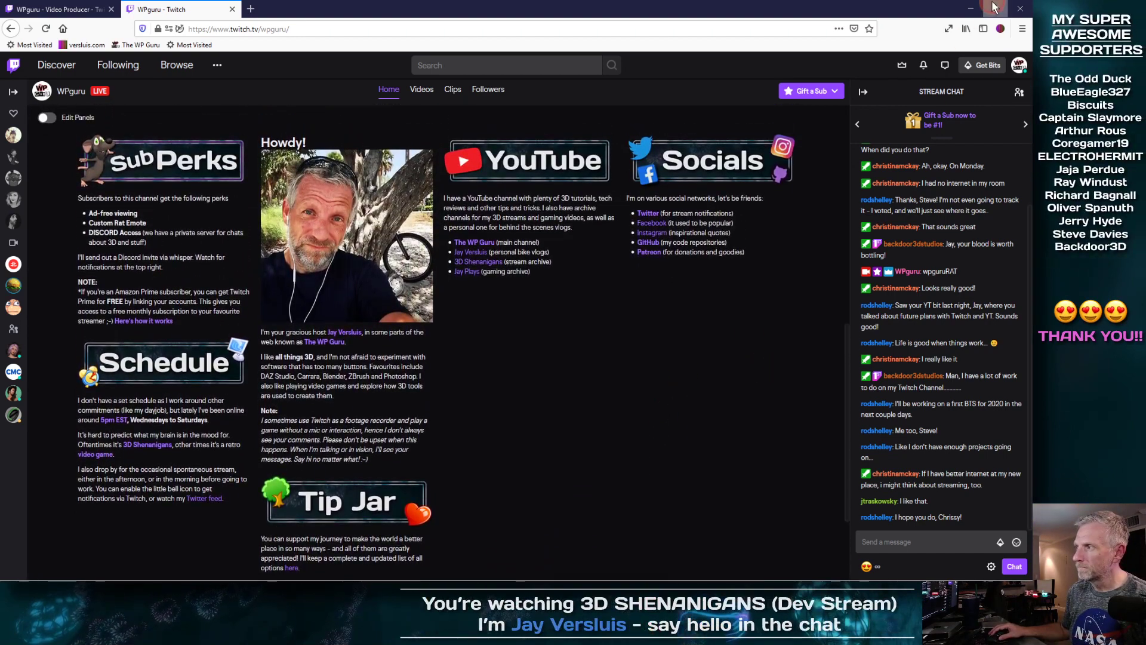
Step: Un-maximize the browser and resize it so the channel panels reflow into four columns
{"action": "left_click", "coordinate": [994, 7]}
{"action": "left_click_drag", "start_coordinate": [823, 245], "coordinate": [593, 251]}
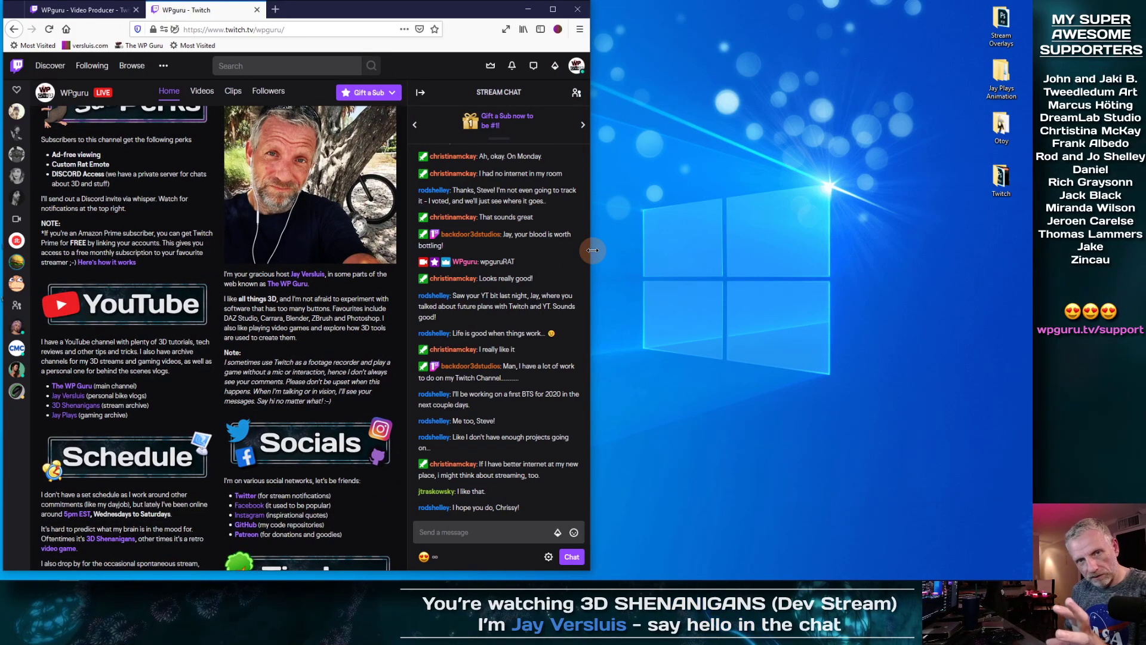
{"action": "left_click_drag", "start_coordinate": [593, 251], "coordinate": [936, 248]}
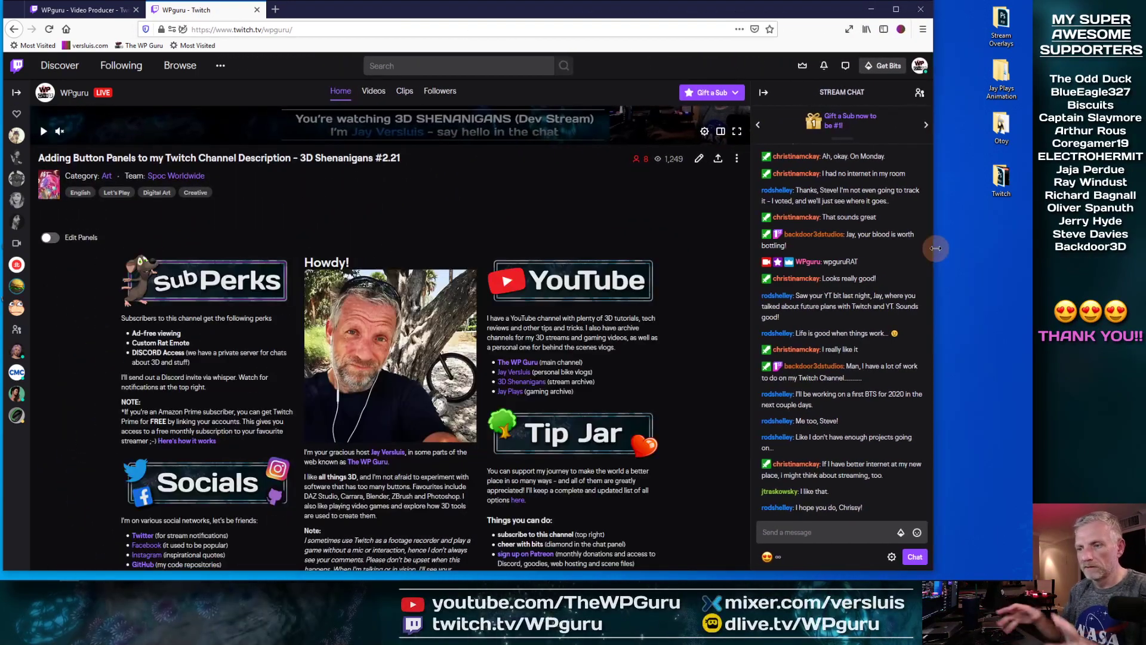
{"action": "left_click_drag", "start_coordinate": [936, 248], "coordinate": [1022, 251]}
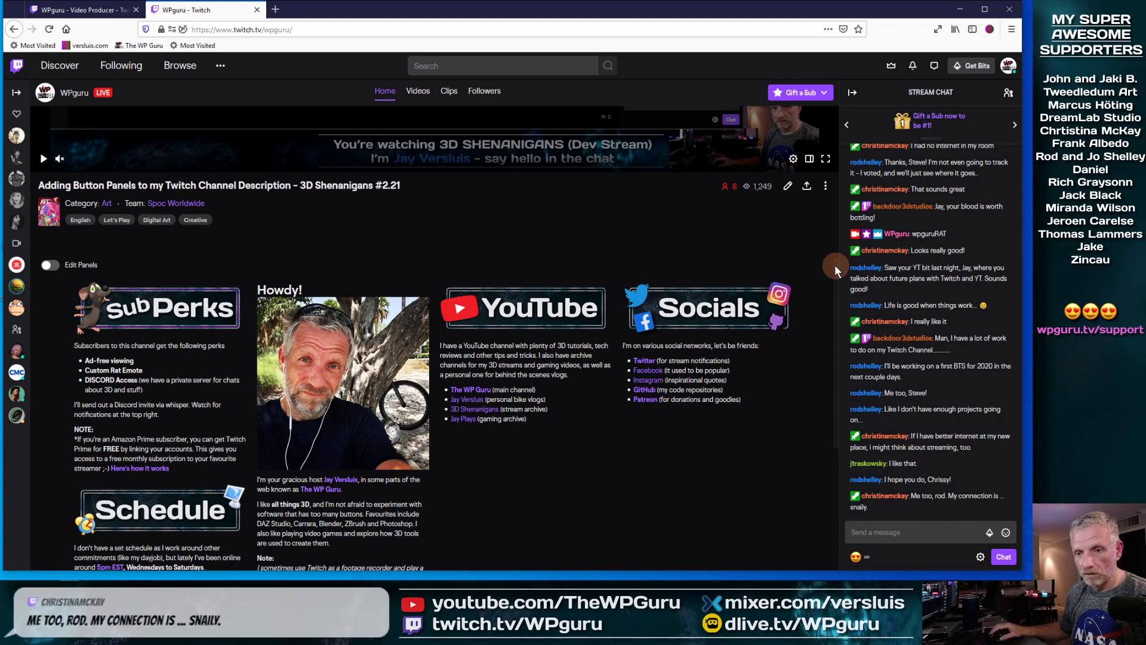
{"action": "scroll", "coordinate": [831, 267], "scroll_direction": "down", "scroll_amount": 1}
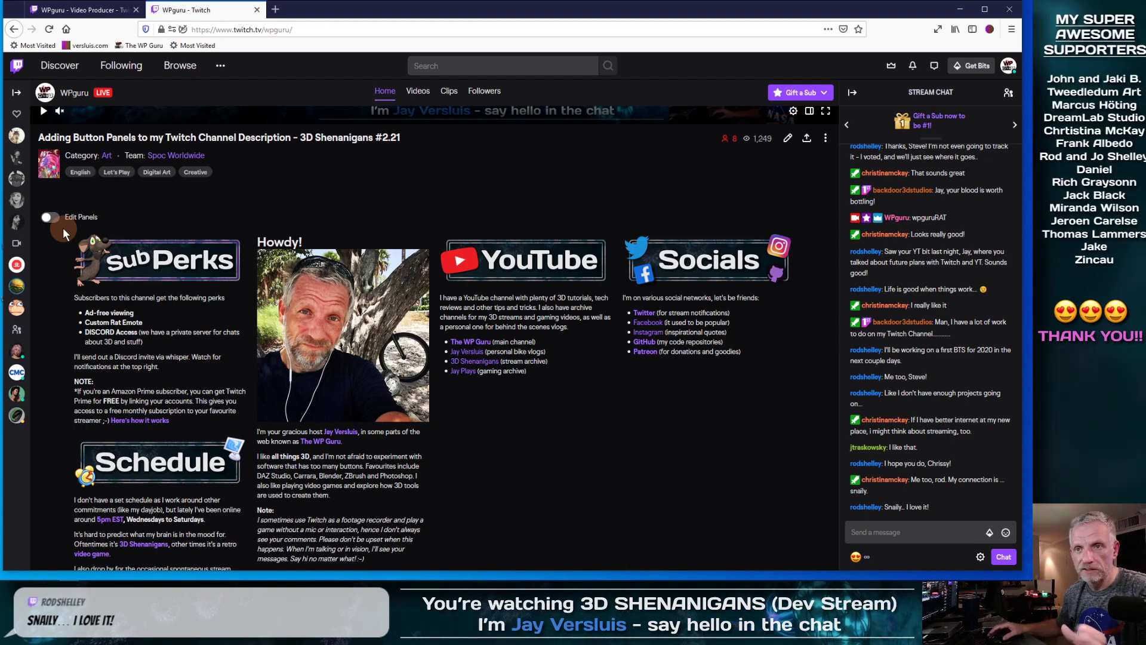
{"action": "scroll", "coordinate": [184, 206], "scroll_direction": "down", "scroll_amount": 1}
{"action": "scroll", "coordinate": [184, 206], "scroll_direction": "down", "scroll_amount": 2}
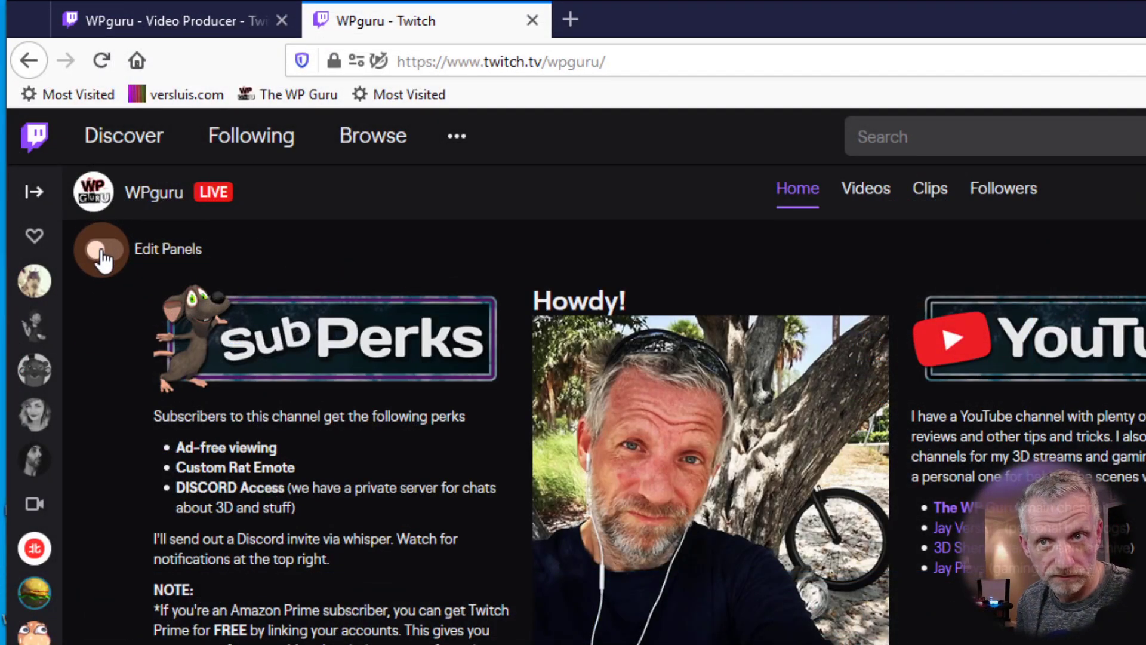
Step: Turn on panel editing and collapse the panel extensions suggestions
{"action": "left_click", "coordinate": [102, 251]}
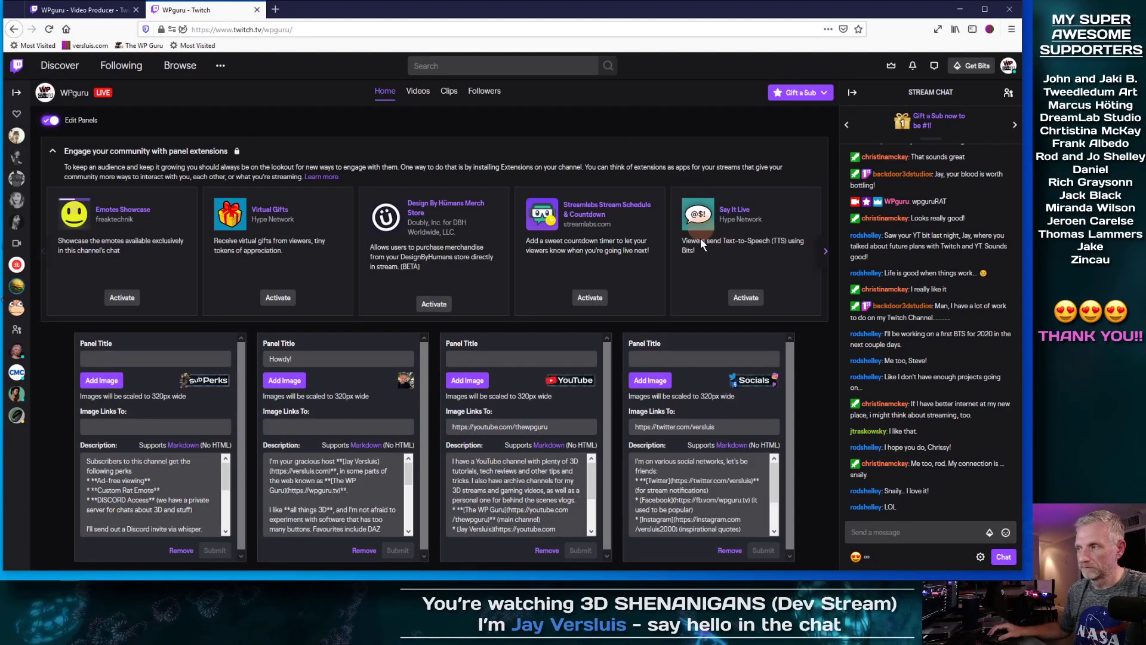
{"action": "left_click", "coordinate": [54, 152]}
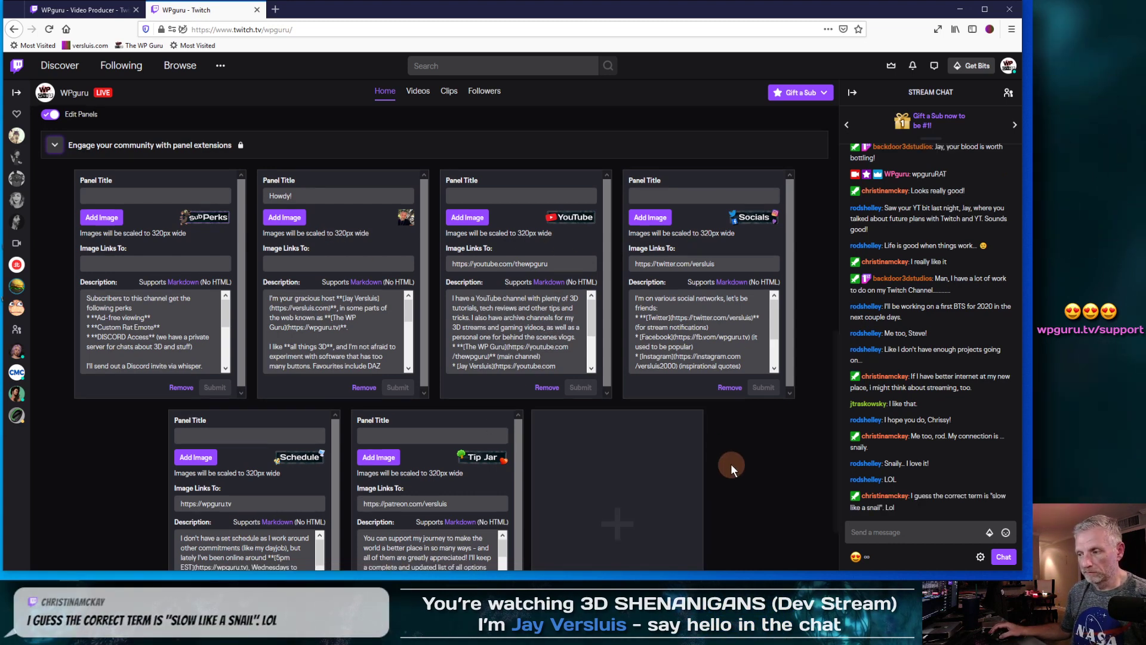
{"action": "scroll", "coordinate": [731, 464], "scroll_direction": "down", "scroll_amount": 2}
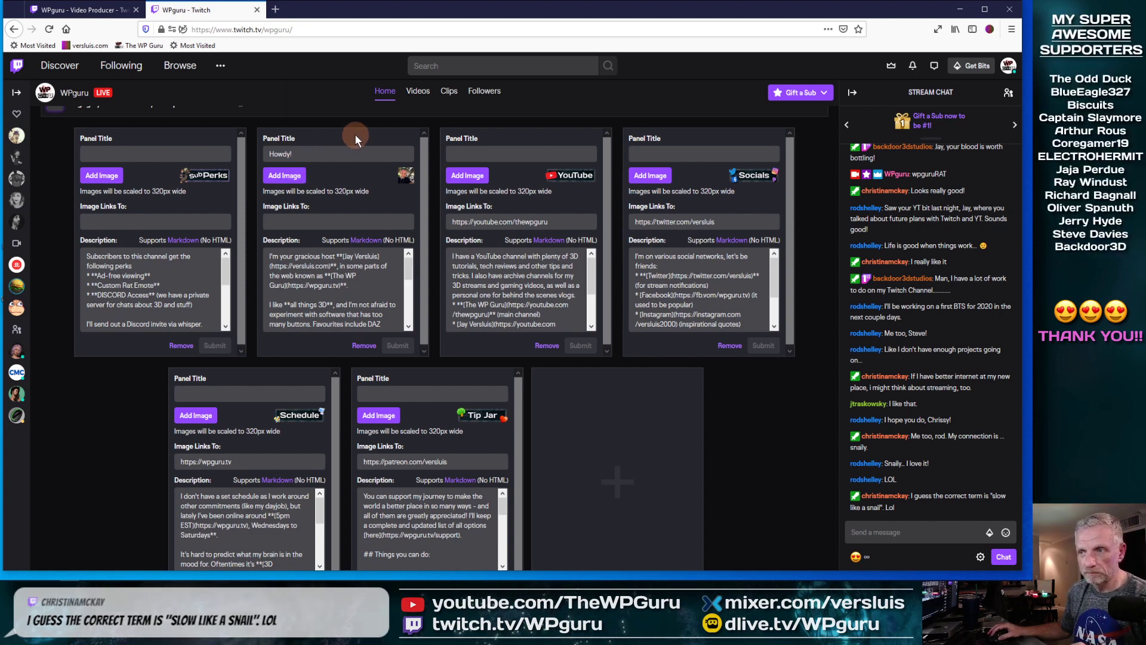
Step: Move the Howdy panel to first, then back after Sub Perks, and select its title
{"action": "left_click_drag", "start_coordinate": [354, 133], "coordinate": [151, 137]}
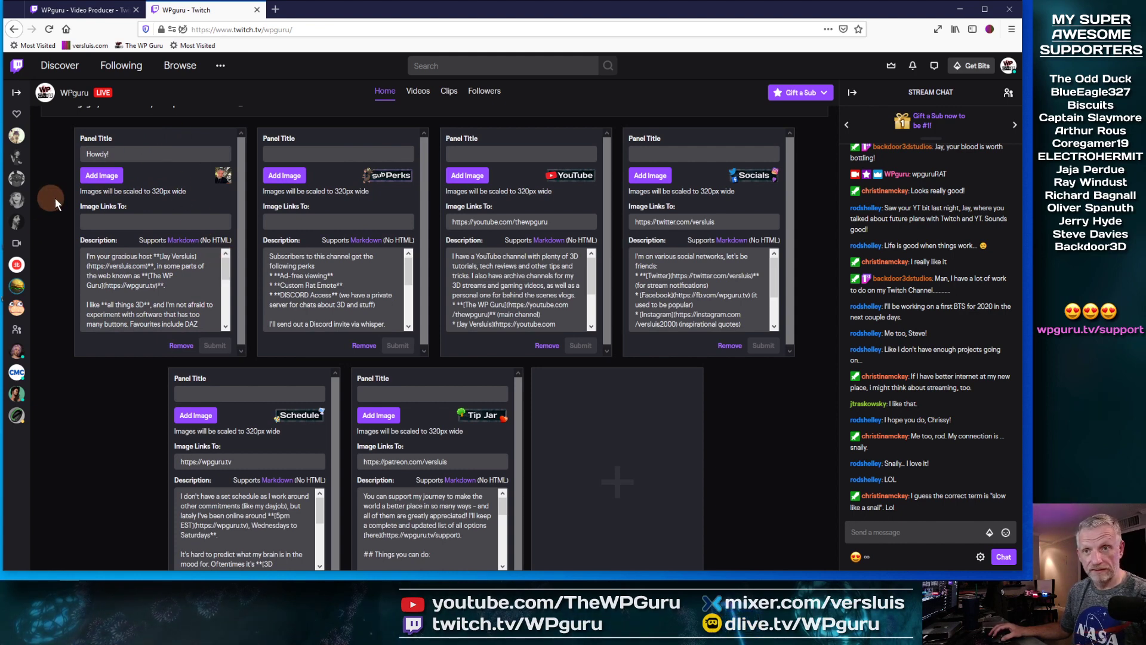
{"action": "left_click_drag", "start_coordinate": [141, 137], "coordinate": [325, 149]}
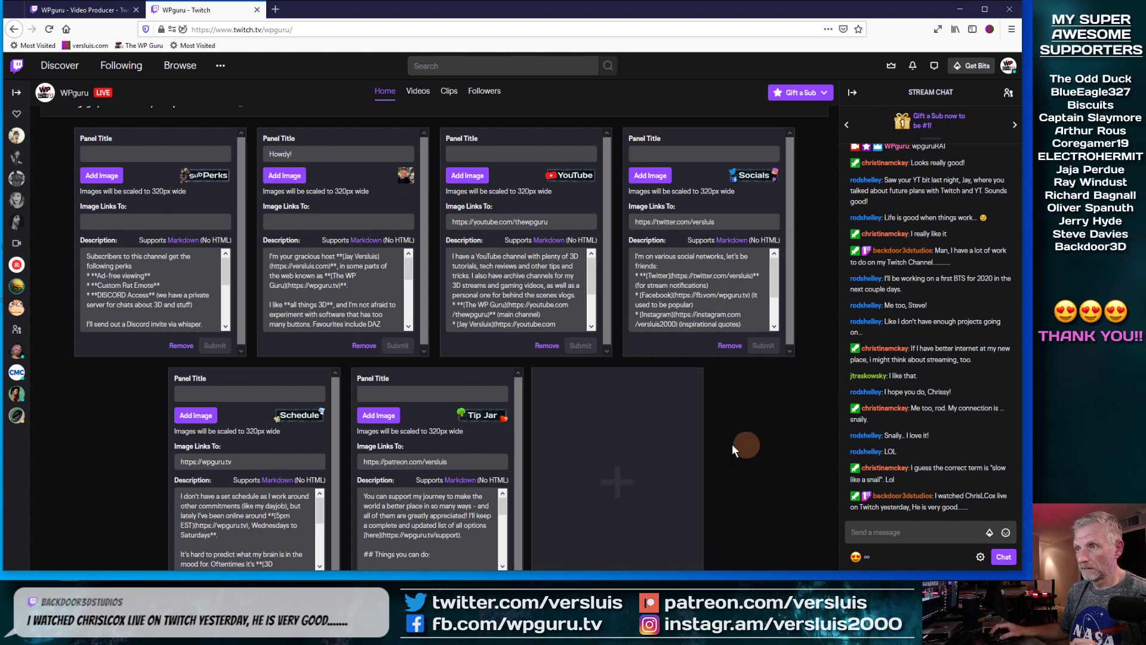
{"action": "left_click", "coordinate": [310, 155]}
{"action": "left_click_drag", "start_coordinate": [310, 155], "coordinate": [260, 153]}
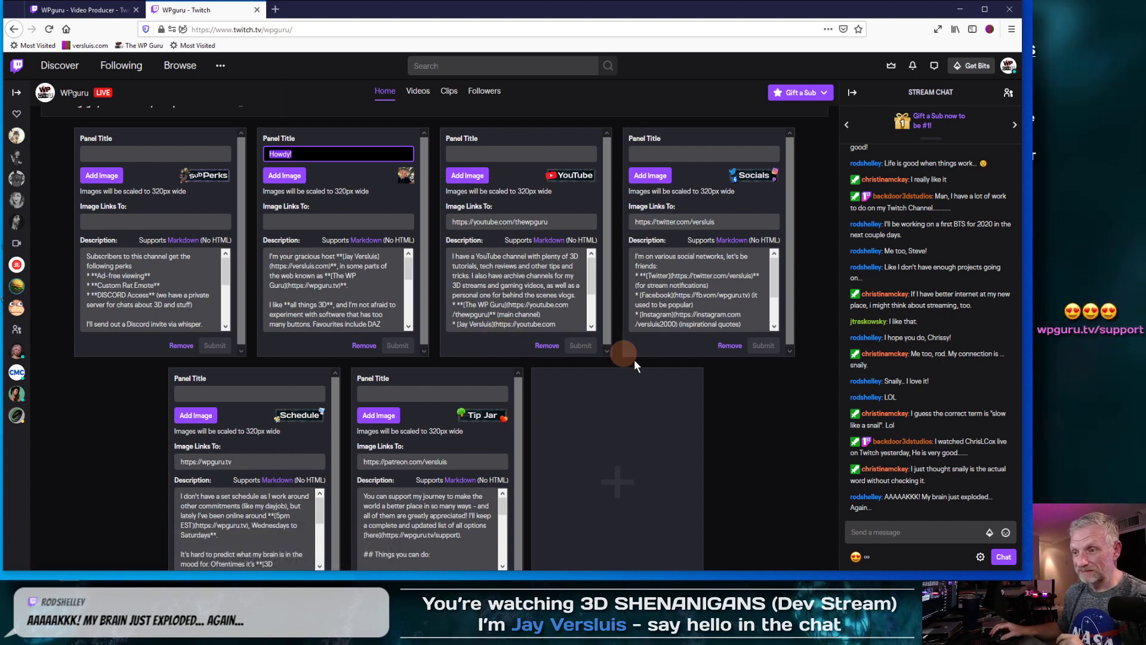
{"action": "scroll", "coordinate": [751, 436], "scroll_direction": "down", "scroll_amount": 1}
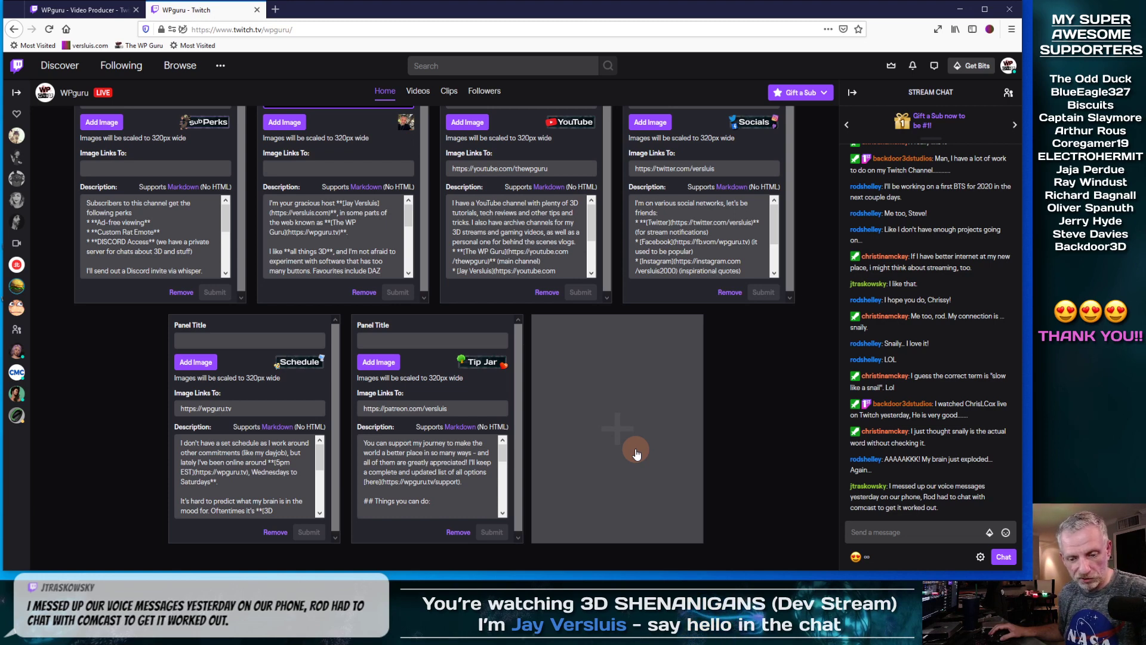
Step: Minimize Firefox and open the Stream Deck configuration from the system tray
{"action": "left_click", "coordinate": [961, 10]}
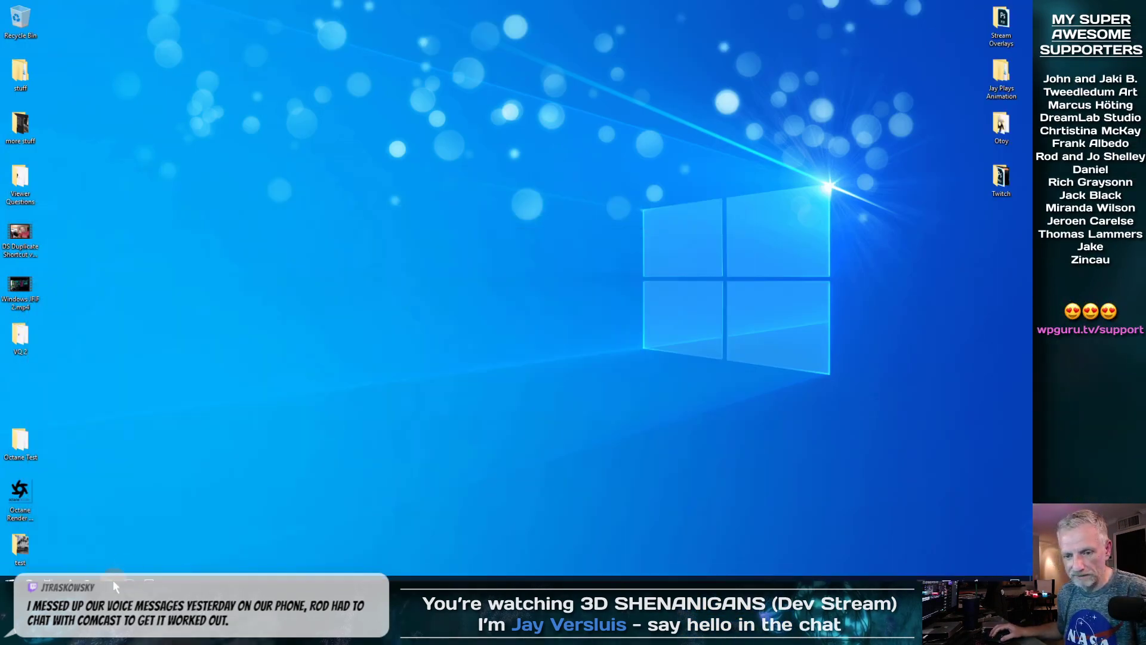
{"action": "left_click", "coordinate": [907, 573]}
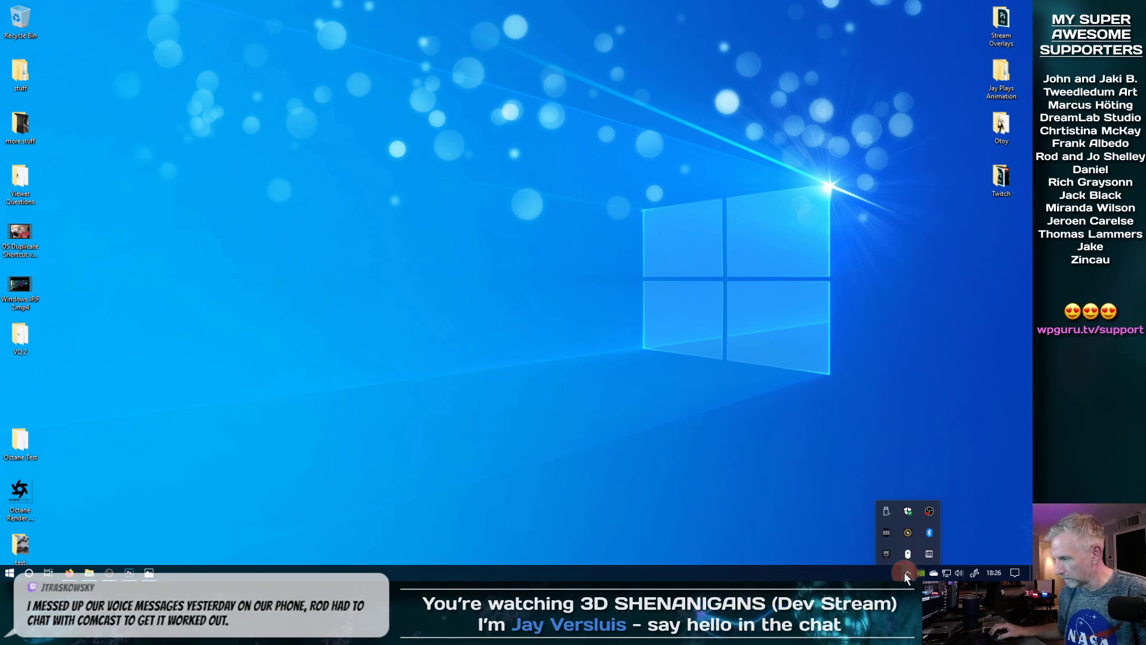
{"action": "left_click", "coordinate": [886, 533]}
Step: Set Bot Right's scene to Screen and Cam BOT RIGHT, close Stream Deck and return to Twitch
{"action": "left_click", "coordinate": [411, 203]}
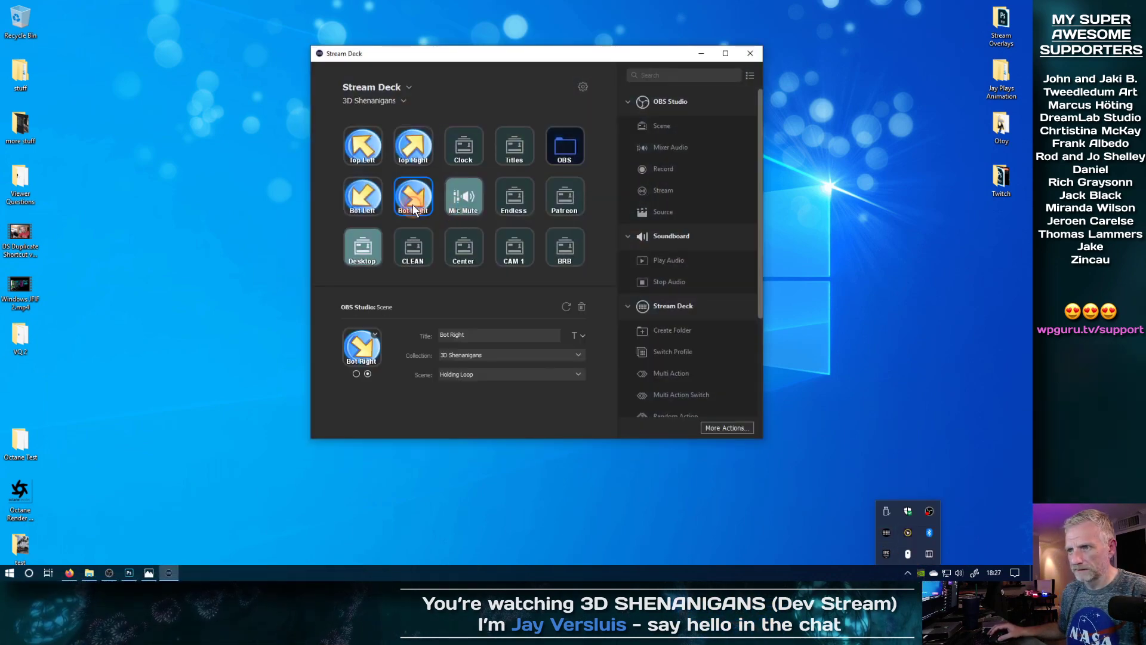
{"action": "left_click", "coordinate": [571, 374]}
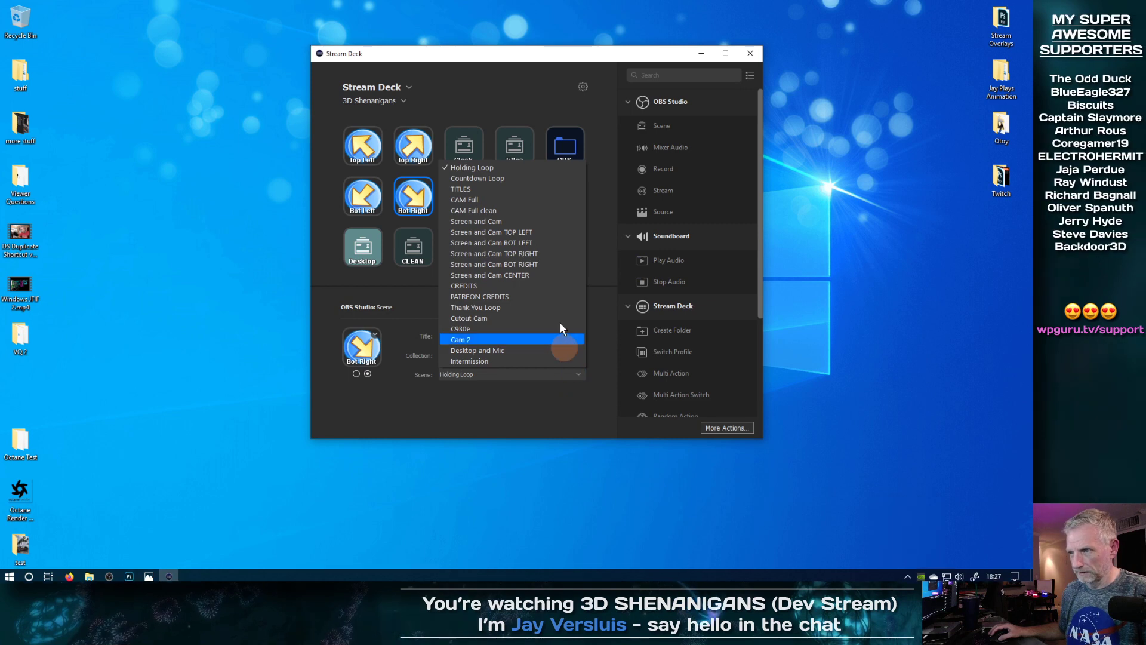
{"action": "left_click", "coordinate": [555, 266]}
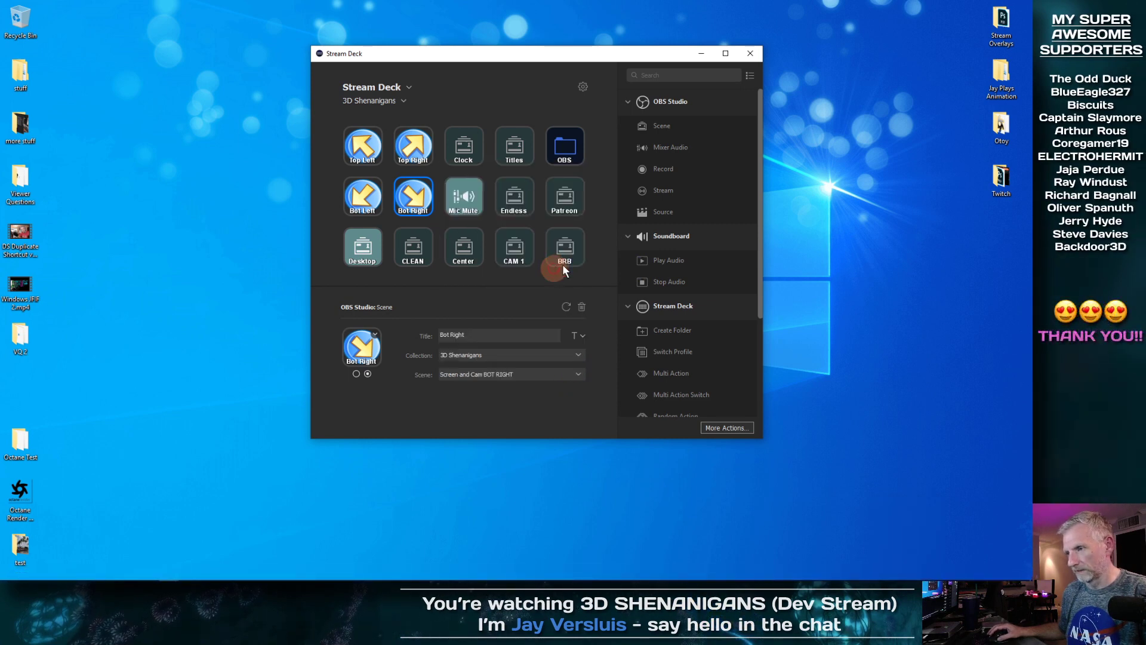
{"action": "left_click", "coordinate": [750, 53]}
{"action": "mouse_move", "coordinate": [208, 571]}
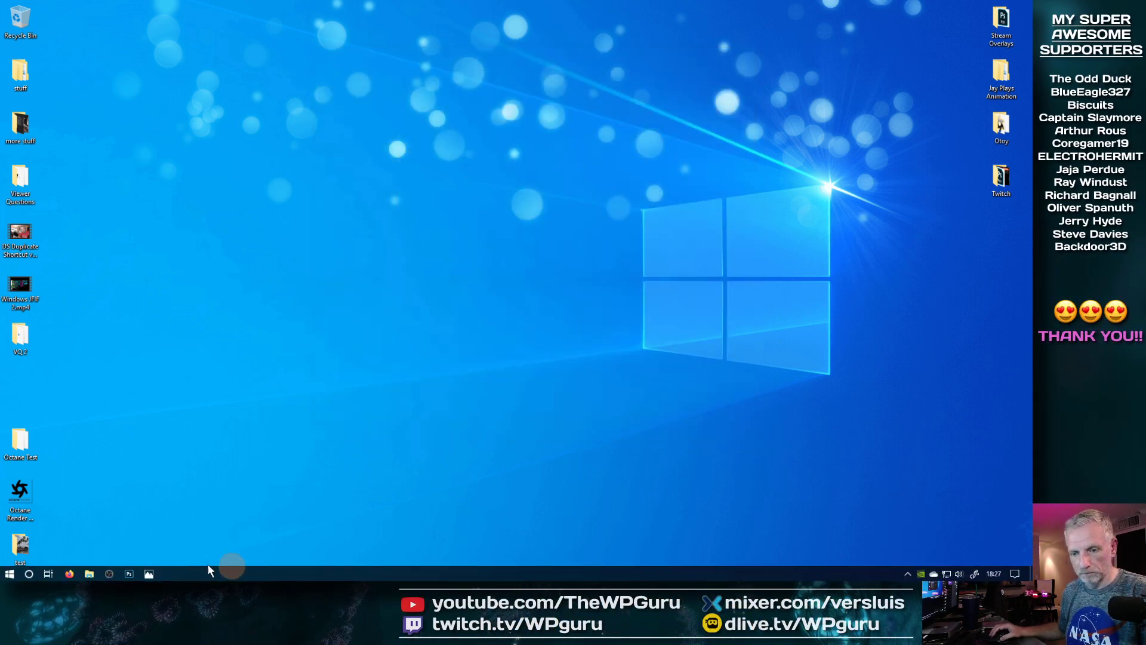
{"action": "left_click", "coordinate": [71, 572]}
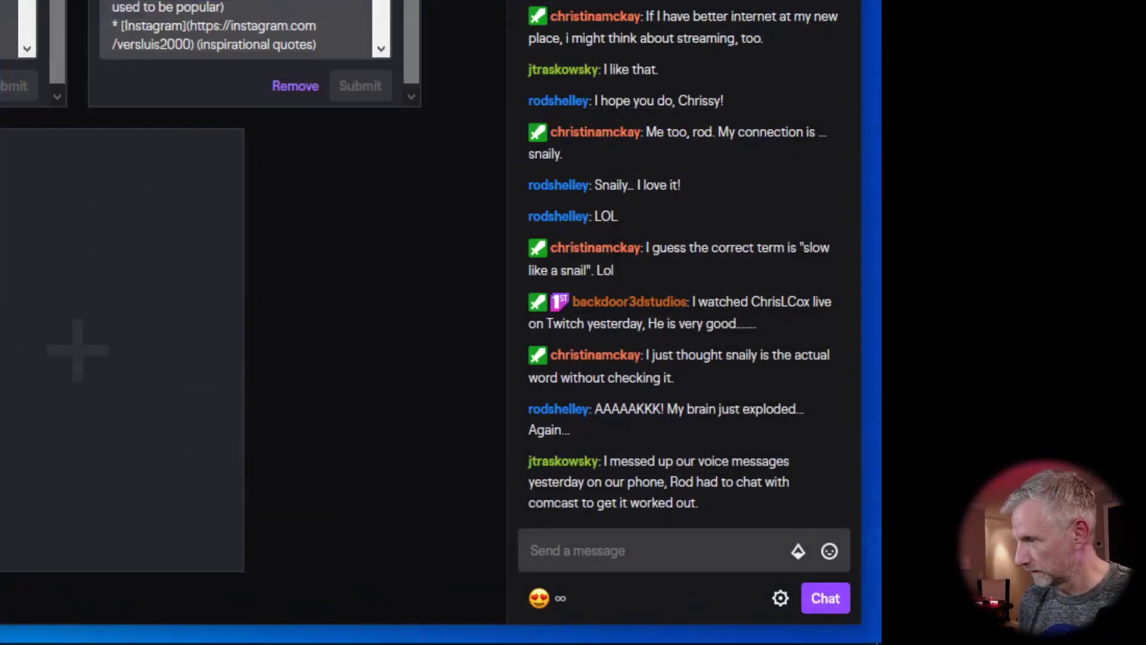
Step: Restore Firefox, add a new Text or Image panel, and bring up its Add Image upload prompt
{"action": "left_click", "coordinate": [121, 262]}
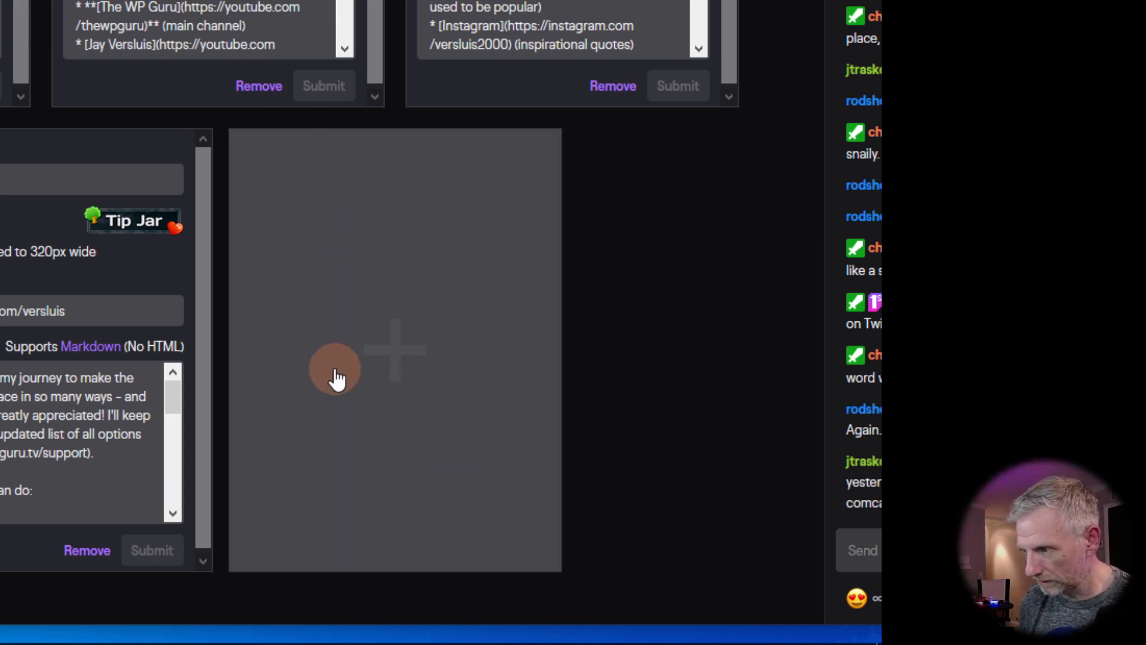
{"action": "left_click", "coordinate": [372, 310]}
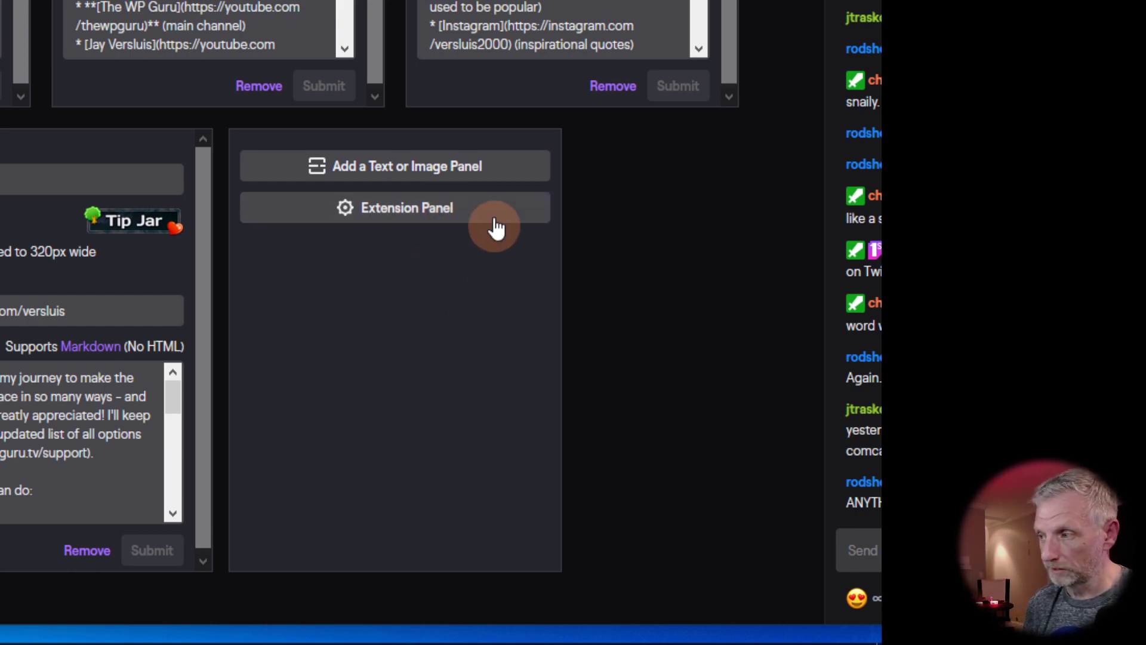
{"action": "left_click", "coordinate": [383, 168]}
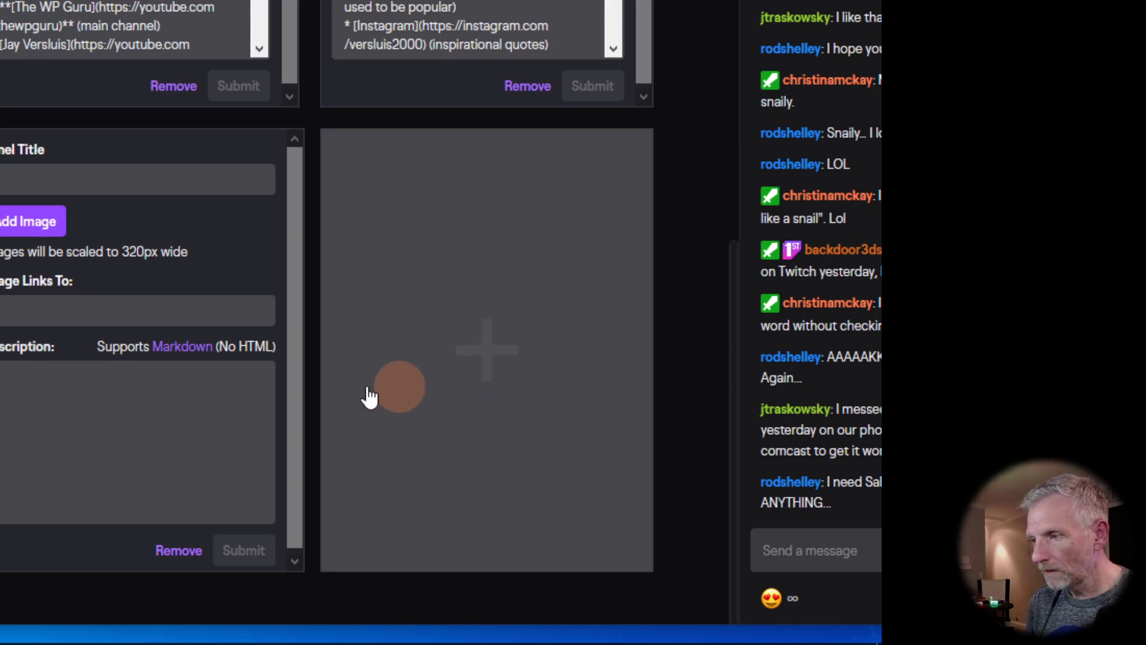
{"action": "left_click", "coordinate": [449, 323]}
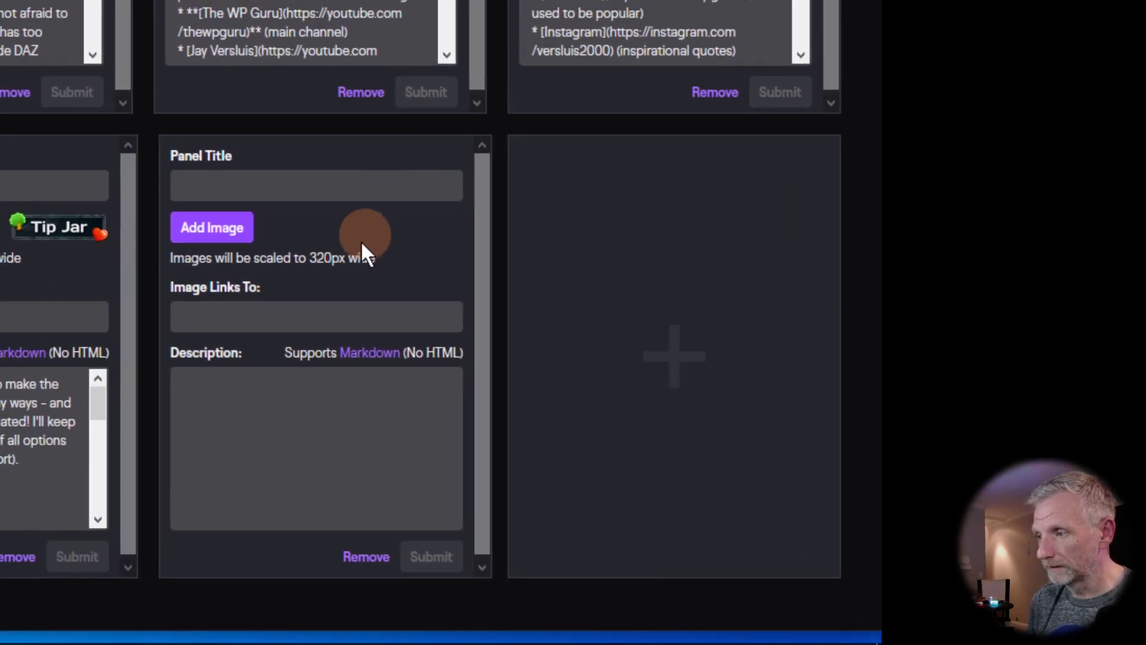
Step: Upload Websites.png as the panel image, extending the crop over the whole image
{"action": "left_click", "coordinate": [236, 236]}
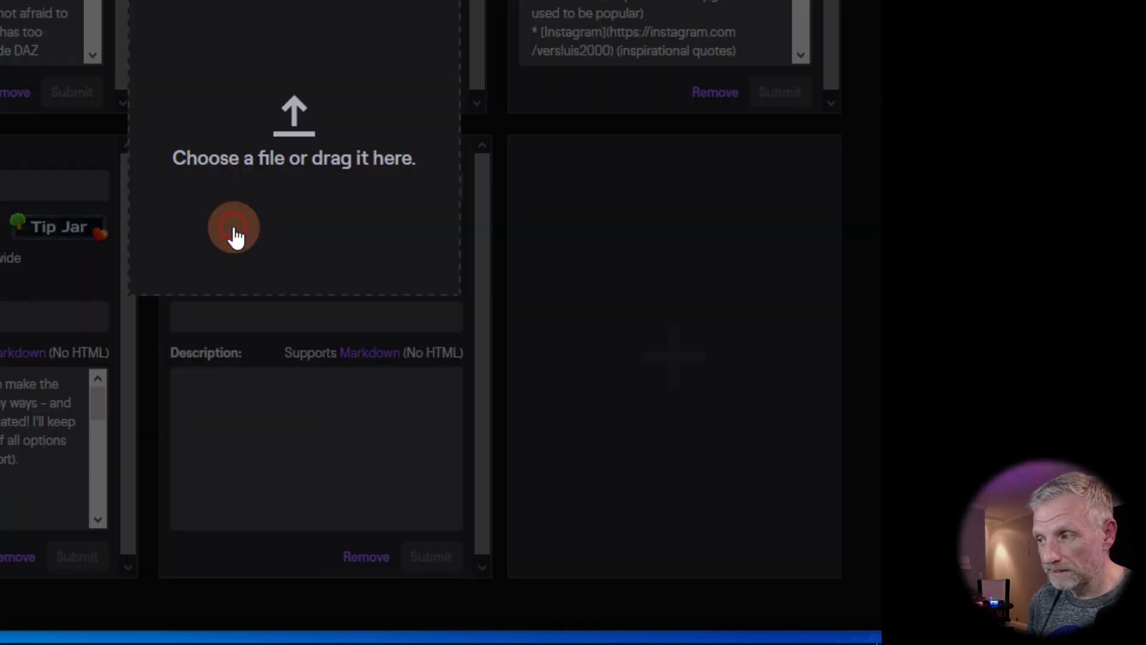
{"action": "left_click", "coordinate": [301, 143]}
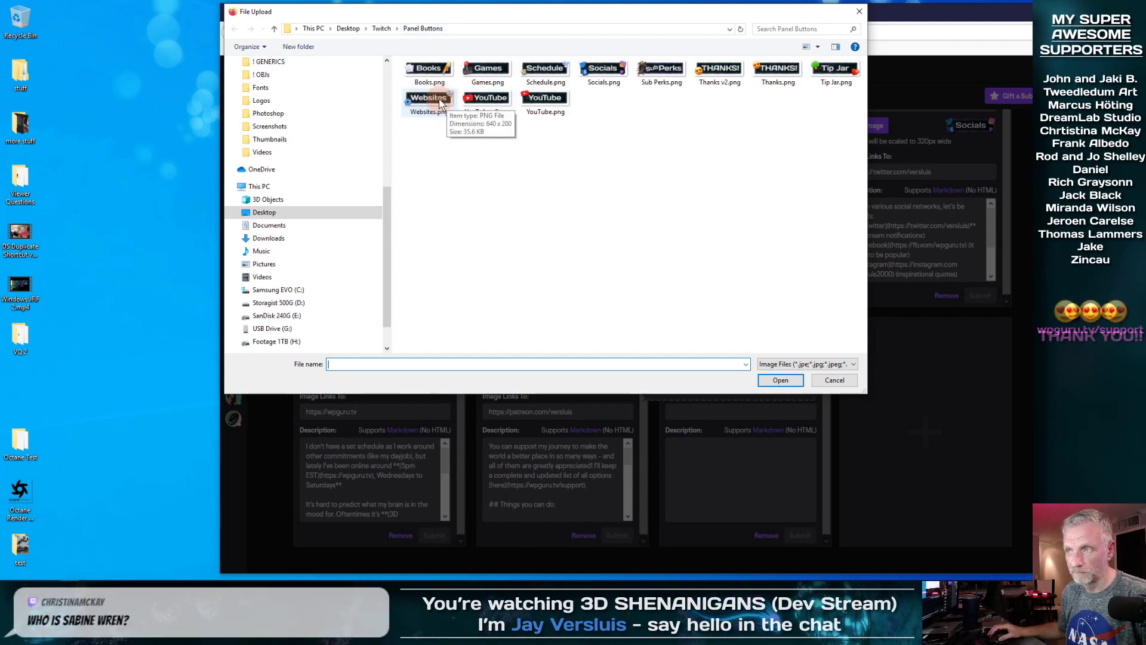
{"action": "double_click", "coordinate": [439, 100]}
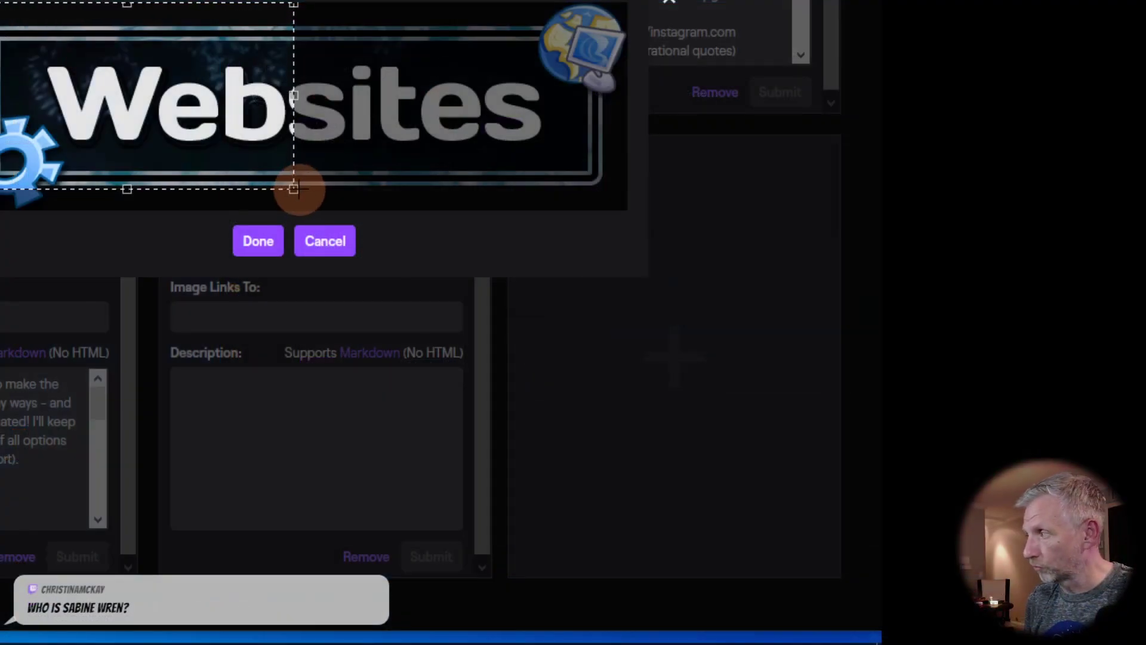
{"action": "left_click_drag", "start_coordinate": [294, 188], "coordinate": [672, 249]}
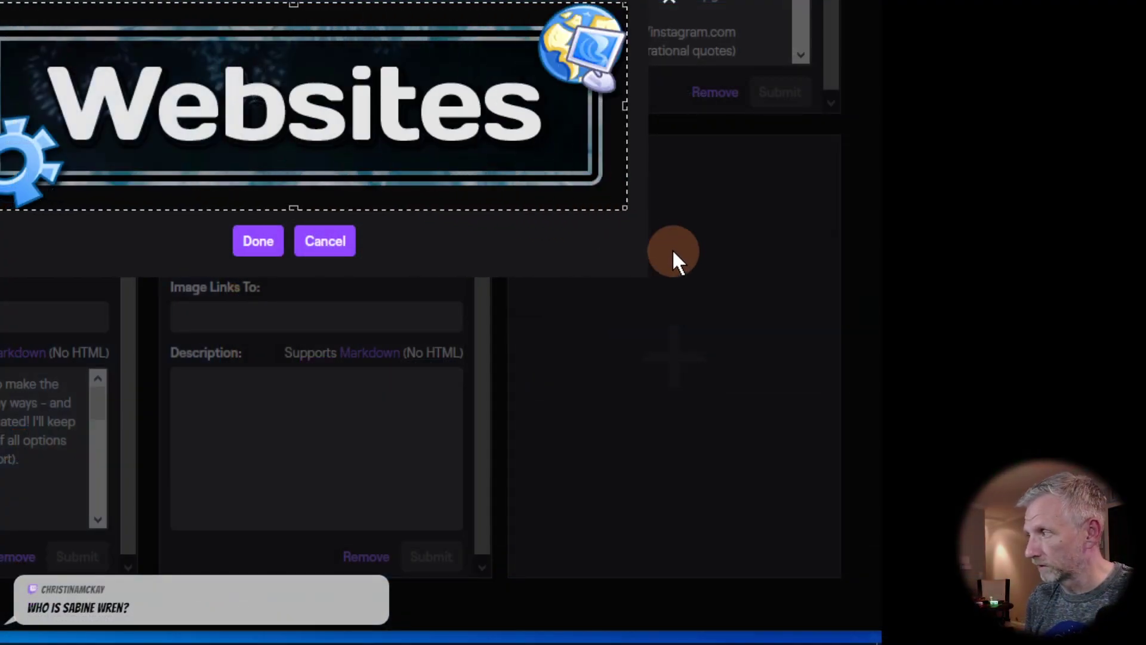
{"action": "left_click", "coordinate": [263, 245]}
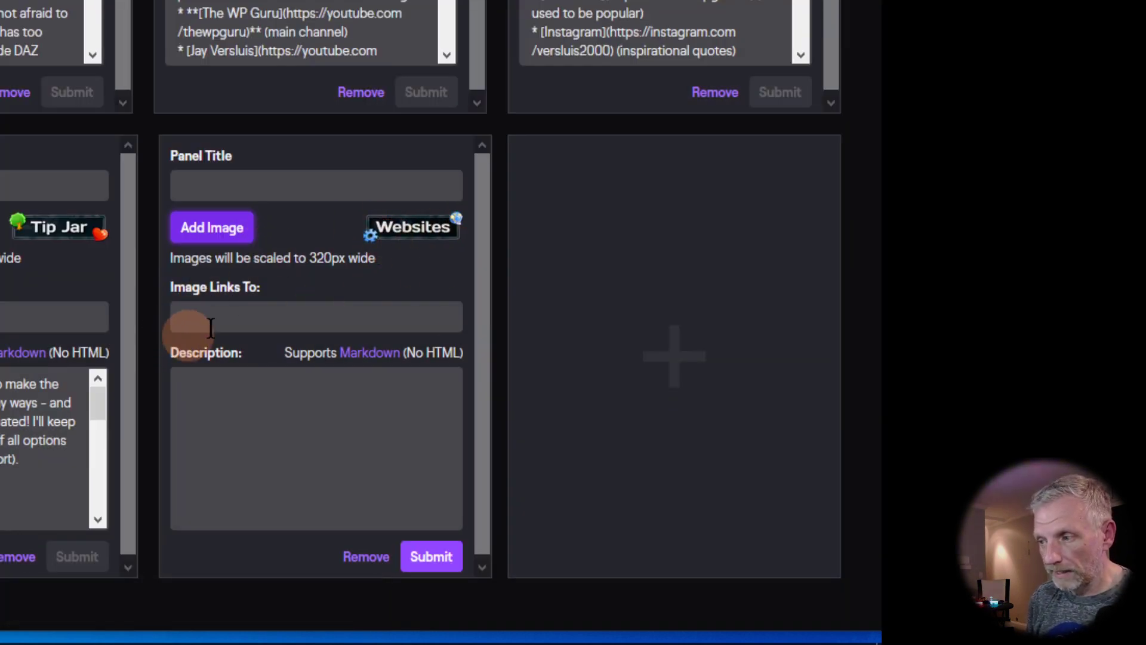
{"action": "left_click", "coordinate": [230, 317]}
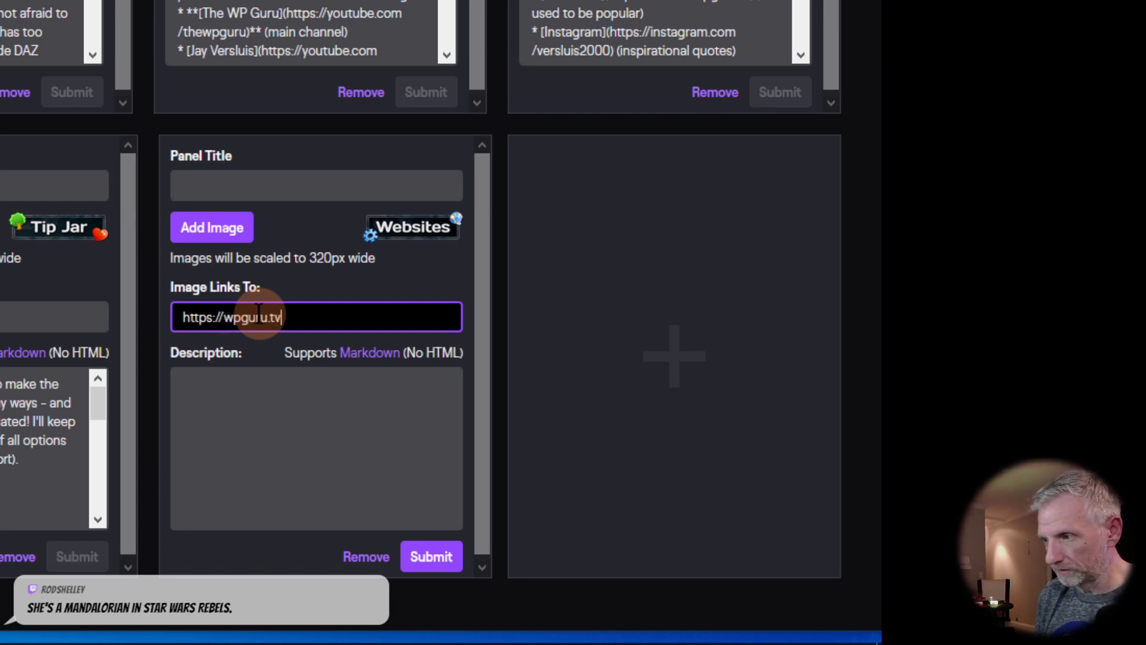
{"action": "left_click", "coordinate": [236, 429]}
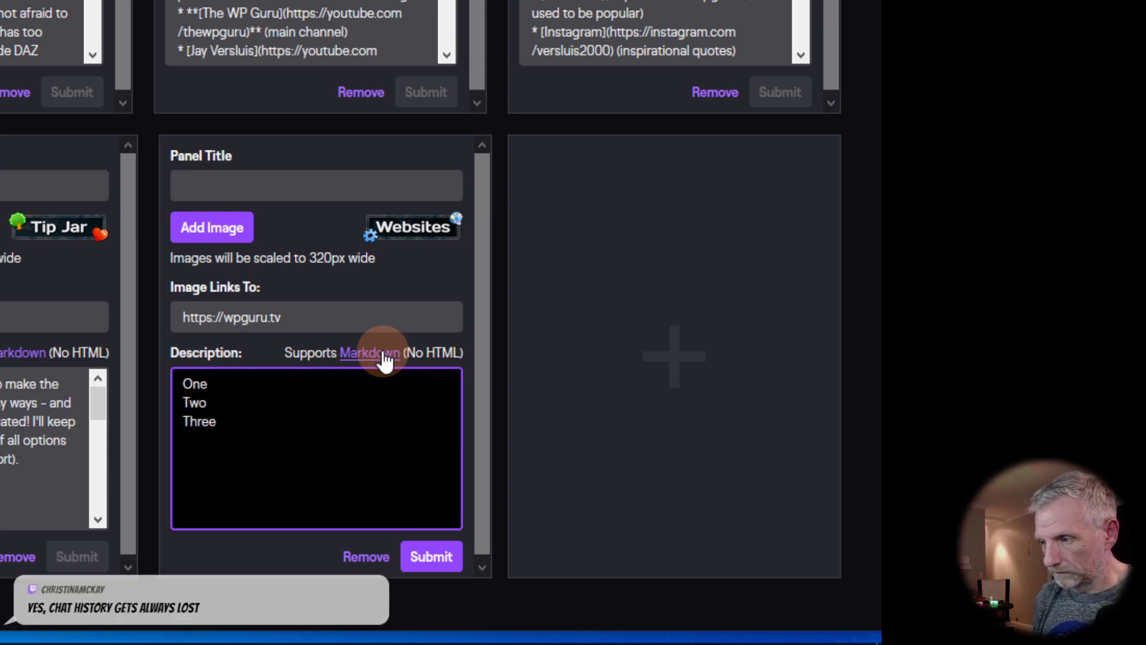
{"action": "left_click", "coordinate": [433, 554]}
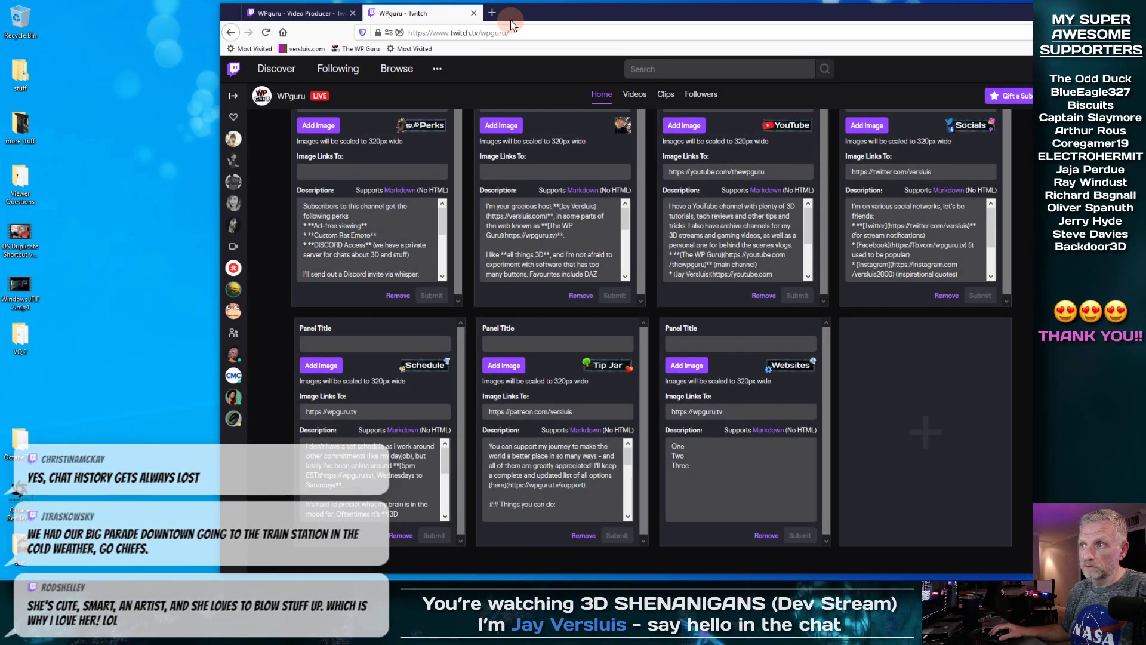
{"action": "left_click", "coordinate": [499, 31]}
{"action": "key", "text": "ctrl+c"}
{"action": "right_click", "coordinate": [499, 31]}
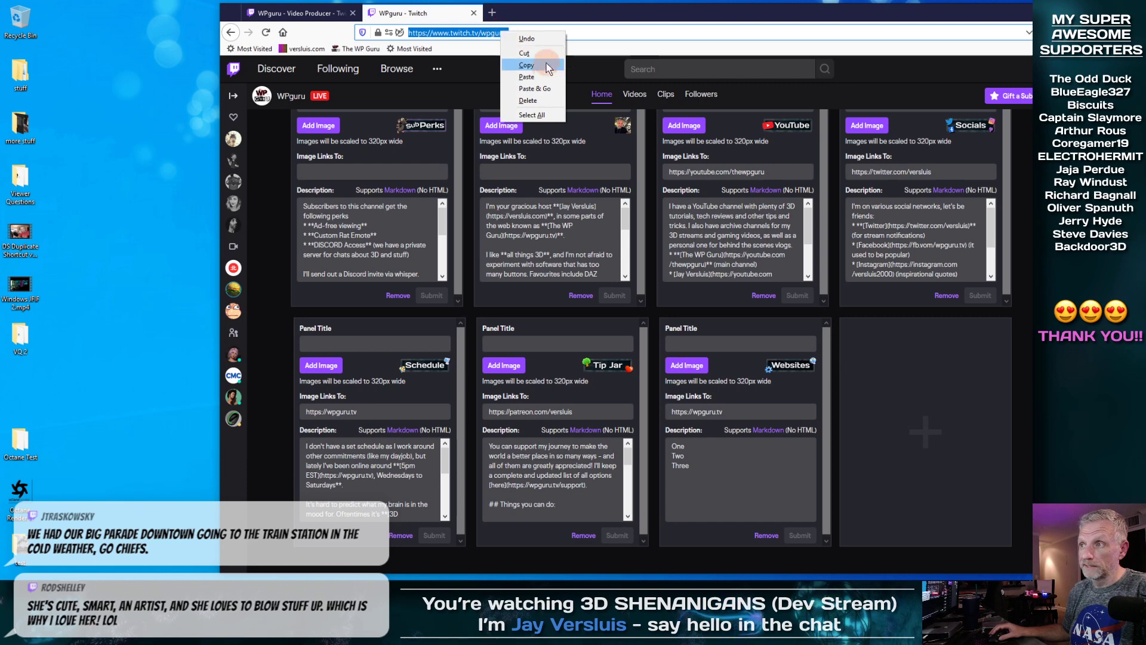
{"action": "left_click", "coordinate": [267, 207]}
{"action": "scroll", "coordinate": [267, 206], "scroll_direction": "up", "scroll_amount": 3}
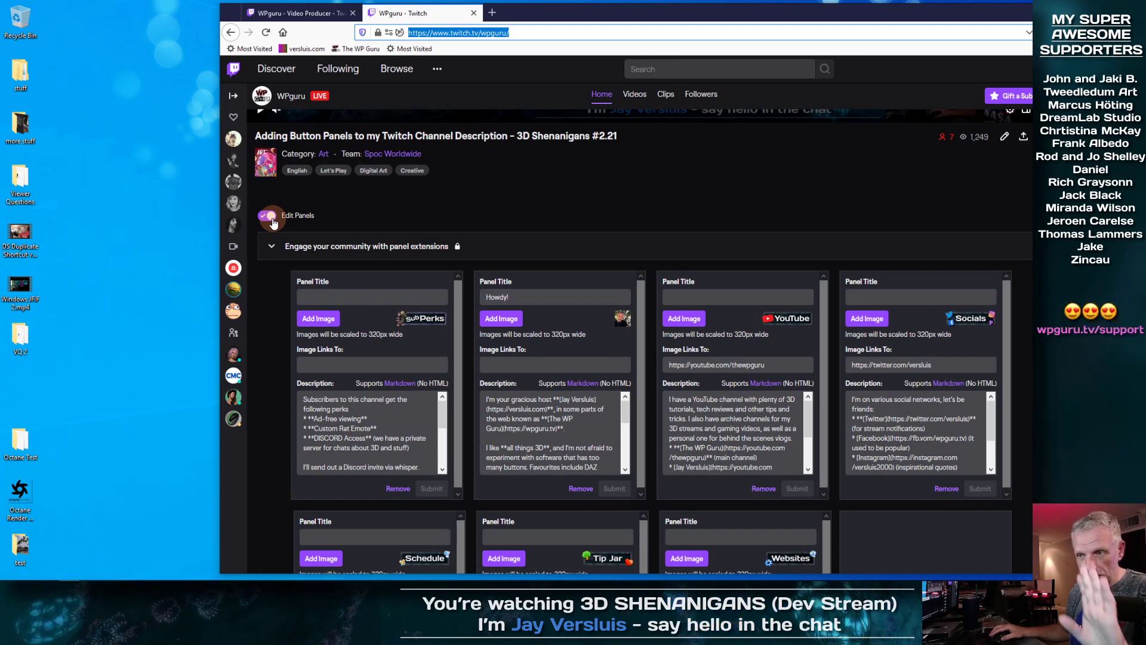
{"action": "scroll", "coordinate": [273, 220], "scroll_direction": "down", "scroll_amount": 3}
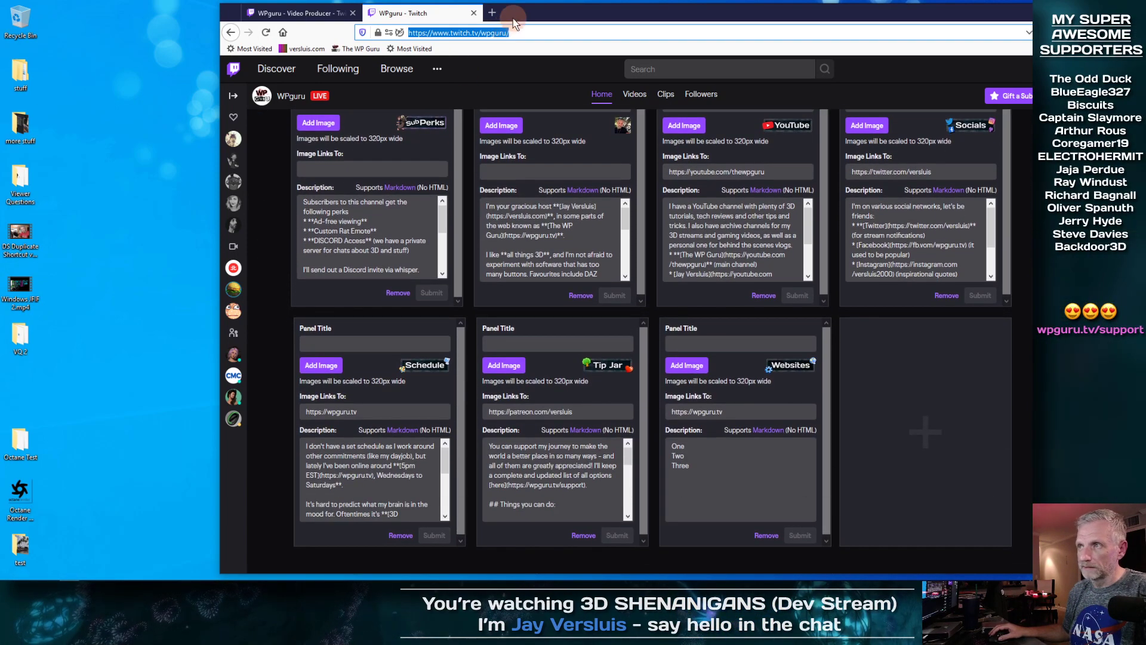
{"action": "right_click", "coordinate": [506, 33]}
{"action": "left_click", "coordinate": [532, 70]}
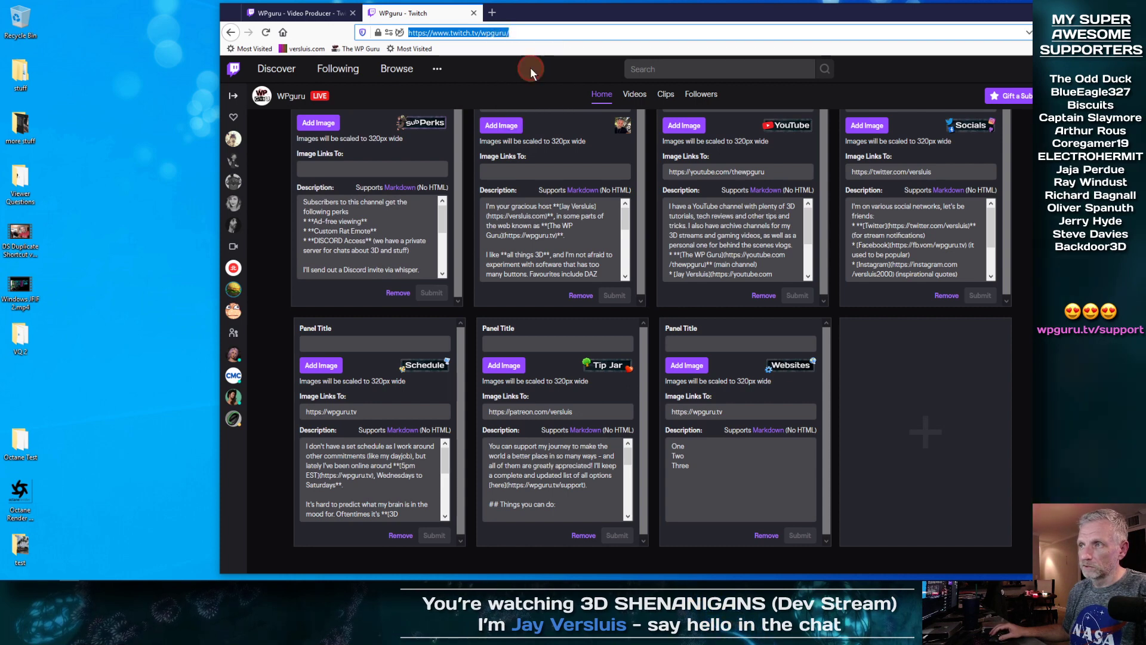
{"action": "left_click", "coordinate": [492, 13]}
{"action": "right_click", "coordinate": [524, 33]}
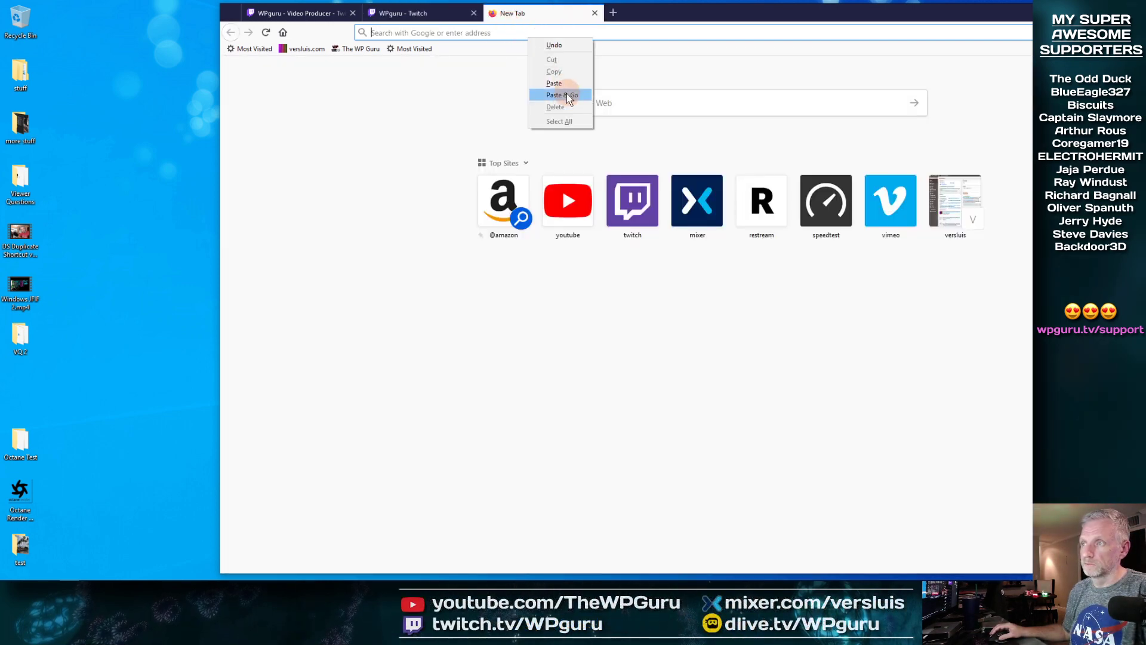
{"action": "left_click", "coordinate": [562, 95]}
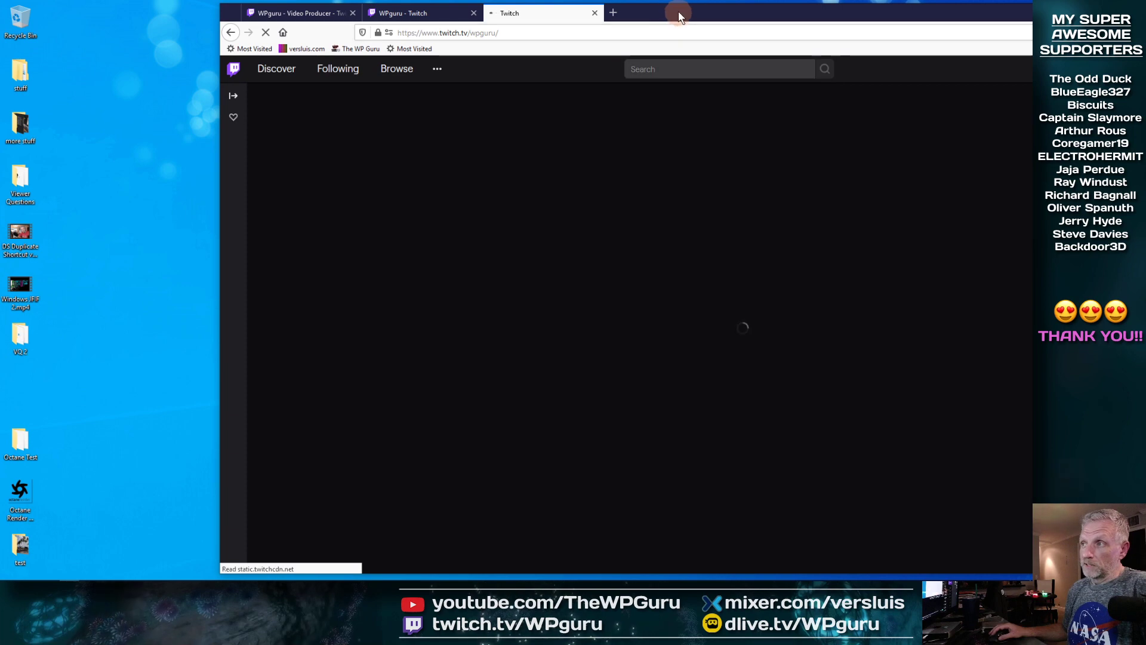
{"action": "double_click", "coordinate": [680, 12]}
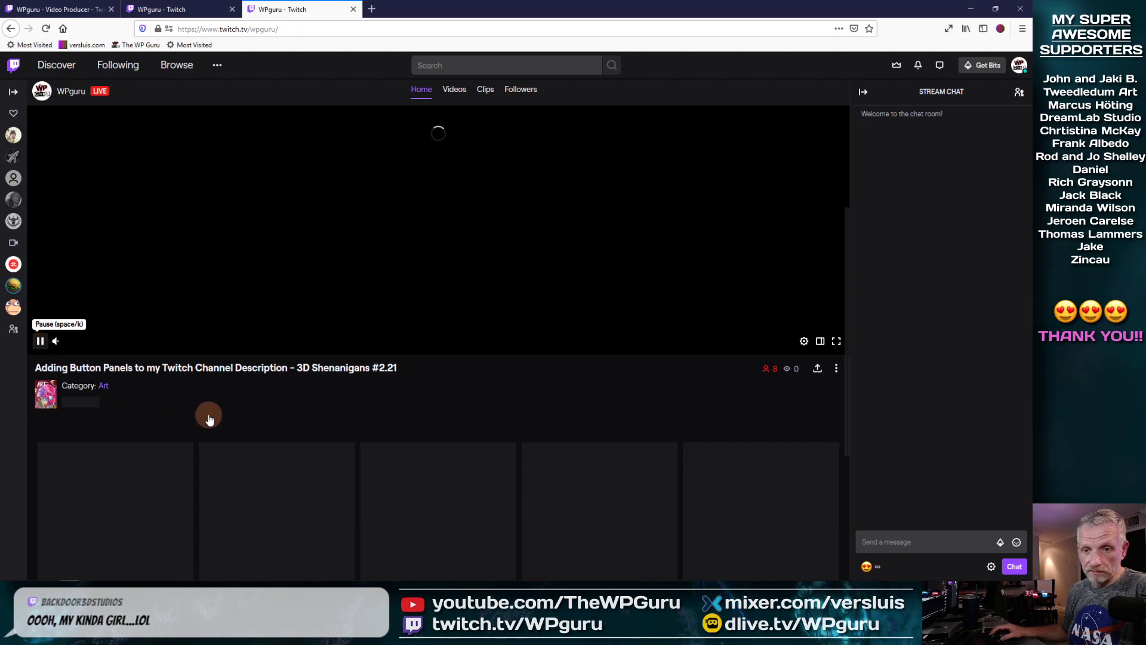
{"action": "scroll", "coordinate": [264, 404], "scroll_direction": "down", "scroll_amount": 4}
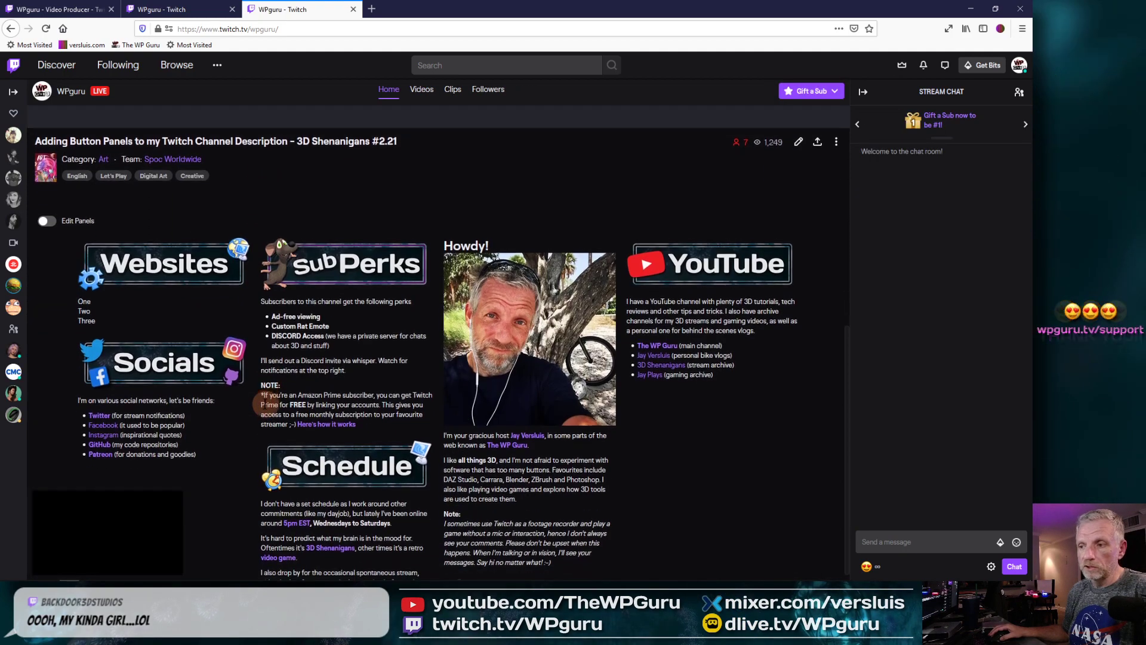
{"action": "scroll", "coordinate": [264, 404], "scroll_direction": "down", "scroll_amount": 4}
{"action": "scroll", "coordinate": [266, 403], "scroll_direction": "down", "scroll_amount": 2}
{"action": "scroll", "coordinate": [265, 403], "scroll_direction": "up", "scroll_amount": 4}
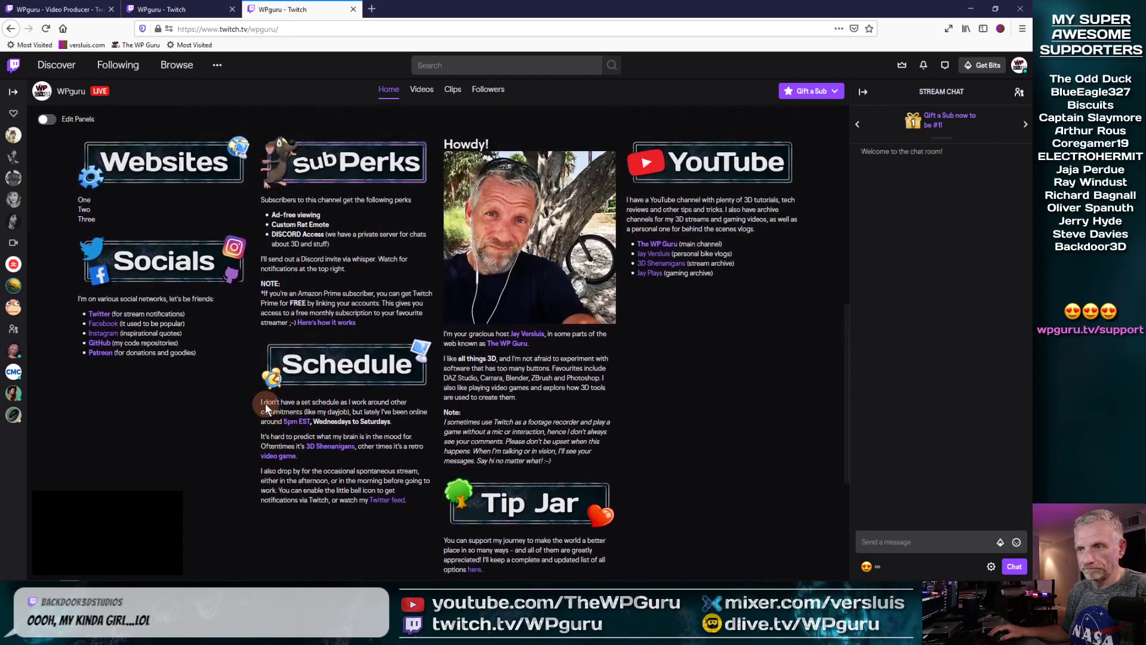
{"action": "scroll", "coordinate": [265, 403], "scroll_direction": "up", "scroll_amount": 1}
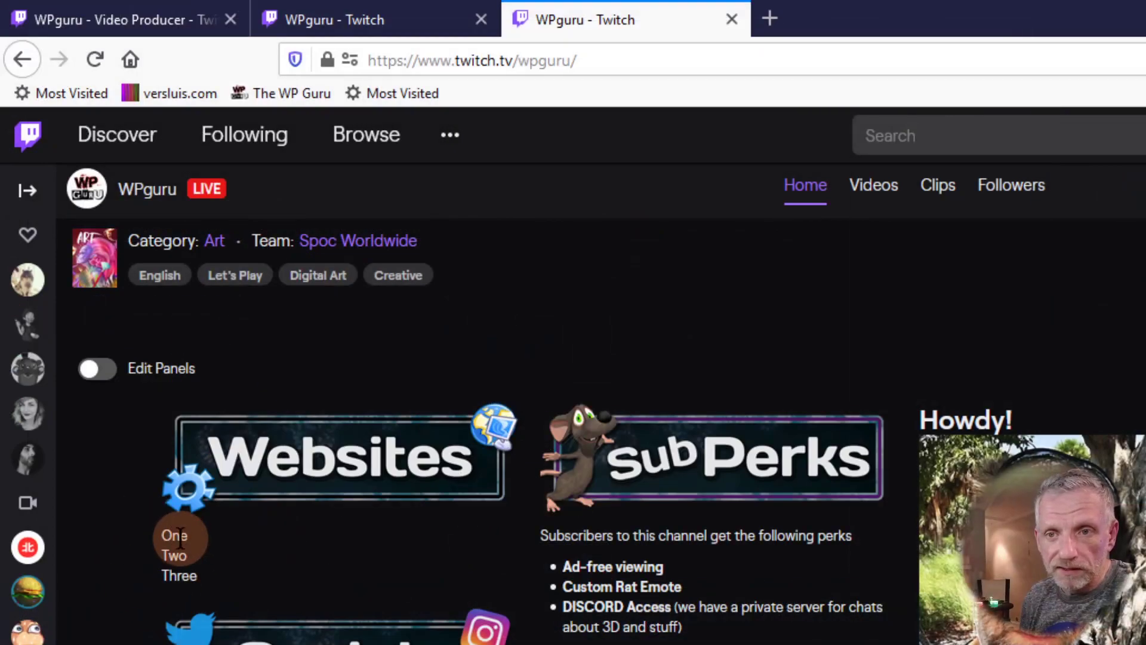
{"action": "scroll", "coordinate": [179, 525], "scroll_direction": "down", "scroll_amount": 2}
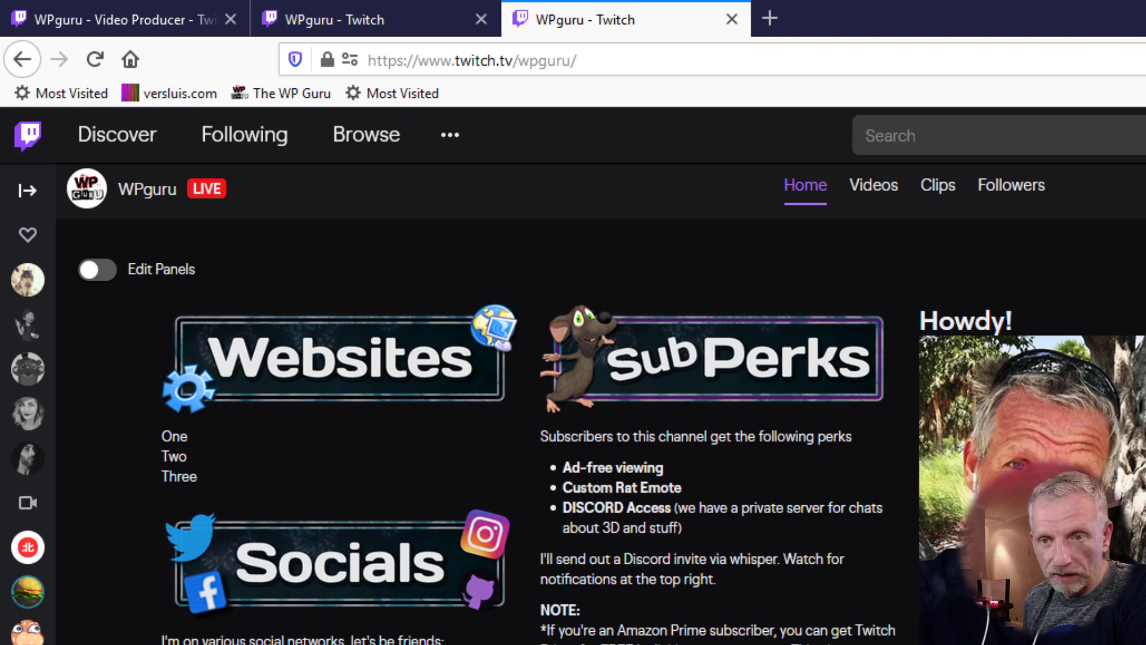
{"action": "scroll", "coordinate": [612, 439], "scroll_direction": "down", "scroll_amount": 2}
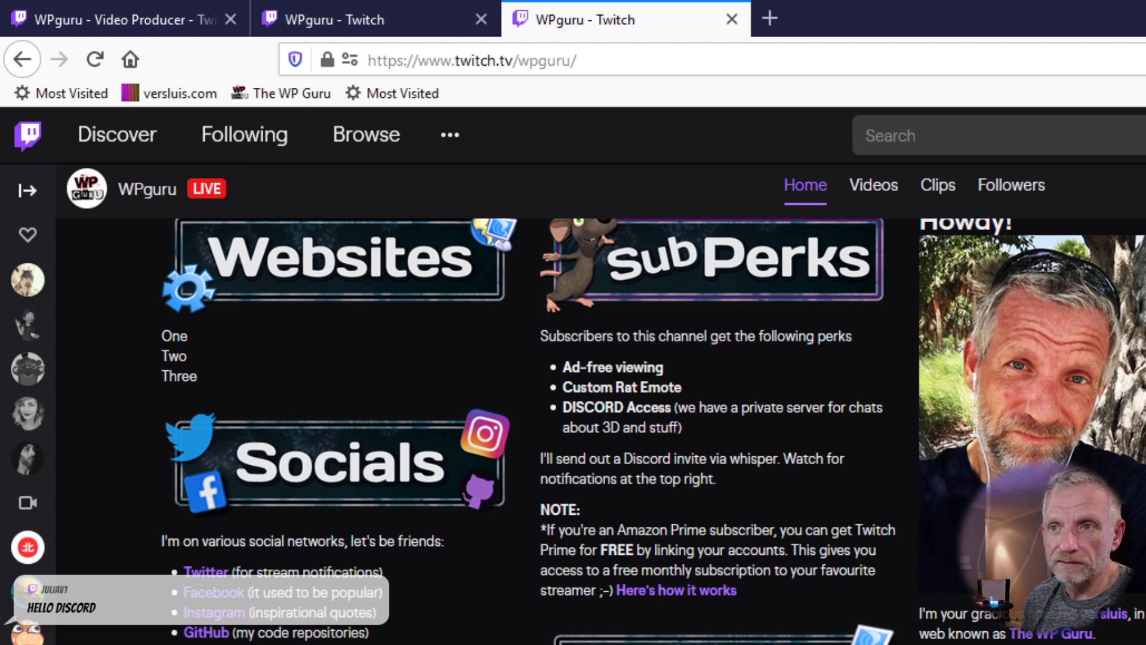
{"action": "scroll", "coordinate": [466, 597], "scroll_direction": "up", "scroll_amount": 2}
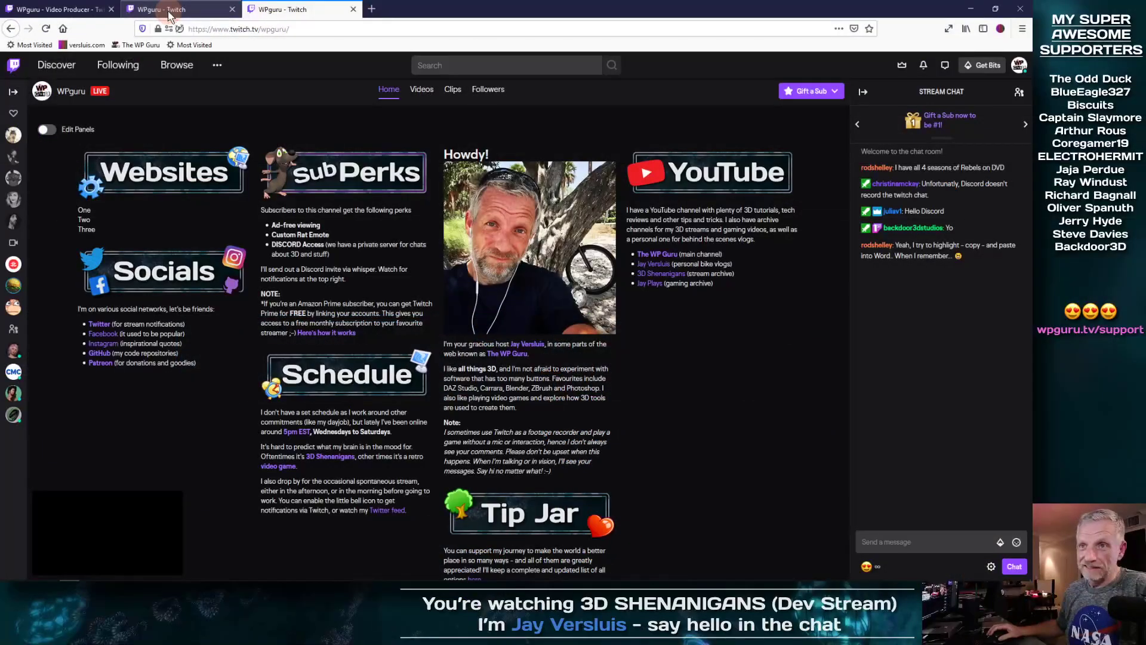
Step: Prefix the One, Two and Three lines of the Websites description with '* '
{"action": "left_click", "coordinate": [347, 22]}
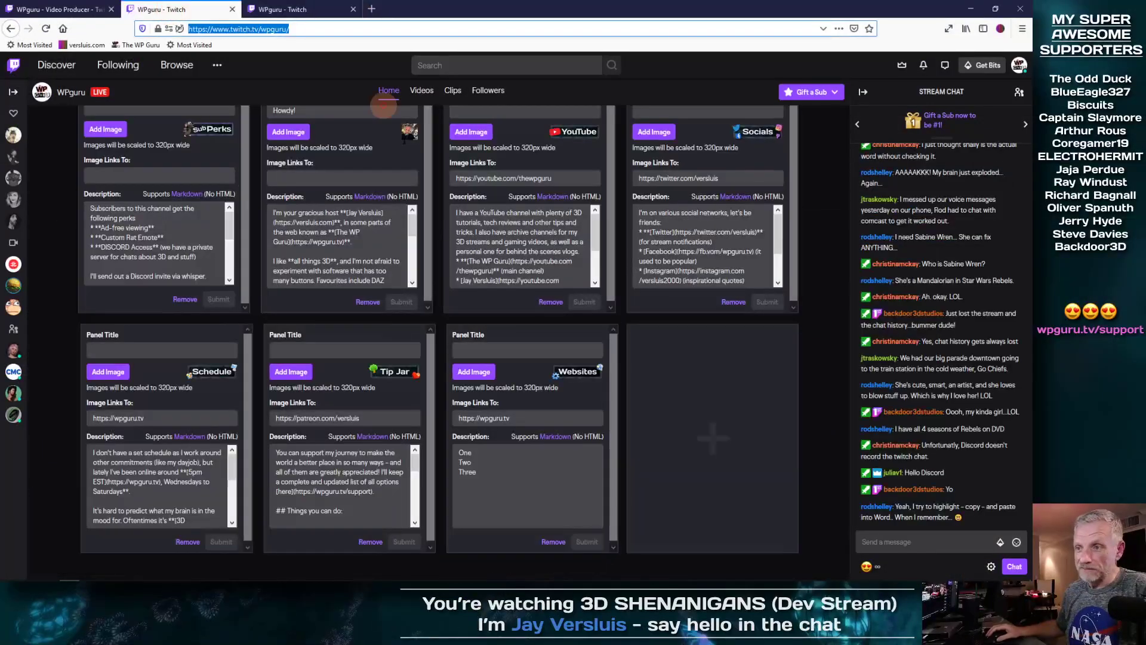
{"action": "left_click", "coordinate": [485, 452]}
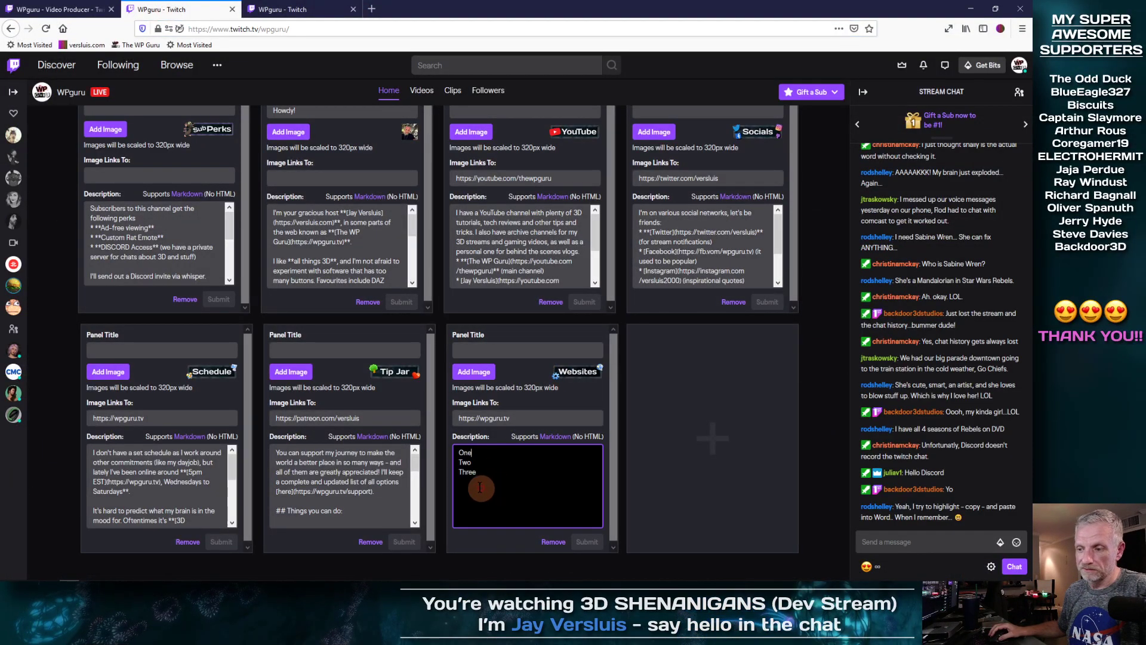
{"action": "left_click_drag", "start_coordinate": [478, 473], "coordinate": [457, 446]}
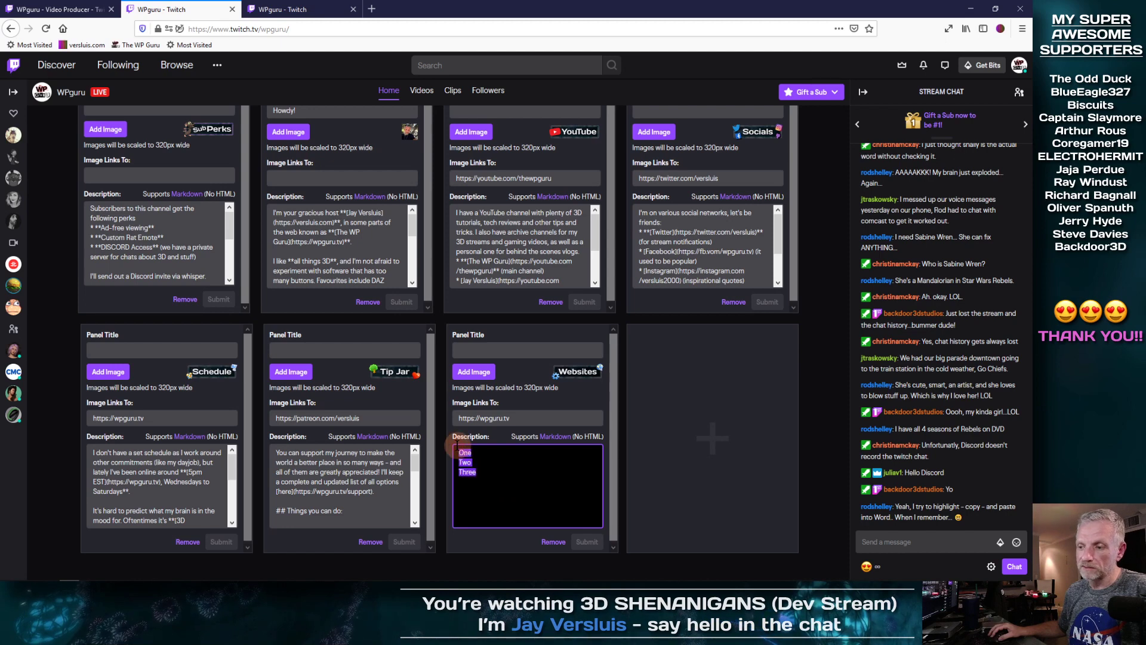
{"action": "left_click", "coordinate": [568, 455]}
{"action": "key", "text": "Home"}
{"action": "type", "text": "8"}
{"action": "key", "text": "Down"}
{"action": "key", "text": "Home"}
{"action": "type", "text": "*"}
{"action": "key", "text": "Down"}
{"action": "key", "text": "Home"}
{"action": "type", "text": "*"}
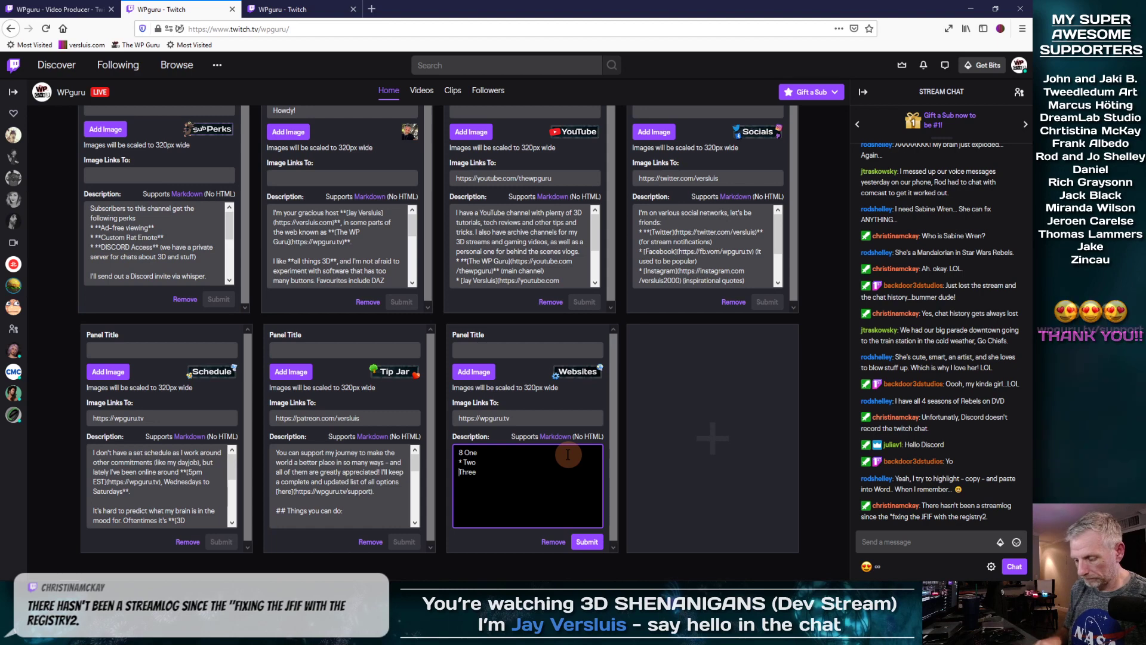
{"action": "key", "text": "BackSpace"}
{"action": "key", "text": "BackSpace"}
{"action": "type", "text": "*"}
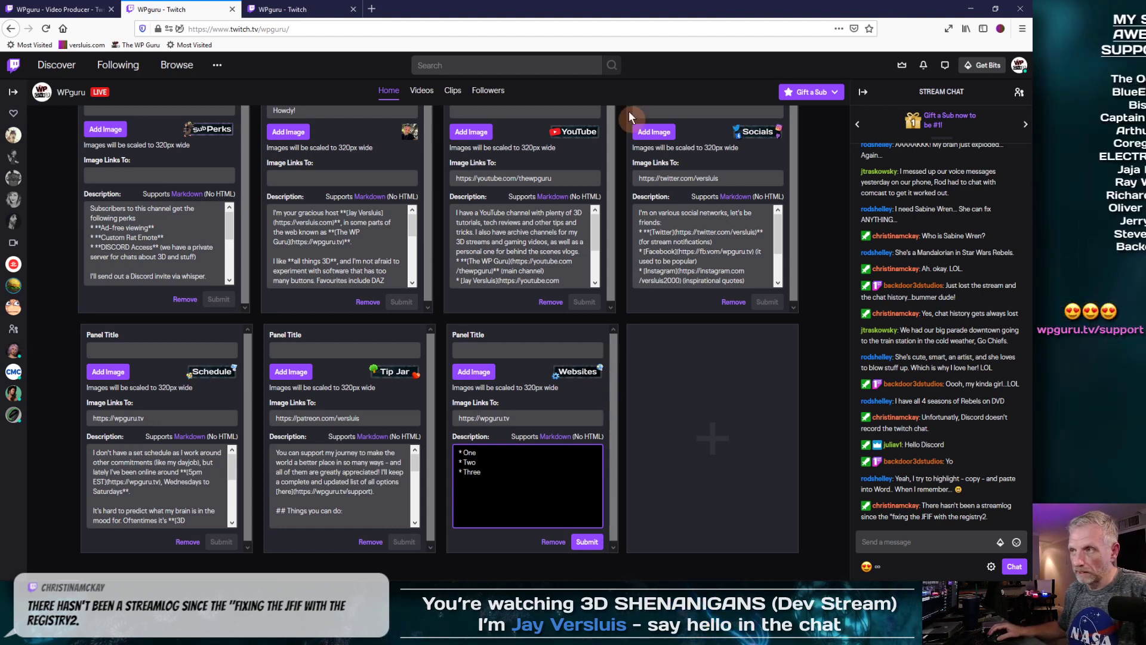
{"action": "left_click_drag", "start_coordinate": [557, 18], "coordinate": [827, 25]}
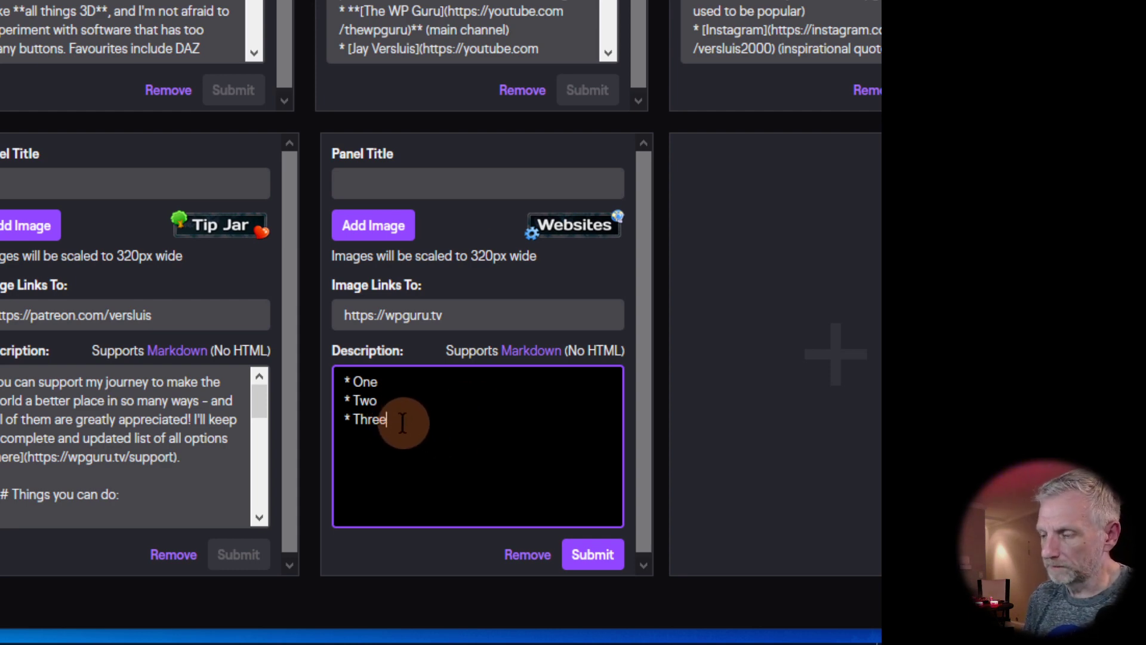
Step: Rewrite the description as bullets: '* wpguru.tv (Tech Tips and Reviews)', then start '* versluis.com (3D Tips and'
{"action": "left_click_drag", "start_coordinate": [400, 422], "coordinate": [337, 378]}
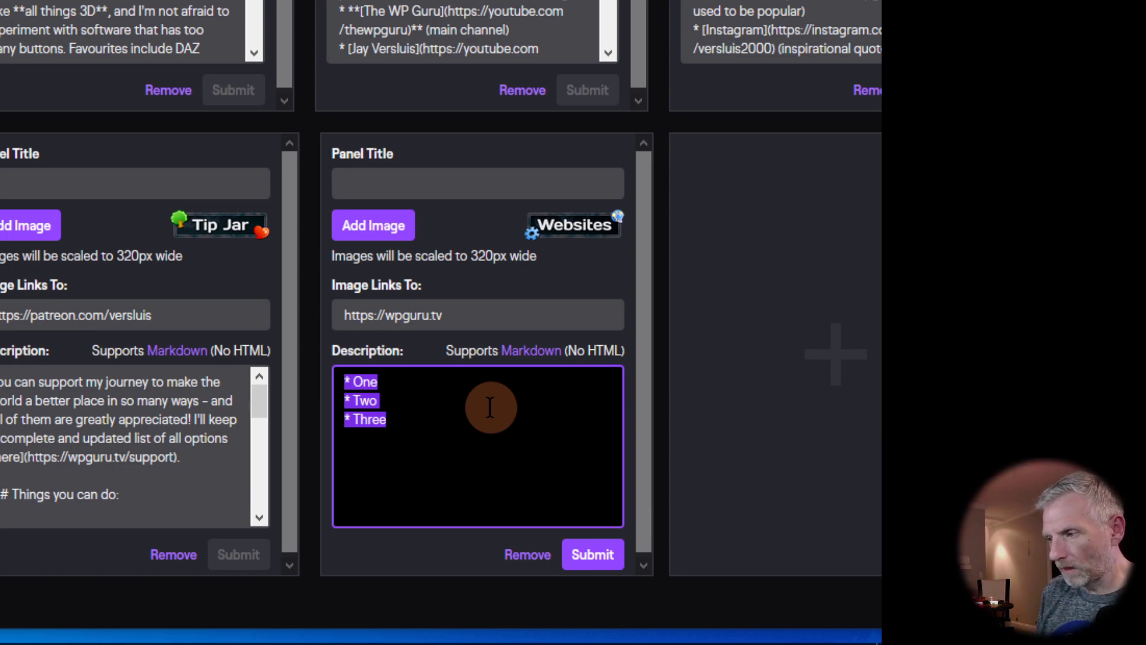
{"action": "type", "text": "I have a number of websites"}
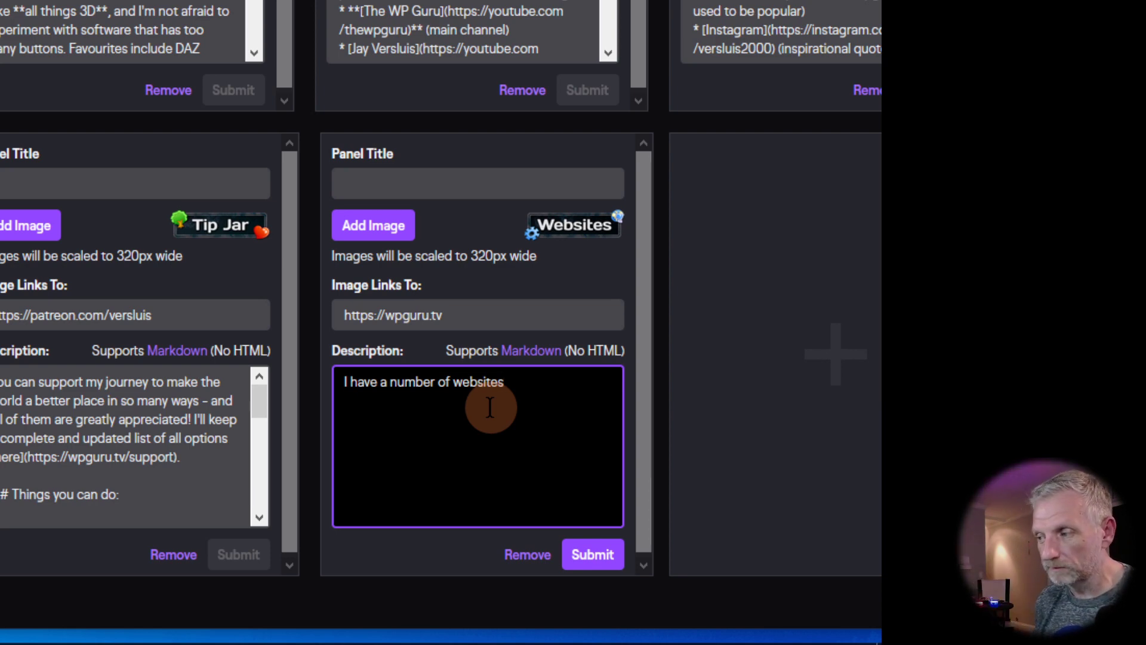
{"action": "key", "text": "ctrl+a"}
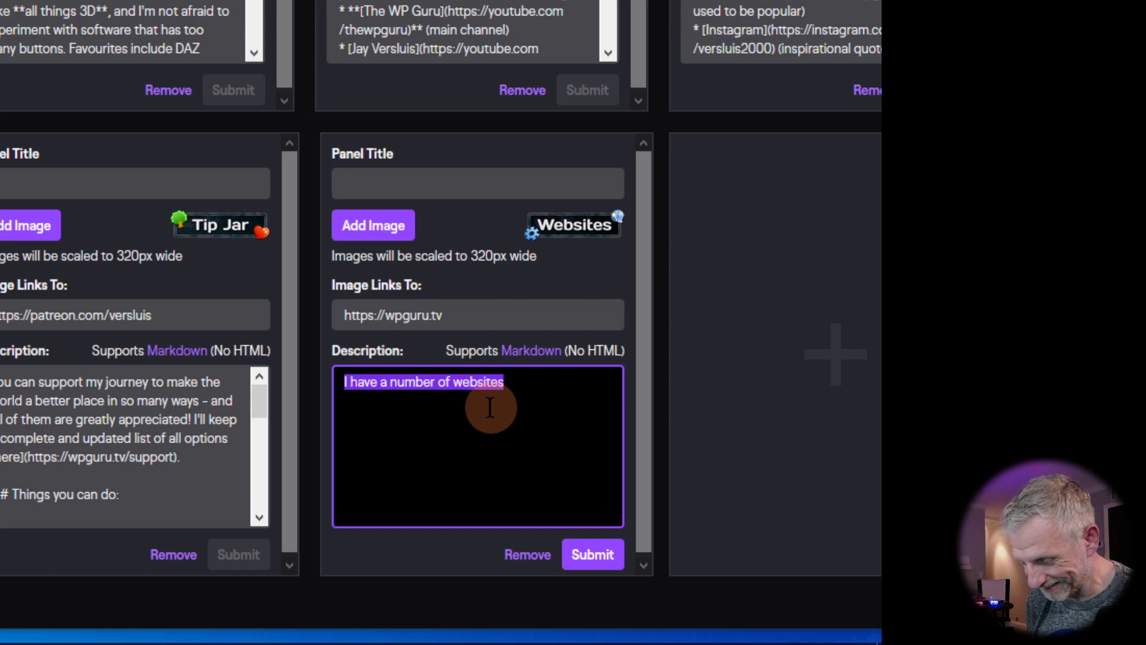
{"action": "type", "text": "* "}
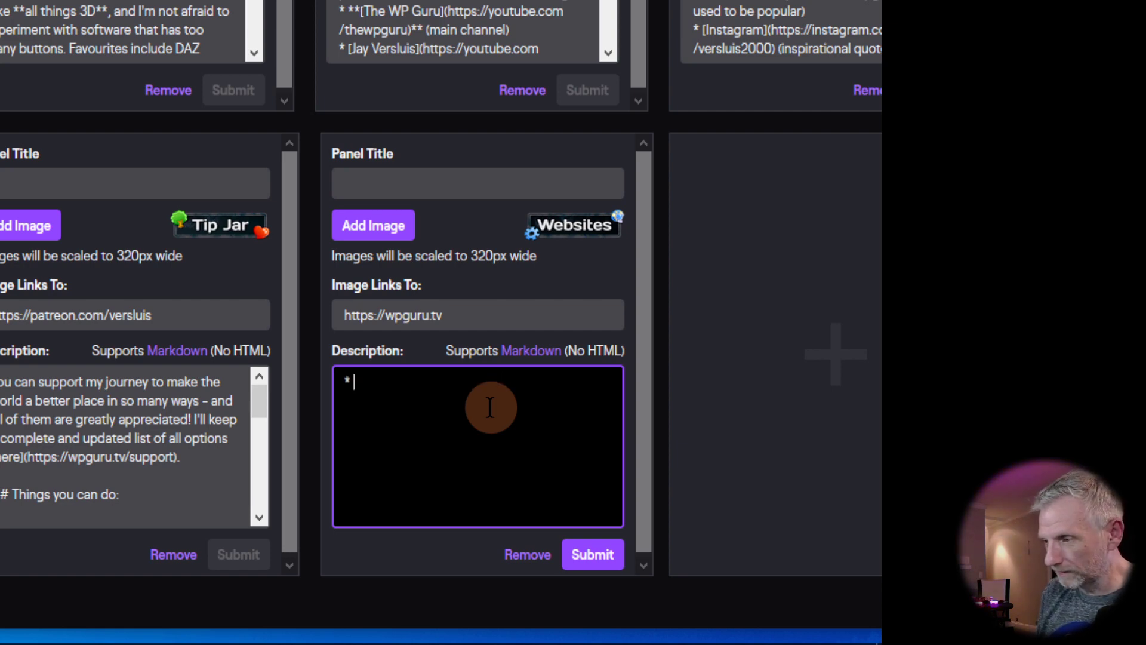
{"action": "type", "text": "wp"}
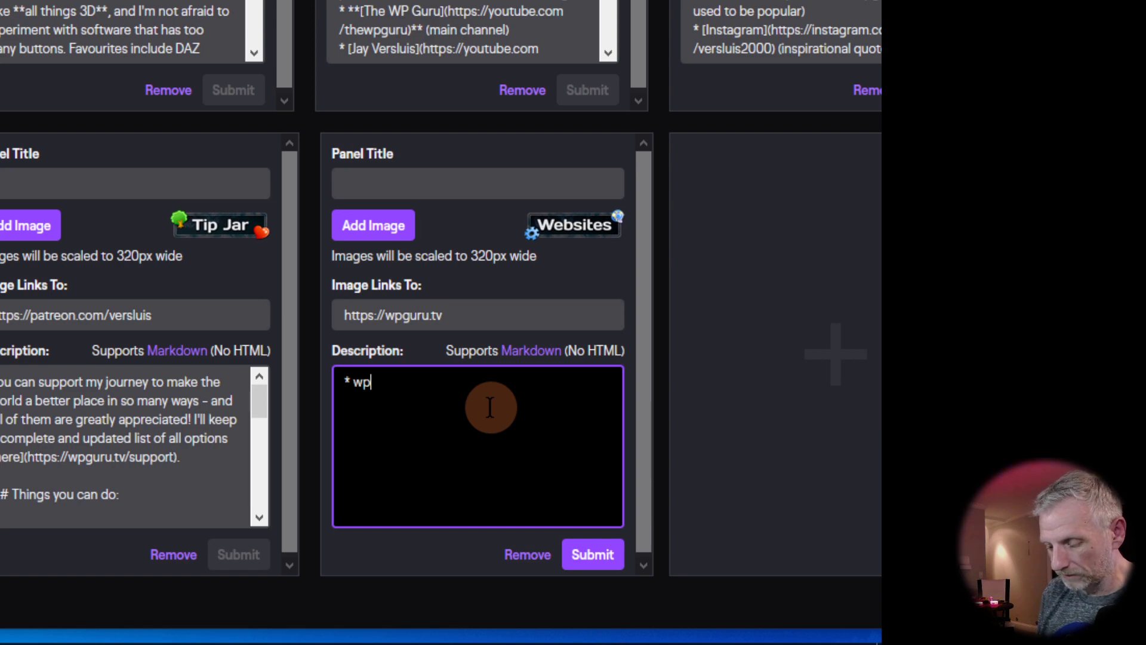
{"action": "type", "text": "guru.tv ("}
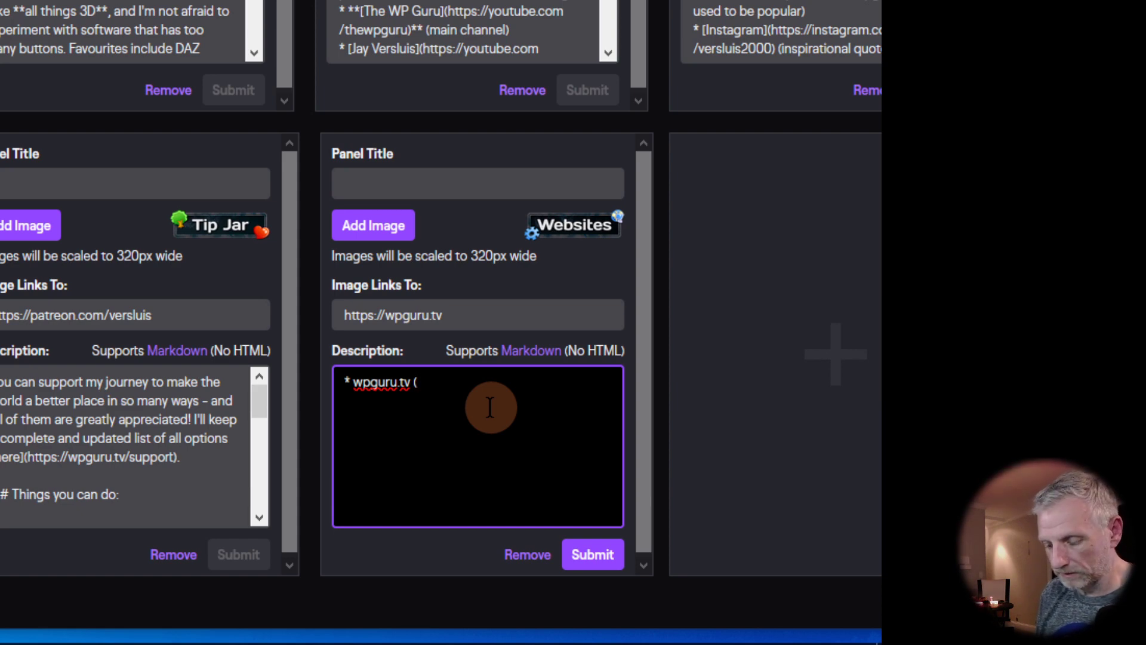
{"action": "type", "text": "Tech T"}
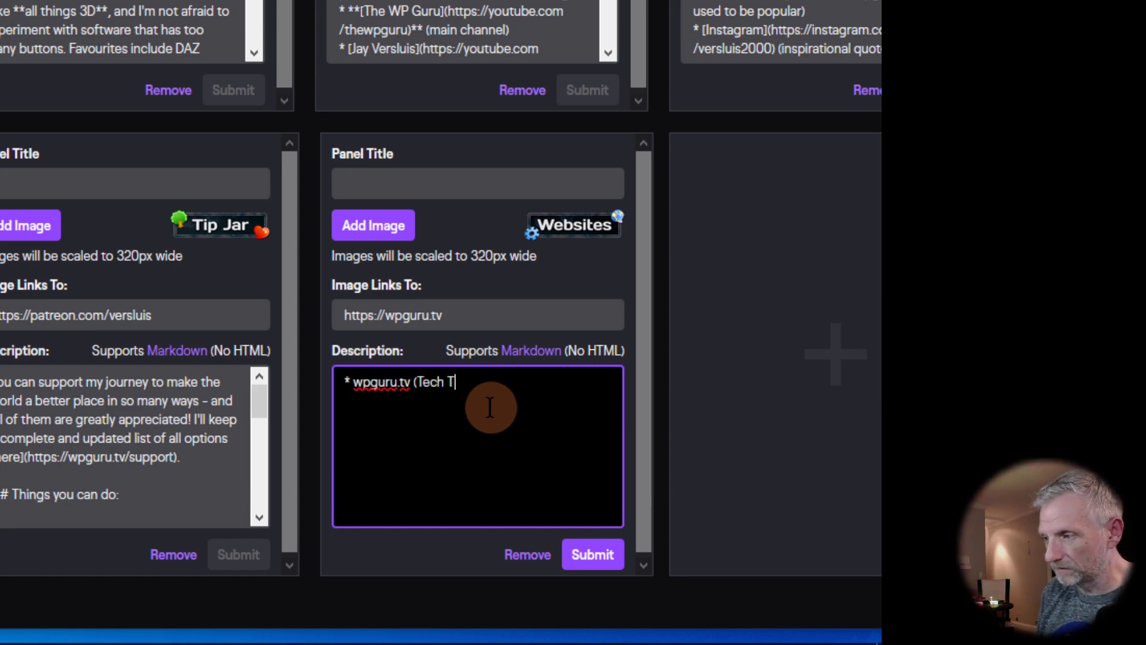
{"action": "type", "text": "ips, Reviws"}
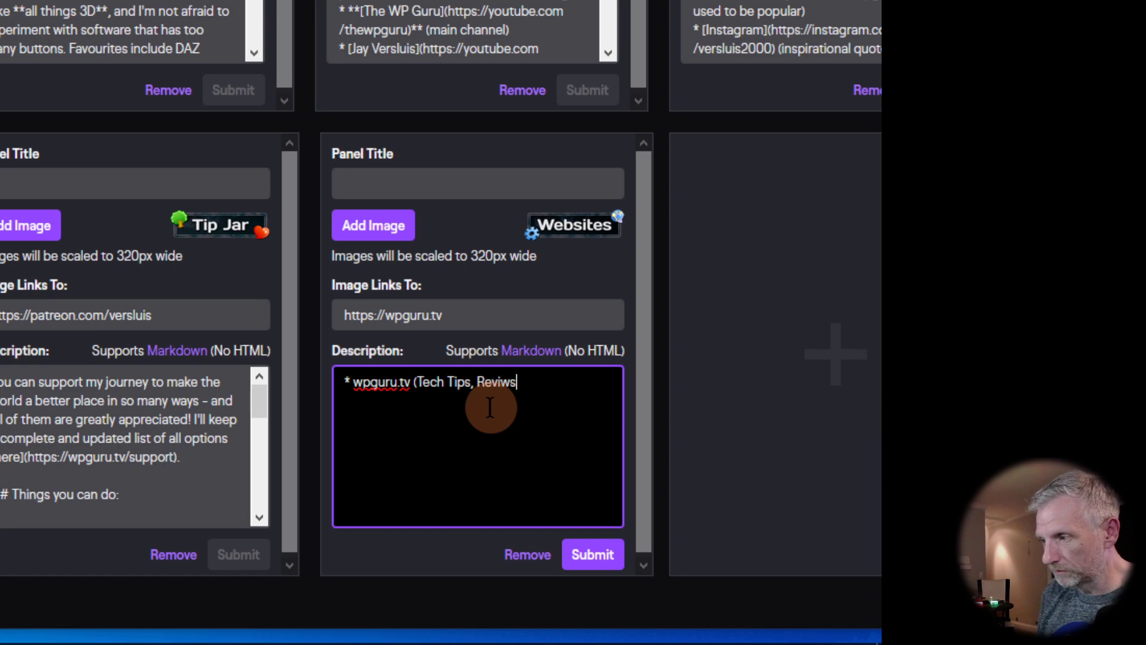
{"action": "type", "text": "s"}
{"action": "key", "text": "BackSpace"}
{"action": "key", "text": "BackSpace"}
{"action": "key", "text": "BackSpace"}
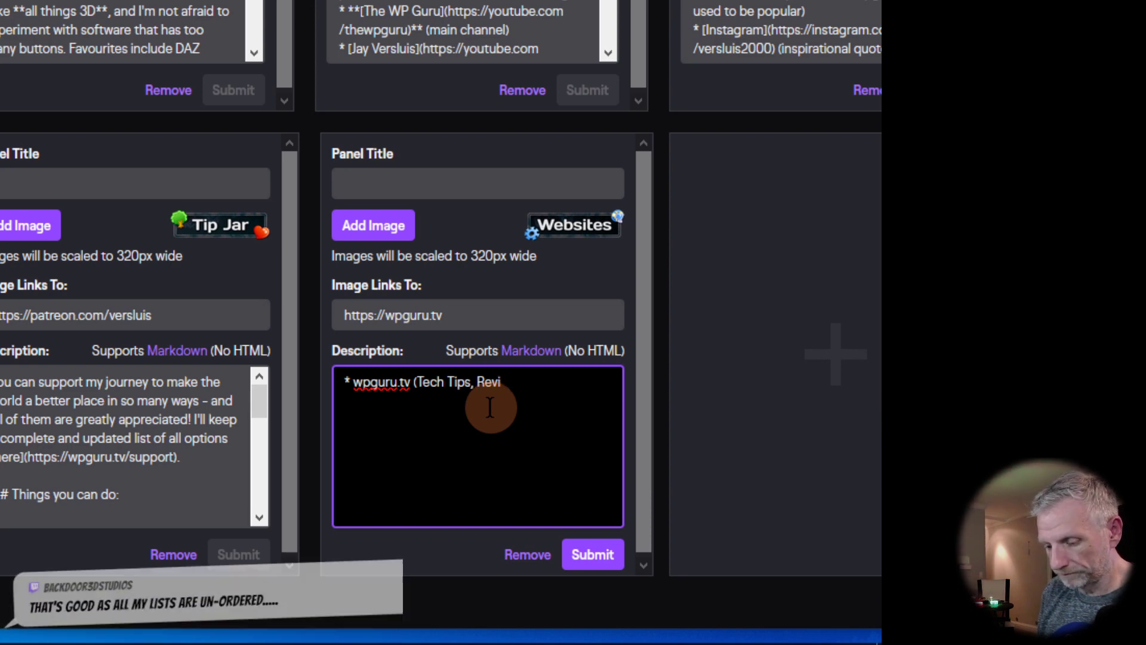
{"action": "type", "text": "ew"}
{"action": "key", "text": "BackSpace"}
{"action": "key", "text": "BackSpace"}
{"action": "key", "text": "BackSpace"}
{"action": "key", "text": "BackSpace"}
{"action": "type", "text": "and Reviews"}
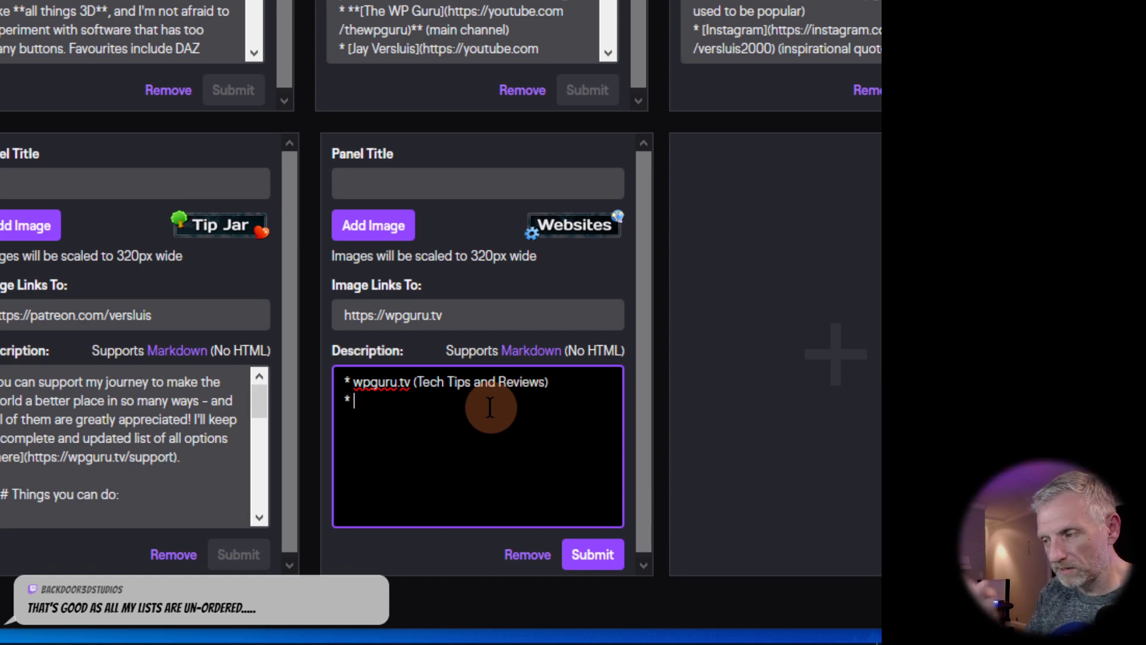
{"action": "type", "text": "versluis.com ("}
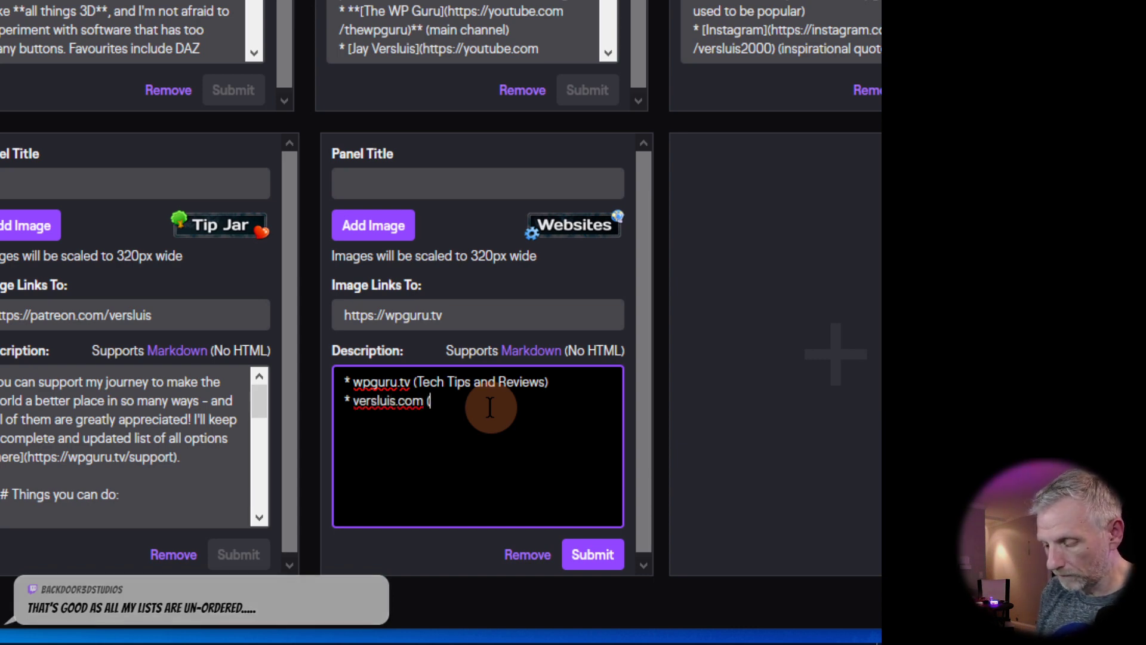
{"action": "type", "text": "3D Tips and"}
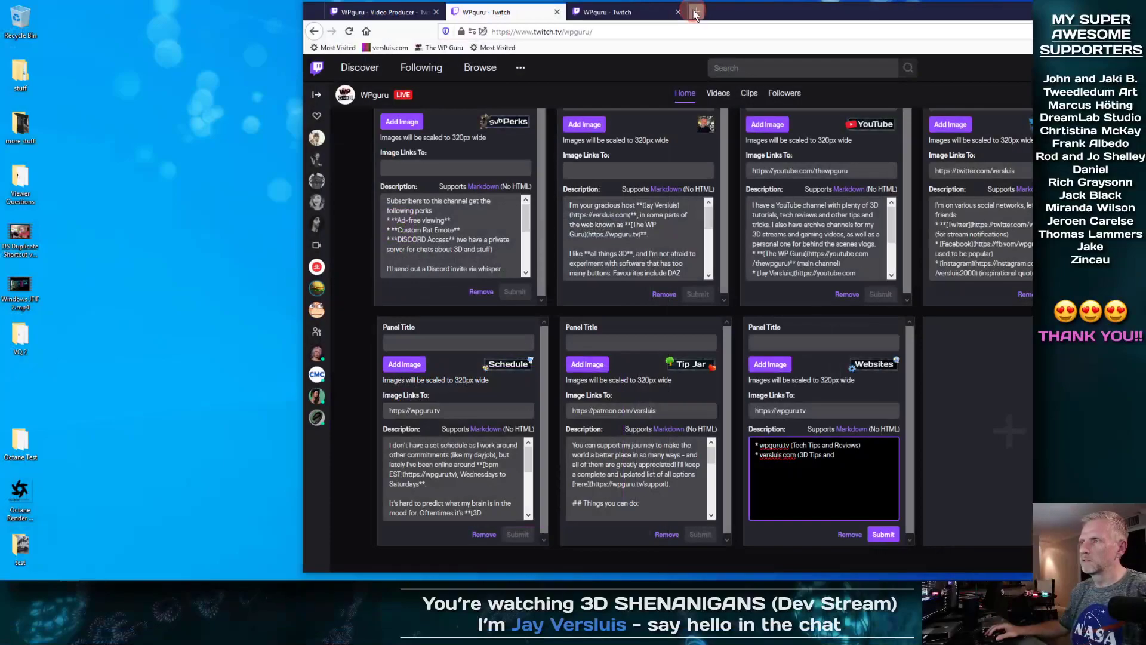
{"action": "left_click", "coordinate": [696, 13]}
{"action": "left_click_drag", "start_coordinate": [845, 15], "coordinate": [655, 25]}
{"action": "double_click", "coordinate": [654, 25]}
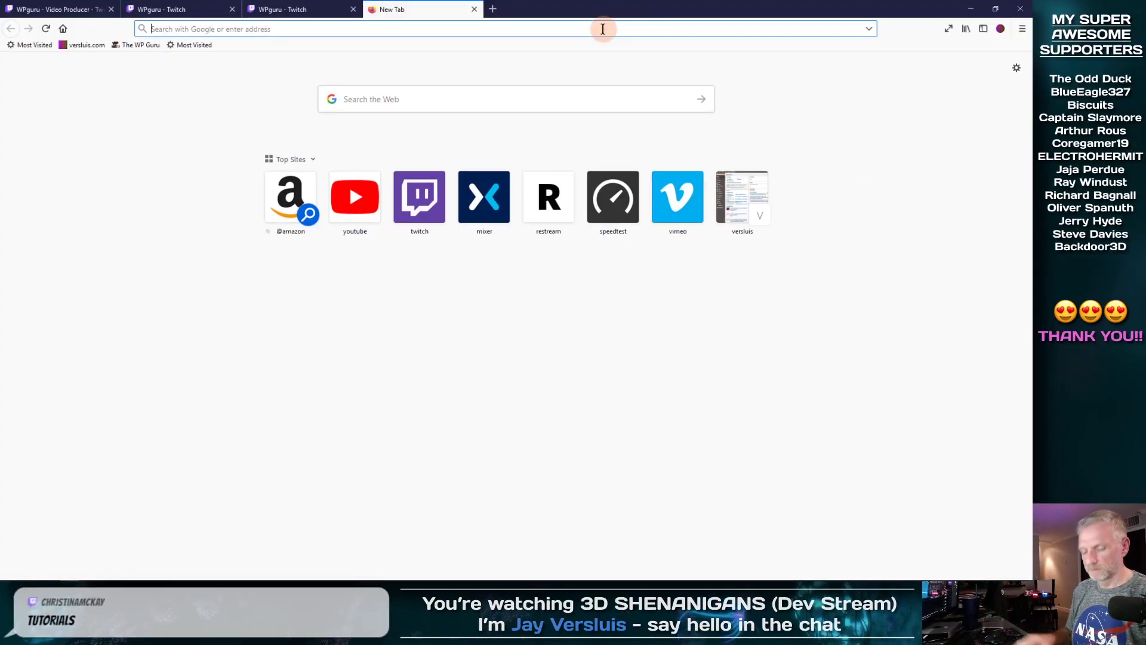
{"action": "type", "text": "www.versluis.com"}
{"action": "key", "text": "Return"}
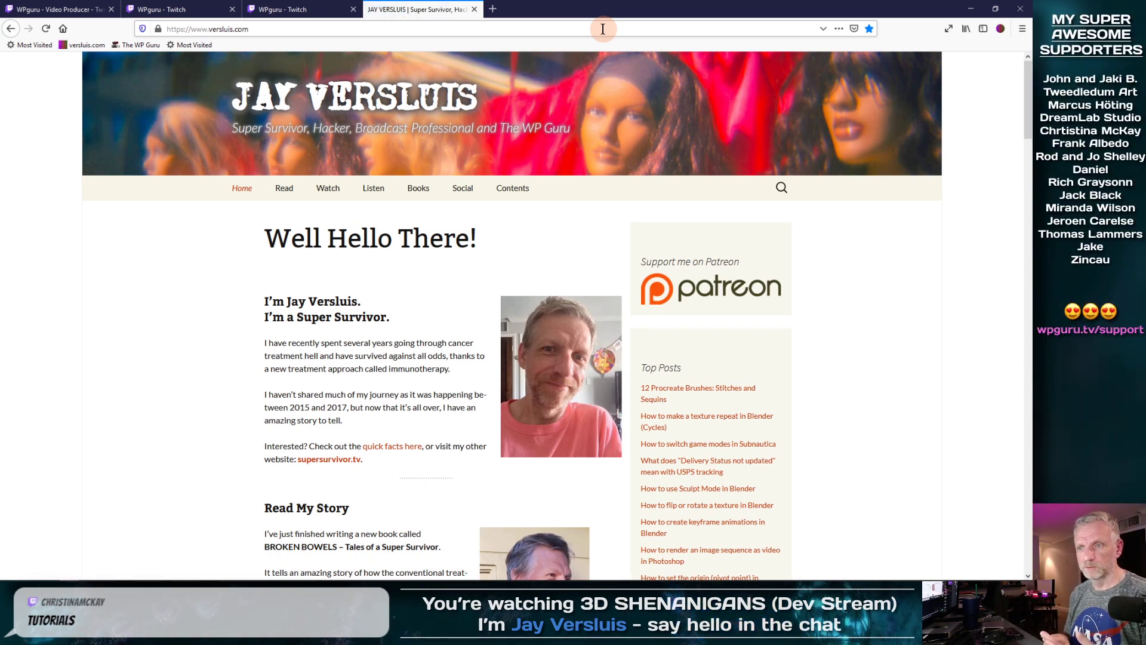
Step: Review versluis.com's website list and its Social, Books and Contents menus, then minimize the browser
{"action": "scroll", "coordinate": [844, 358], "scroll_direction": "down", "scroll_amount": 3}
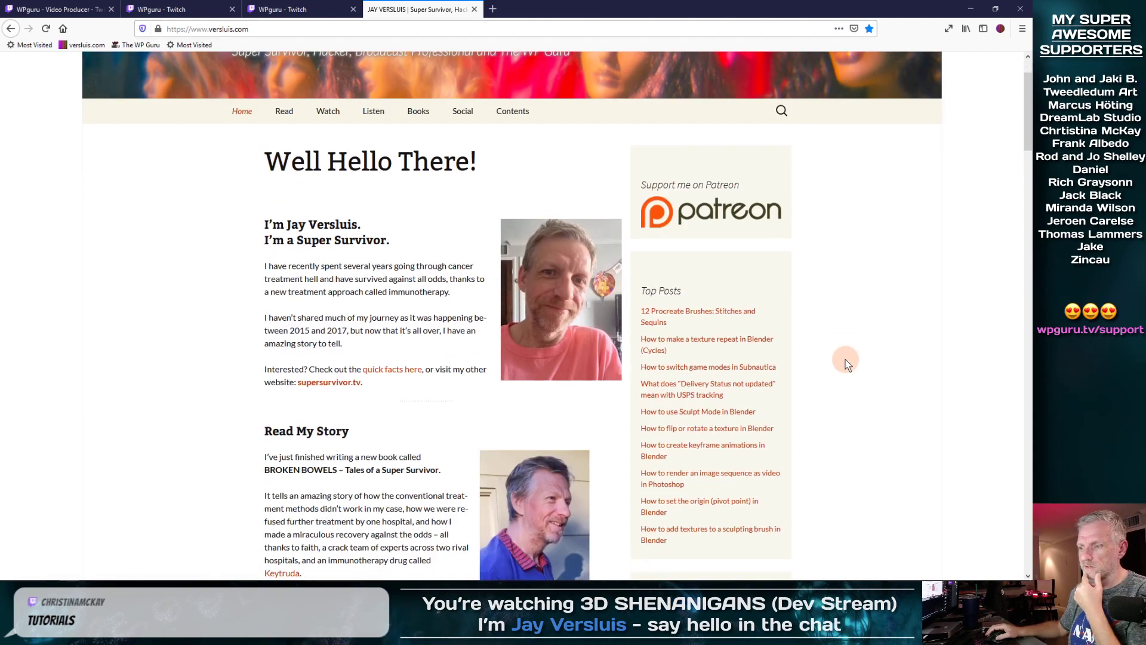
{"action": "scroll", "coordinate": [846, 362], "scroll_direction": "down", "scroll_amount": 8}
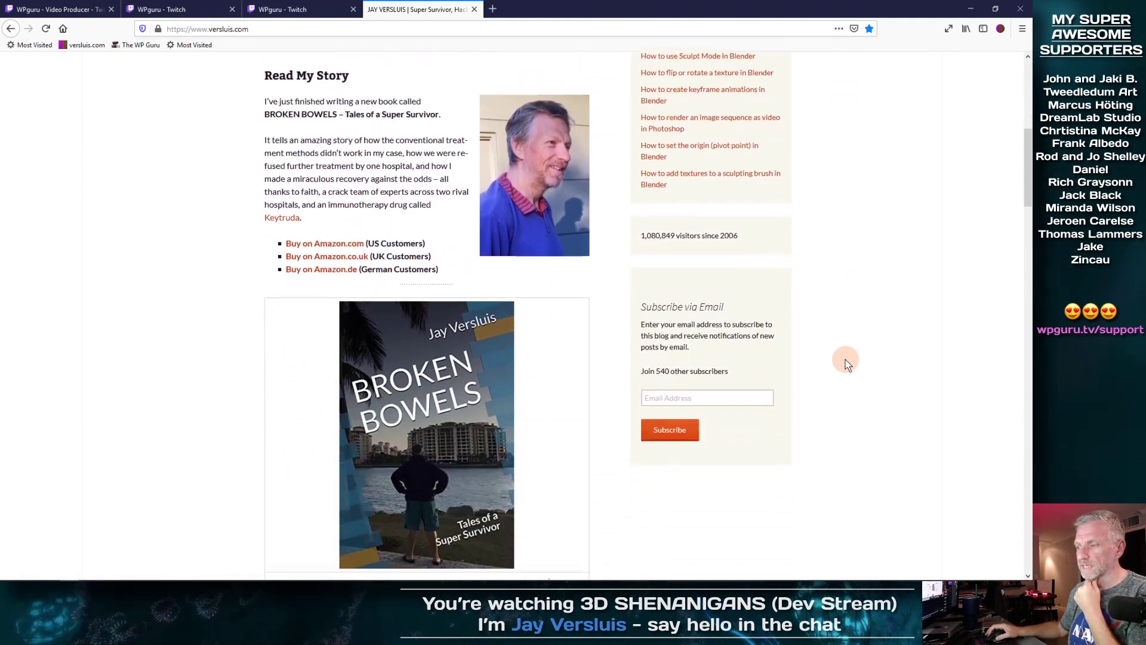
{"action": "scroll", "coordinate": [847, 363], "scroll_direction": "down", "scroll_amount": 10}
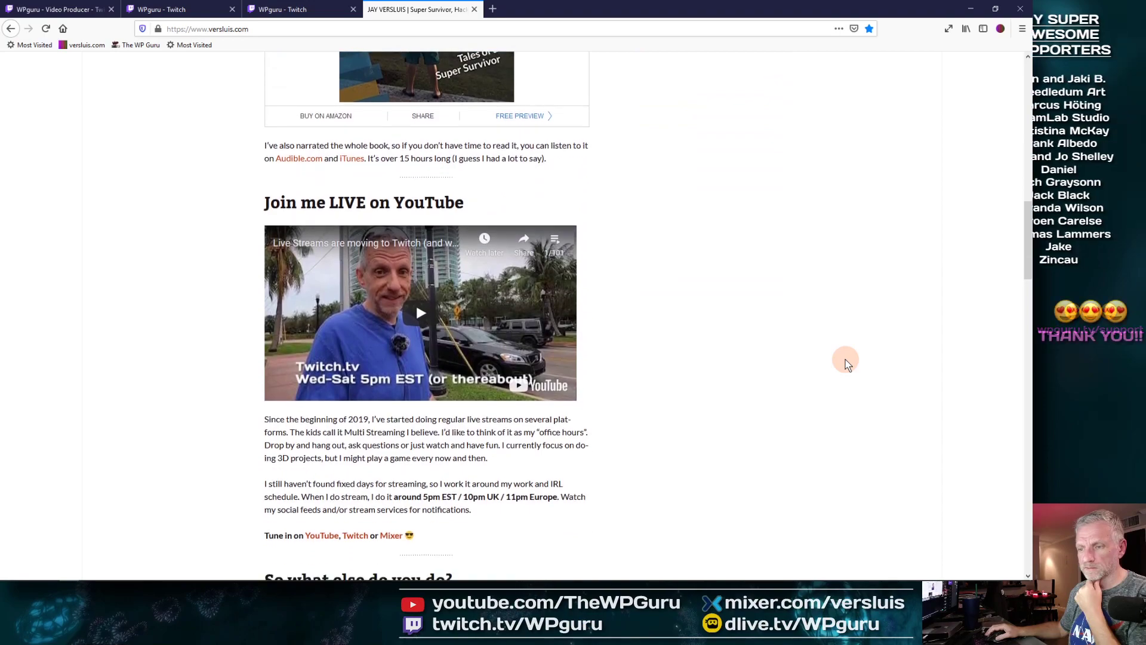
{"action": "scroll", "coordinate": [846, 363], "scroll_direction": "down", "scroll_amount": 2}
{"action": "scroll", "coordinate": [847, 363], "scroll_direction": "up", "scroll_amount": 10}
{"action": "scroll", "coordinate": [846, 364], "scroll_direction": "down", "scroll_amount": 15}
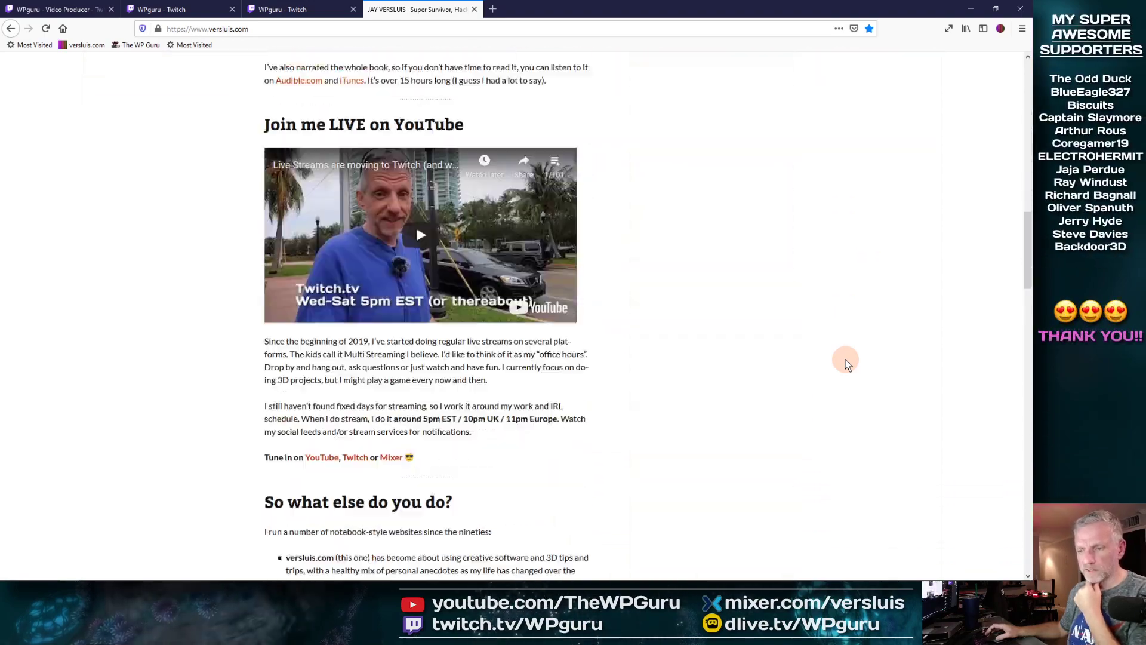
{"action": "scroll", "coordinate": [847, 363], "scroll_direction": "up", "scroll_amount": 4}
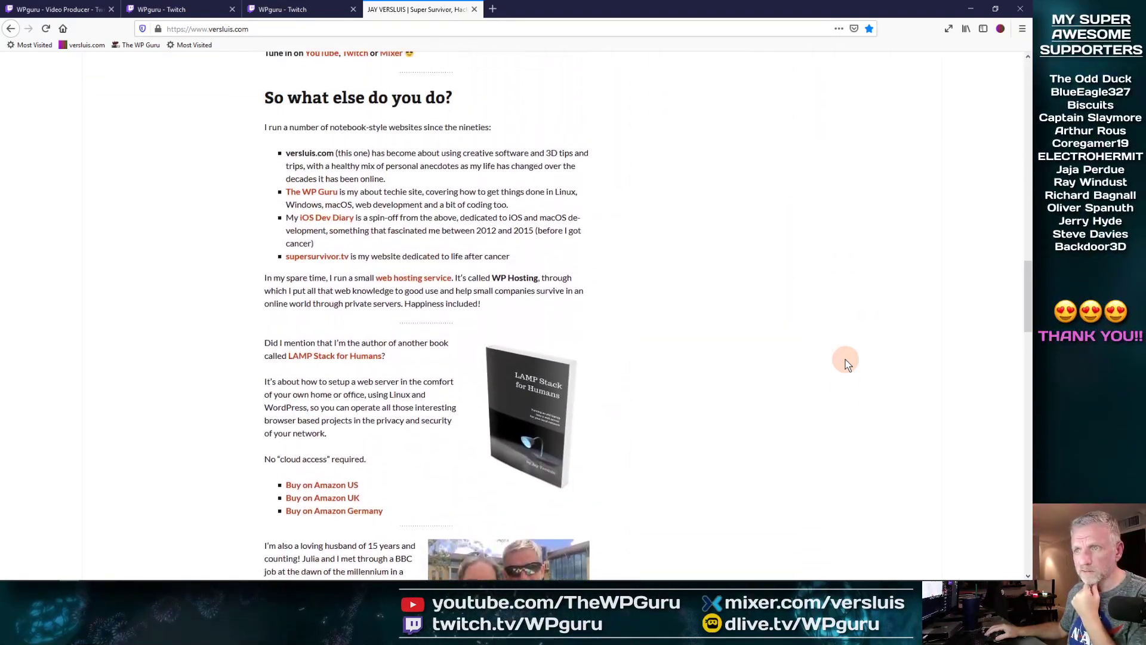
{"action": "scroll", "coordinate": [846, 363], "scroll_direction": "down", "scroll_amount": 1}
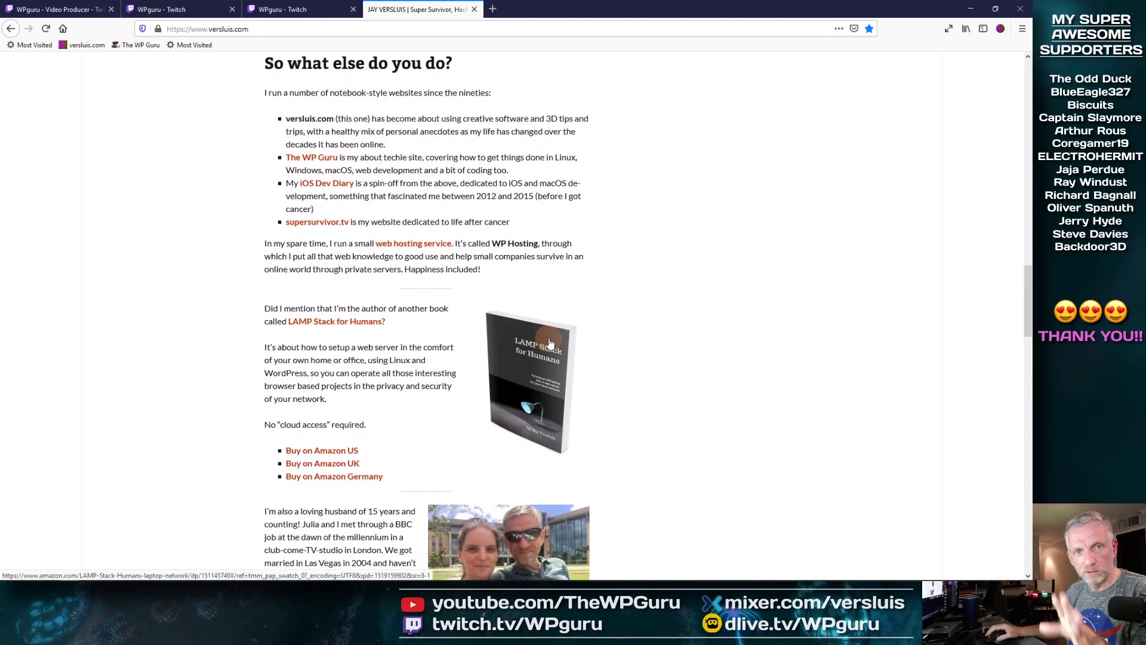
{"action": "scroll", "coordinate": [716, 327], "scroll_direction": "down", "scroll_amount": 5}
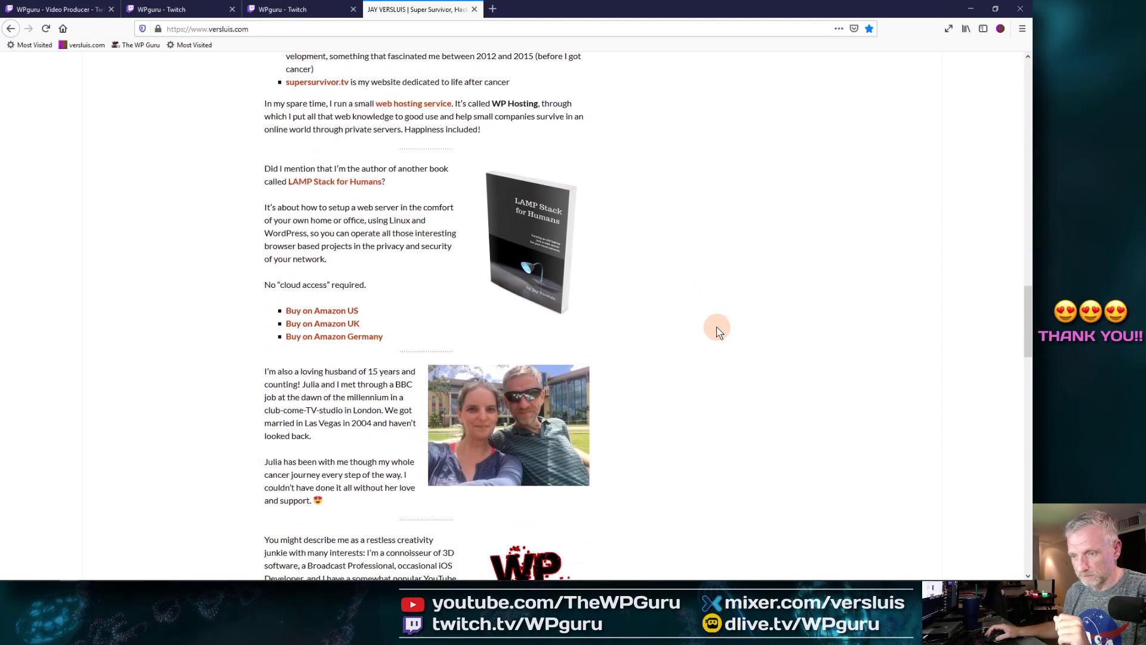
{"action": "scroll", "coordinate": [717, 327], "scroll_direction": "down", "scroll_amount": 11}
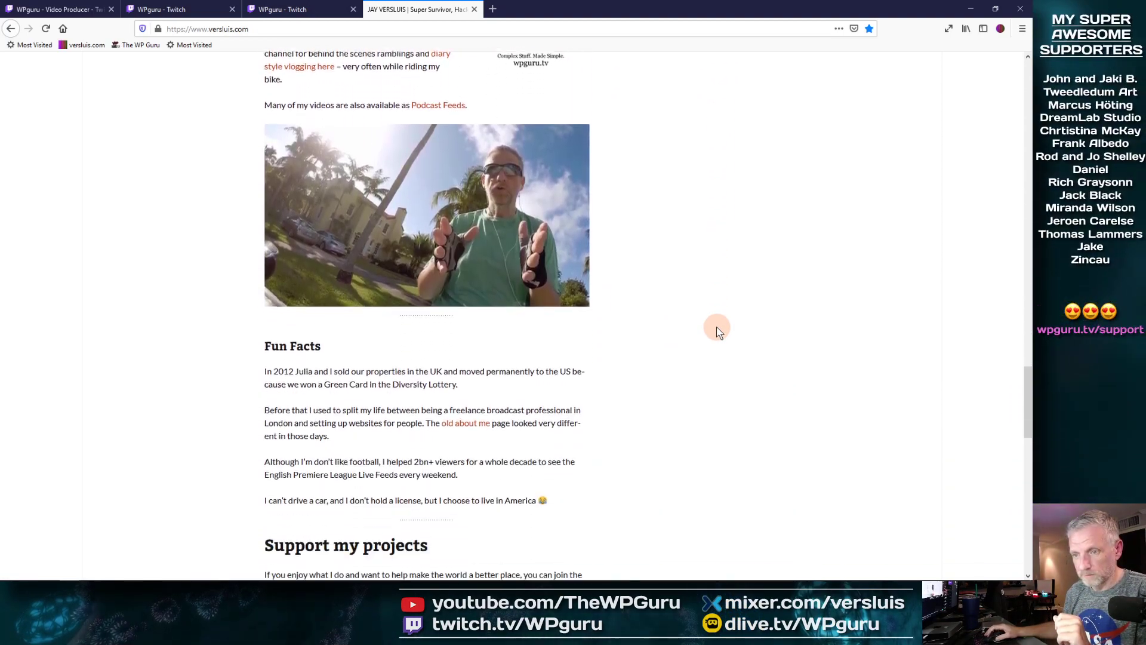
{"action": "scroll", "coordinate": [716, 327], "scroll_direction": "down", "scroll_amount": 4}
{"action": "scroll", "coordinate": [716, 327], "scroll_direction": "up", "scroll_amount": 13}
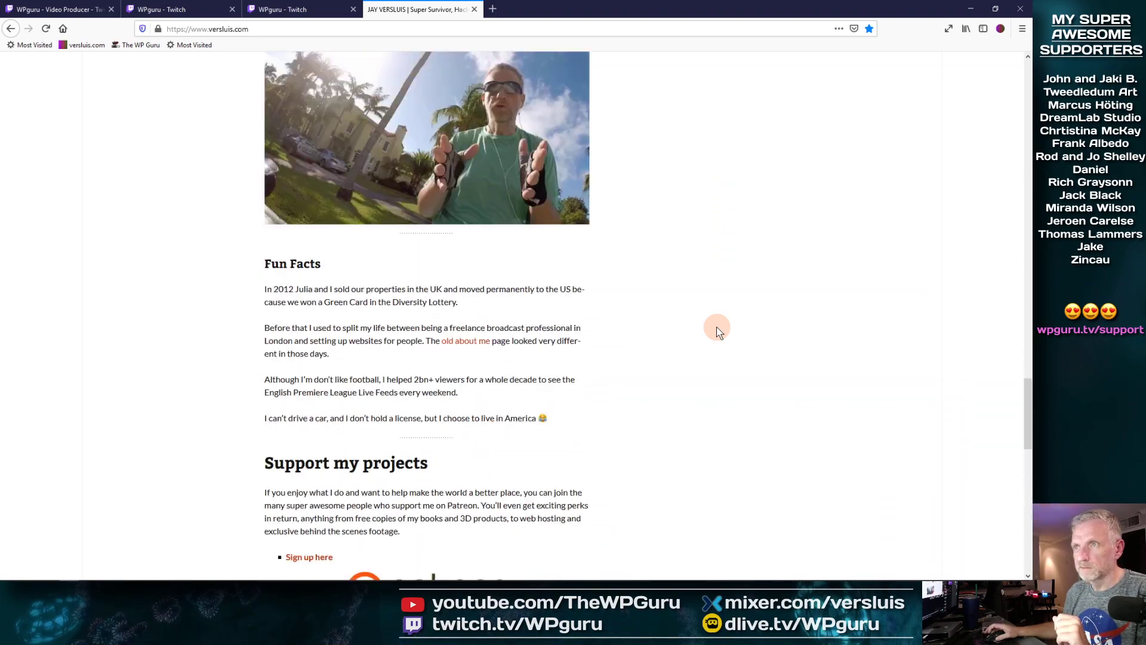
{"action": "scroll", "coordinate": [717, 327], "scroll_direction": "up", "scroll_amount": 10}
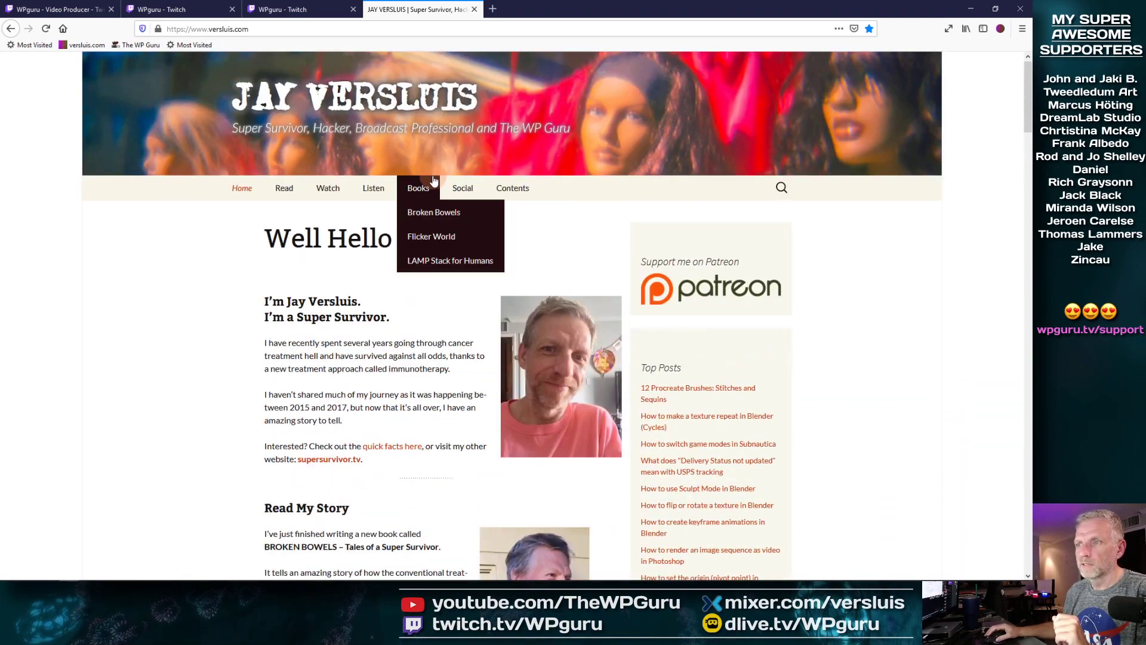
{"action": "mouse_move", "coordinate": [464, 189]}
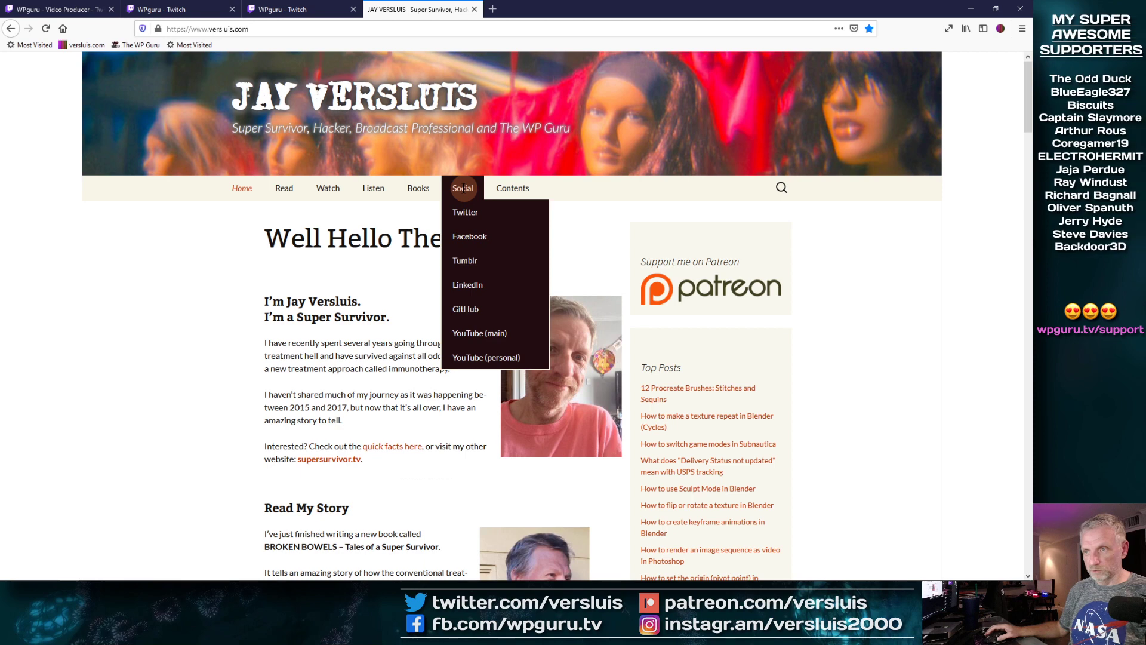
{"action": "mouse_move", "coordinate": [420, 190]}
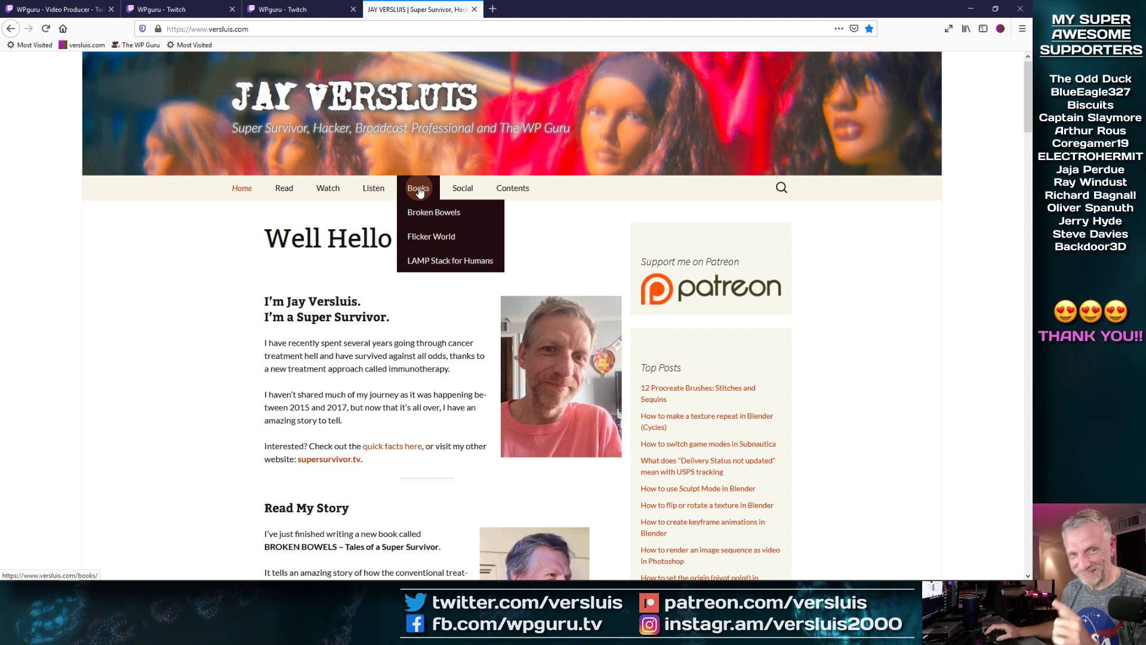
{"action": "mouse_move", "coordinate": [513, 190]}
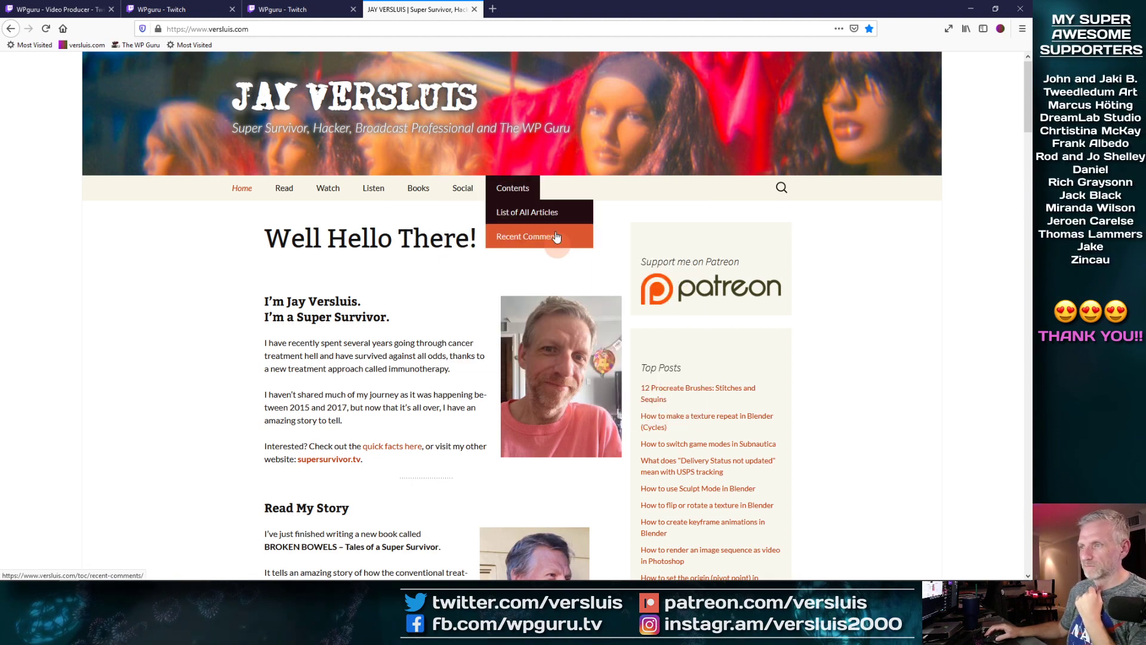
{"action": "mouse_move", "coordinate": [541, 213]}
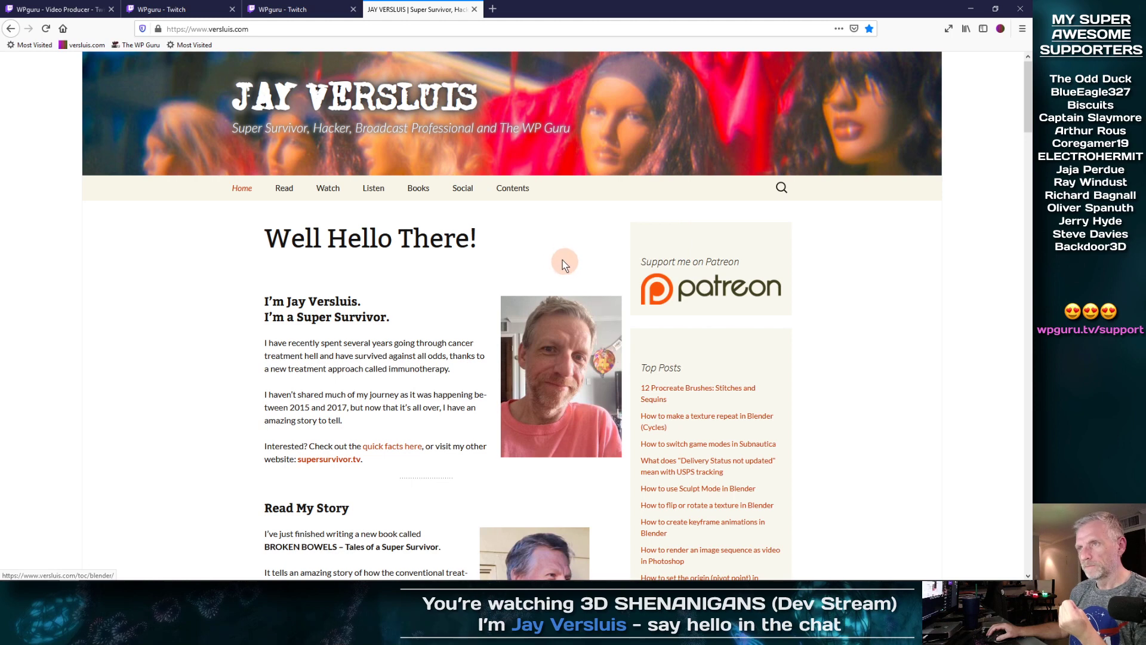
{"action": "left_click", "coordinate": [969, 10]}
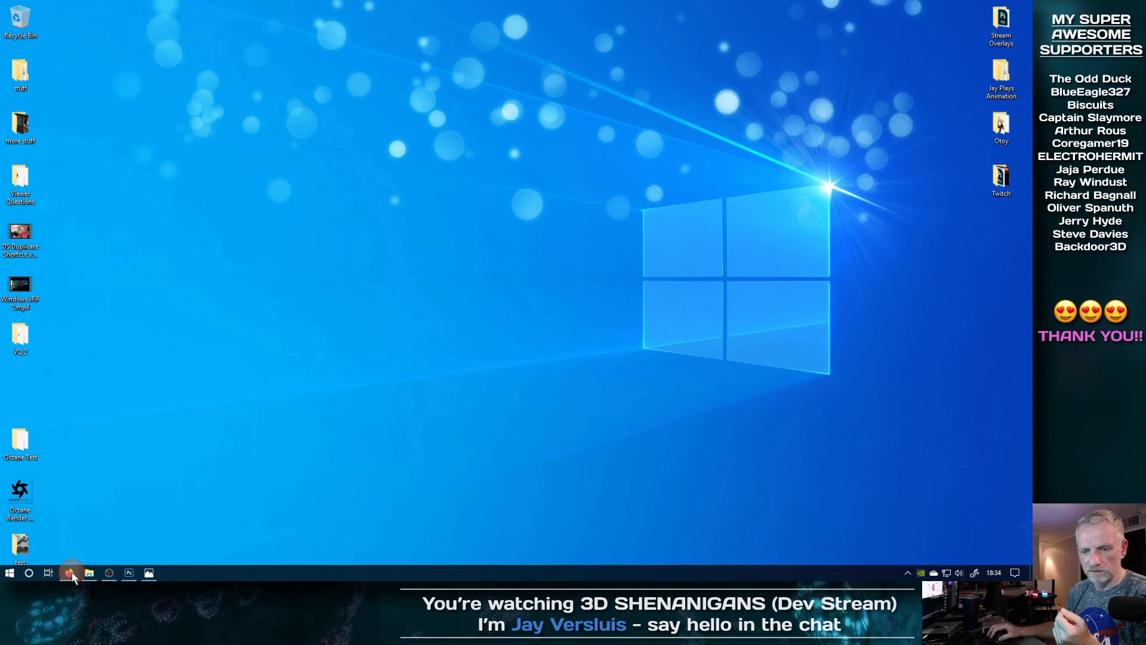
Step: Back on the Twitch panels tab, change the versluis.com line to (3D Tips and Tutorials)
{"action": "left_click", "coordinate": [71, 575]}
{"action": "left_click", "coordinate": [180, 9]}
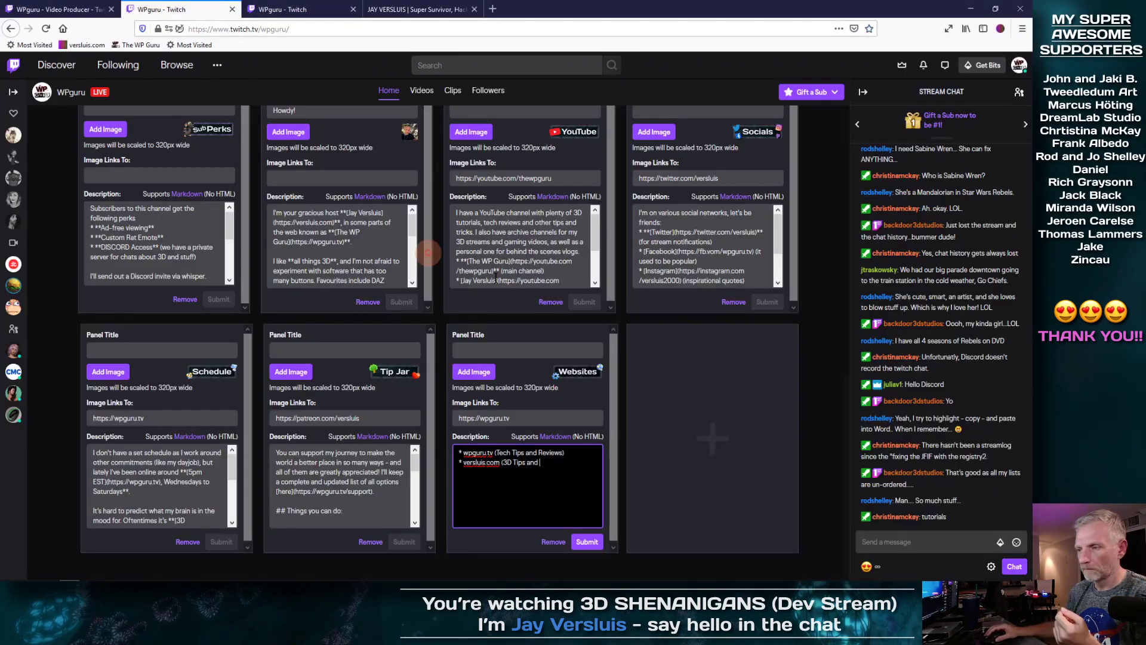
{"action": "key", "text": "Left"}
{"action": "key", "text": "Left"}
{"action": "key", "text": "Left"}
{"action": "key", "text": "Left"}
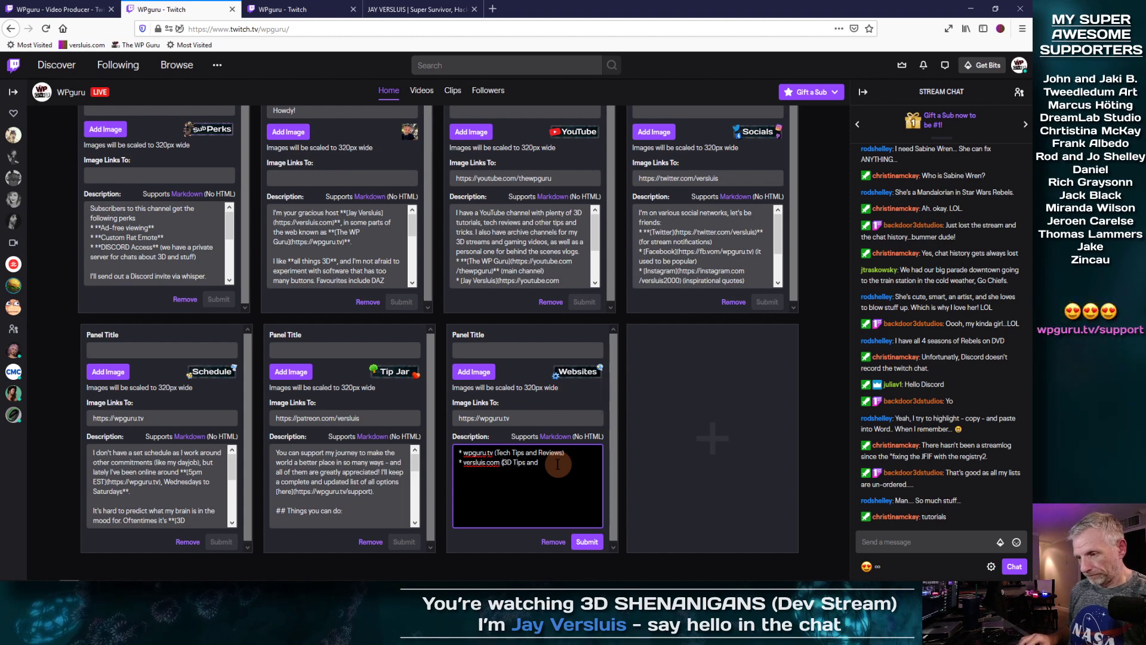
{"action": "type", "text": "and 3D "}
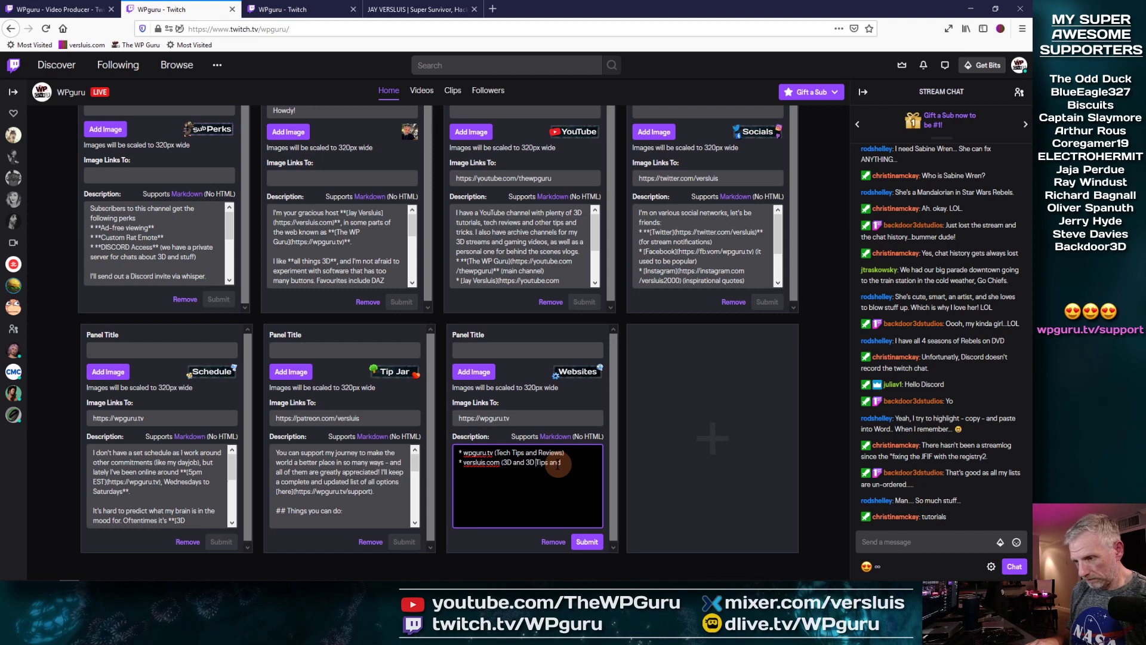
{"action": "type", "text": "2D"}
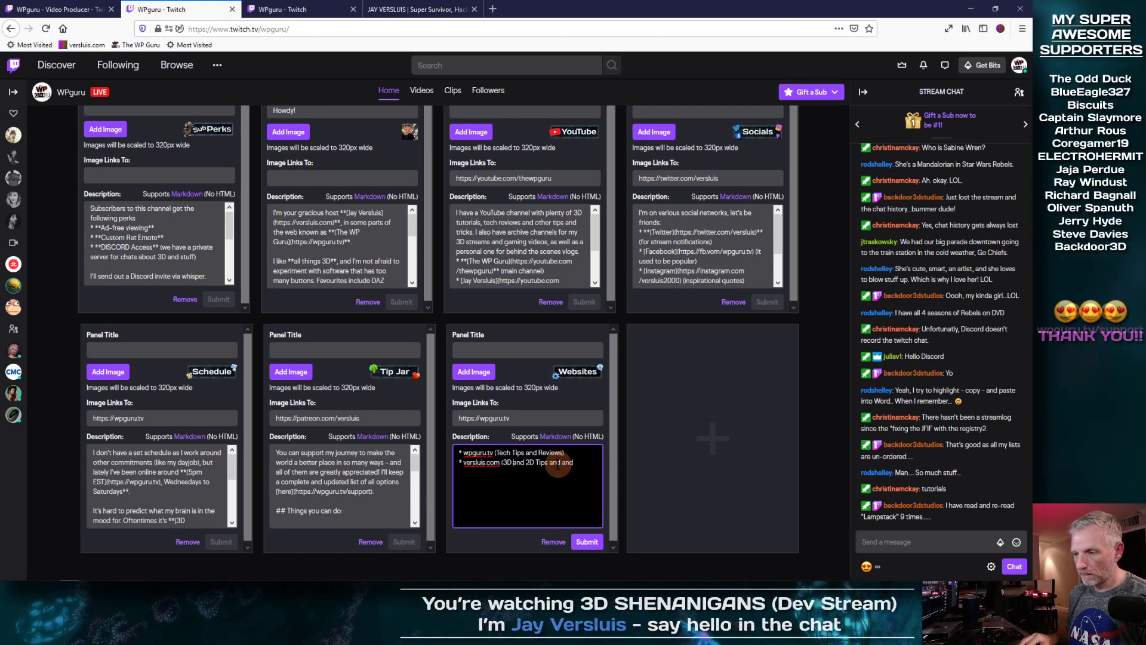
{"action": "key", "text": "shift+Right"}
{"action": "key", "text": "shift+Right"}
{"action": "key", "text": "shift+Right"}
{"action": "key", "text": "shift+Right"}
{"action": "key", "text": "shift+Right"}
{"action": "key", "text": "shift+Right"}
{"action": "key", "text": "Delete"}
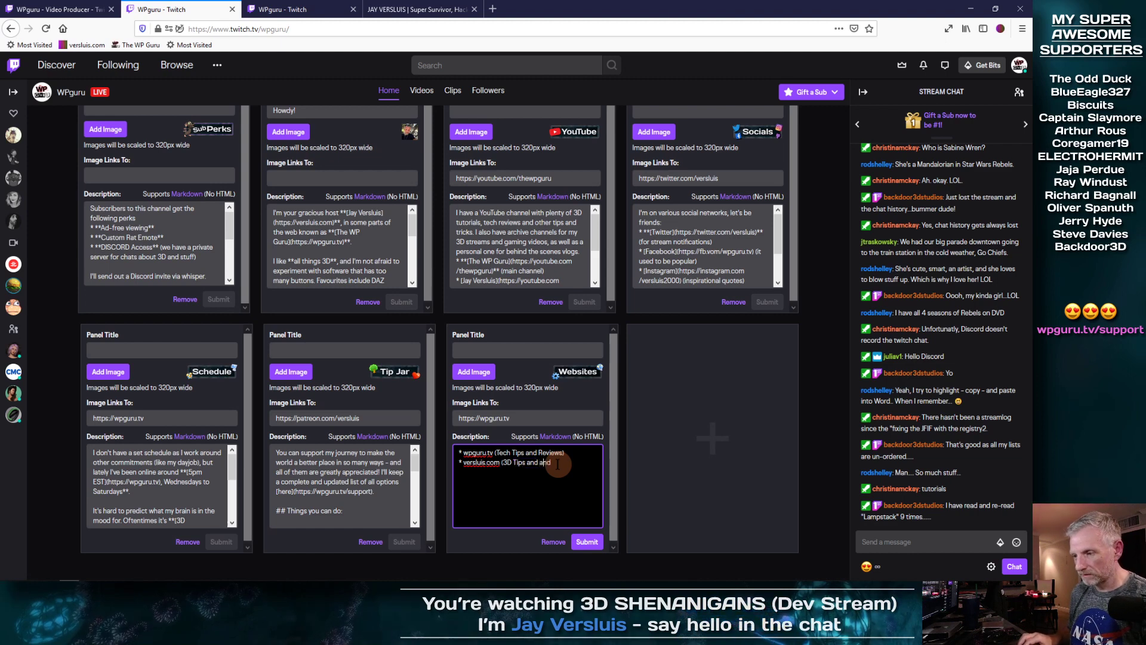
{"action": "key", "text": "shift+Left"}
{"action": "key", "text": "shift+Left"}
{"action": "key", "text": "shift+Left"}
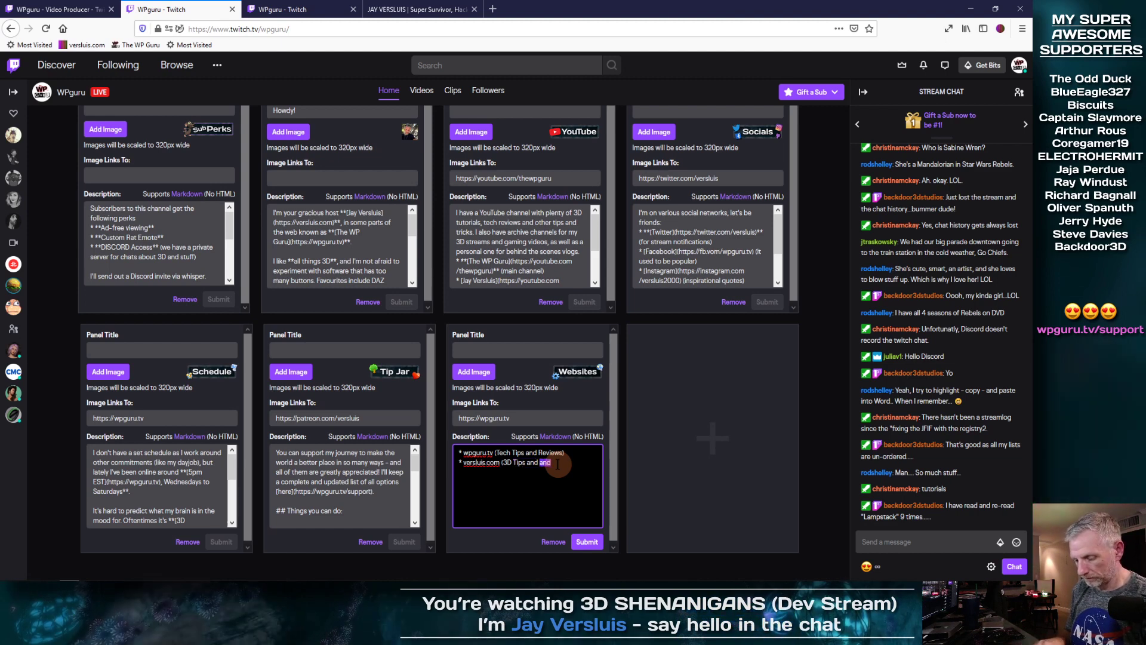
{"action": "type", "text": "Trick"}
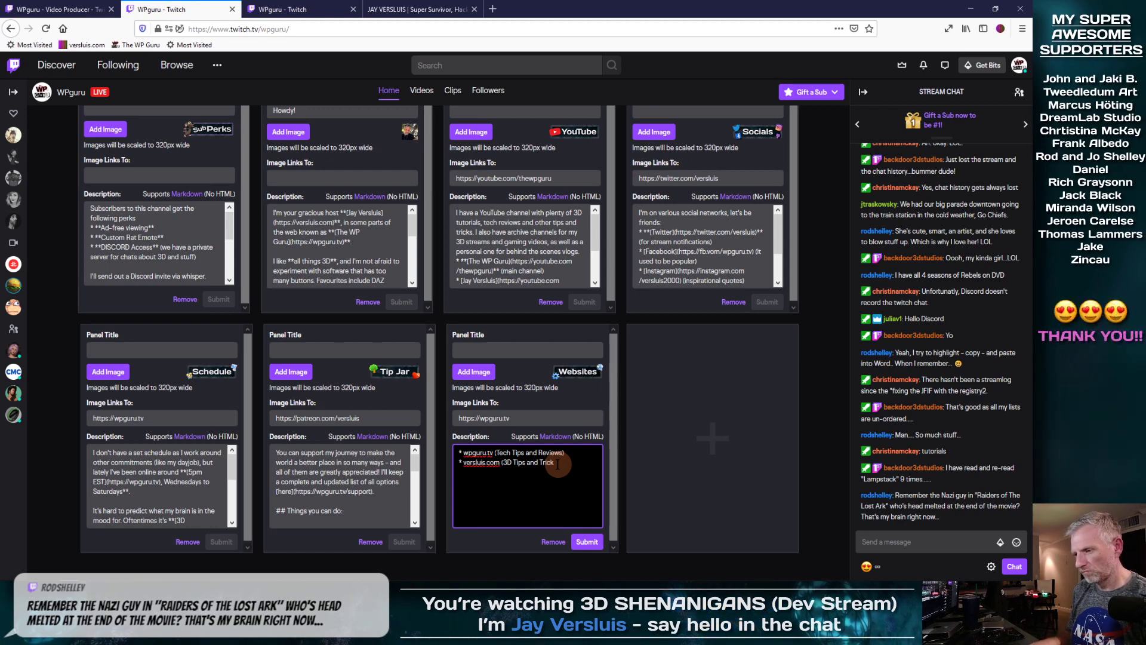
{"action": "type", "text": "s utorials)"}
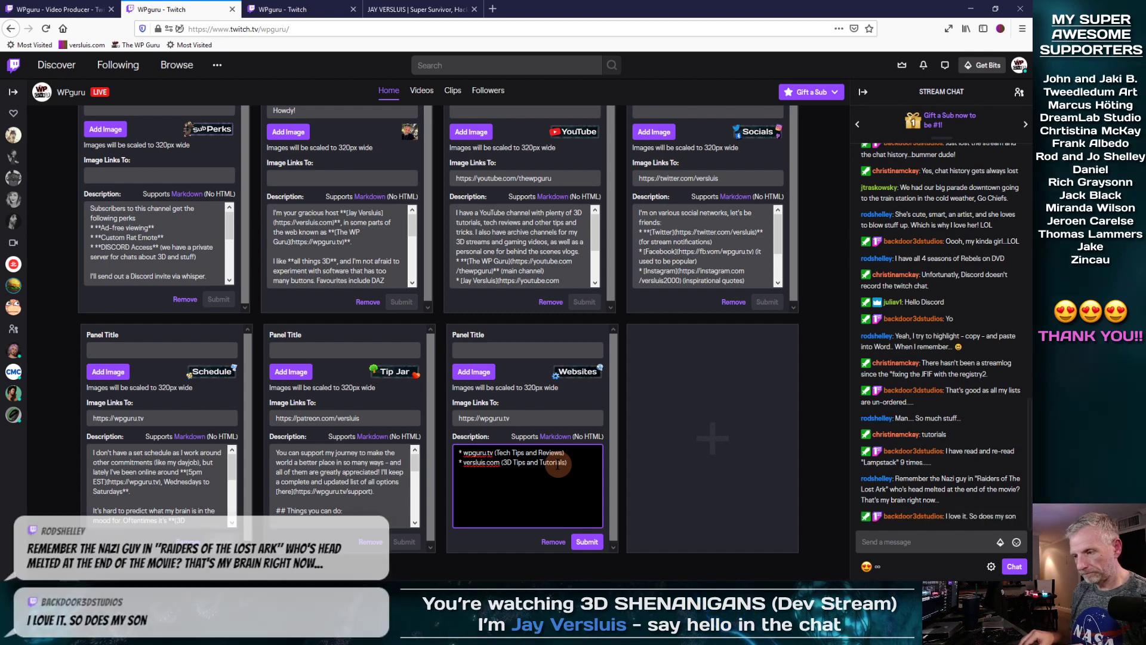
Step: Add a bullet '* supersurvivor.tv (my cancer surival story)' to the Websites description
{"action": "key", "text": "Return"}
{"action": "type", "text": "* "}
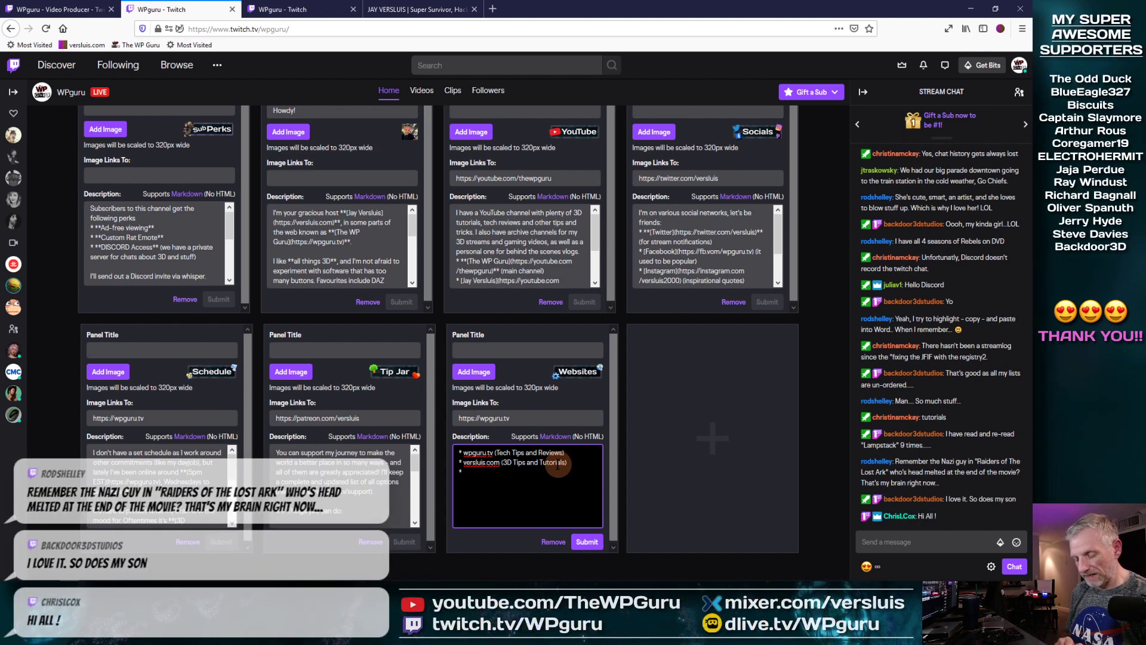
{"action": "type", "text": "supersurviv"}
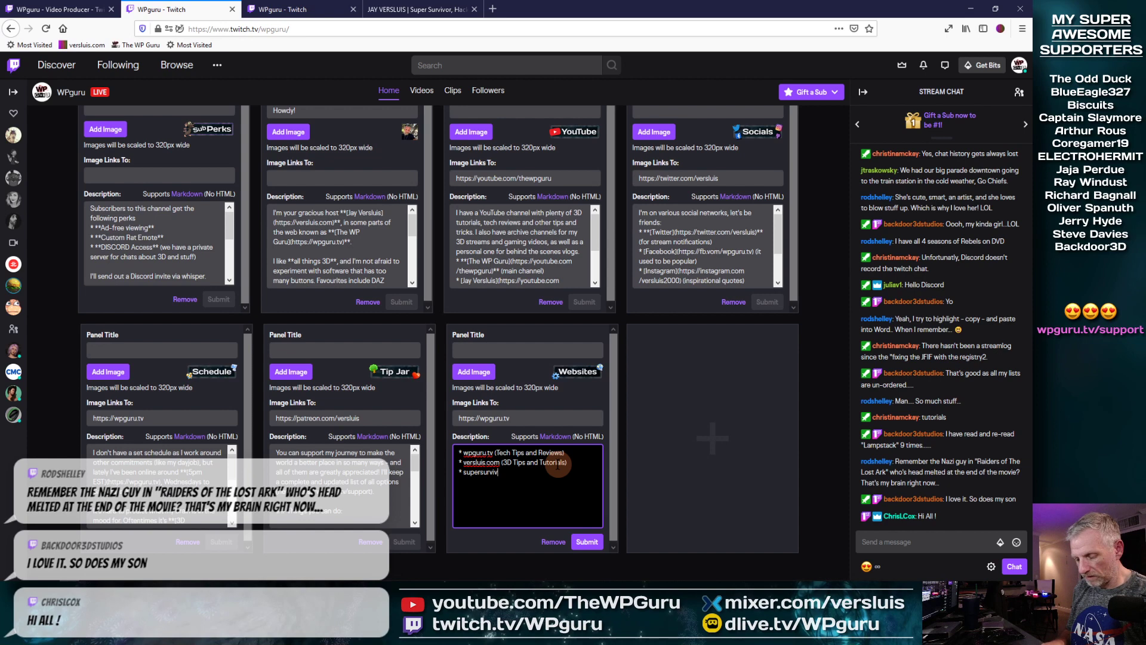
{"action": "type", "text": "ortv ("}
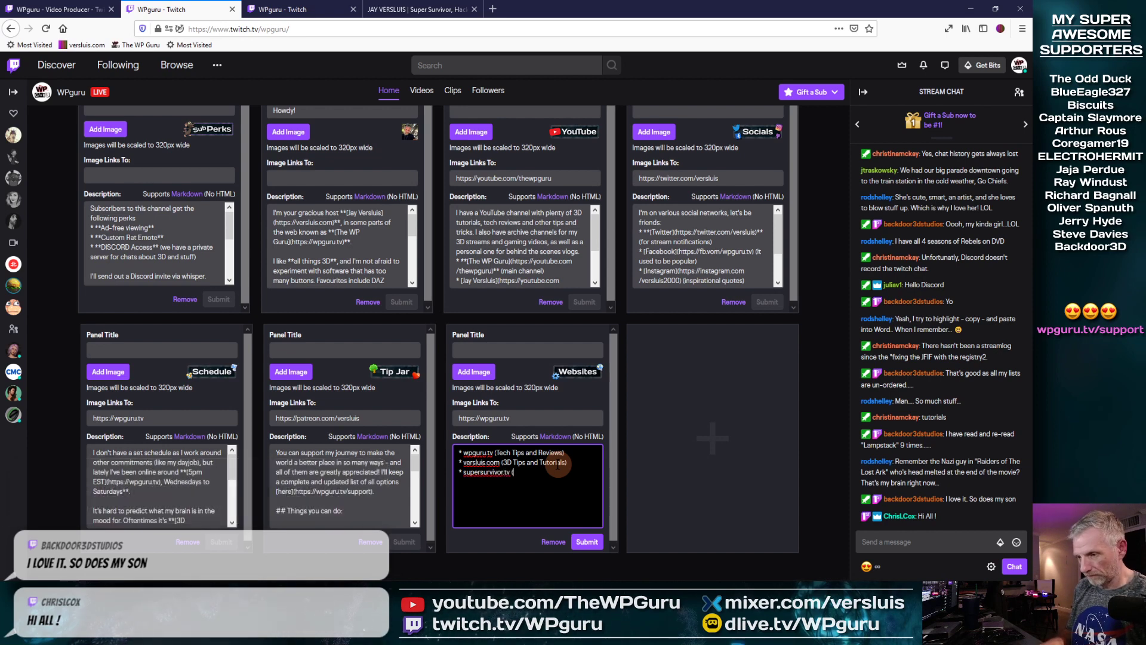
{"action": "type", "text": "my cancer suri"}
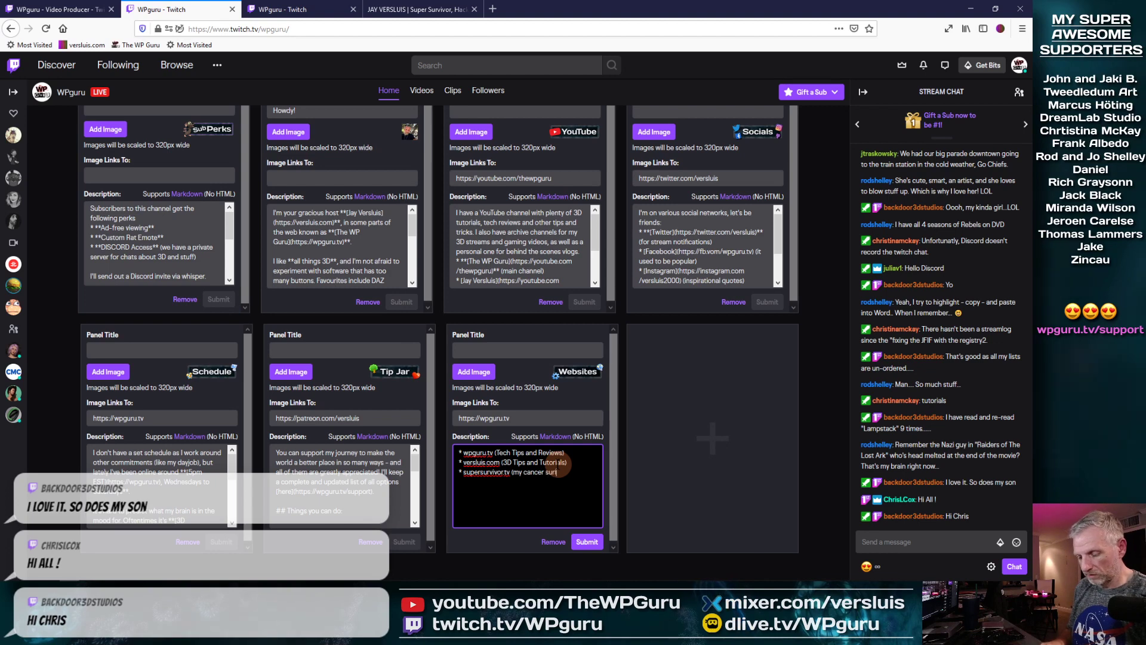
{"action": "type", "text": "val"}
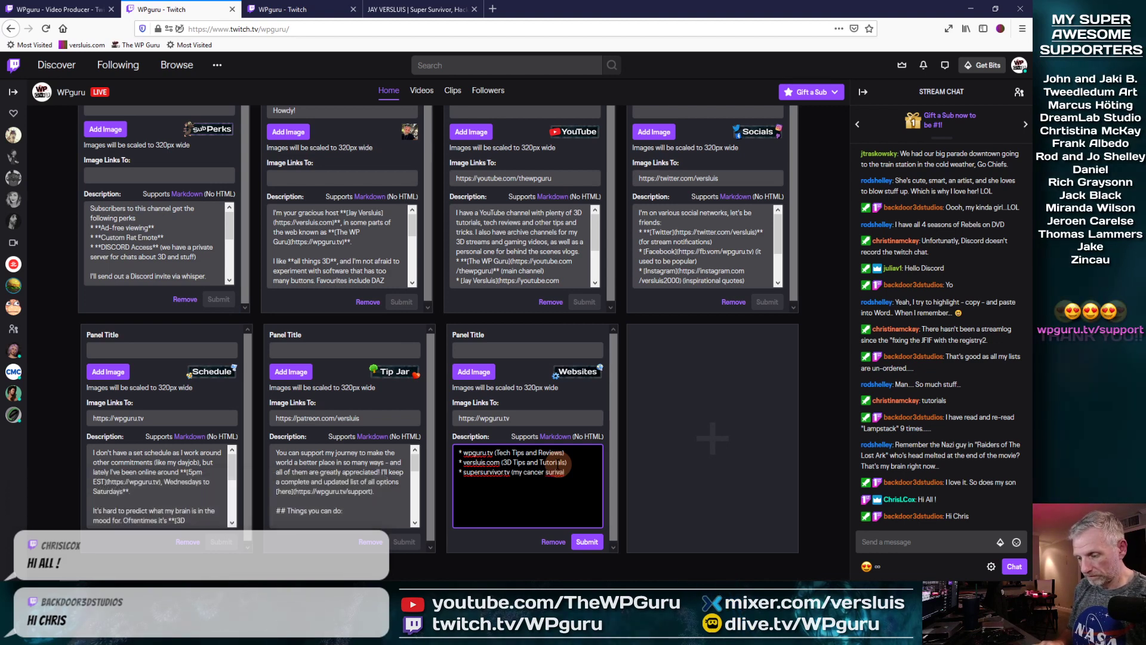
{"action": "type", "text": " story)"}
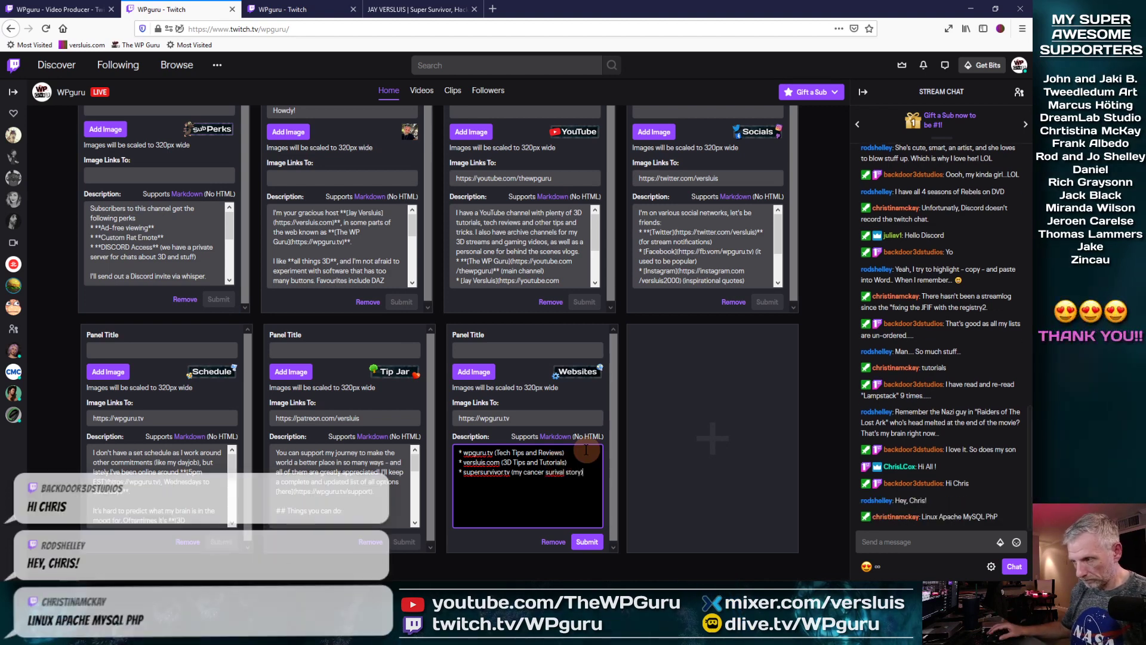
{"action": "double_click", "coordinate": [537, 6]}
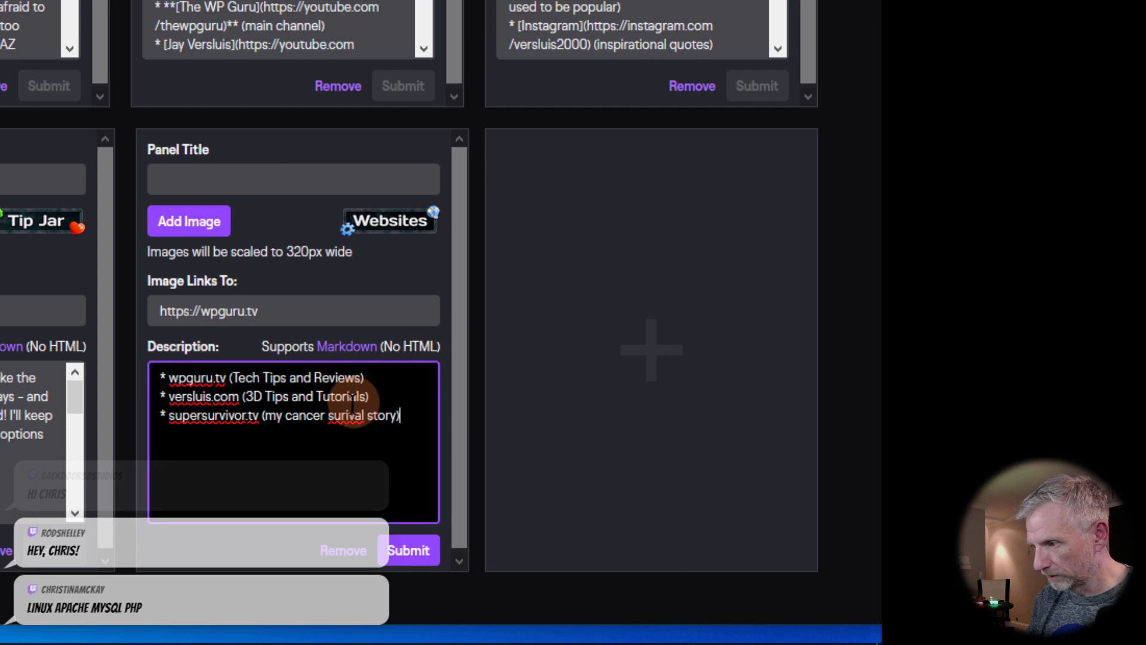
Step: Fix 'surival' to 'survival', add pinkstone.co.uk (iOS Development [mothballed]), and submit the Websites panel
{"action": "right_click", "coordinate": [350, 415]}
{"action": "left_click", "coordinate": [421, 95]}
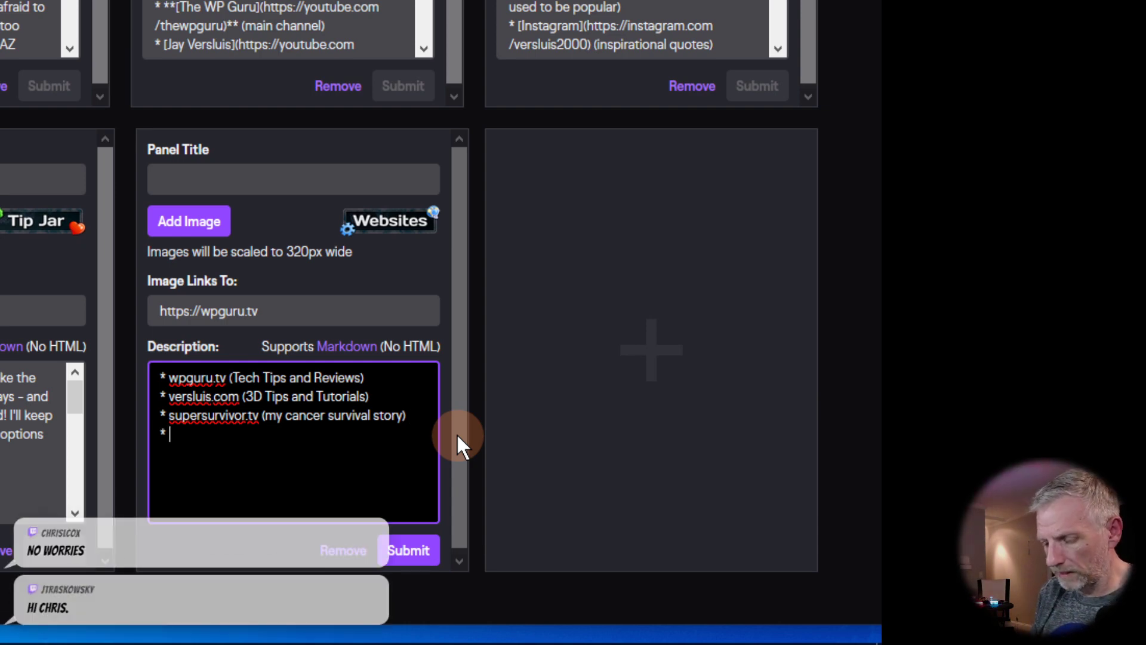
{"action": "type", "text": "e.co"}
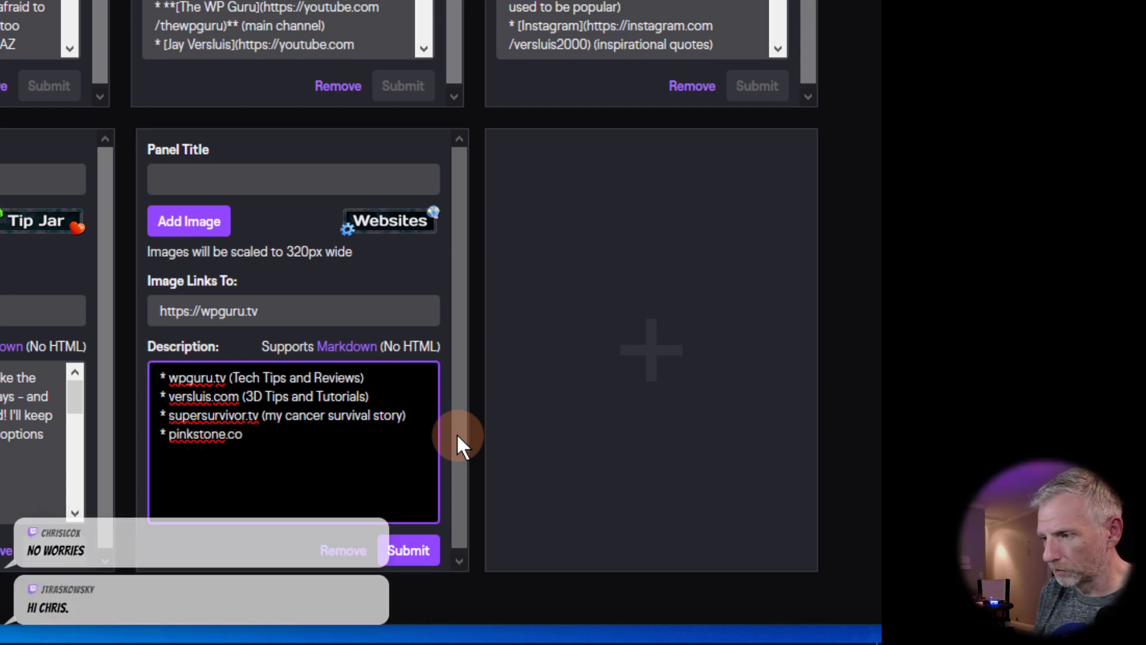
{"action": "type", "text": ".uk (iOS "}
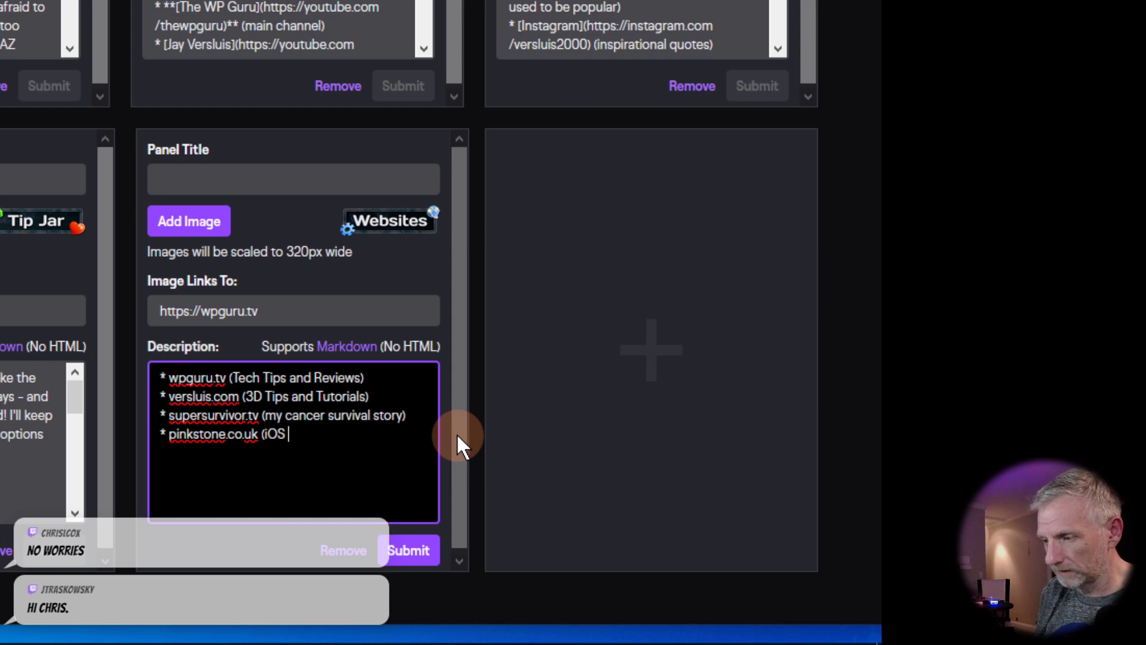
{"action": "type", "text": "Development"}
{"action": "key", "text": "BackSpace"}
{"action": "key", "text": "BackSpace"}
{"action": "key", "text": "BackSpace"}
{"action": "key", "text": "BackSpace"}
{"action": "key", "text": "BackSpace"}
{"action": "key", "text": "BackSpace"}
{"action": "key", "text": "BackSpace"}
{"action": "key", "text": "BackSpace"}
{"action": "key", "text": "BackSpace"}
{"action": "key", "text": "BackSpace"}
{"action": "key", "text": "BackSpace"}
{"action": "type", "text": "Develop"}
{"action": "key", "text": "BackSpace"}
{"action": "key", "text": "BackSpace"}
{"action": "type", "text": "opment"}
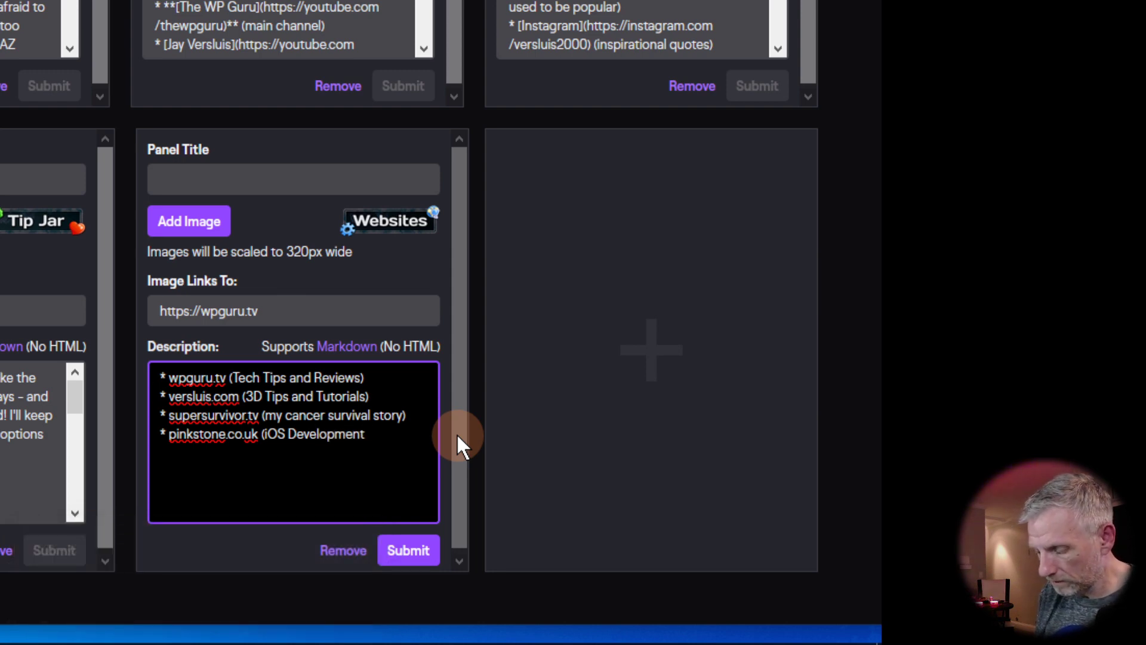
{"action": "type", "text": " [mothballed"}
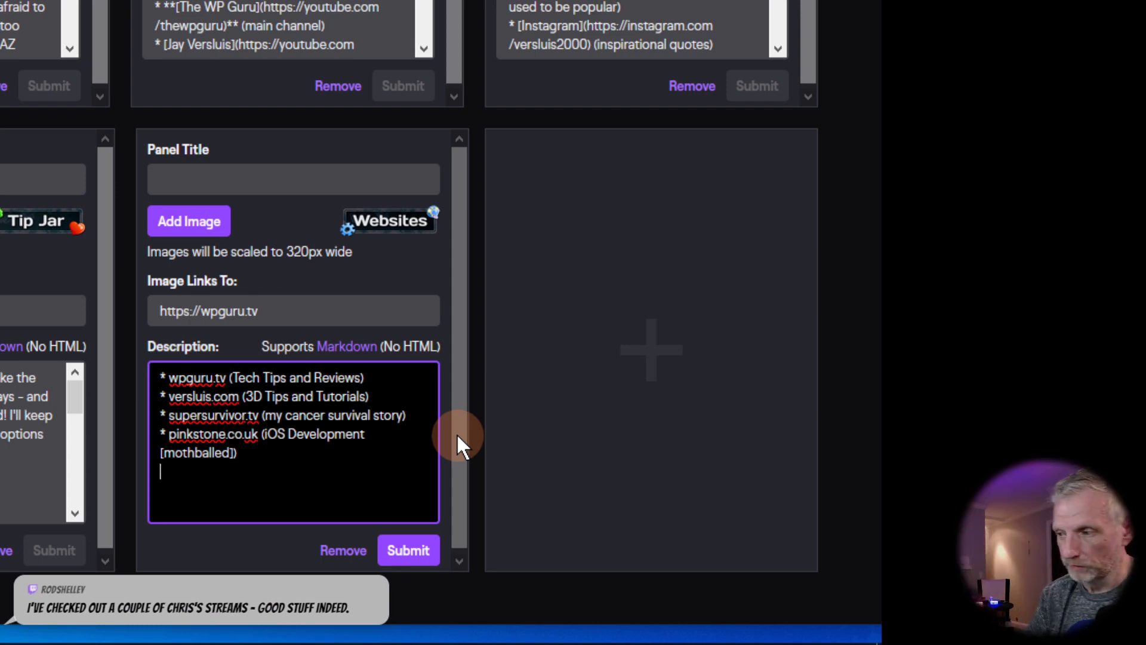
{"action": "left_click", "coordinate": [412, 552]}
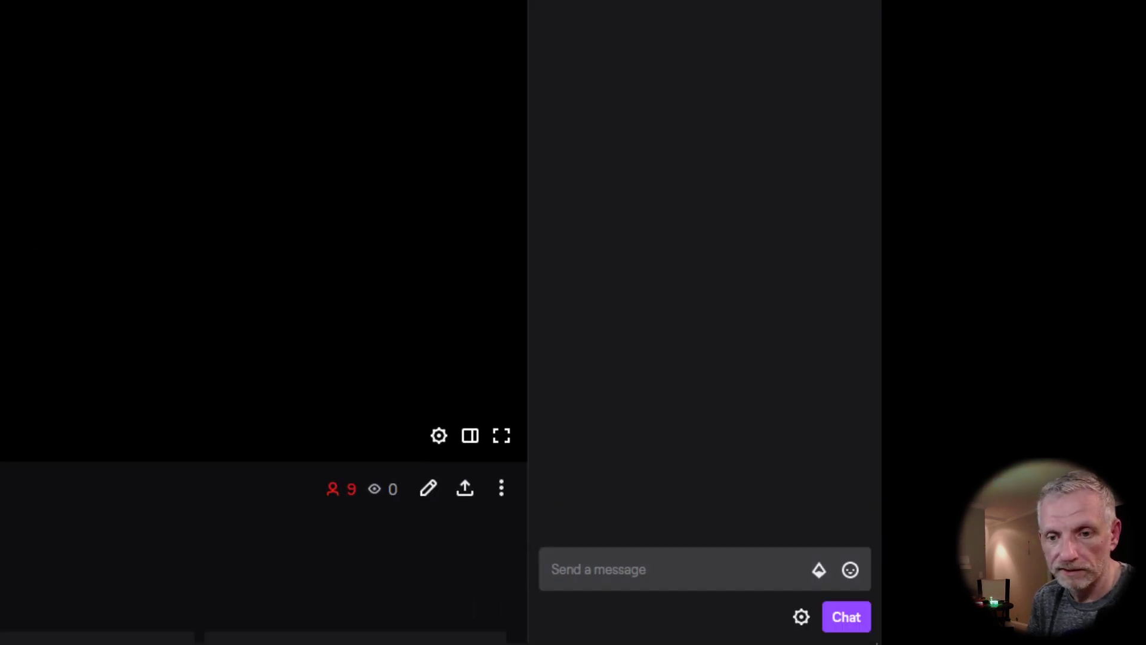
Step: Scroll the live channel page to check the saved Websites panel, then return to the panel editor tab
{"action": "scroll", "coordinate": [82, 448], "scroll_direction": "down", "scroll_amount": 10}
{"action": "scroll", "coordinate": [12, 385], "scroll_direction": "down", "scroll_amount": 5}
{"action": "scroll", "coordinate": [183, 209], "scroll_direction": "down", "scroll_amount": 2}
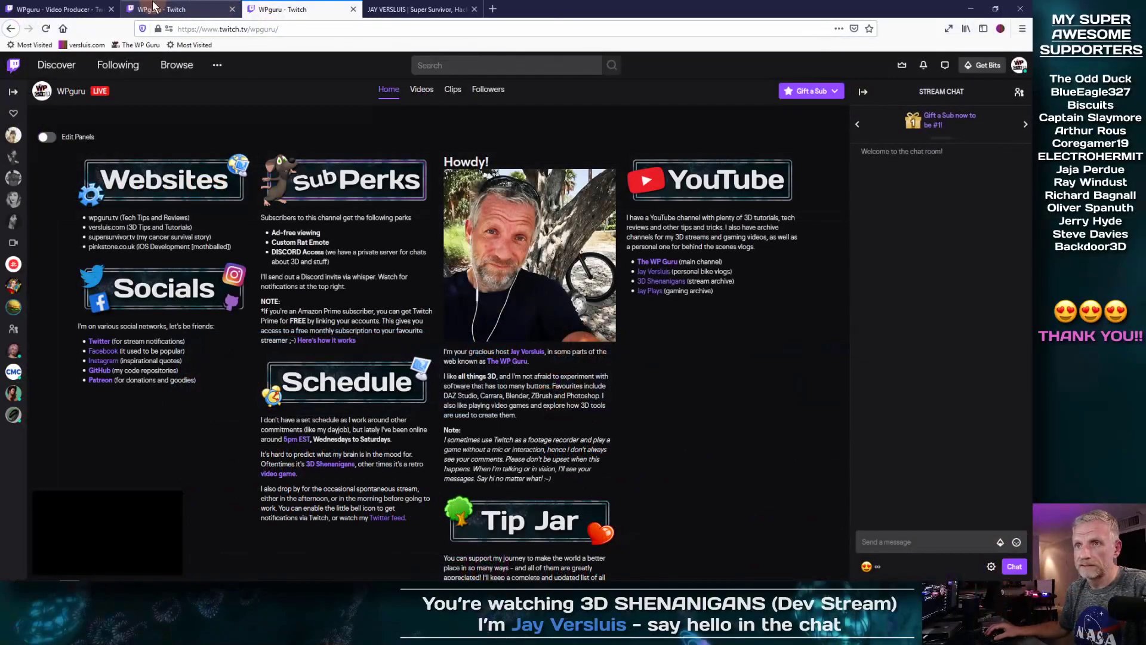
{"action": "left_click", "coordinate": [179, 9]}
{"action": "double_click", "coordinate": [574, 13]}
{"action": "left_click_drag", "start_coordinate": [575, 17], "coordinate": [652, 21]}
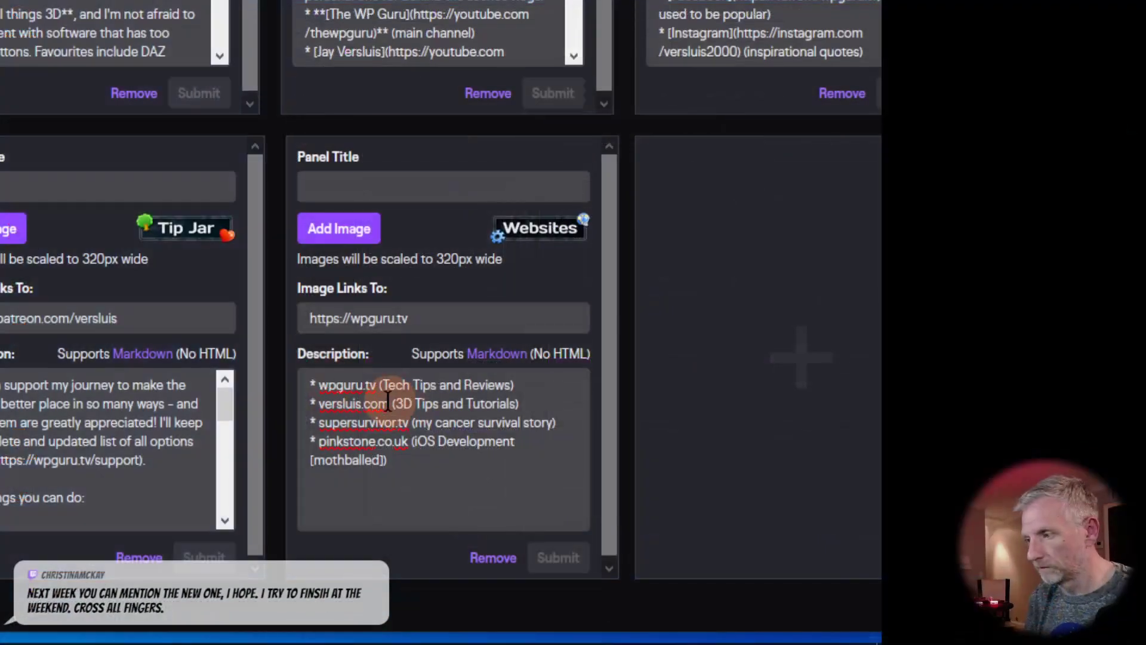
{"action": "left_click", "coordinate": [328, 383]}
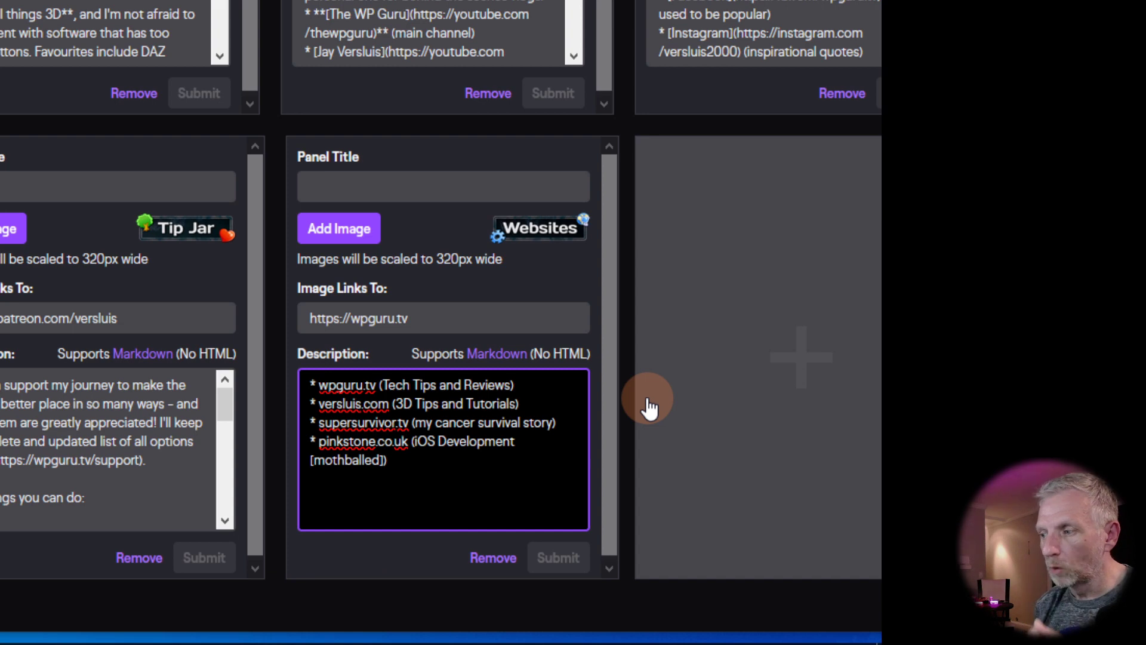
{"action": "key", "text": "Right"}
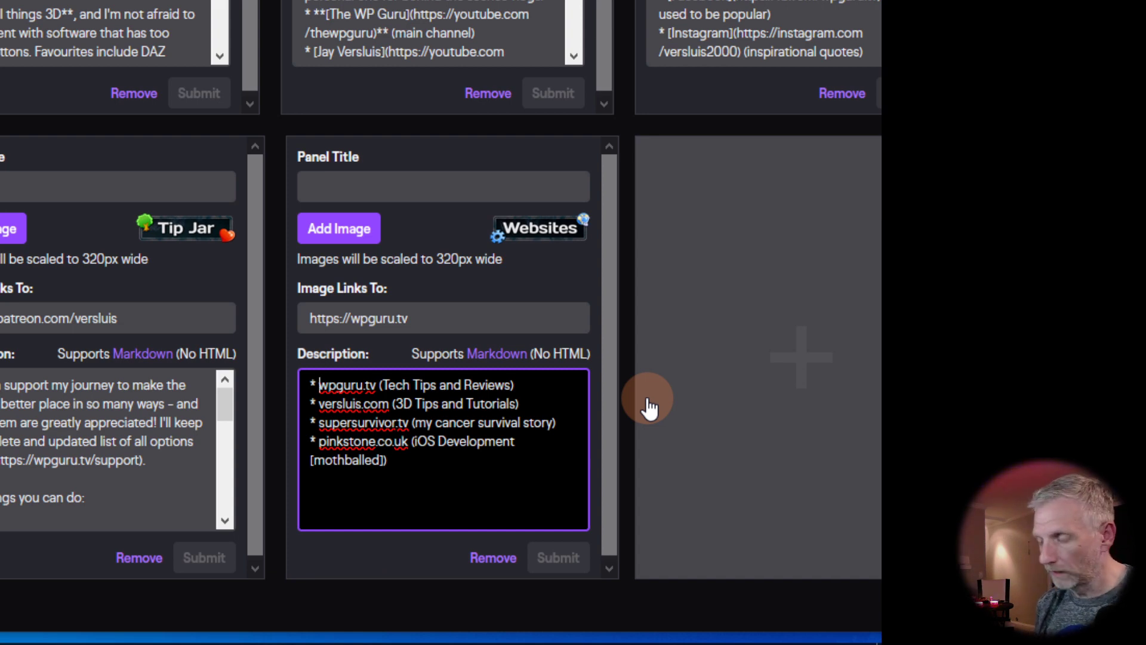
{"action": "type", "text": "**"}
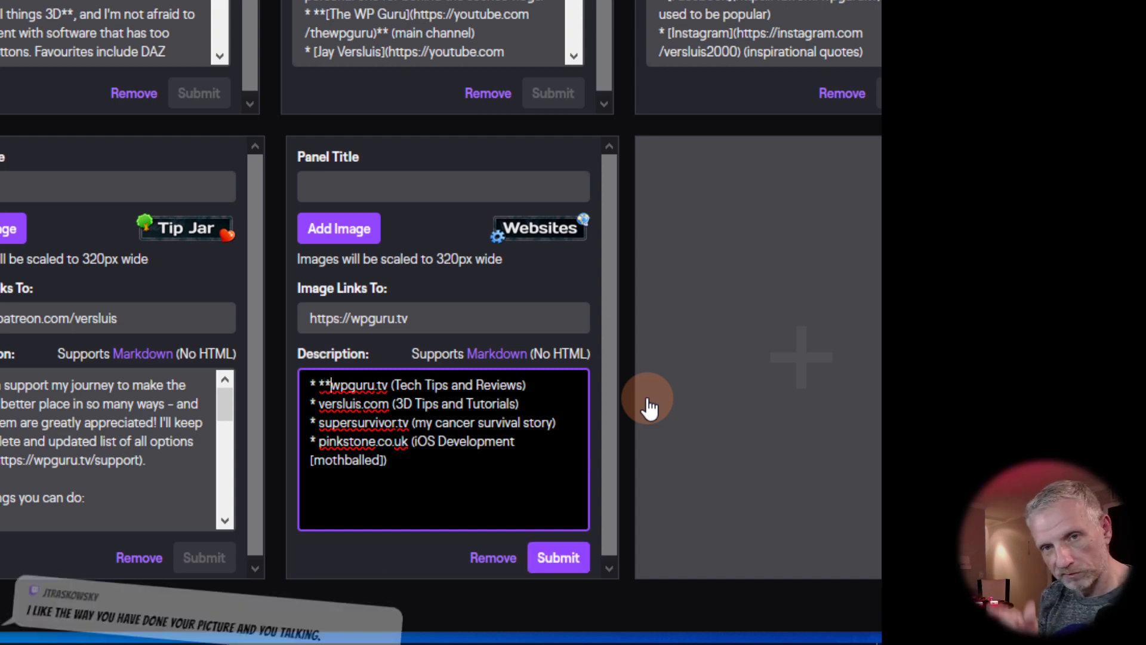
{"action": "key", "text": "Right"}
{"action": "key", "text": "Right"}
{"action": "key", "text": "Right"}
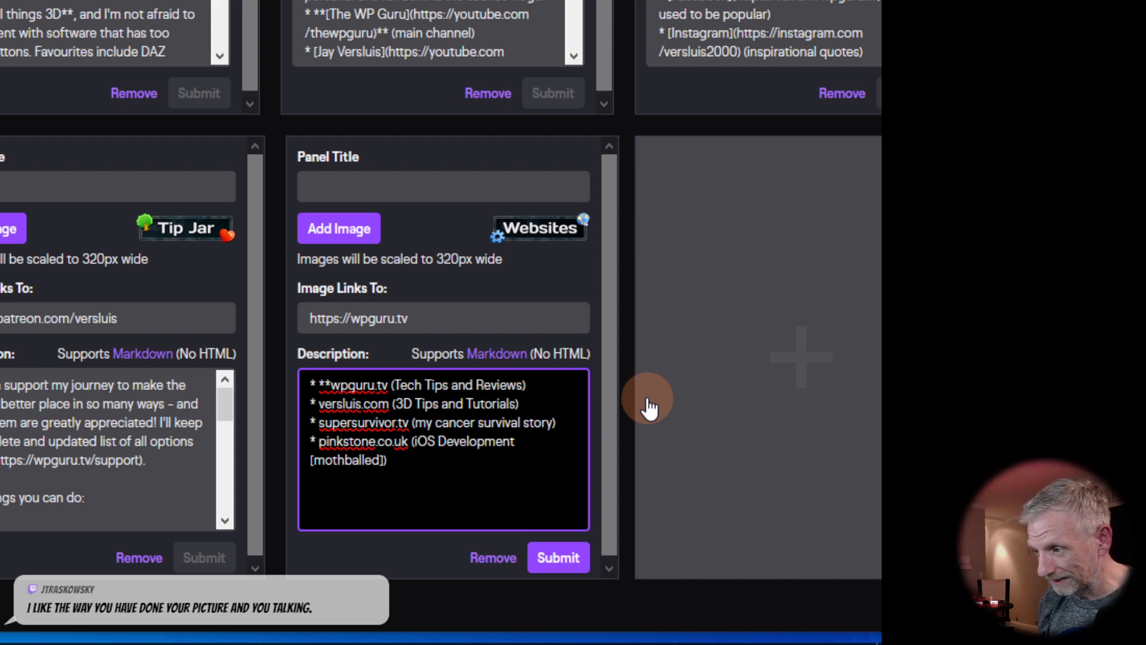
{"action": "type", "text": "**"}
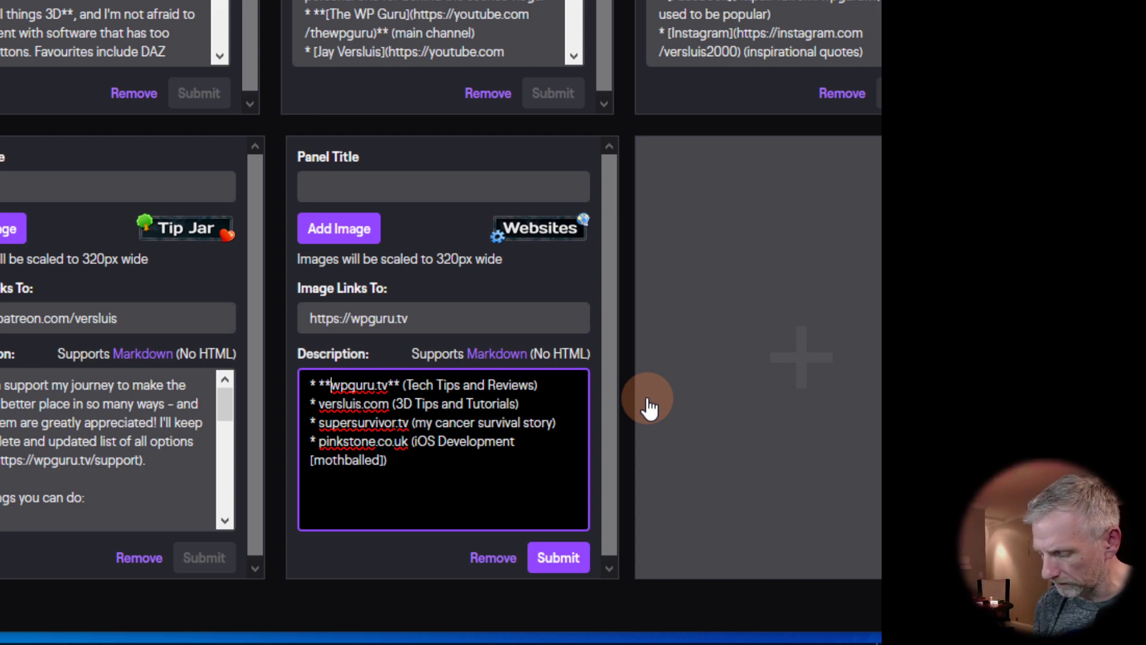
{"action": "type", "text": "["}
{"action": "key", "text": "Right"}
{"action": "key", "text": "Right"}
{"action": "key", "text": "Right"}
{"action": "key", "text": "Right"}
{"action": "key", "text": "Right"}
{"action": "key", "text": "Right"}
{"action": "key", "text": "Right"}
{"action": "key", "text": "Right"}
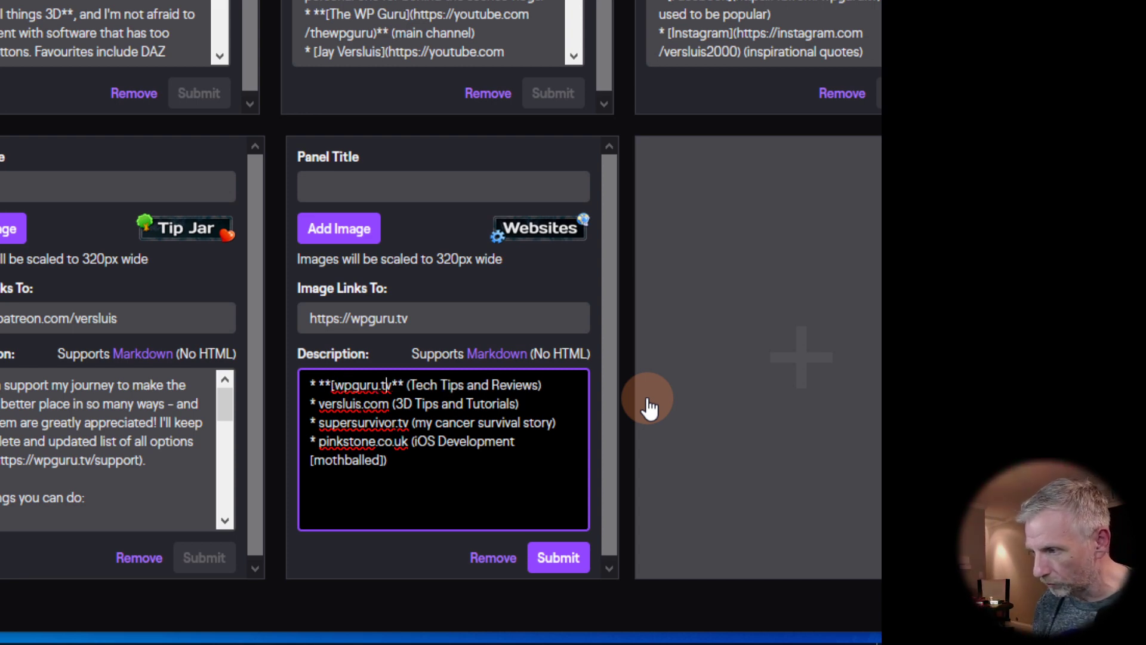
{"action": "type", "text": "]"}
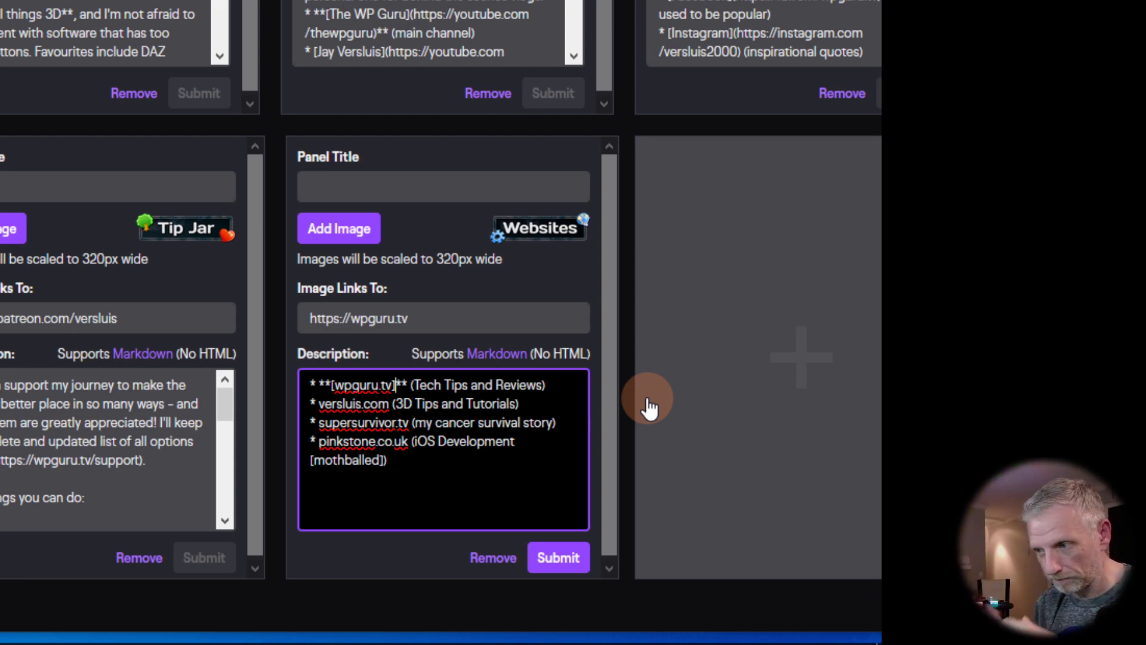
{"action": "type", "text": "()"}
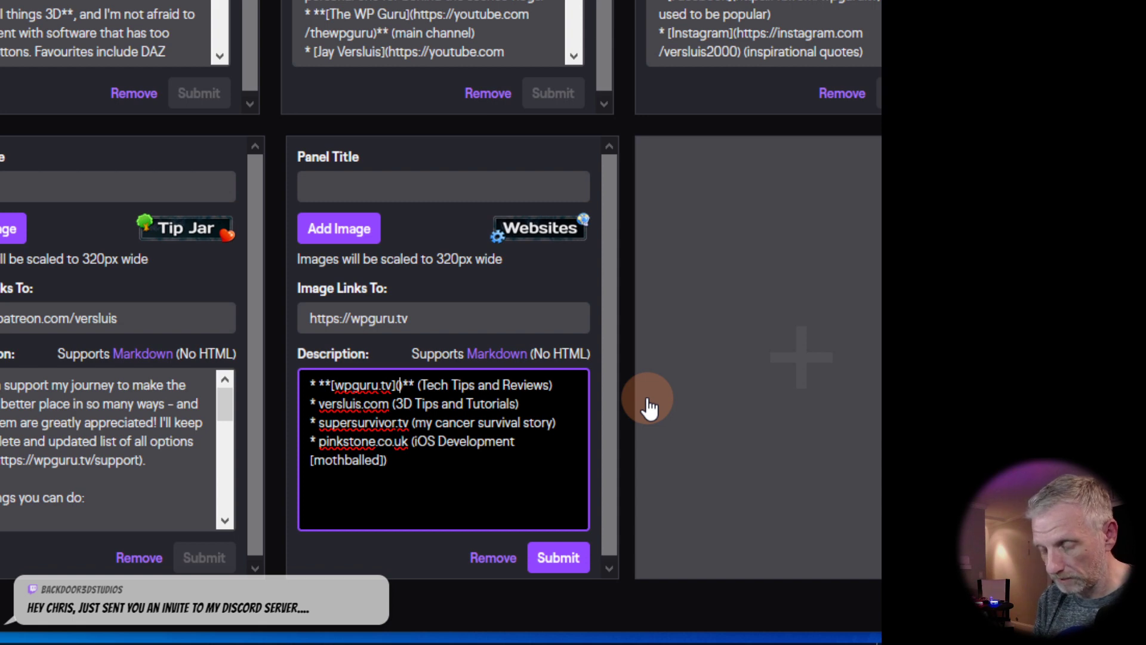
{"action": "type", "text": "https:"}
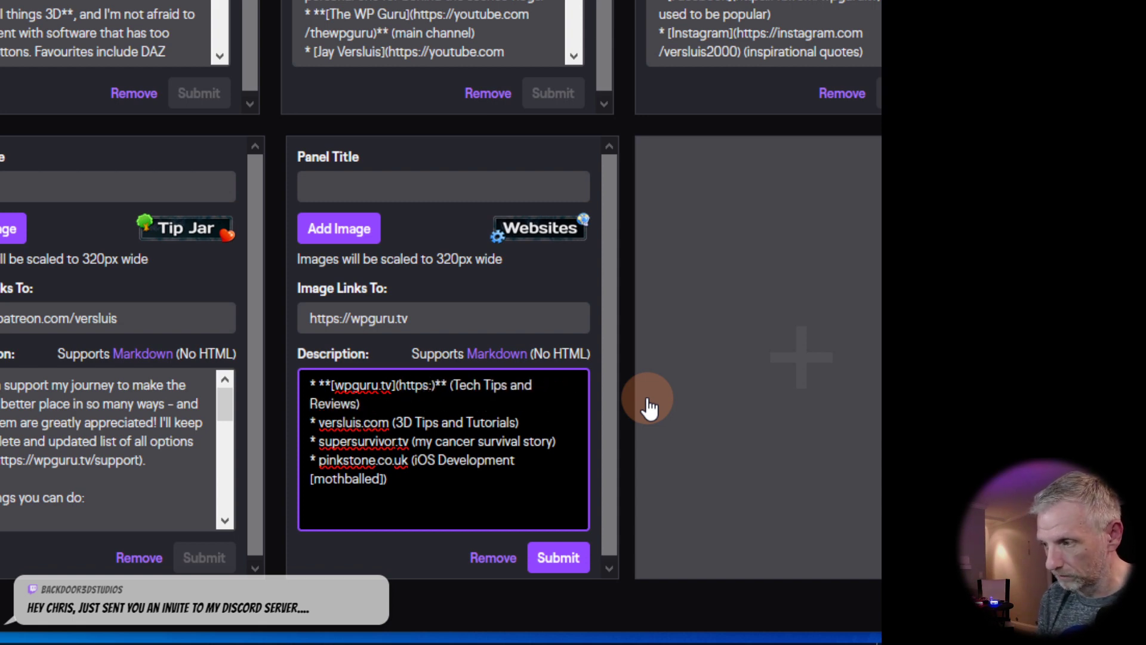
{"action": "type", "text": "//wpguru.tv"}
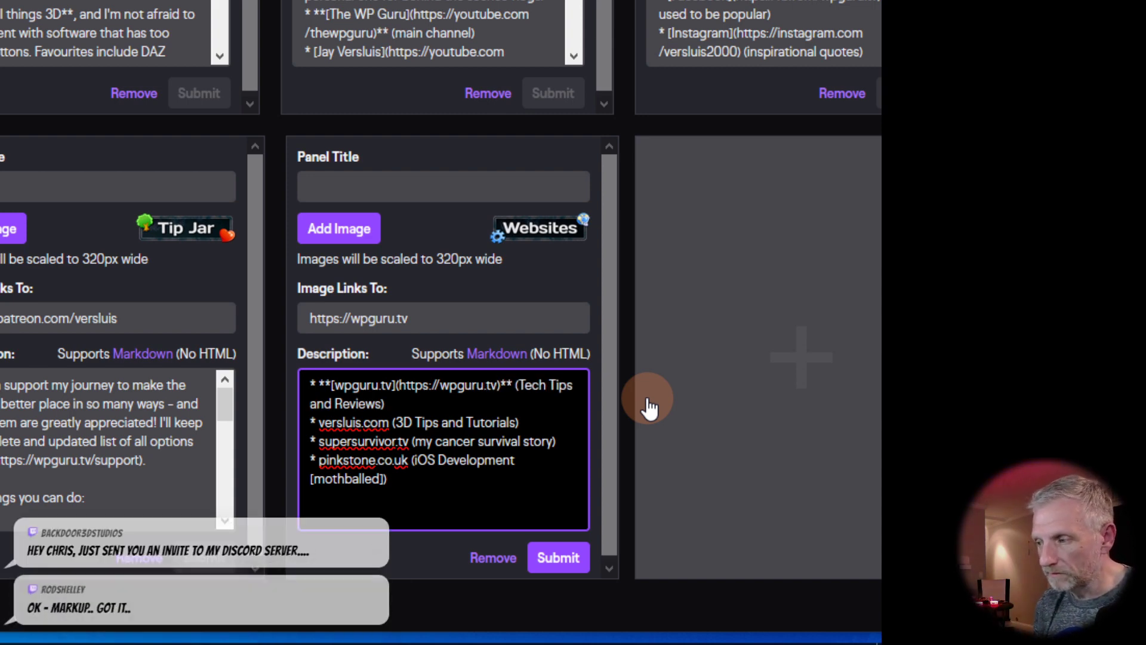
Step: Try 'The WP Guru' as the first link's text, then revert it to wpguru.tv
{"action": "key", "text": "Left"}
{"action": "key", "text": "Left"}
{"action": "key", "text": "Left"}
{"action": "key", "text": "Left"}
{"action": "key", "text": "Left"}
{"action": "key", "text": "Left"}
{"action": "key", "text": "Left"}
{"action": "key", "text": "Left"}
{"action": "key", "text": "Left"}
{"action": "key", "text": "shift+Left"}
{"action": "key", "text": "shift+Left"}
{"action": "key", "text": "shift+Left"}
{"action": "key", "text": "shift+Left"}
{"action": "key", "text": "shift+Left"}
{"action": "key", "text": "shift+Left"}
{"action": "key", "text": "shift+Left"}
{"action": "key", "text": "shift+Left"}
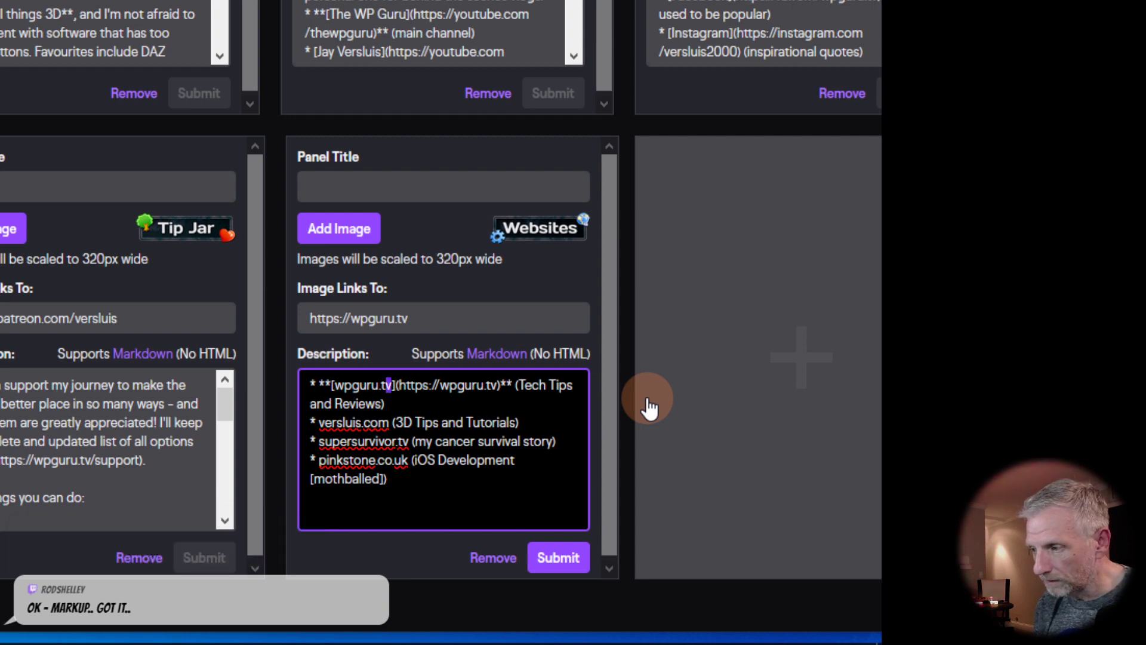
{"action": "key", "text": "shift+Left"}
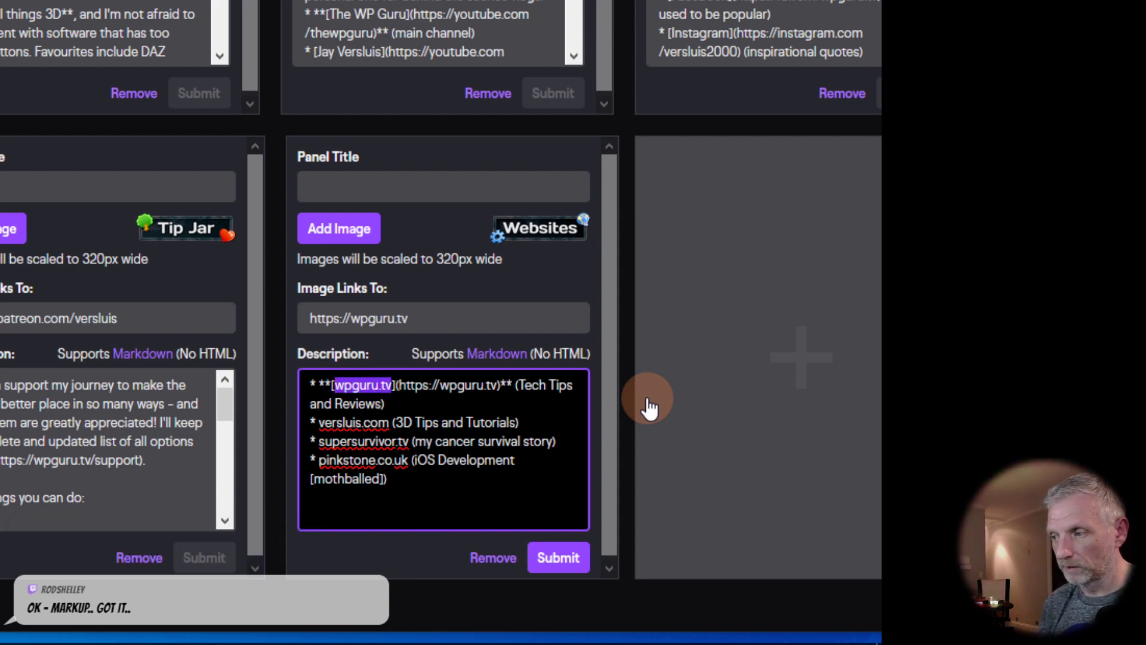
{"action": "type", "text": "The WP Guru"}
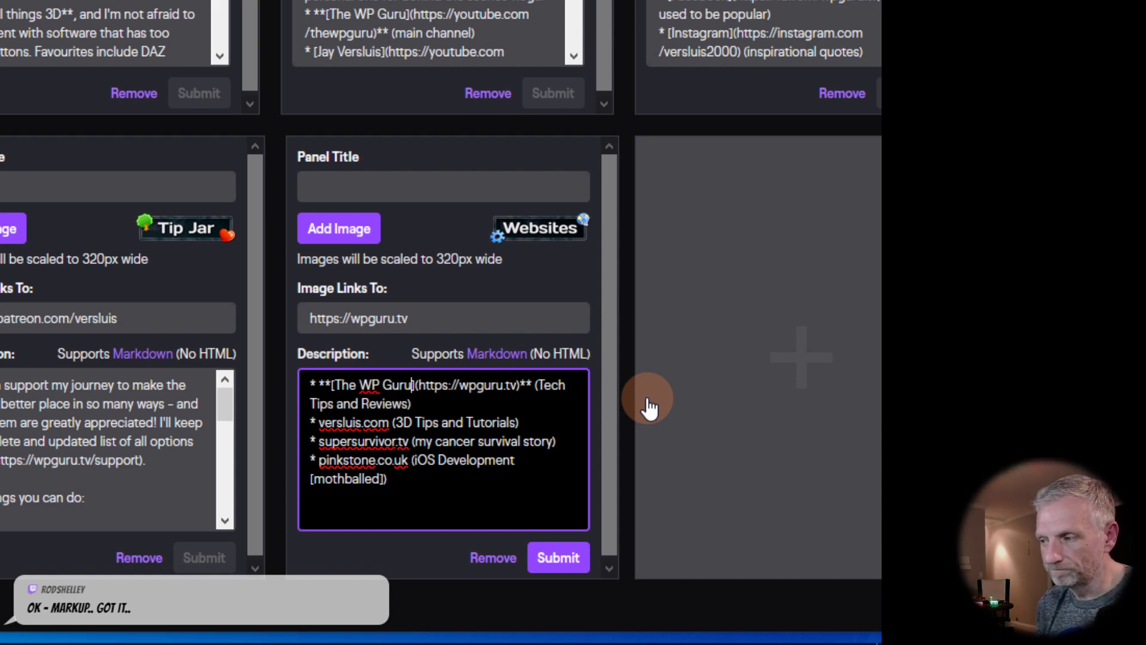
{"action": "key", "text": "BackSpace"}
{"action": "key", "text": "BackSpace"}
{"action": "key", "text": "BackSpace"}
{"action": "key", "text": "BackSpace"}
{"action": "key", "text": "BackSpace"}
{"action": "key", "text": "BackSpace"}
{"action": "key", "text": "BackSpace"}
{"action": "key", "text": "BackSpace"}
{"action": "key", "text": "BackSpace"}
{"action": "key", "text": "BackSpace"}
{"action": "key", "text": "BackSpace"}
{"action": "type", "text": "wpguru.tv"}
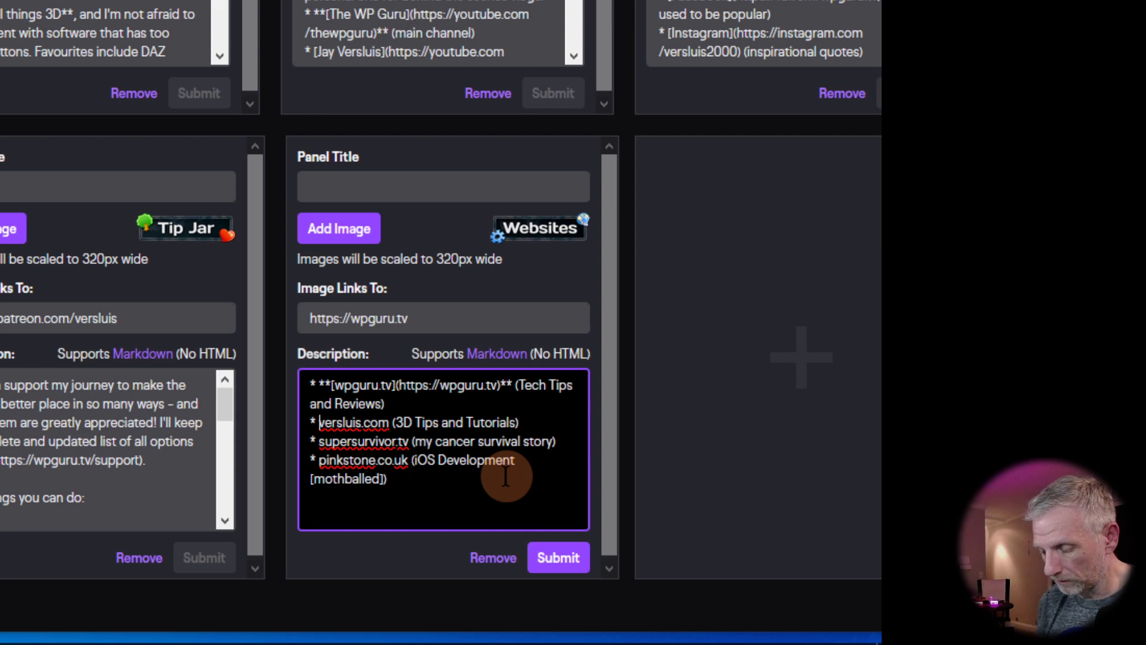
{"action": "type", "text": "**"}
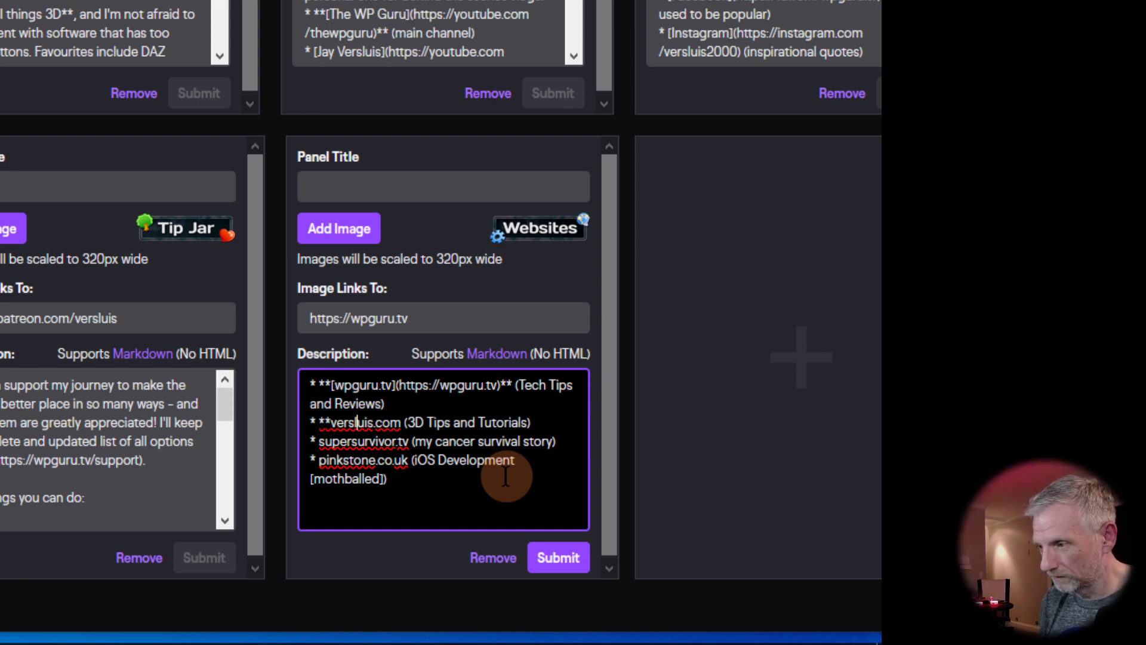
{"action": "type", "text": "**"}
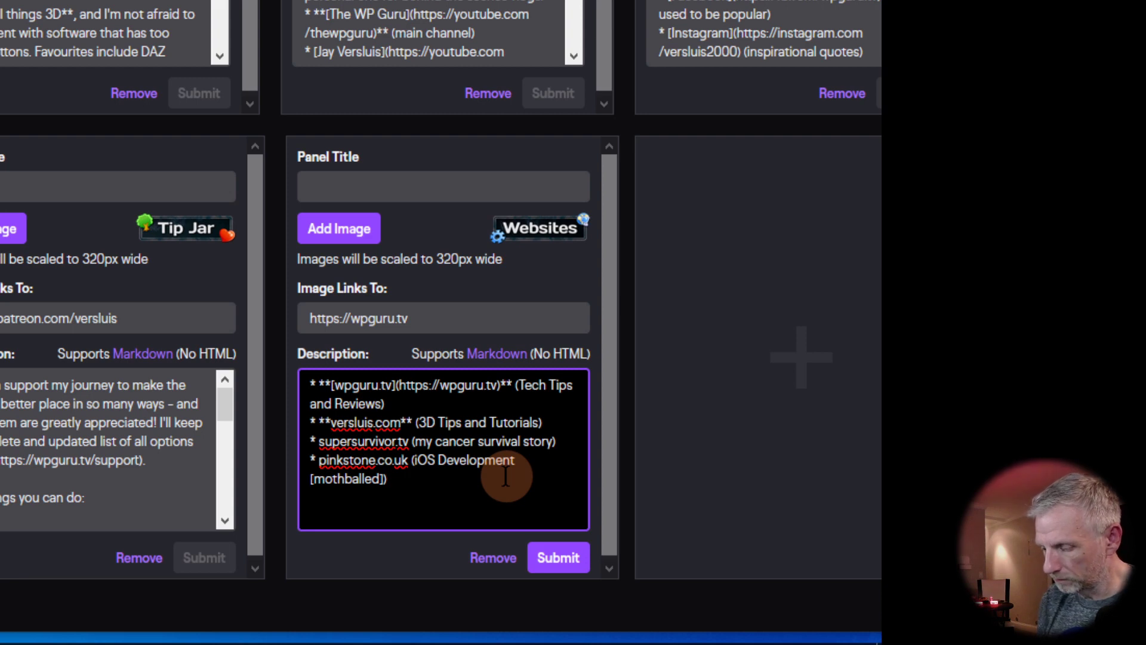
{"action": "type", "text": "["}
{"action": "key", "text": "Right"}
{"action": "key", "text": "Right"}
{"action": "key", "text": "Right"}
{"action": "key", "text": "Right"}
{"action": "key", "text": "Right"}
{"action": "key", "text": "Right"}
{"action": "key", "text": "Right"}
{"action": "key", "text": "Right"}
{"action": "key", "text": "Left"}
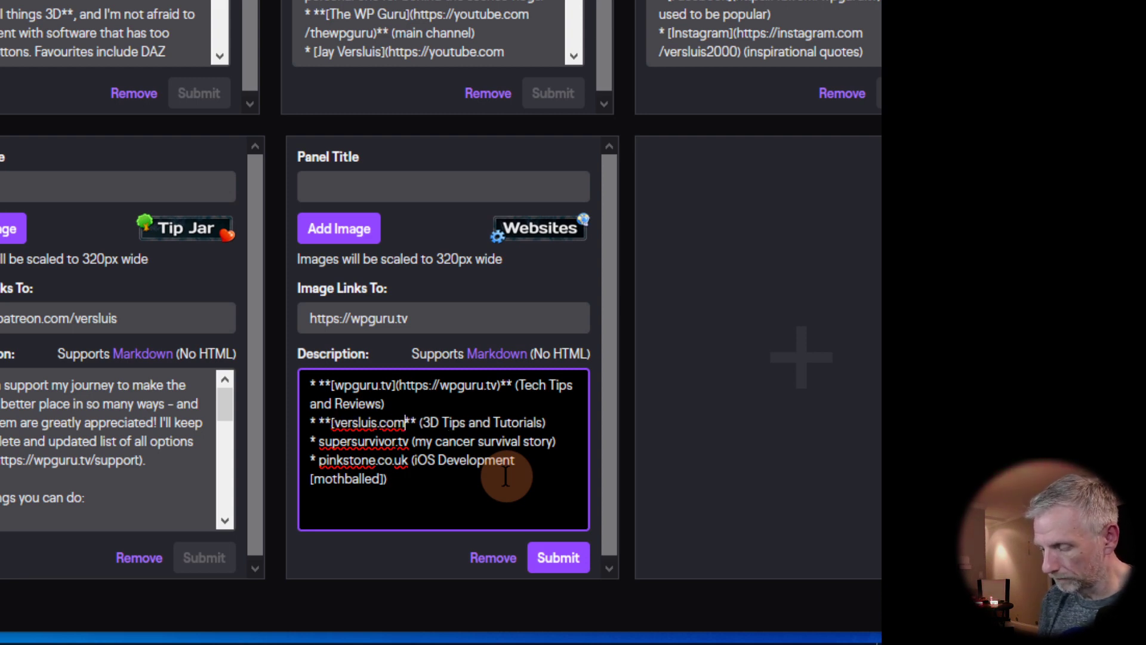
{"action": "type", "text": "]"}
{"action": "type", "text": "(https://"}
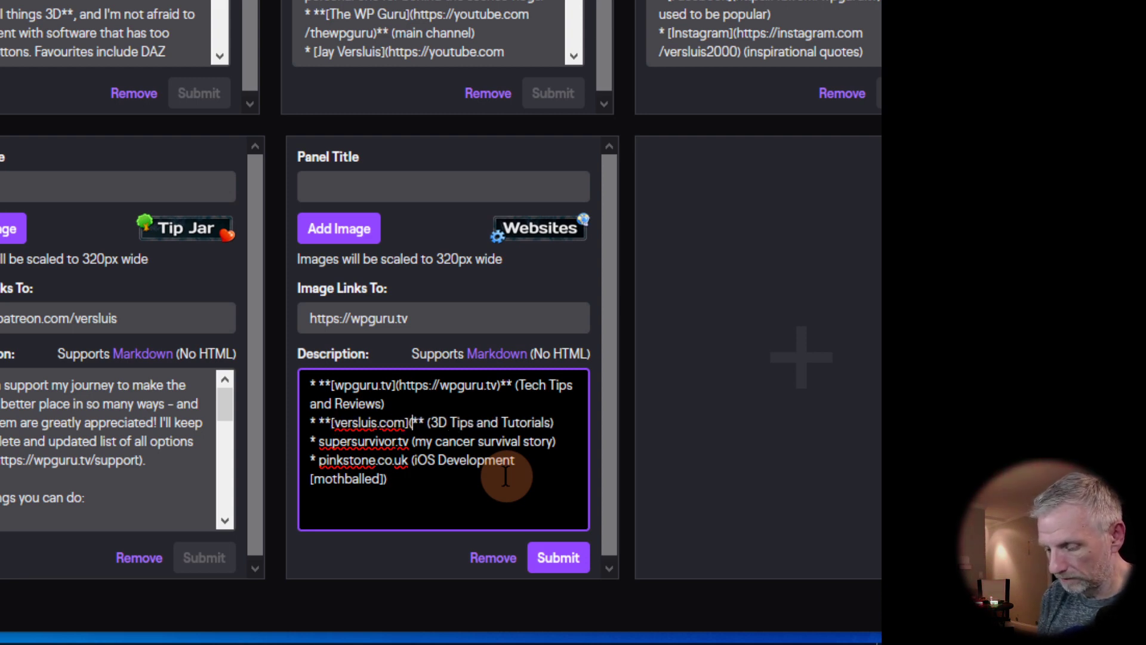
{"action": "type", "text": "versluis.com"}
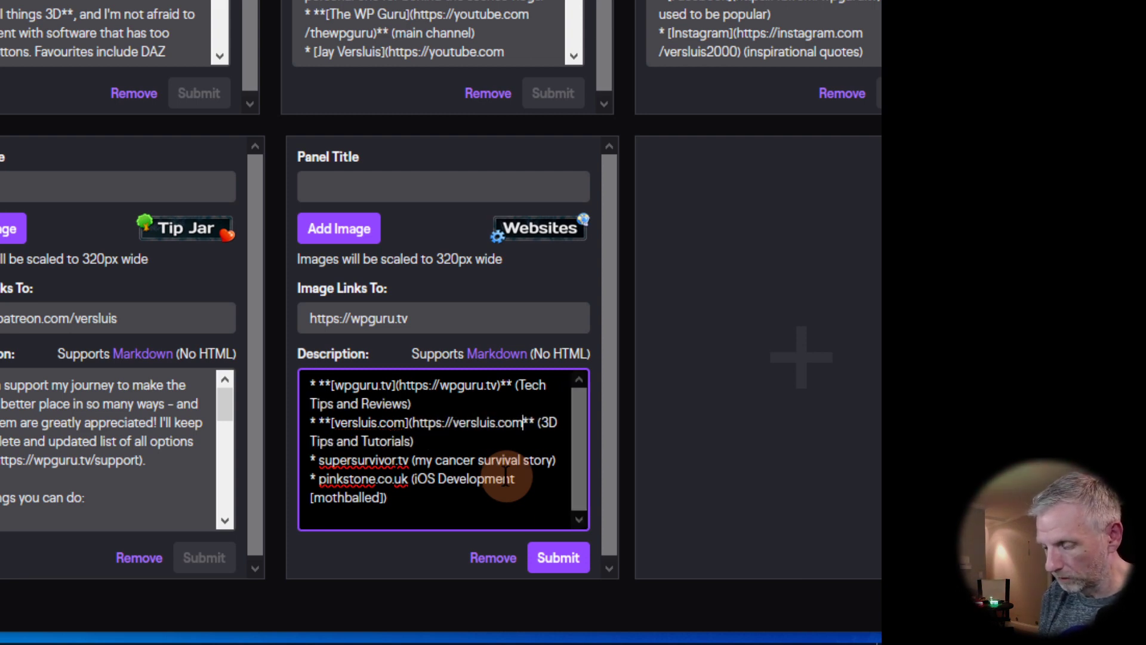
{"action": "type", "text": ")"}
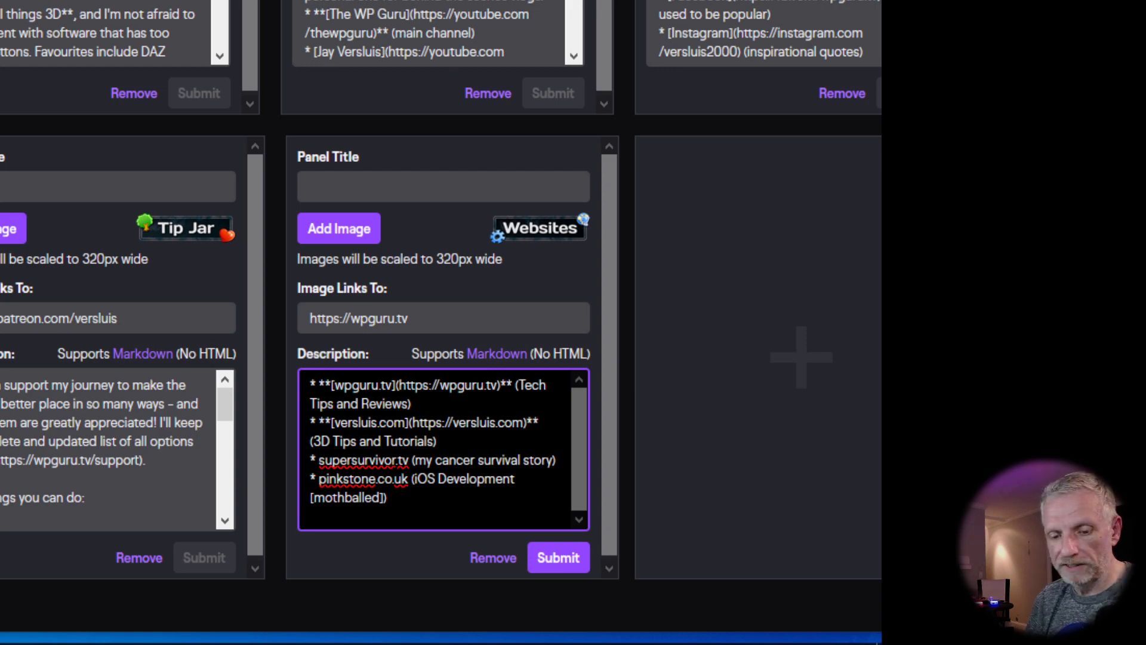
{"action": "left_click", "coordinate": [800, 14]}
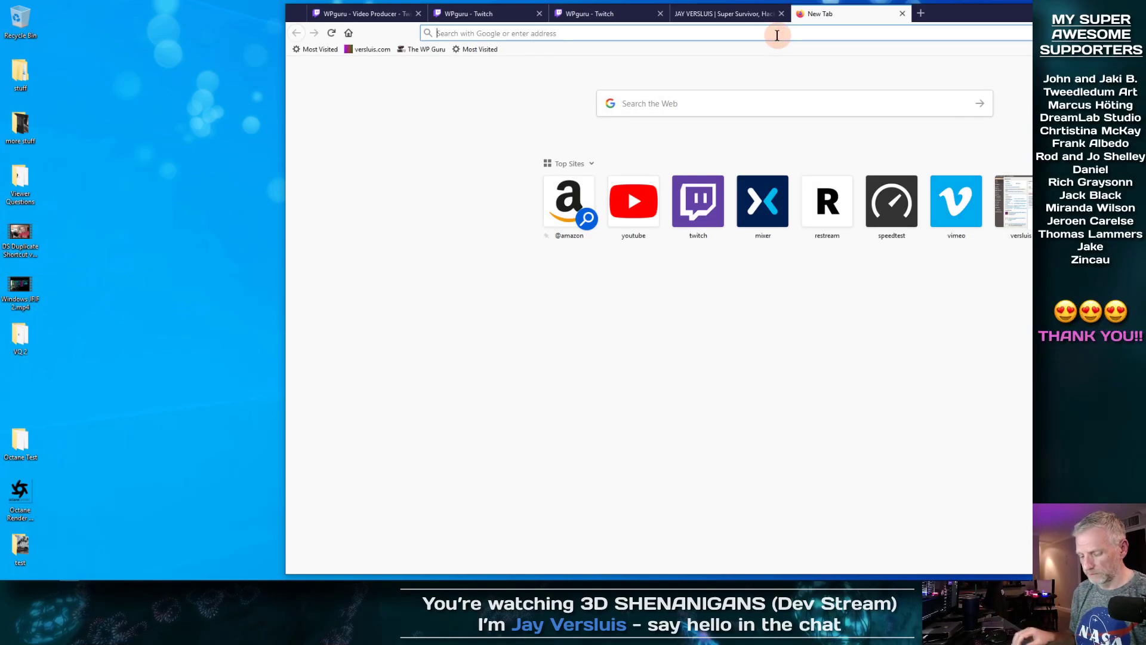
Step: Search Google for 'markup chceat sheet' and maximize the browser window
{"action": "type", "text": "markup chceat"}
{"action": "type", "text": "sheet"}
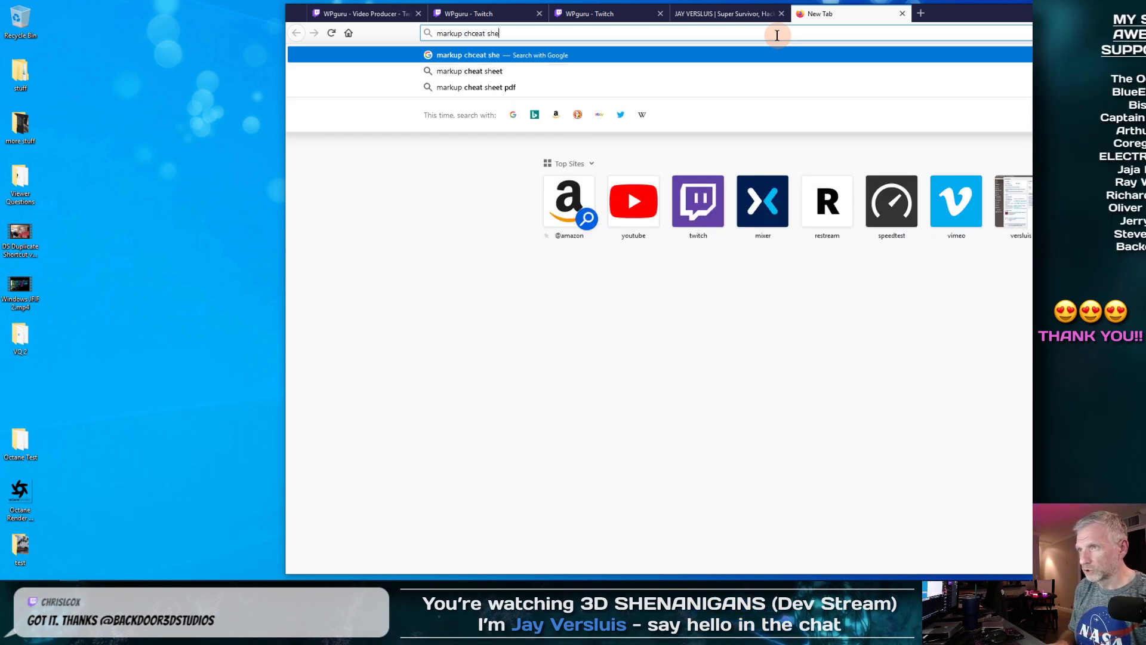
{"action": "key", "text": "Return"}
{"action": "double_click", "coordinate": [961, 13]}
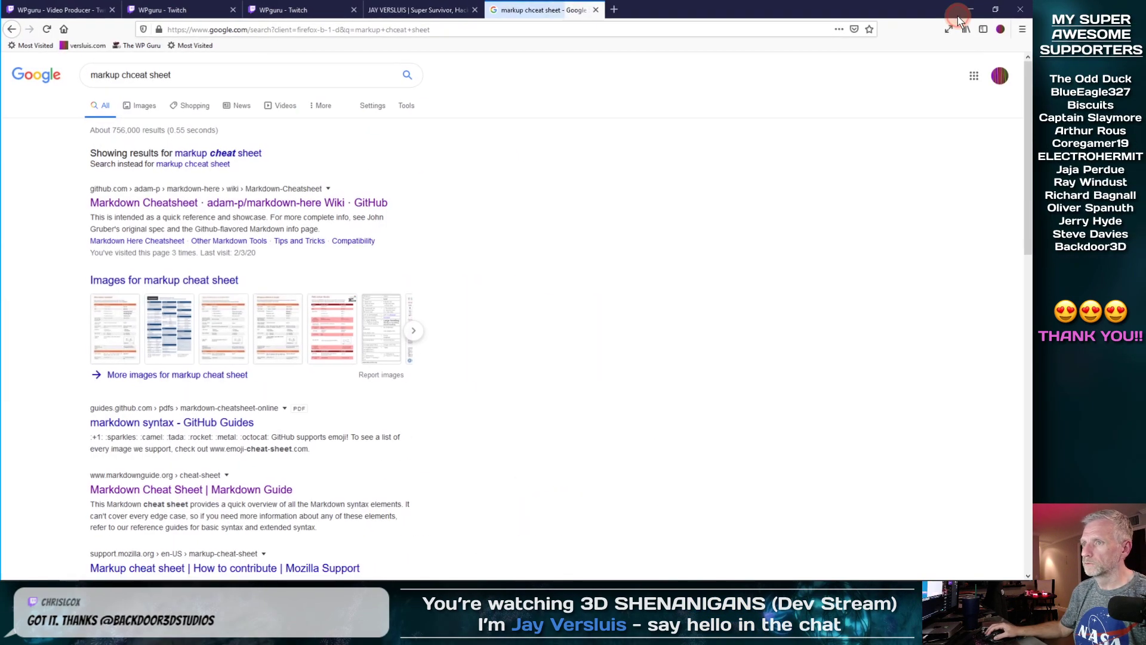
Step: Open the GitHub Markdown Cheatsheet result in a new tab and scroll through it
{"action": "right_click", "coordinate": [247, 206]}
{"action": "left_click", "coordinate": [269, 215]}
{"action": "left_click", "coordinate": [660, 9]}
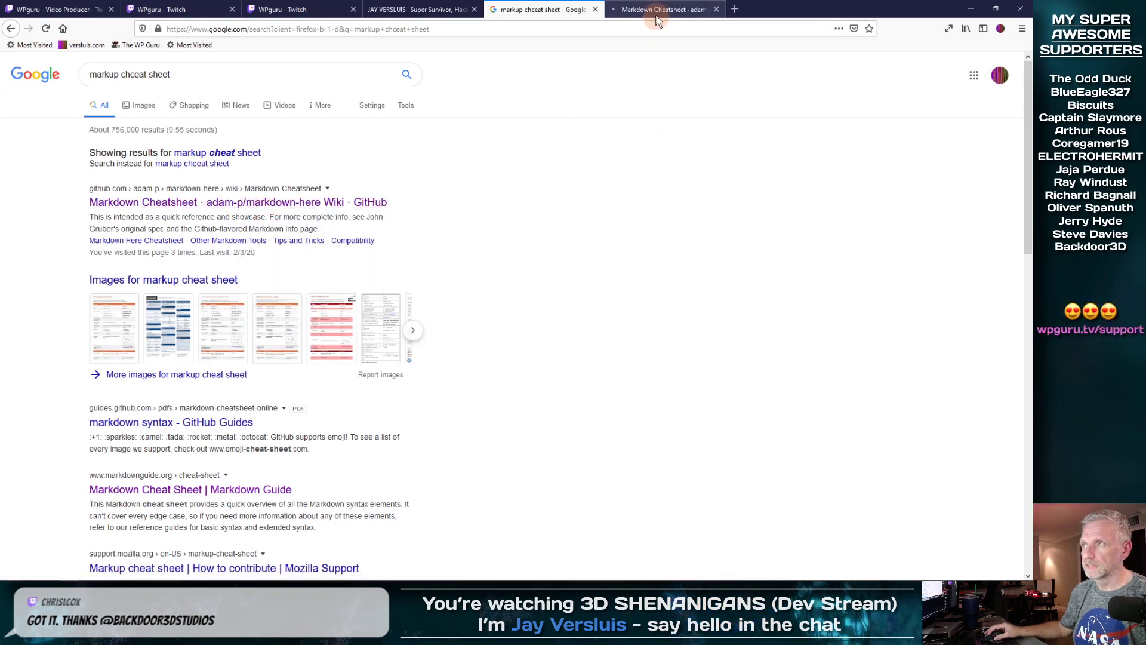
{"action": "left_click", "coordinate": [553, 32]}
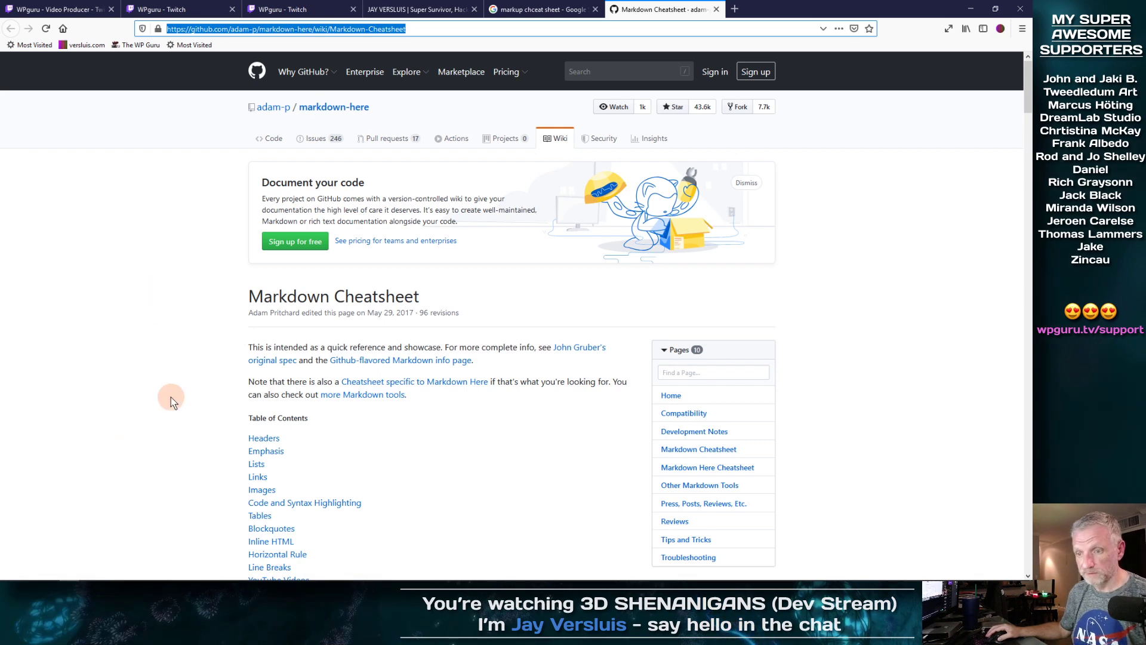
{"action": "scroll", "coordinate": [172, 399], "scroll_direction": "down", "scroll_amount": 3}
{"action": "scroll", "coordinate": [172, 399], "scroll_direction": "down", "scroll_amount": 1}
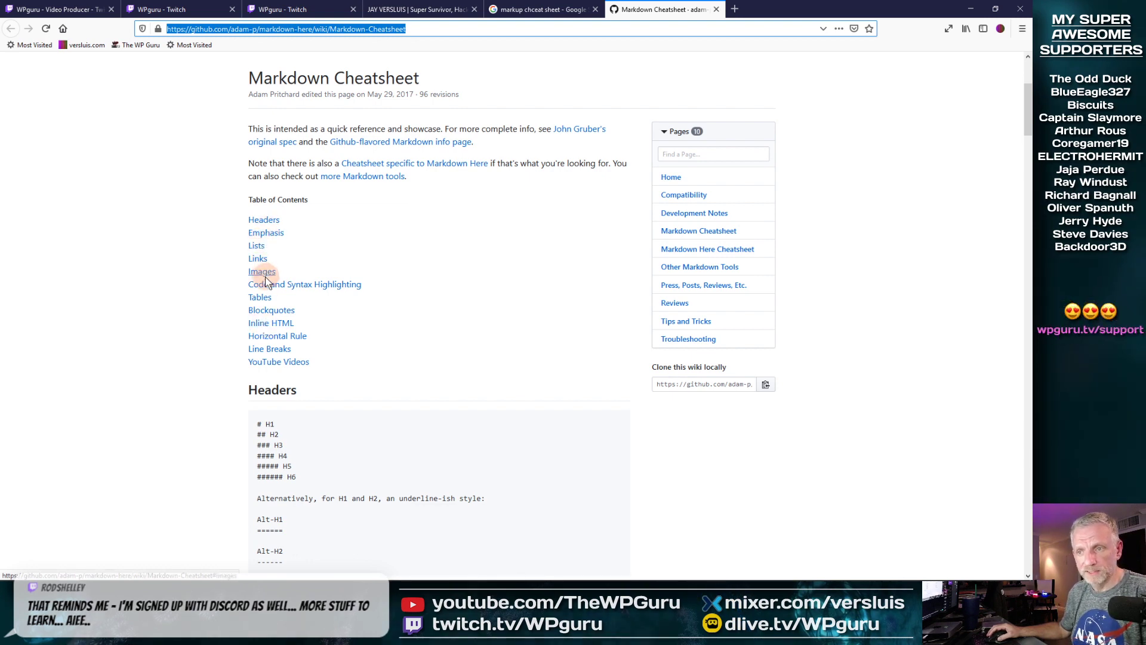
Step: Highlight the six header syntax examples on the Markdown cheatsheet to study them
{"action": "scroll", "coordinate": [298, 317], "scroll_direction": "down", "scroll_amount": 3}
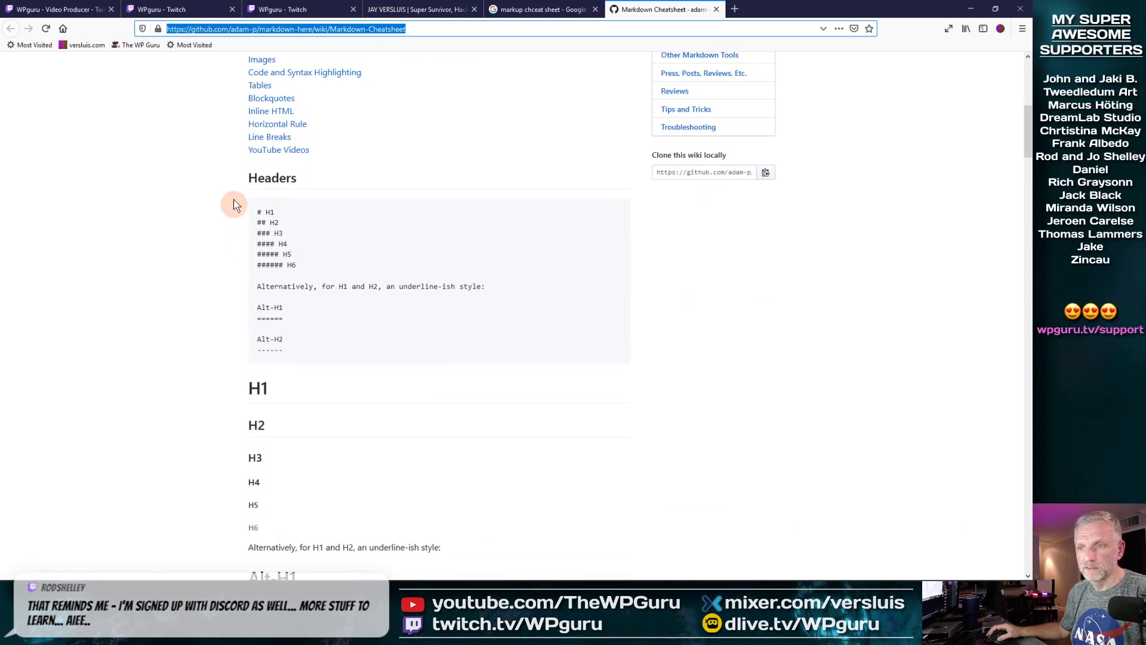
{"action": "left_click_drag", "start_coordinate": [302, 261], "coordinate": [256, 204]}
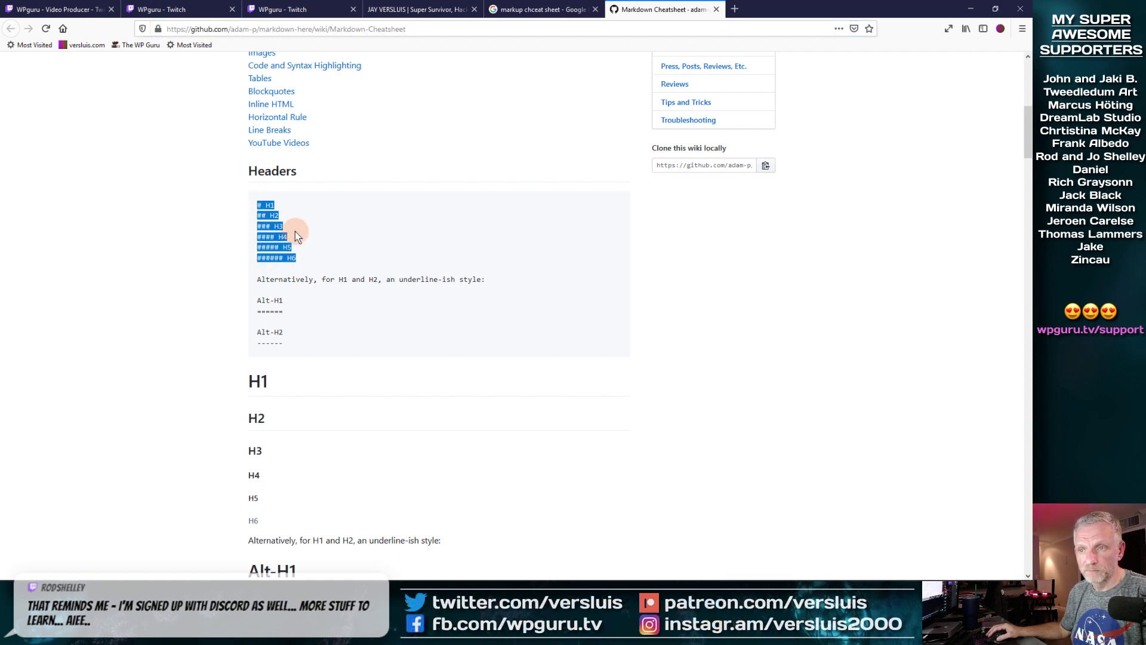
{"action": "left_click", "coordinate": [262, 205]}
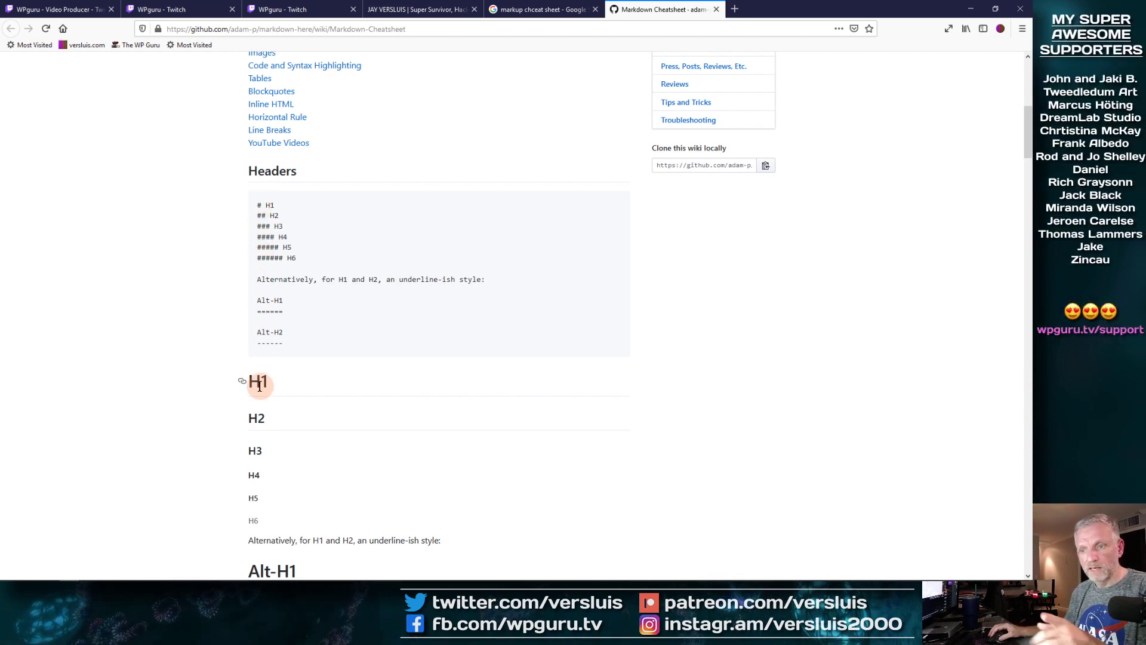
Step: Read further down the cheatsheet, copy its web address, and return to the Twitch tab
{"action": "scroll", "coordinate": [254, 503], "scroll_direction": "down", "scroll_amount": 3}
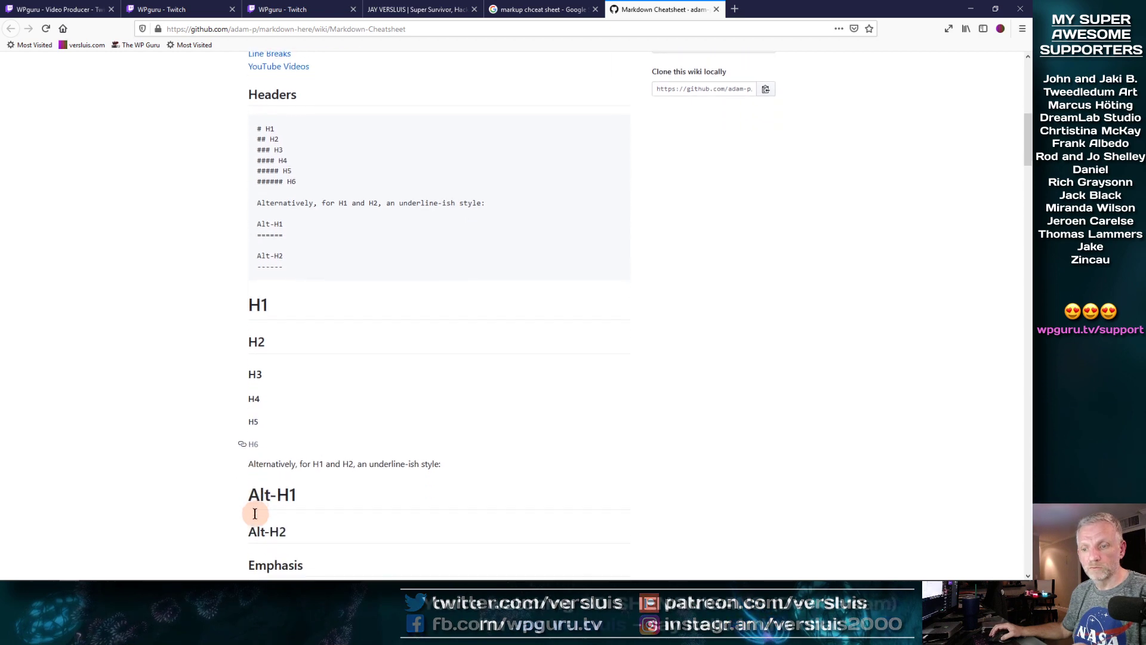
{"action": "scroll", "coordinate": [226, 424], "scroll_direction": "down", "scroll_amount": 4}
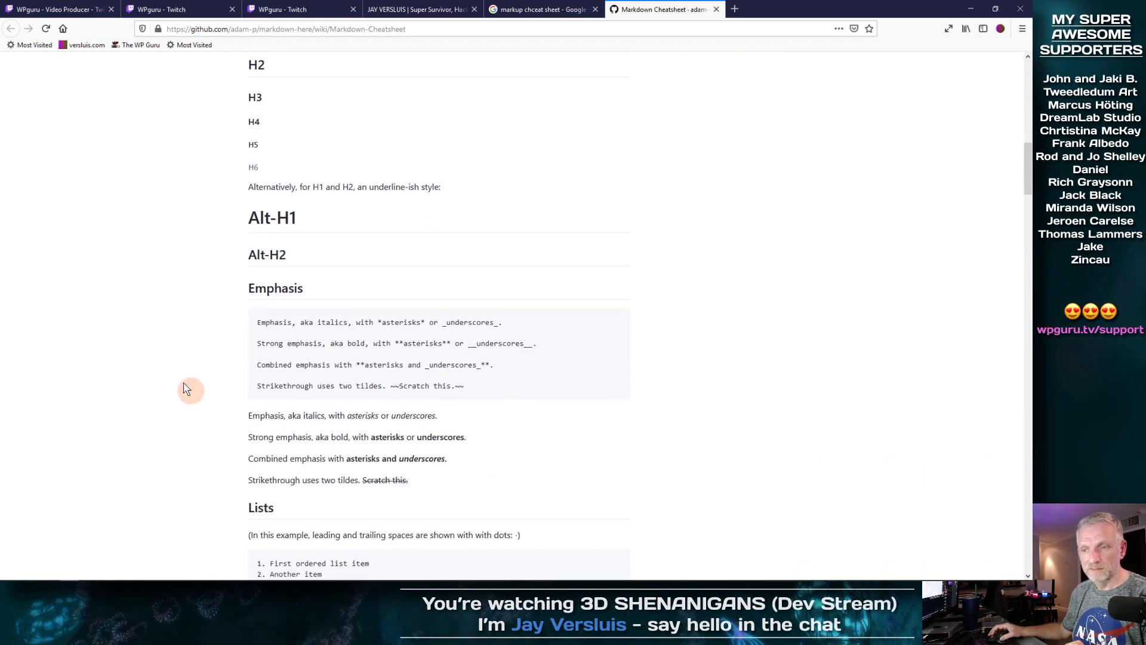
{"action": "scroll", "coordinate": [174, 308], "scroll_direction": "down", "scroll_amount": 6}
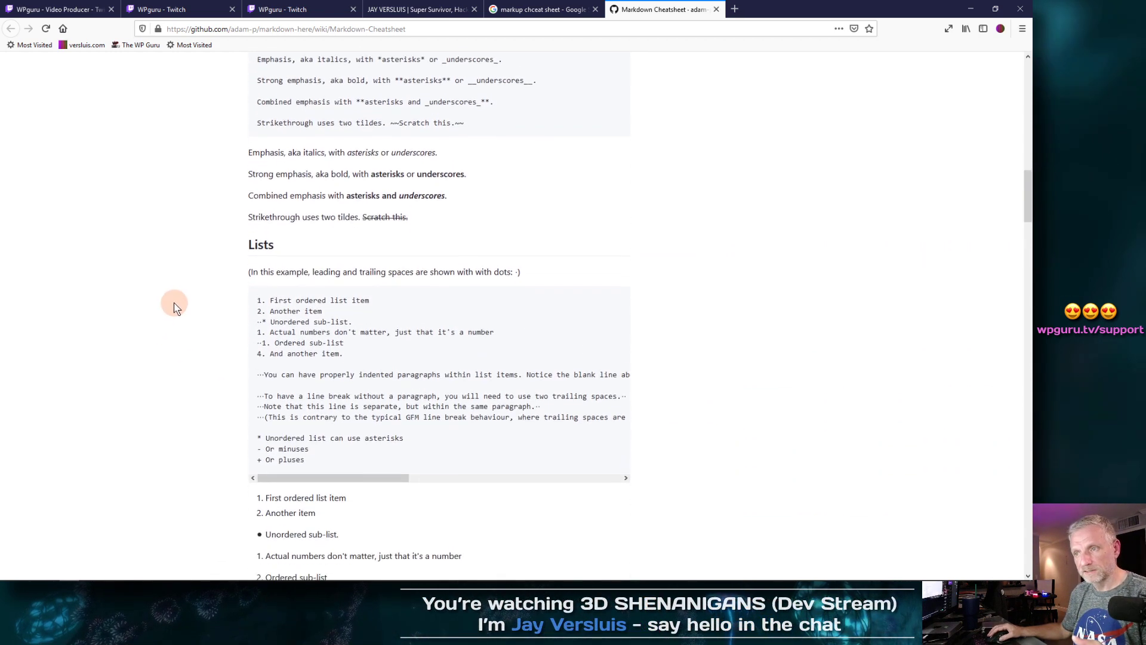
{"action": "scroll", "coordinate": [174, 307], "scroll_direction": "down", "scroll_amount": 6}
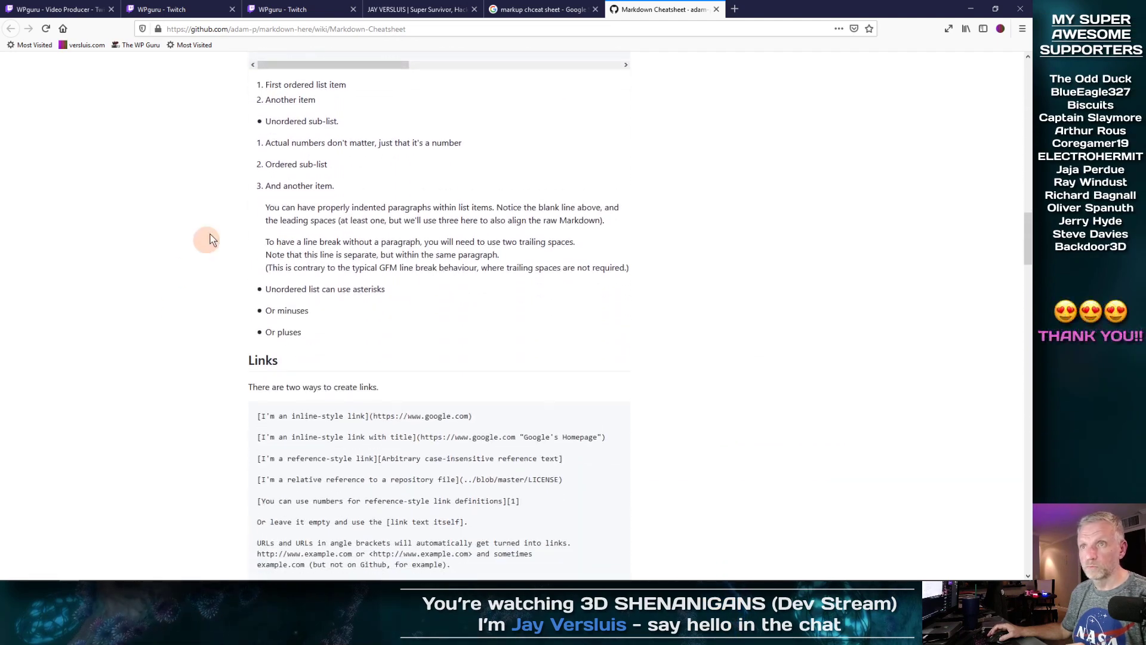
{"action": "left_click", "coordinate": [432, 28]}
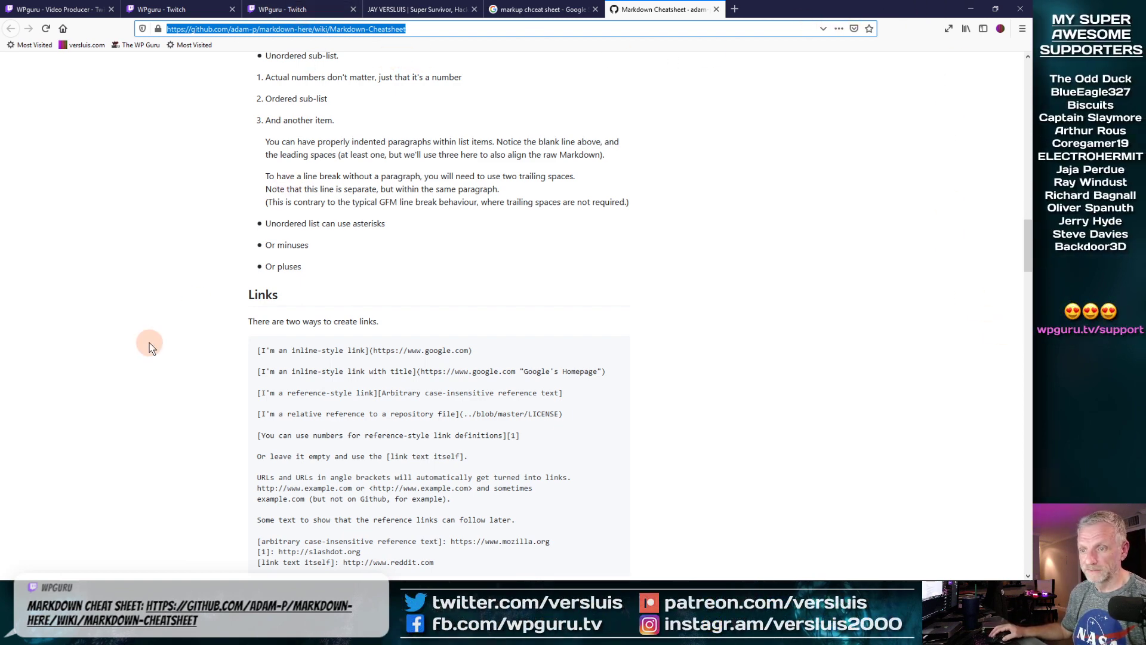
{"action": "scroll", "coordinate": [150, 346], "scroll_direction": "down", "scroll_amount": 4}
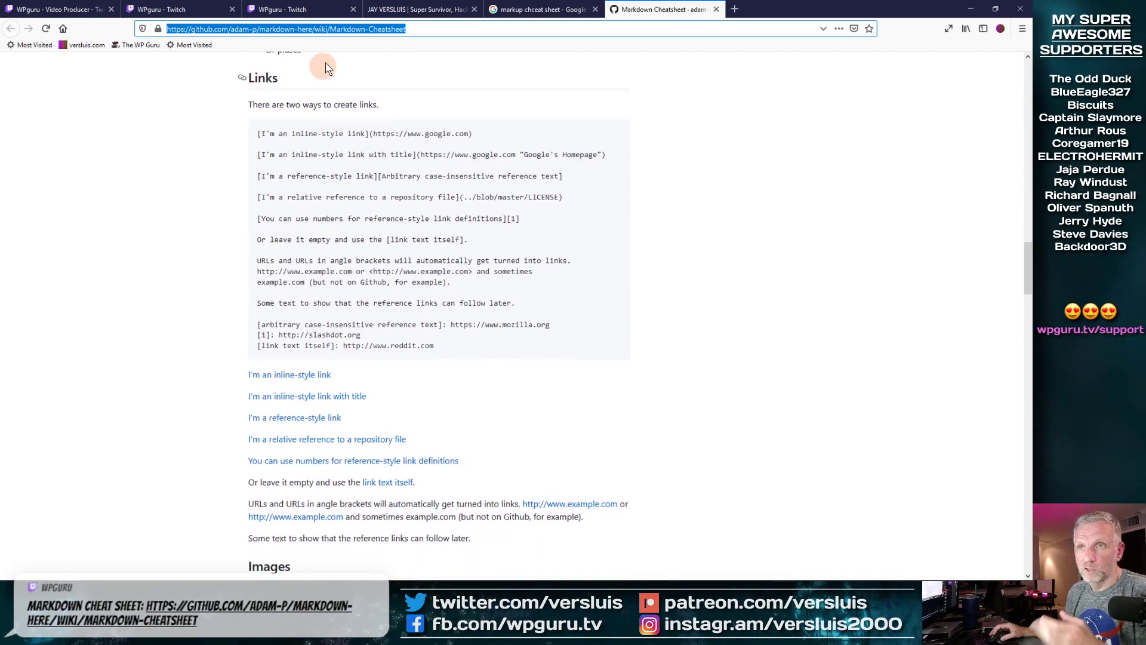
{"action": "left_click", "coordinate": [281, 9]}
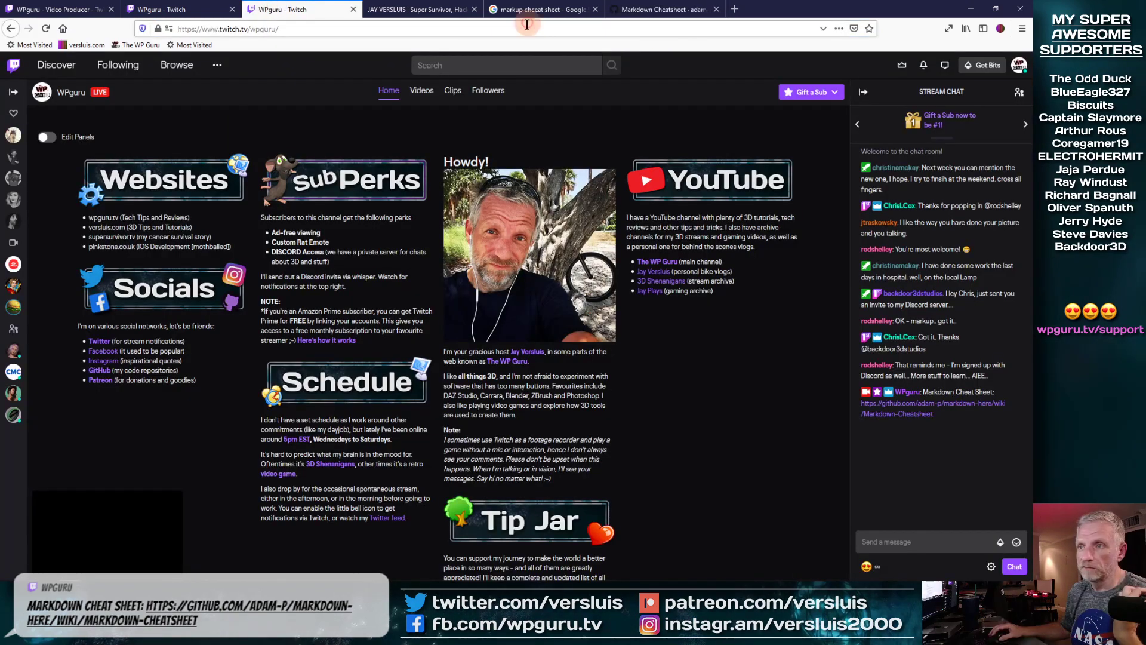
Step: Restore the browser window and place the cursor in the Websites description near pinkstone.co.uk
{"action": "double_click", "coordinate": [922, 12]}
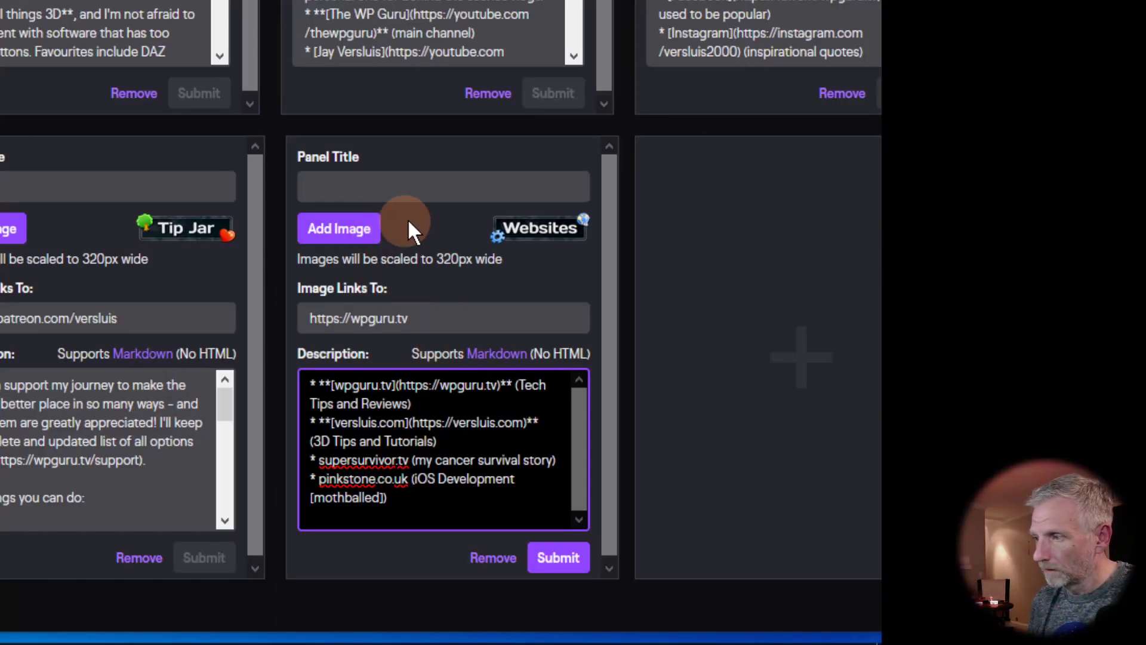
{"action": "scroll", "coordinate": [613, 295], "scroll_direction": "up", "scroll_amount": 8}
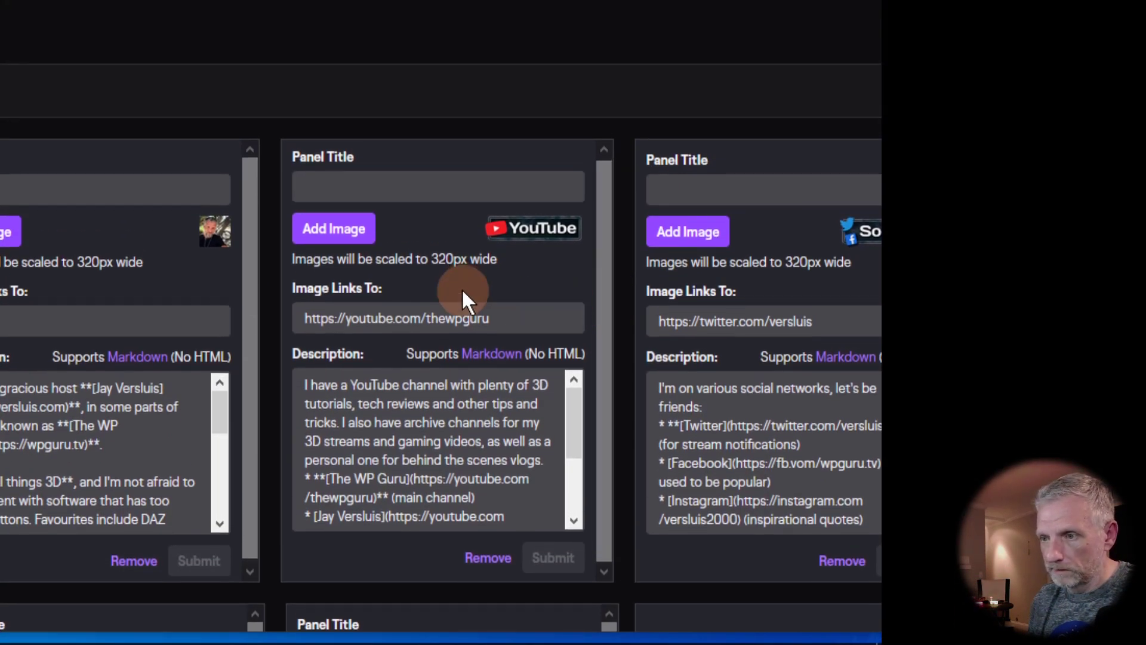
{"action": "scroll", "coordinate": [415, 331], "scroll_direction": "down", "scroll_amount": 3}
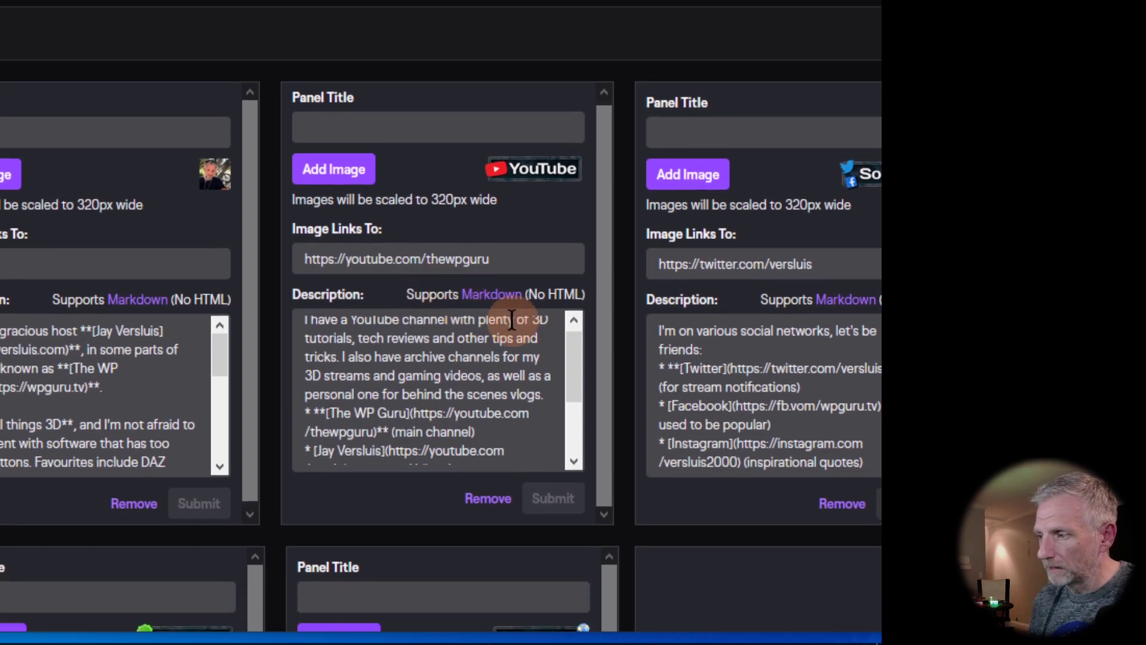
{"action": "scroll", "coordinate": [512, 319], "scroll_direction": "down", "scroll_amount": 8}
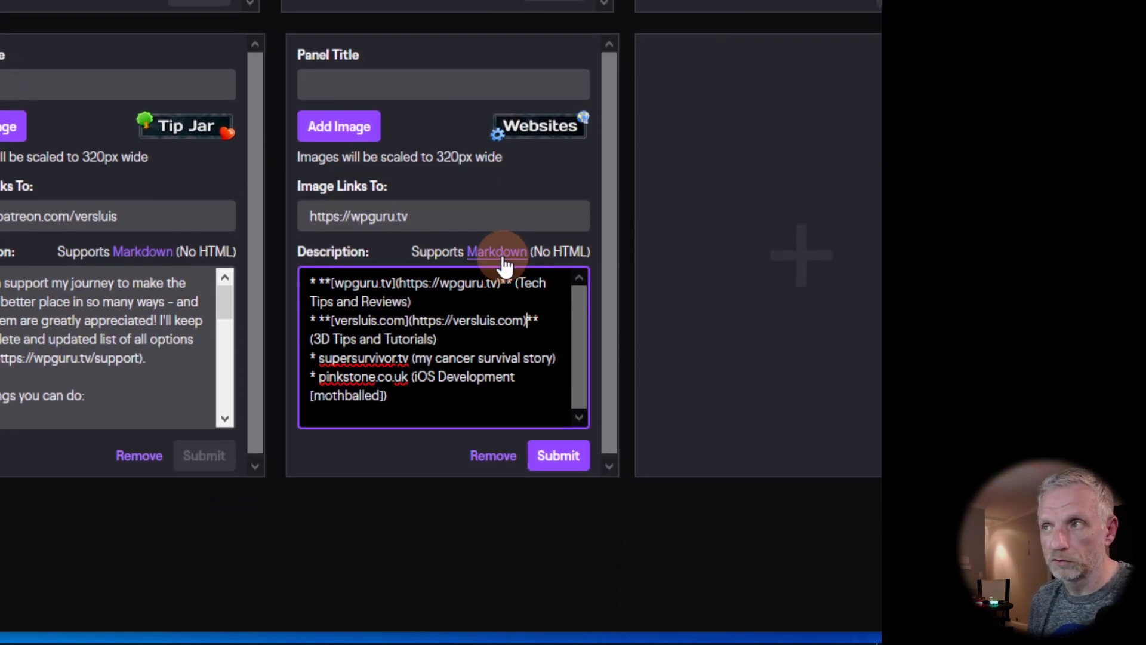
{"action": "key", "text": "Right"}
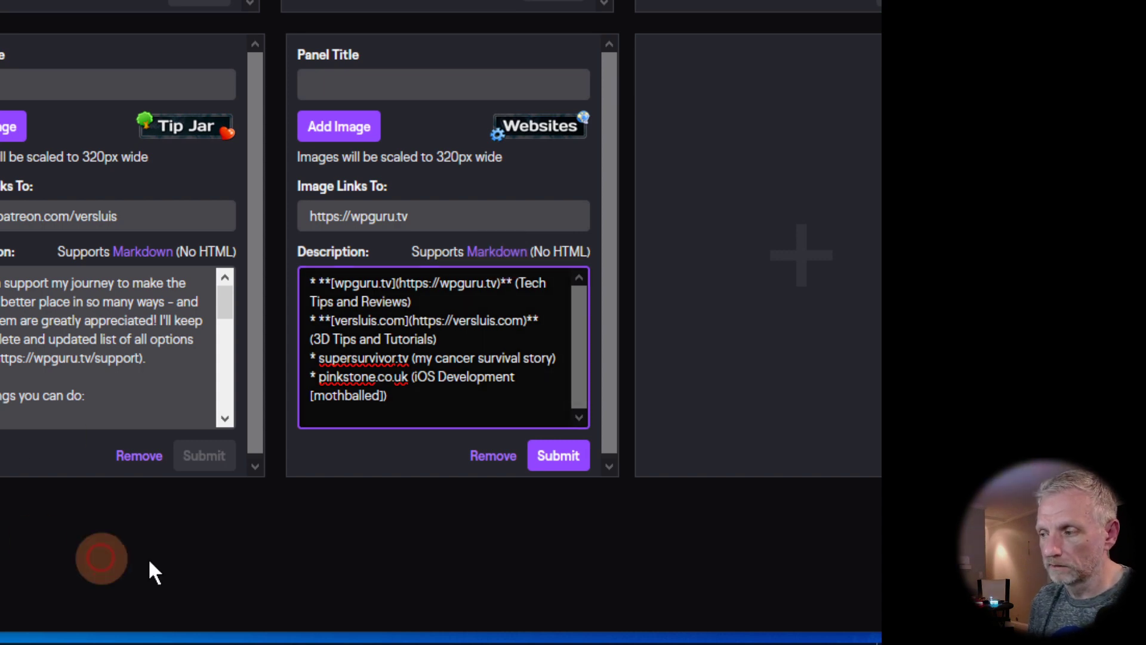
{"action": "scroll", "coordinate": [149, 567], "scroll_direction": "up", "scroll_amount": 2}
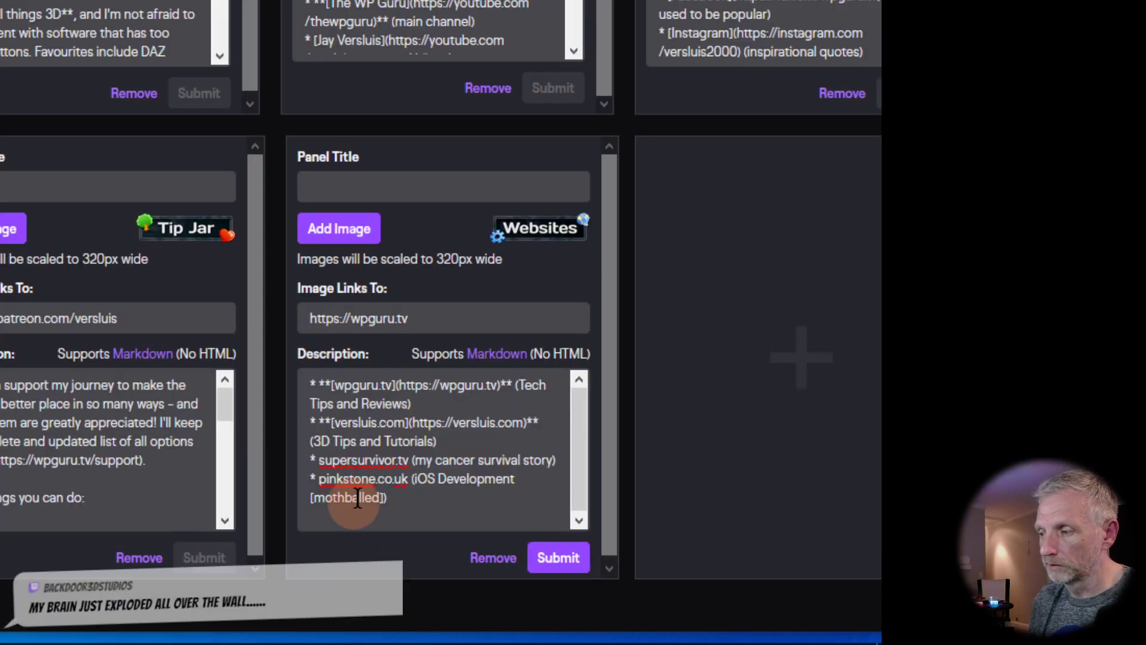
{"action": "left_click", "coordinate": [409, 476]}
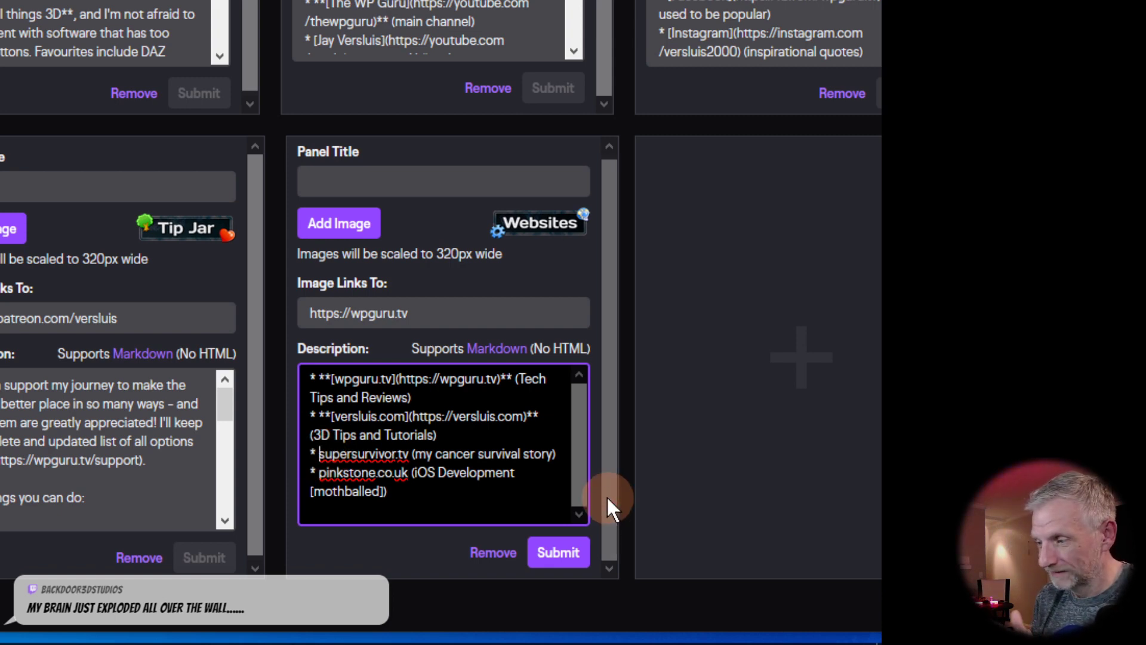
{"action": "type", "text": "**"}
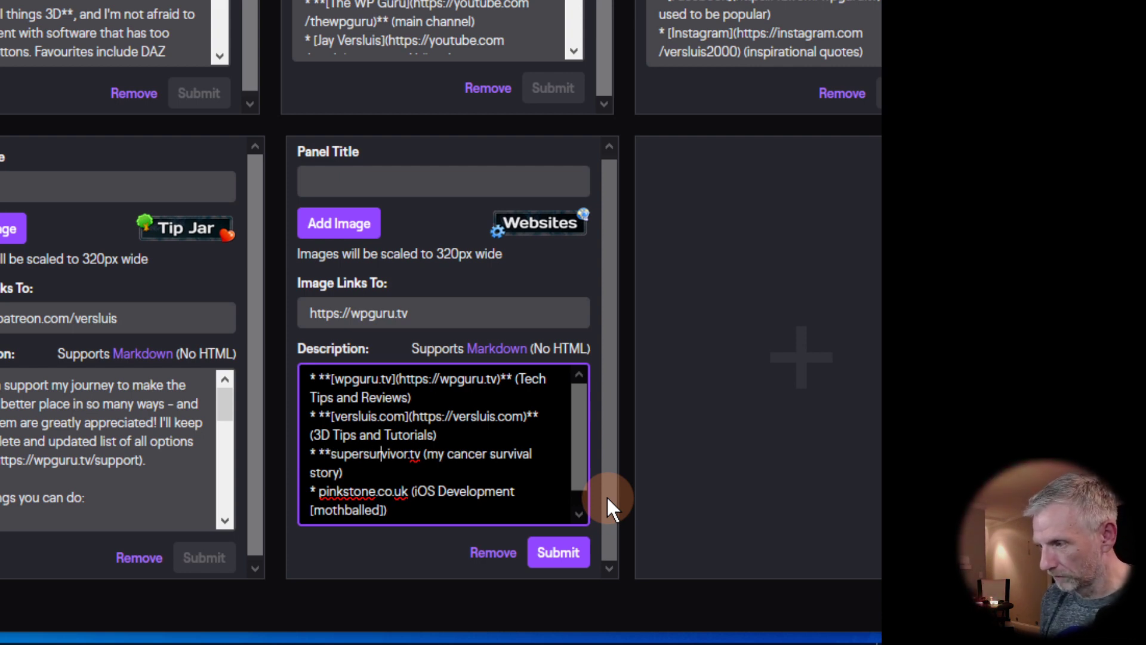
{"action": "type", "text": "**"}
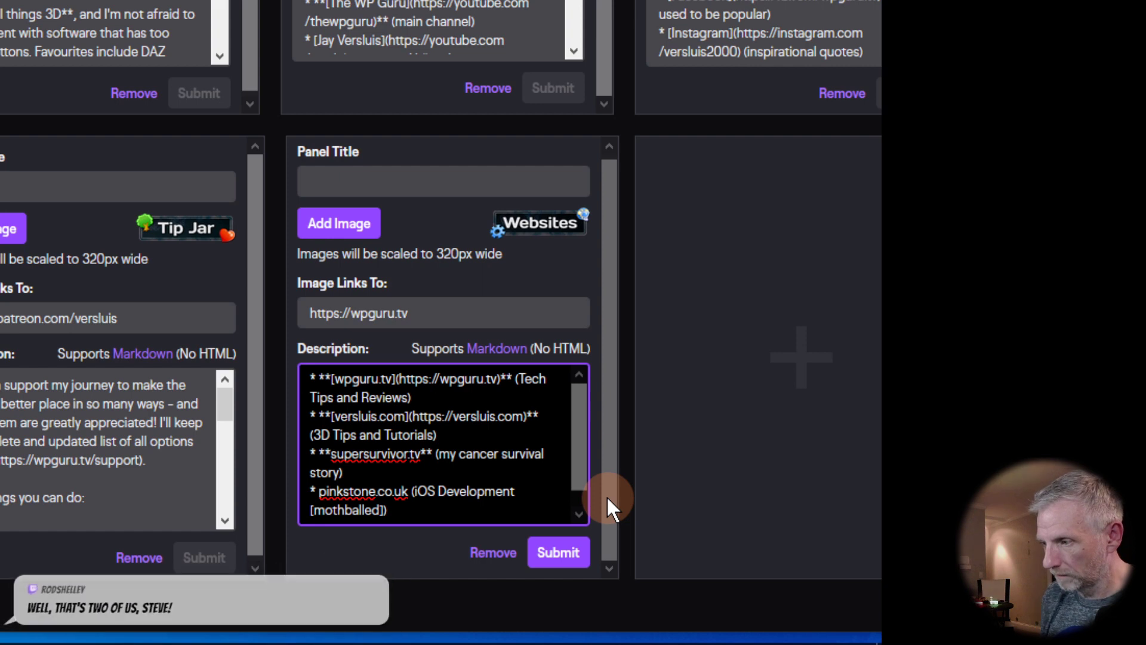
{"action": "type", "text": "["}
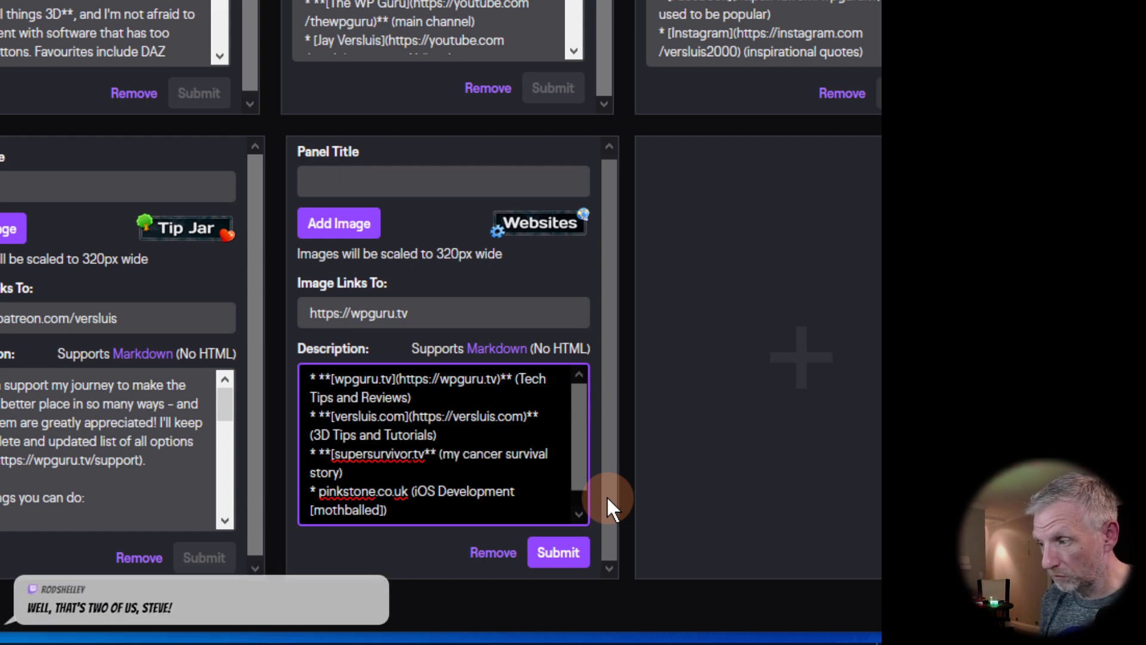
{"action": "type", "text": "]("}
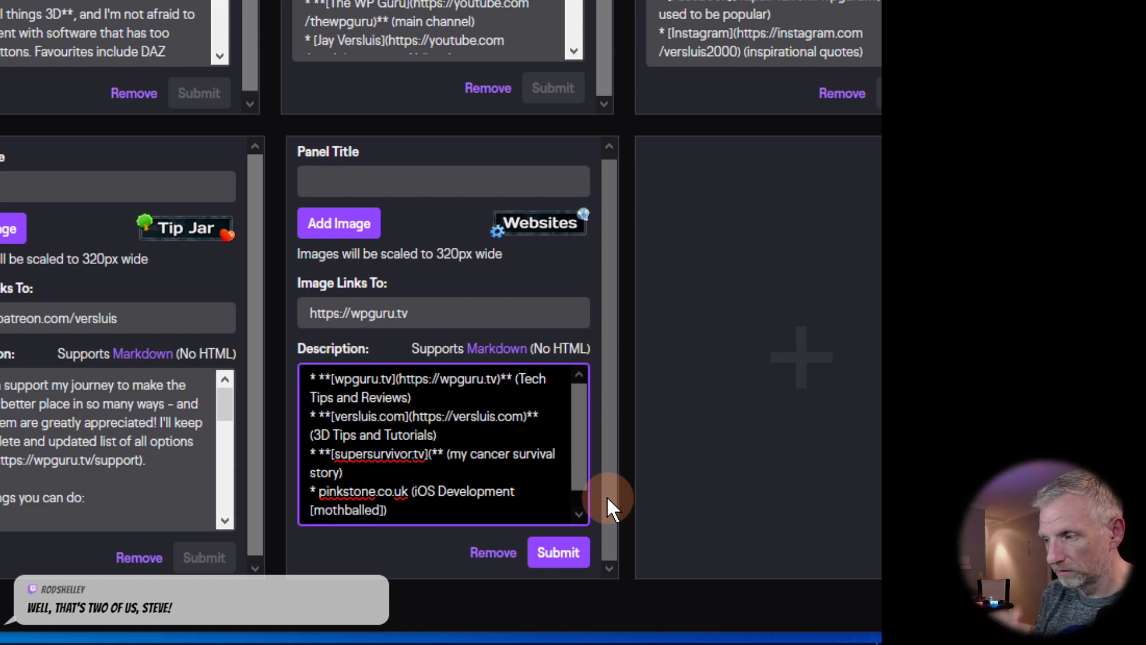
{"action": "type", "text": "h"}
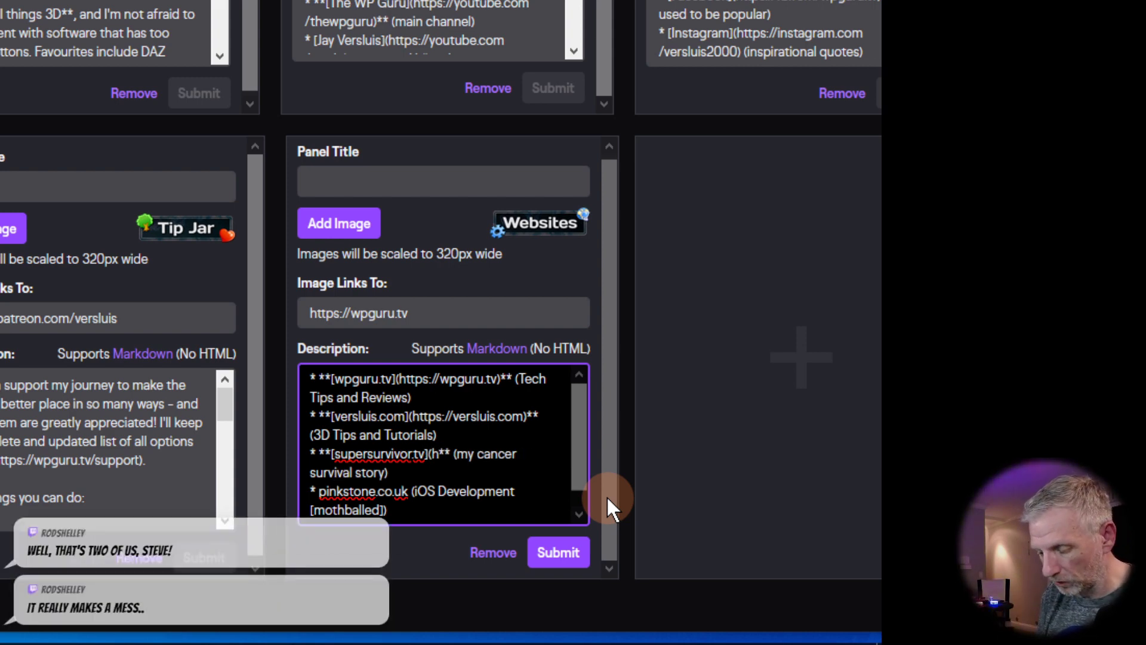
{"action": "type", "text": "tpp"}
{"action": "key", "text": "BackSpace"}
{"action": "key", "text": "BackSpace"}
{"action": "type", "text": "ts"}
{"action": "key", "text": "BackSpace"}
{"action": "type", "text": "ps://"}
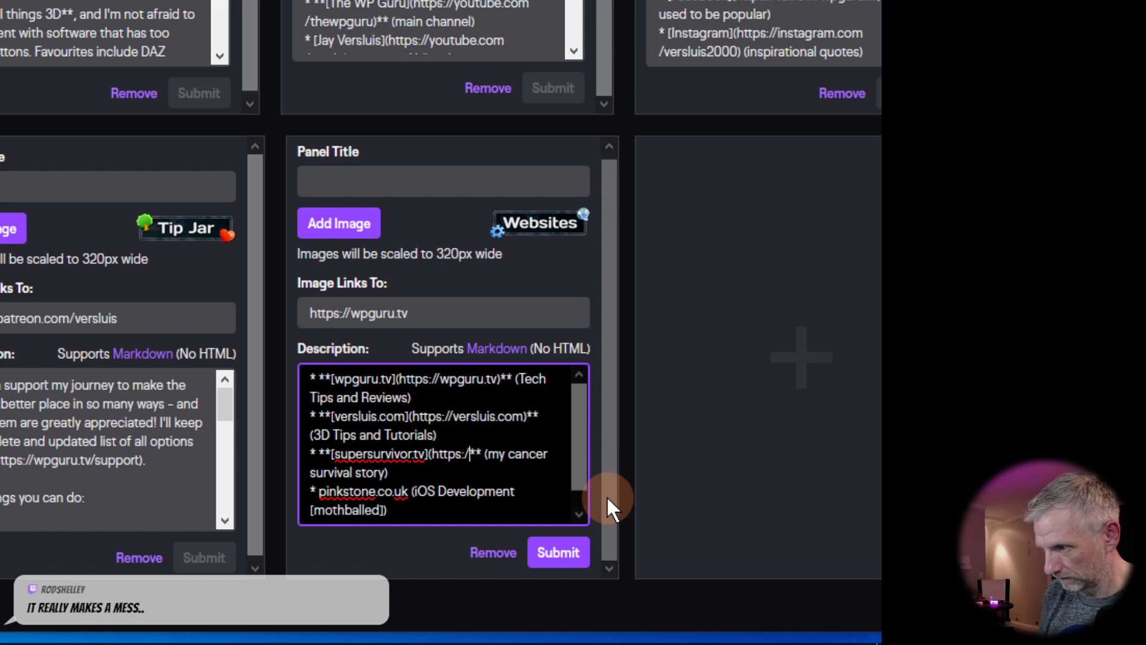
{"action": "type", "text": "supersurv"}
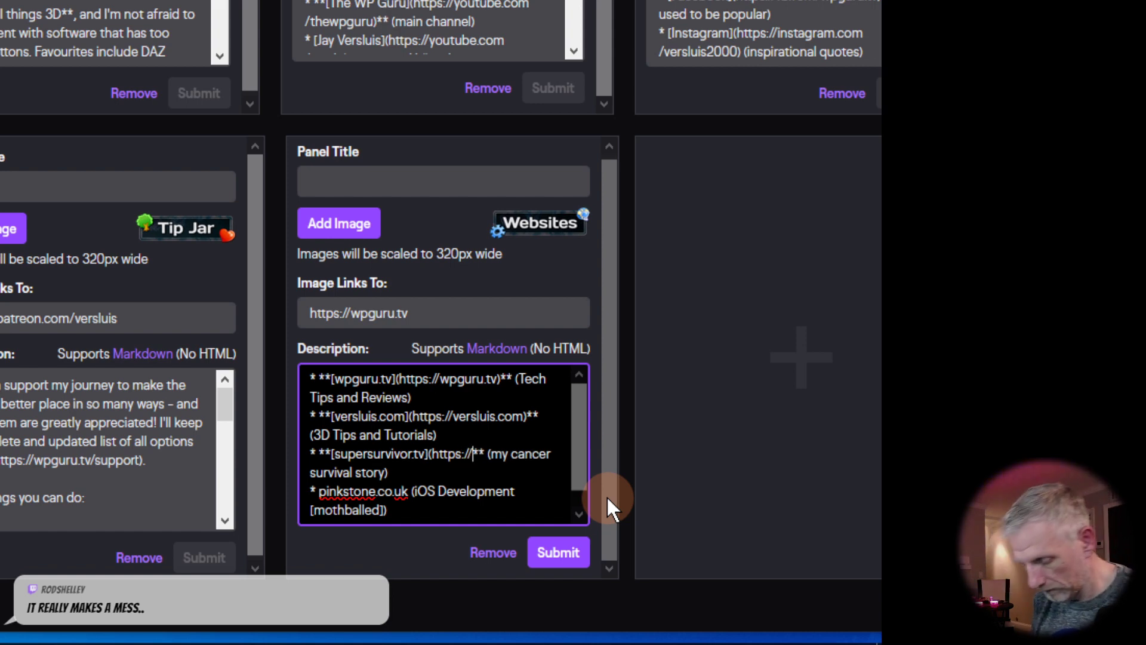
{"action": "type", "text": "ivor.tv)"}
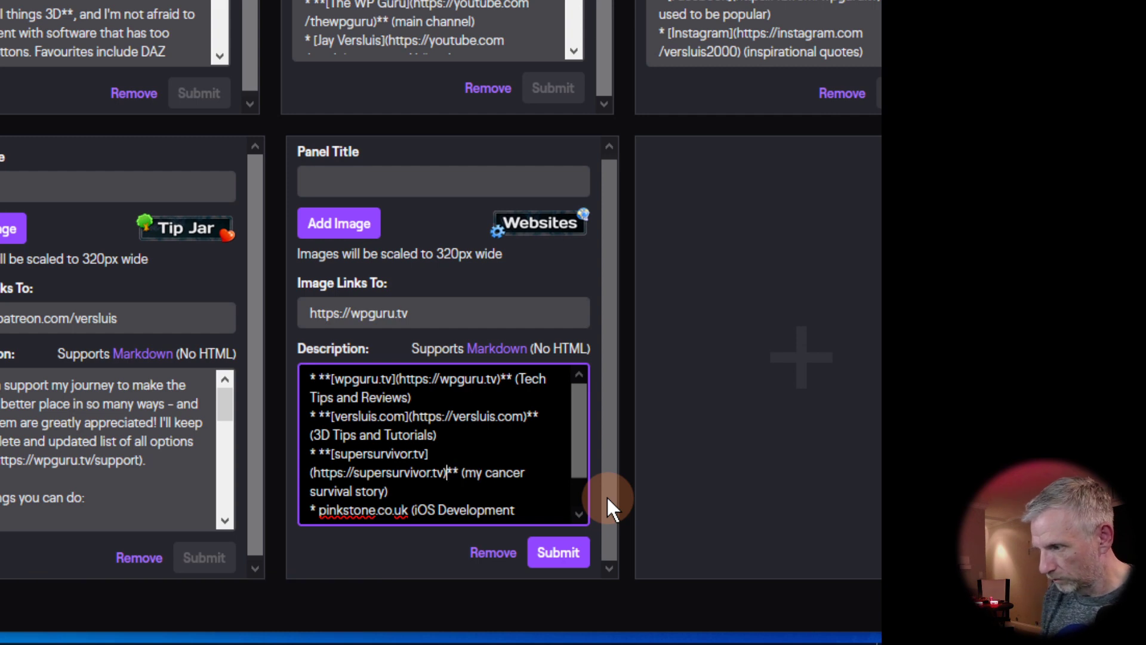
{"action": "key", "text": "Down"}
{"action": "key", "text": "Down"}
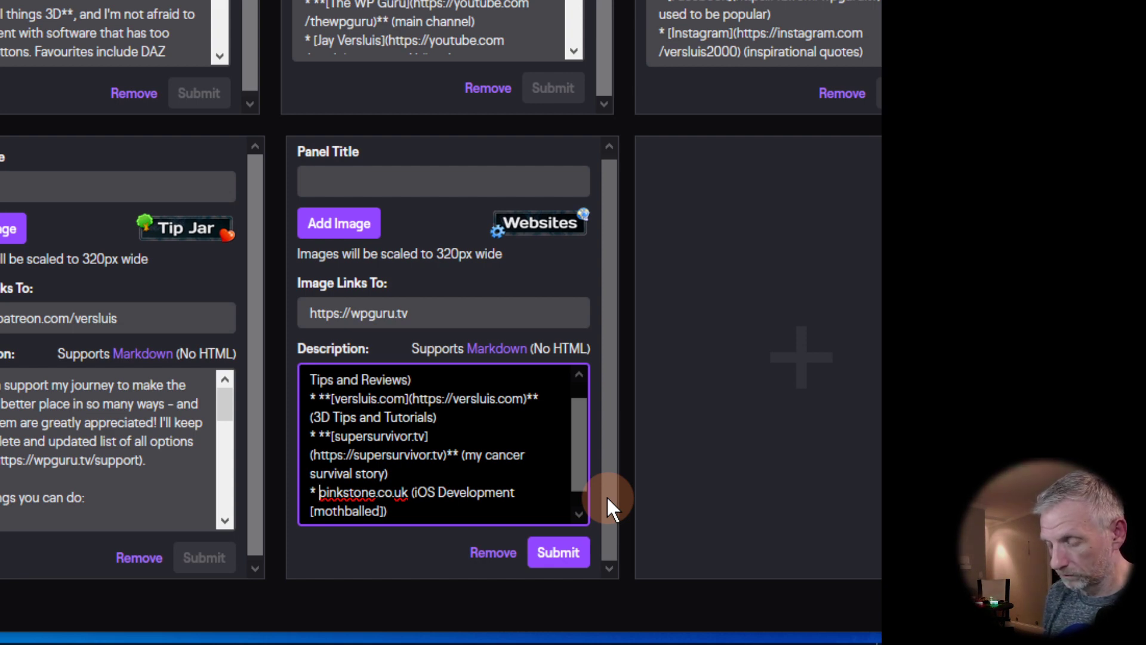
{"action": "type", "text": "**"}
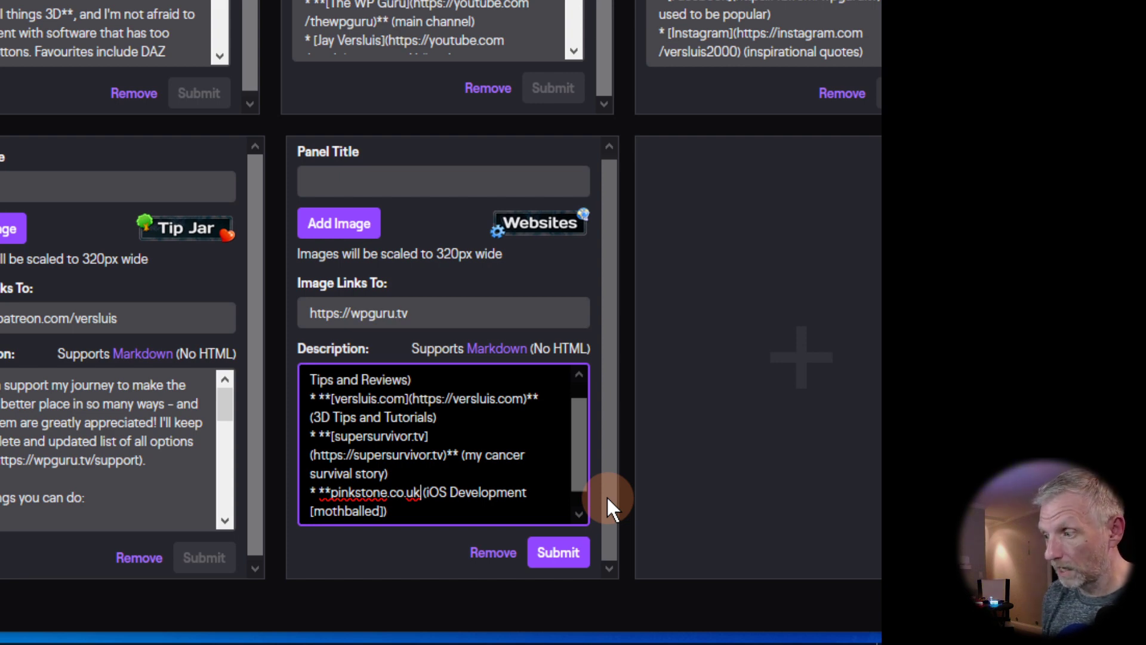
{"action": "type", "text": "**"}
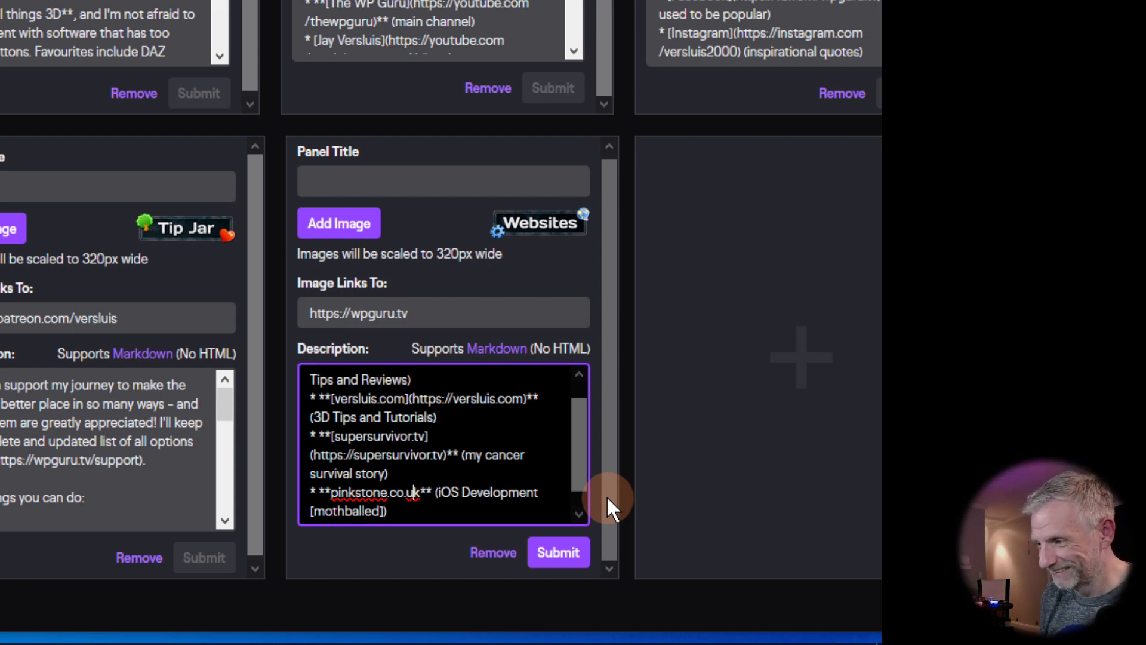
{"action": "type", "text": "["}
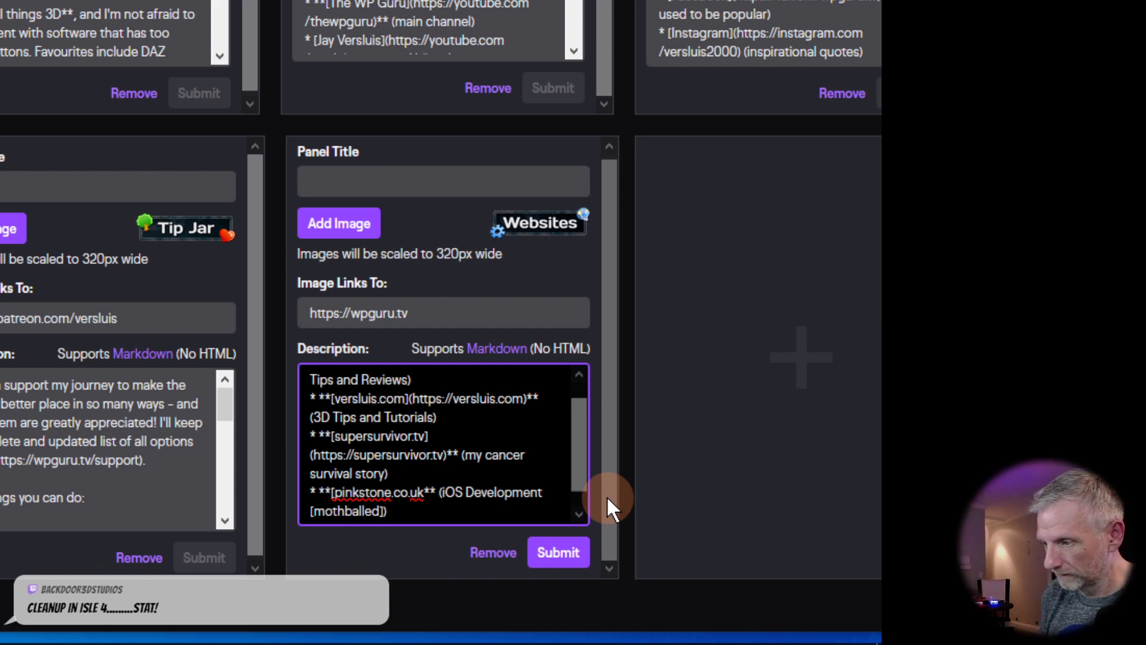
{"action": "type", "text": "]("}
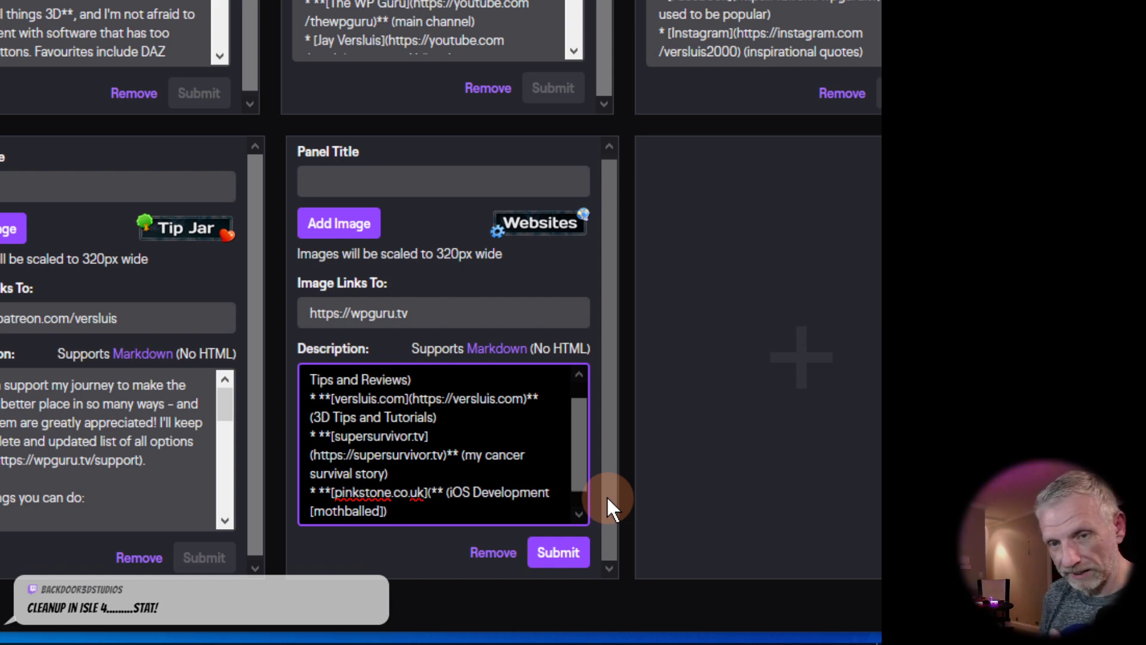
{"action": "type", "text": "h"}
{"action": "type", "text": "ttps://"}
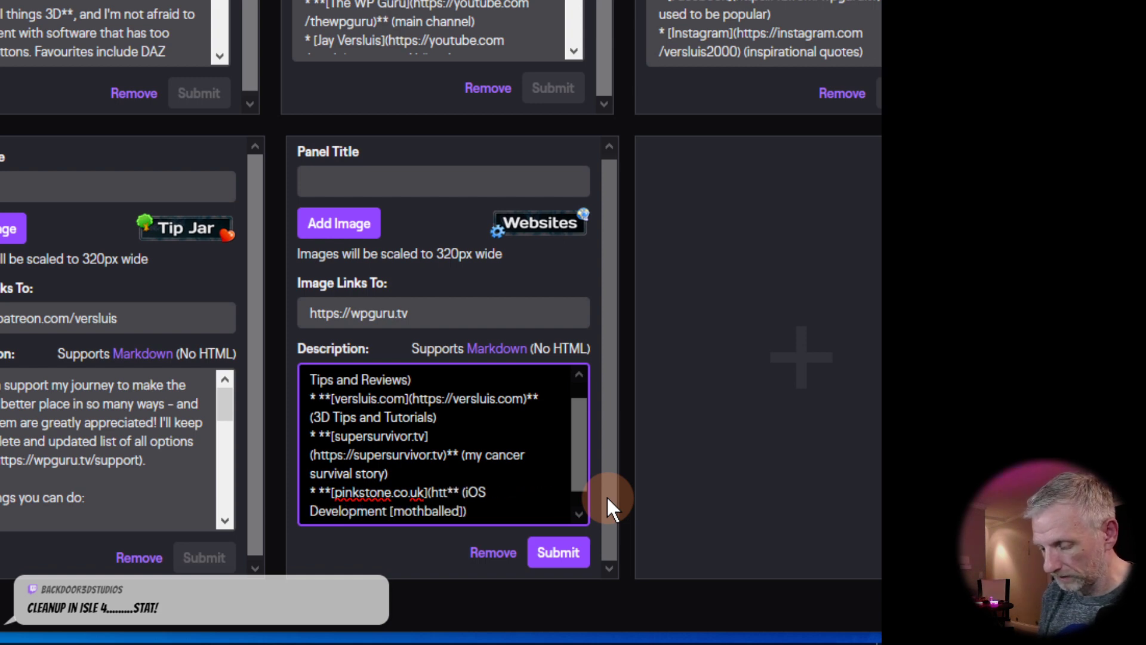
{"action": "type", "text": "pinkstone.co.u"}
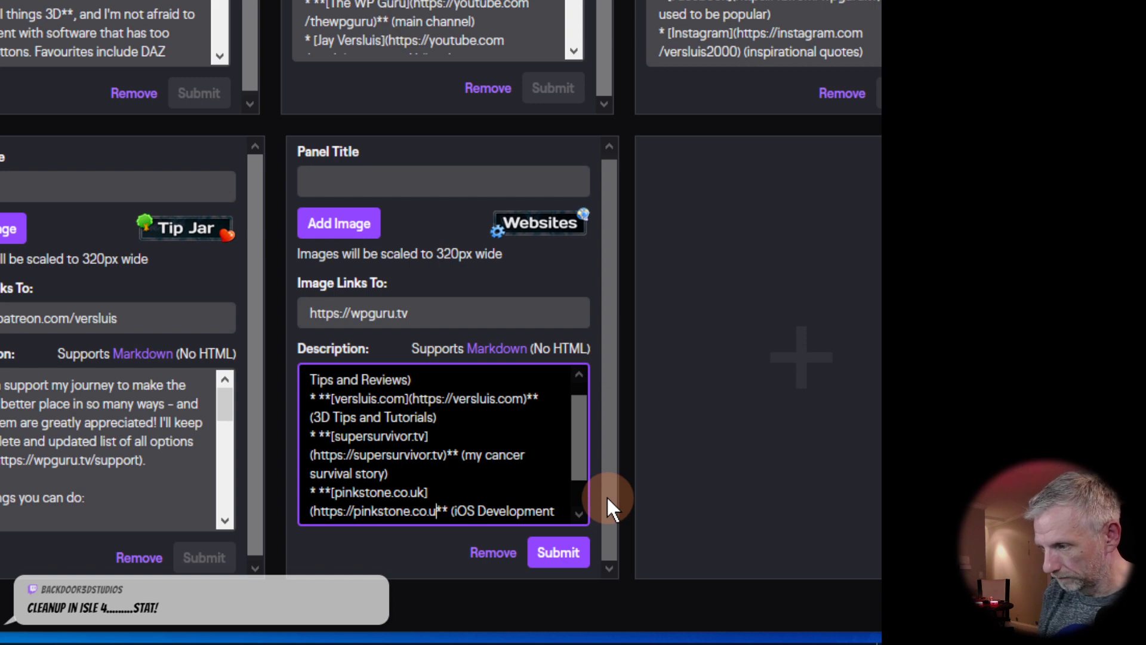
{"action": "type", "text": "k"}
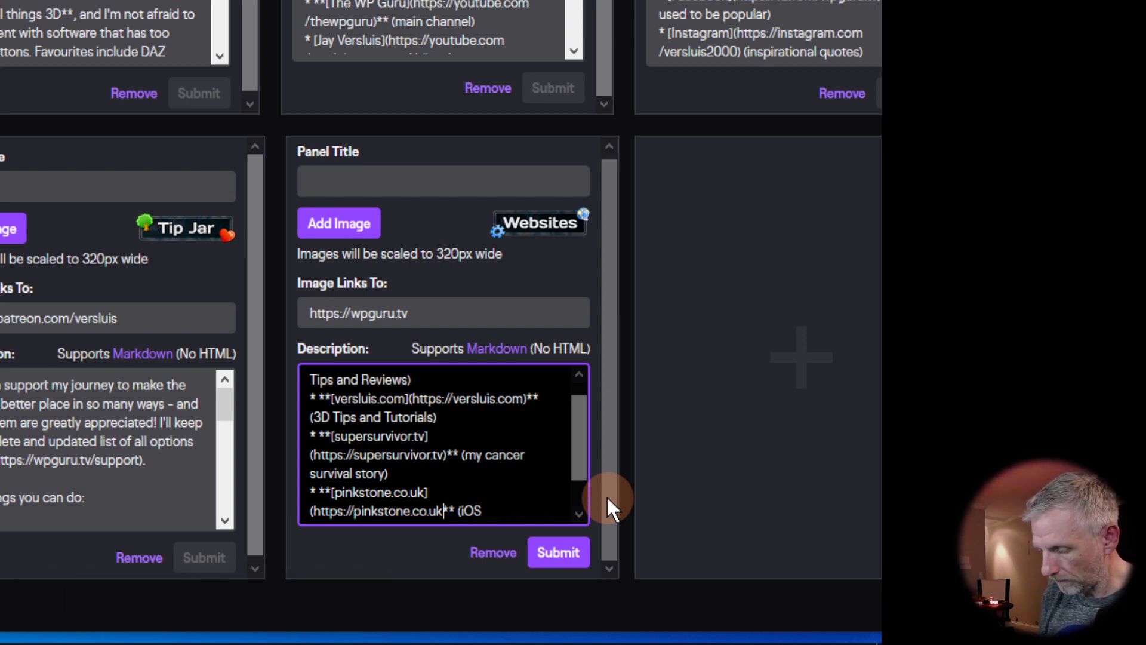
{"action": "type", "text": ")"}
{"action": "key", "text": "Down"}
{"action": "key", "text": "Down"}
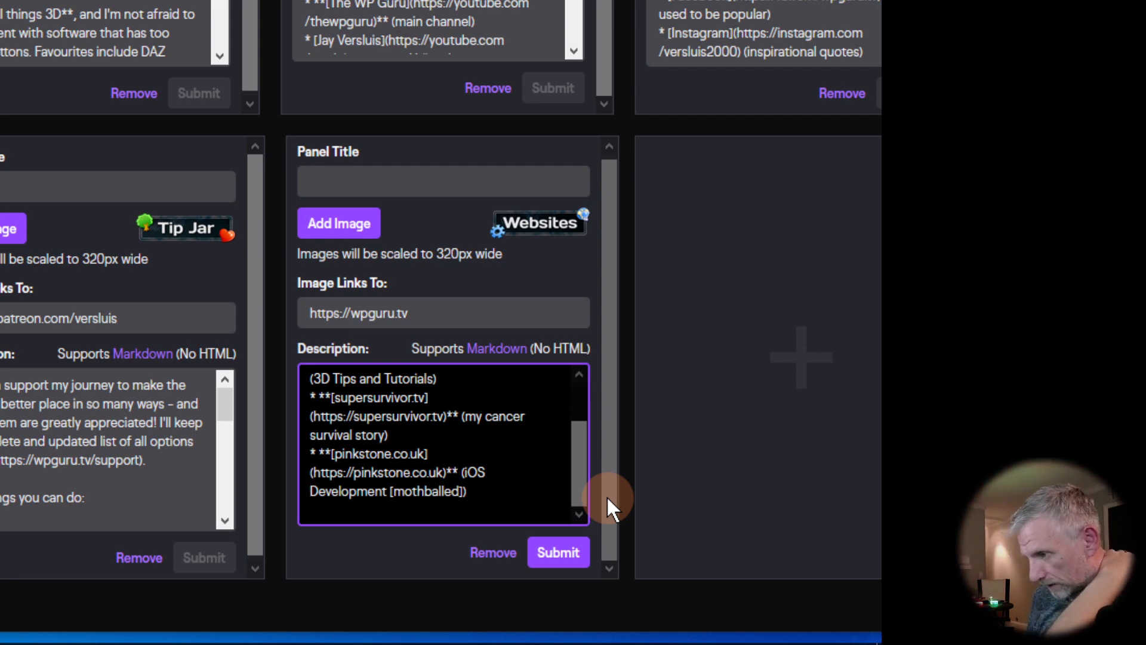
{"action": "left_click", "coordinate": [575, 545]}
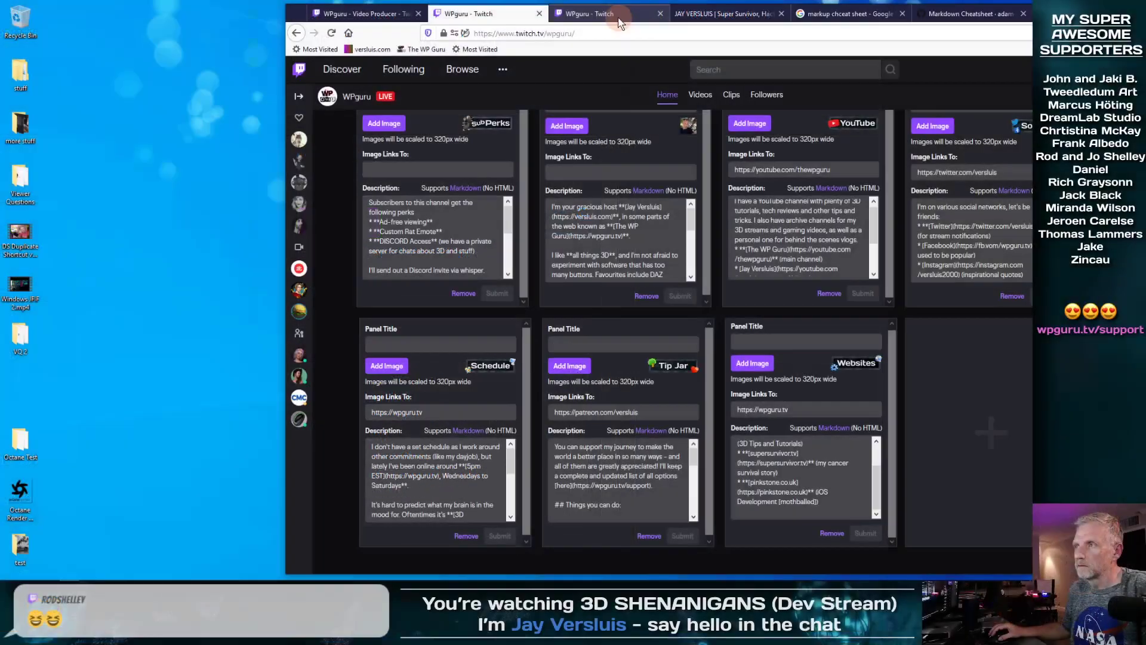
Step: Reload the public channel page, close the cheatsheet and Google tabs, and scroll to the Websites panel
{"action": "left_click", "coordinate": [619, 20]}
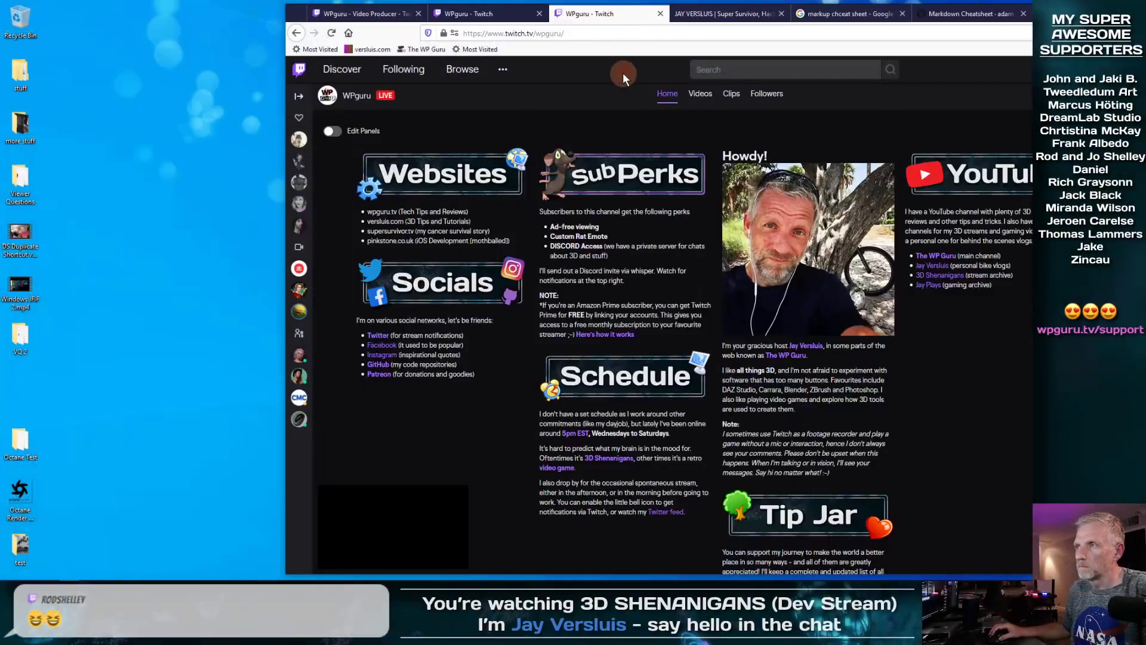
{"action": "left_click", "coordinate": [331, 33]}
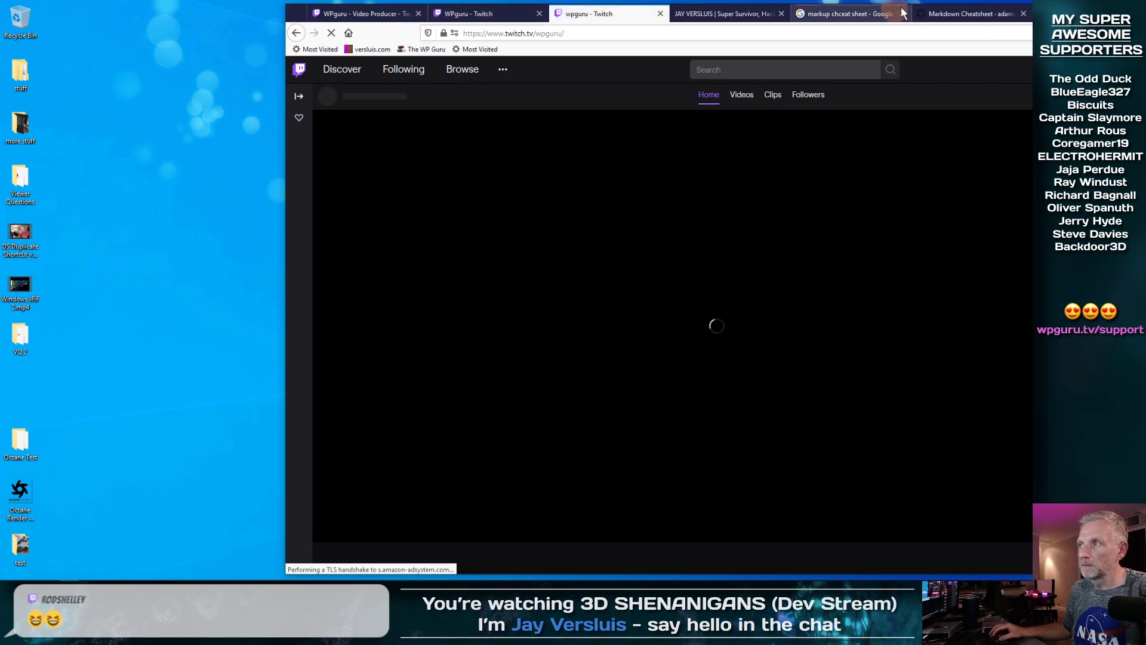
{"action": "left_click", "coordinate": [1023, 14]}
{"action": "left_click", "coordinate": [901, 15]}
{"action": "double_click", "coordinate": [895, 12]}
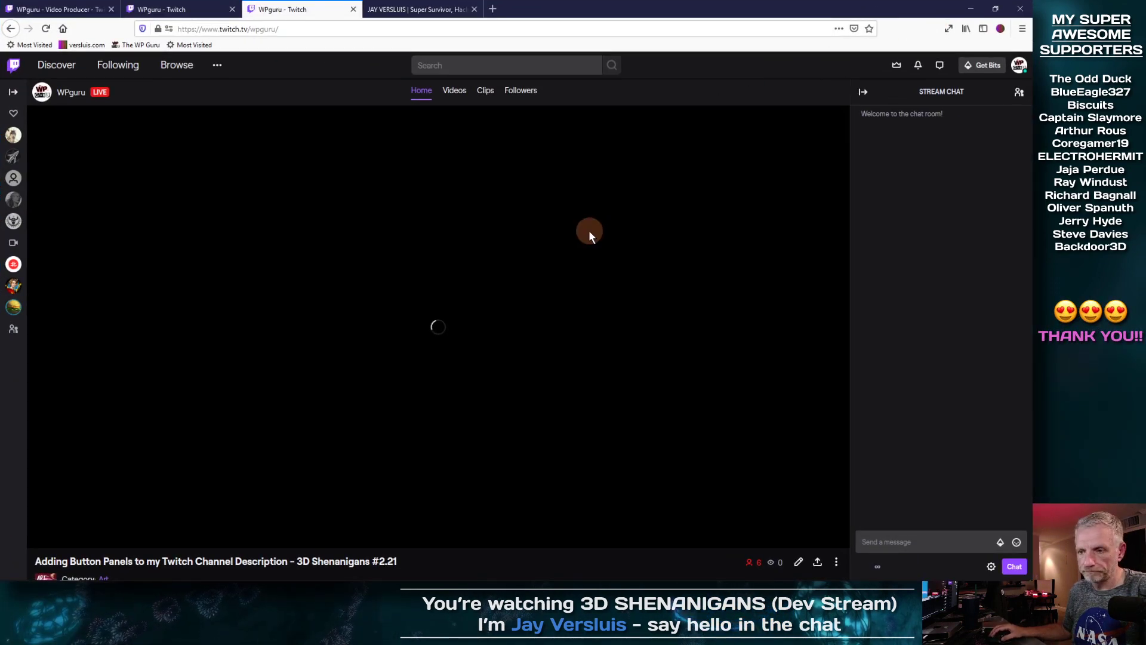
{"action": "scroll", "coordinate": [589, 233], "scroll_direction": "down", "scroll_amount": 8}
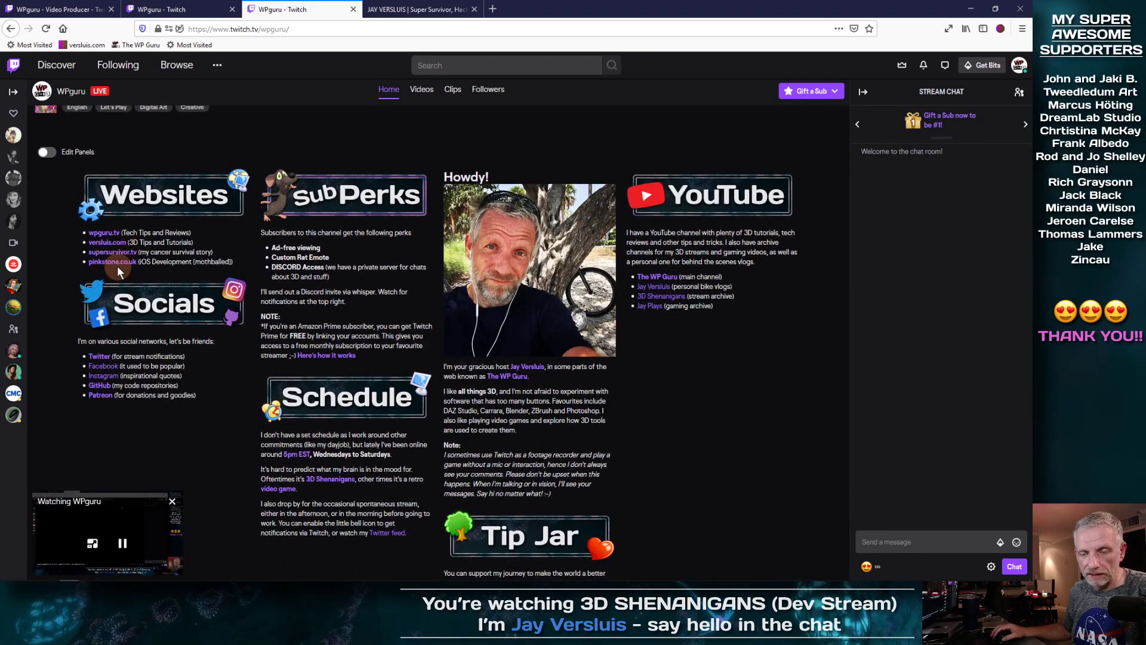
{"action": "scroll", "coordinate": [194, 241], "scroll_direction": "down", "scroll_amount": 1}
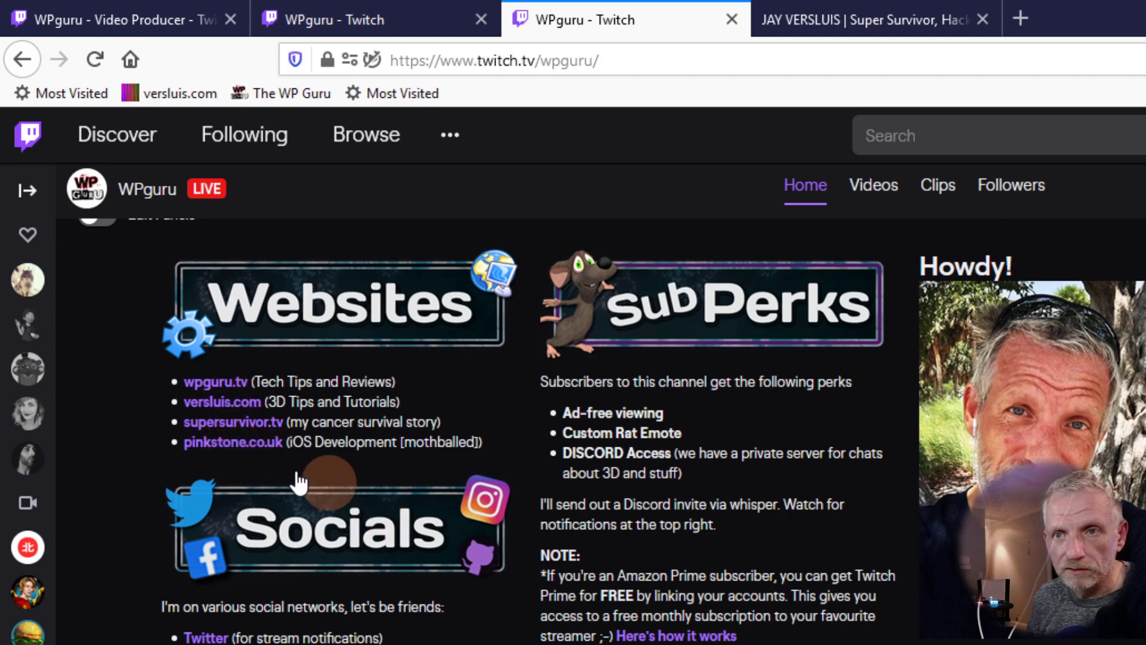
Step: Open wpguru.tv, versluis.com, supersurvivor.tv and pinkstone.co.uk in new tabs, then check and close WP Guru
{"action": "right_click", "coordinate": [211, 383]}
{"action": "left_click", "coordinate": [240, 391]}
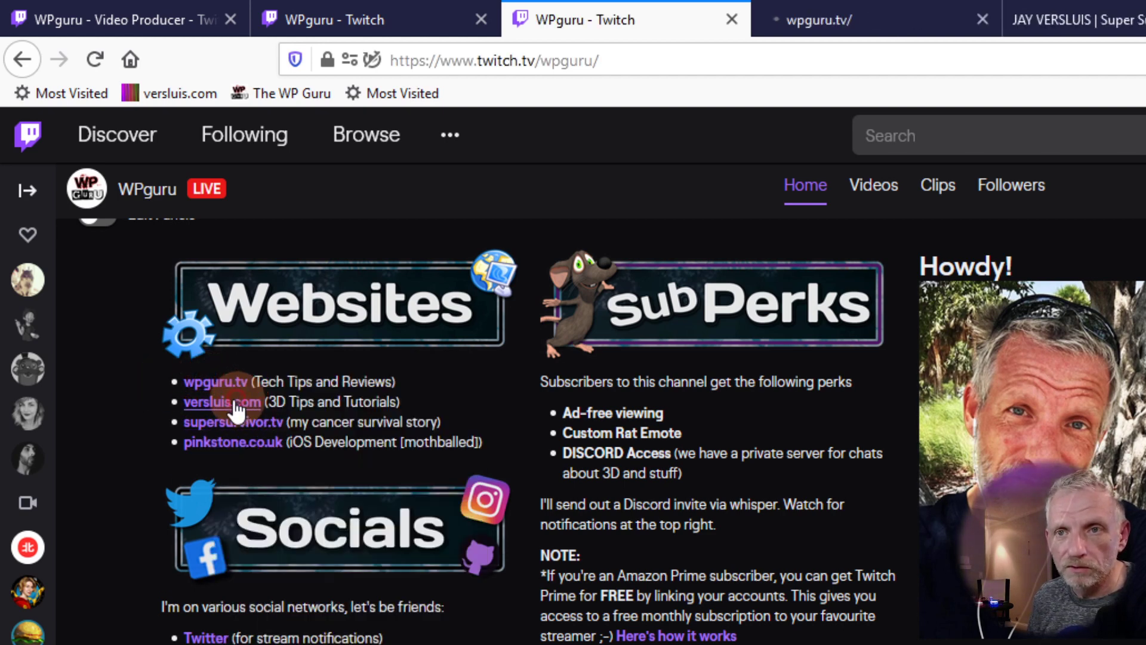
{"action": "right_click", "coordinate": [221, 406]}
{"action": "left_click", "coordinate": [251, 419]}
{"action": "right_click", "coordinate": [234, 423]}
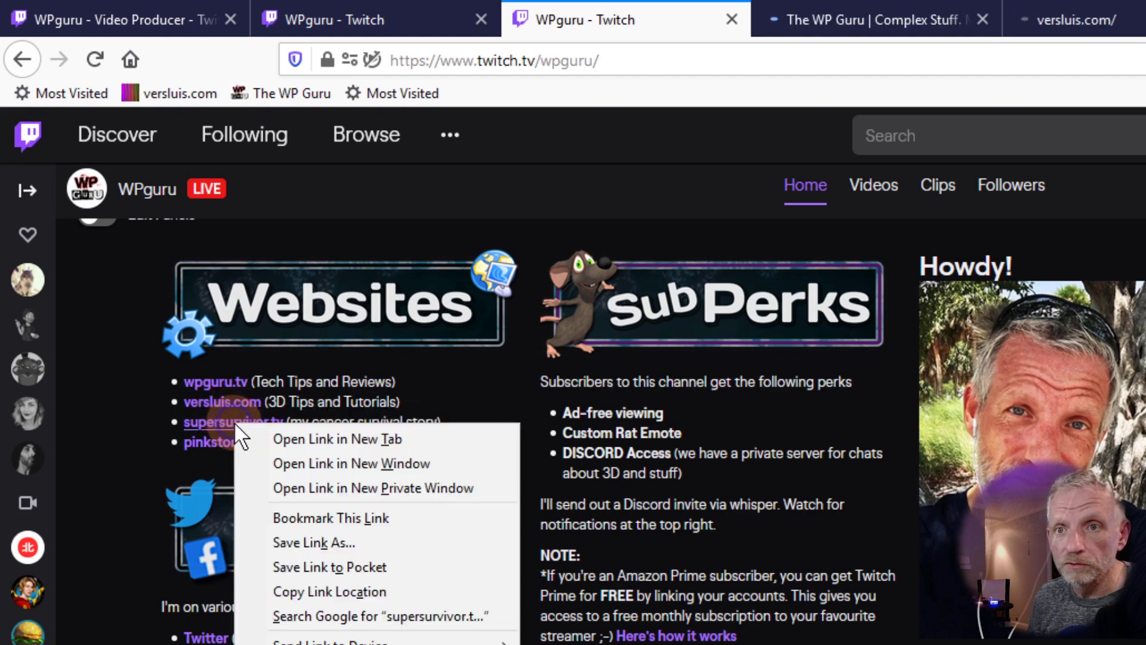
{"action": "left_click", "coordinate": [262, 437]}
{"action": "right_click", "coordinate": [257, 447]}
{"action": "left_click", "coordinate": [299, 389]}
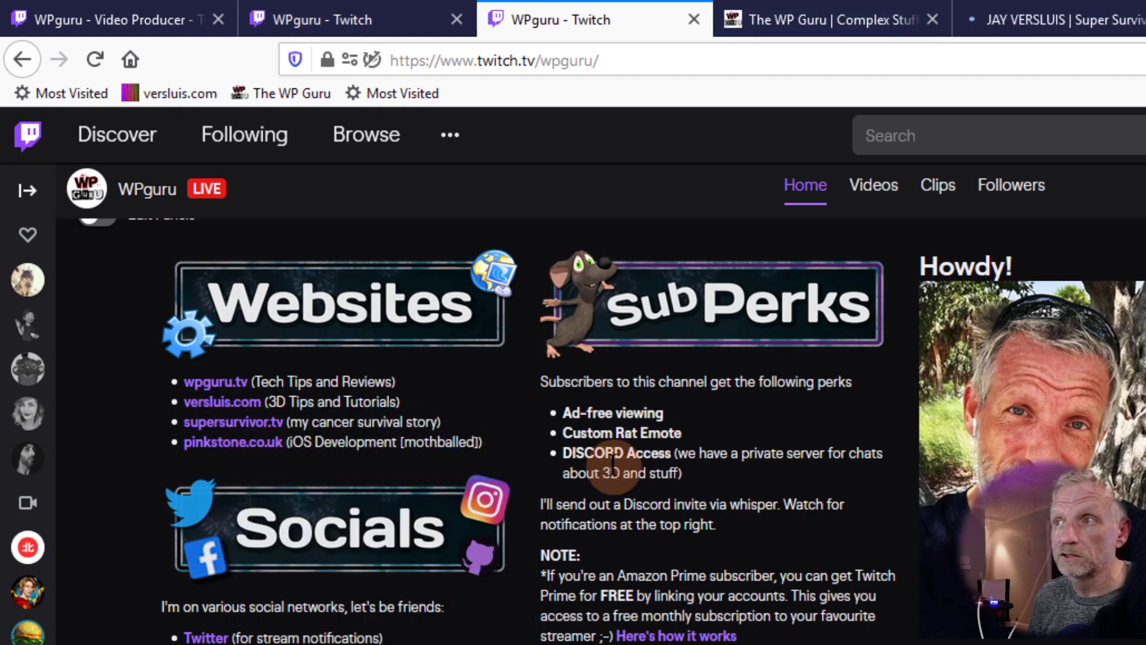
{"action": "left_click", "coordinate": [836, 27]}
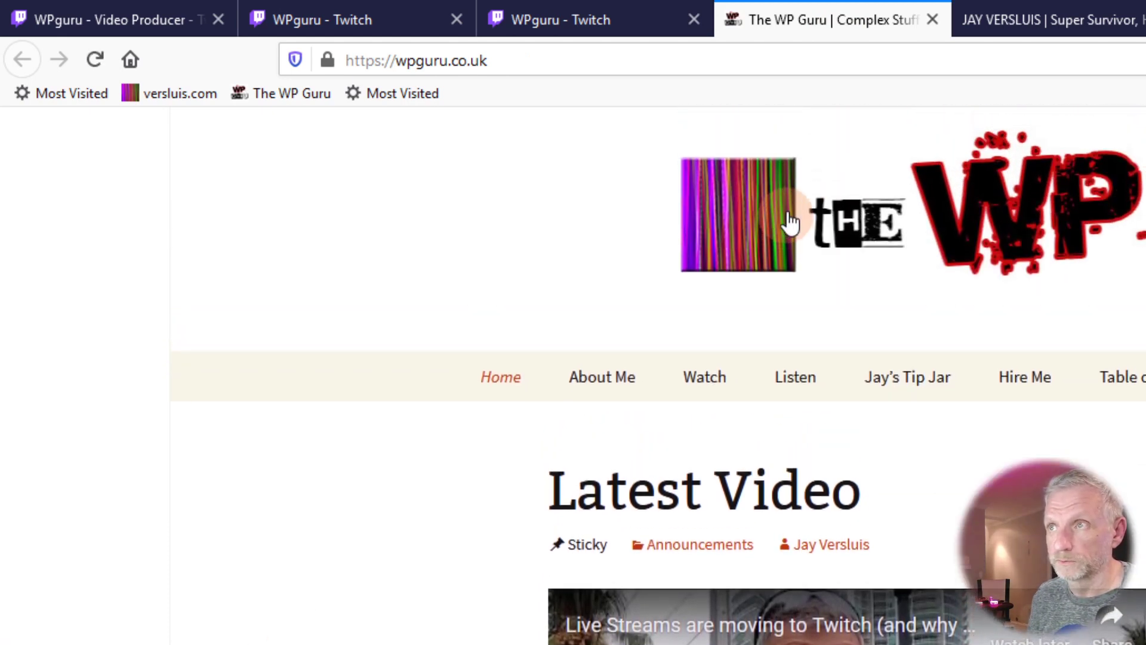
{"action": "left_click", "coordinate": [933, 20]}
Step: Look over the versluis.com page and close it
{"action": "scroll", "coordinate": [657, 358], "scroll_direction": "down", "scroll_amount": 5}
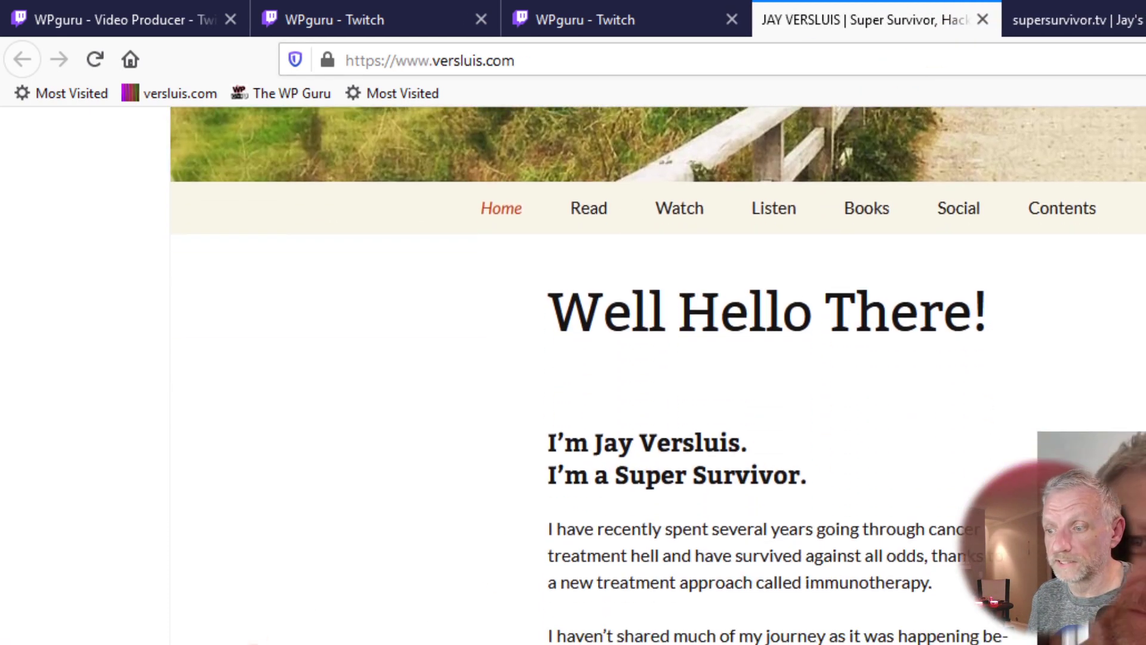
{"action": "scroll", "coordinate": [471, 574], "scroll_direction": "up", "scroll_amount": 5}
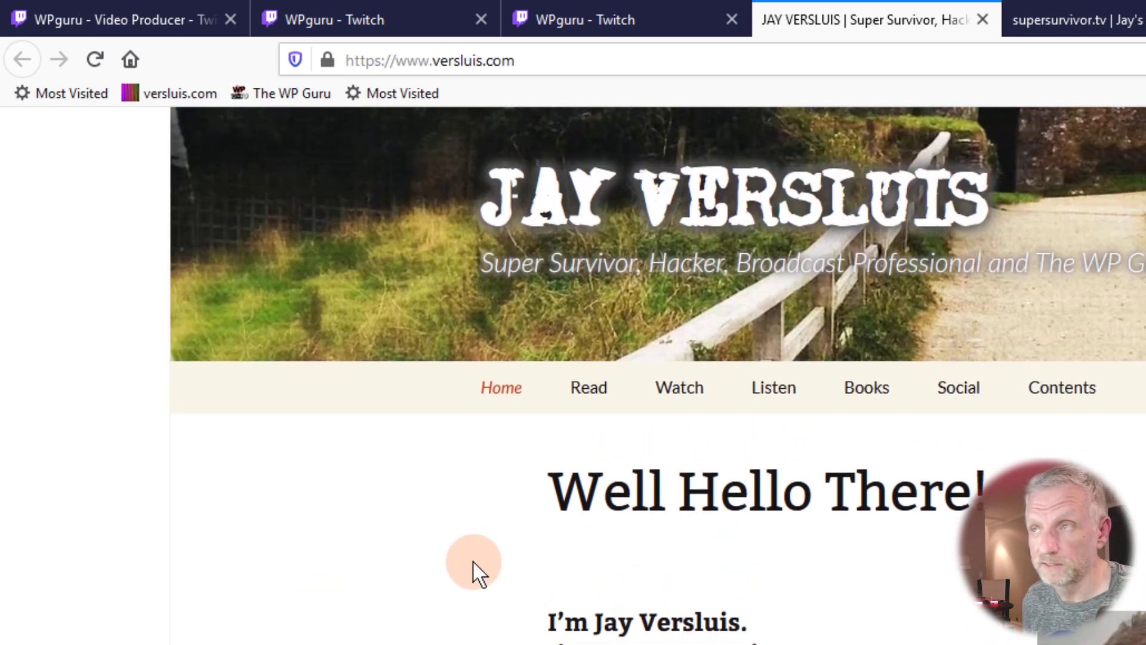
{"action": "left_click", "coordinate": [982, 20]}
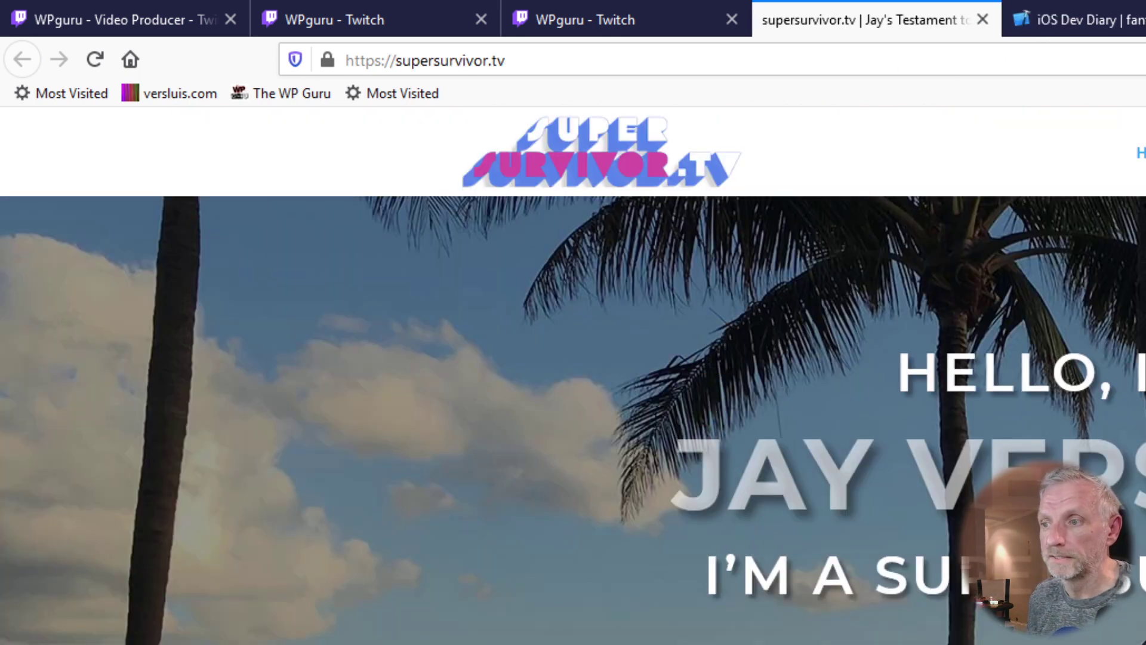
Step: Scroll through the supersurvivor.tv page to check it, then close it
{"action": "scroll", "coordinate": [573, 377], "scroll_direction": "down", "scroll_amount": 3}
{"action": "scroll", "coordinate": [573, 377], "scroll_direction": "up", "scroll_amount": 3}
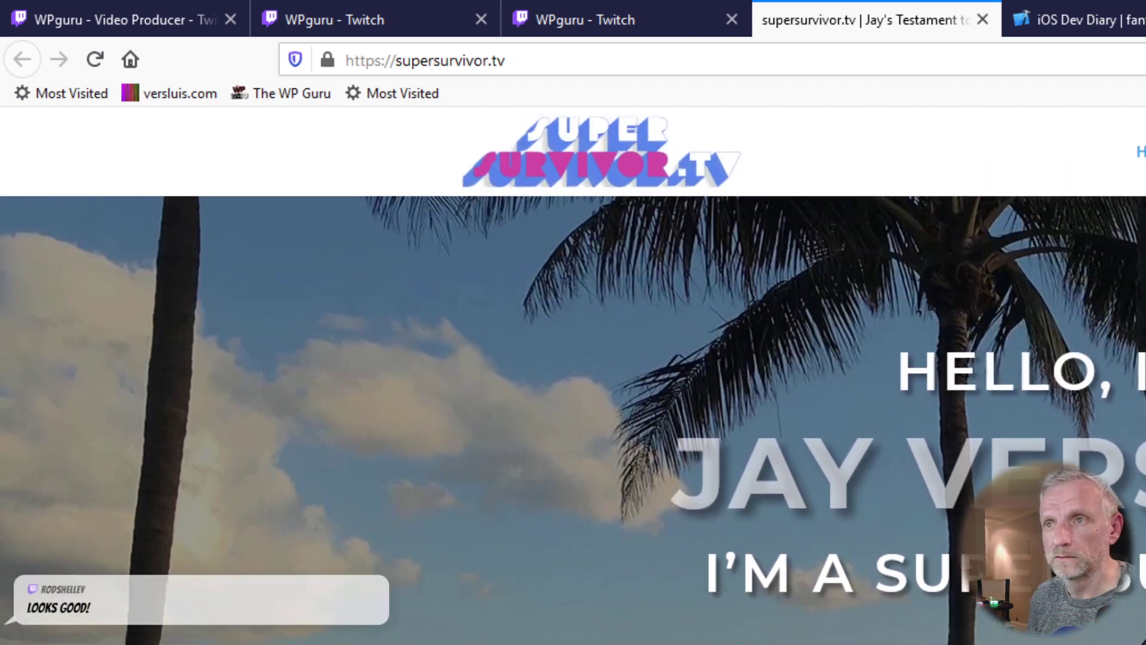
{"action": "scroll", "coordinate": [561, 549], "scroll_direction": "down", "scroll_amount": 6}
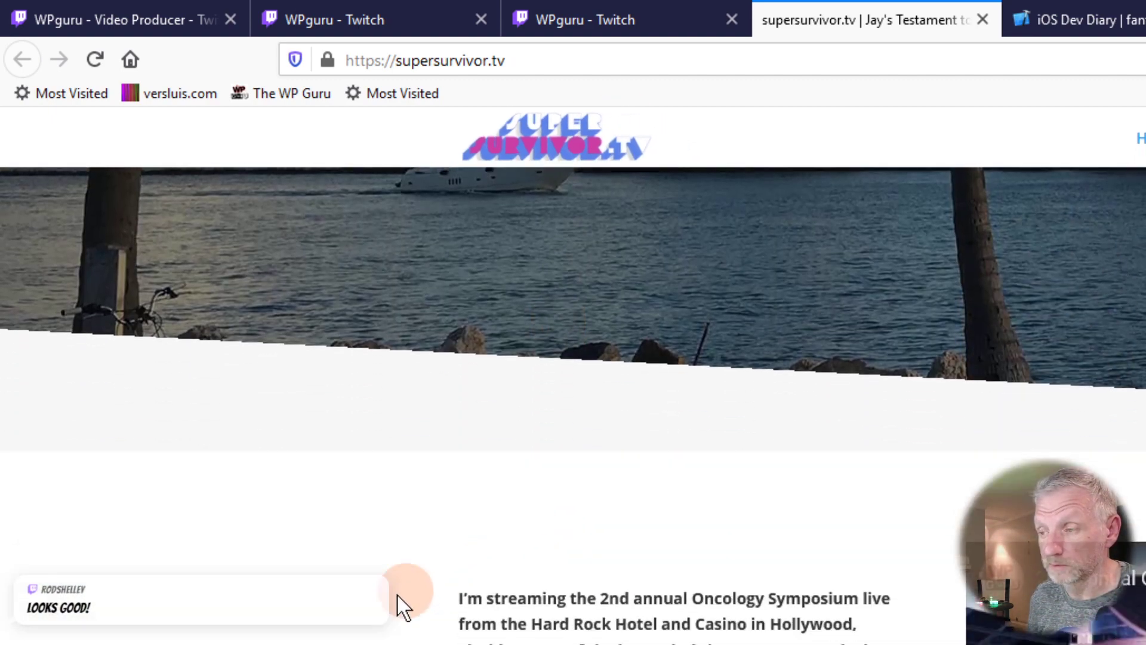
{"action": "scroll", "coordinate": [392, 599], "scroll_direction": "down", "scroll_amount": 10}
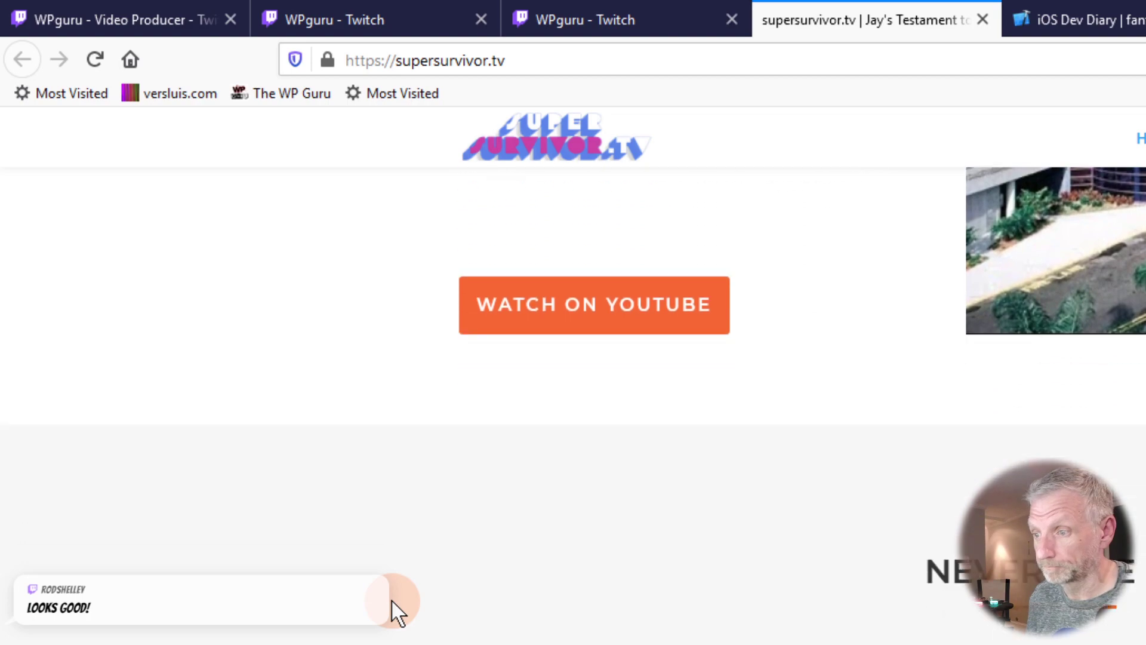
{"action": "scroll", "coordinate": [392, 600], "scroll_direction": "down", "scroll_amount": 8}
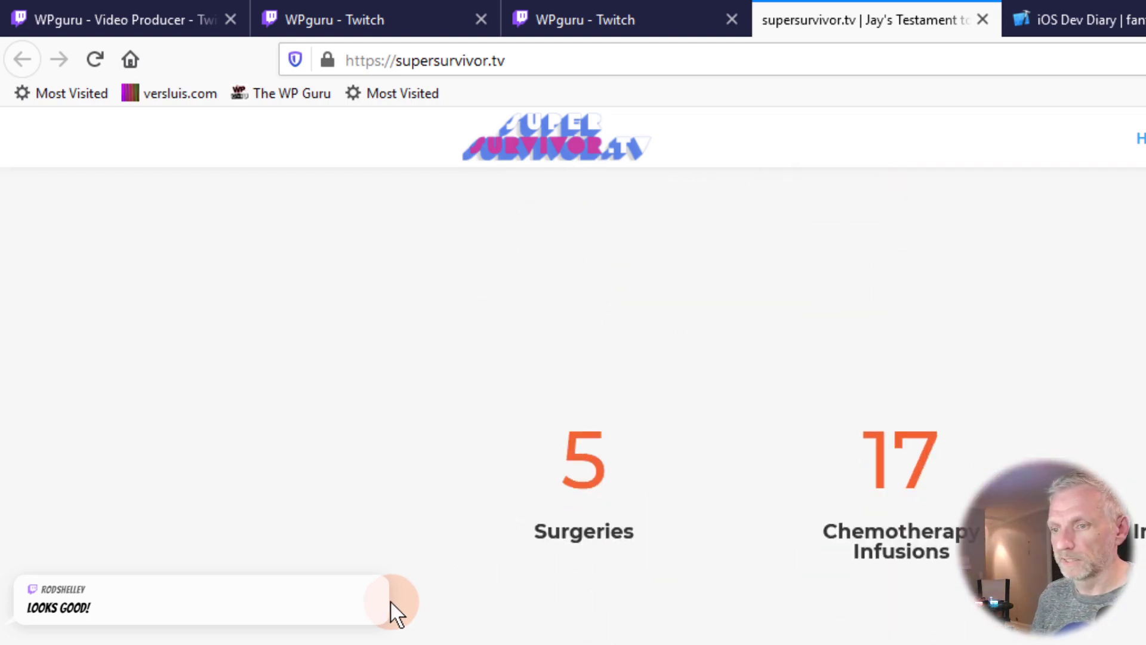
{"action": "scroll", "coordinate": [391, 602], "scroll_direction": "down", "scroll_amount": 8}
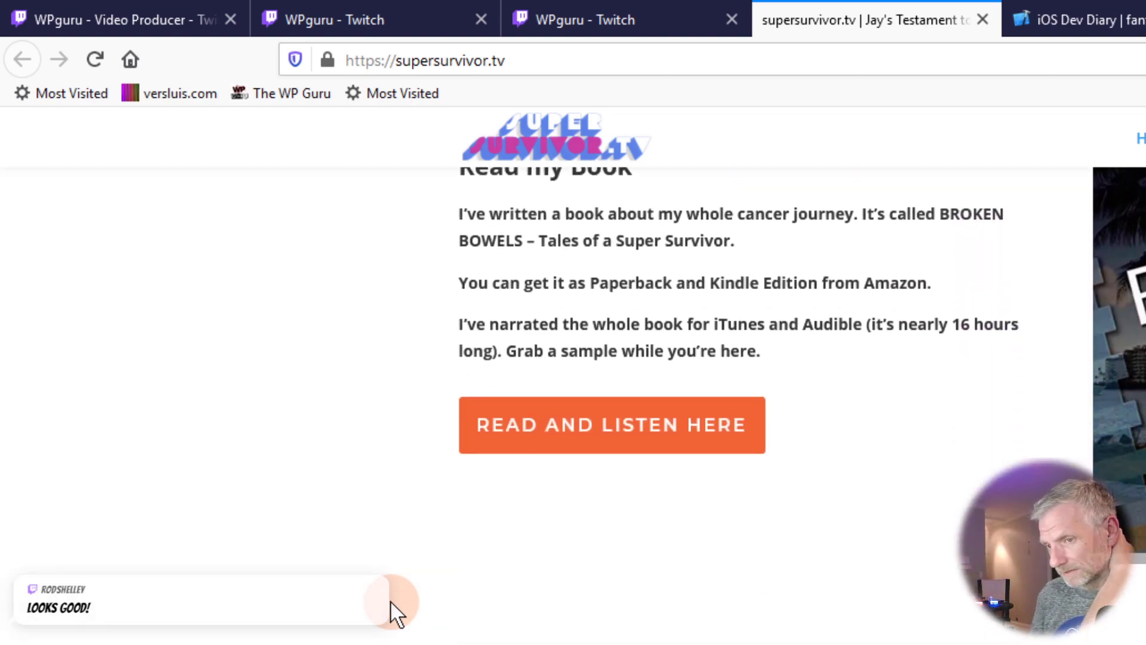
{"action": "scroll", "coordinate": [388, 606], "scroll_direction": "down", "scroll_amount": 10}
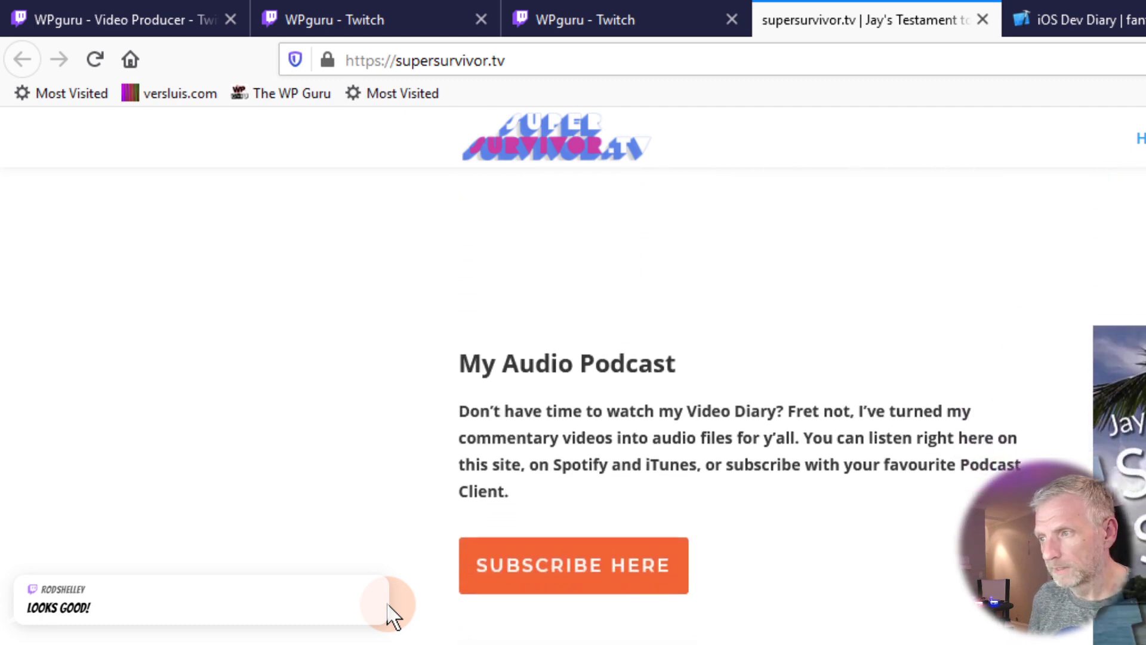
{"action": "scroll", "coordinate": [384, 609], "scroll_direction": "down", "scroll_amount": 10}
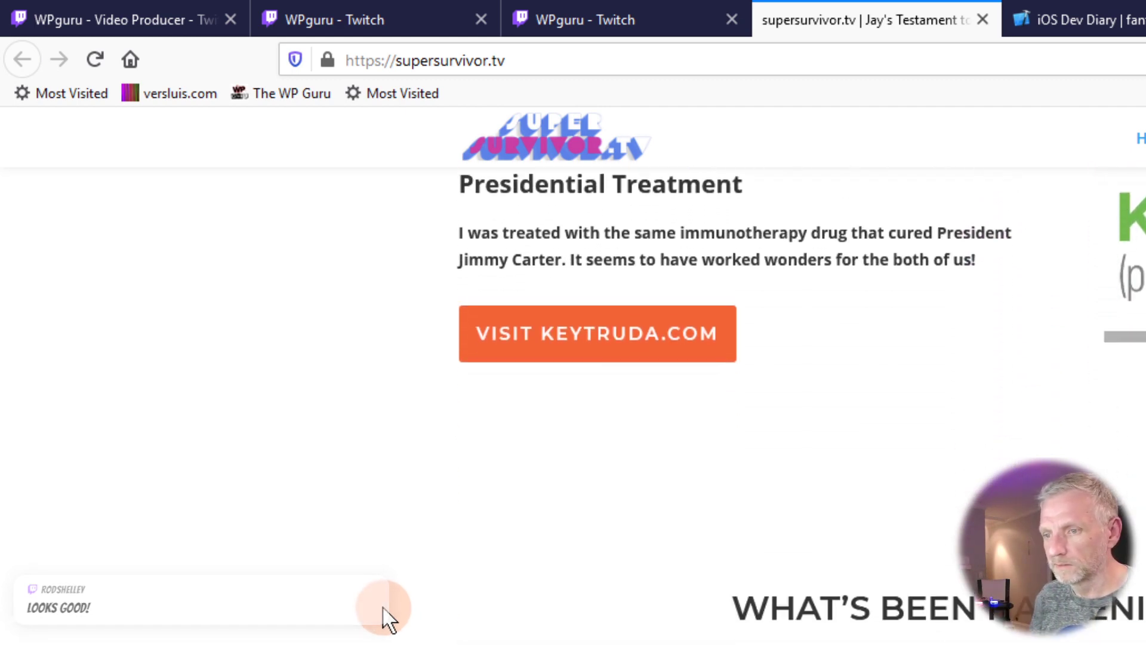
{"action": "scroll", "coordinate": [382, 606], "scroll_direction": "down", "scroll_amount": 8}
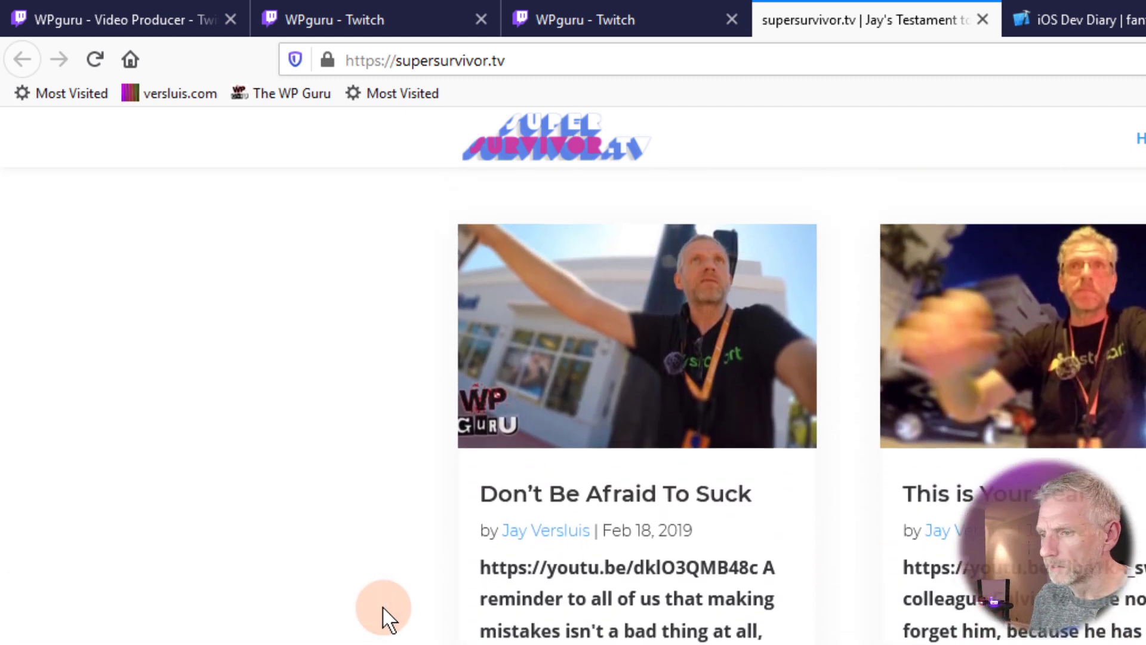
{"action": "scroll", "coordinate": [382, 605], "scroll_direction": "down", "scroll_amount": 10}
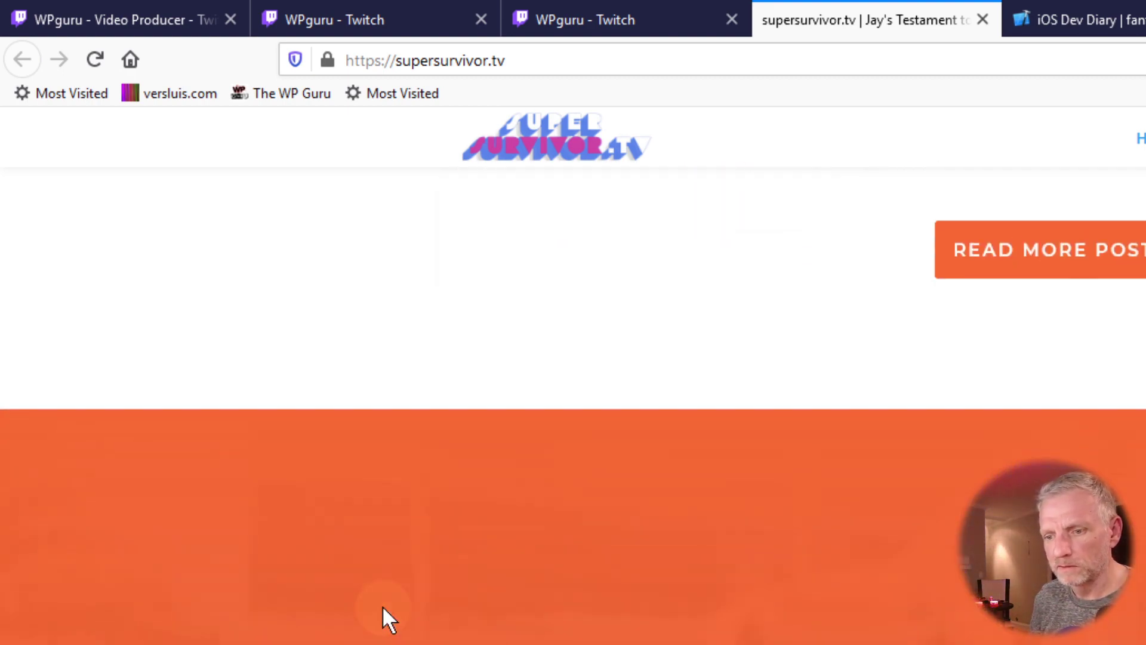
{"action": "scroll", "coordinate": [382, 605], "scroll_direction": "up", "scroll_amount": 20}
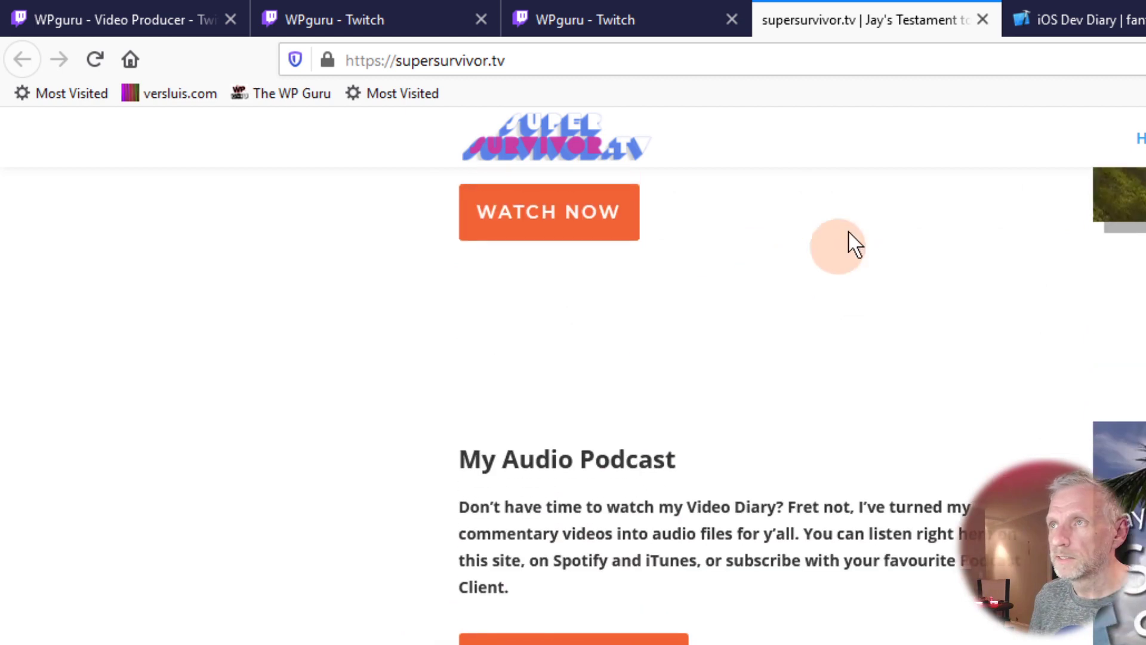
{"action": "left_click", "coordinate": [984, 21]}
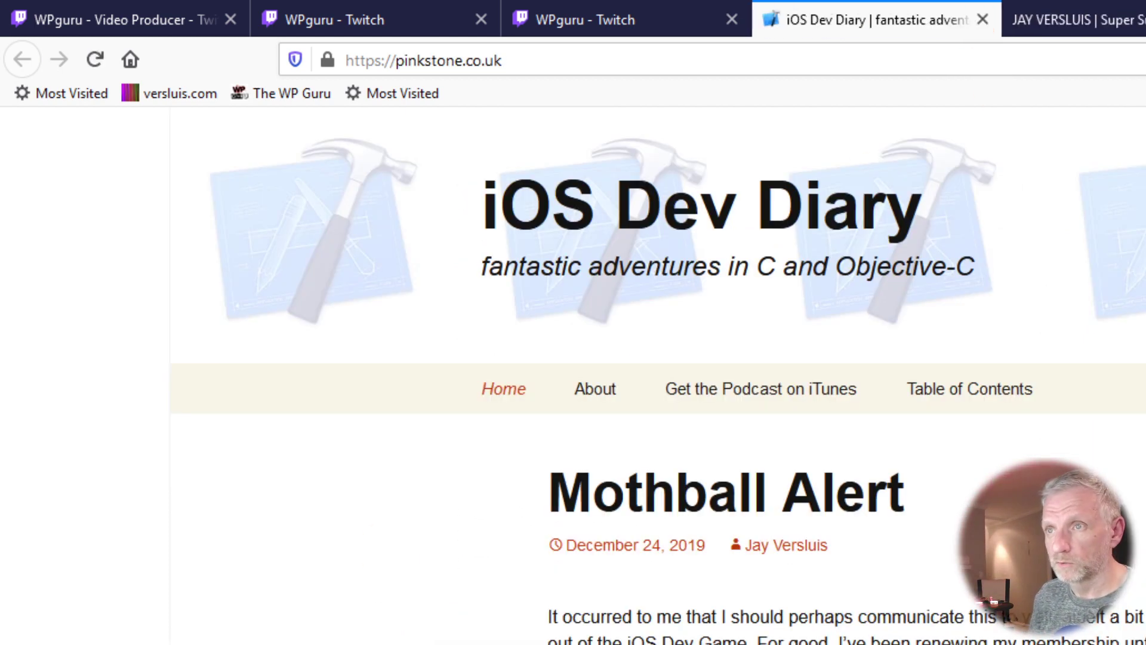
Step: Check the pinkstone.co.uk blog page and close the remaining checked tabs
{"action": "scroll", "coordinate": [657, 376], "scroll_direction": "down", "scroll_amount": 15}
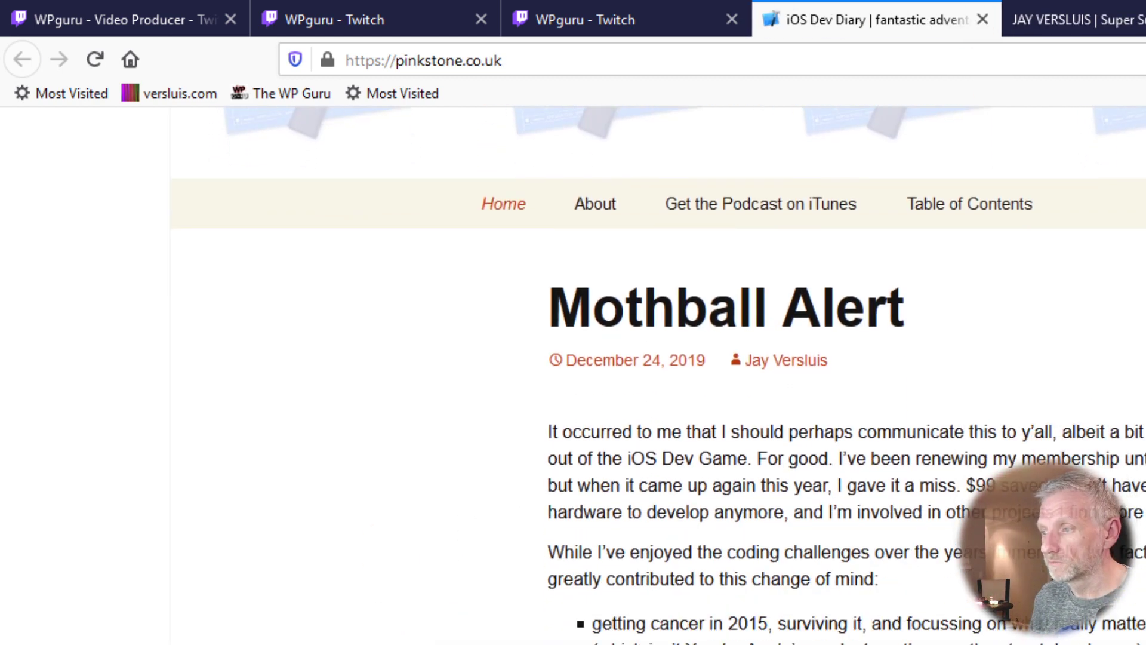
{"action": "scroll", "coordinate": [936, 641], "scroll_direction": "down", "scroll_amount": 3}
{"action": "scroll", "coordinate": [935, 640], "scroll_direction": "up", "scroll_amount": 3}
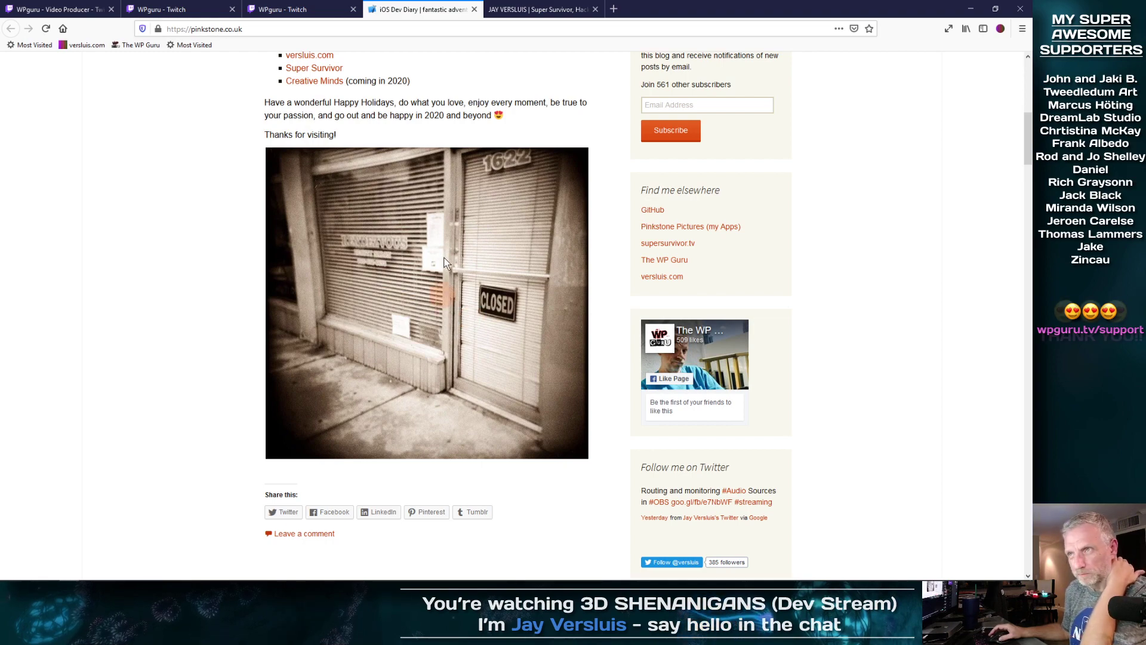
{"action": "left_click", "coordinate": [474, 9]}
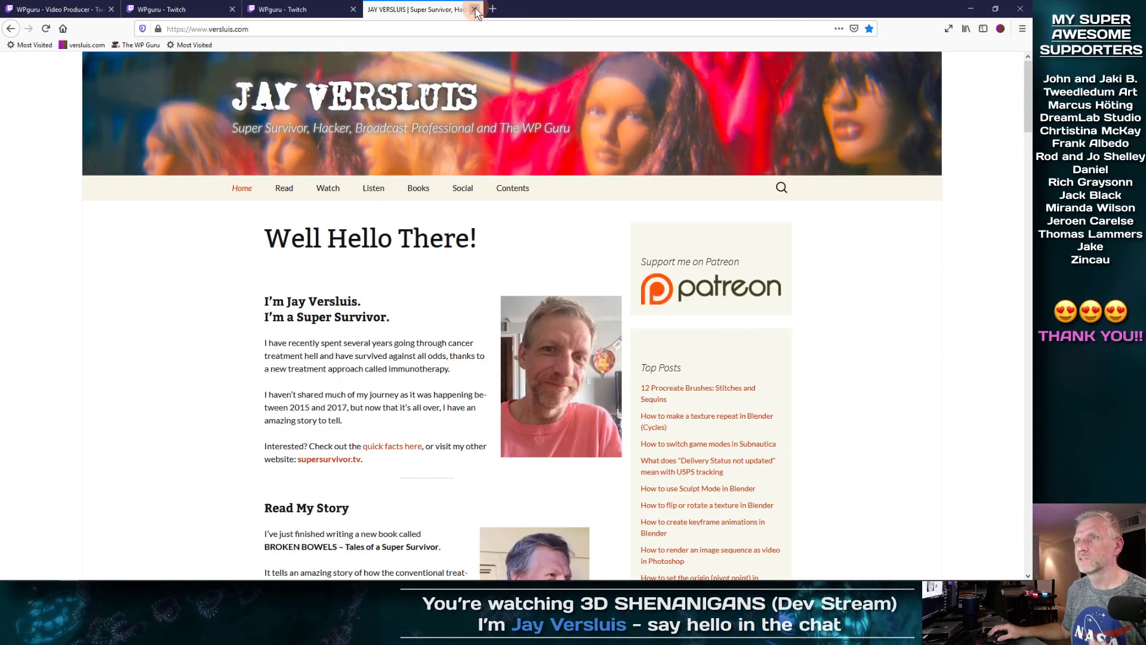
{"action": "left_click", "coordinate": [475, 9]}
{"action": "right_click", "coordinate": [126, 205]}
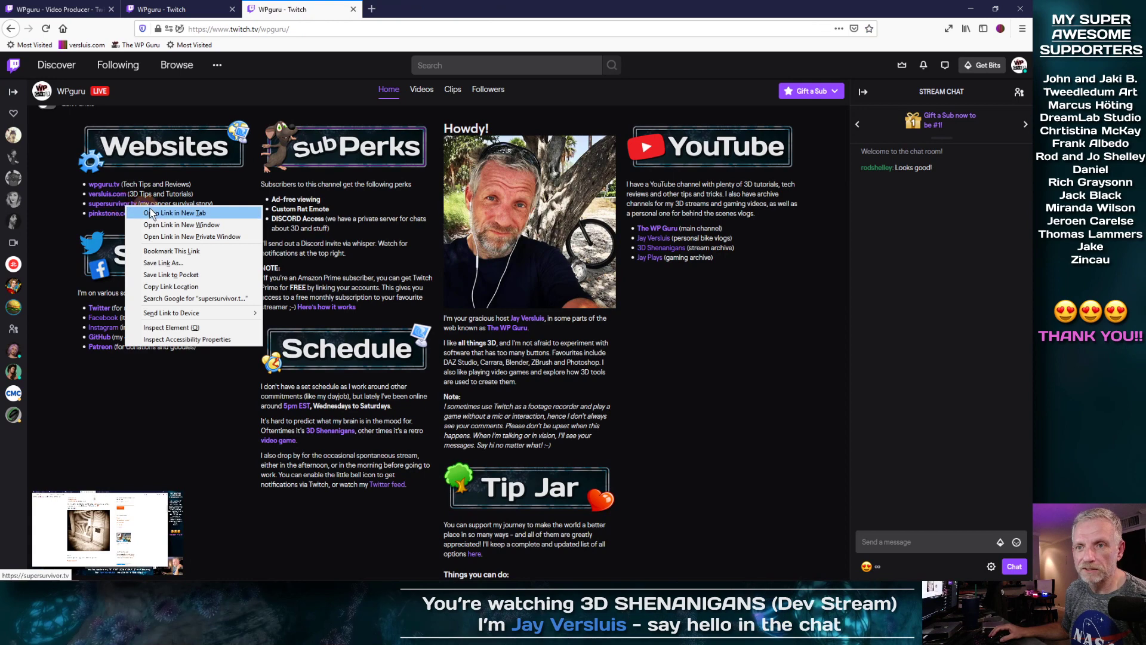
{"action": "left_click", "coordinate": [151, 213]}
{"action": "left_click", "coordinate": [418, 9]}
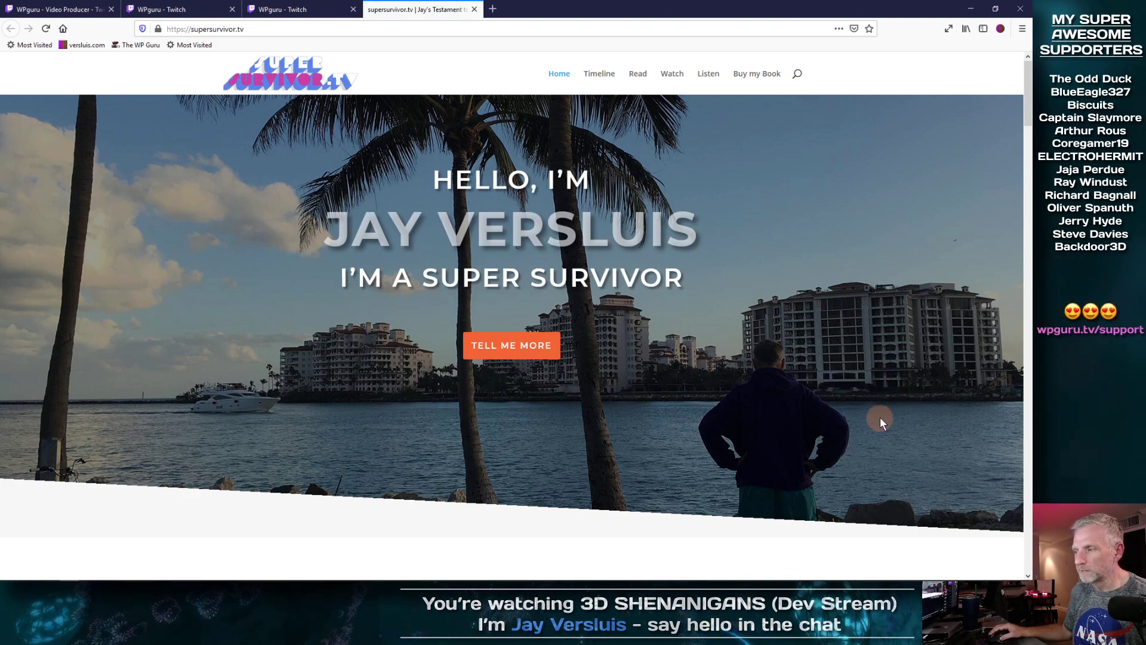
{"action": "scroll", "coordinate": [881, 414], "scroll_direction": "down", "scroll_amount": 1}
{"action": "scroll", "coordinate": [882, 416], "scroll_direction": "down", "scroll_amount": 4}
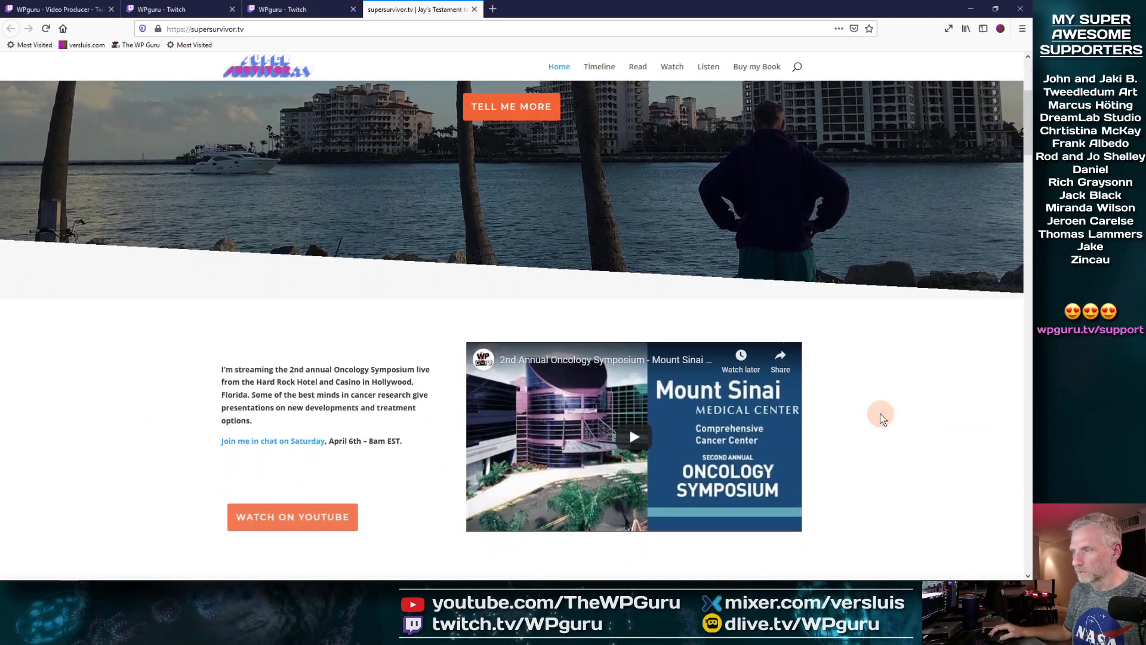
{"action": "scroll", "coordinate": [881, 416], "scroll_direction": "down", "scroll_amount": 5}
{"action": "scroll", "coordinate": [882, 416], "scroll_direction": "down", "scroll_amount": 5}
{"action": "scroll", "coordinate": [881, 415], "scroll_direction": "down", "scroll_amount": 7}
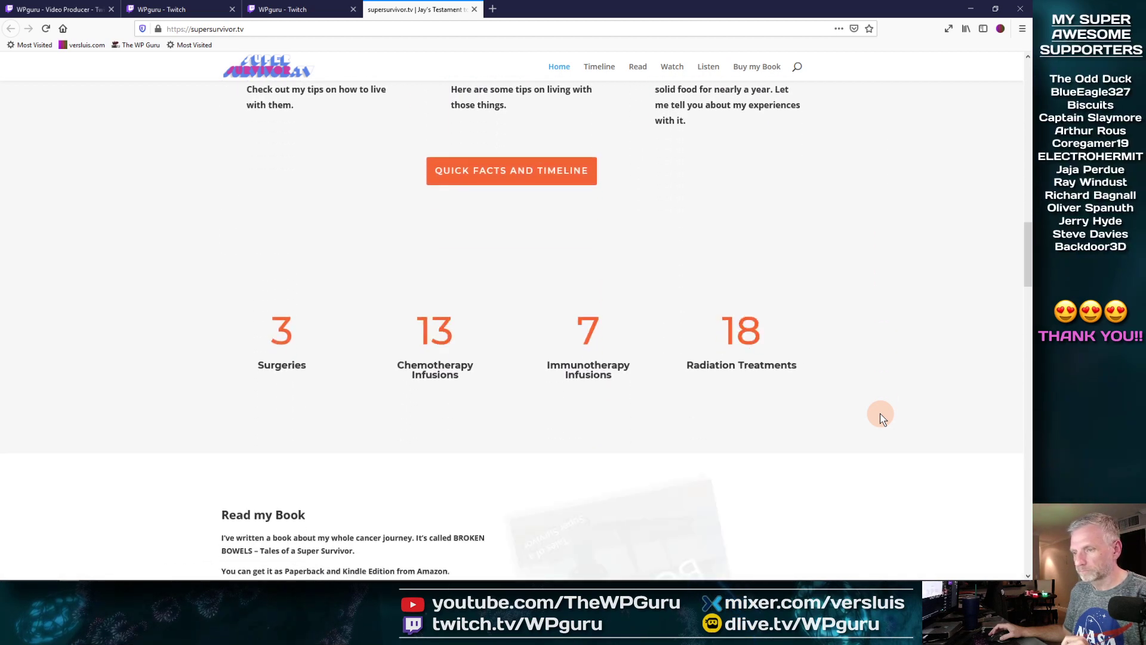
{"action": "scroll", "coordinate": [880, 413], "scroll_direction": "down", "scroll_amount": 2}
{"action": "scroll", "coordinate": [905, 346], "scroll_direction": "down", "scroll_amount": 5}
{"action": "scroll", "coordinate": [905, 346], "scroll_direction": "down", "scroll_amount": 5}
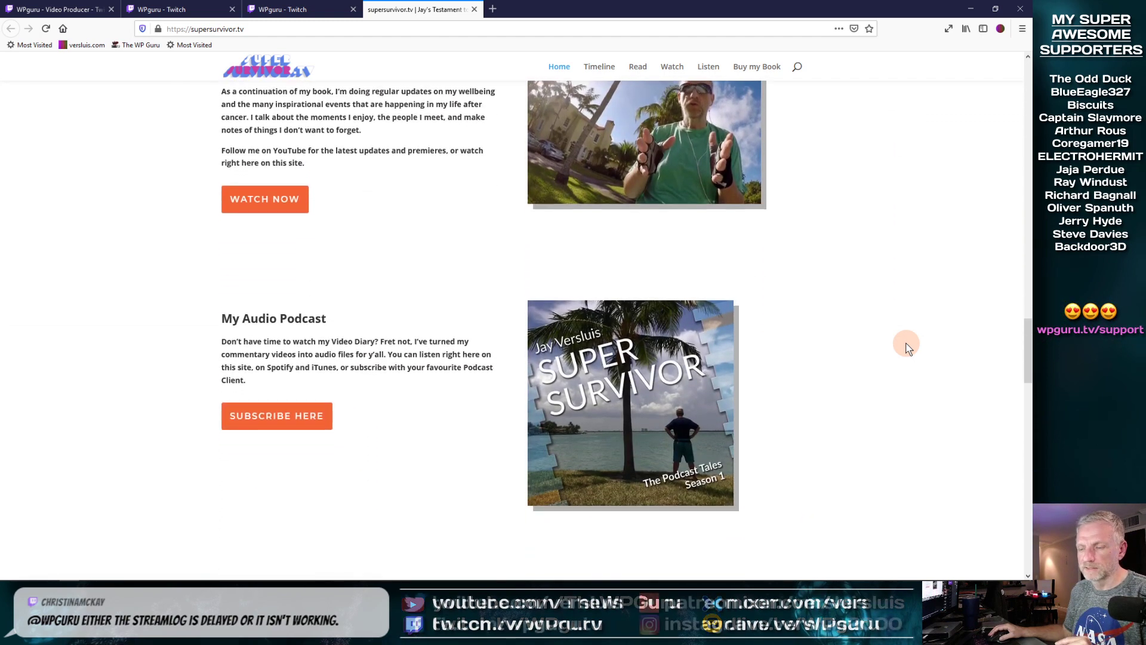
{"action": "scroll", "coordinate": [906, 346], "scroll_direction": "down", "scroll_amount": 5}
{"action": "scroll", "coordinate": [906, 346], "scroll_direction": "down", "scroll_amount": 5}
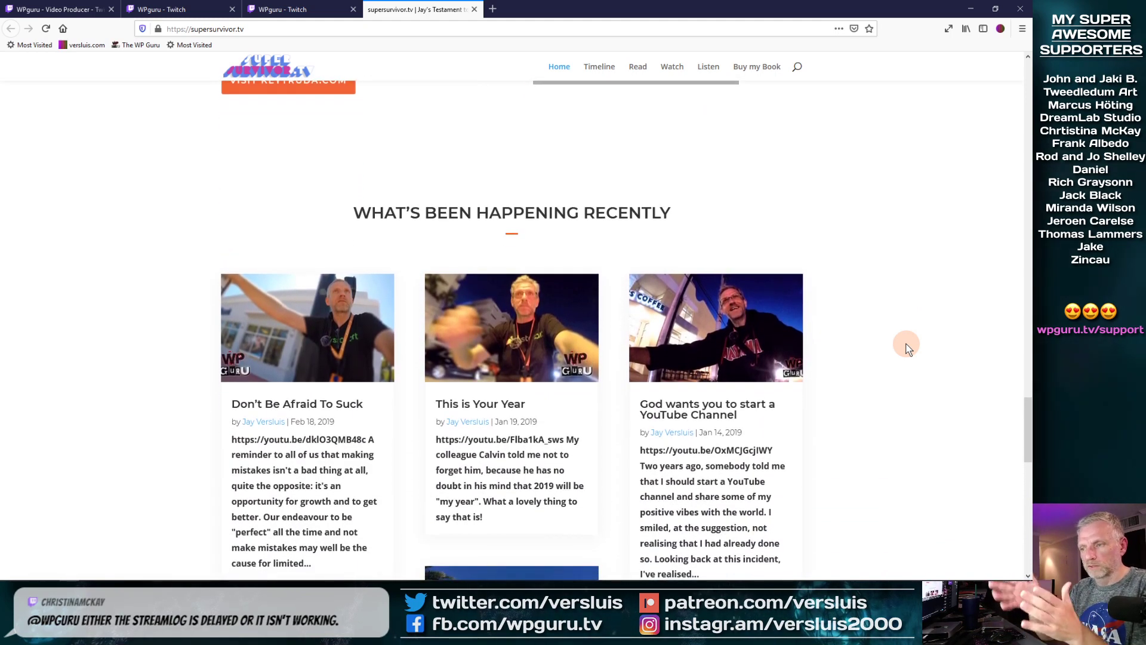
{"action": "scroll", "coordinate": [906, 346], "scroll_direction": "down", "scroll_amount": 5}
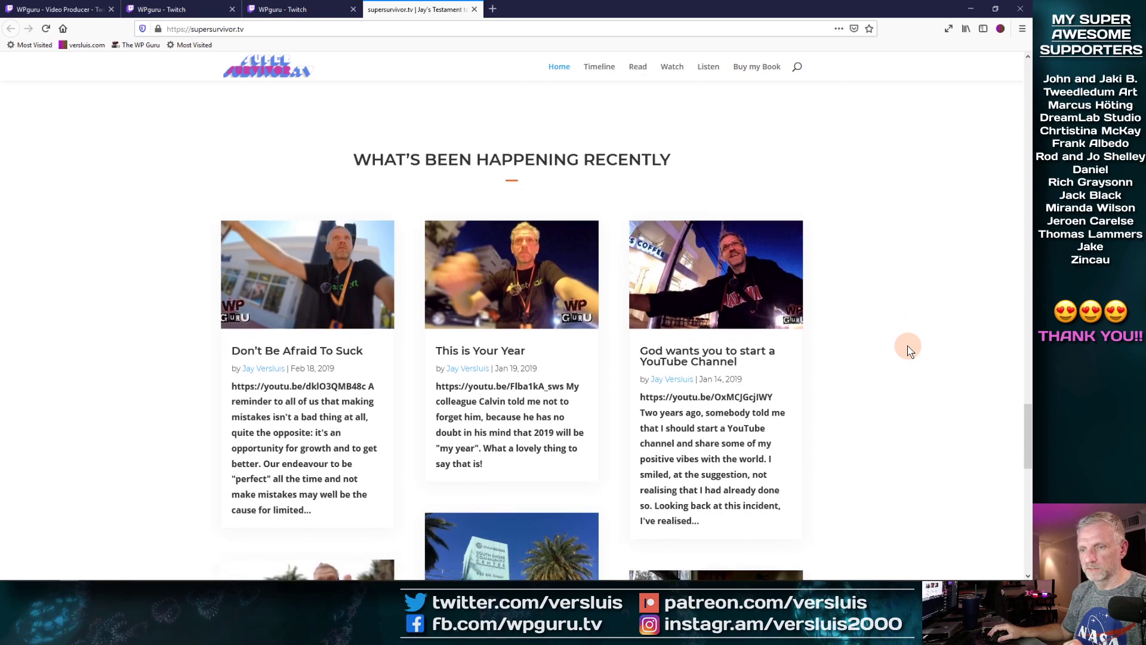
{"action": "scroll", "coordinate": [908, 347], "scroll_direction": "down", "scroll_amount": 8}
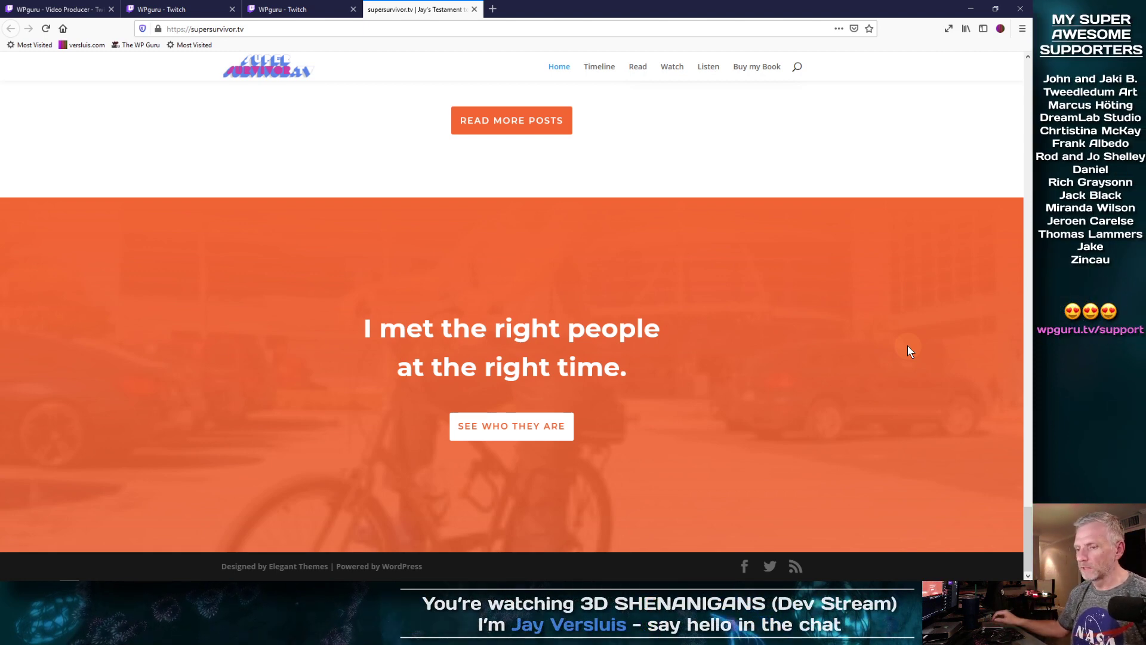
{"action": "scroll", "coordinate": [908, 346], "scroll_direction": "up", "scroll_amount": 20}
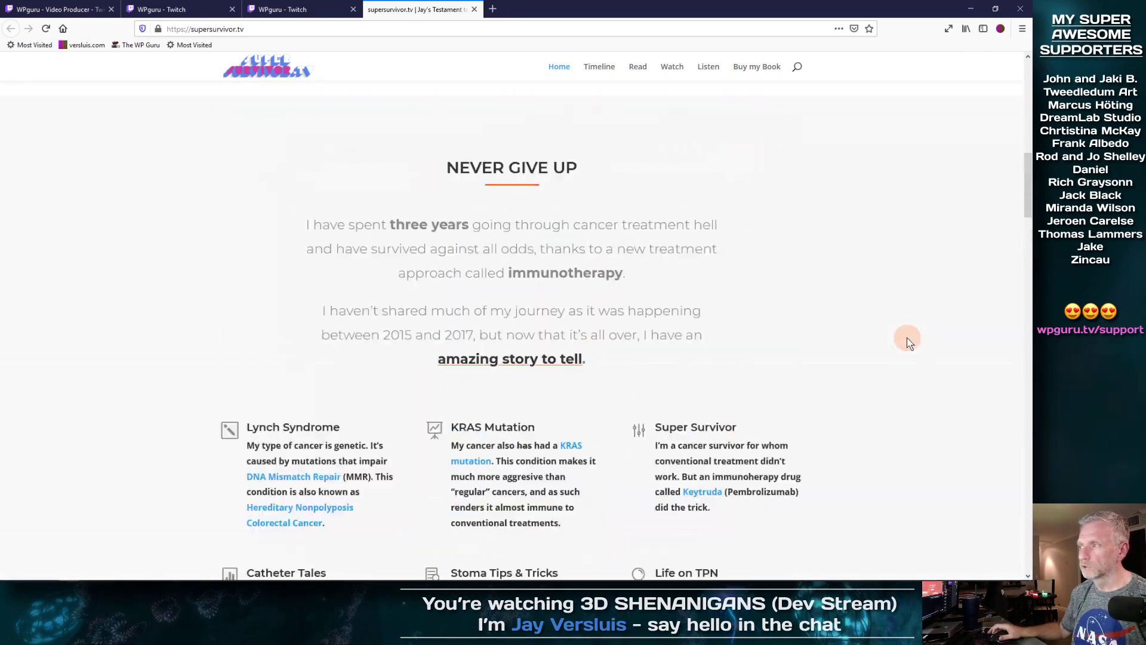
{"action": "scroll", "coordinate": [907, 341], "scroll_direction": "up", "scroll_amount": 5}
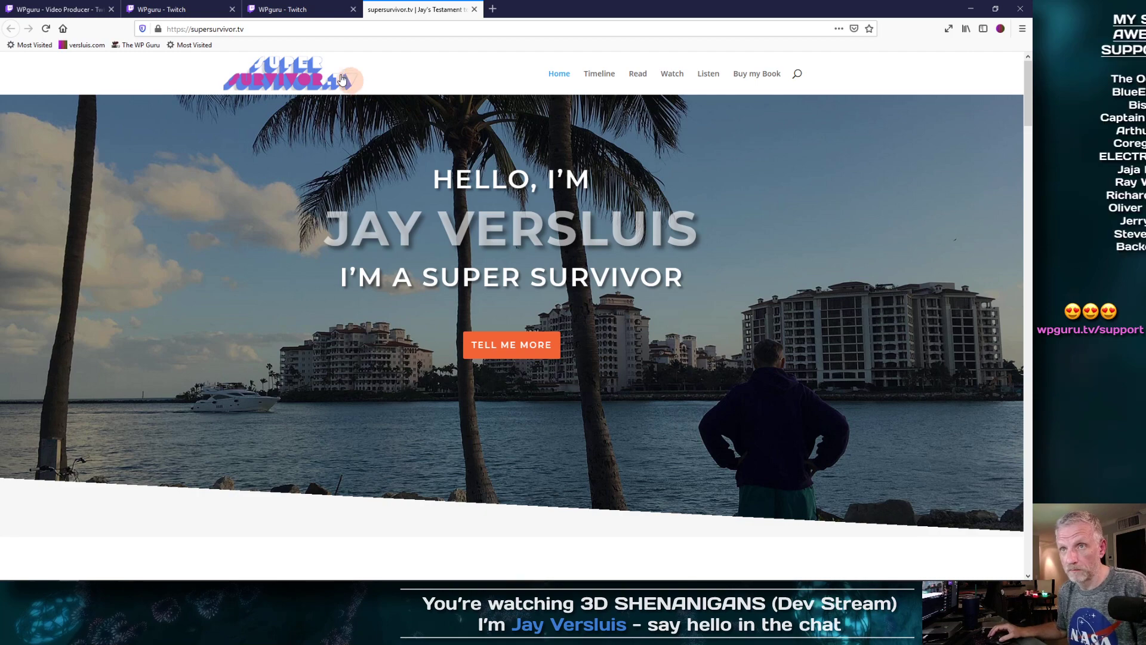
{"action": "left_click", "coordinate": [474, 9]}
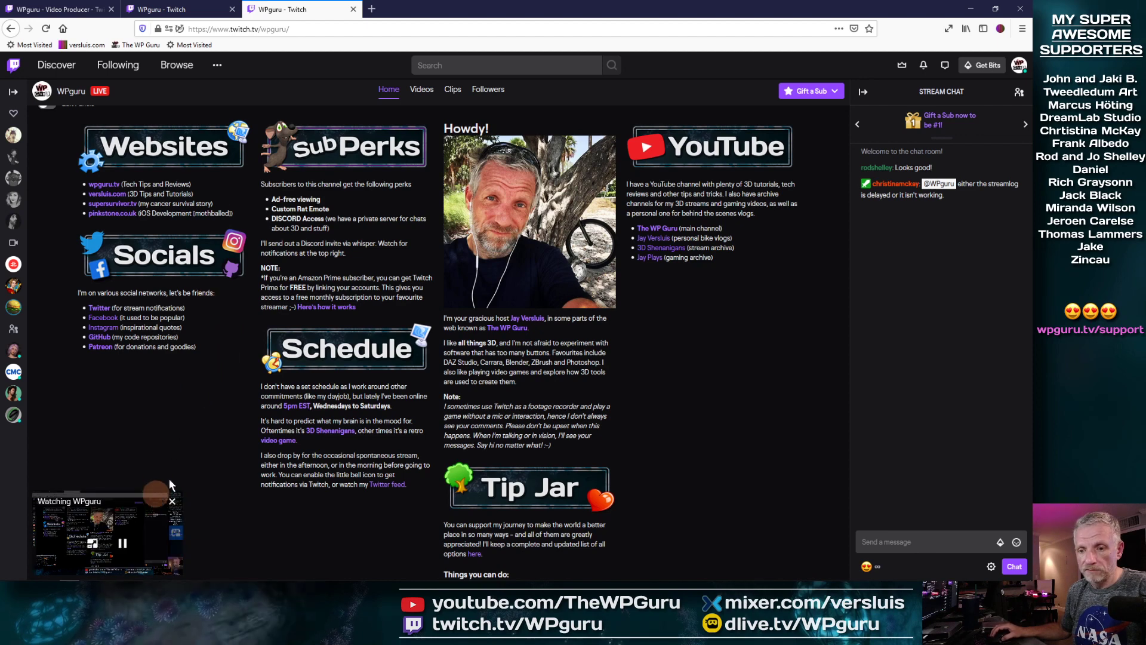
Step: Add a panel with the cropped Thanks image and a 'Thank you so much for dropping by' description
{"action": "left_click", "coordinate": [179, 11]}
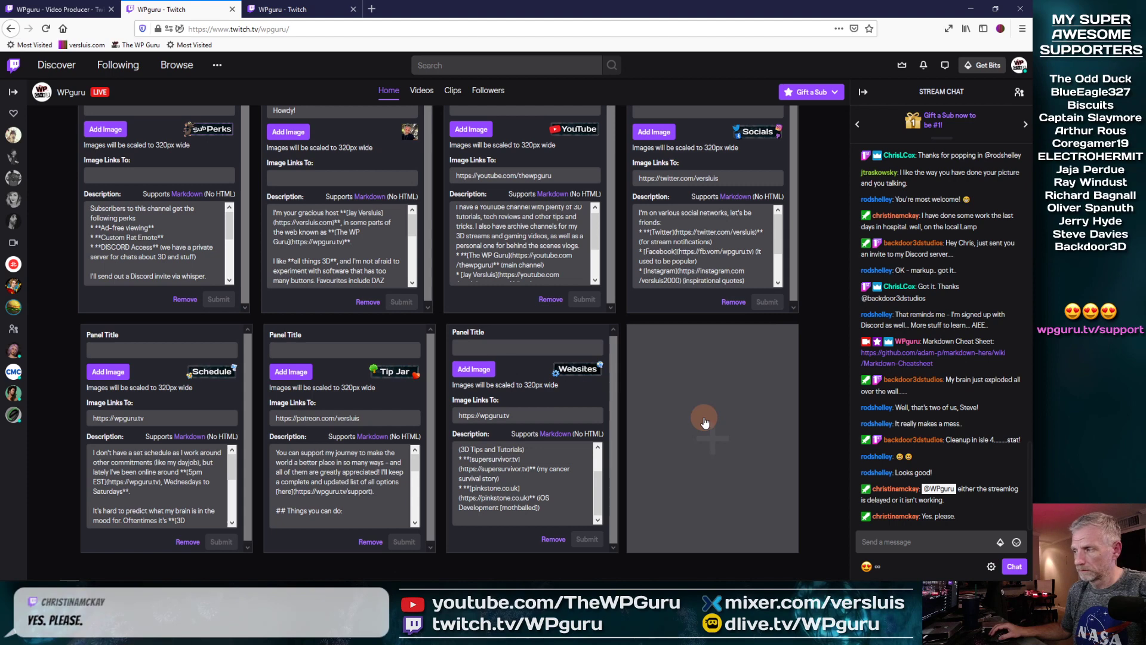
{"action": "left_click", "coordinate": [704, 417]}
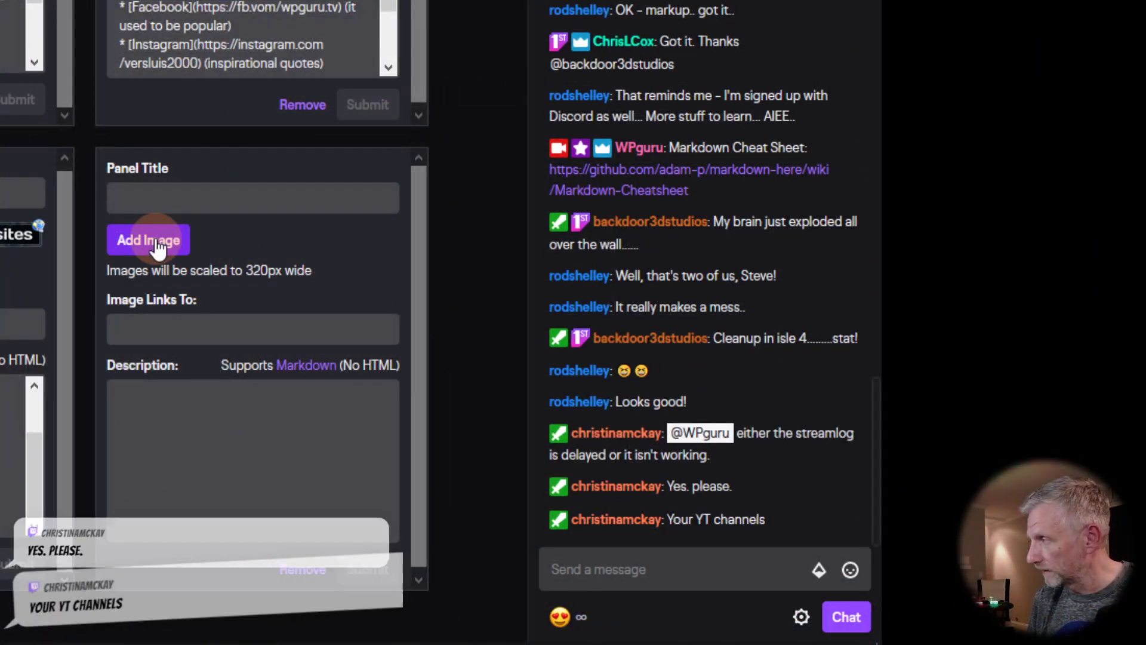
{"action": "left_click", "coordinate": [157, 245]}
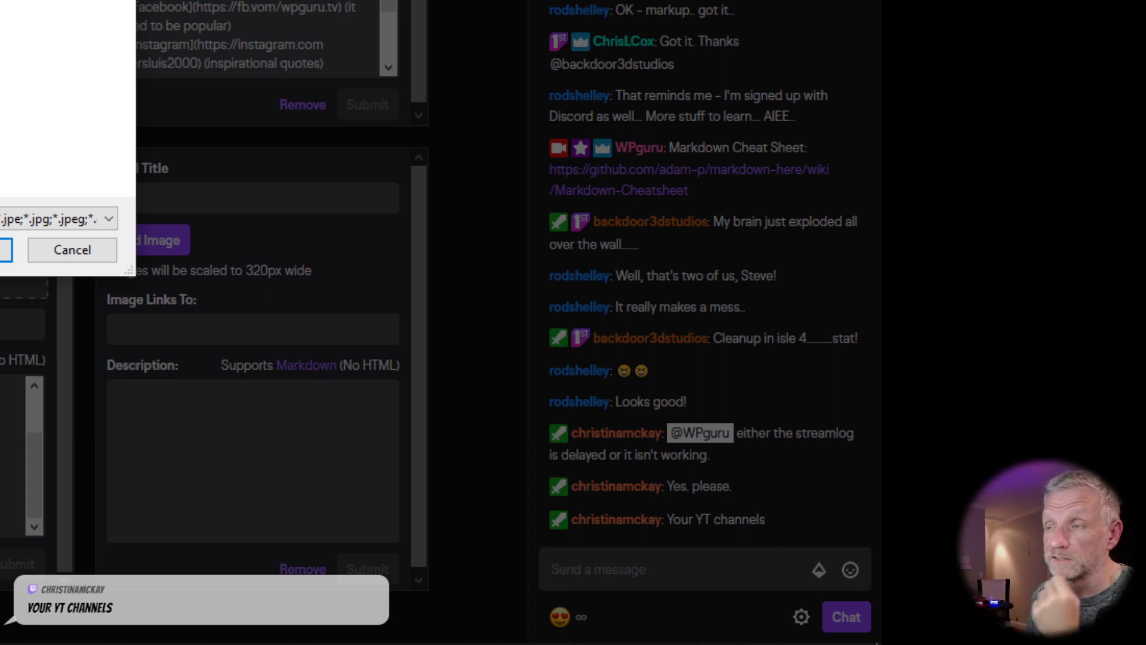
{"action": "left_click", "coordinate": [3, 250]}
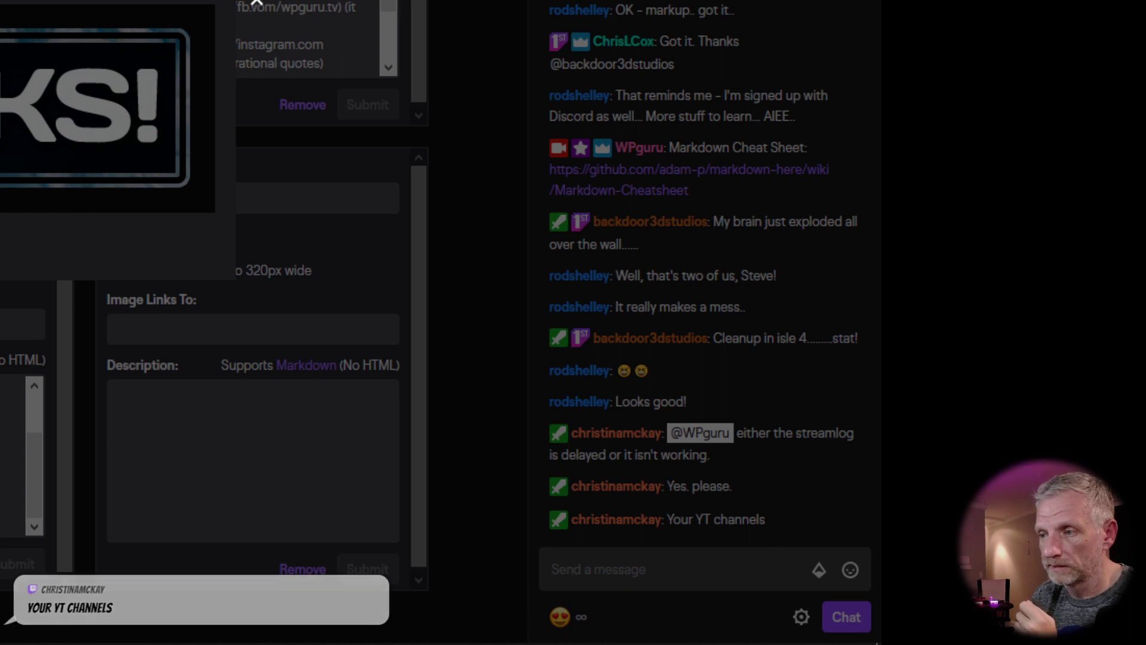
{"action": "left_click_drag", "start_coordinate": [1, 6], "coordinate": [342, 283]}
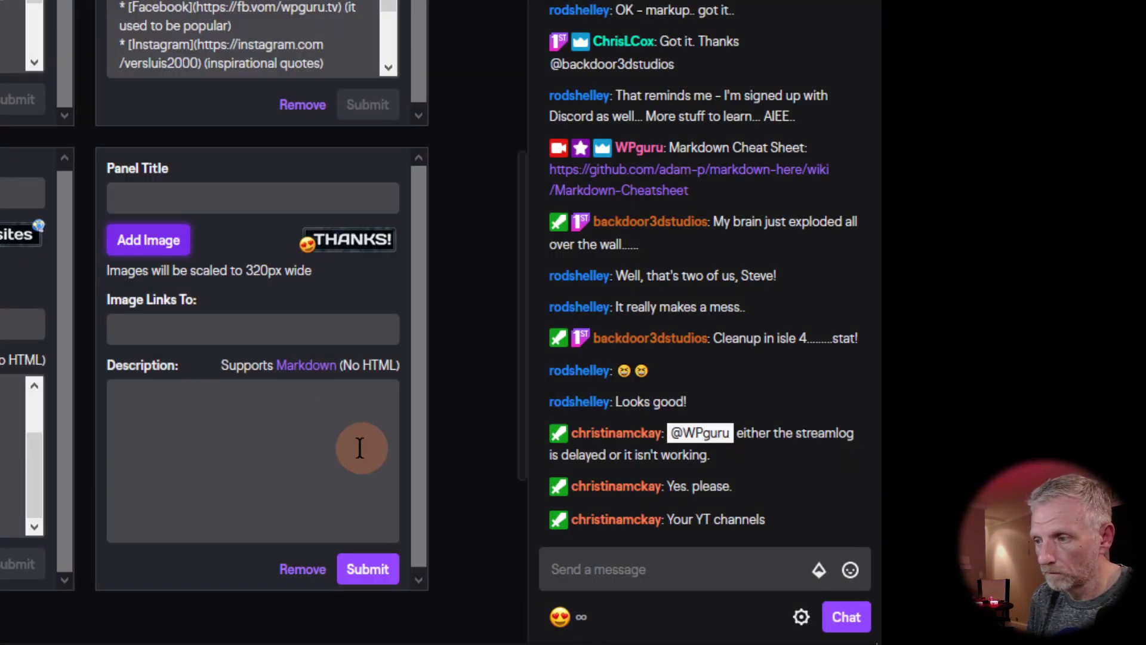
{"action": "left_click", "coordinate": [244, 428]}
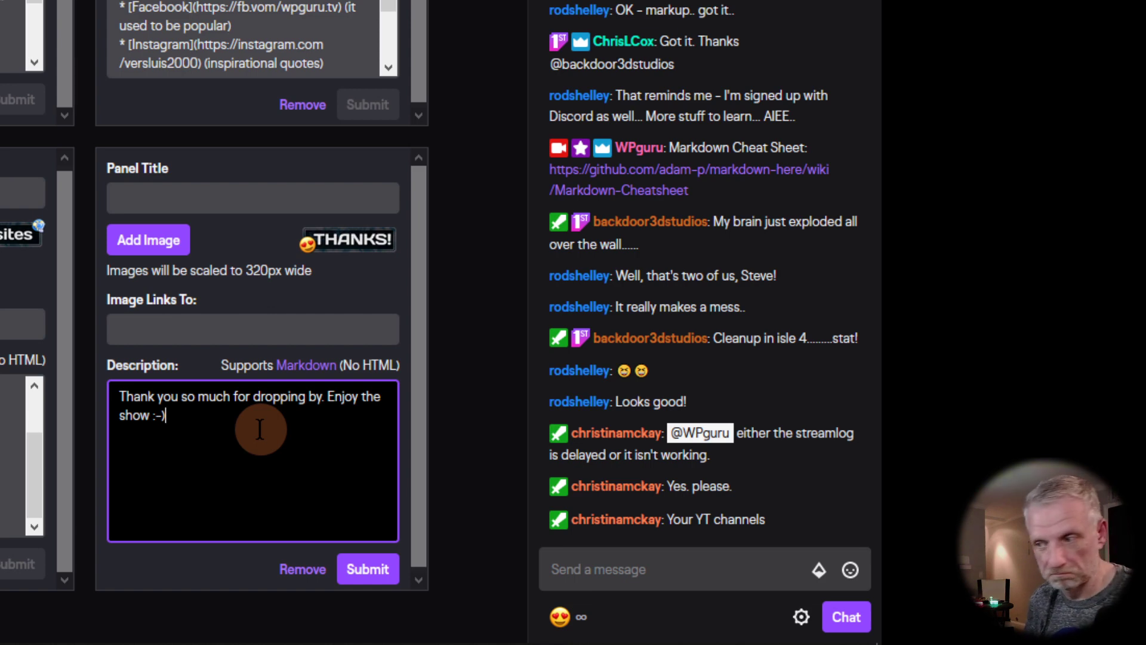
{"action": "left_click", "coordinate": [369, 571]}
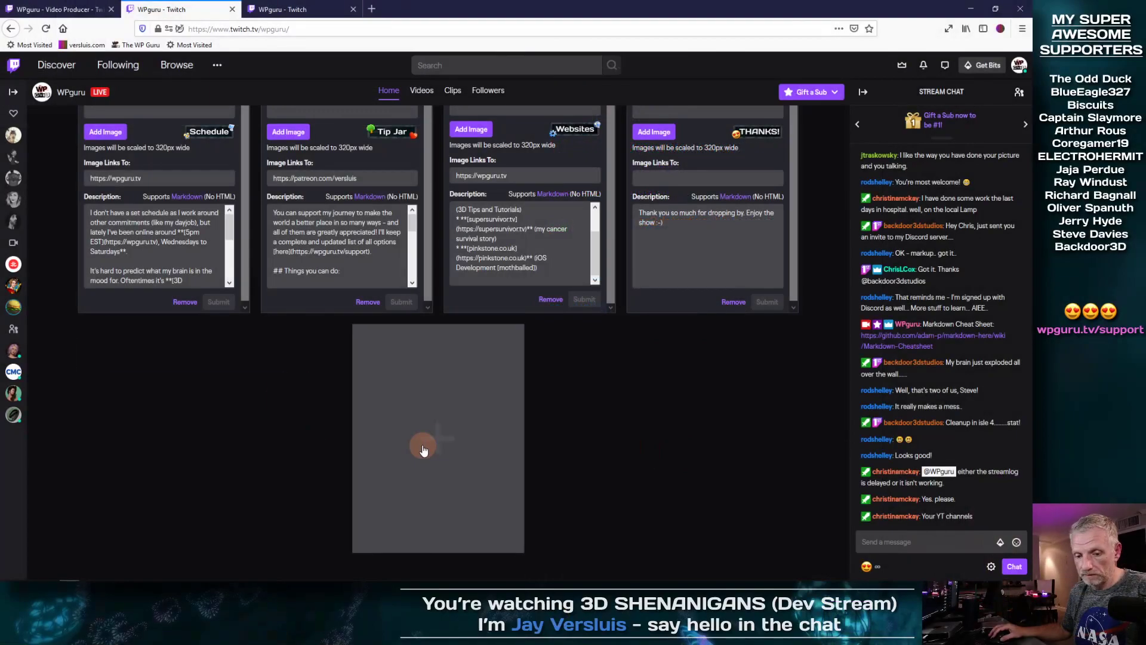
Step: Add a new text or image panel, upload and crop Games.png, then select its Image Links To field
{"action": "left_click", "coordinate": [424, 449]}
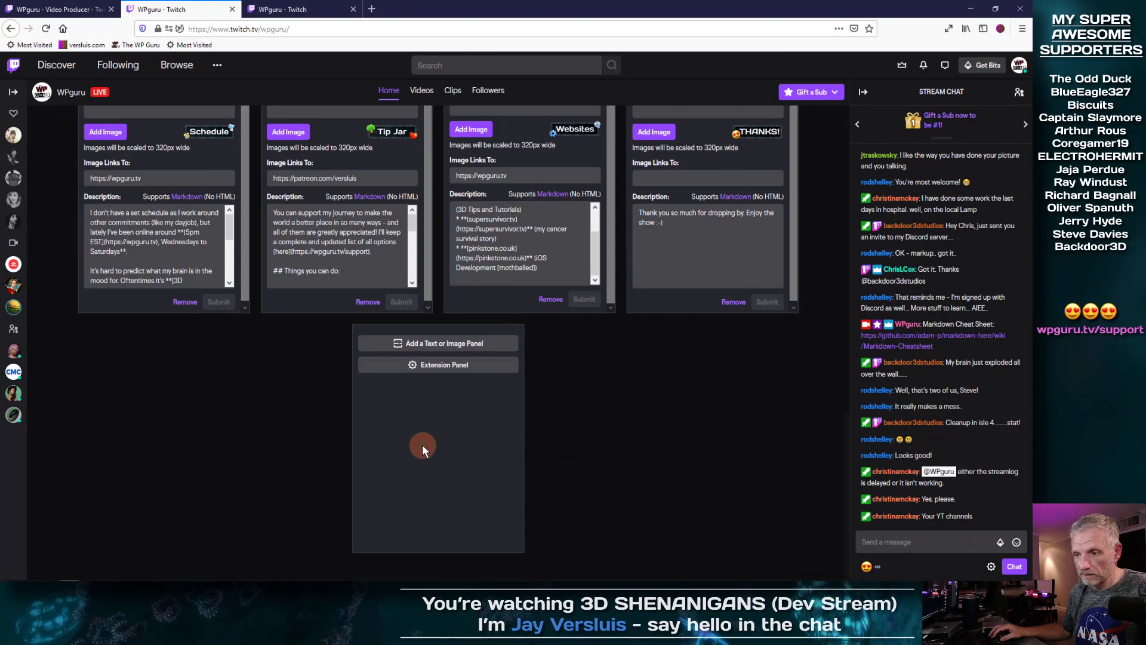
{"action": "left_click", "coordinate": [434, 345]}
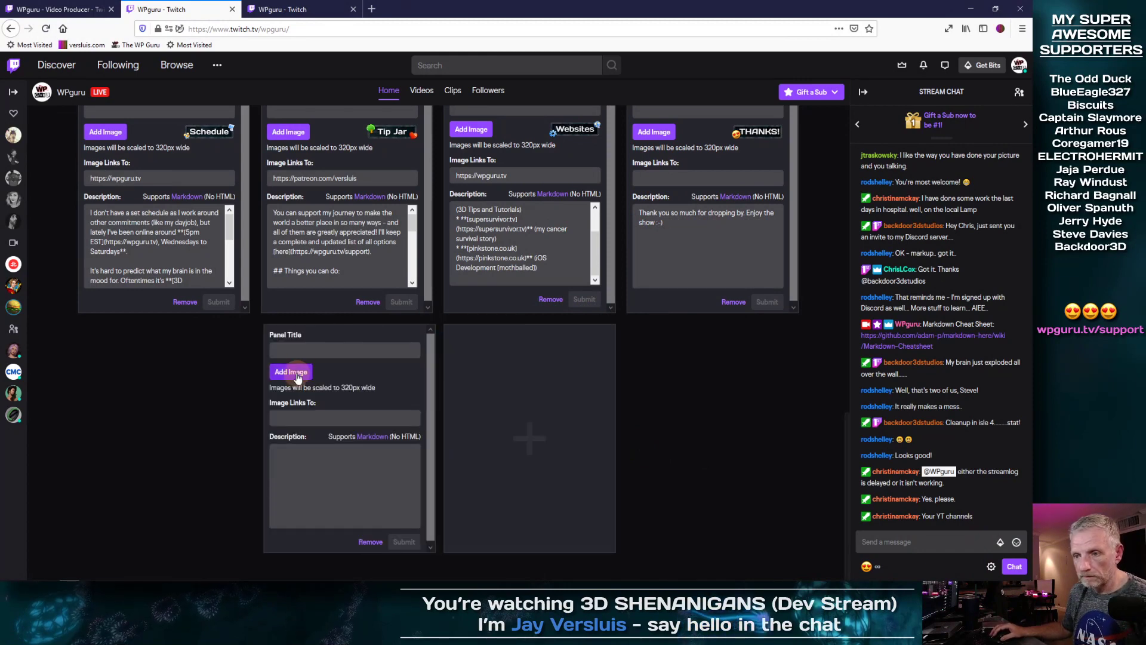
{"action": "left_click", "coordinate": [291, 372]}
{"action": "left_click", "coordinate": [497, 308]}
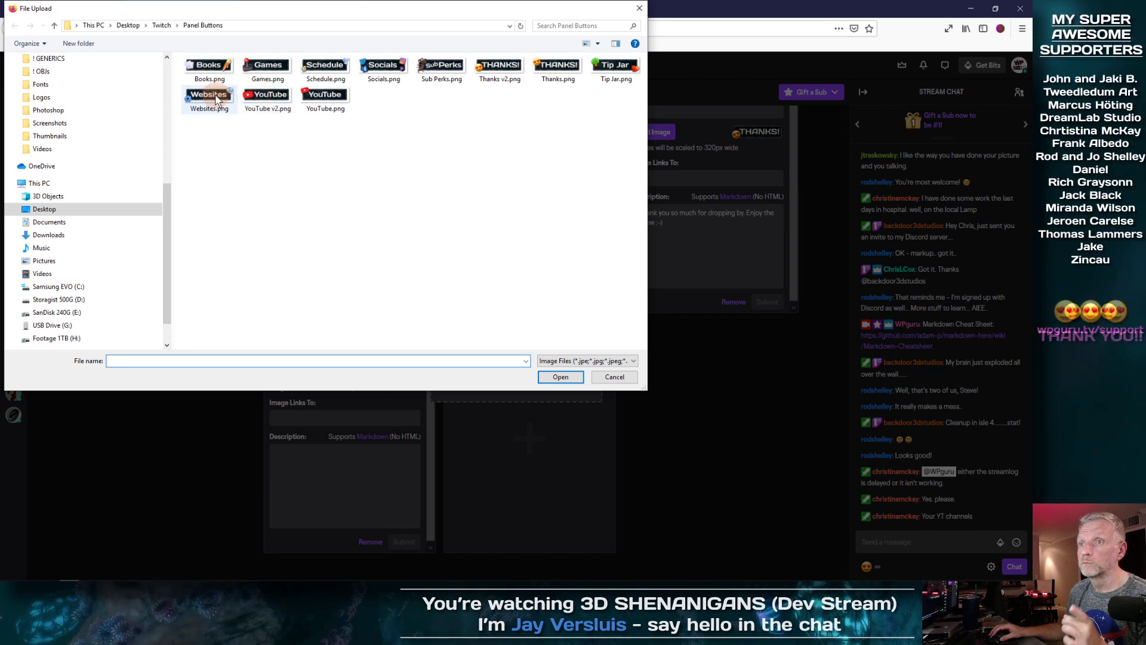
{"action": "left_click", "coordinate": [257, 73]}
{"action": "left_click", "coordinate": [554, 378]}
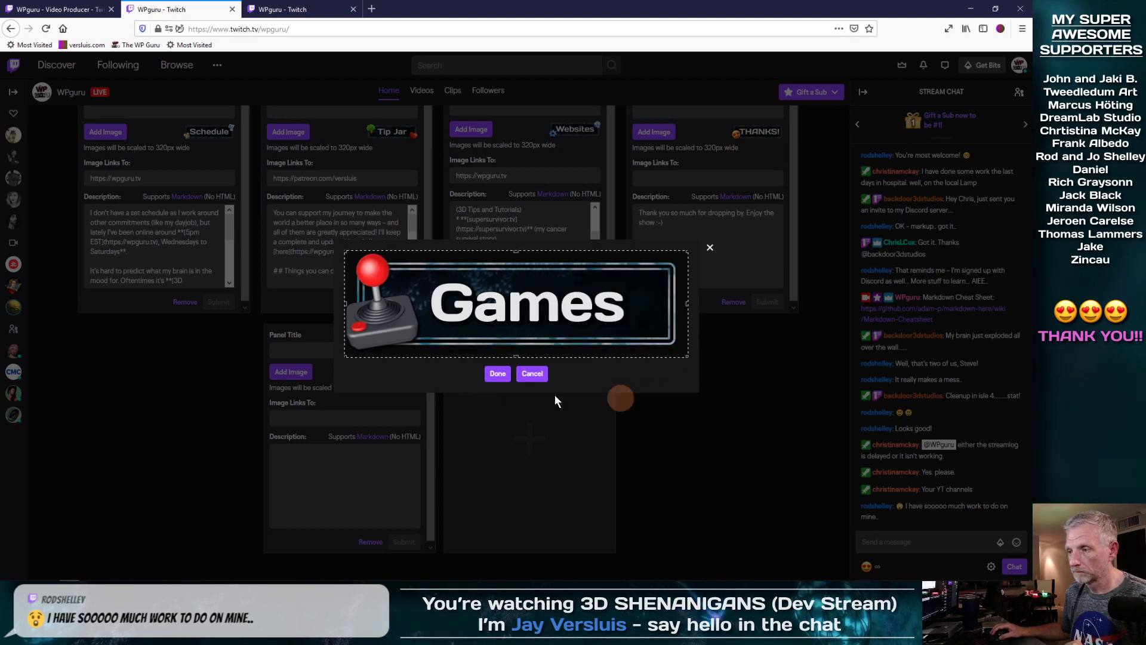
{"action": "left_click", "coordinate": [497, 374]}
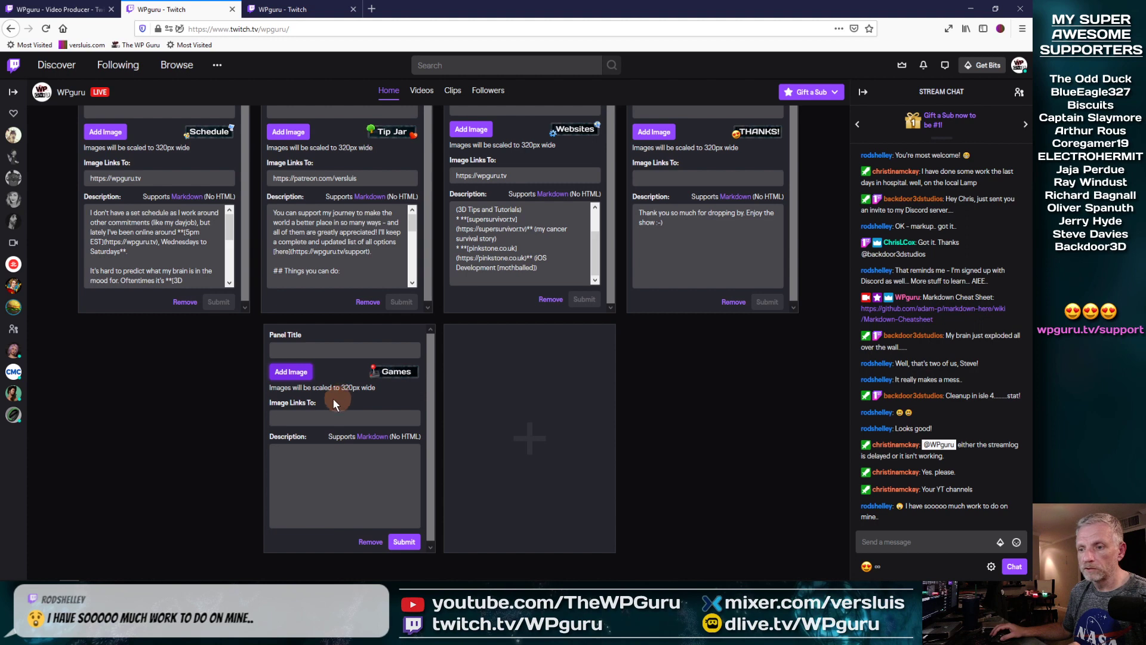
{"action": "left_click", "coordinate": [288, 416]}
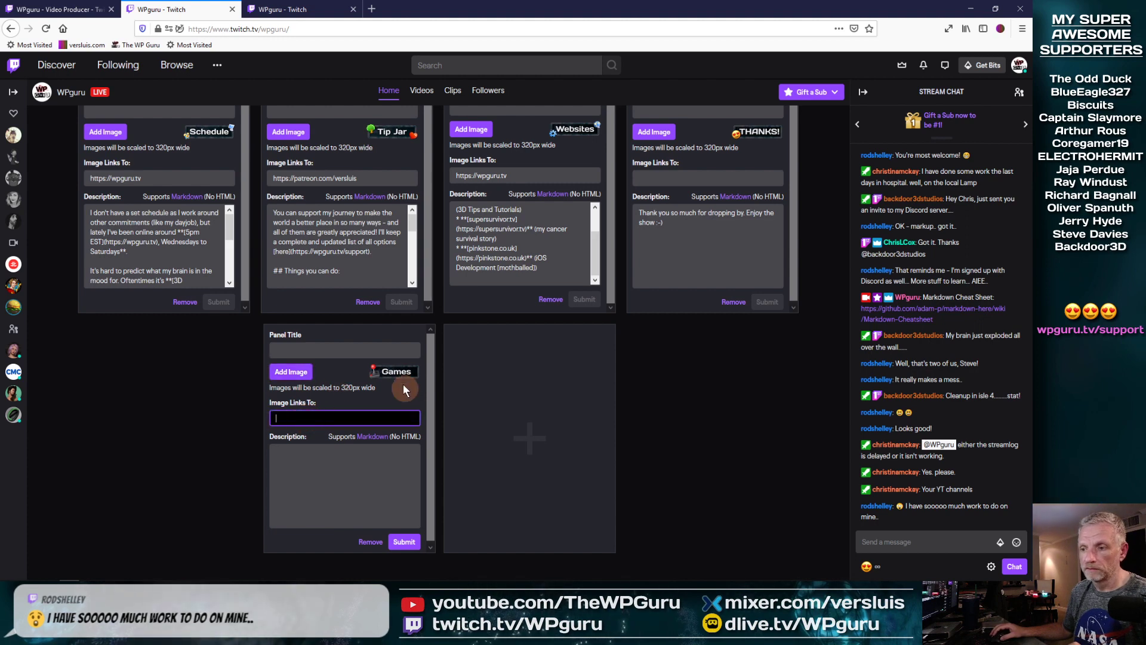
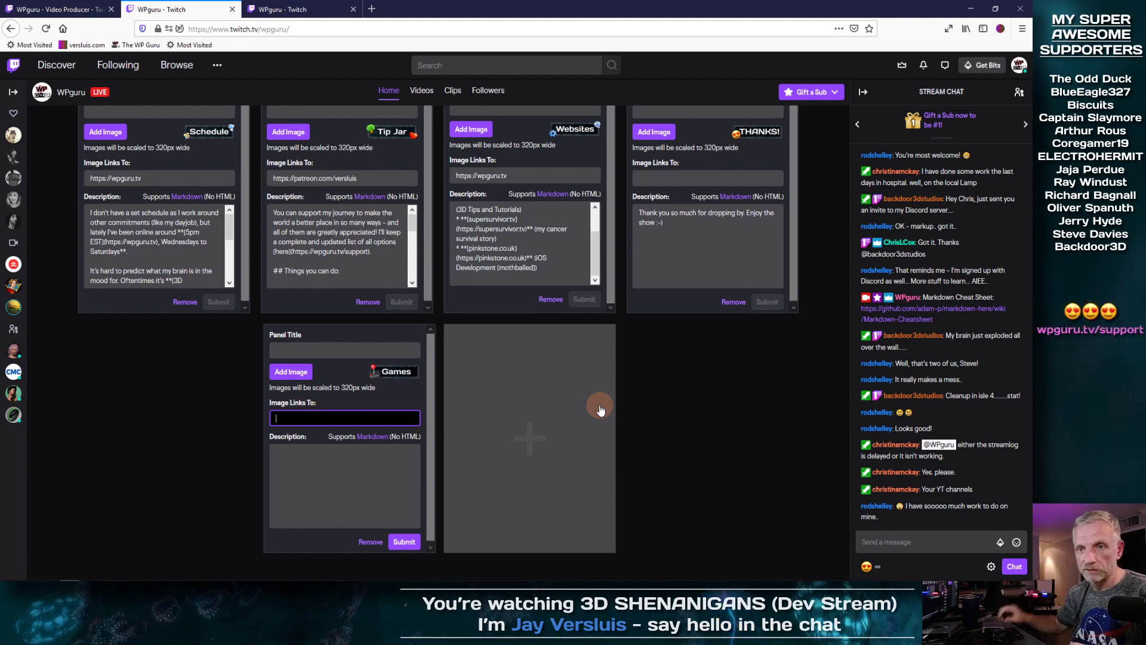
Step: Scroll up and read over the YouTube panel's description for reference
{"action": "scroll", "coordinate": [600, 409], "scroll_direction": "up", "scroll_amount": 3}
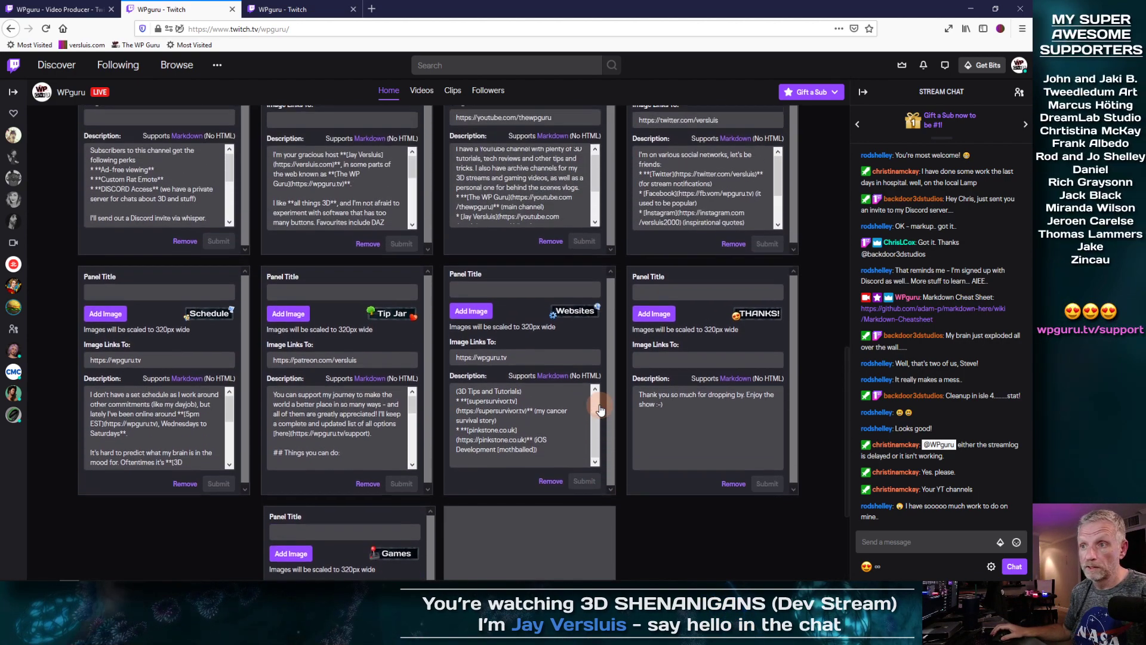
{"action": "scroll", "coordinate": [600, 410], "scroll_direction": "up", "scroll_amount": 3}
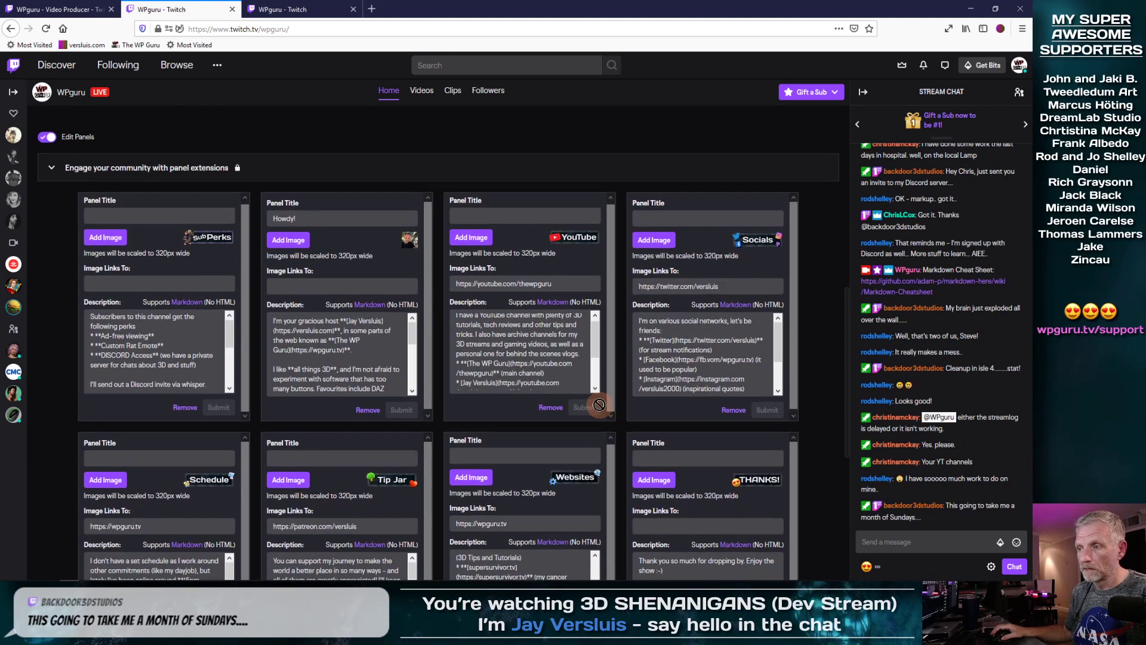
{"action": "scroll", "coordinate": [599, 405], "scroll_direction": "up", "scroll_amount": 1}
{"action": "left_click", "coordinate": [594, 366]}
{"action": "left_click", "coordinate": [596, 382]}
{"action": "left_click_drag", "start_coordinate": [596, 382], "coordinate": [595, 406]}
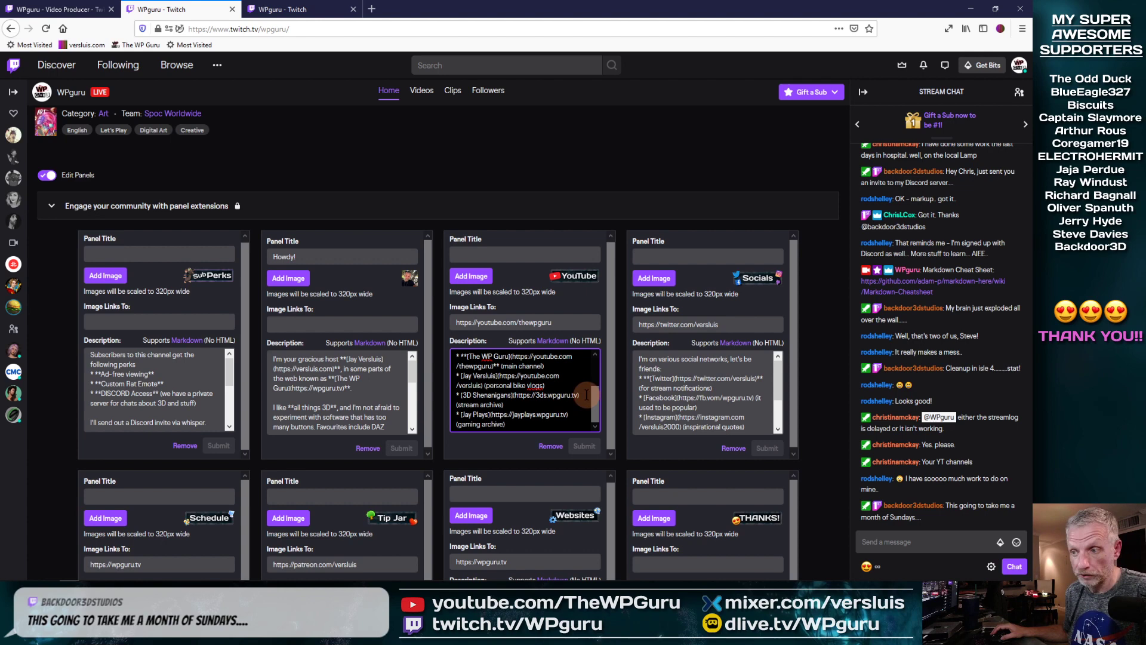
{"action": "left_click_drag", "start_coordinate": [596, 398], "coordinate": [599, 367]}
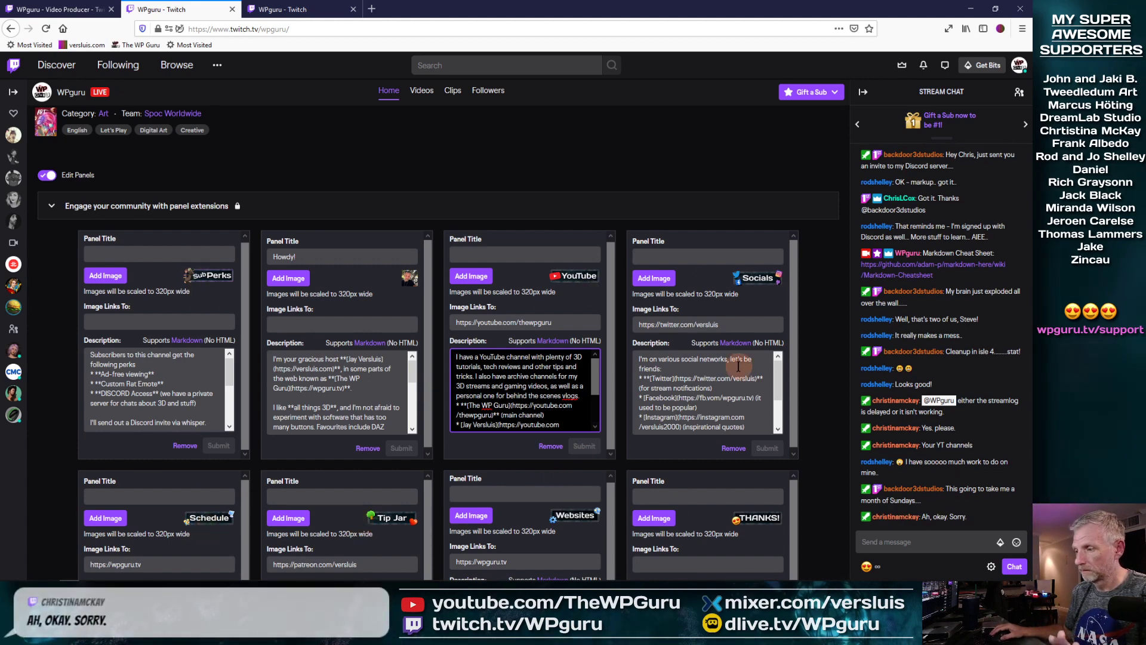
{"action": "scroll", "coordinate": [704, 394], "scroll_direction": "down", "scroll_amount": 2}
{"action": "scroll", "coordinate": [811, 403], "scroll_direction": "down", "scroll_amount": 3}
{"action": "scroll", "coordinate": [811, 406], "scroll_direction": "down", "scroll_amount": 4}
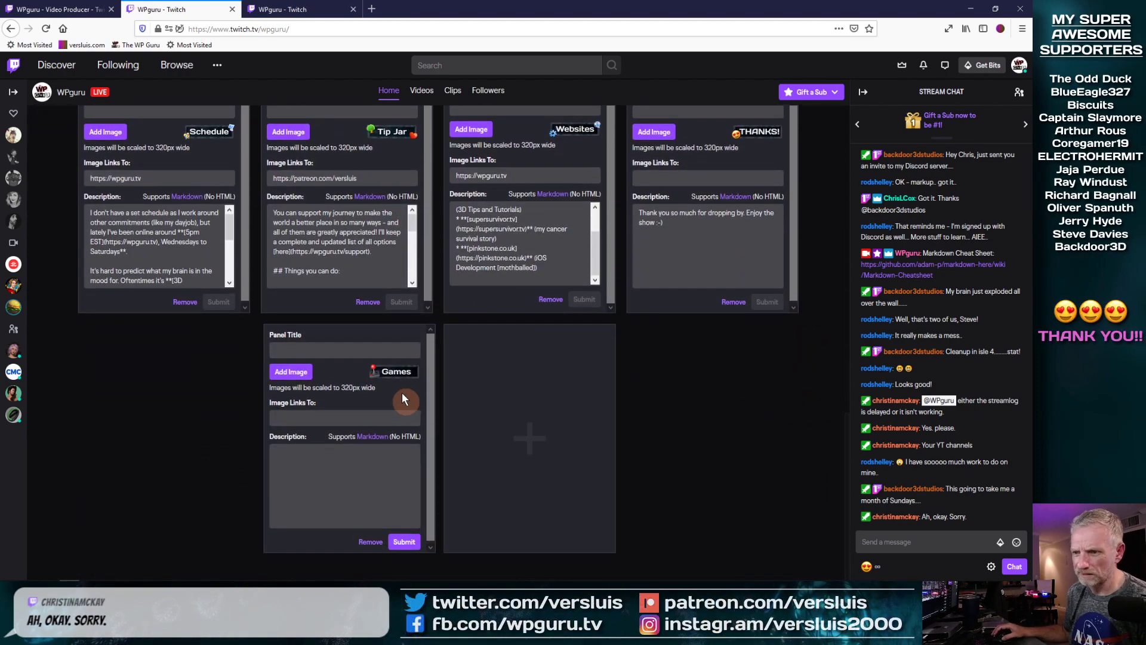
Step: Write the Games intro on how 3D tools build video games, ending 'These are some of my favourites.'
{"action": "left_click", "coordinate": [335, 478]}
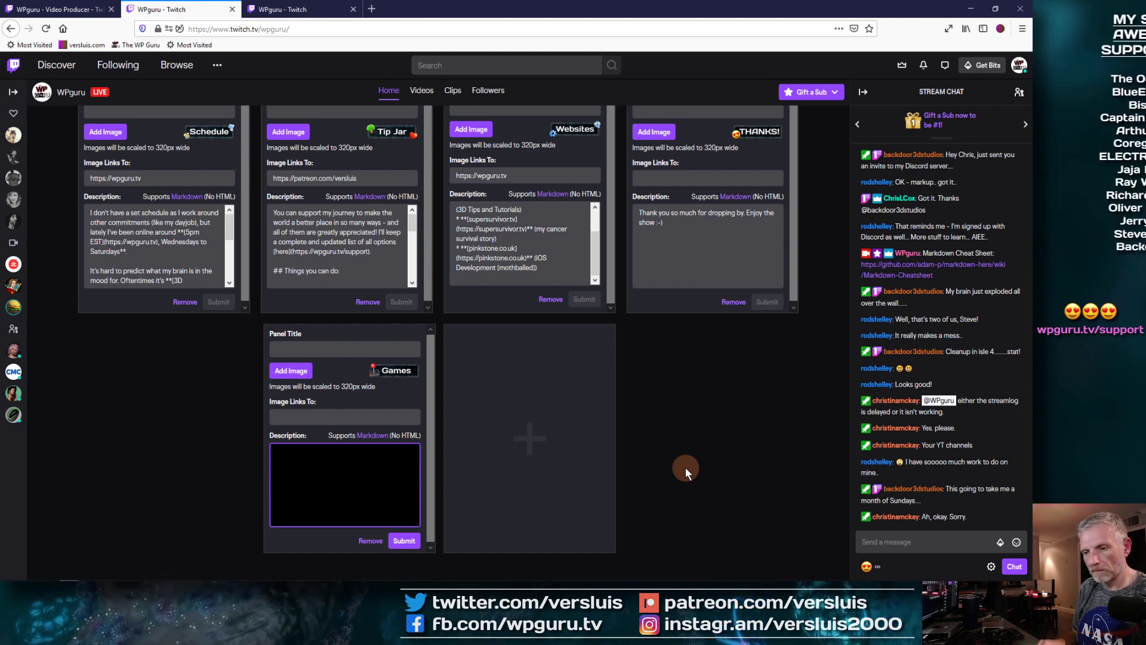
{"action": "type", "text": "Some"}
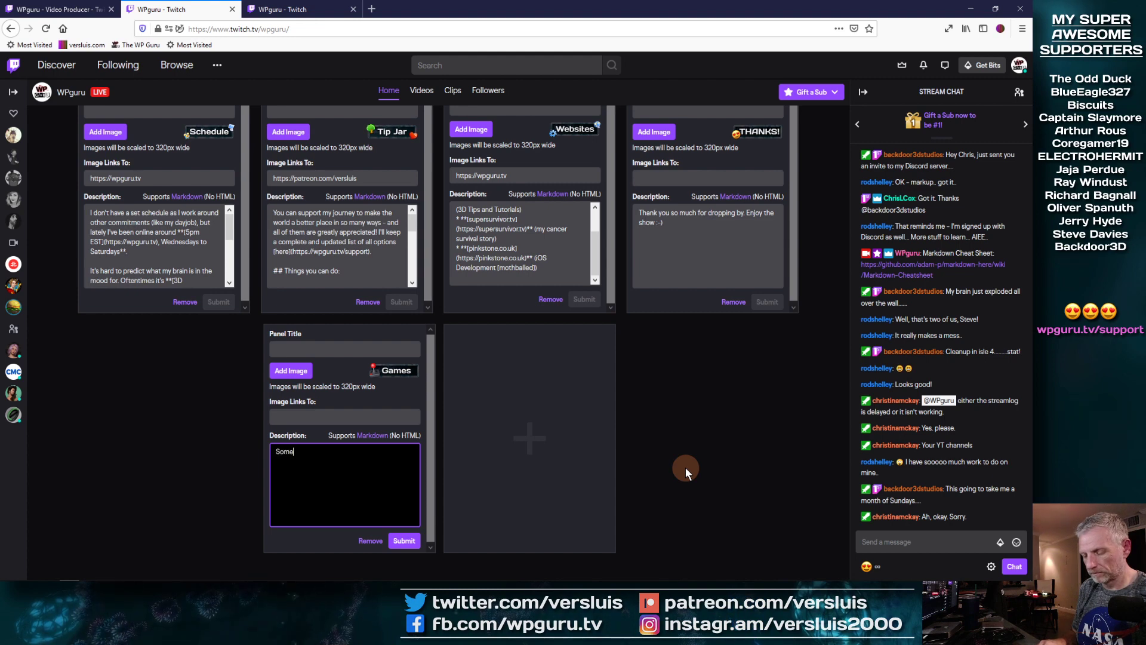
{"action": "type", "text": "times I'd like to"}
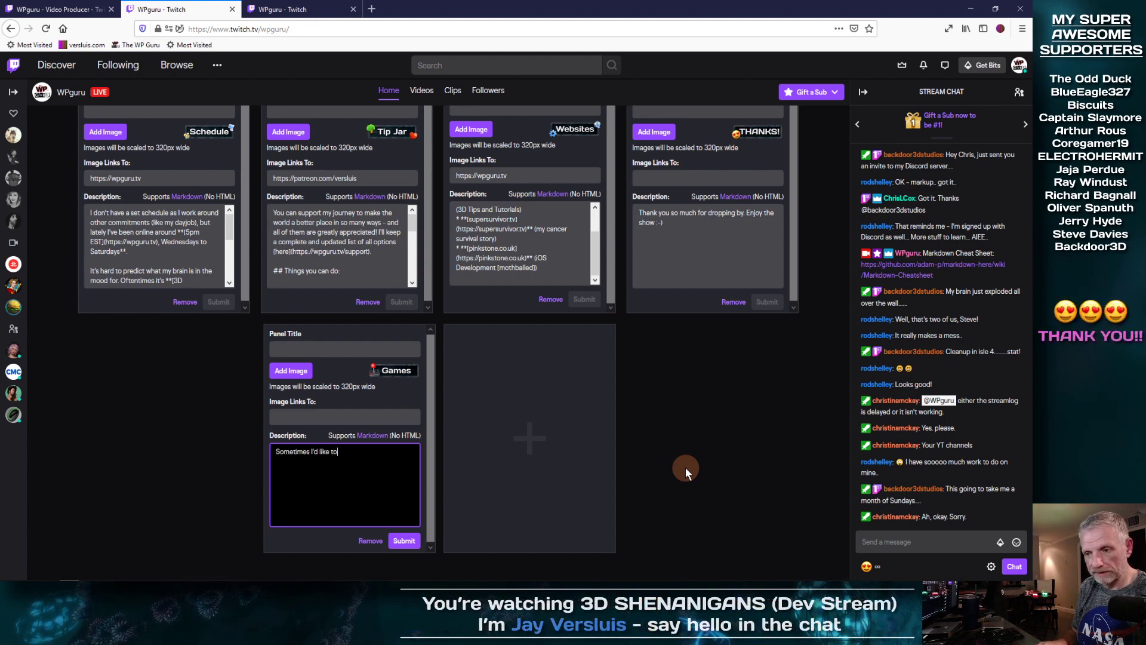
{"action": "type", "text": " have a look at h"}
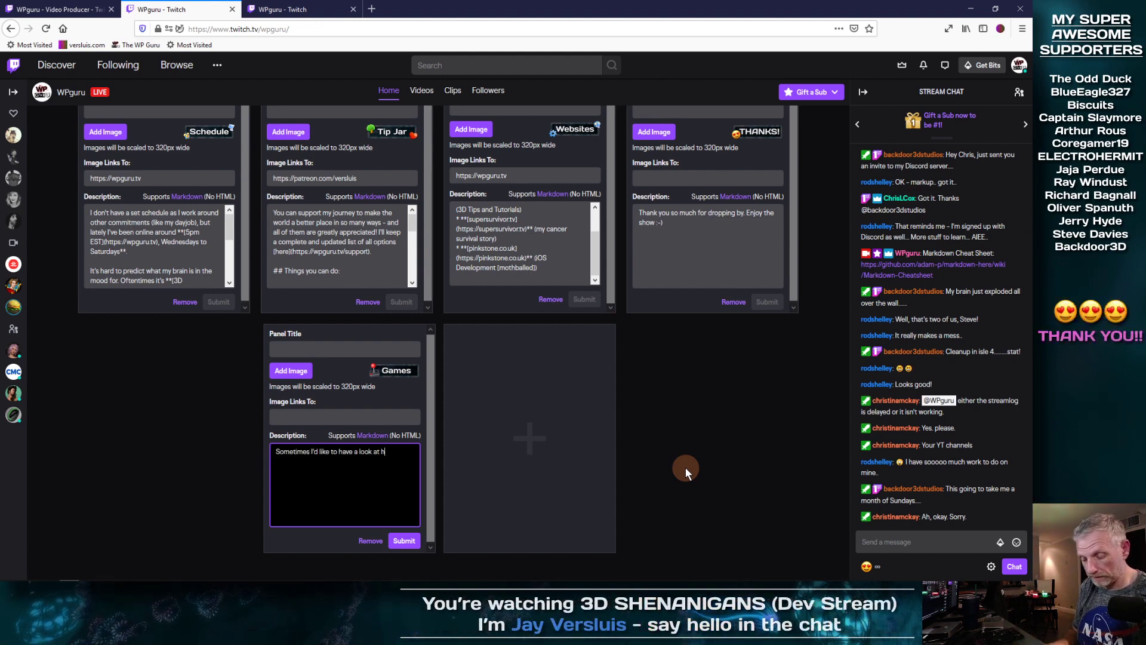
{"action": "type", "text": "ow 3D tools are use"}
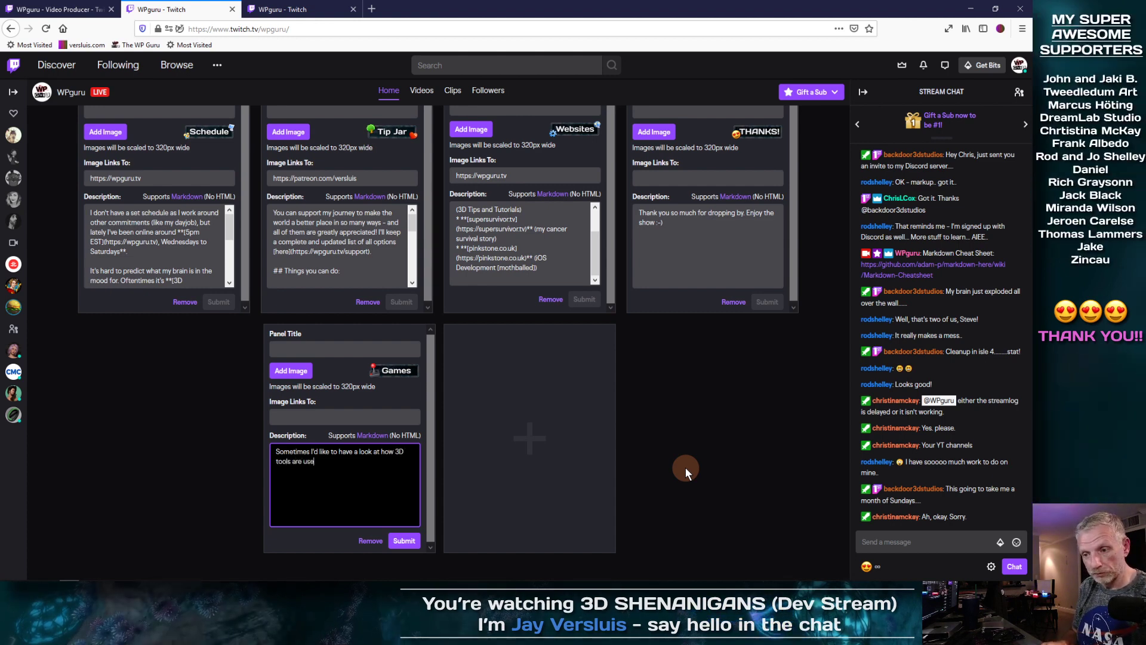
{"action": "type", "text": "d to build v"}
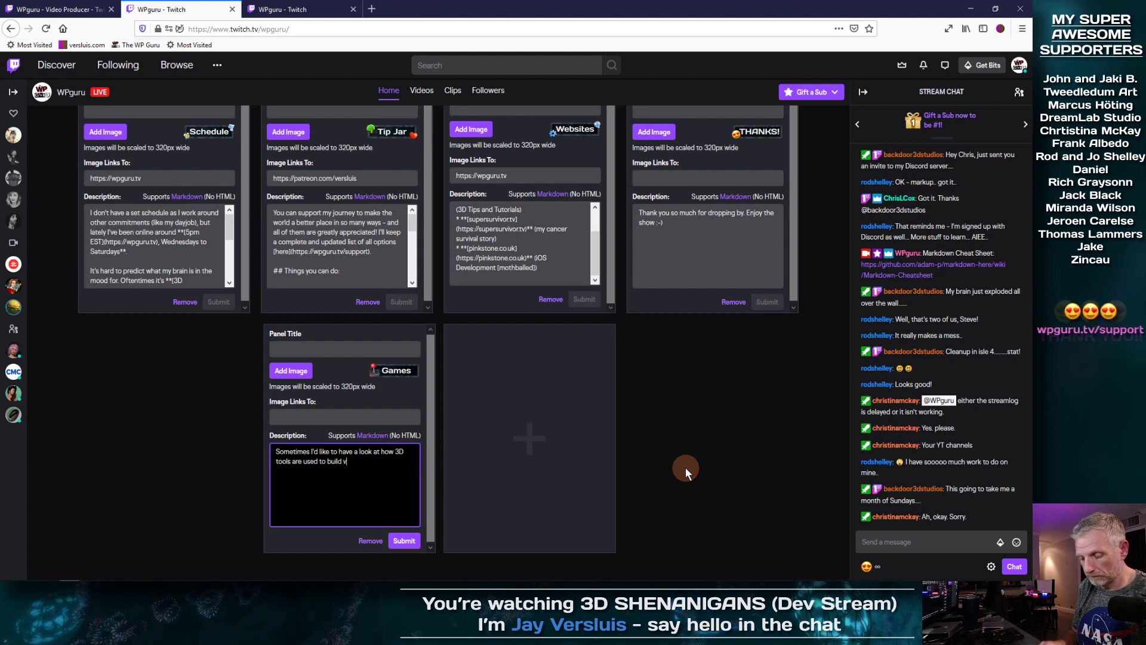
{"action": "type", "text": "ideo games. Hence,"}
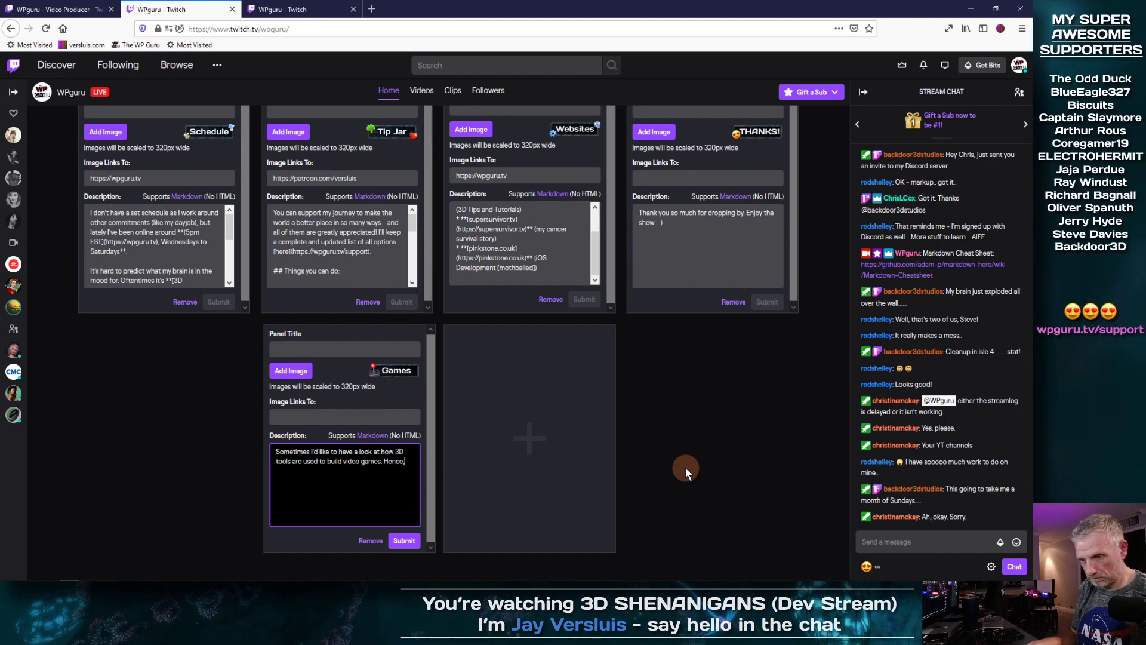
{"action": "key", "text": "BackSpace"}
{"action": "type", "text": "I l"}
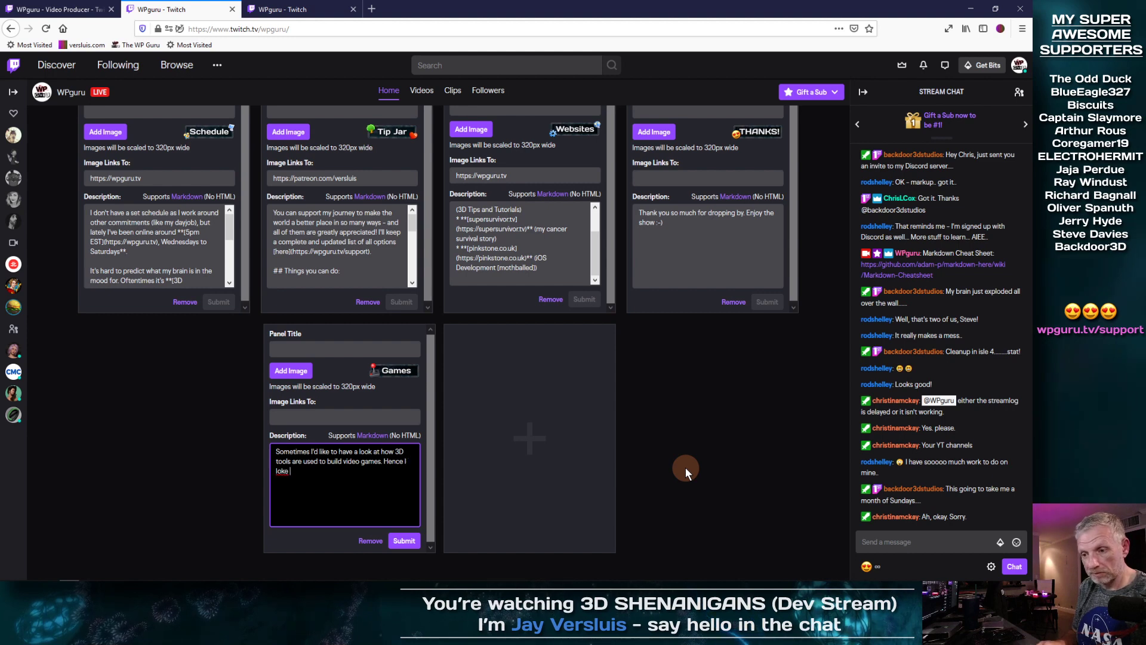
{"action": "type", "text": "ike pla"}
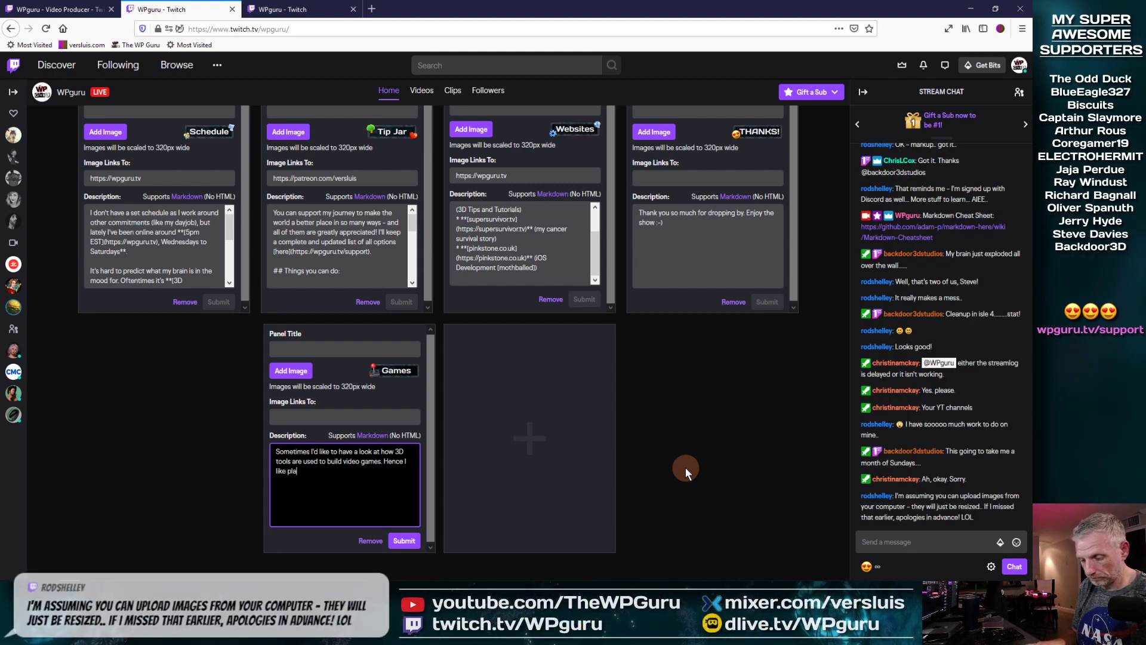
{"action": "type", "text": "ying them "}
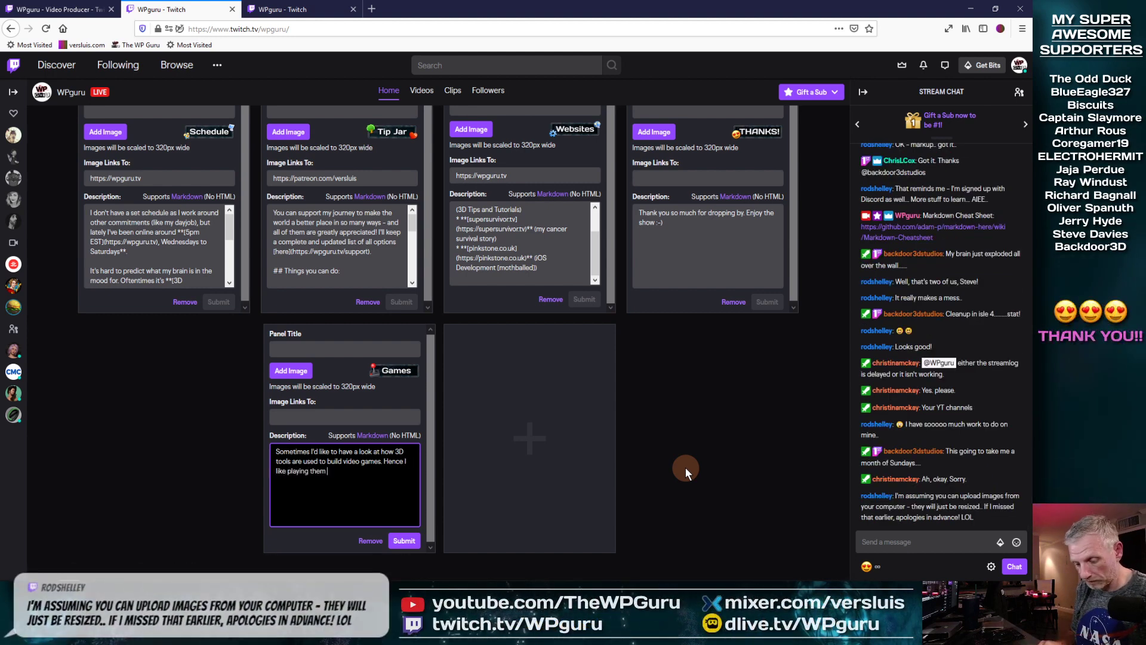
{"action": "type", "text": "from time to "}
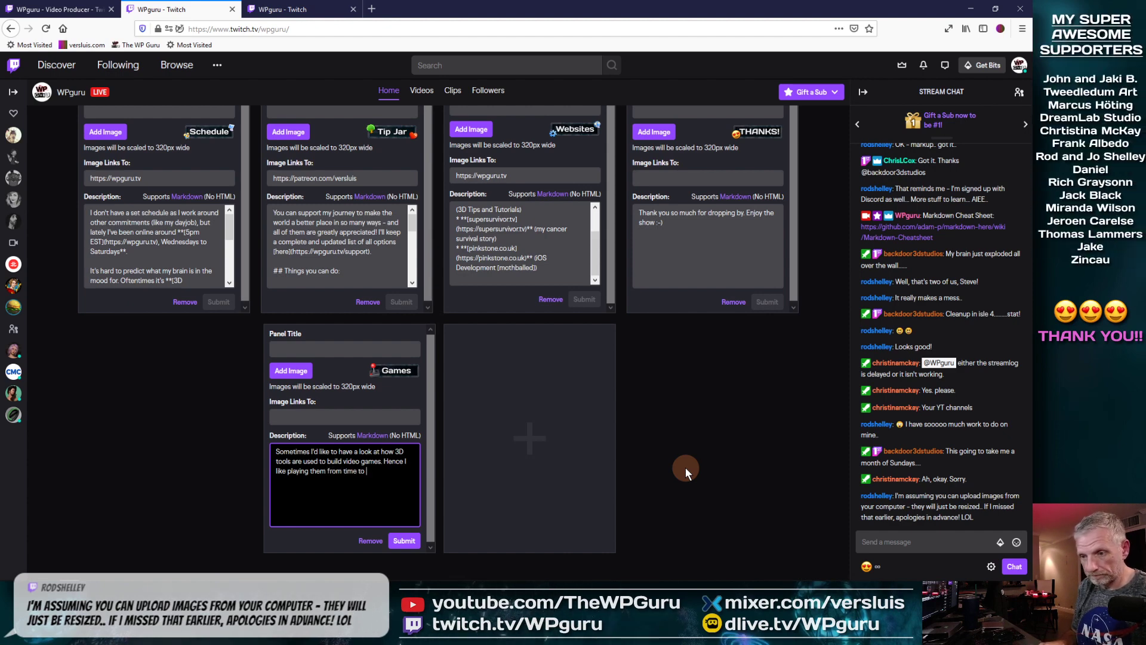
{"action": "type", "text": "time. These are s"}
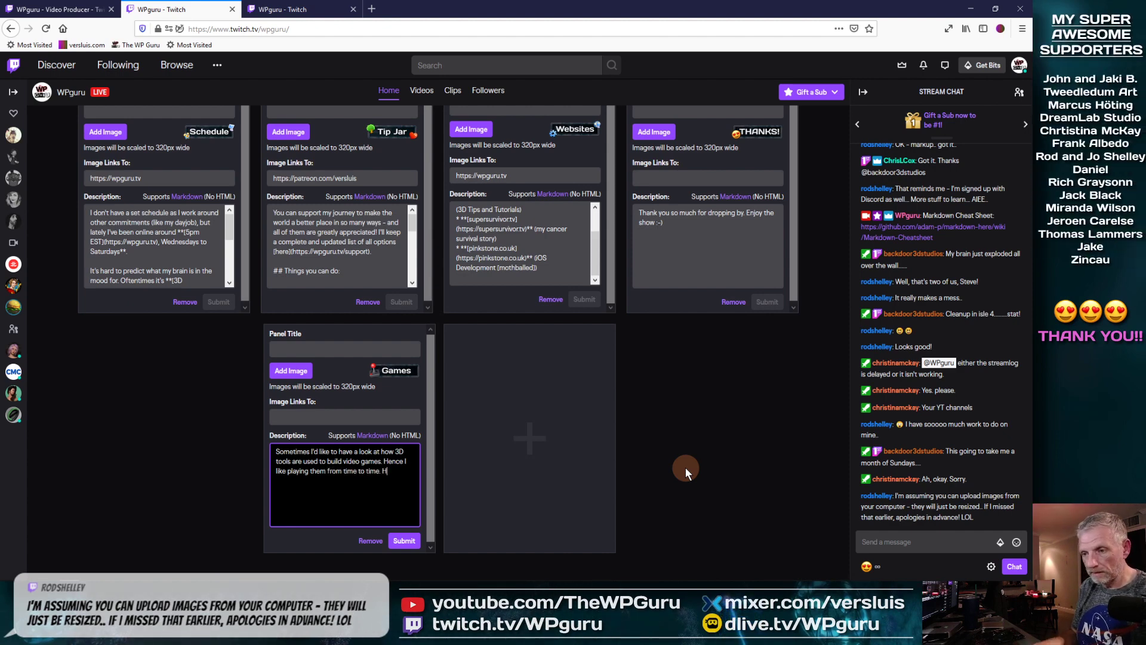
{"action": "type", "text": "ome of my favourites."}
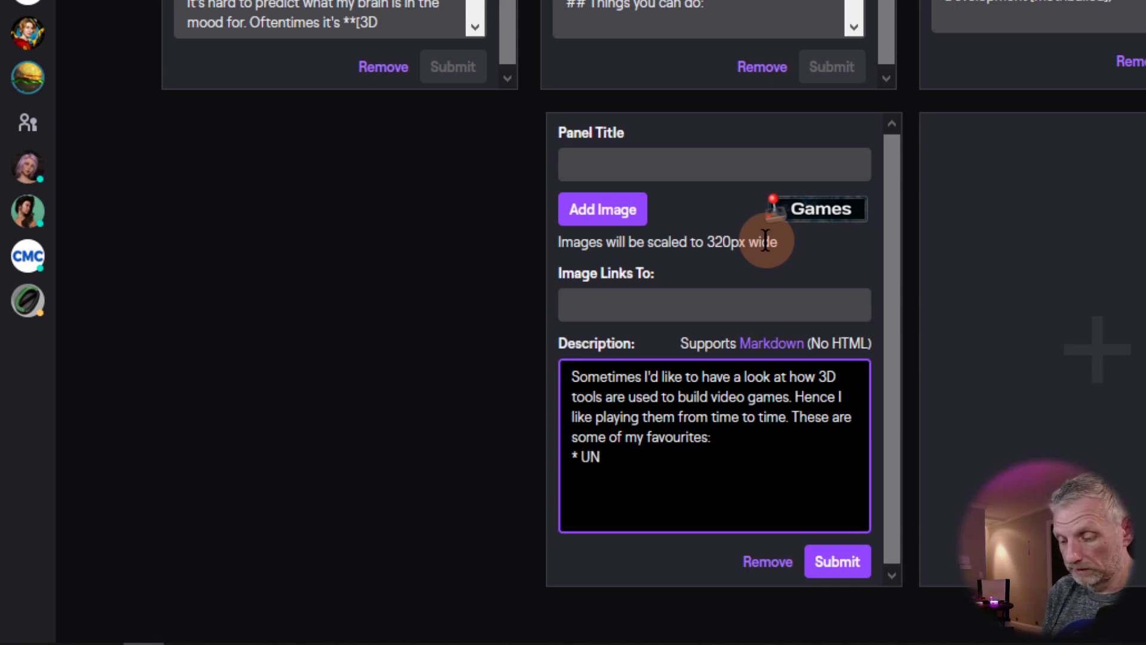
Step: Add Uncharted, HALO and LEGO City Undercover as bullets in the Games description
{"action": "type", "text": "rted"}
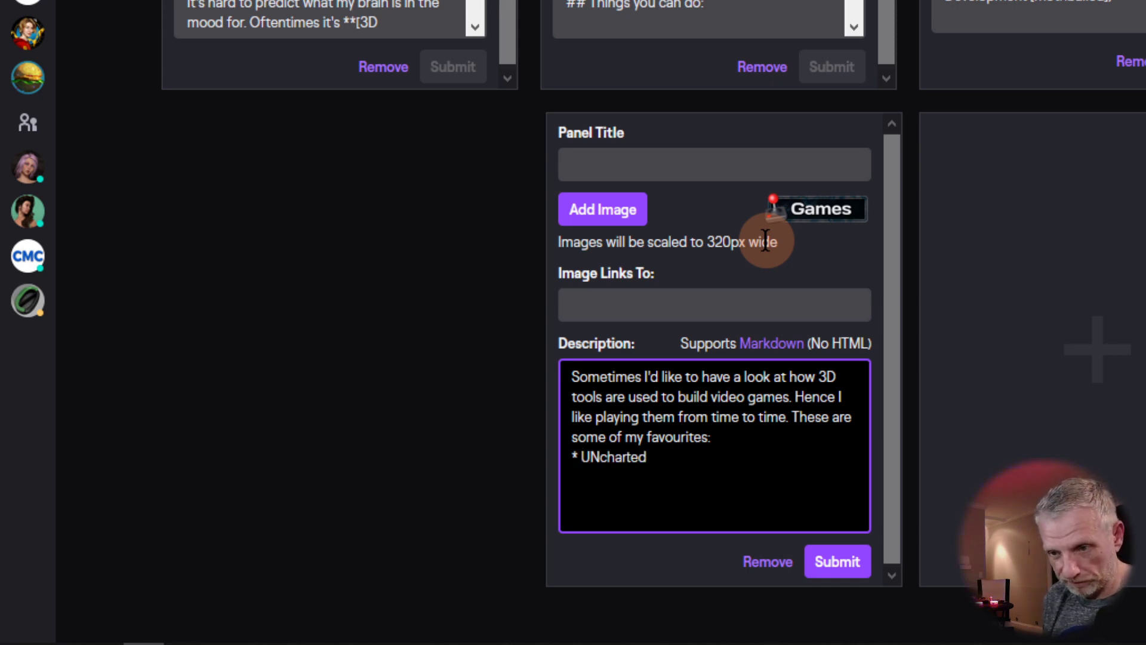
{"action": "key", "text": "BackSpace"}
{"action": "type", "text": "n"}
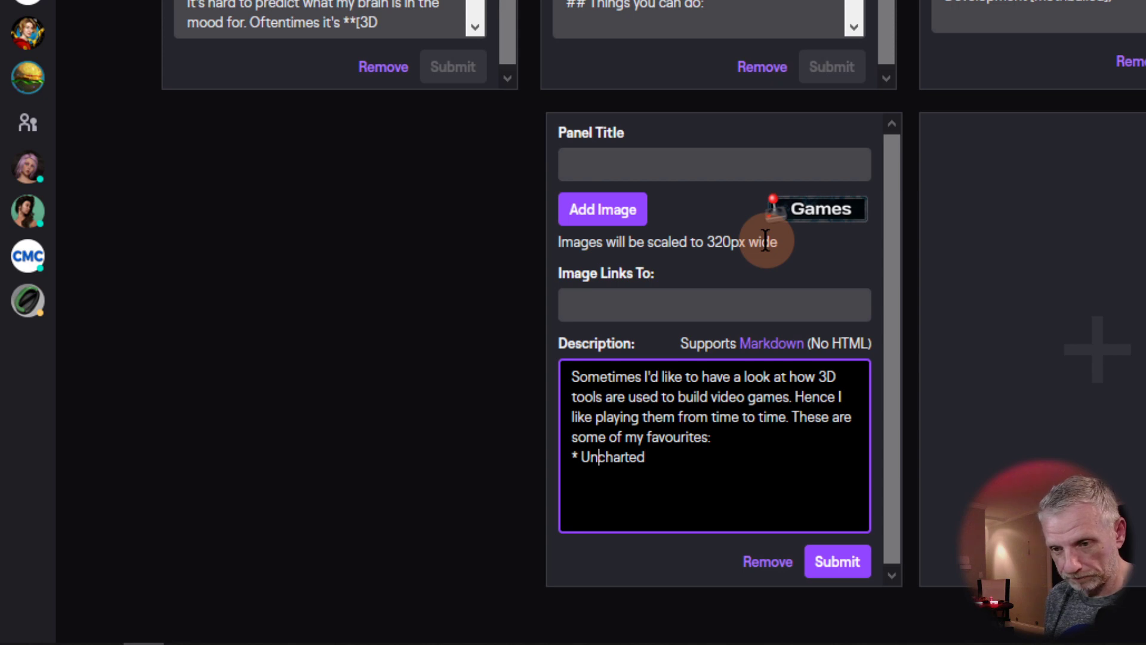
{"action": "type", "text": "* HALO"}
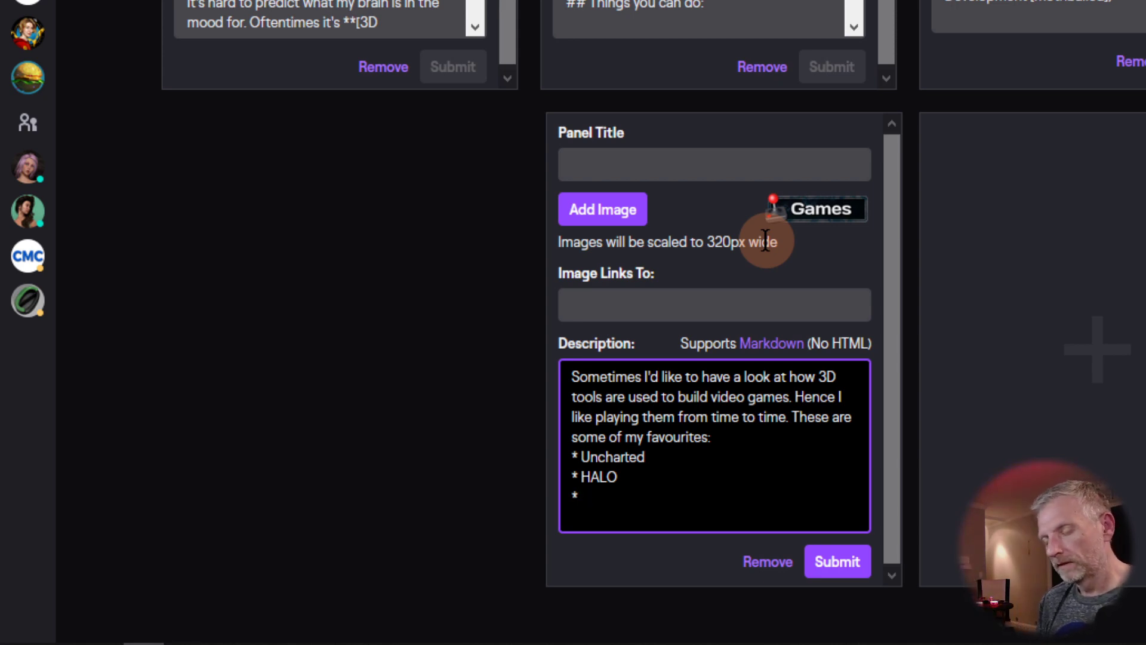
{"action": "type", "text": "EGO City UNdercover"}
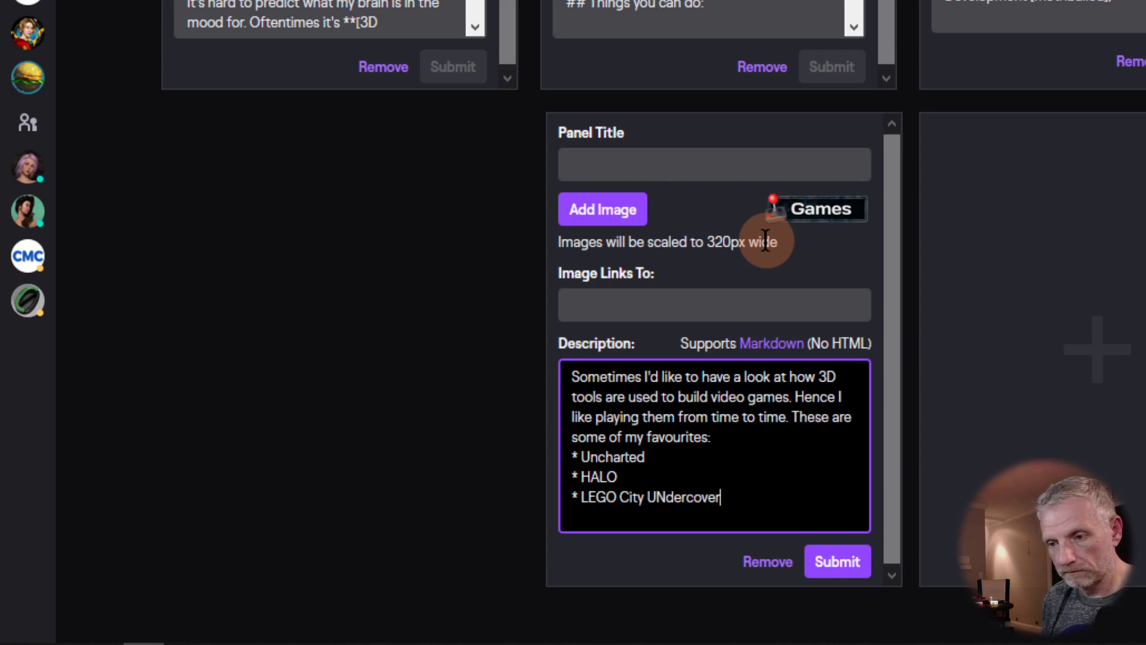
{"action": "key", "text": "BackSpace"}
{"action": "type", "text": "n"}
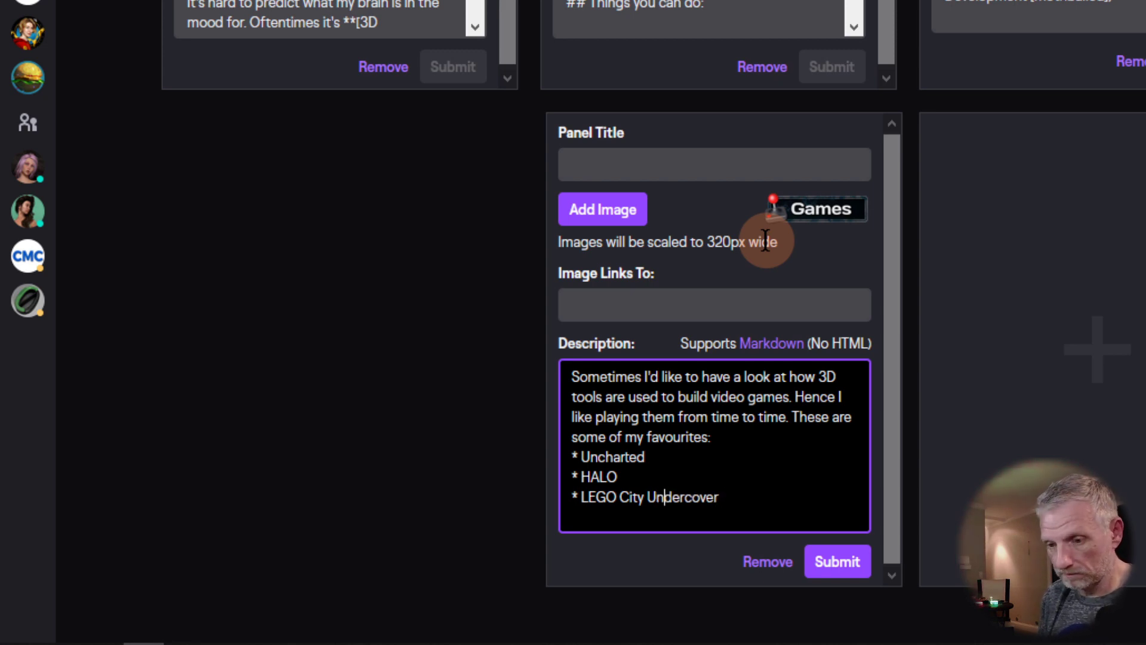
{"action": "key", "text": "Return"}
Step: Add bullets for Jak and Daxter, Ratchet and Clank, and Subnautica
{"action": "type", "text": "* Jak and Daxter"}
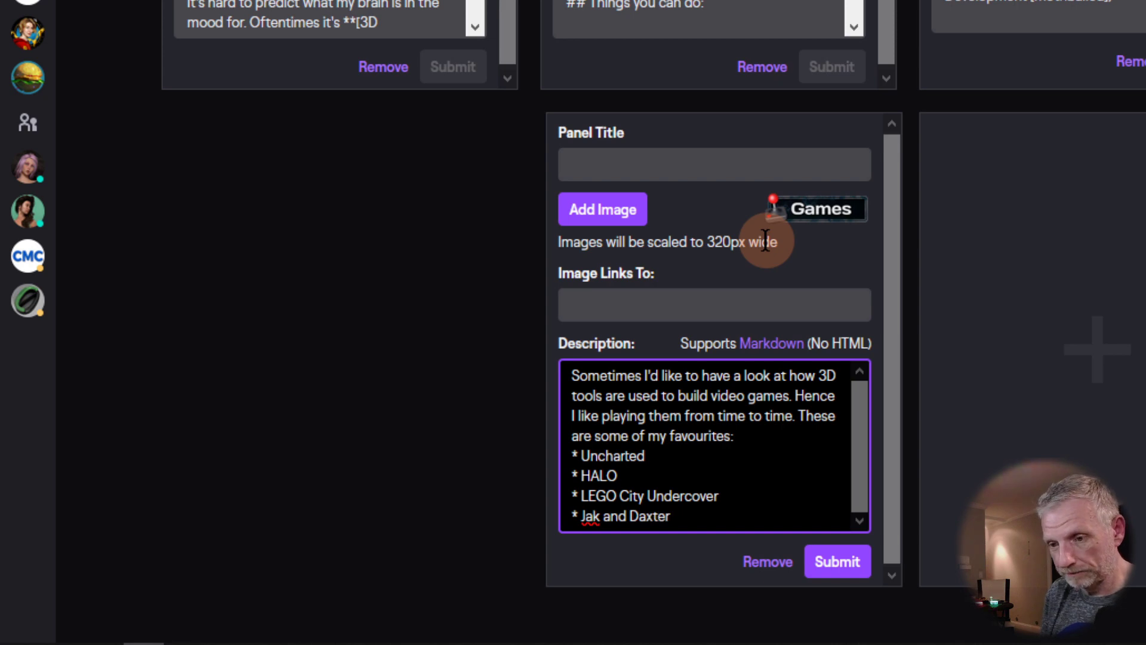
{"action": "key", "text": "Return"}
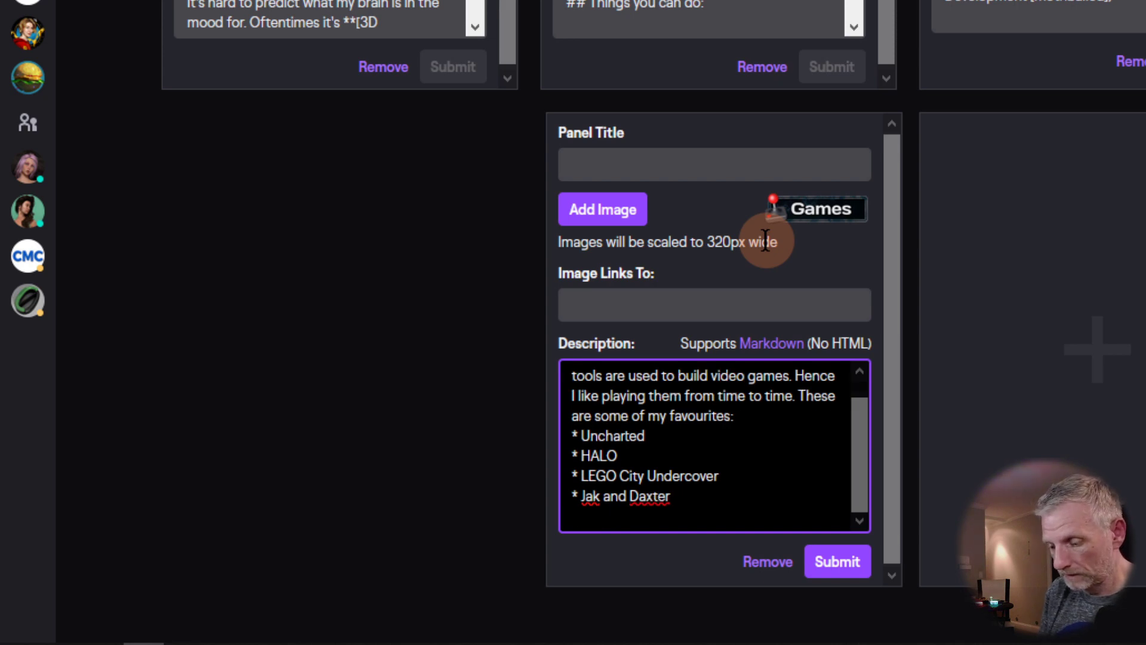
{"action": "type", "text": "* Ratchet and"}
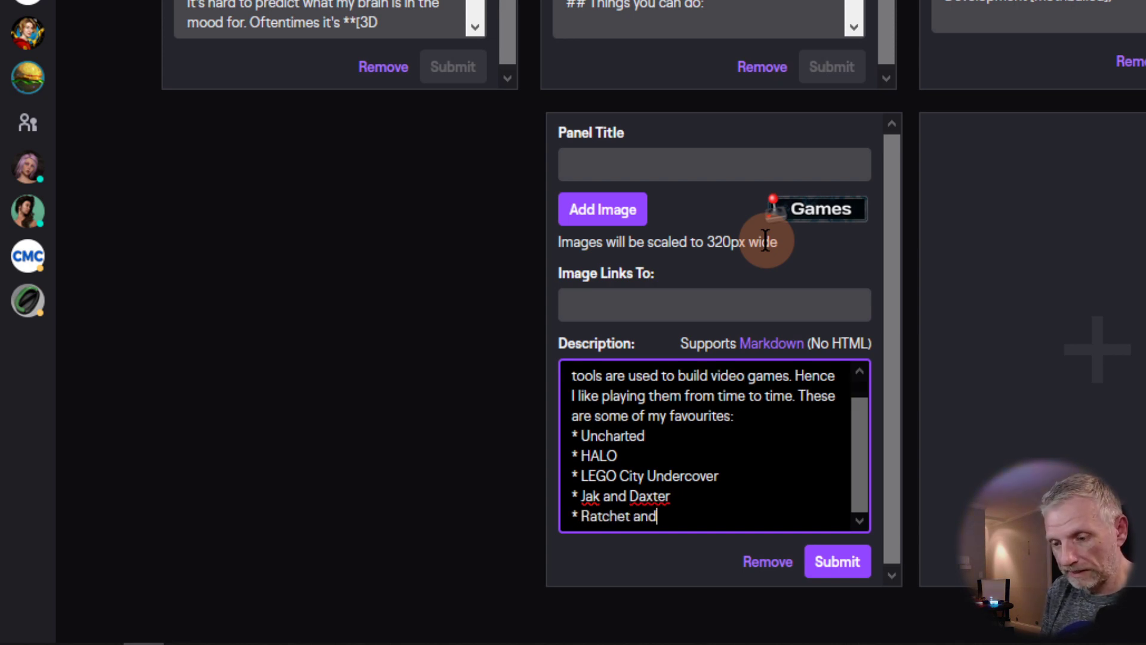
{"action": "type", "text": " Clank"}
{"action": "key", "text": "Return"}
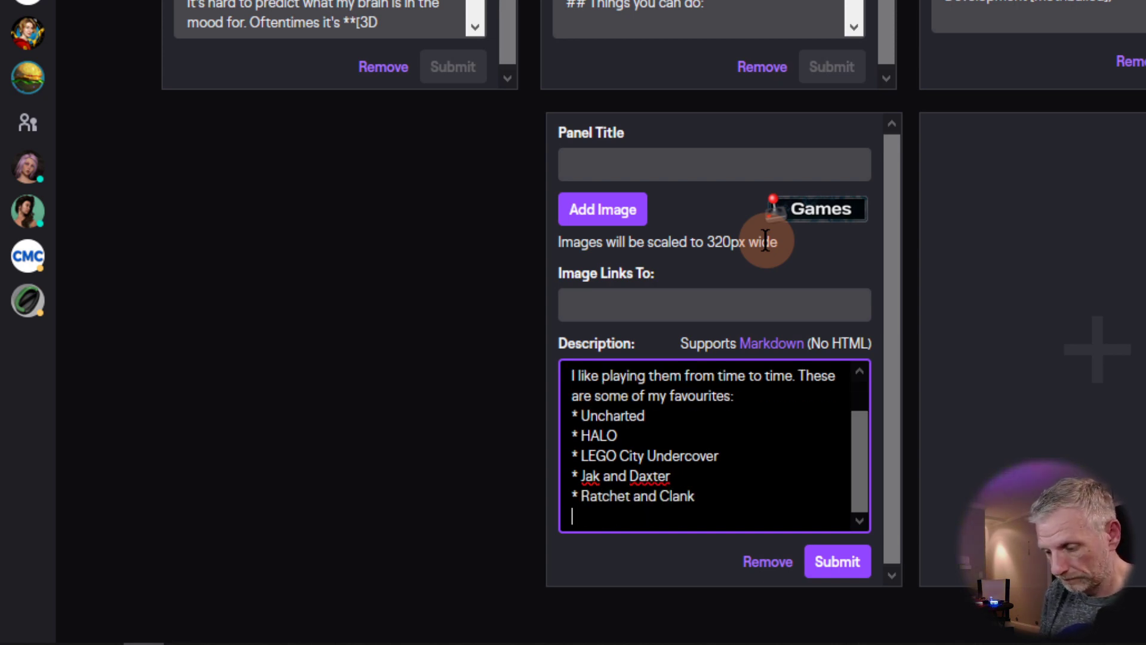
{"action": "type", "text": "* Subnautica"}
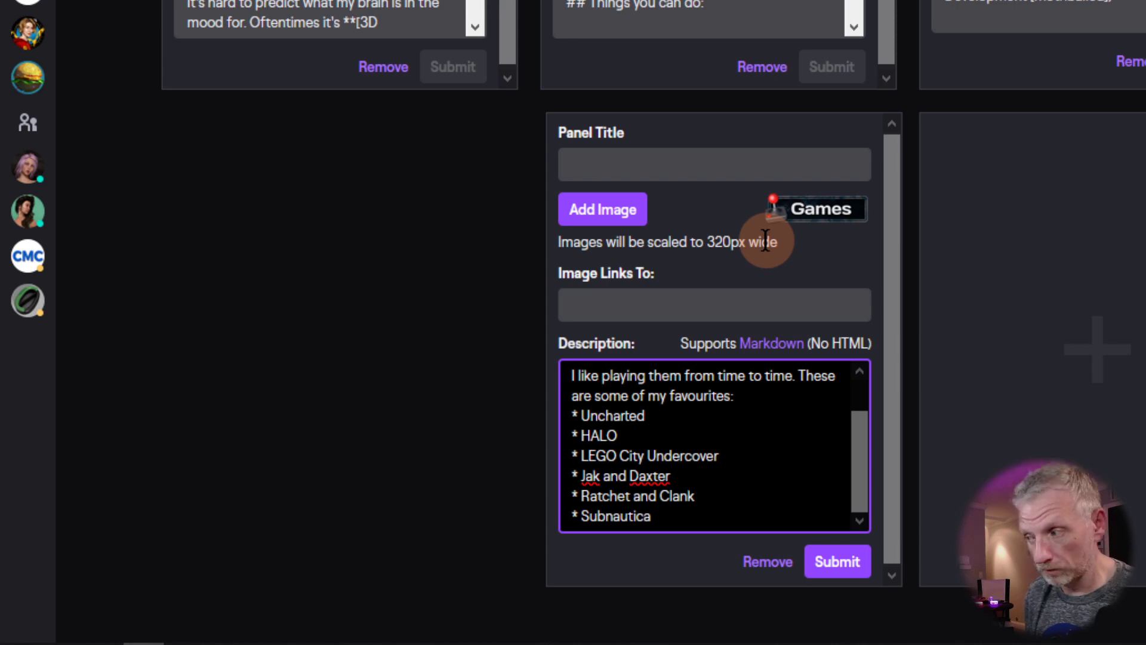
{"action": "key", "text": "Return"}
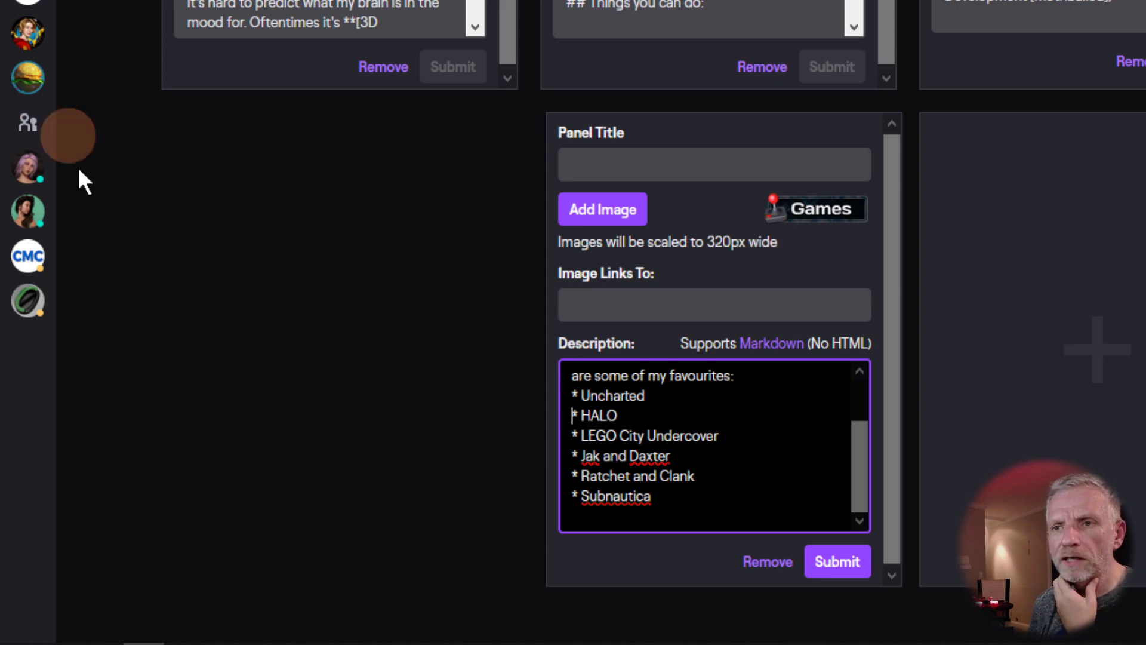
Step: Replace the Games description's first paragraph with 'Some of my favourite games'
{"action": "scroll", "coordinate": [200, 206], "scroll_direction": "up", "scroll_amount": 10}
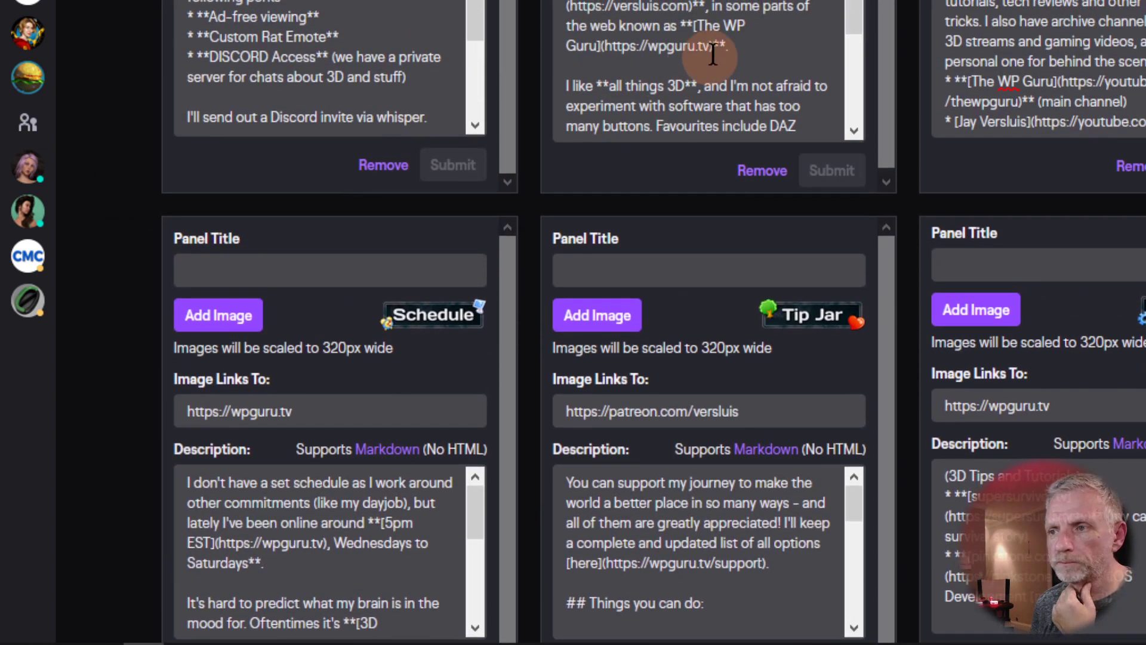
{"action": "left_click_drag", "start_coordinate": [858, 8], "coordinate": [861, 24]}
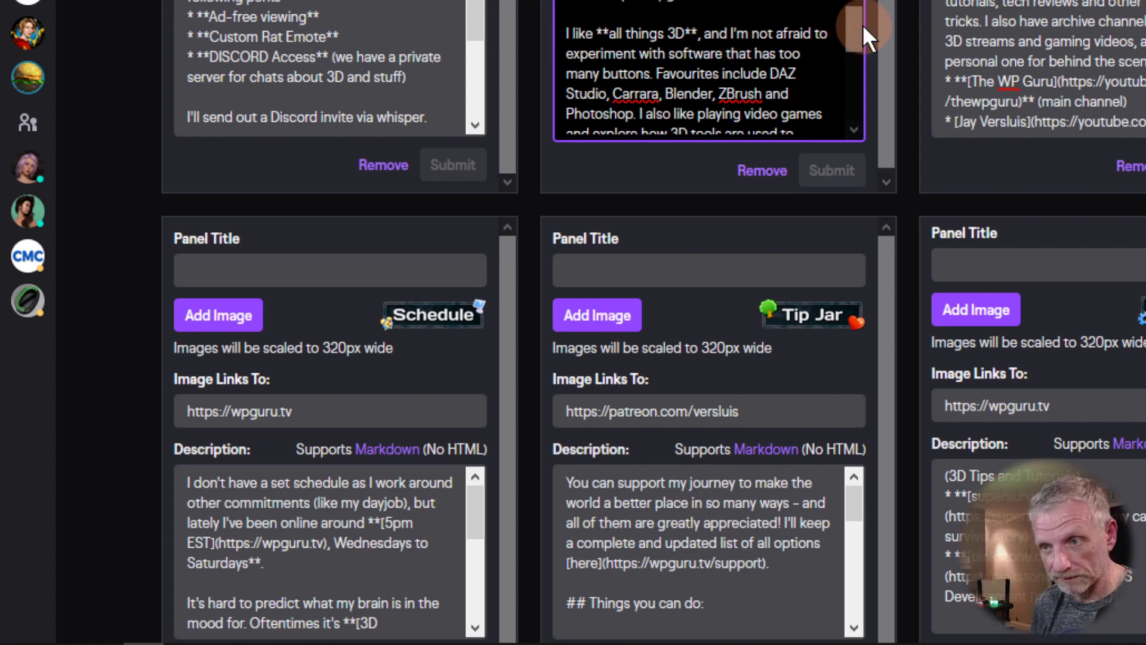
{"action": "left_click_drag", "start_coordinate": [859, 28], "coordinate": [859, 47]}
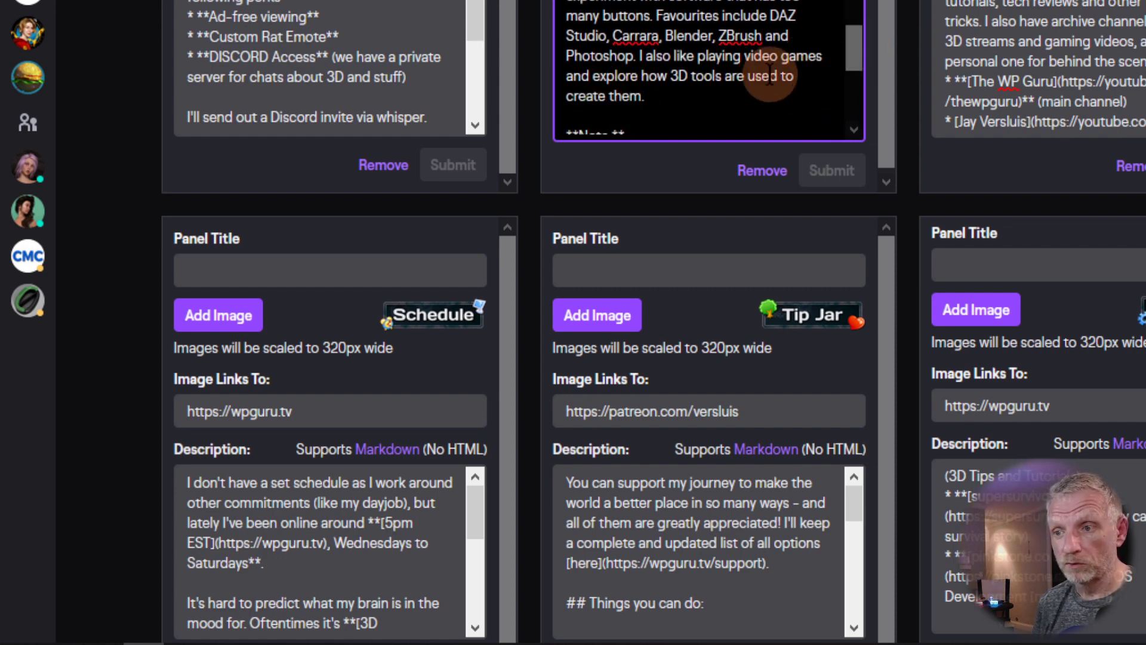
{"action": "left_click_drag", "start_coordinate": [850, 46], "coordinate": [853, 106]}
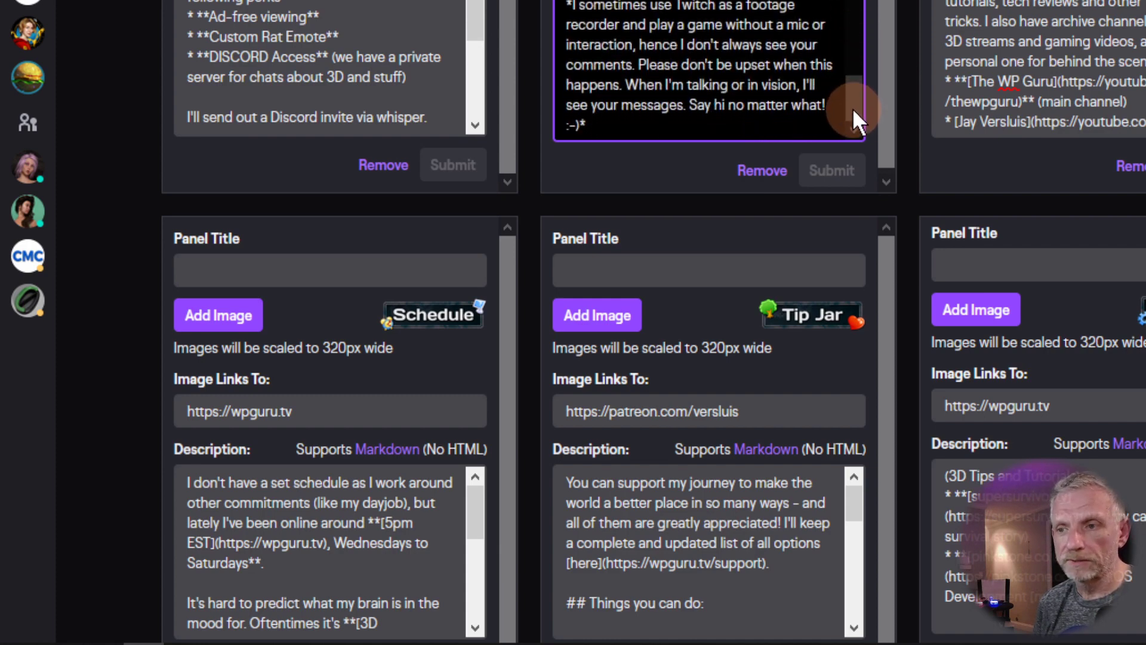
{"action": "scroll", "coordinate": [904, 178], "scroll_direction": "down", "scroll_amount": 1}
{"action": "scroll", "coordinate": [904, 177], "scroll_direction": "down", "scroll_amount": 10}
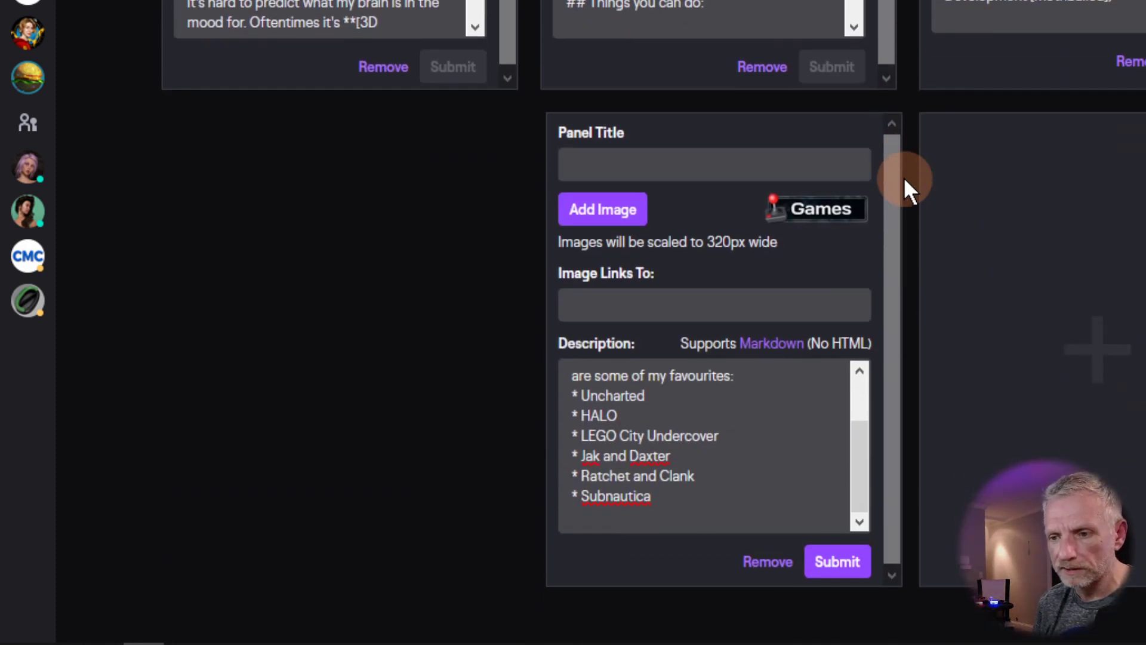
{"action": "left_click_drag", "start_coordinate": [862, 453], "coordinate": [858, 400]}
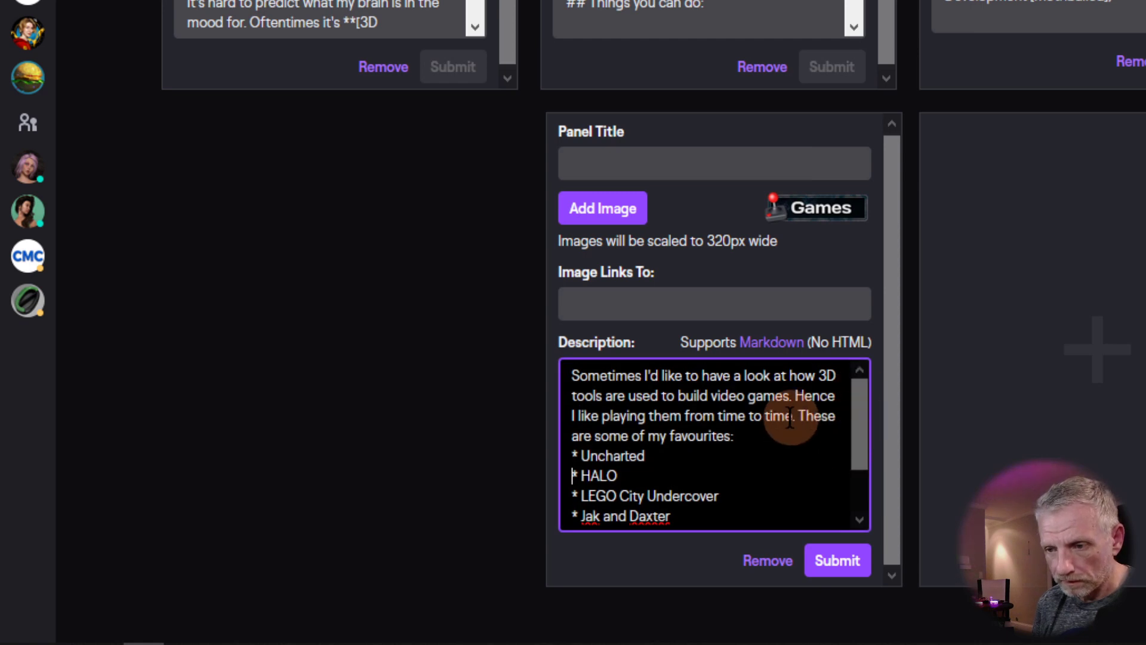
{"action": "left_click_drag", "start_coordinate": [758, 437], "coordinate": [526, 370]}
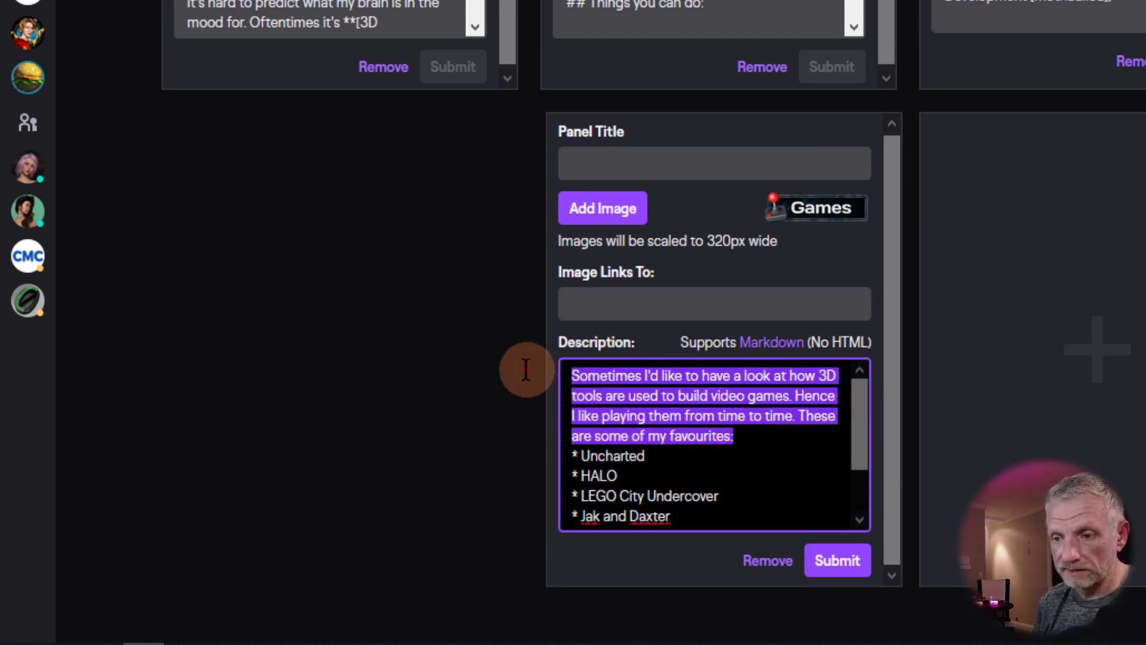
{"action": "type", "text": "SOme of m"}
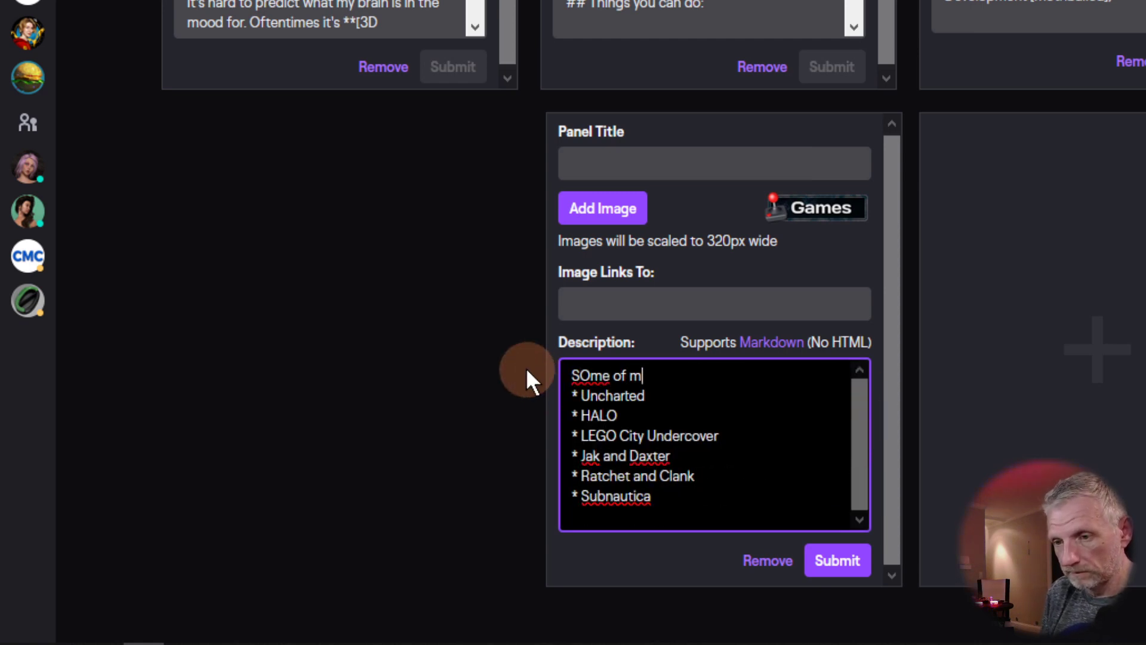
{"action": "type", "text": "y favourite games"}
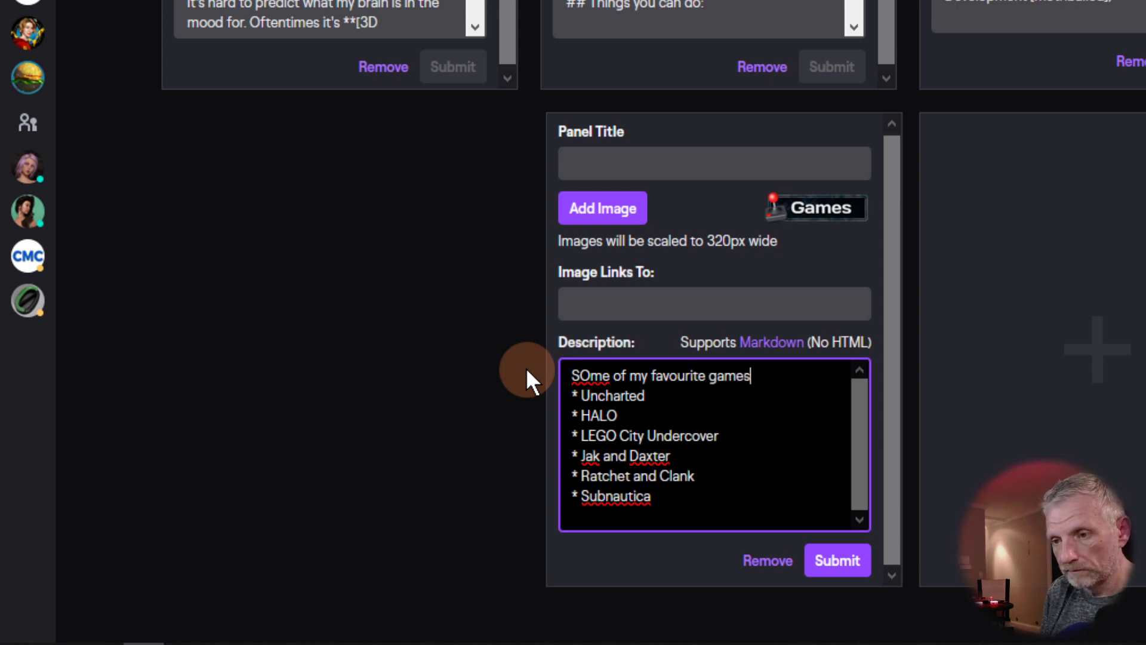
{"action": "key", "text": "Home"}
{"action": "key", "text": "Right"}
{"action": "key", "text": "Delete"}
{"action": "type", "text": "o"}
Step: Separate the intro line from the game list with a blank line
{"action": "key", "text": "Down"}
{"action": "key", "text": "Left"}
{"action": "key", "text": "Return"}
{"action": "key", "text": "BackSpace"}
{"action": "key", "text": "Up"}
{"action": "key", "text": "End"}
{"action": "key", "text": "Return"}
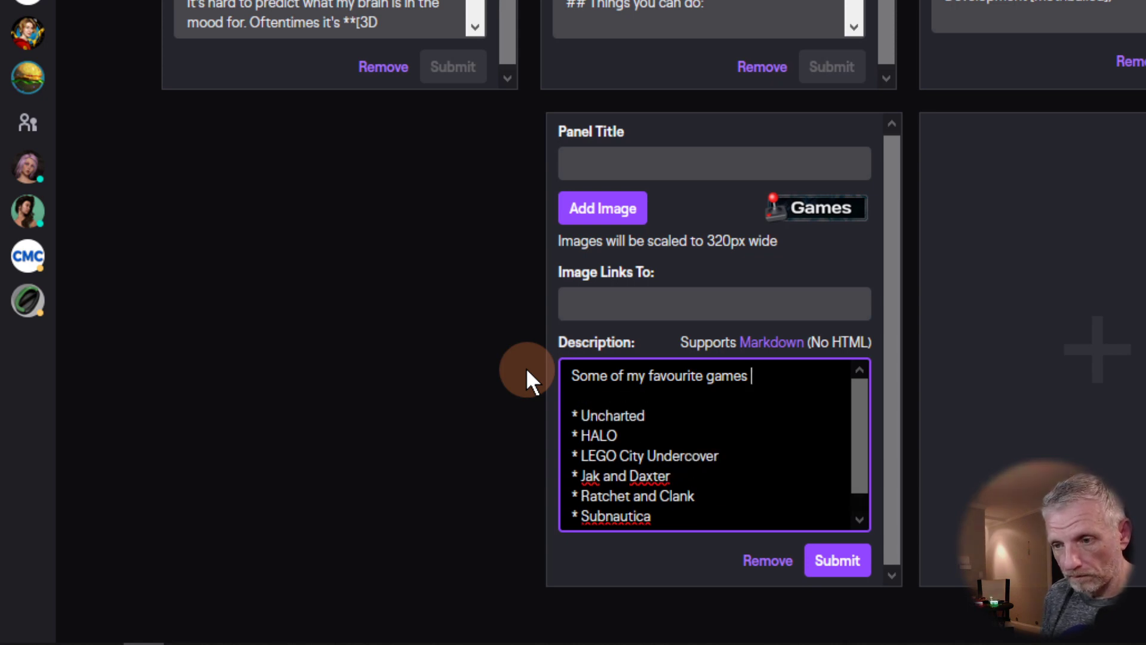
Step: Complete the intro with 'include (but are not limited to):' and fix the misspelling
{"action": "type", "text": "inclu"}
{"action": "key", "text": "BackSpace"}
{"action": "key", "text": "BackSpace"}
{"action": "key", "text": "BackSpace"}
{"action": "key", "text": "BackSpace"}
{"action": "key", "text": "BackSpace"}
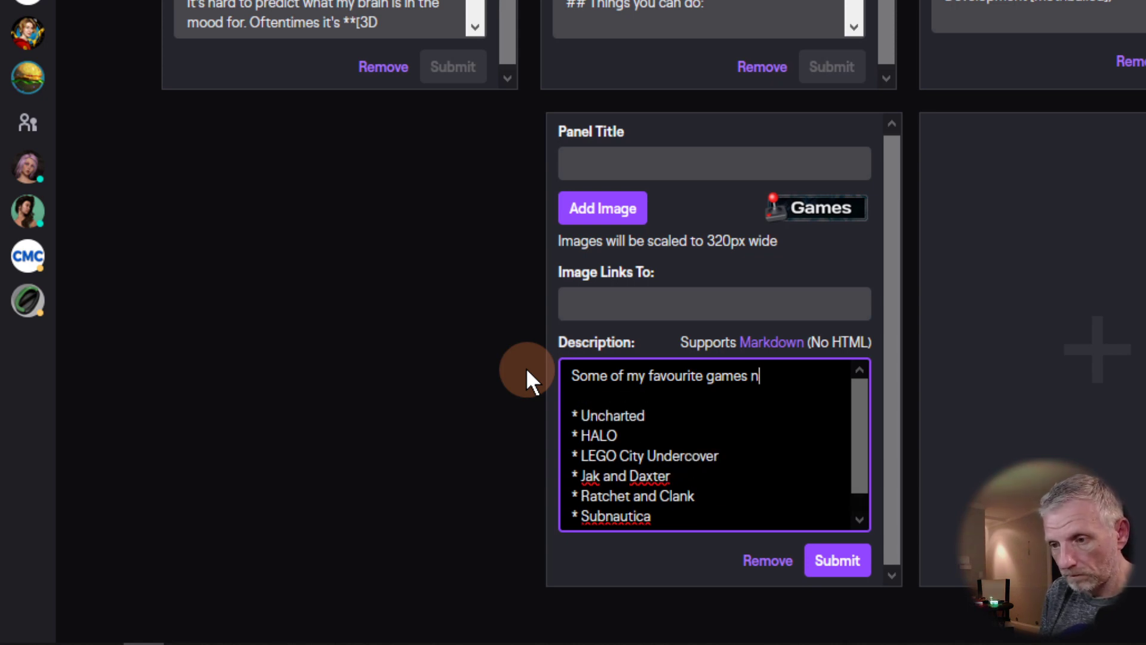
{"action": "type", "text": "inlcude "}
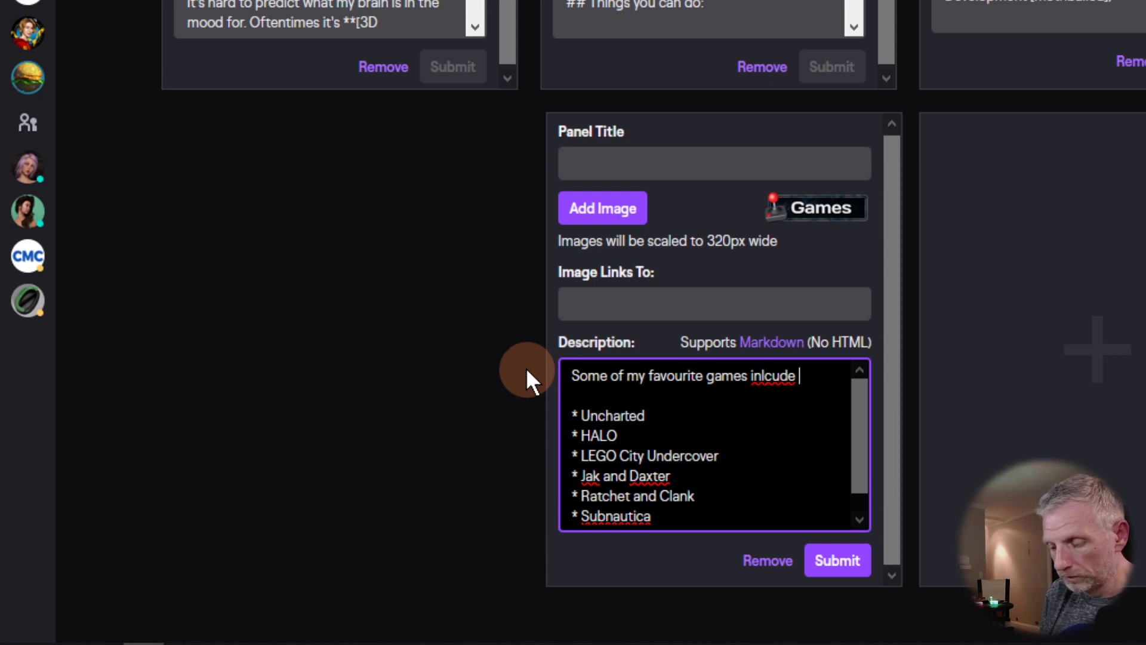
{"action": "type", "text": "(but are not limi"}
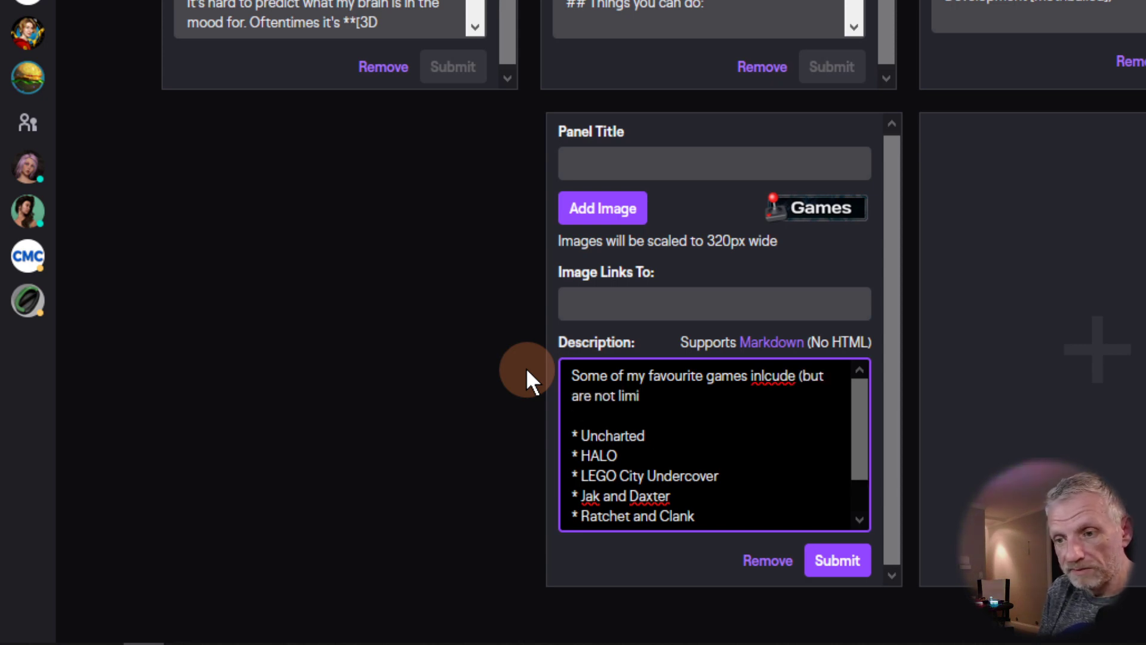
{"action": "type", "text": "ted to):"}
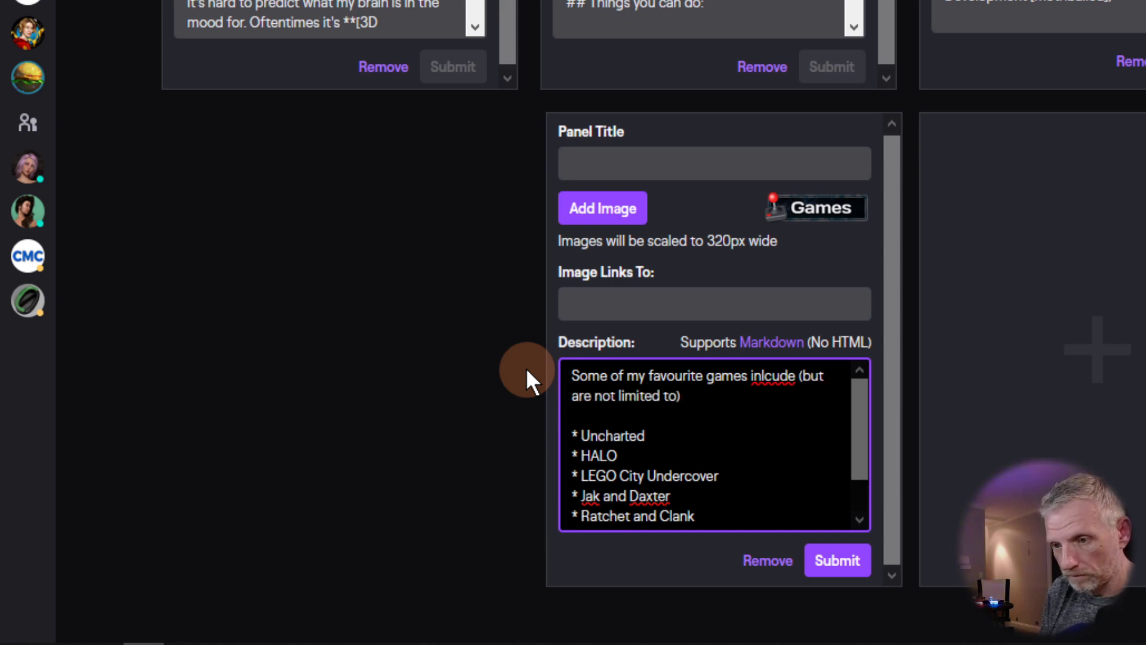
{"action": "key", "text": "Home"}
{"action": "key", "text": "Up"}
{"action": "key", "text": "Right"}
{"action": "key", "text": "Right"}
{"action": "key", "text": "Right"}
{"action": "key", "text": "Right"}
{"action": "key", "text": "Right"}
{"action": "key", "text": "Right"}
{"action": "key", "text": "Right"}
{"action": "key", "text": "Right"}
{"action": "key", "text": "Right"}
{"action": "key", "text": "Right"}
{"action": "key", "text": "Right"}
{"action": "key", "text": "Right"}
{"action": "key", "text": "Right"}
{"action": "key", "text": "Right"}
{"action": "key", "text": "Right"}
{"action": "key", "text": "Right"}
{"action": "key", "text": "Right"}
{"action": "key", "text": "Right"}
{"action": "key", "text": "Right"}
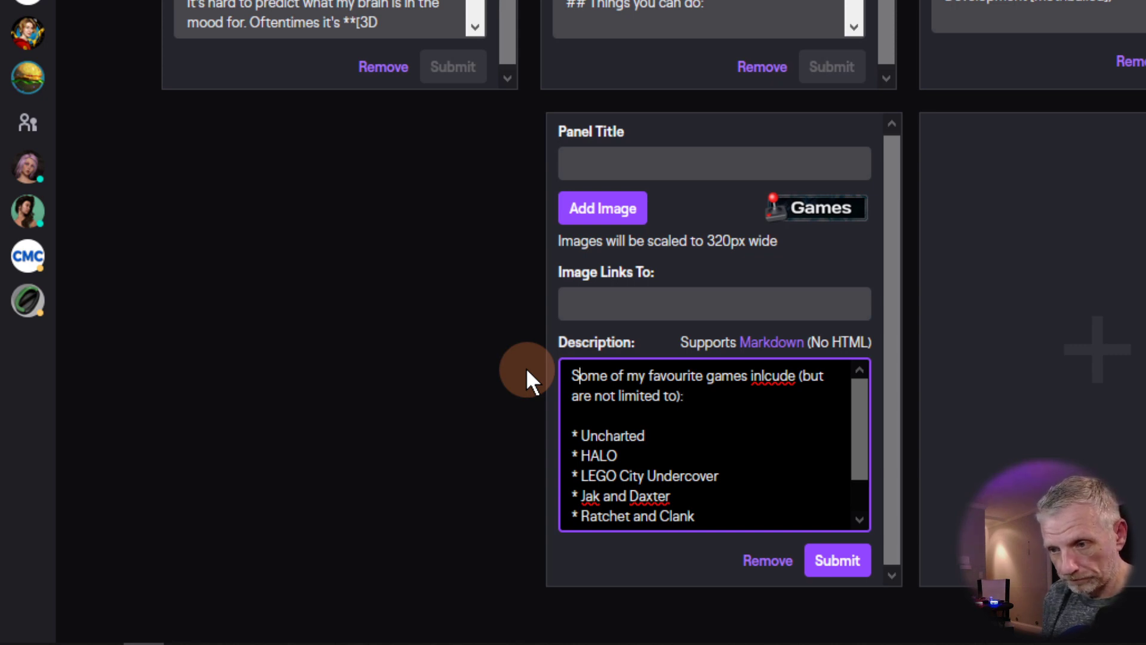
{"action": "key", "text": "Right"}
{"action": "type", "text": "l"}
{"action": "key", "text": "Down"}
{"action": "key", "text": "Down"}
{"action": "key", "text": "Down"}
{"action": "key", "text": "Down"}
{"action": "key", "text": "Down"}
{"action": "key", "text": "Down"}
{"action": "key", "text": "Down"}
{"action": "key", "text": "Down"}
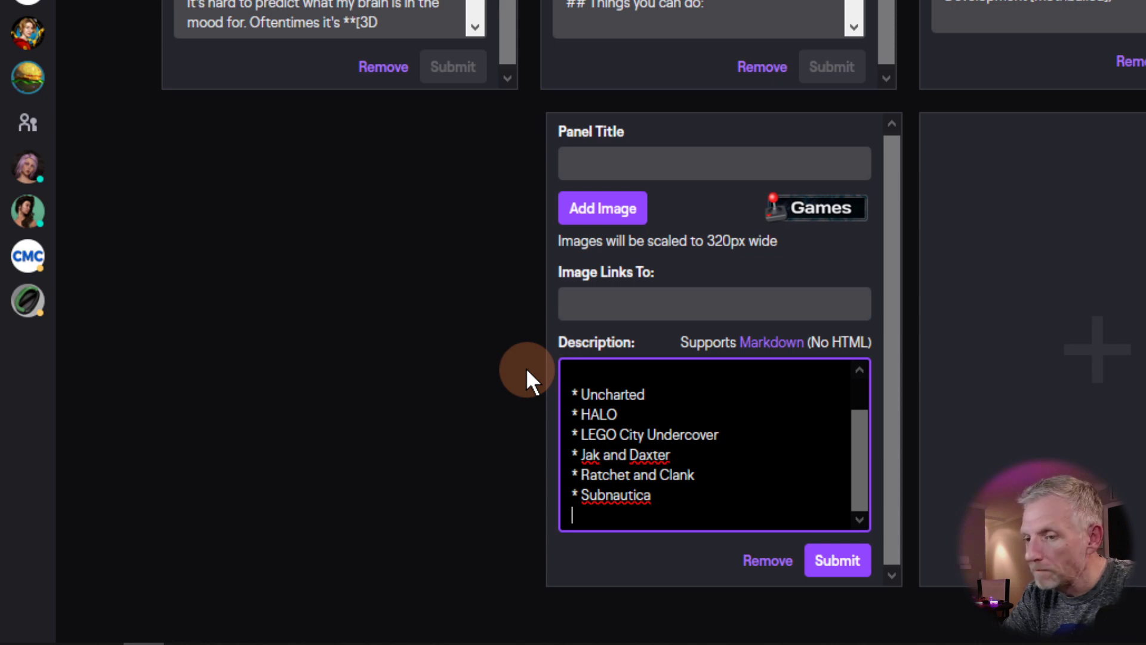
Step: Add a 'Manifold Garden' bullet and an italicised '*maybe Myst*' bullet, followed by a blank line
{"action": "type", "text": "* Manifold "}
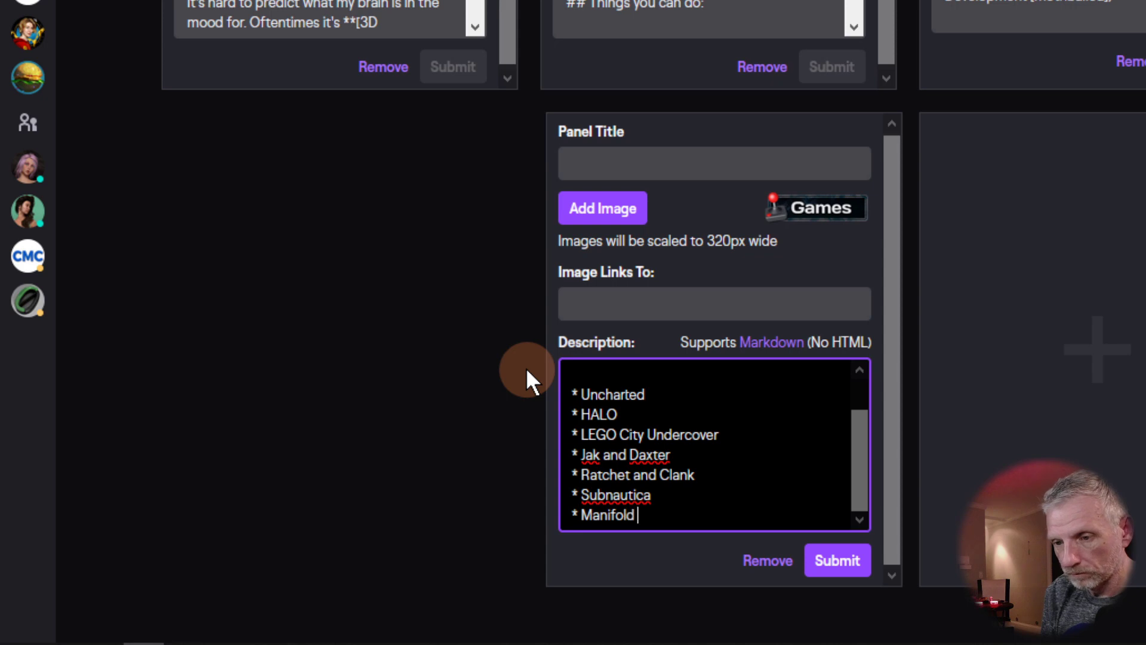
{"action": "type", "text": "Garden"}
{"action": "key", "text": "Up"}
{"action": "key", "text": "Up"}
{"action": "key", "text": "Up"}
{"action": "key", "text": "Up"}
{"action": "key", "text": "Up"}
{"action": "key", "text": "Up"}
{"action": "key", "text": "Up"}
{"action": "key", "text": "Up"}
{"action": "key", "text": "Up"}
{"action": "key", "text": "Up"}
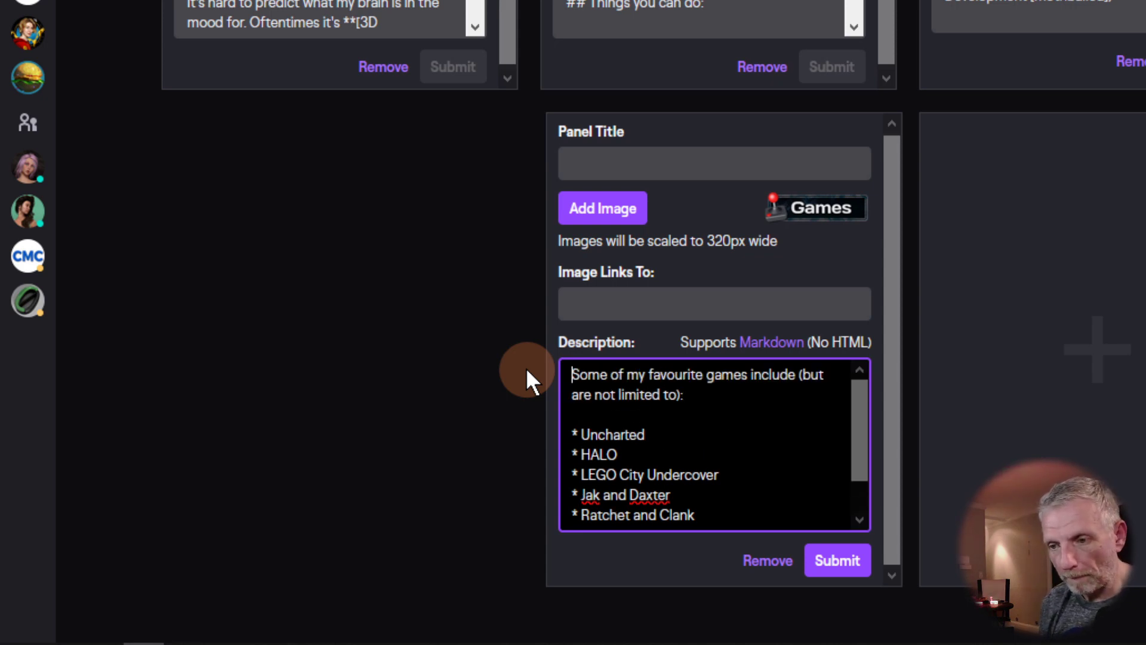
{"action": "key", "text": "Down"}
{"action": "key", "text": "Down"}
{"action": "key", "text": "Down"}
{"action": "key", "text": "Down"}
{"action": "key", "text": "Down"}
{"action": "key", "text": "Down"}
{"action": "key", "text": "Down"}
{"action": "key", "text": "Down"}
{"action": "key", "text": "Down"}
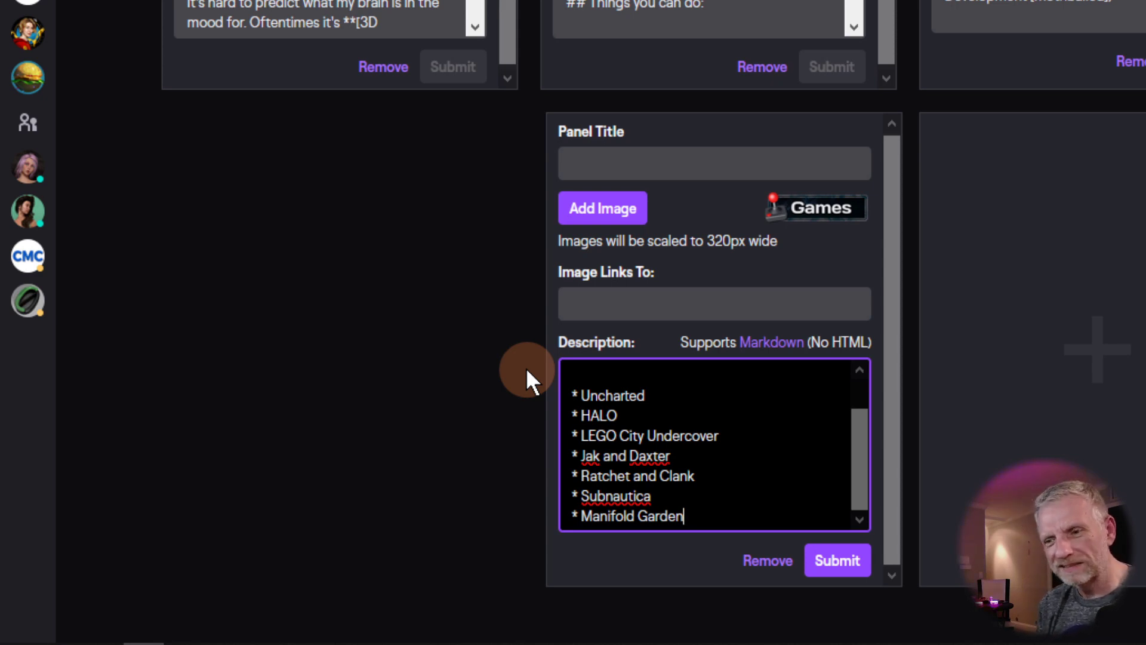
{"action": "key", "text": "Return"}
{"action": "type", "text": "* "}
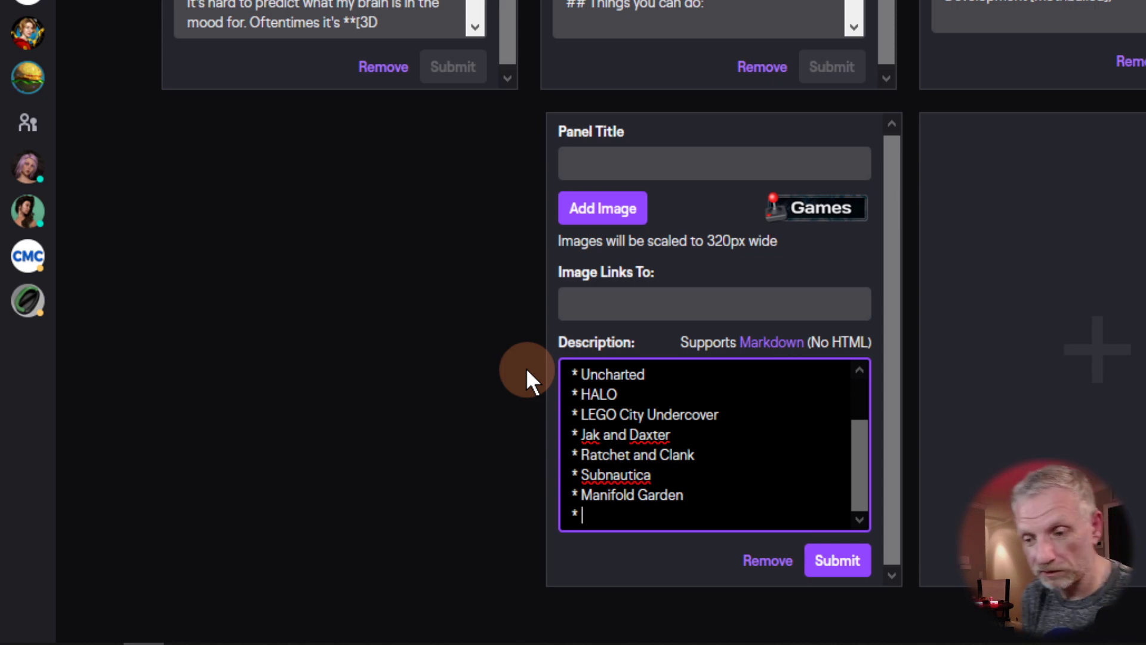
{"action": "type", "text": "m"}
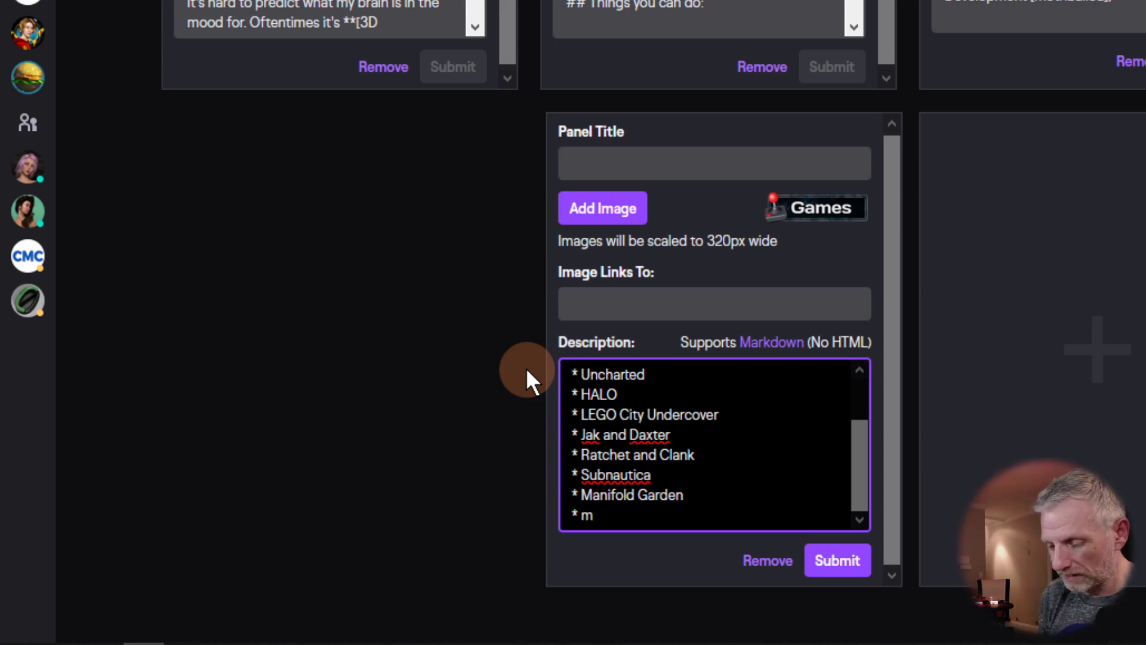
{"action": "type", "text": "aybe Myst"}
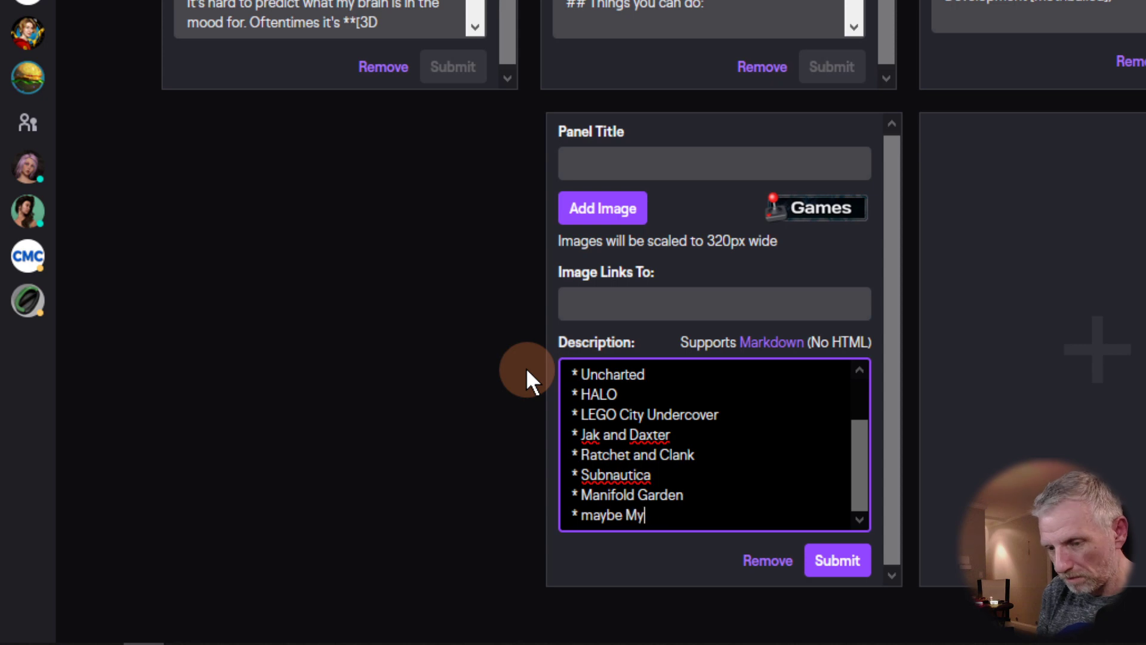
{"action": "key", "text": "Left"}
{"action": "key", "text": "Left"}
{"action": "key", "text": "Left"}
{"action": "key", "text": "Left"}
{"action": "key", "text": "Left"}
{"action": "key", "text": "Left"}
{"action": "key", "text": "Left"}
{"action": "key", "text": "Left"}
{"action": "key", "text": "Left"}
{"action": "key", "text": "Left"}
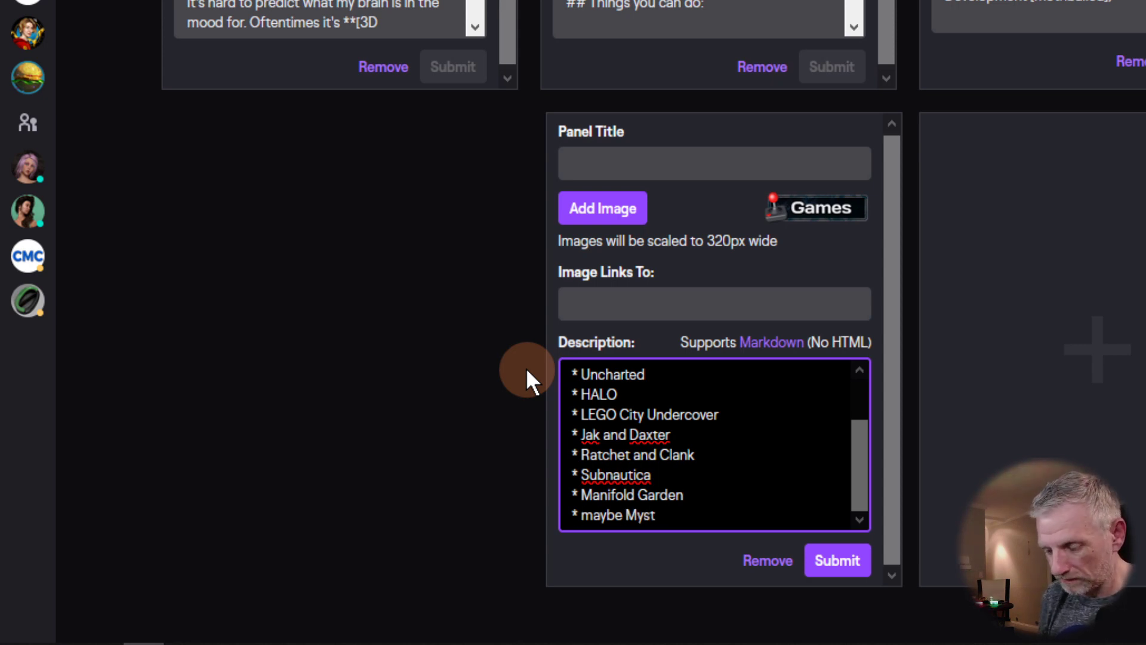
{"action": "type", "text": "*"}
{"action": "key", "text": "Right"}
{"action": "key", "text": "Right"}
{"action": "key", "text": "Right"}
{"action": "key", "text": "Right"}
{"action": "key", "text": "Right"}
{"action": "key", "text": "Right"}
{"action": "key", "text": "Right"}
{"action": "key", "text": "Right"}
{"action": "key", "text": "Right"}
{"action": "key", "text": "Right"}
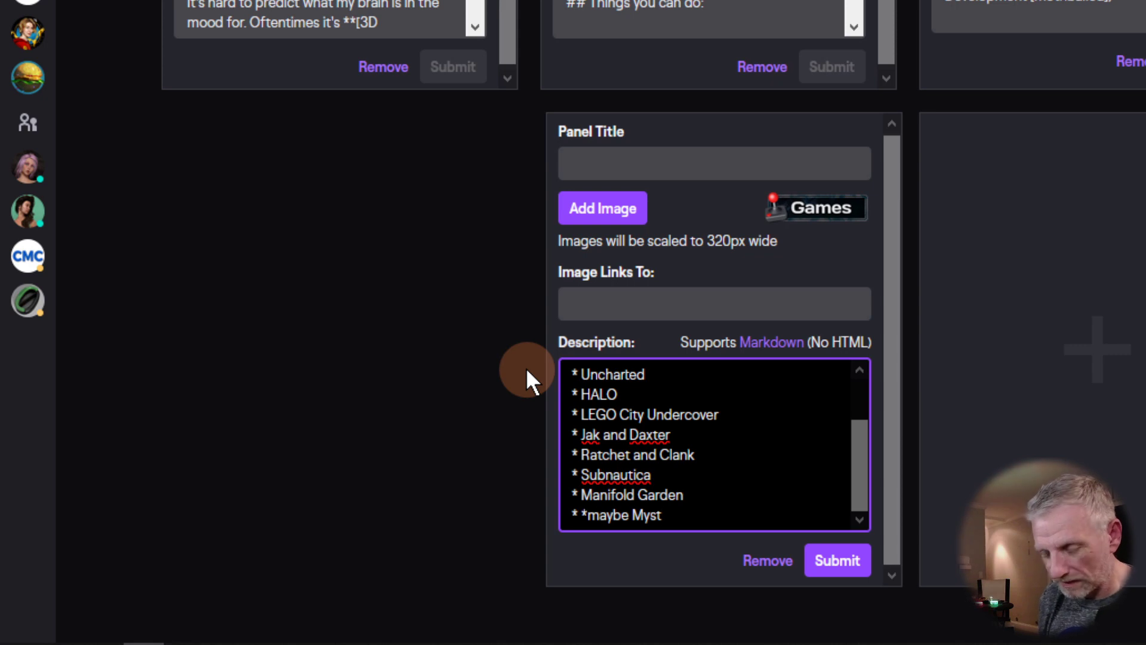
{"action": "type", "text": "*"}
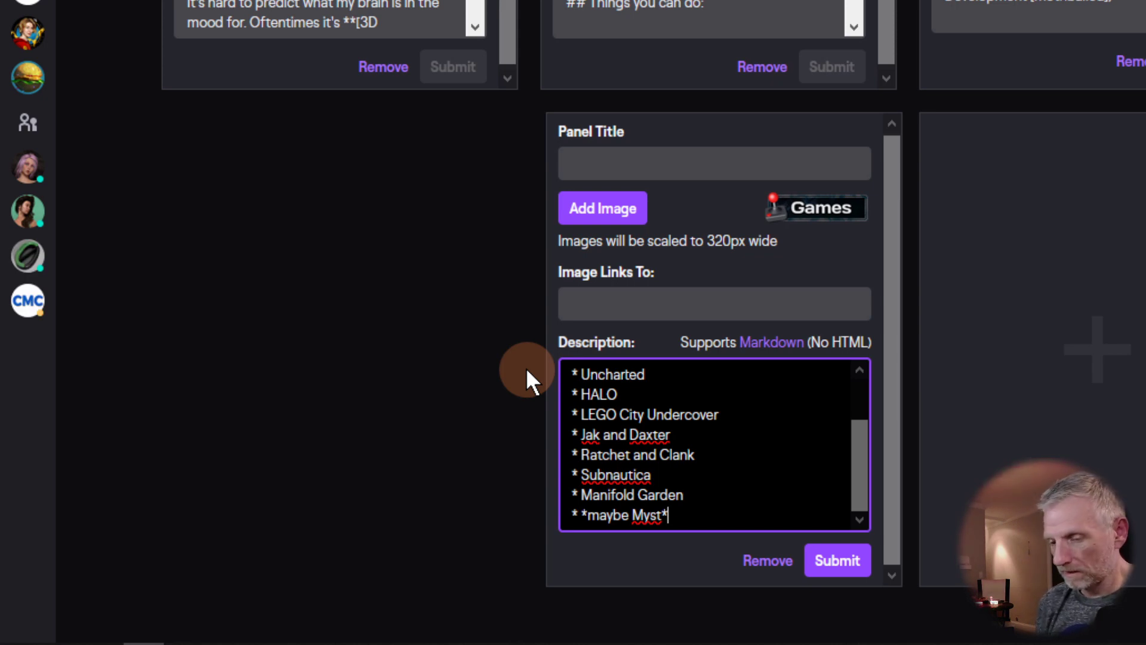
{"action": "key", "text": "Return"}
{"action": "key", "text": "Return"}
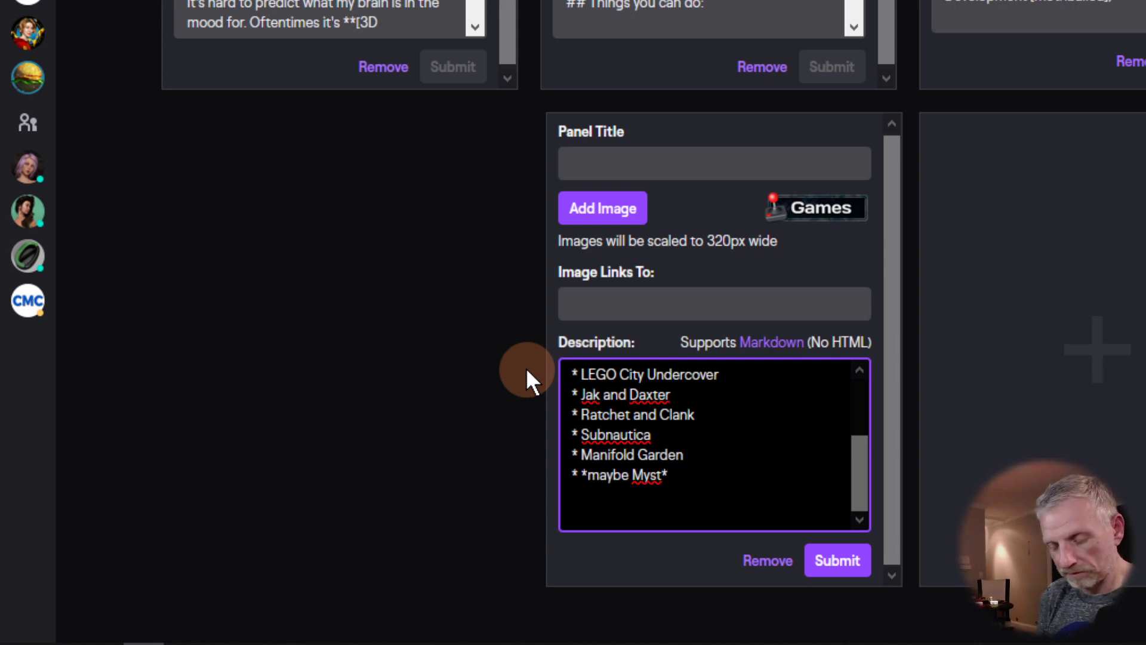
Step: Add the closing line 'In essence, retro type puzzle and story driven adventure games.'
{"action": "type", "text": "In e"}
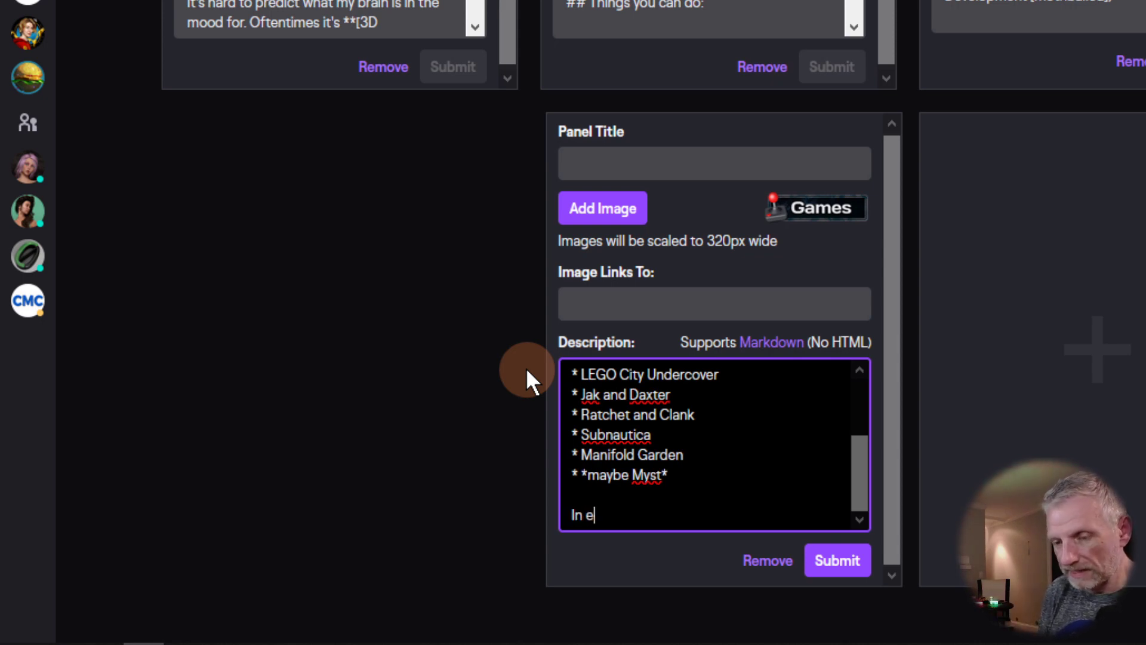
{"action": "type", "text": "ssence, retro type "}
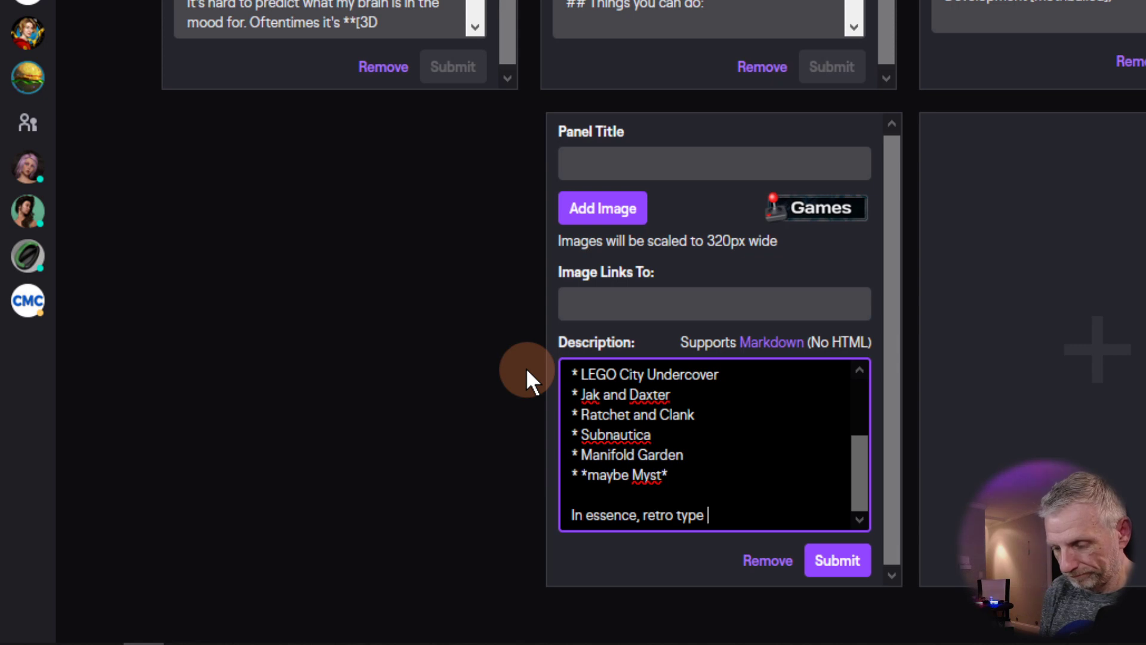
{"action": "type", "text": "puzzle ghame"}
{"action": "key", "text": "BackSpace"}
{"action": "key", "text": "BackSpace"}
{"action": "key", "text": "BackSpace"}
{"action": "key", "text": "BackSpace"}
{"action": "key", "text": "BackSpace"}
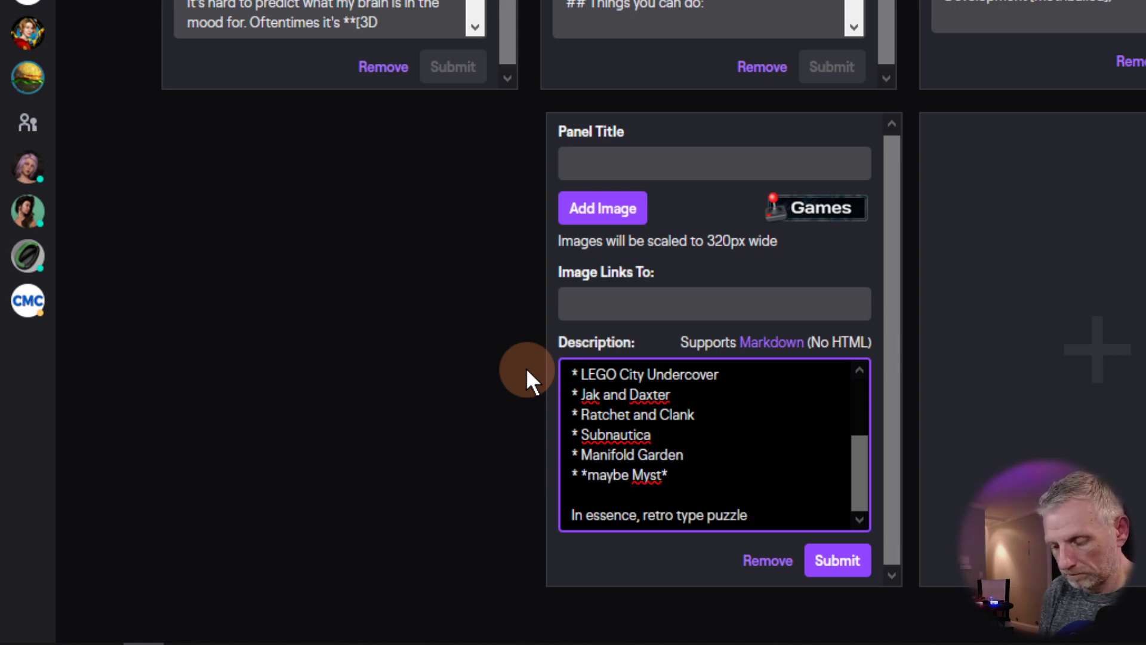
{"action": "type", "text": "and story dri"}
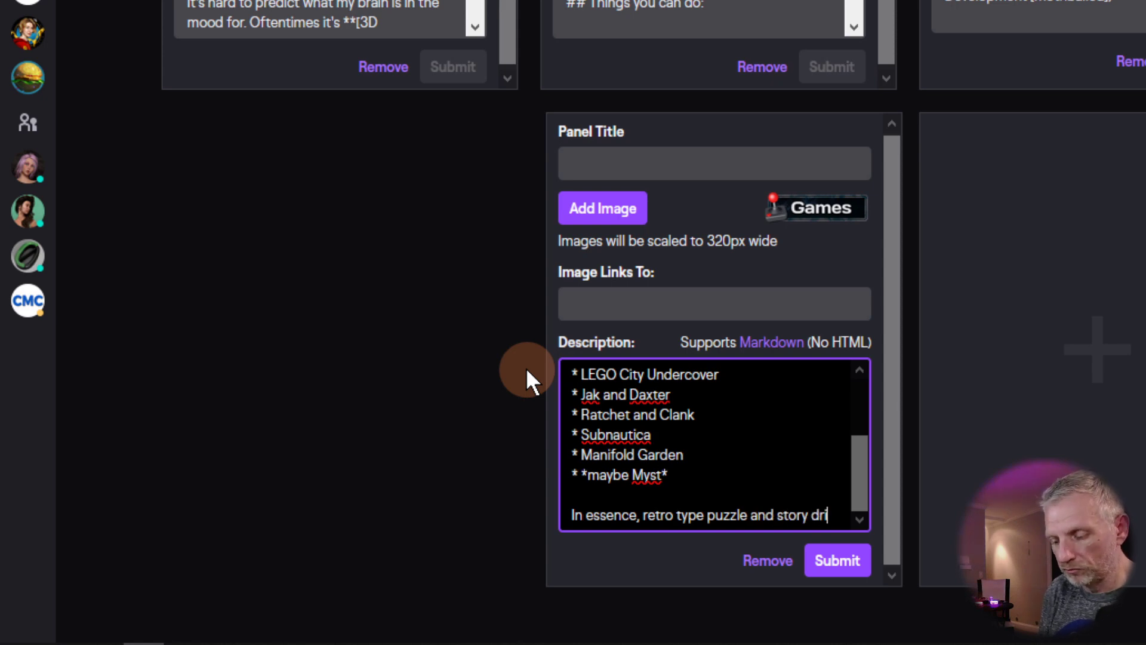
{"action": "type", "text": "ven adventure games."}
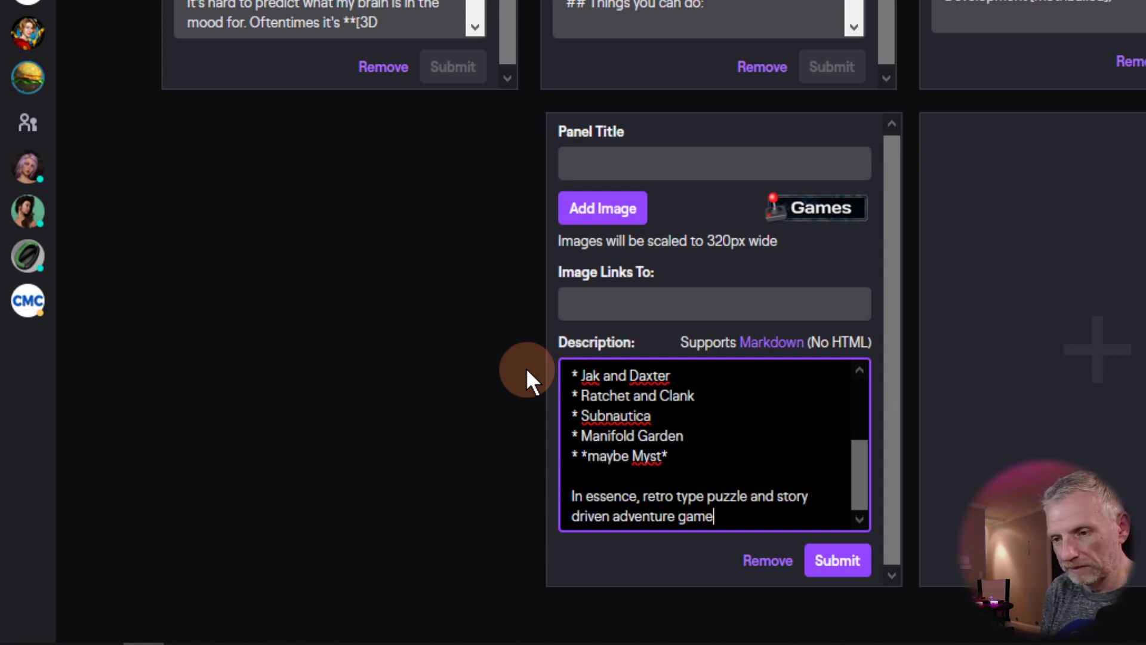
Step: Insert an Obduction bullet below Manifold Garden in the game list
{"action": "key", "text": "Up"}
{"action": "key", "text": "Up"}
{"action": "key", "text": "Up"}
{"action": "key", "text": "Up"}
{"action": "key", "text": "Return"}
{"action": "type", "text": "* Obduction"}
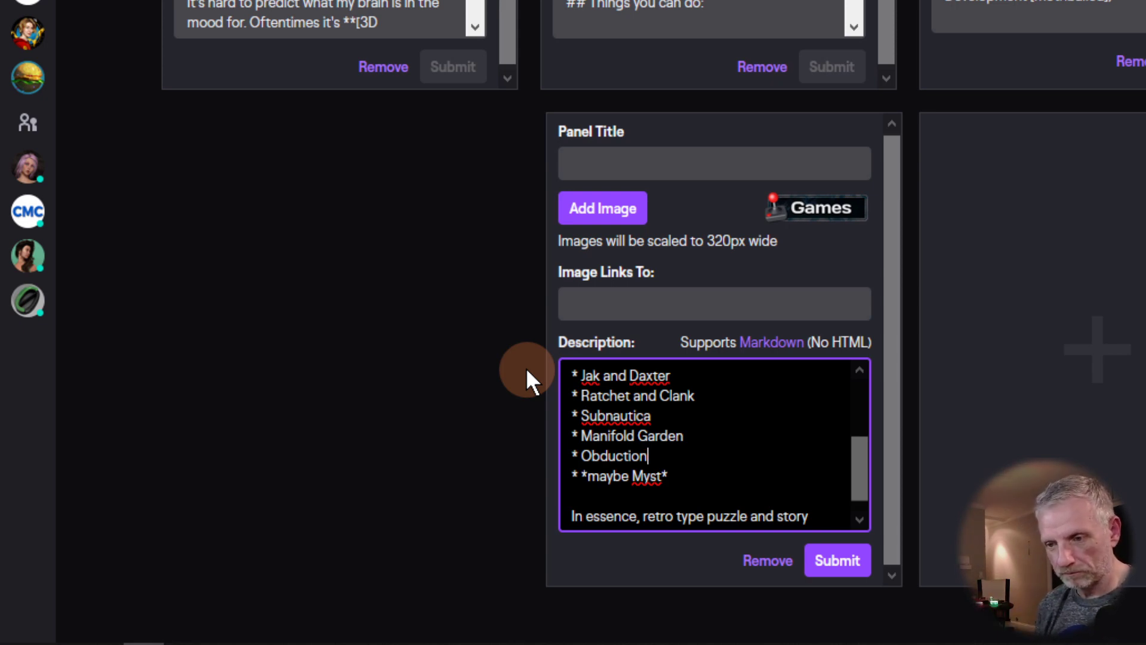
{"action": "key", "text": "Down"}
{"action": "key", "text": "Down"}
{"action": "key", "text": "Down"}
{"action": "key", "text": "Down"}
{"action": "key", "text": "Down"}
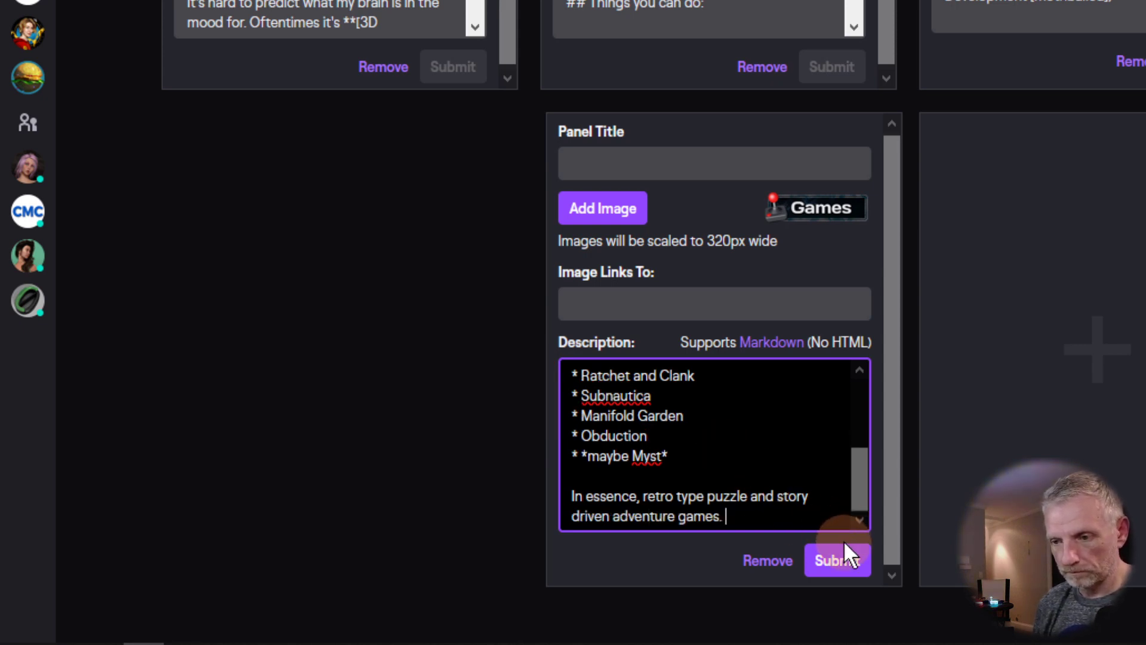
Step: Submit the Games panel and add a new text or image panel
{"action": "left_click", "coordinate": [846, 561]}
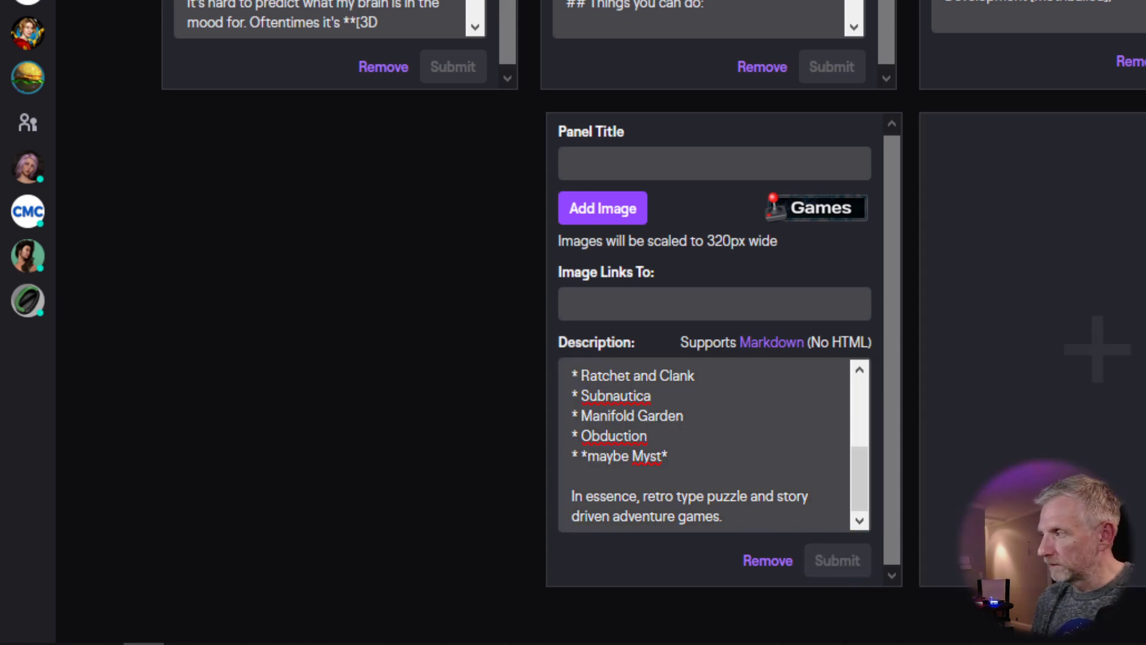
{"action": "left_click", "coordinate": [1104, 393]}
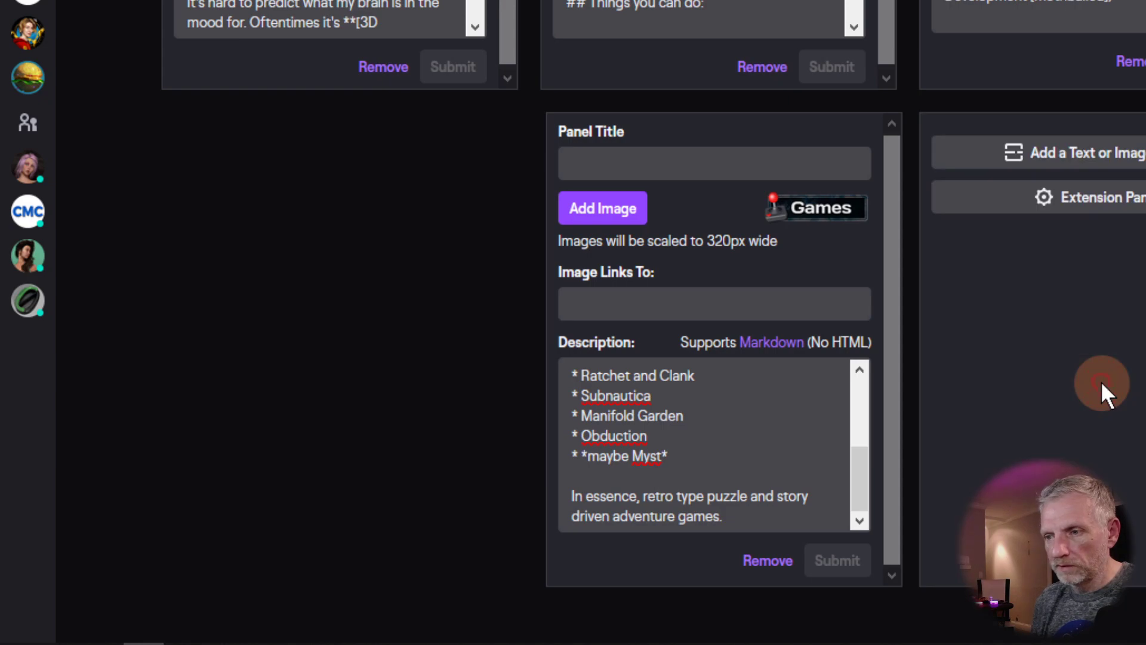
{"action": "left_click", "coordinate": [1125, 158]}
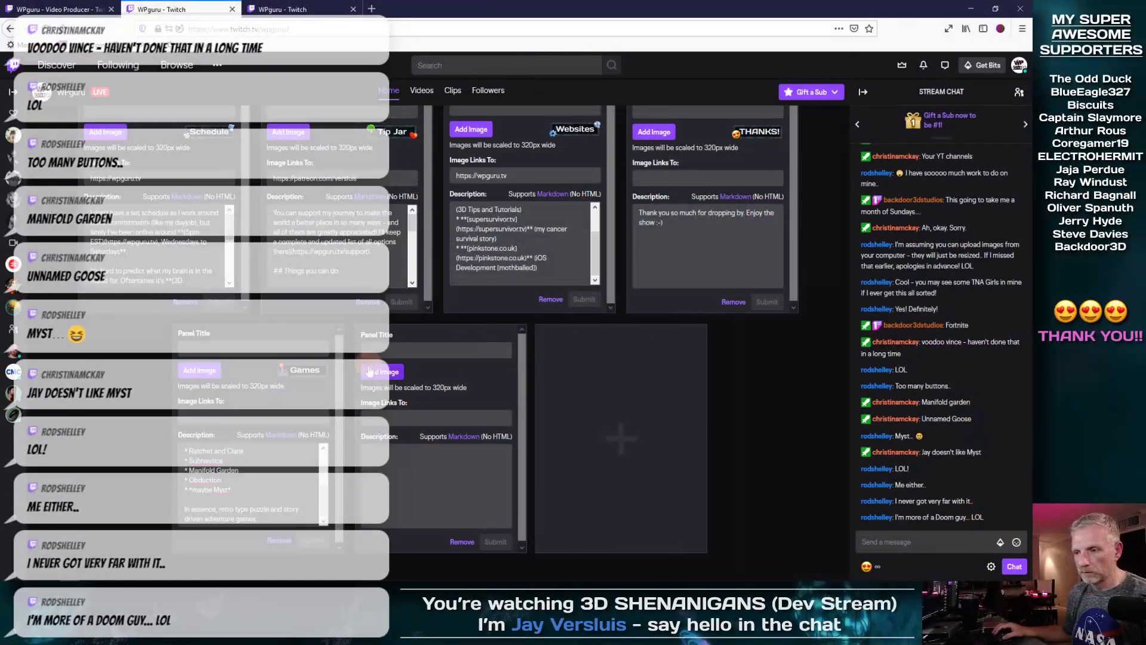
Step: Upload Books.png, widen the crop to cover the whole banner, and place it
{"action": "left_click", "coordinate": [369, 372]}
{"action": "left_click", "coordinate": [558, 298]}
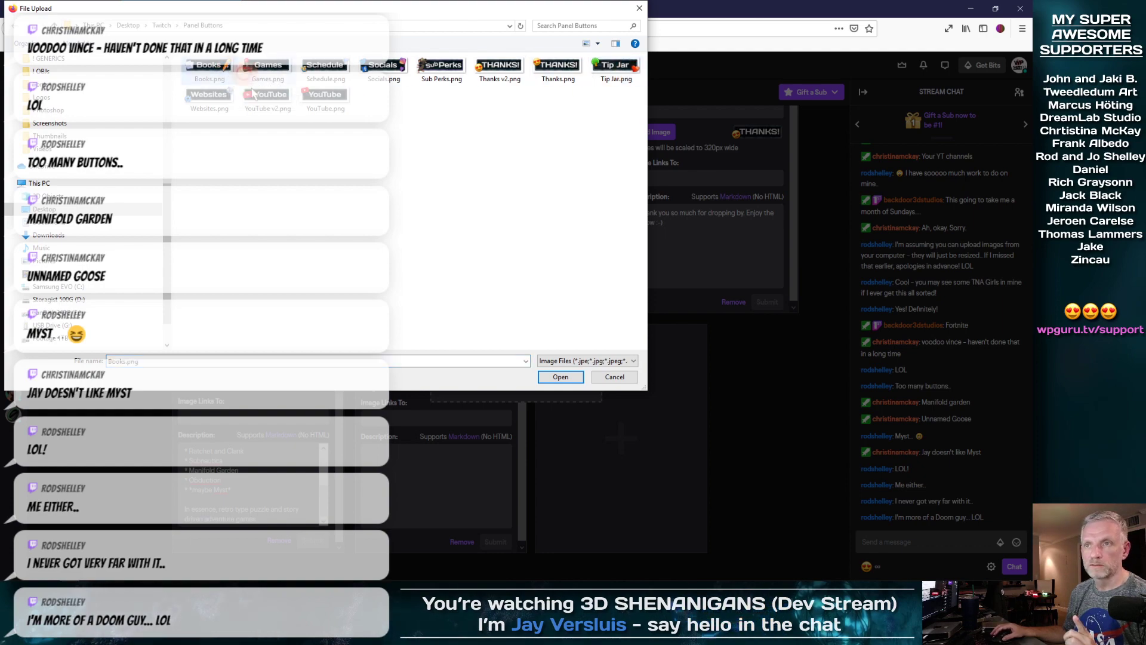
{"action": "left_click", "coordinate": [230, 70]}
{"action": "left_click", "coordinate": [560, 378]}
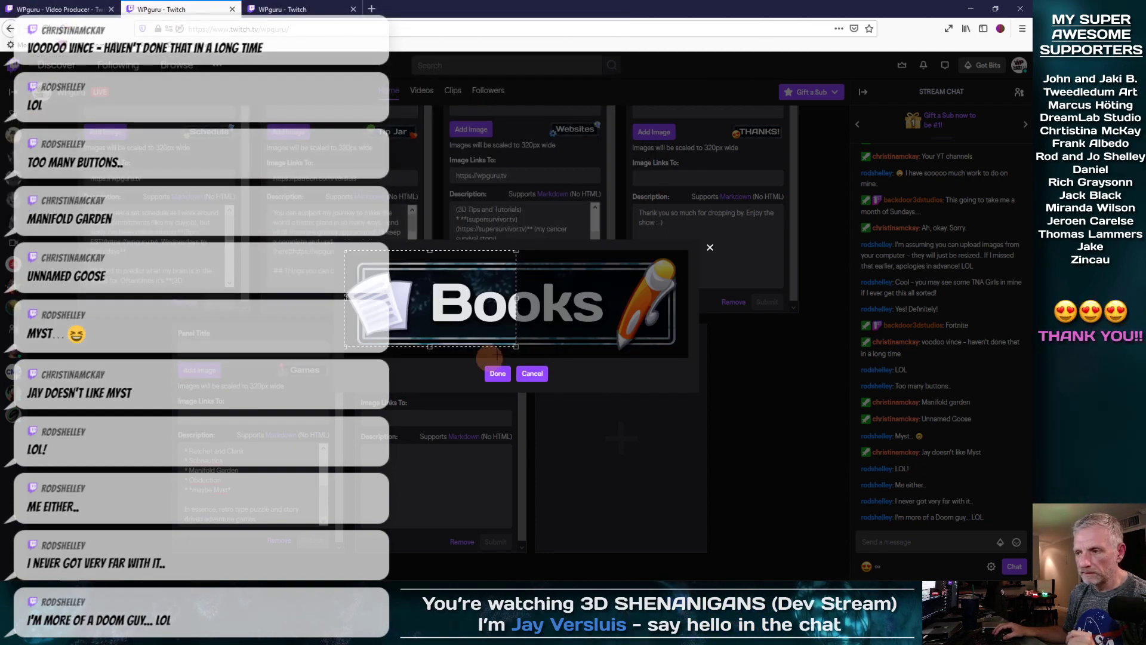
{"action": "left_click_drag", "start_coordinate": [517, 356], "coordinate": [691, 373]}
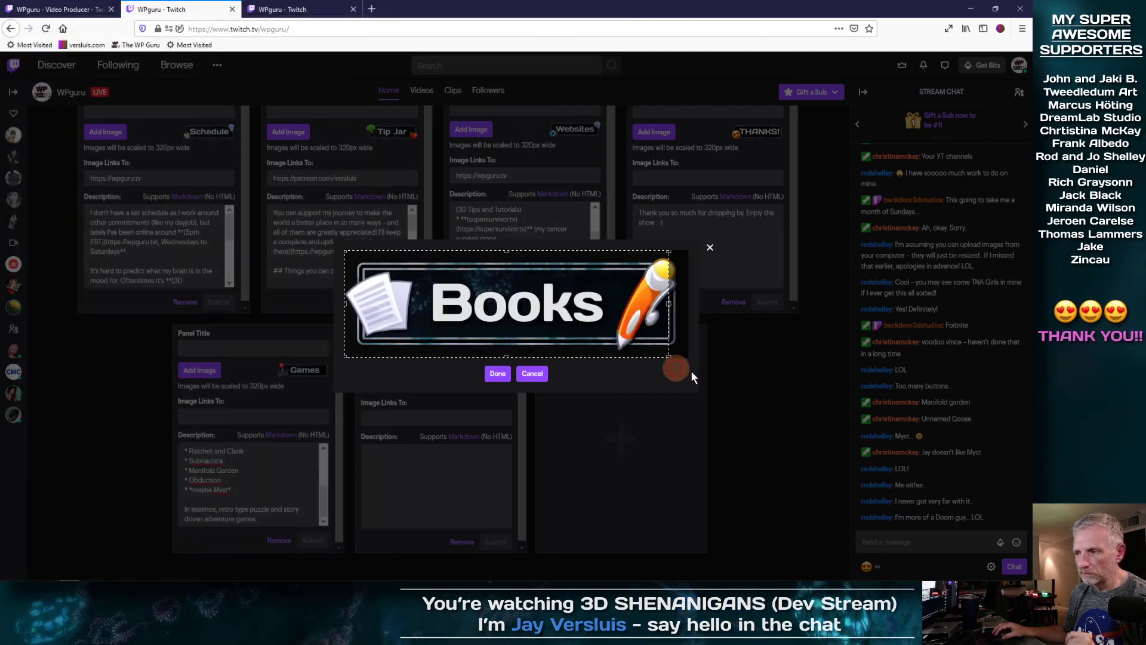
{"action": "left_click", "coordinate": [497, 373]}
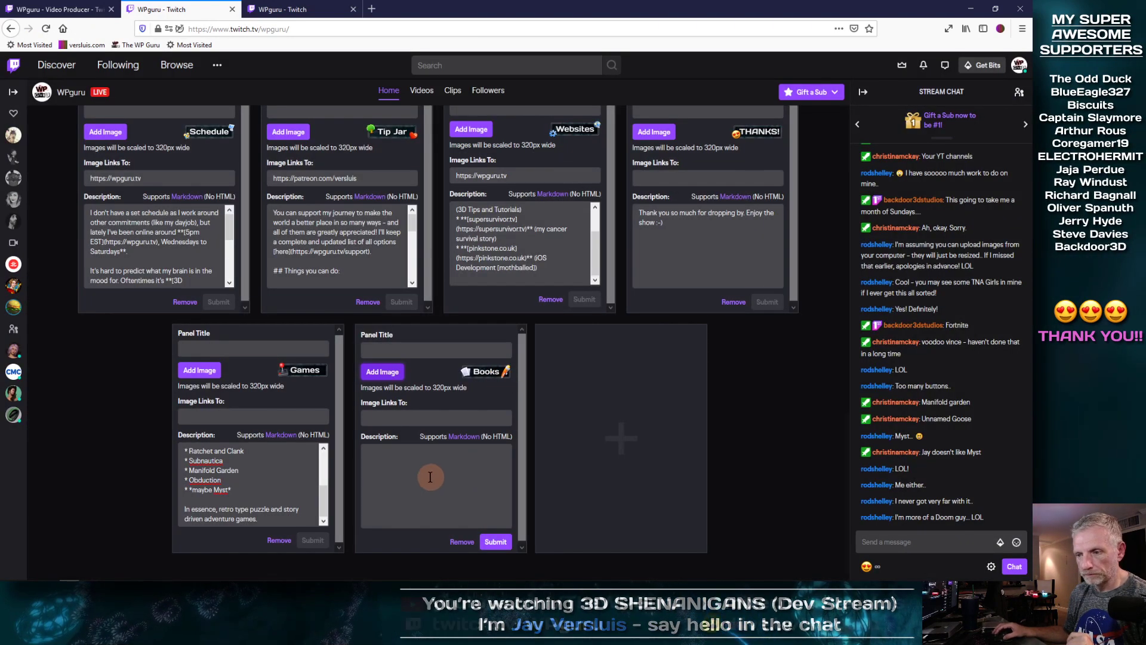
{"action": "left_click", "coordinate": [477, 481]}
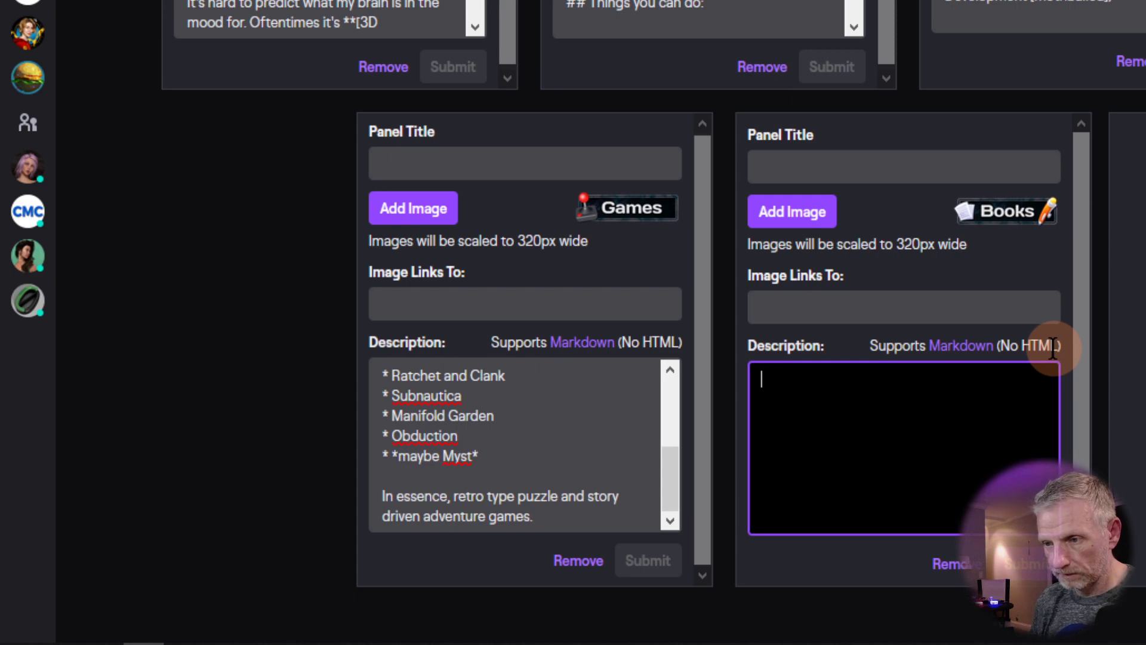
Step: Write the Books intro: not exactly a New York Times Bestseller, but writing and audio book narration
{"action": "type", "text": "I'm not excactly"}
{"action": "key", "text": "BackSpace"}
{"action": "key", "text": "BackSpace"}
{"action": "type", "text": "ly"}
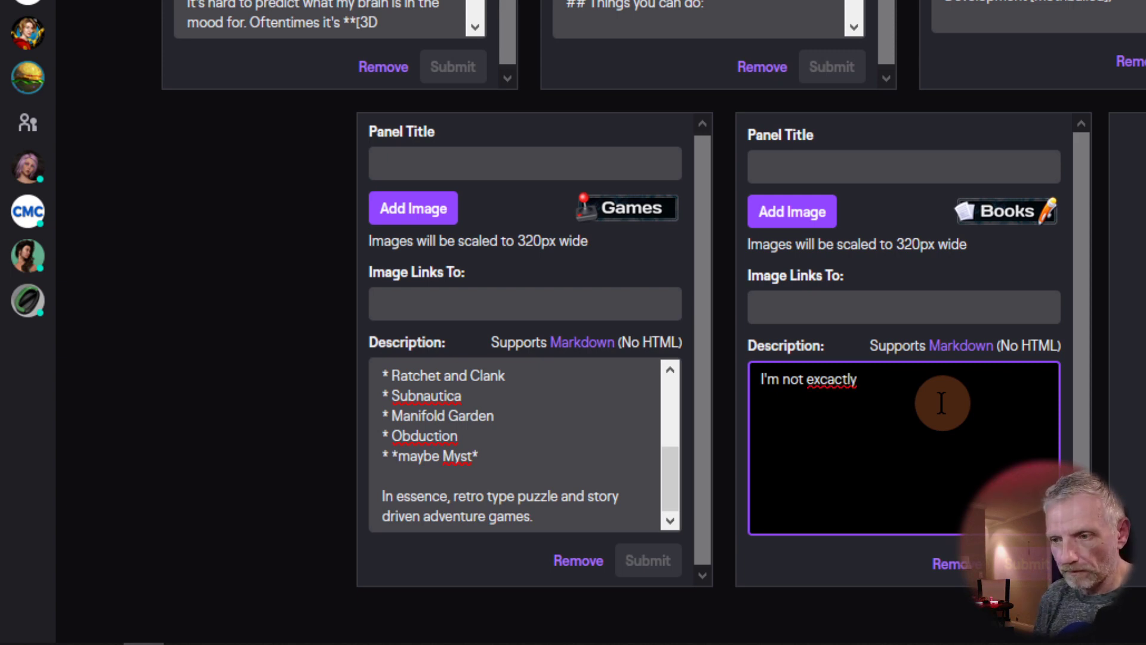
{"action": "right_click", "coordinate": [841, 379]}
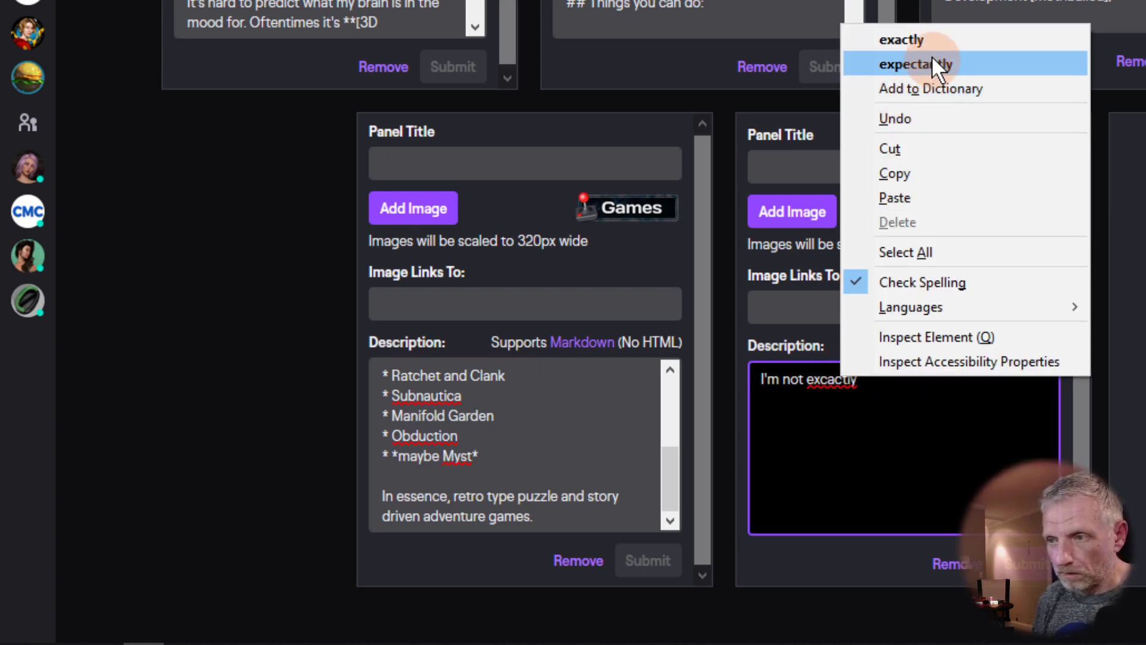
{"action": "left_click", "coordinate": [914, 40]}
{"action": "type", "text": "on t"}
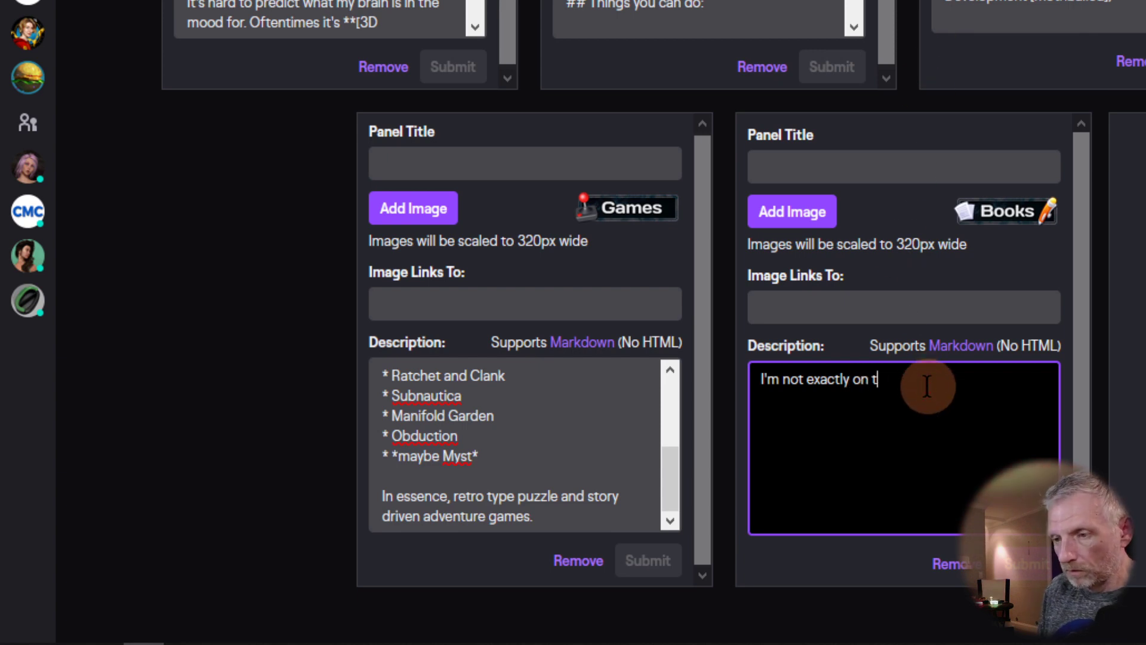
{"action": "type", "text": "he New York Times Bestsel"}
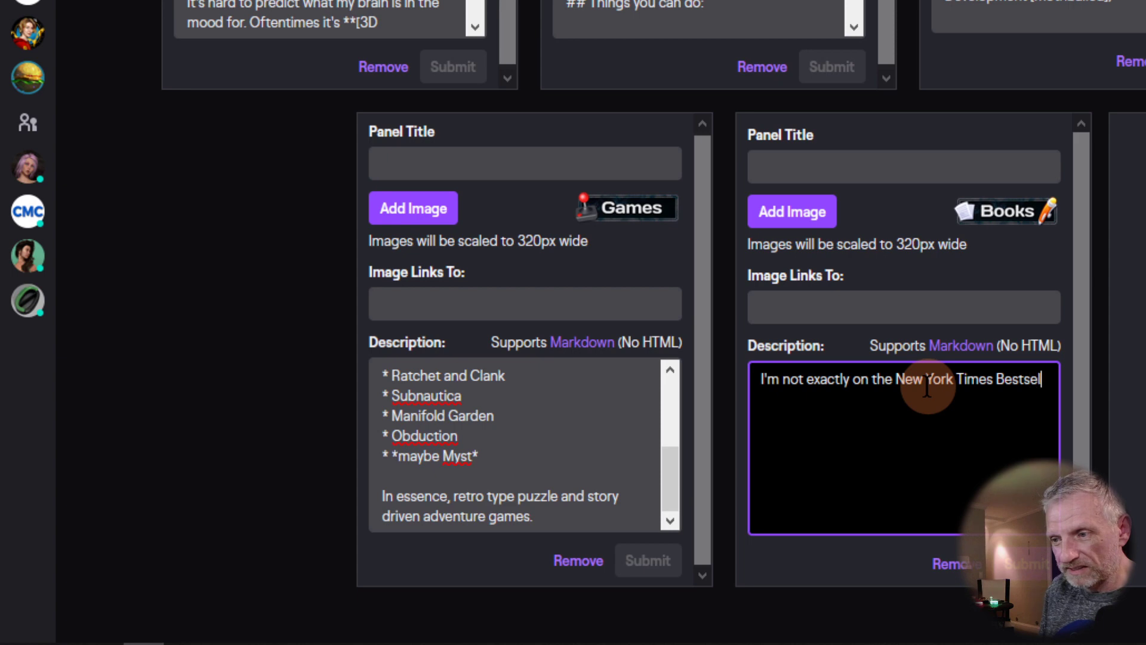
{"action": "type", "text": "ler list, but I "}
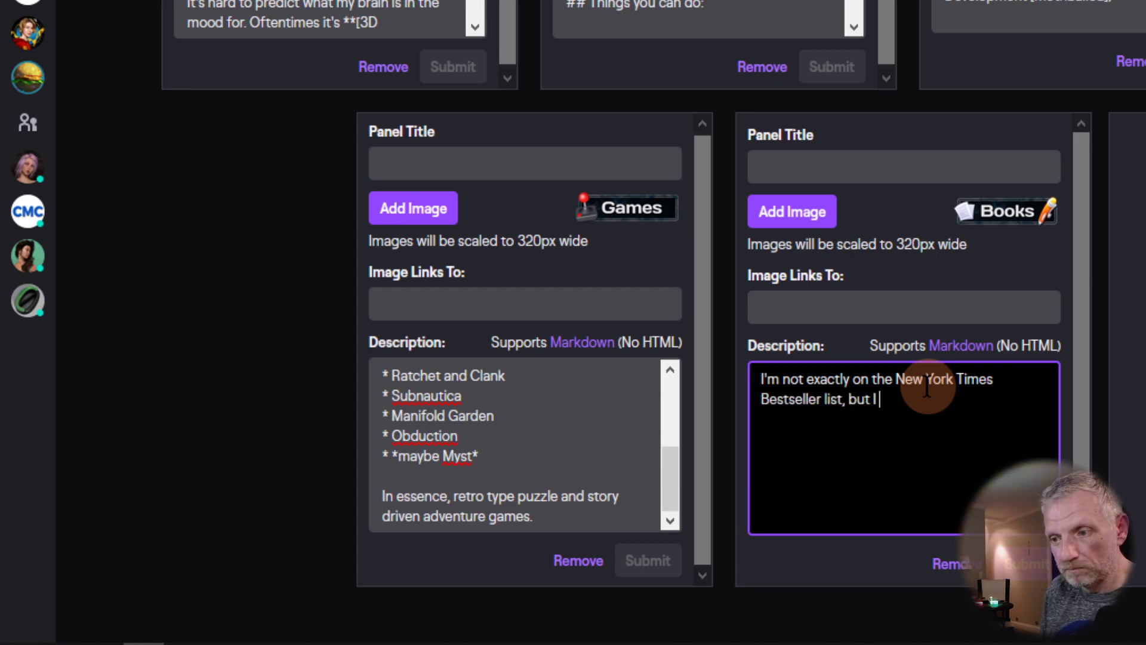
{"action": "type", "text": "have been doin"}
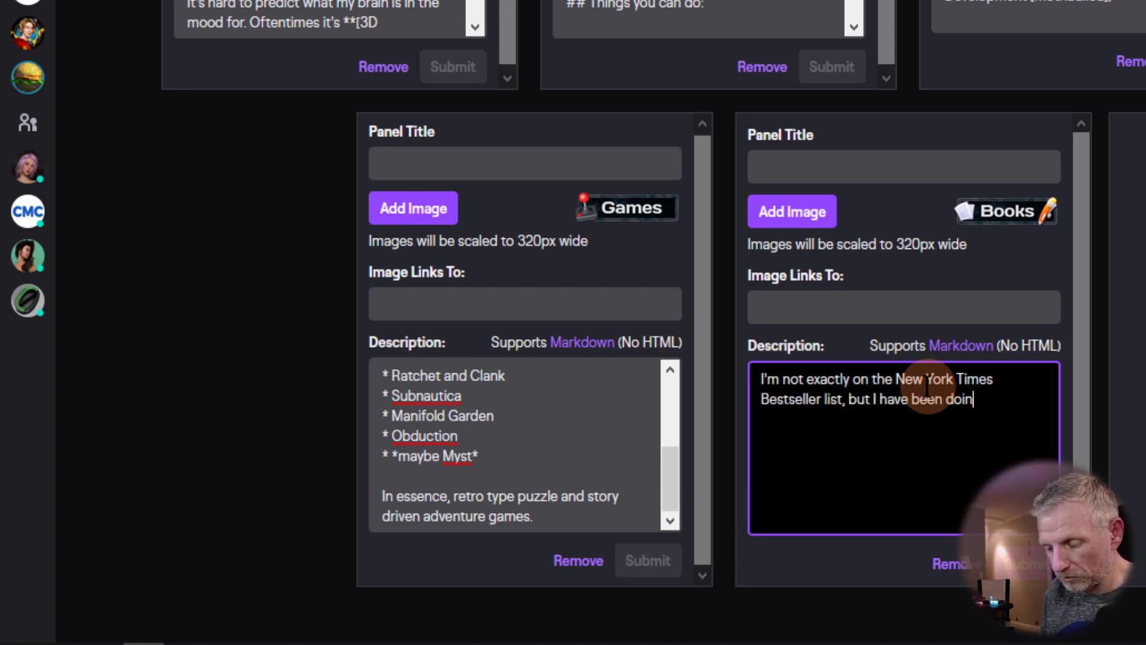
{"action": "type", "text": "g a bit of writing "}
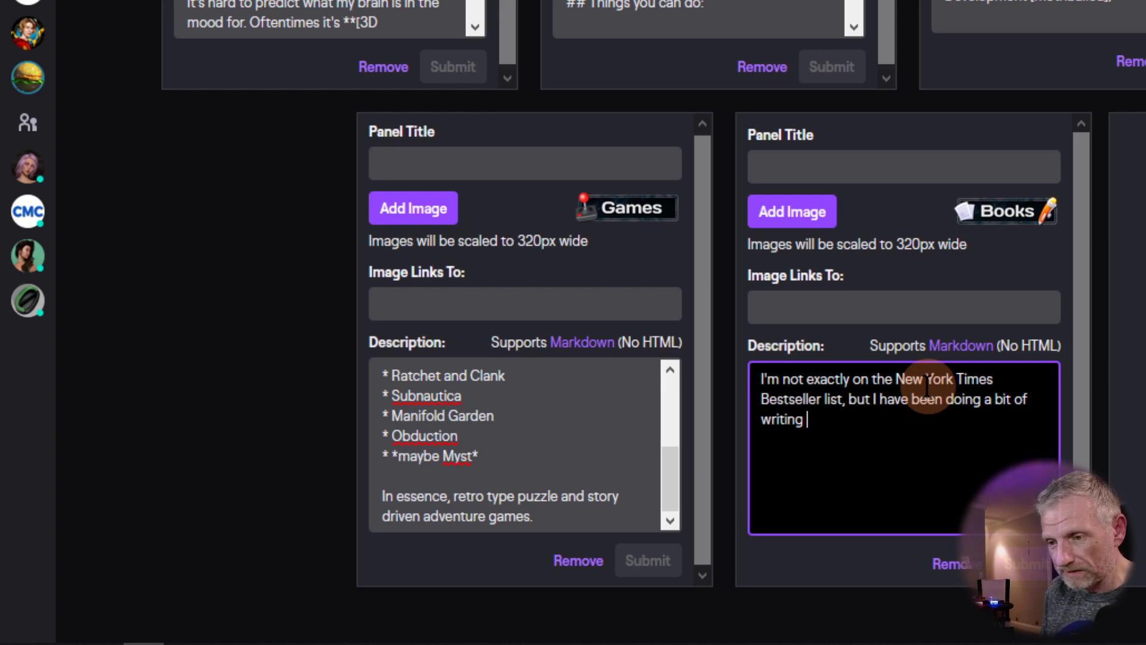
{"action": "type", "text": "in my time."}
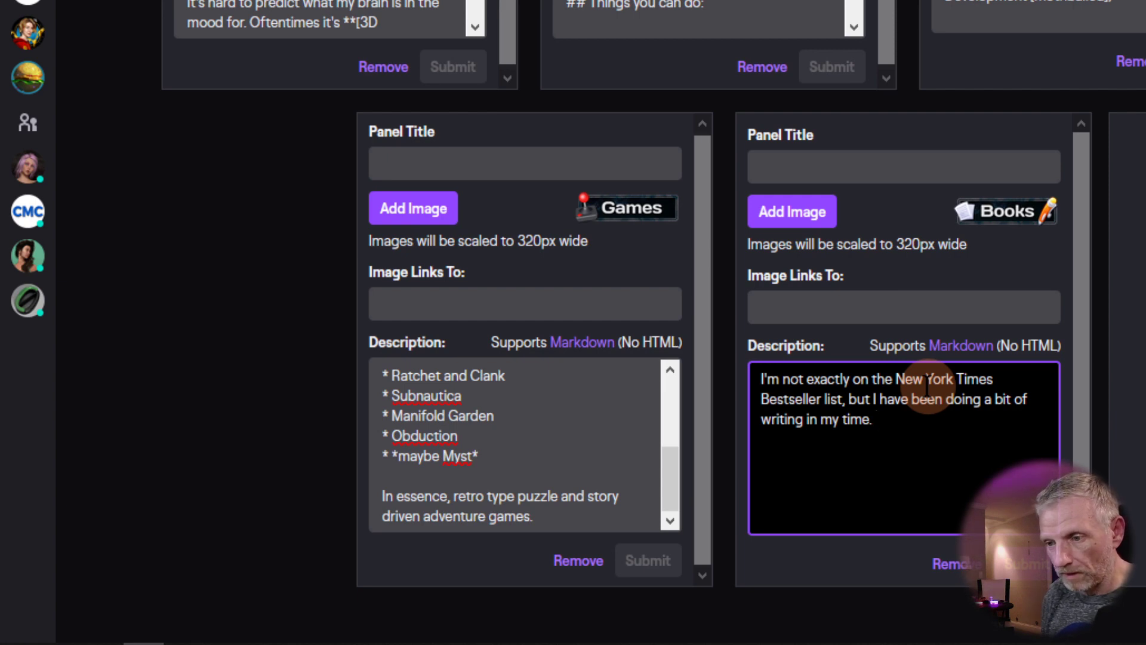
{"action": "type", "text": "and a"}
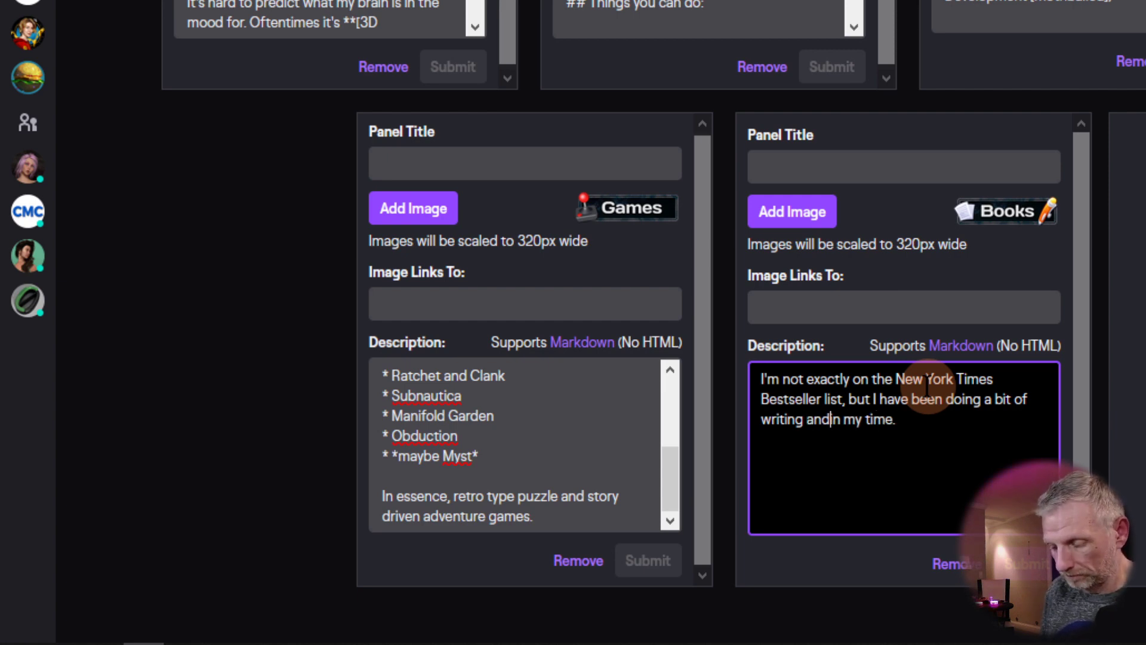
{"action": "key", "text": "BackSpace"}
{"action": "type", "text": "audio book narration"}
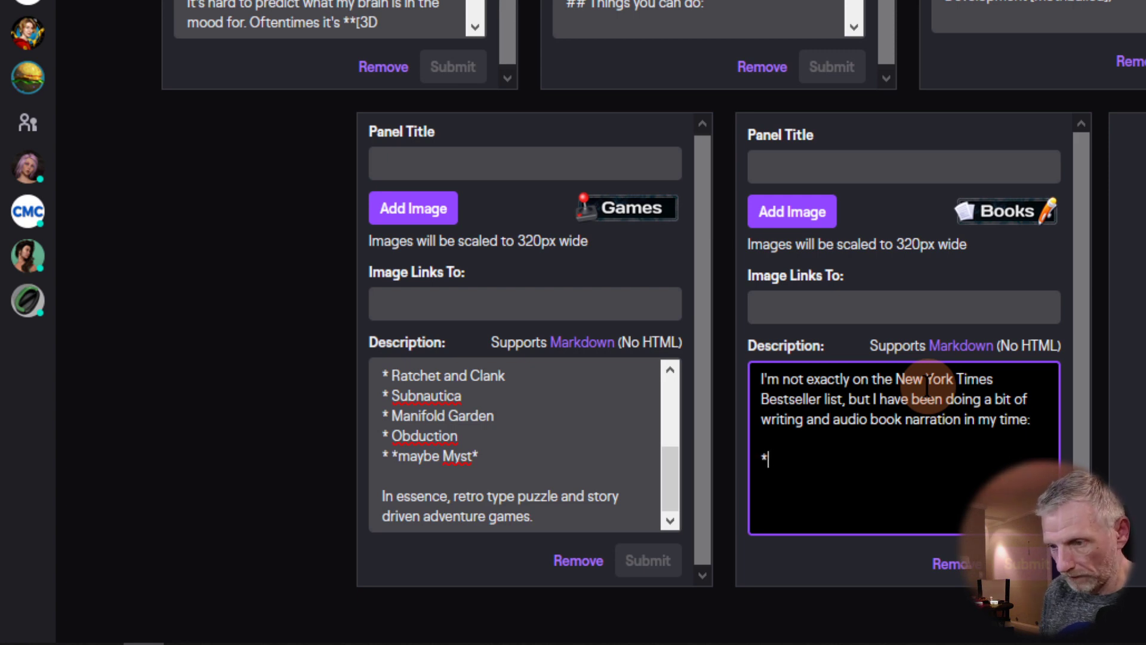
Step: Add book entries for 'BROKEN BOWELS - Tales of a Super…' and 'LAMP Stack for Humans'
{"action": "type", "text": "BROKEN BWOLE"}
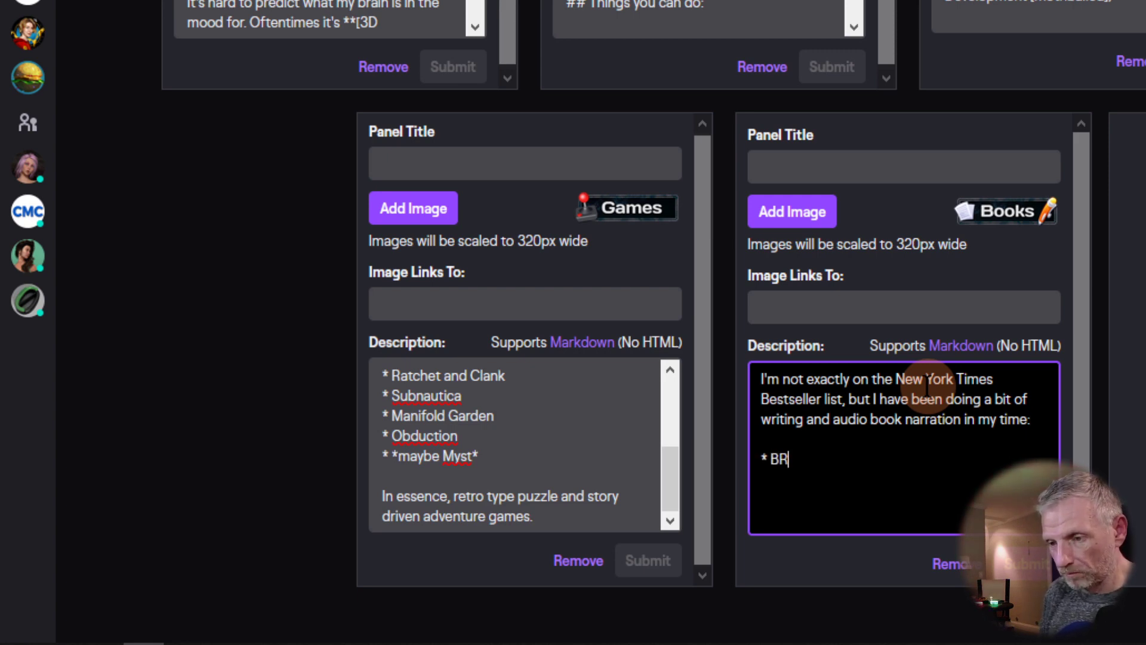
{"action": "key", "text": "BackSpace"}
{"action": "key", "text": "BackSpace"}
{"action": "key", "text": "BackSpace"}
{"action": "key", "text": "BackSpace"}
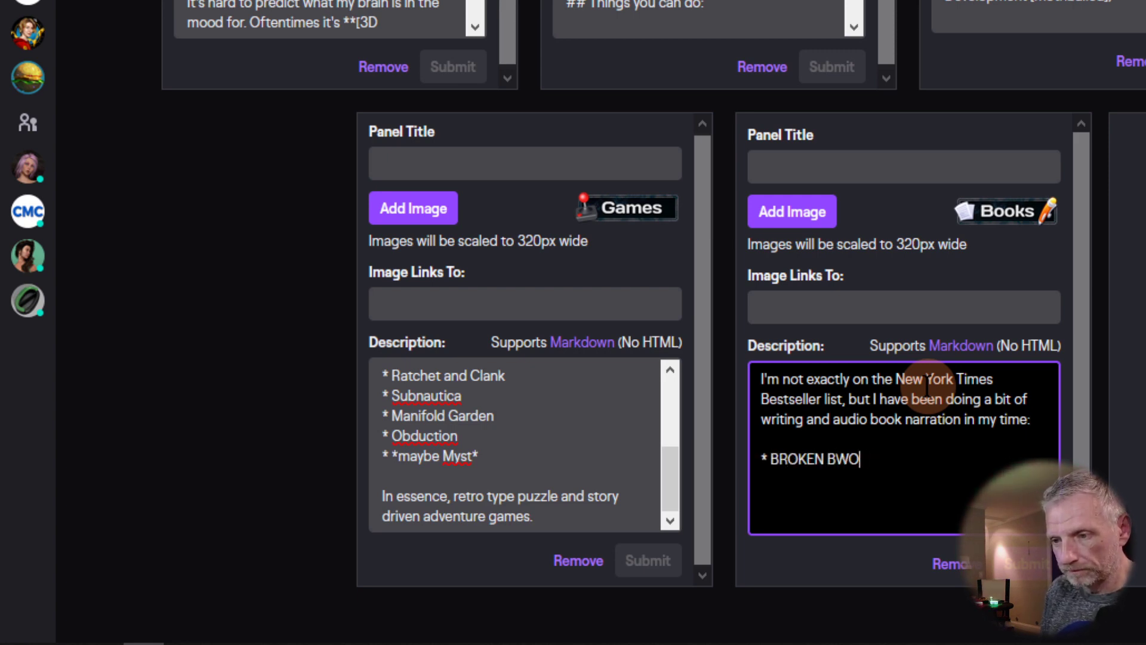
{"action": "type", "text": "OWELS - Tal"}
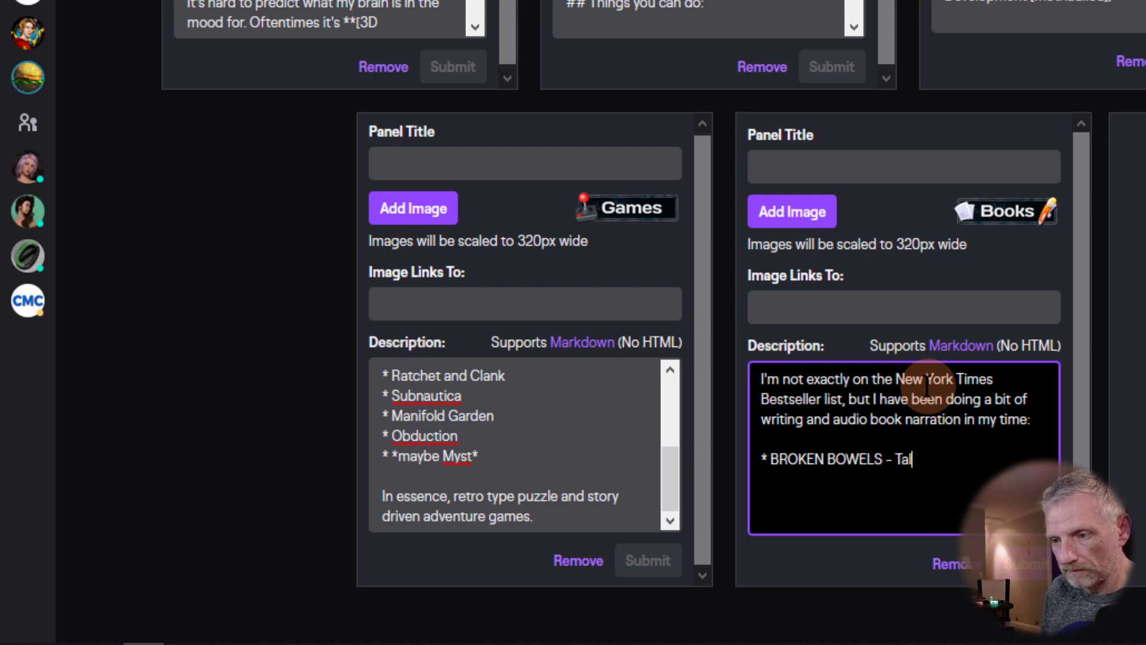
{"action": "type", "text": "es of a Super Survivor"}
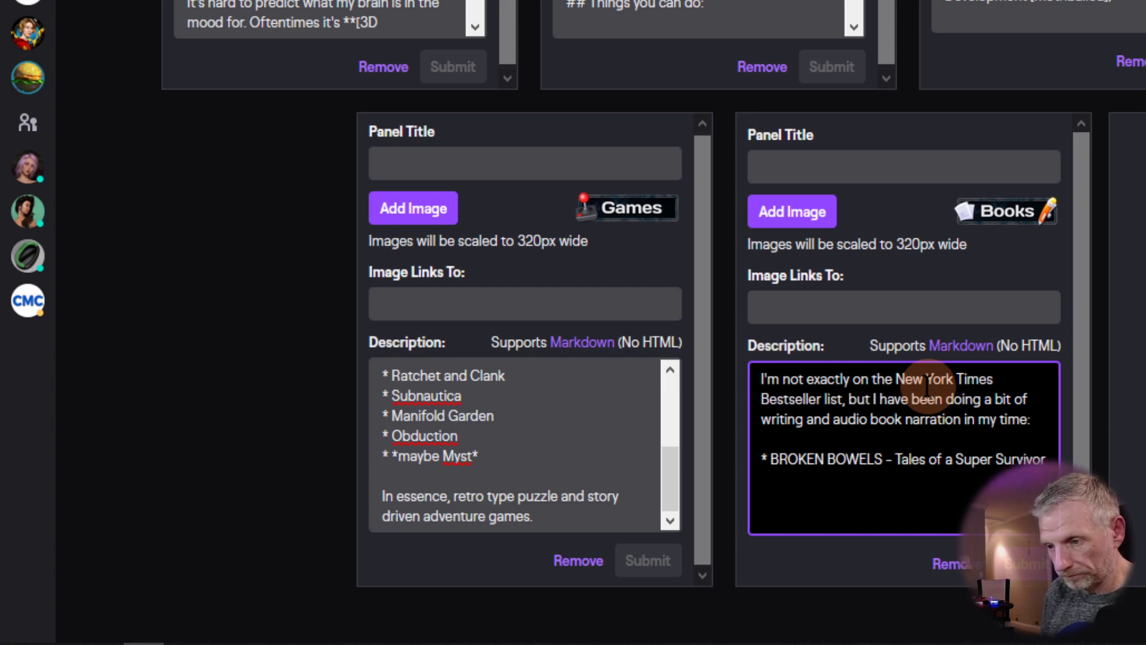
{"action": "type", "text": "LAMP Stack for HUmans"}
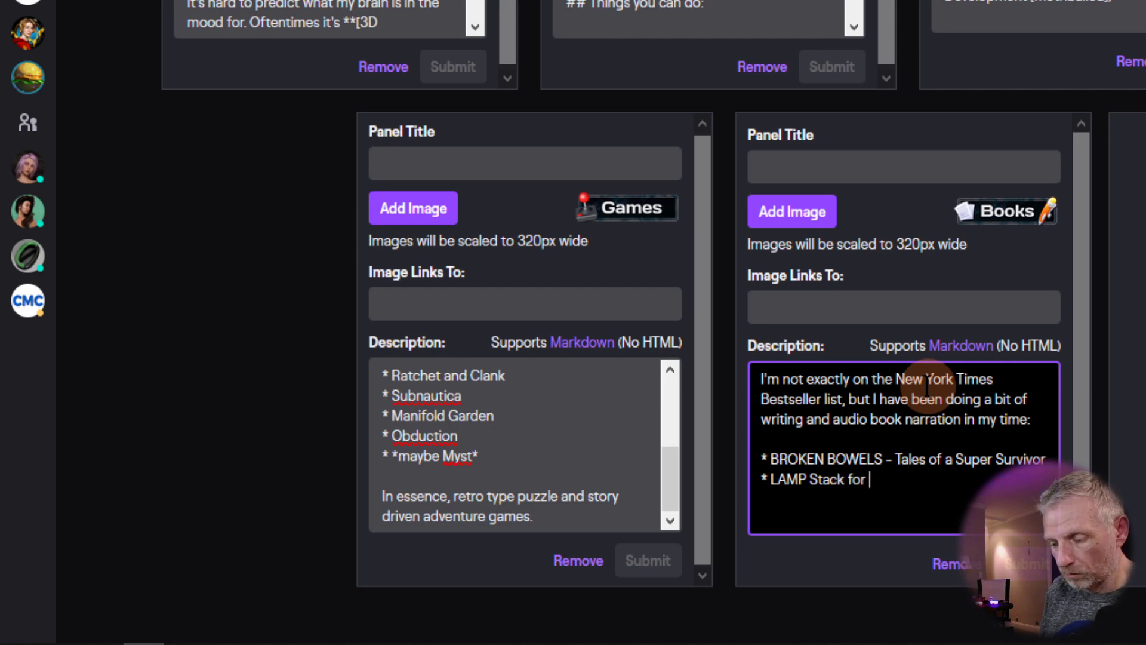
{"action": "key", "text": "BackSpace"}
{"action": "key", "text": "BackSpace"}
{"action": "key", "text": "BackSpace"}
{"action": "key", "text": "BackSpace"}
{"action": "key", "text": "BackSpace"}
{"action": "type", "text": "umans"}
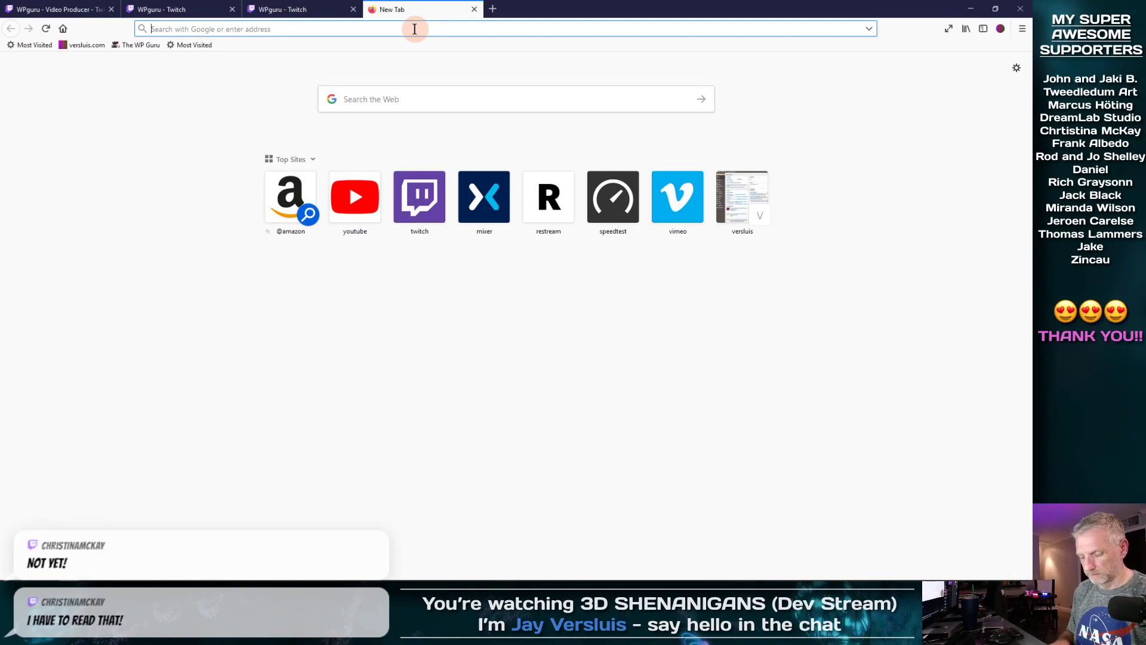
{"action": "type", "text": "versl"}
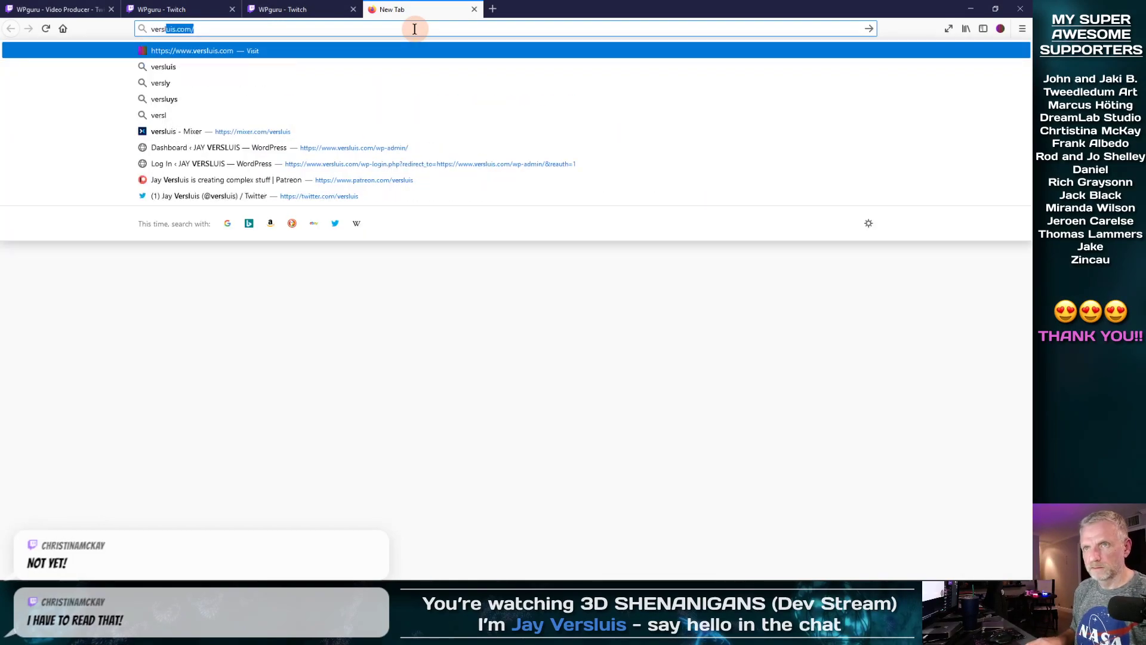
{"action": "key", "text": "Return"}
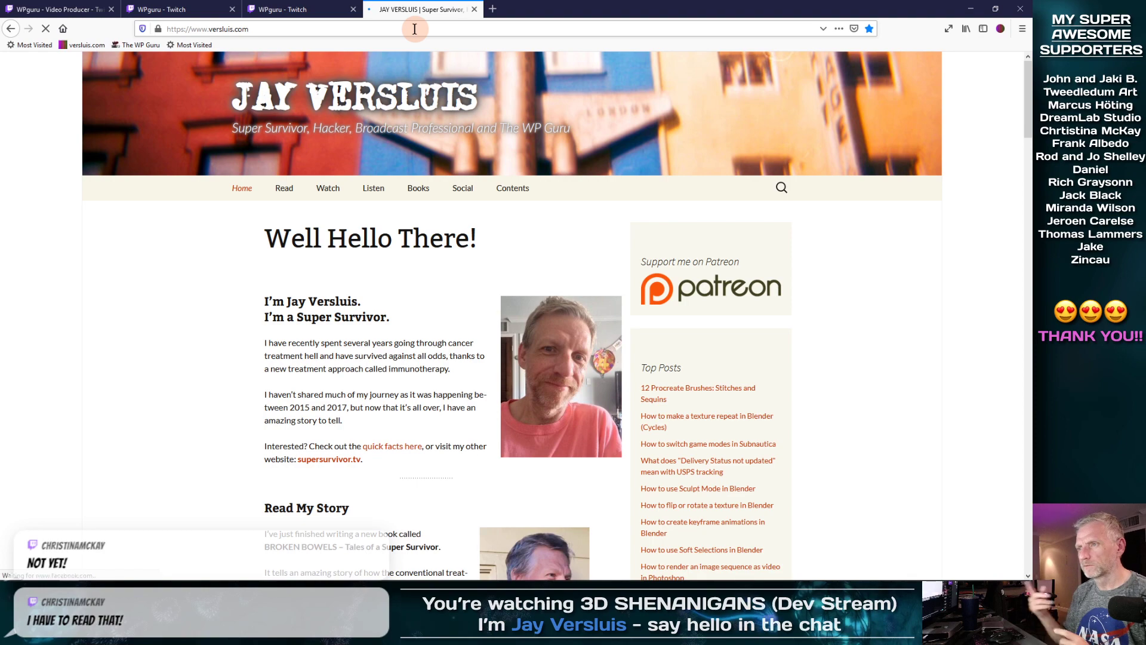
{"action": "mouse_move", "coordinate": [418, 190]}
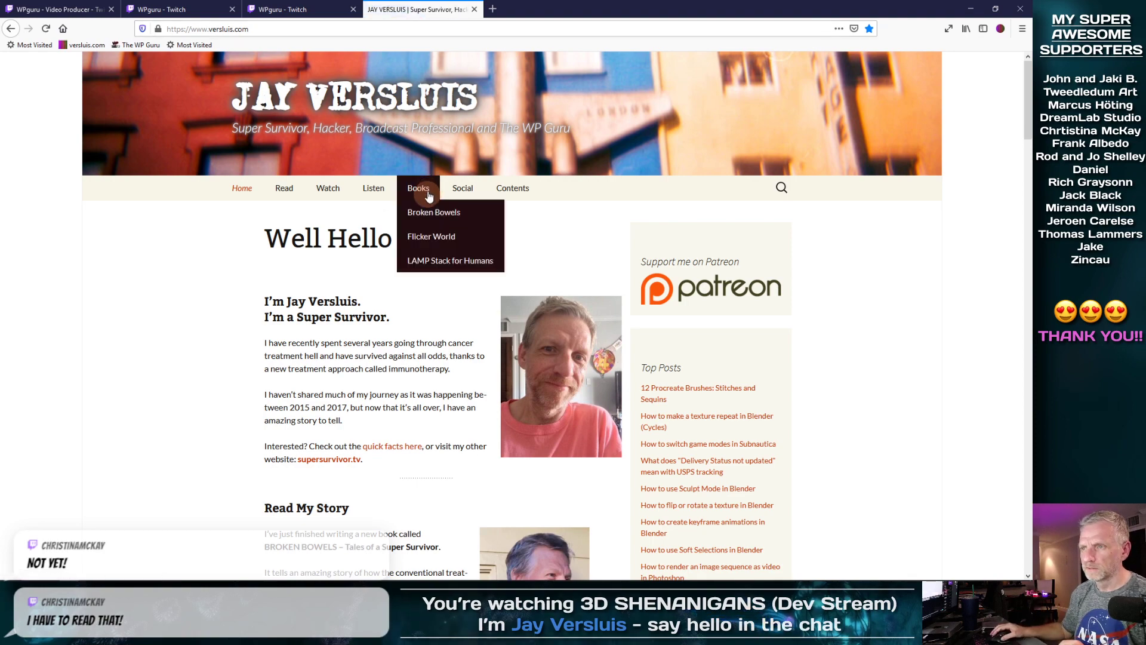
{"action": "left_click", "coordinate": [446, 265]}
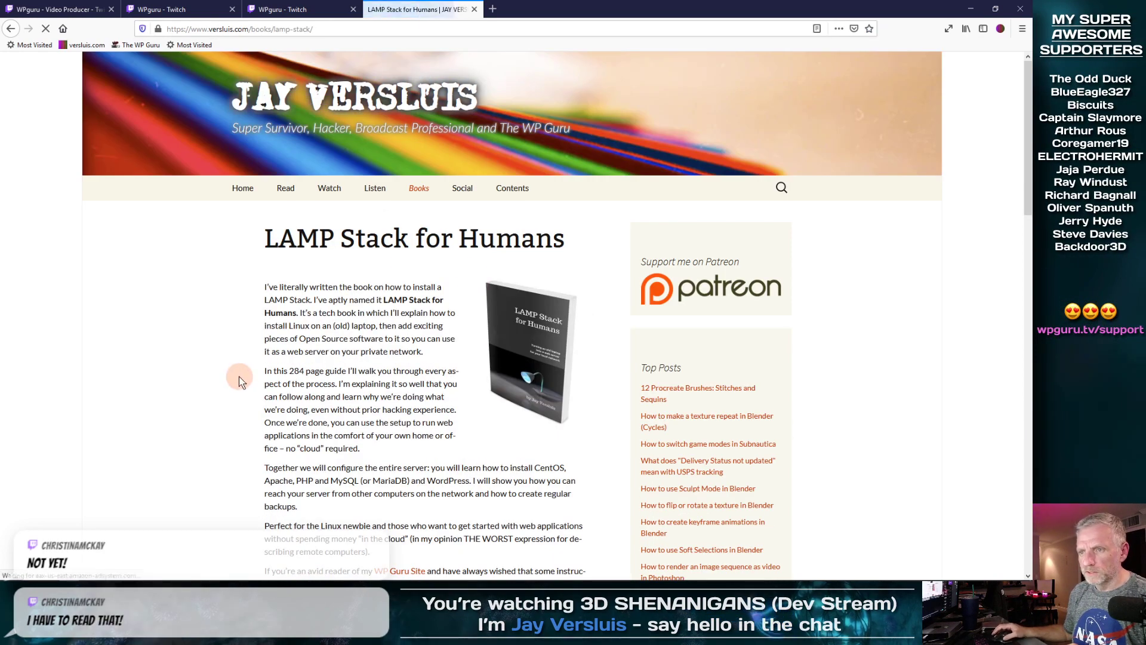
{"action": "scroll", "coordinate": [239, 380], "scroll_direction": "down", "scroll_amount": 2}
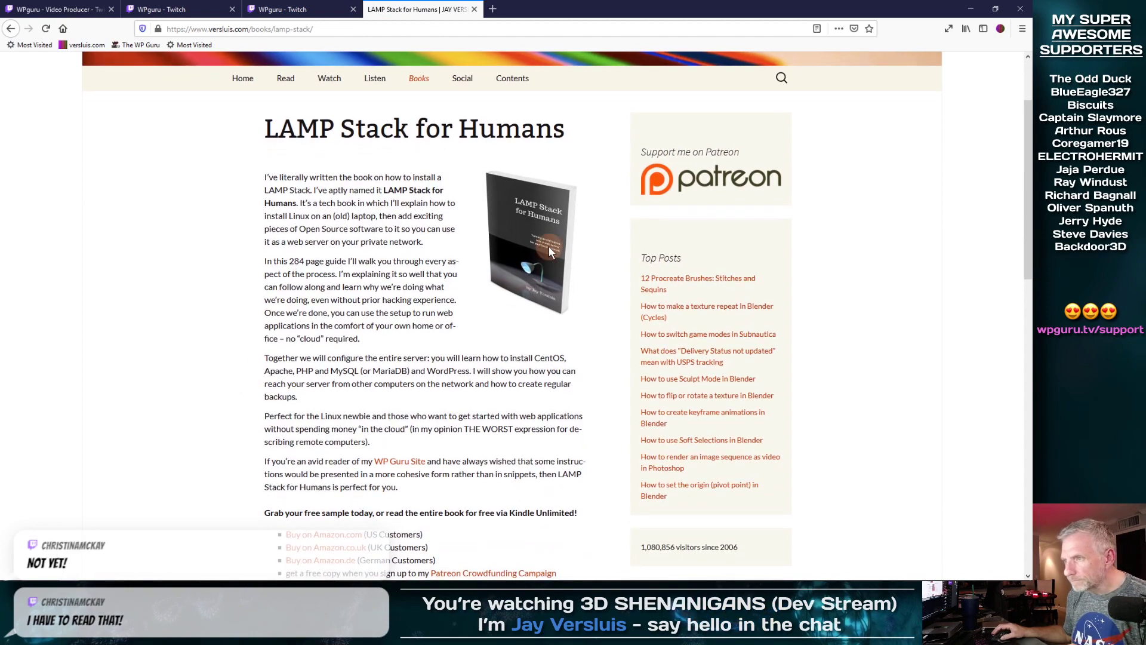
{"action": "scroll", "coordinate": [507, 391], "scroll_direction": "down", "scroll_amount": 5}
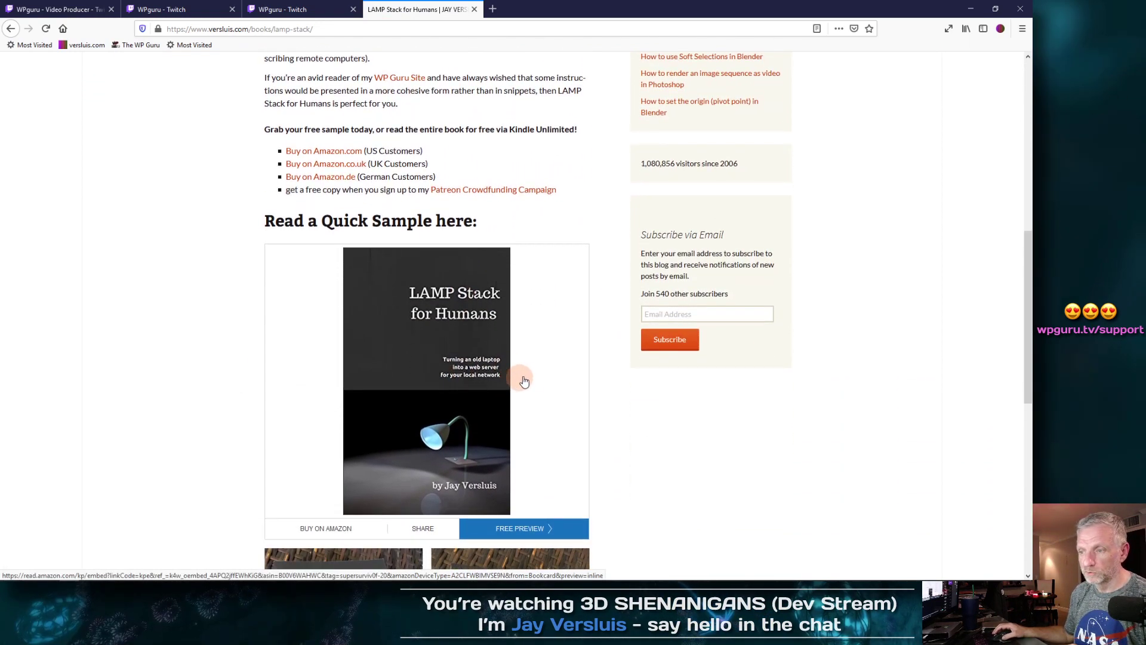
{"action": "scroll", "coordinate": [558, 385], "scroll_direction": "down", "scroll_amount": 2}
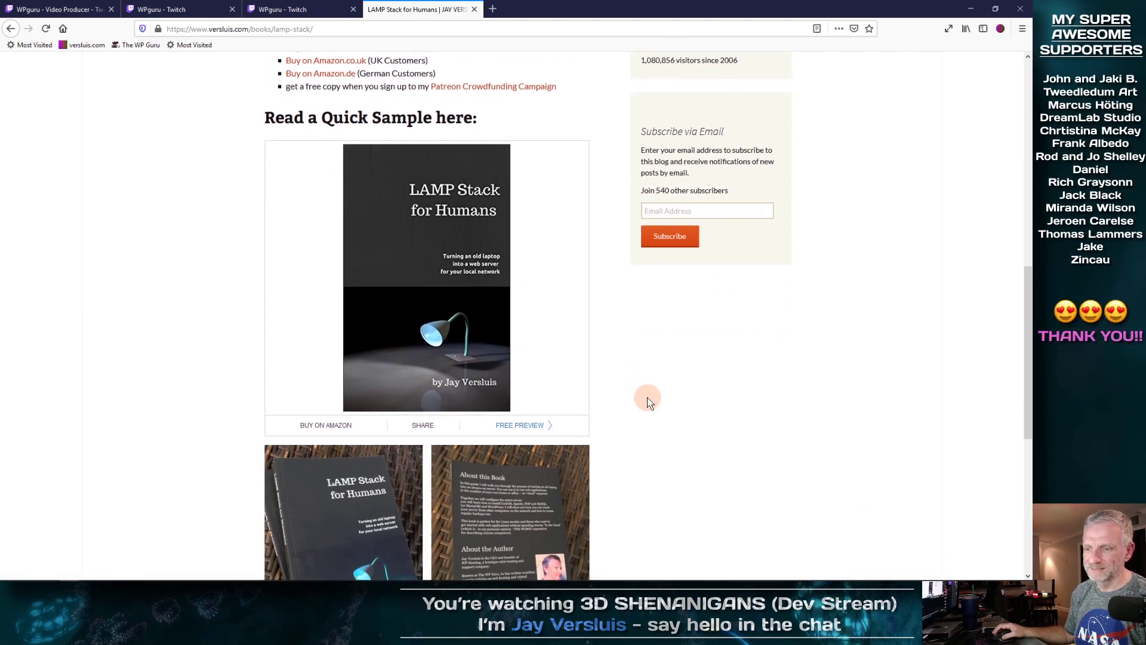
{"action": "scroll", "coordinate": [650, 402], "scroll_direction": "down", "scroll_amount": 3}
{"action": "scroll", "coordinate": [650, 402], "scroll_direction": "up", "scroll_amount": 2}
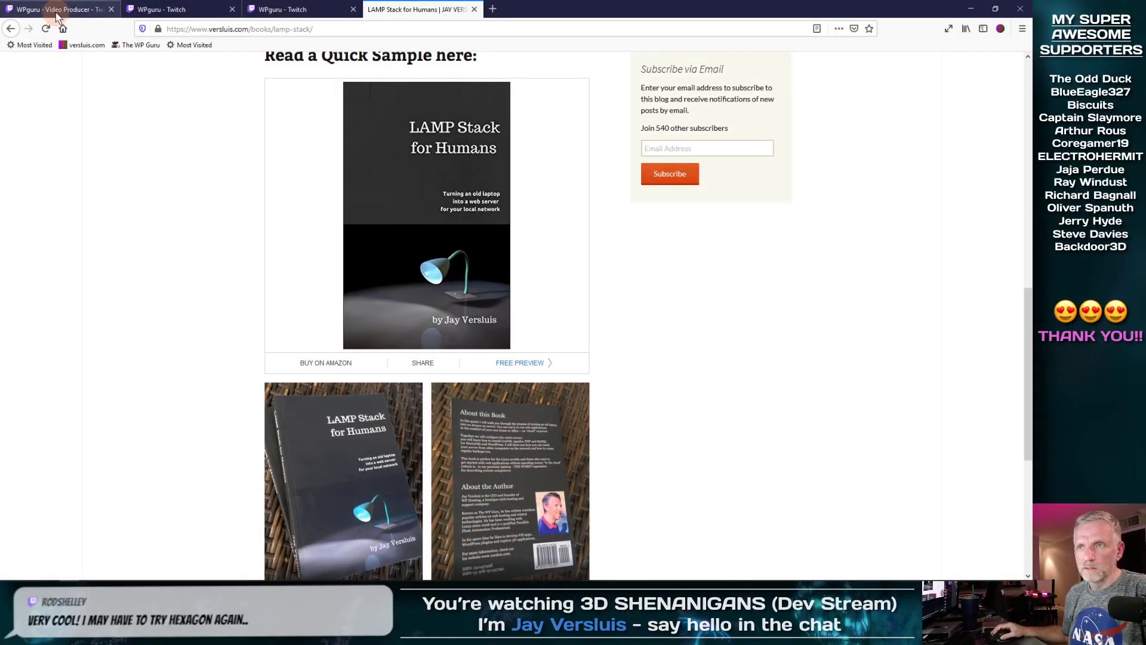
Step: Add an 'I've also narrated:' list with FLICKER WORLD and a started WHAT THE LUCK bullet
{"action": "left_click", "coordinate": [173, 9]}
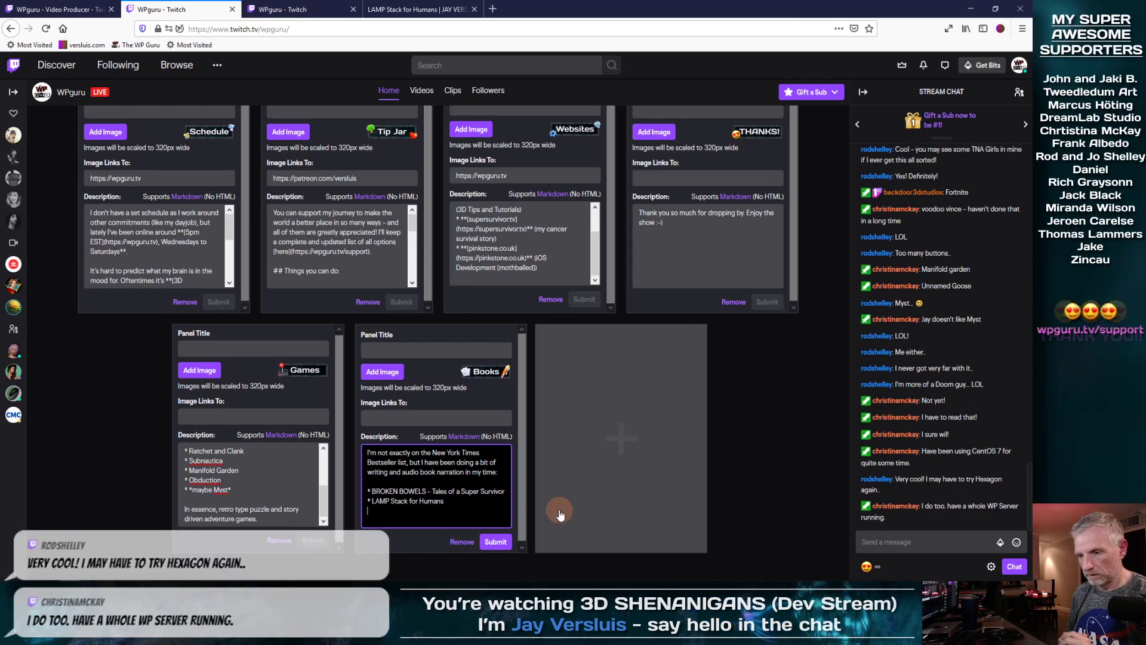
{"action": "key", "text": "Return"}
{"action": "key", "text": "Return"}
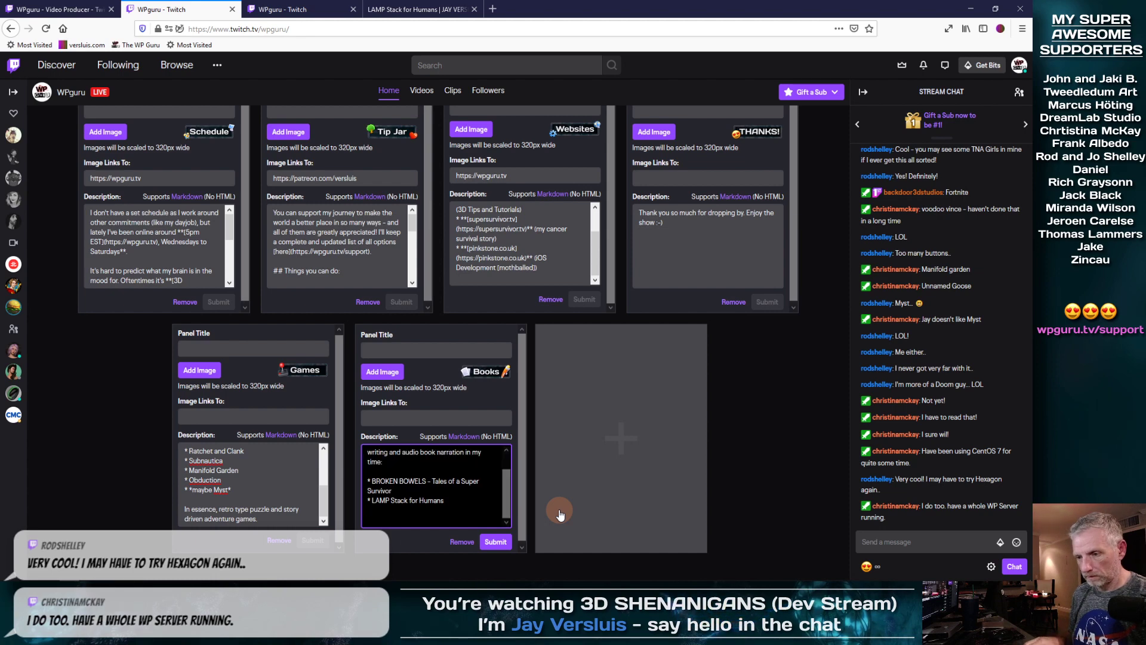
{"action": "type", "text": "I've also narrated:"}
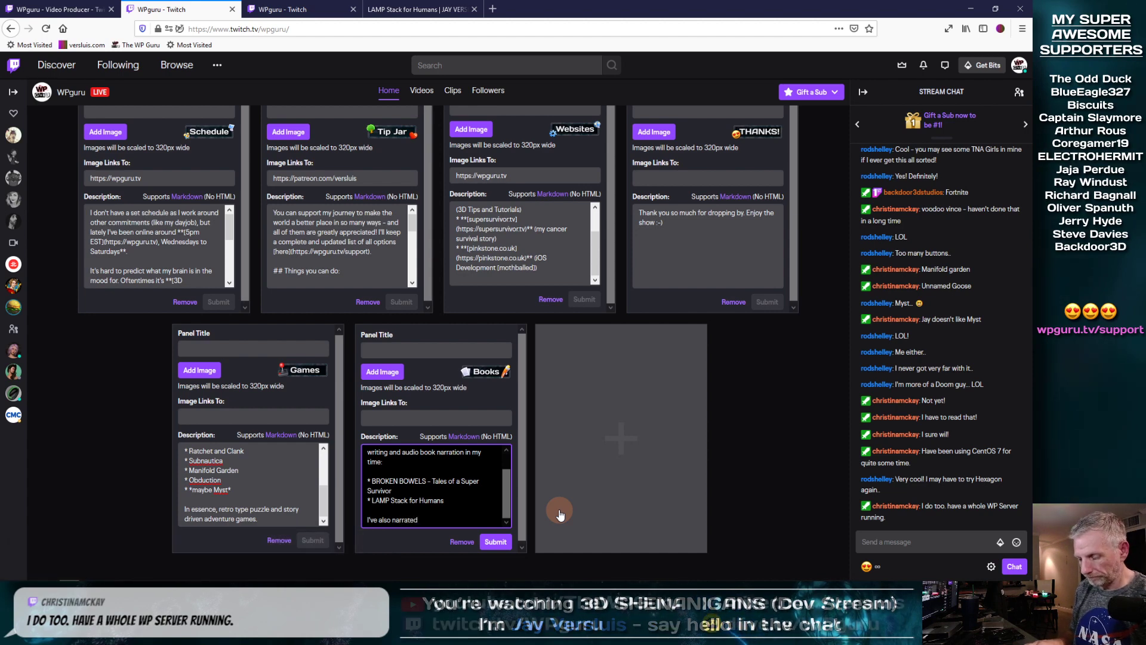
{"action": "key", "text": "Return"}
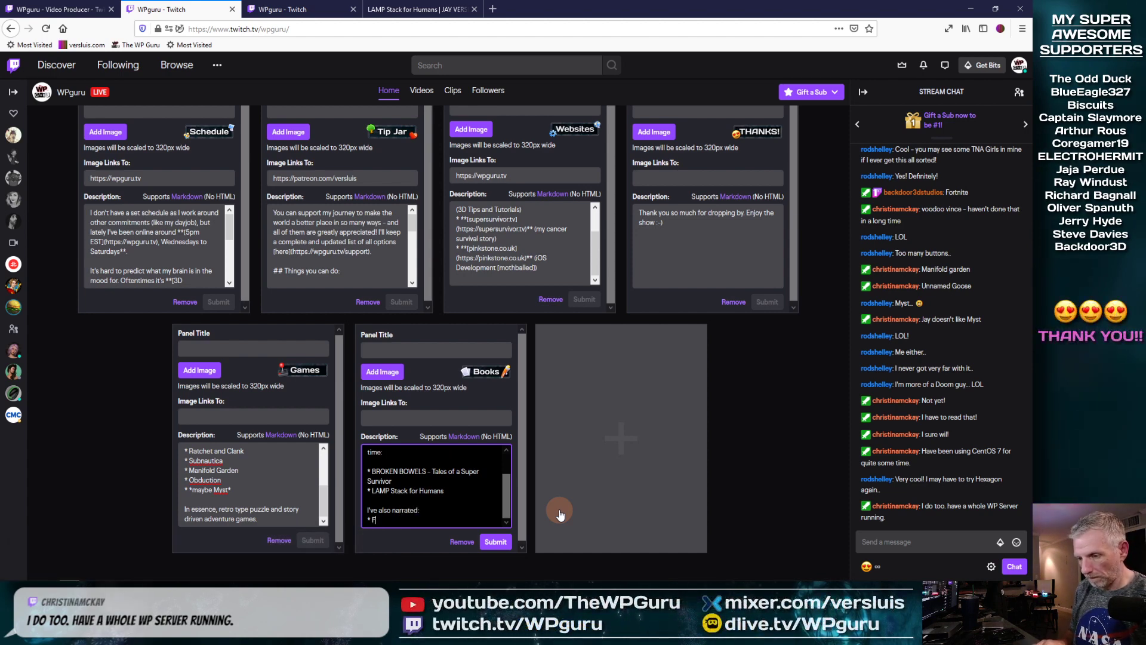
{"action": "type", "text": "* FLICKER WORL"}
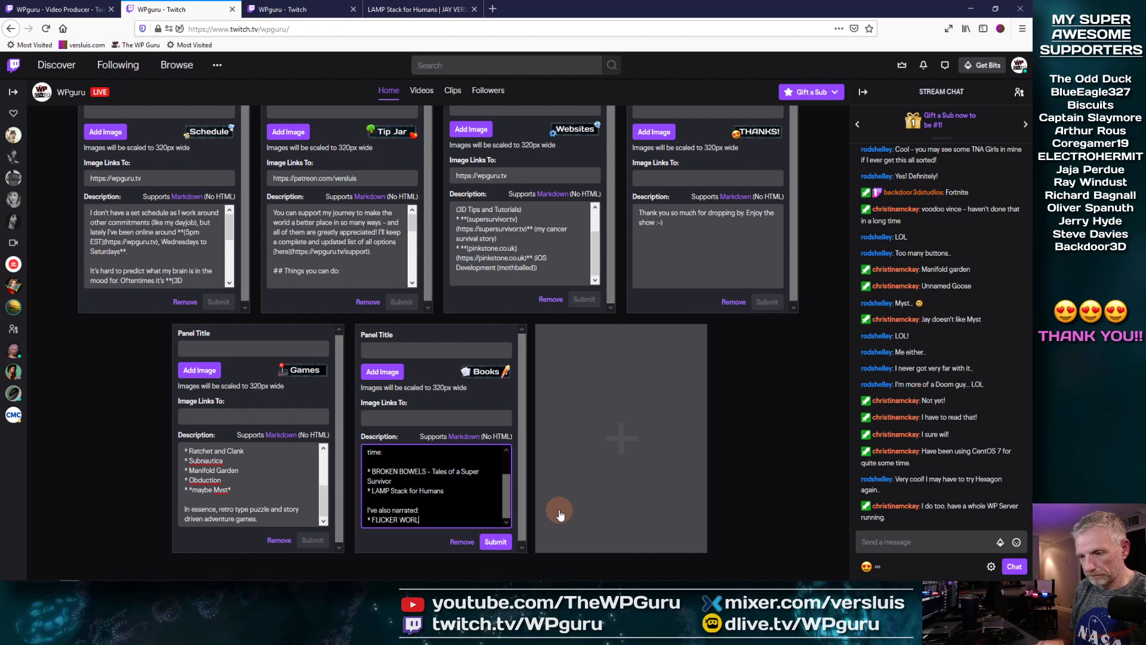
{"action": "type", "text": "D by Brian Cramer"}
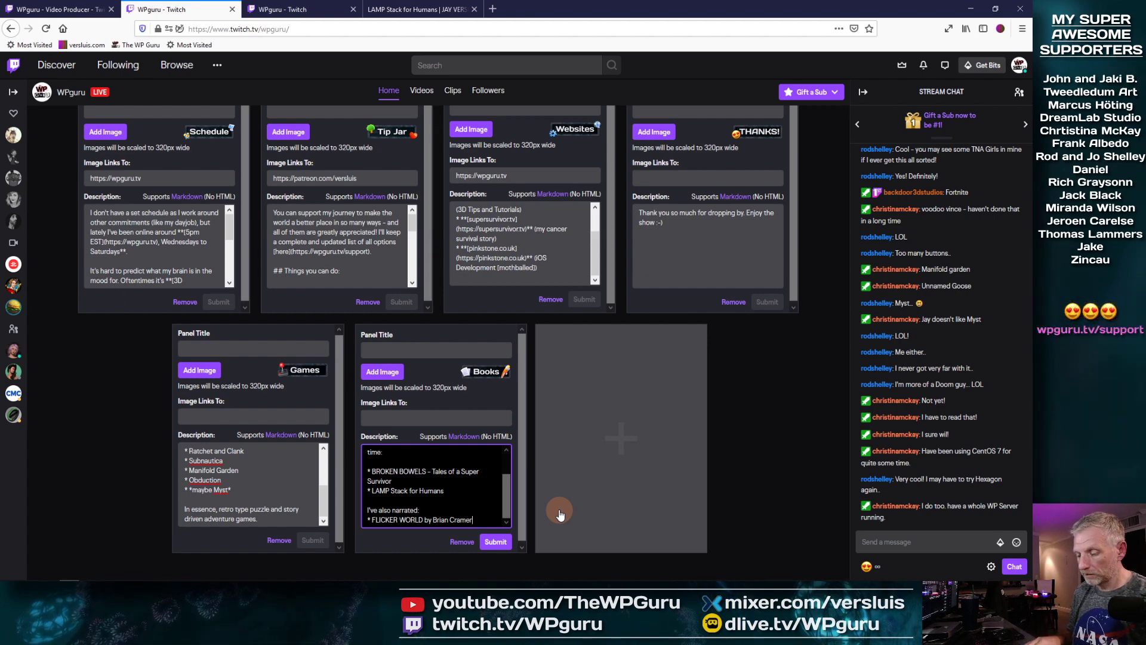
{"action": "key", "text": "Return"}
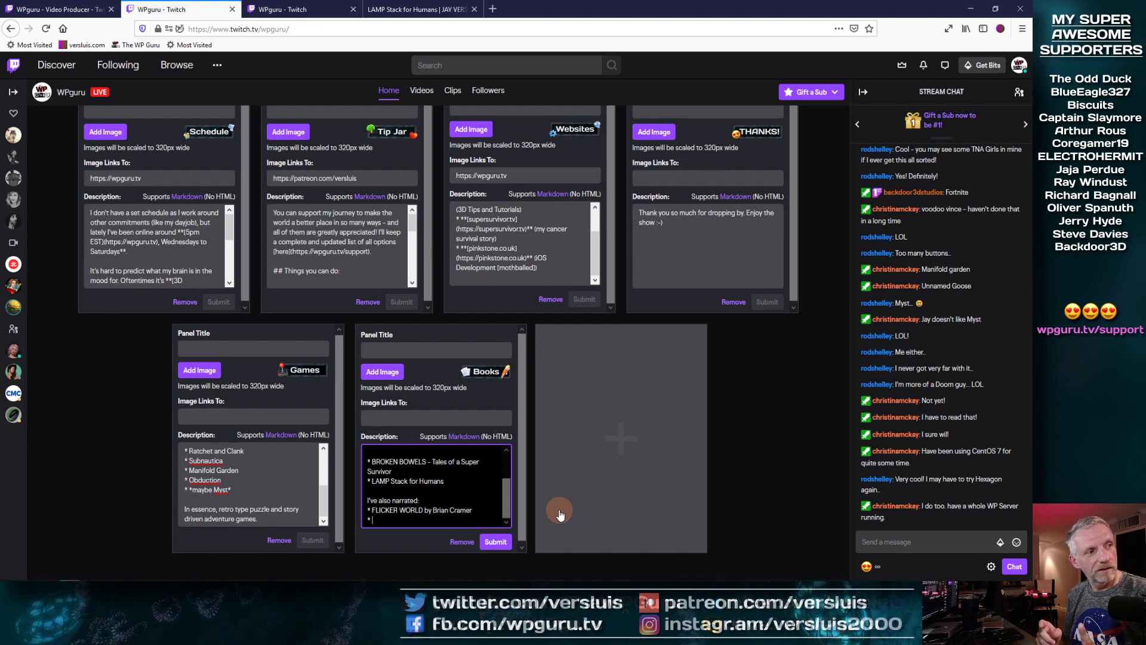
{"action": "type", "text": "* WHAT"}
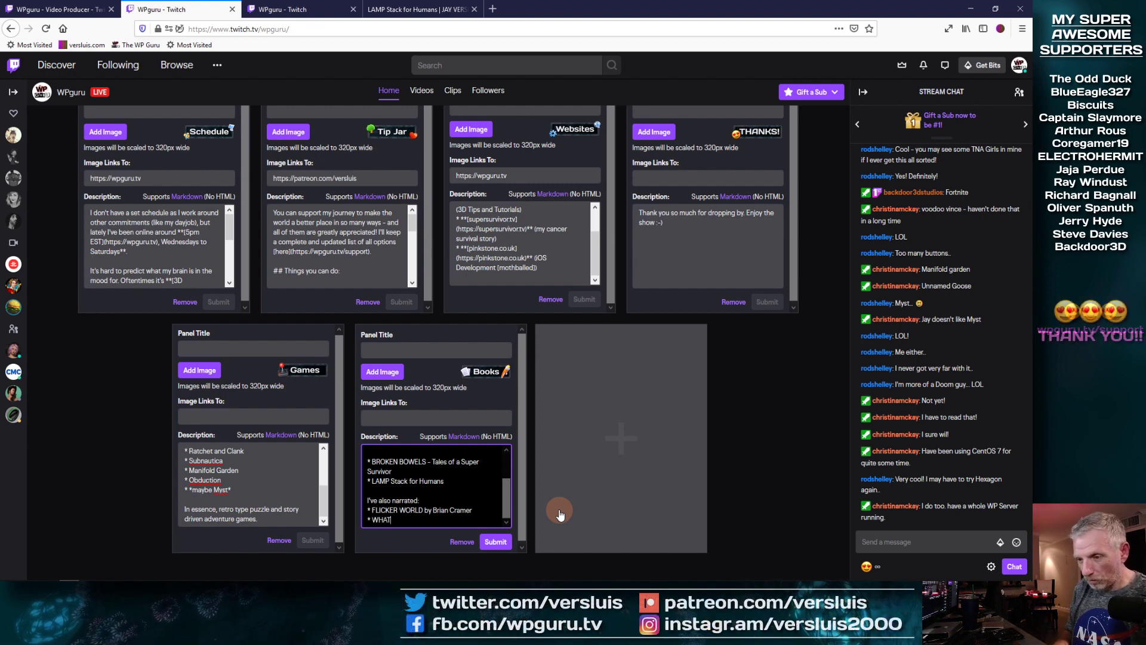
{"action": "type", "text": " THE LUCK by Brian Cramer"}
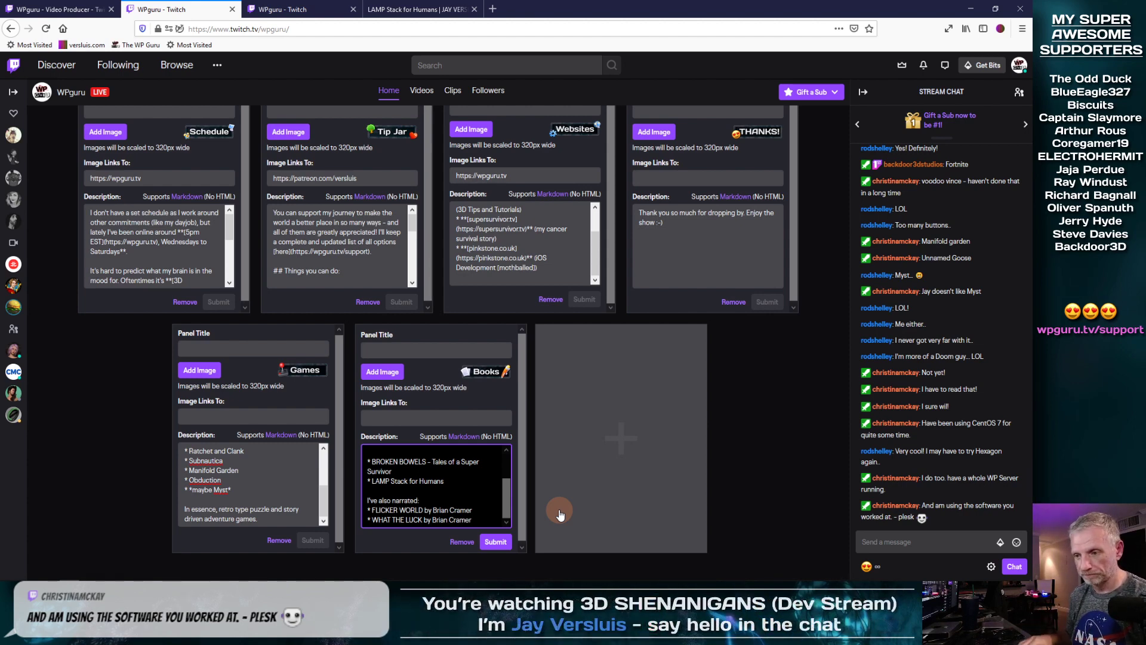
Step: Insert a 'Written by me:' heading above the written books list
{"action": "key", "text": "Up"}
{"action": "key", "text": "Up"}
{"action": "key", "text": "Up"}
{"action": "key", "text": "Up"}
{"action": "key", "text": "Up"}
{"action": "key", "text": "Up"}
{"action": "key", "text": "Up"}
{"action": "key", "text": "Up"}
{"action": "key", "text": "Up"}
{"action": "key", "text": "Down"}
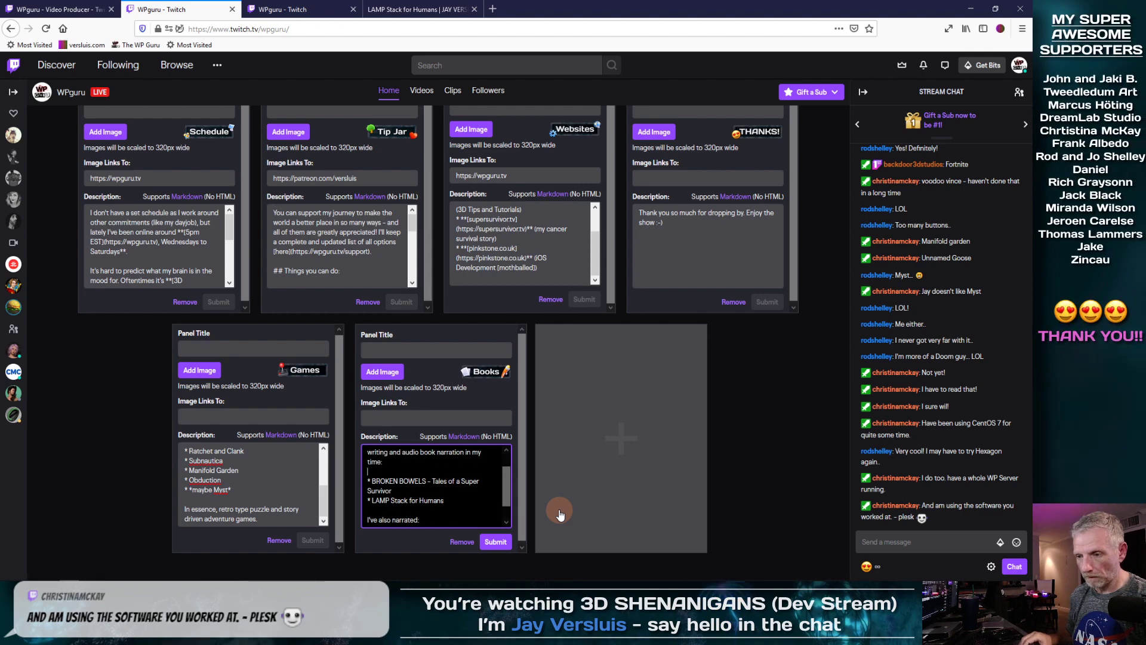
{"action": "key", "text": "Down"}
{"action": "key", "text": "Return"}
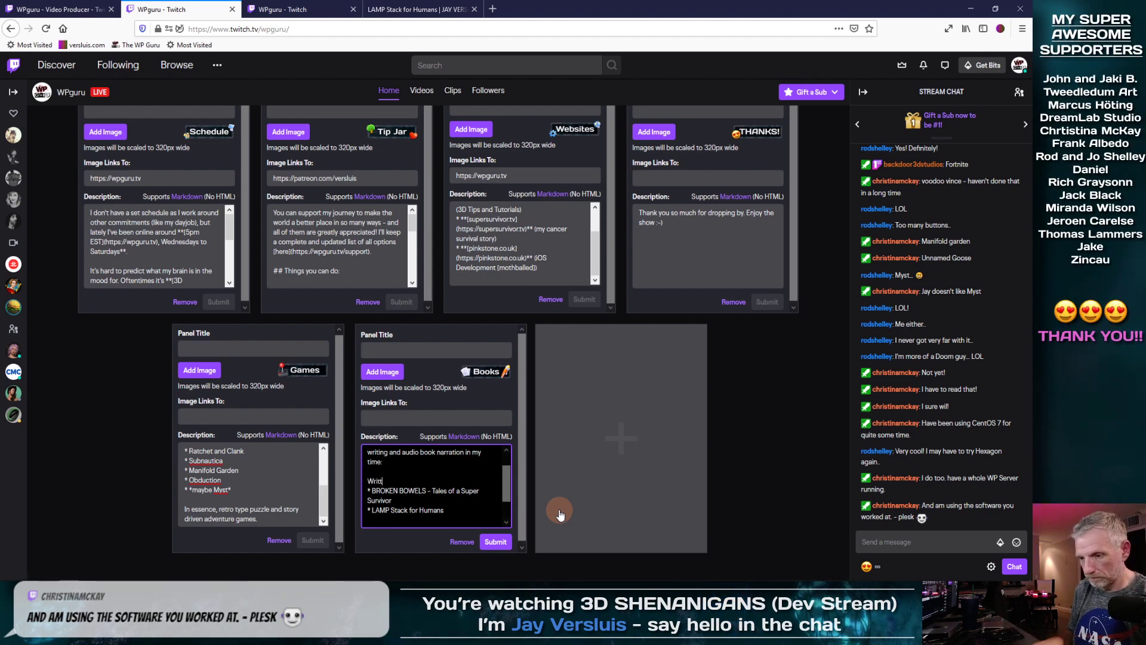
{"action": "left_click_drag", "start_coordinate": [507, 467], "coordinate": [513, 502]}
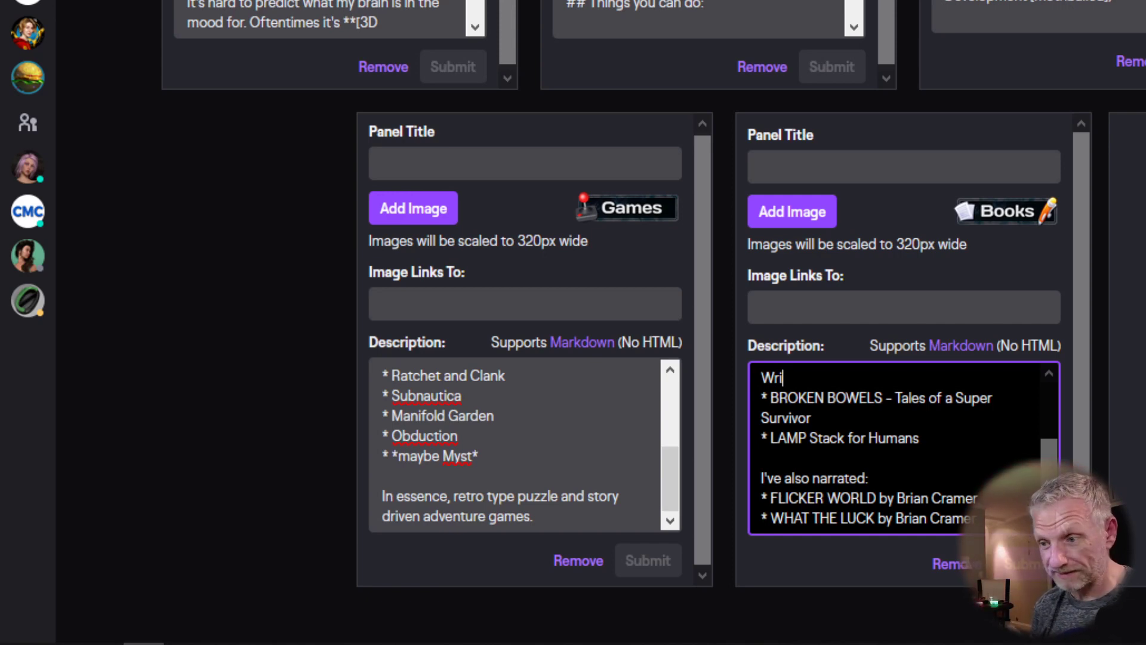
{"action": "type", "text": "I'm not exactly on the New York Times Bestseller list, but I have been doing a bit of writing and audio book narration in my time:"}
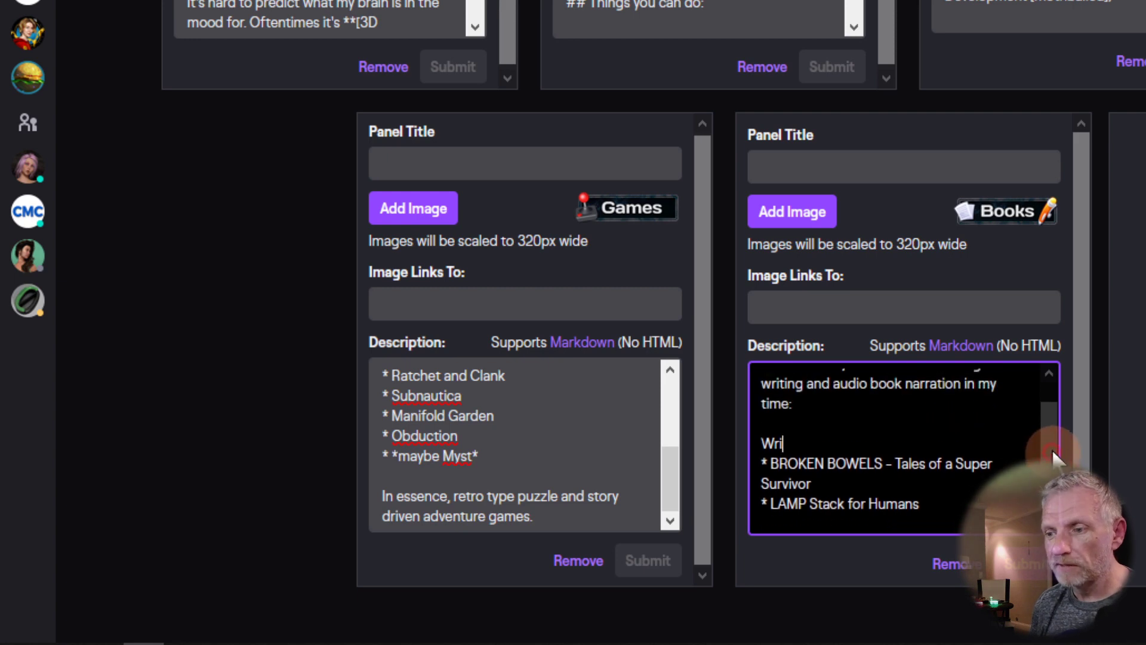
{"action": "scroll", "coordinate": [1056, 418], "scroll_direction": "down", "scroll_amount": 3}
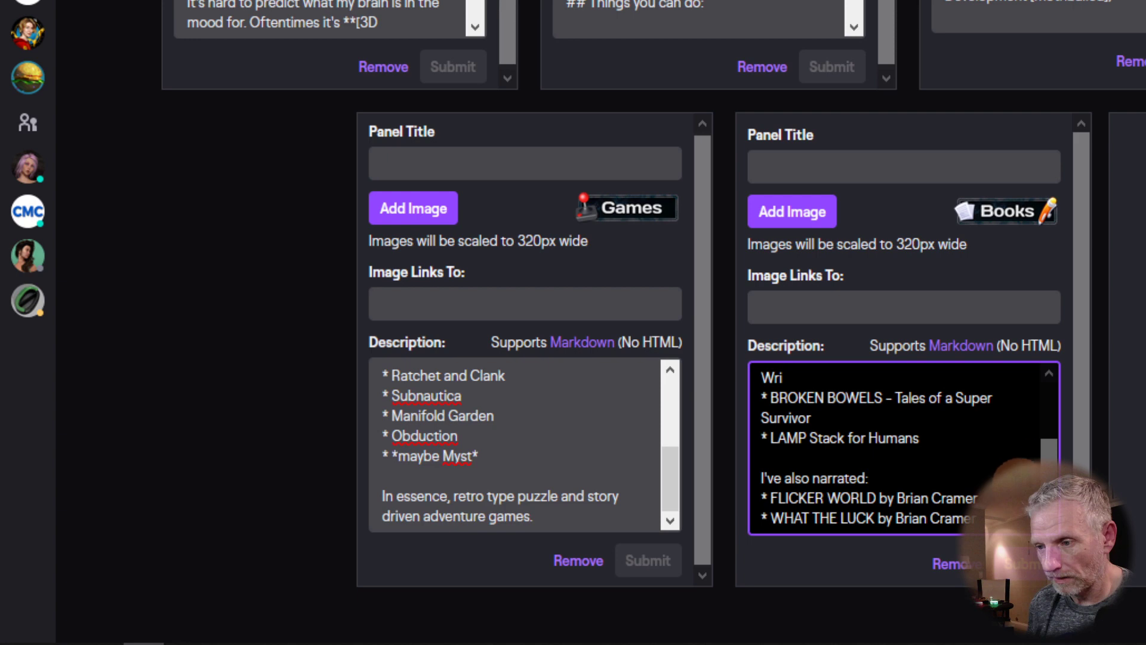
{"action": "left_click_drag", "start_coordinate": [1046, 466], "coordinate": [1044, 399]}
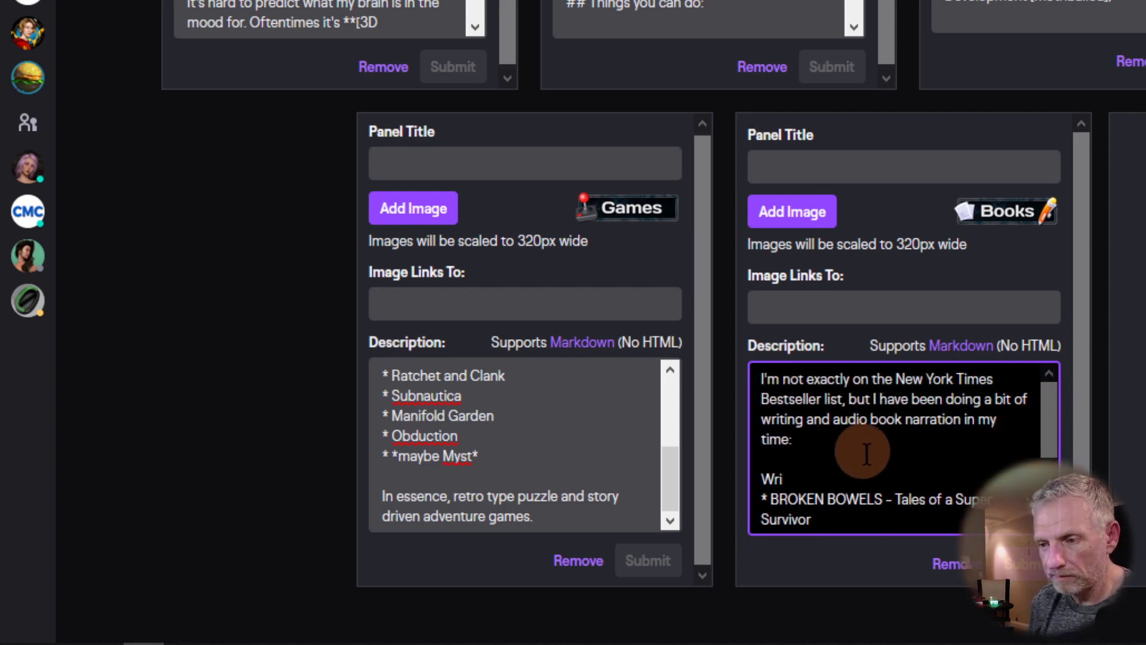
Step: Rename the narrated heading to 'Narrated by me:' and mark WHAT THE LUCK '(currently in production)'
{"action": "left_click", "coordinate": [836, 439]}
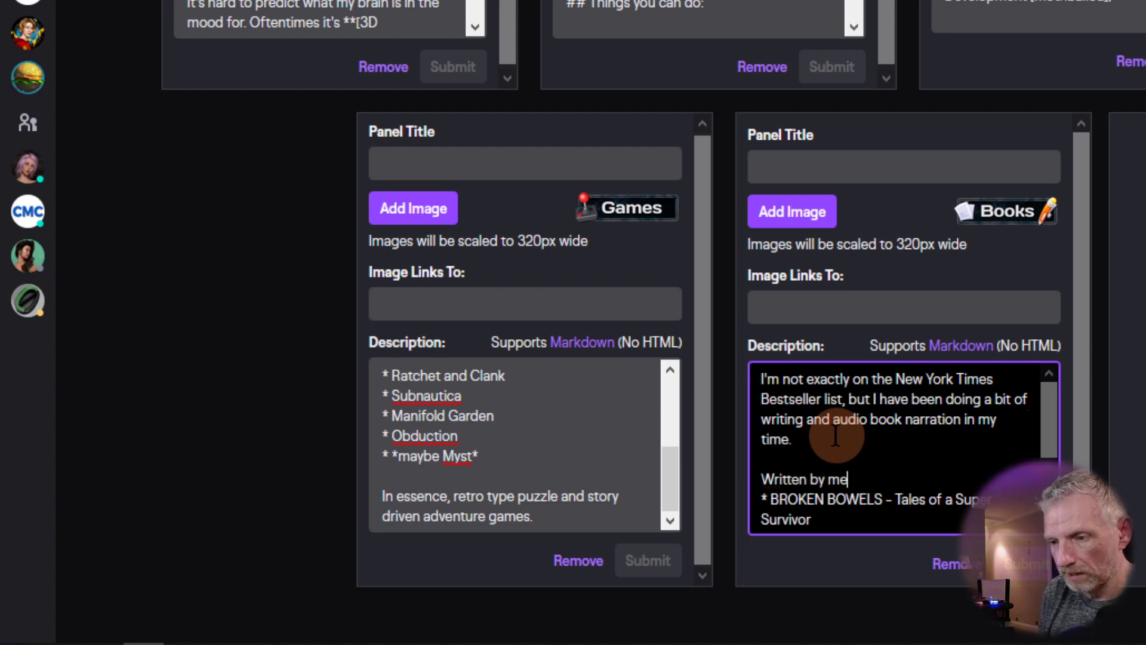
{"action": "scroll", "coordinate": [836, 435], "scroll_direction": "down", "scroll_amount": 3}
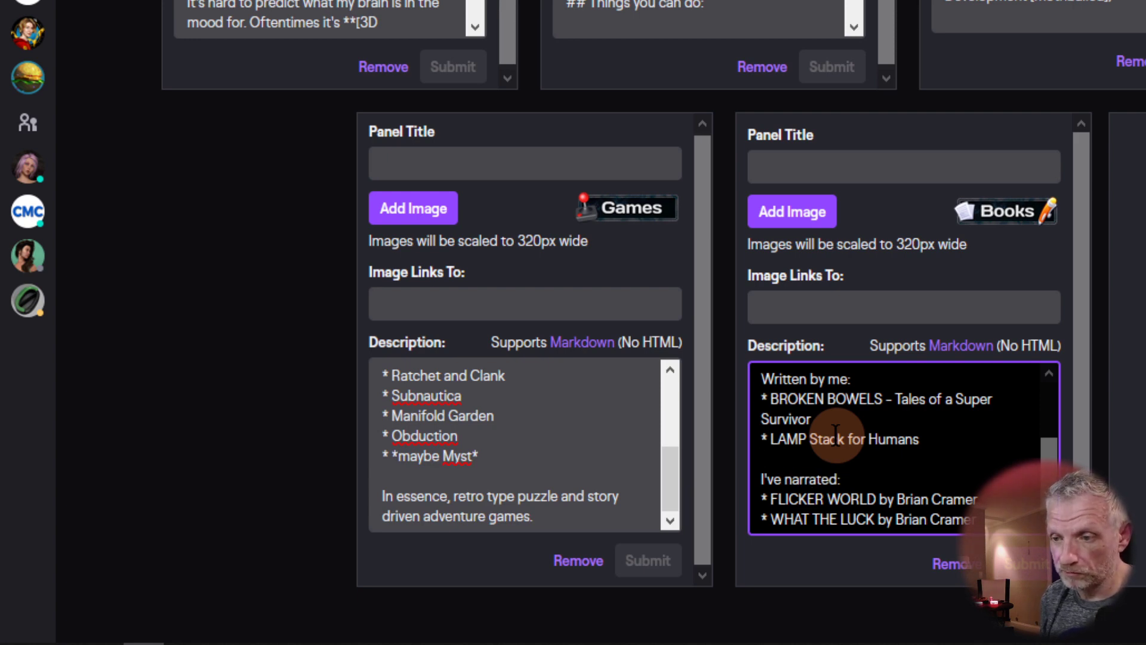
{"action": "scroll", "coordinate": [835, 432], "scroll_direction": "up", "scroll_amount": 1}
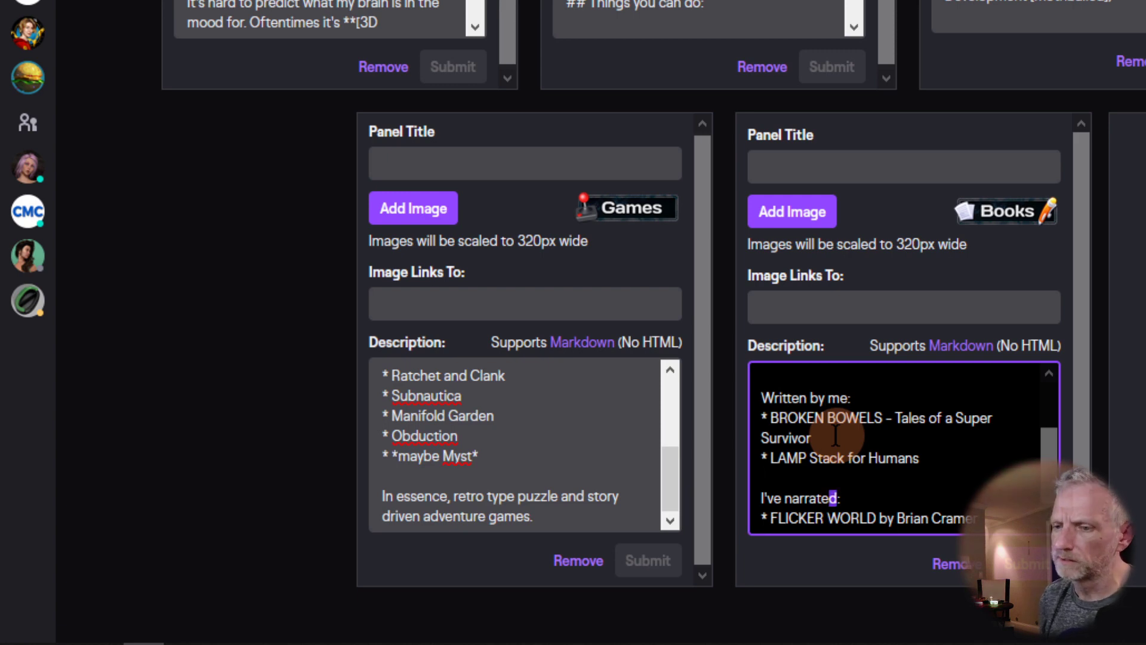
{"action": "type", "text": "N"}
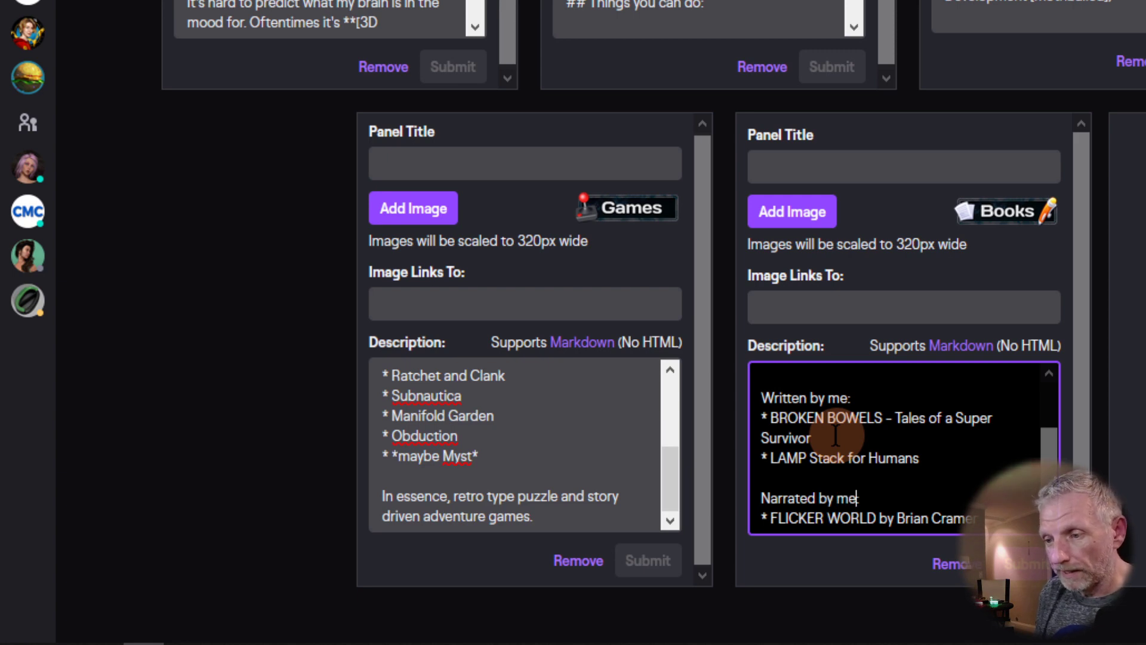
{"action": "key", "text": "Down"}
{"action": "key", "text": "Down"}
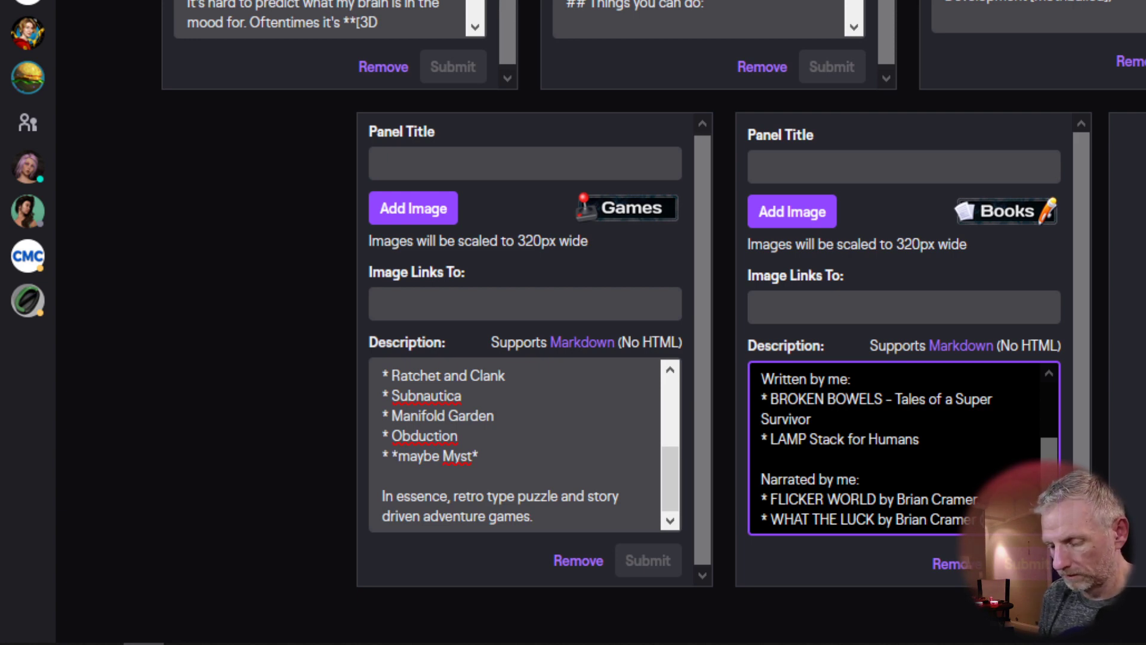
{"action": "type", "text": "currently in production)"}
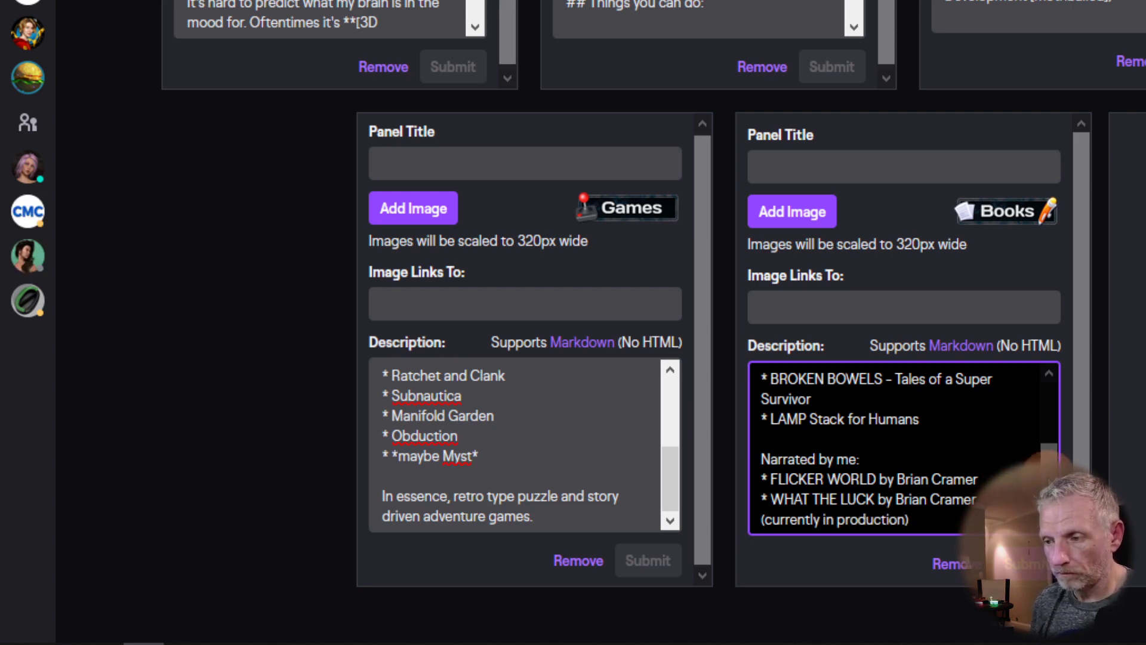
{"action": "scroll", "coordinate": [1051, 451], "scroll_direction": "up", "scroll_amount": 2}
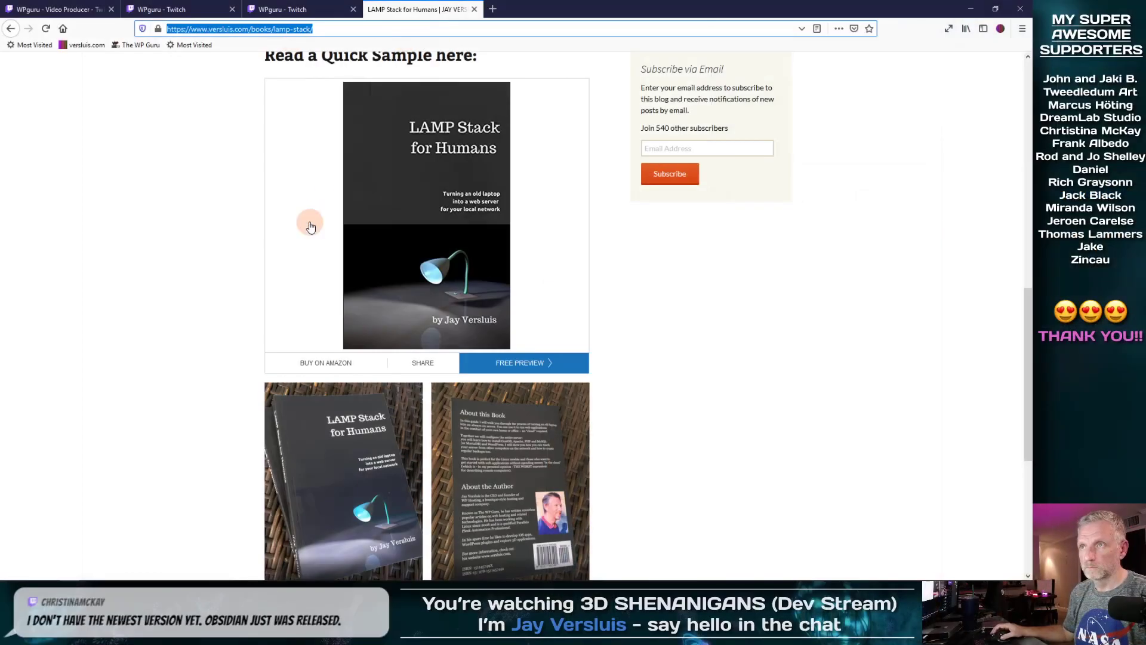
Step: Close the Books menu on versluis.com and scroll through the article
{"action": "scroll", "coordinate": [310, 226], "scroll_direction": "up", "scroll_amount": 10}
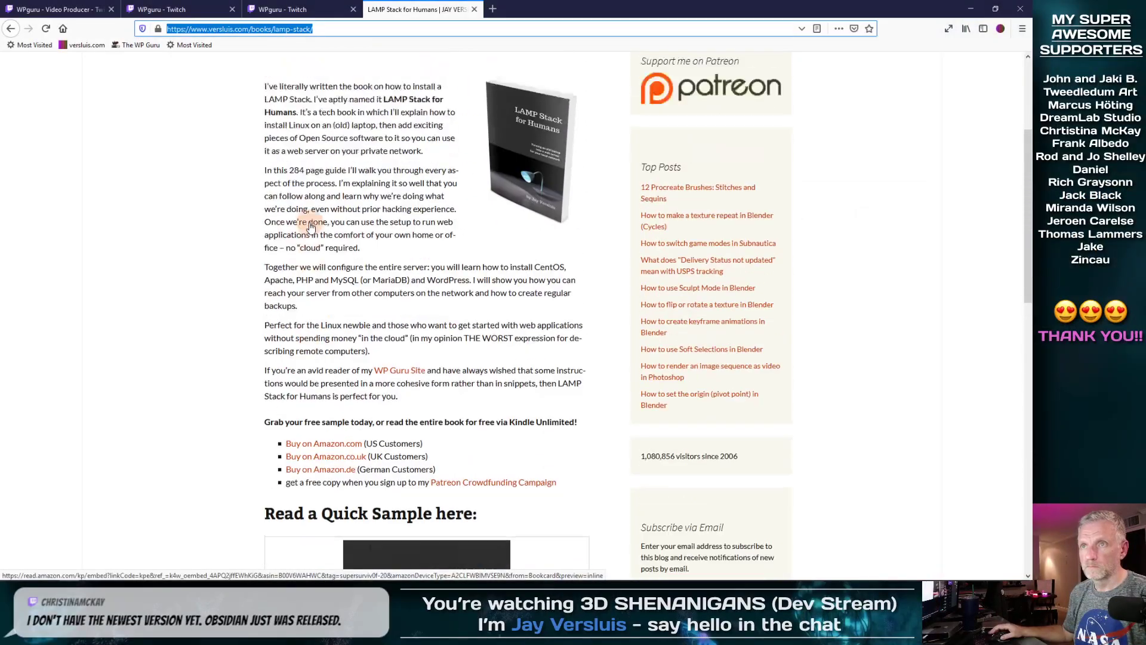
{"action": "mouse_move", "coordinate": [430, 191]}
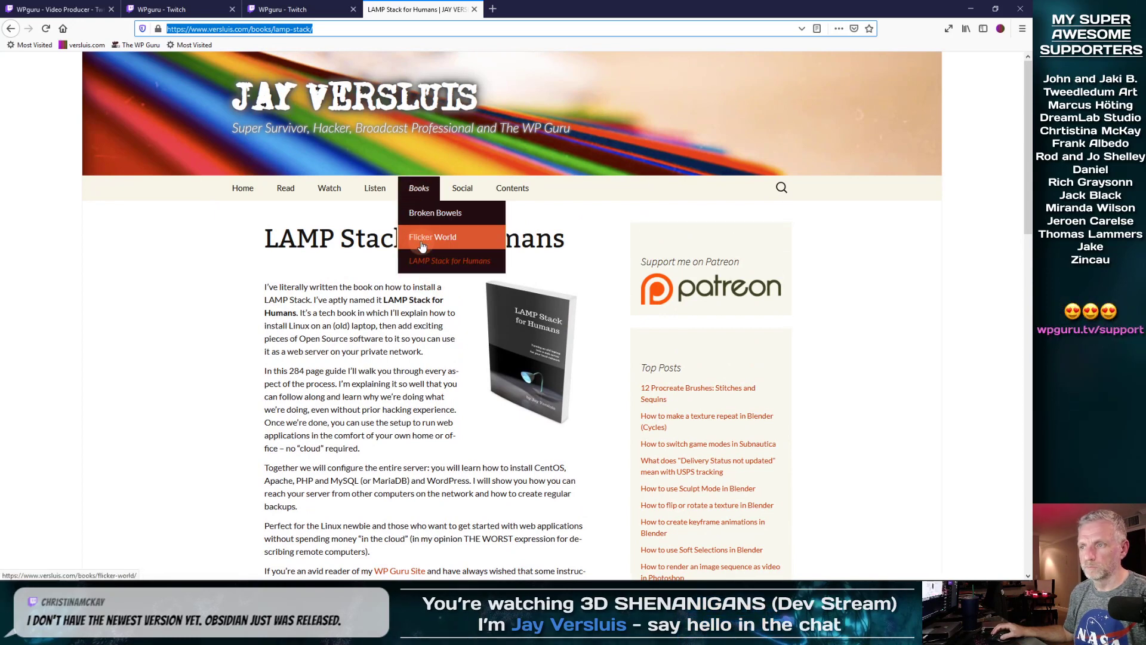
{"action": "left_click", "coordinate": [322, 299]}
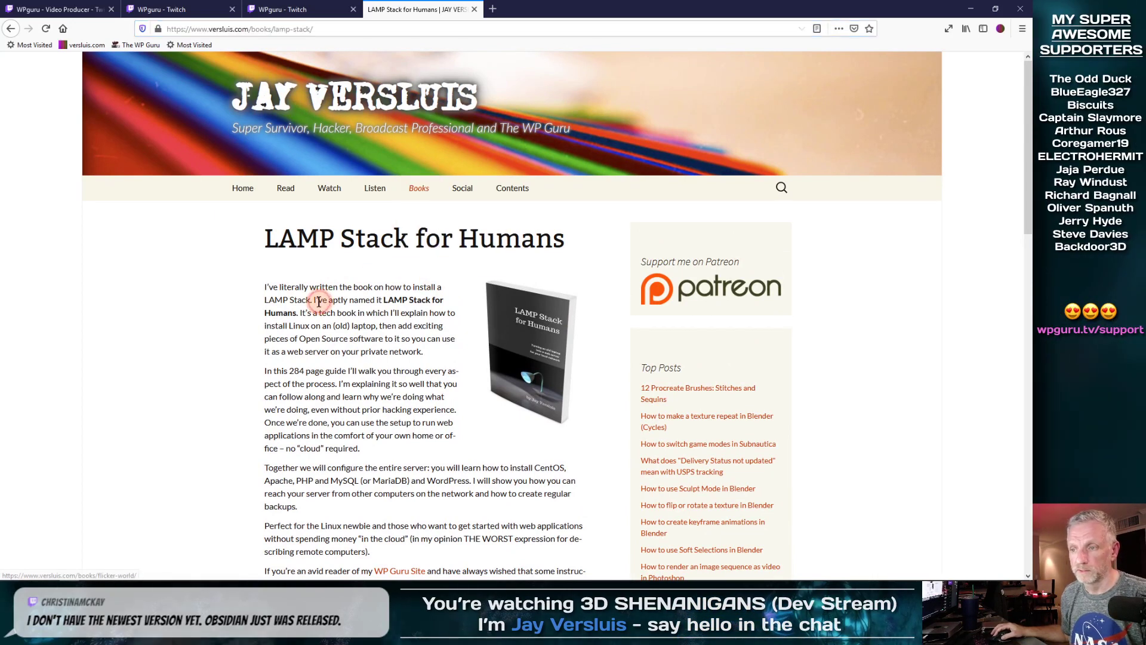
{"action": "scroll", "coordinate": [326, 308], "scroll_direction": "down", "scroll_amount": 8}
{"action": "scroll", "coordinate": [328, 311], "scroll_direction": "down", "scroll_amount": 3}
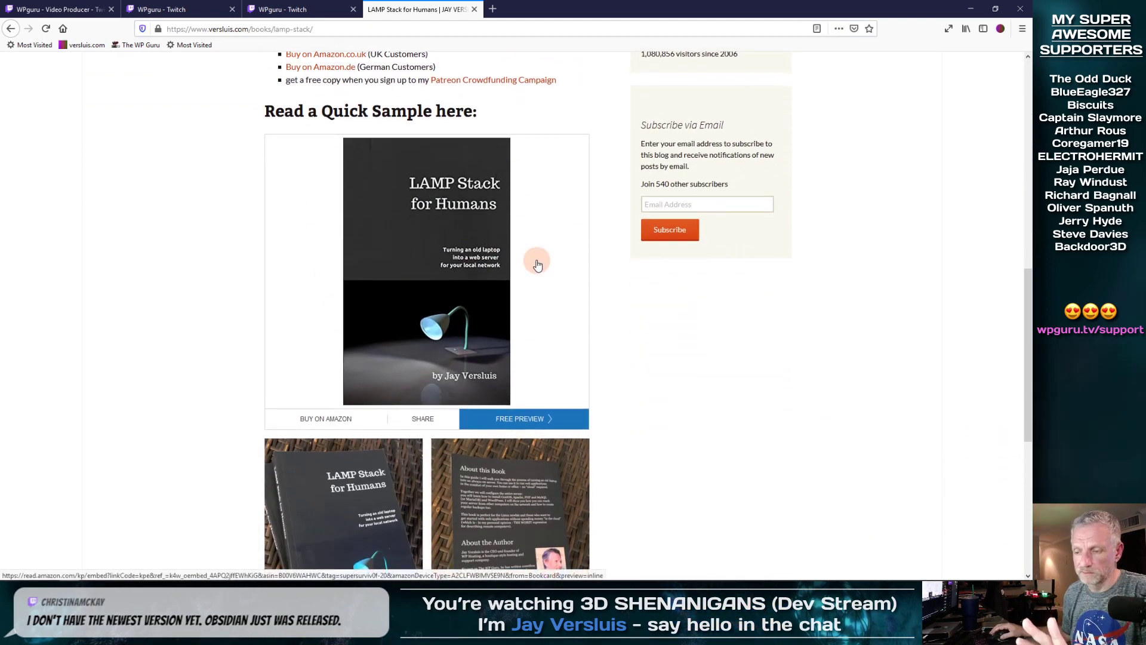
{"action": "scroll", "coordinate": [535, 261], "scroll_direction": "down", "scroll_amount": 6}
{"action": "scroll", "coordinate": [537, 263], "scroll_direction": "up", "scroll_amount": 2}
{"action": "scroll", "coordinate": [537, 263], "scroll_direction": "up", "scroll_amount": 10}
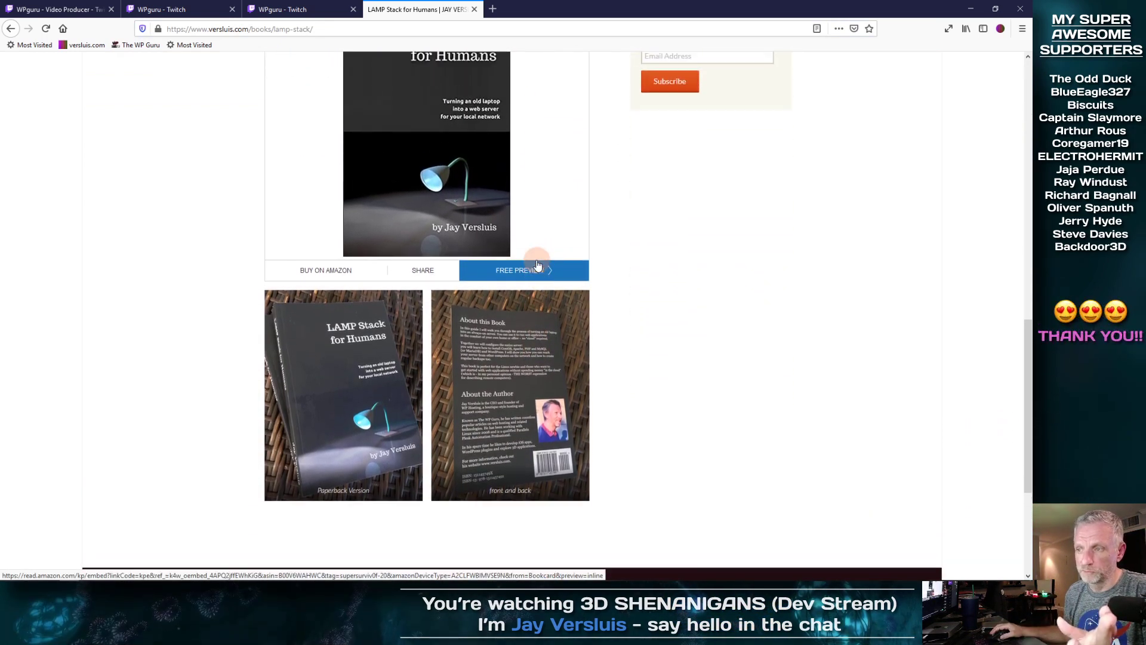
{"action": "scroll", "coordinate": [538, 264], "scroll_direction": "up", "scroll_amount": 3}
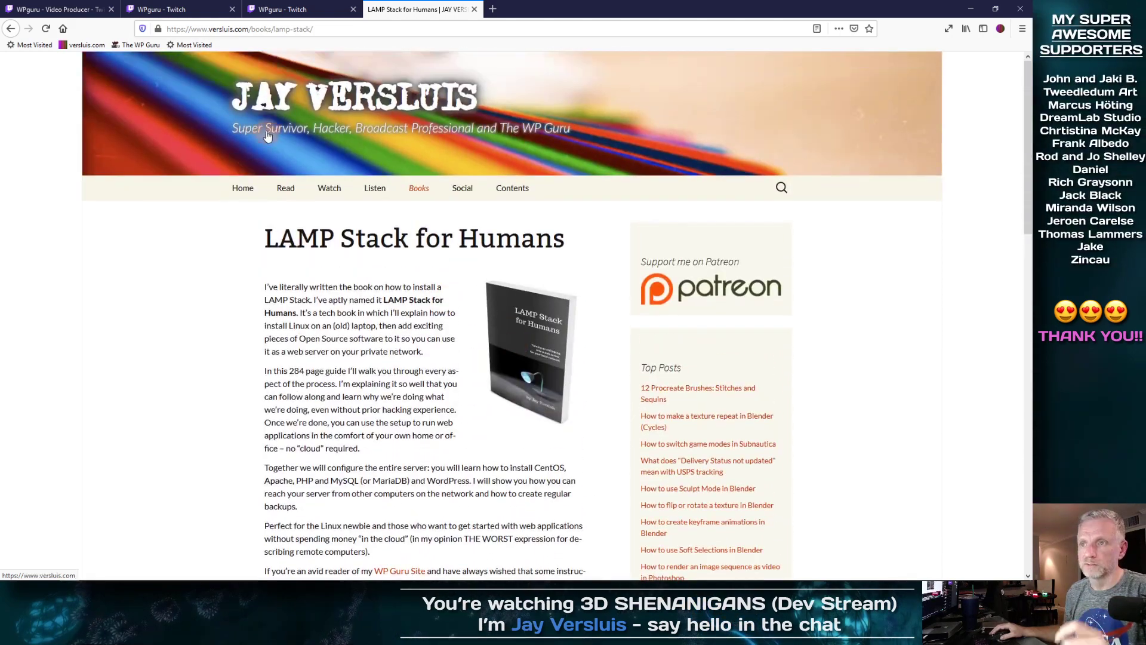
Step: Open and scroll the Broken Bowels book page, then return to the Twitch editor tab
{"action": "mouse_move", "coordinate": [420, 190]}
{"action": "left_click", "coordinate": [429, 222]}
{"action": "scroll", "coordinate": [480, 324], "scroll_direction": "down", "scroll_amount": 2}
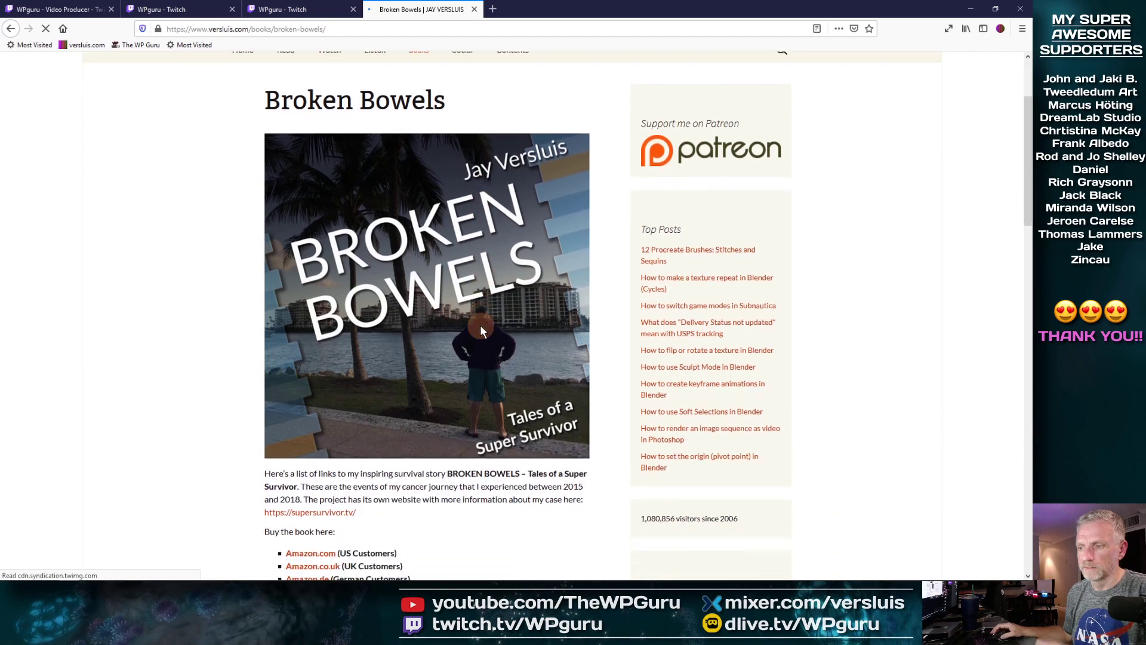
{"action": "scroll", "coordinate": [482, 331], "scroll_direction": "down", "scroll_amount": 8}
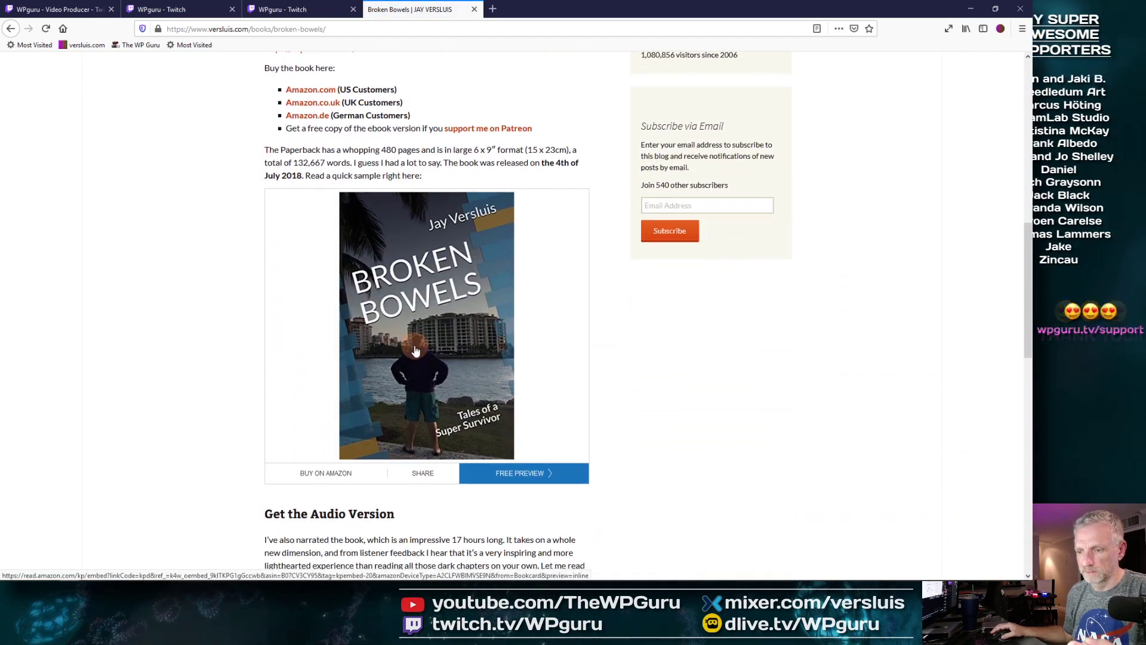
{"action": "scroll", "coordinate": [418, 352], "scroll_direction": "down", "scroll_amount": 5}
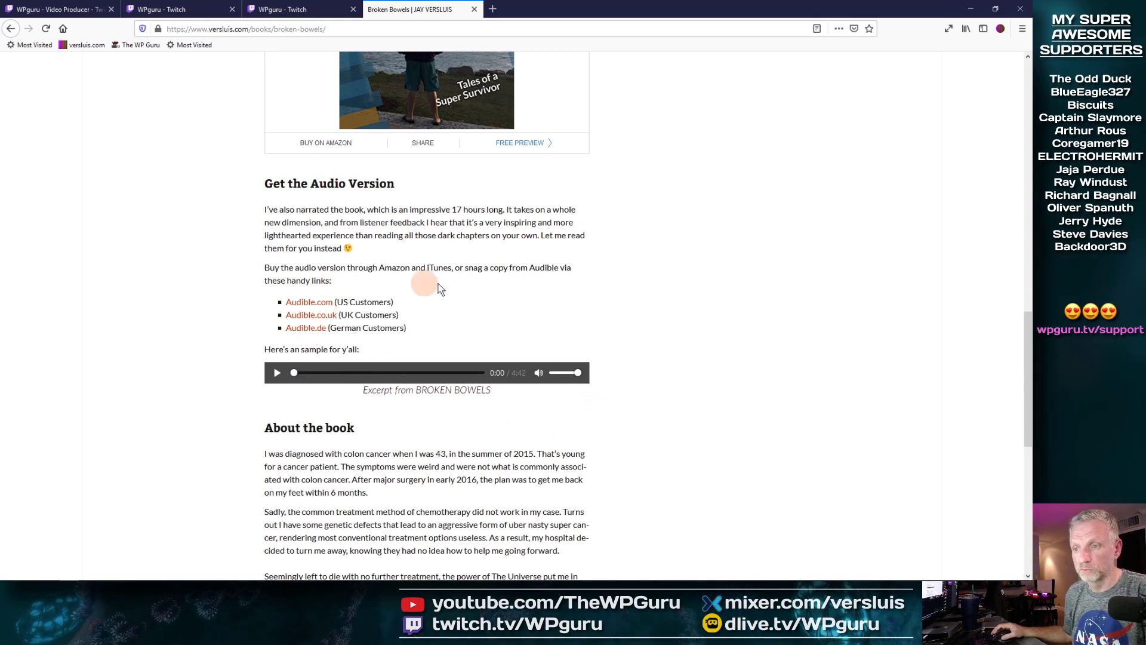
{"action": "scroll", "coordinate": [467, 290], "scroll_direction": "up", "scroll_amount": 1}
{"action": "scroll", "coordinate": [467, 293], "scroll_direction": "up", "scroll_amount": 3}
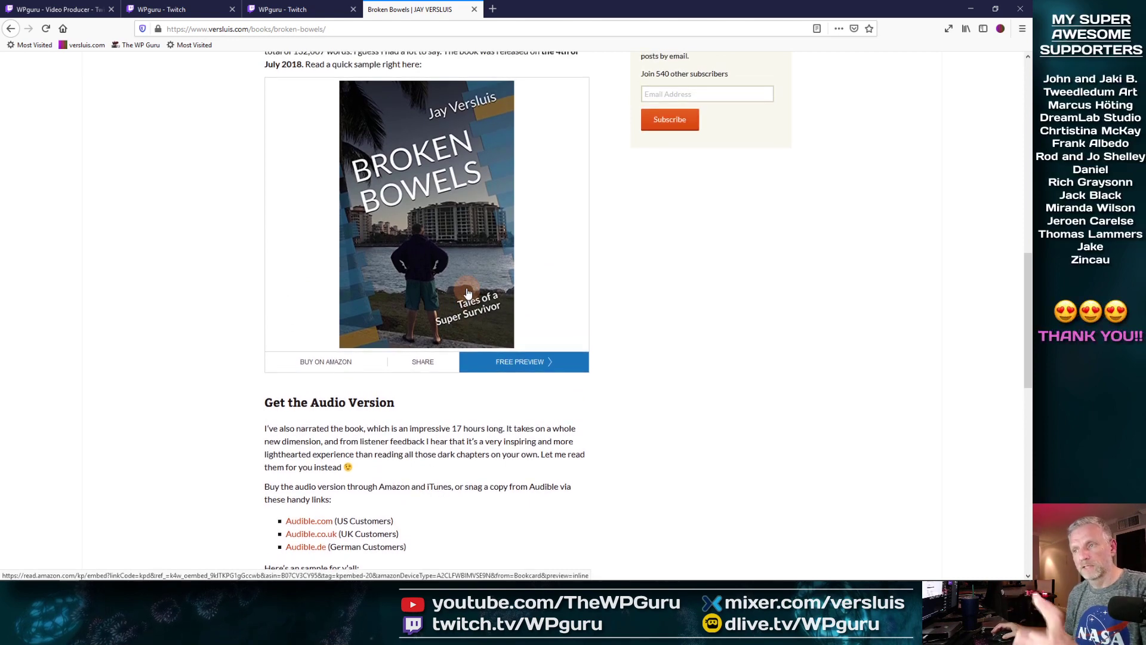
{"action": "left_click", "coordinate": [196, 16]}
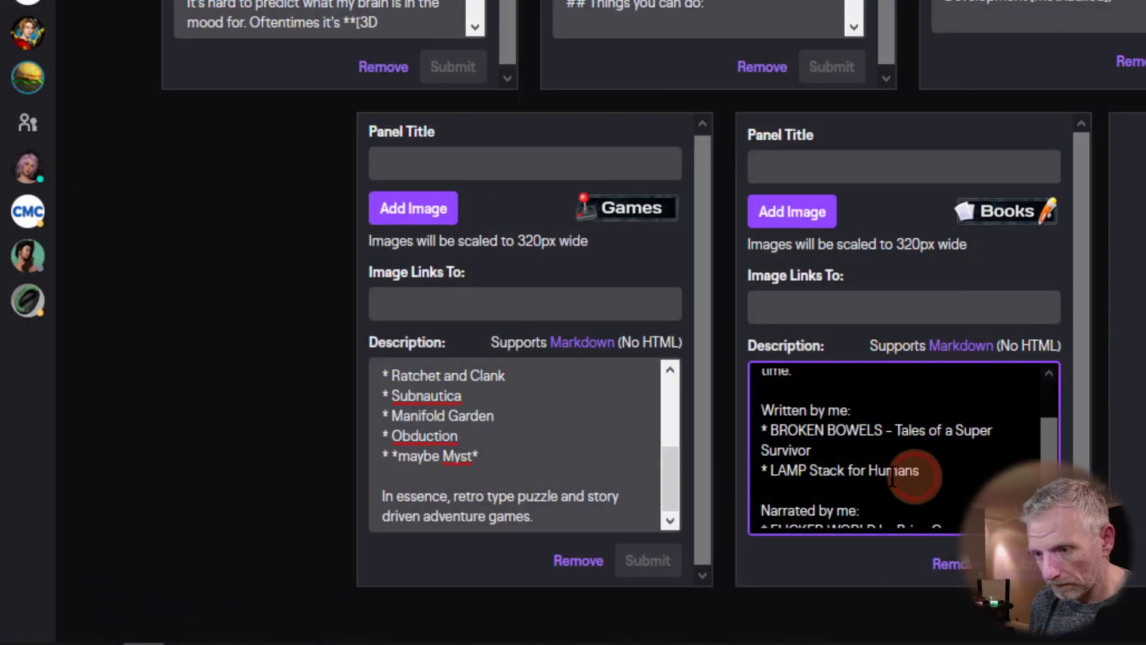
{"action": "left_click", "coordinate": [773, 470]}
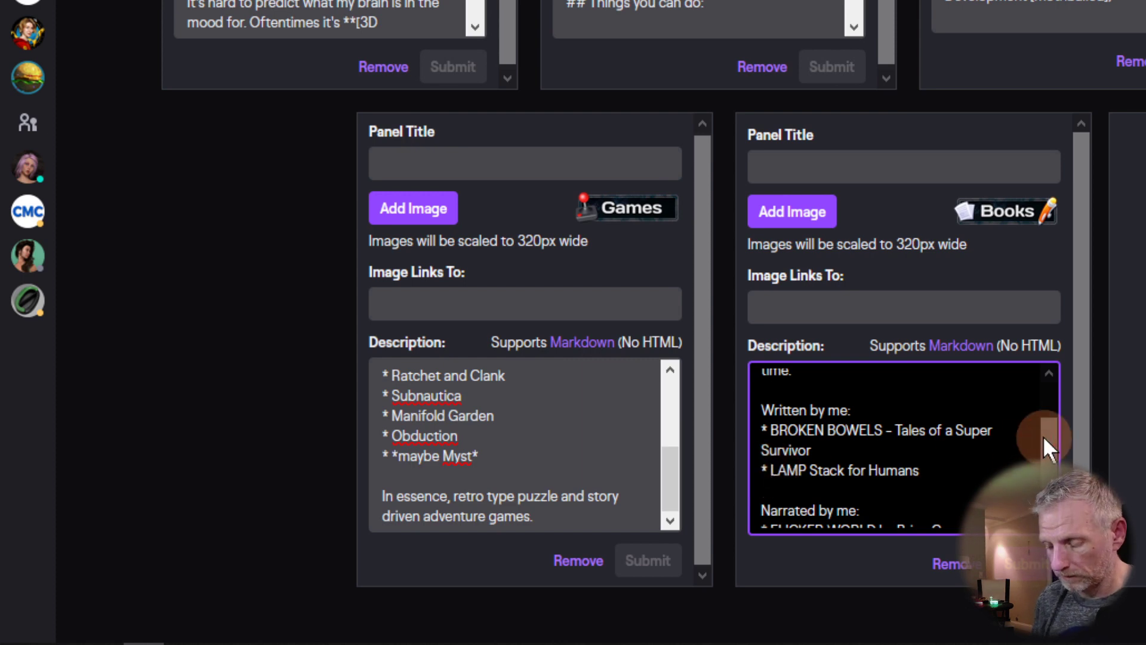
{"action": "type", "text": "["}
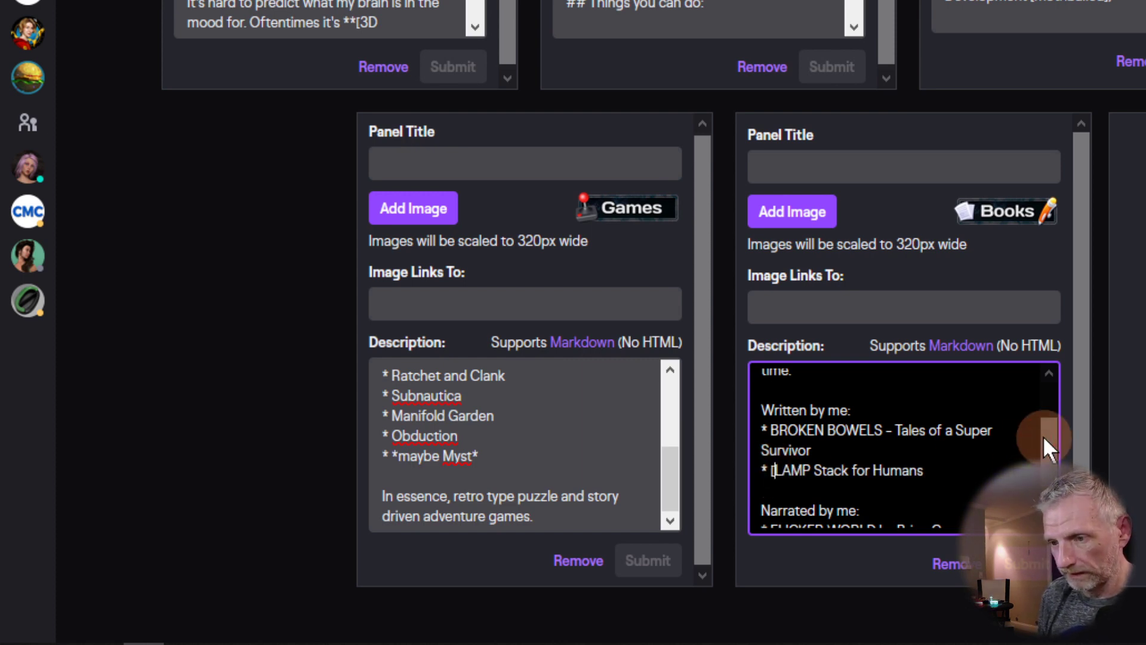
{"action": "key", "text": "Right"}
{"action": "key", "text": "Right"}
{"action": "key", "text": "Right"}
{"action": "key", "text": "Right"}
{"action": "key", "text": "Right"}
{"action": "key", "text": "Right"}
{"action": "key", "text": "Right"}
{"action": "key", "text": "Right"}
{"action": "key", "text": "Right"}
{"action": "key", "text": "Right"}
{"action": "key", "text": "Right"}
{"action": "key", "text": "Right"}
{"action": "key", "text": "Right"}
{"action": "key", "text": "Right"}
{"action": "key", "text": "Right"}
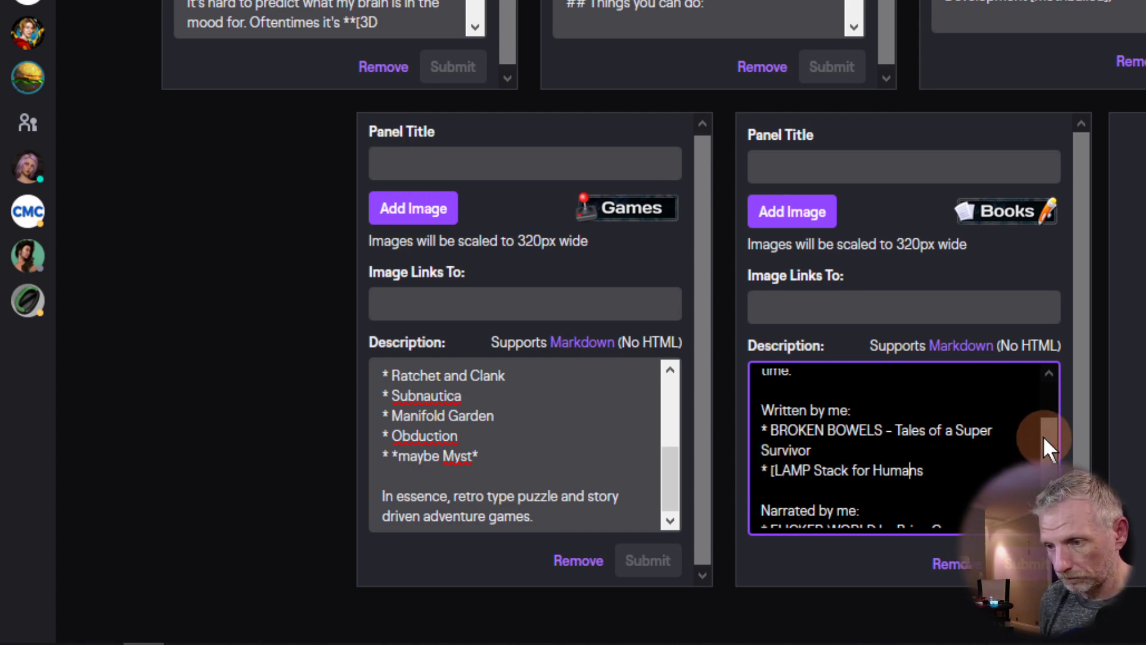
{"action": "type", "text": "]"}
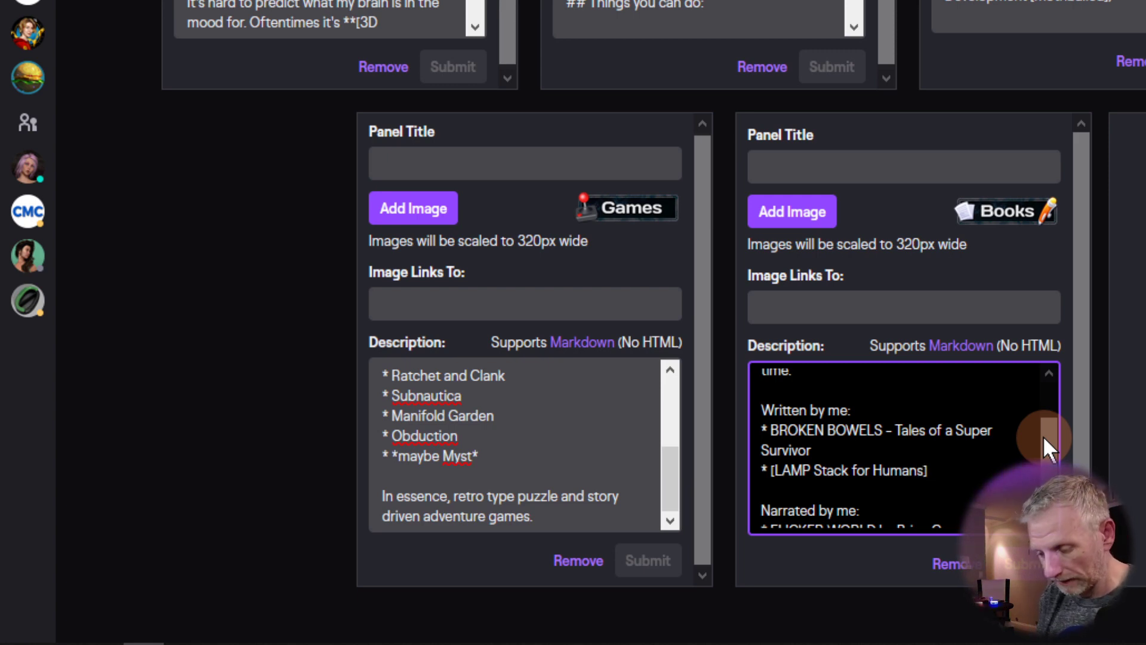
{"action": "type", "text": "("}
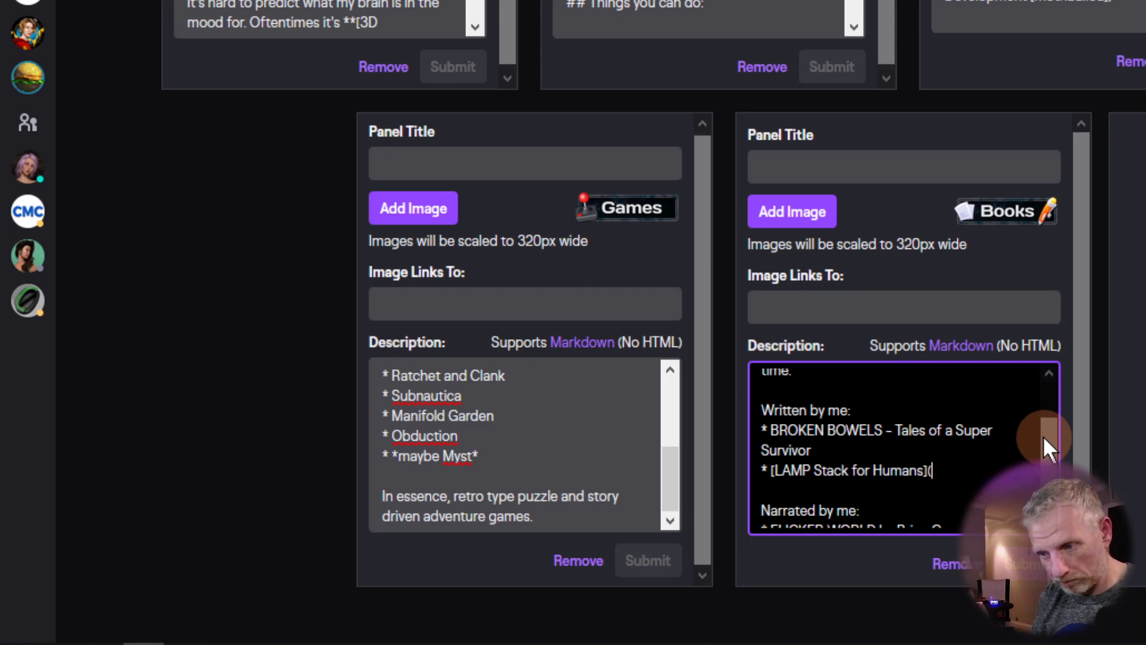
{"action": "type", "text": "https://www.versluis.com/books/lamp-stack/"}
{"action": "type", "text": ")"}
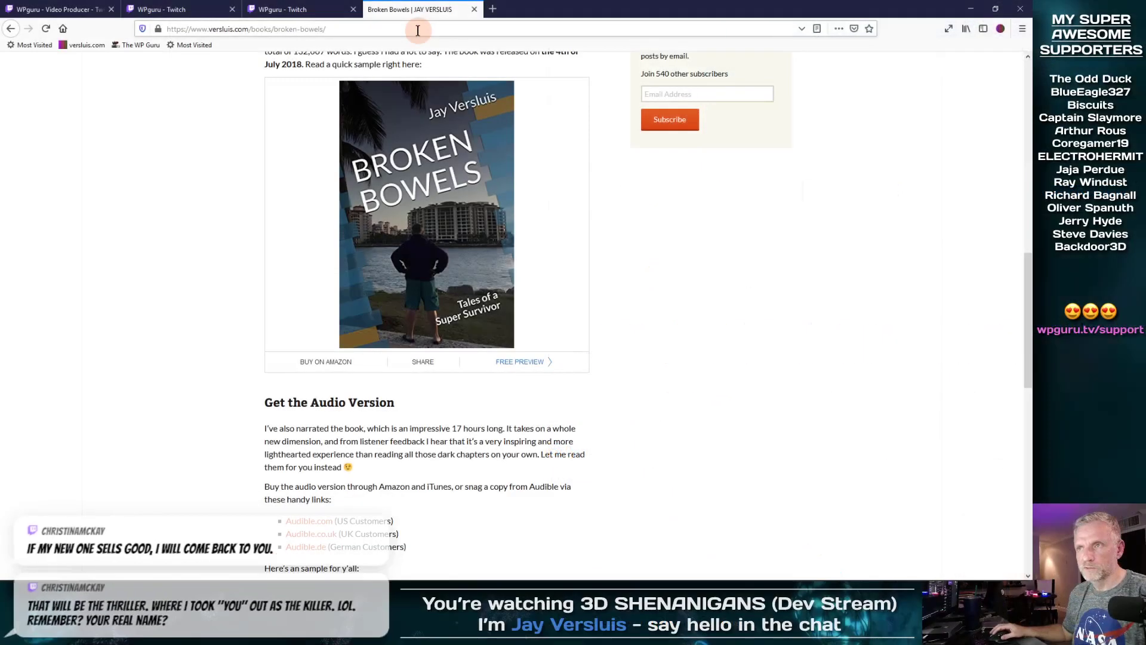
Step: Copy the Broken Bowels page URL and make the BROKEN BOWELS title a markdown link to it
{"action": "left_click", "coordinate": [418, 30]}
{"action": "key", "text": "ctrl+c"}
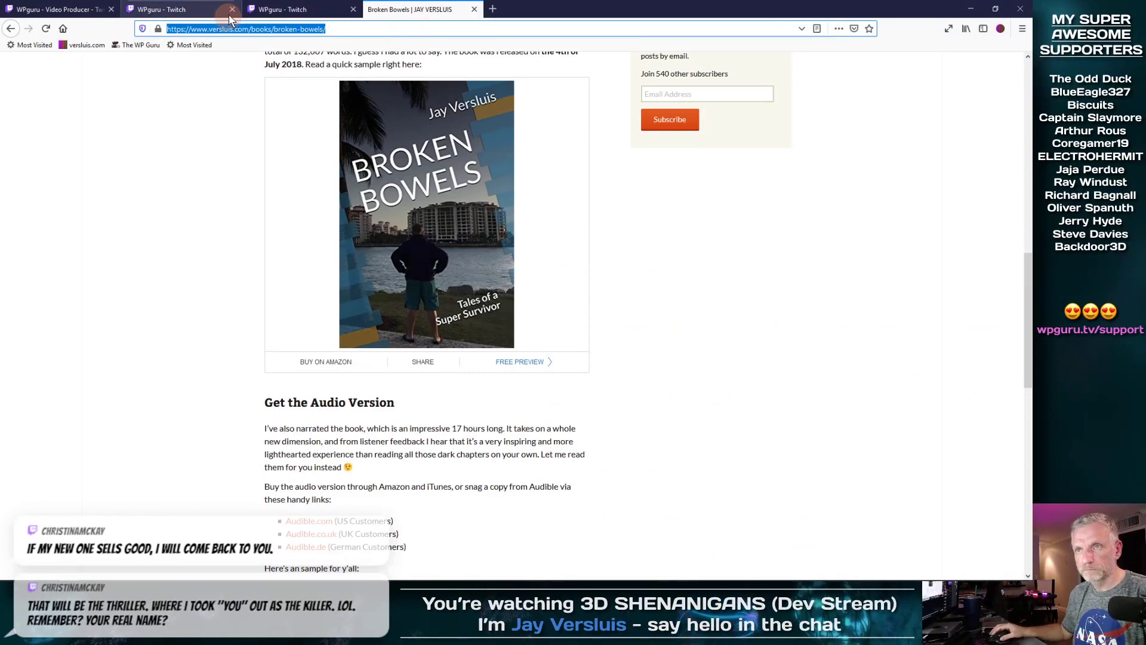
{"action": "left_click", "coordinate": [209, 7]}
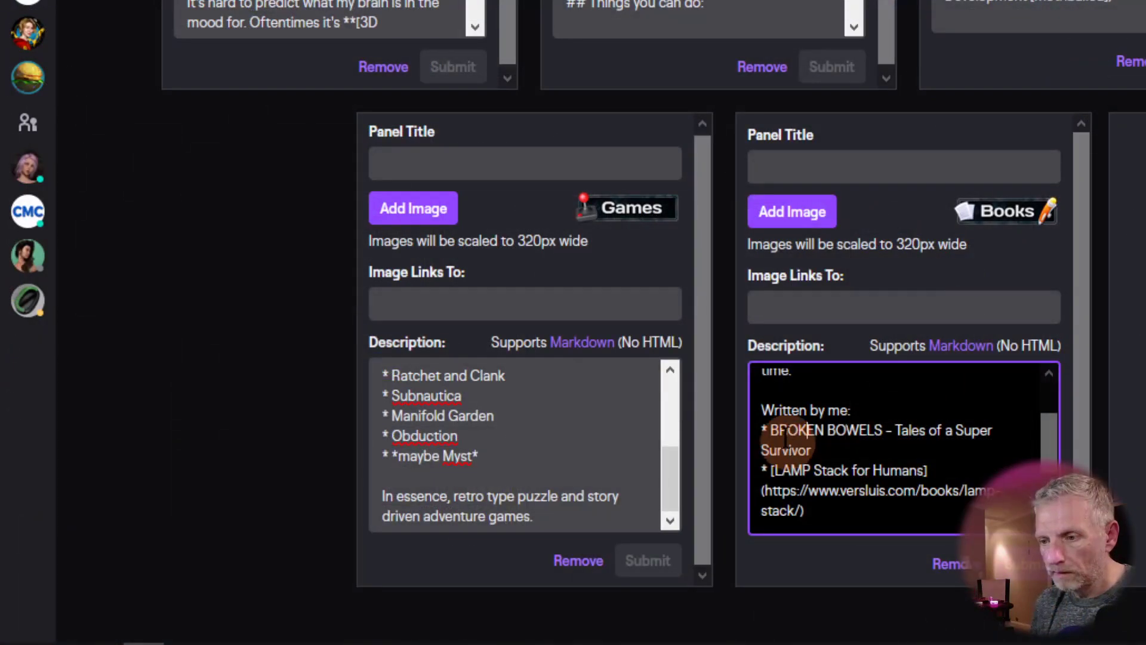
{"action": "left_click", "coordinate": [771, 432]}
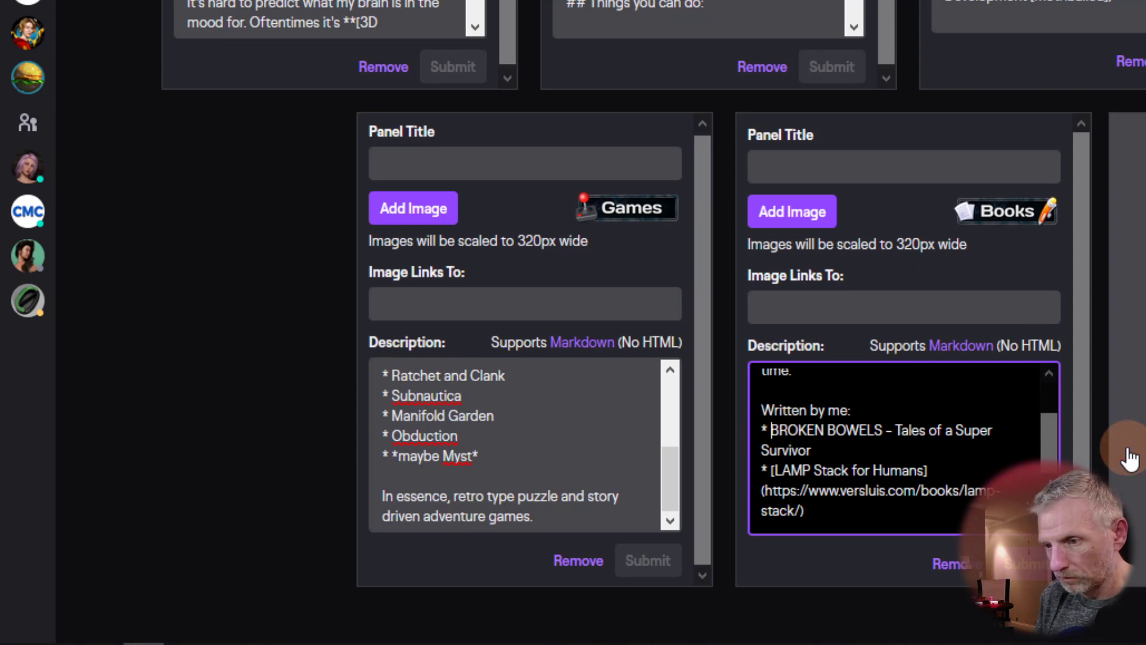
{"action": "type", "text": "["}
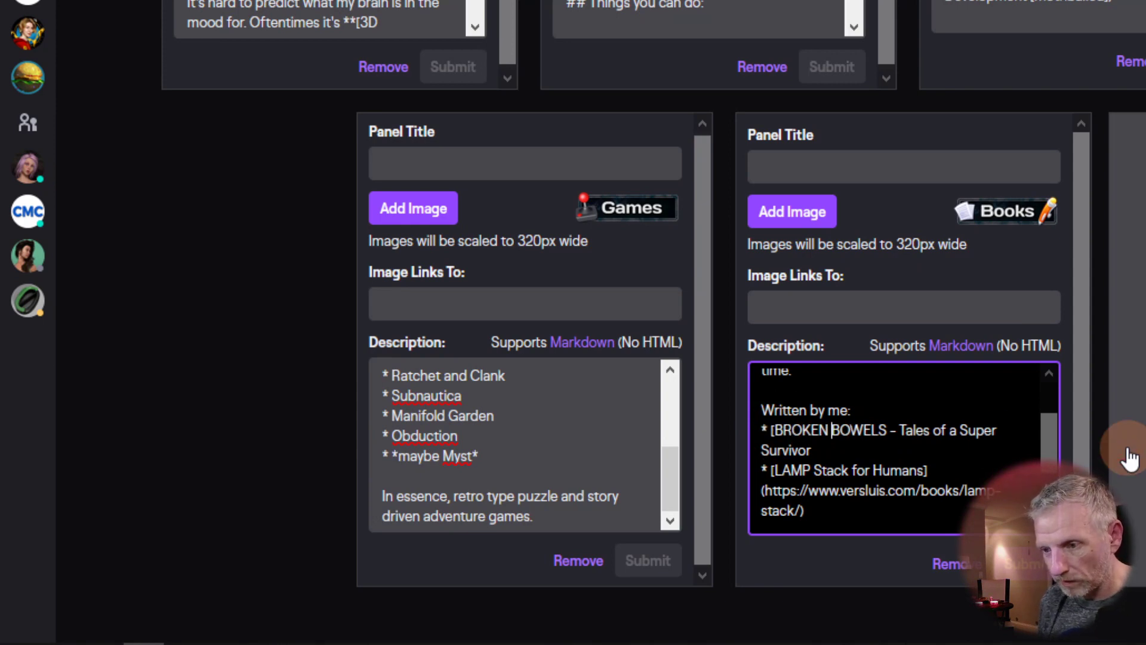
{"action": "type", "text": "]("}
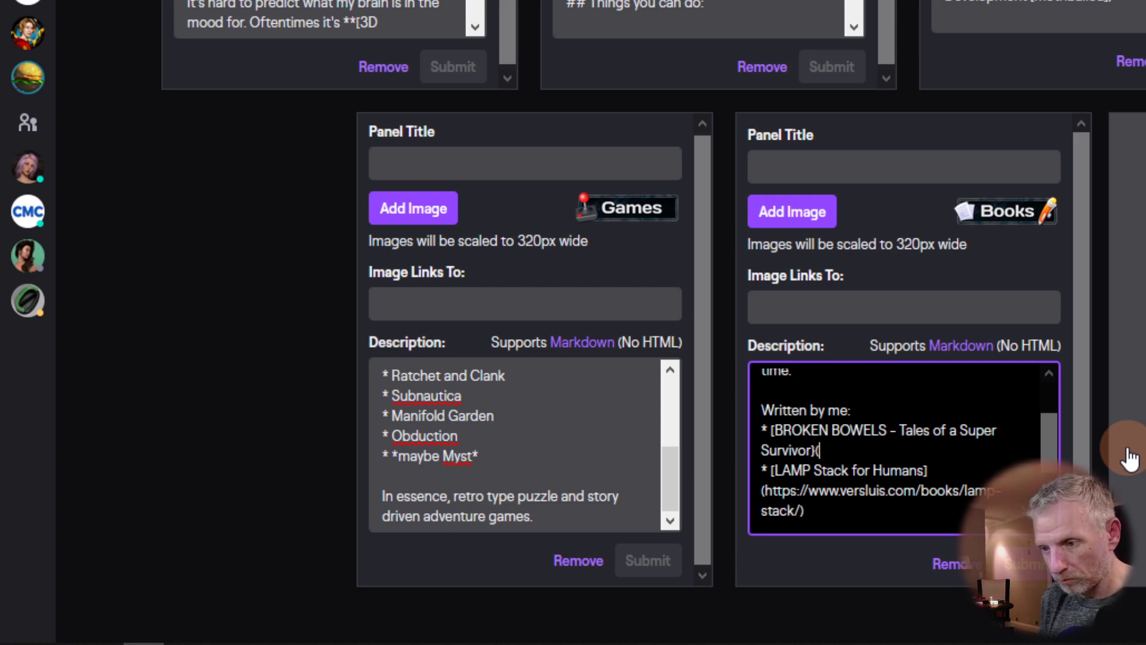
{"action": "key", "text": "ctrl+v"}
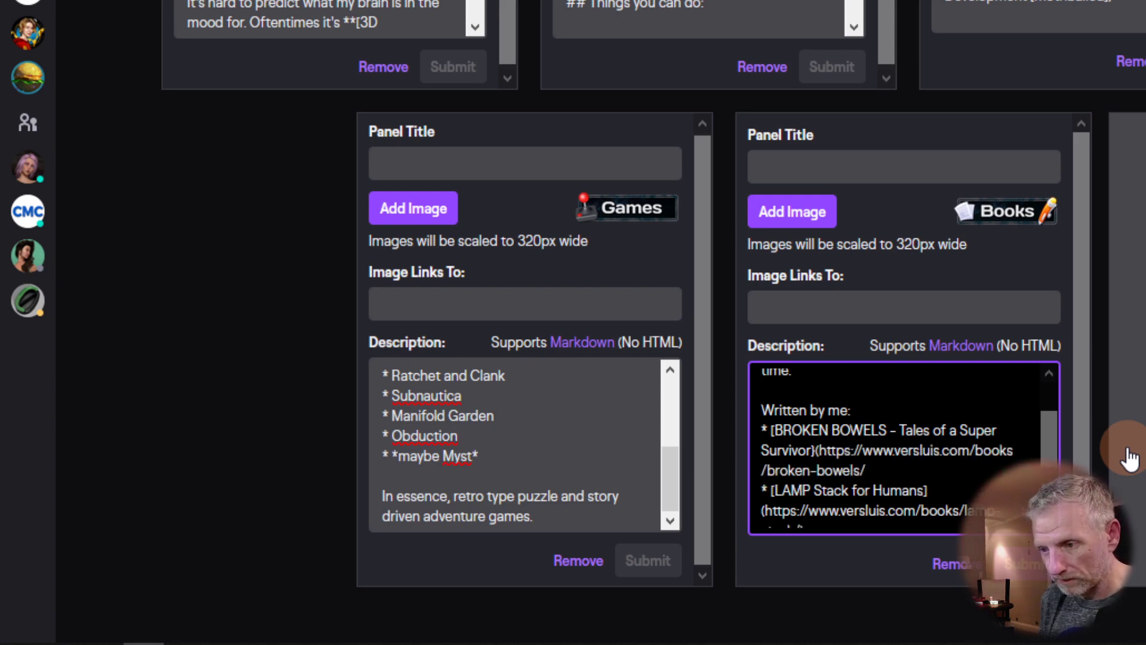
{"action": "key", "text": "ctrl+End"}
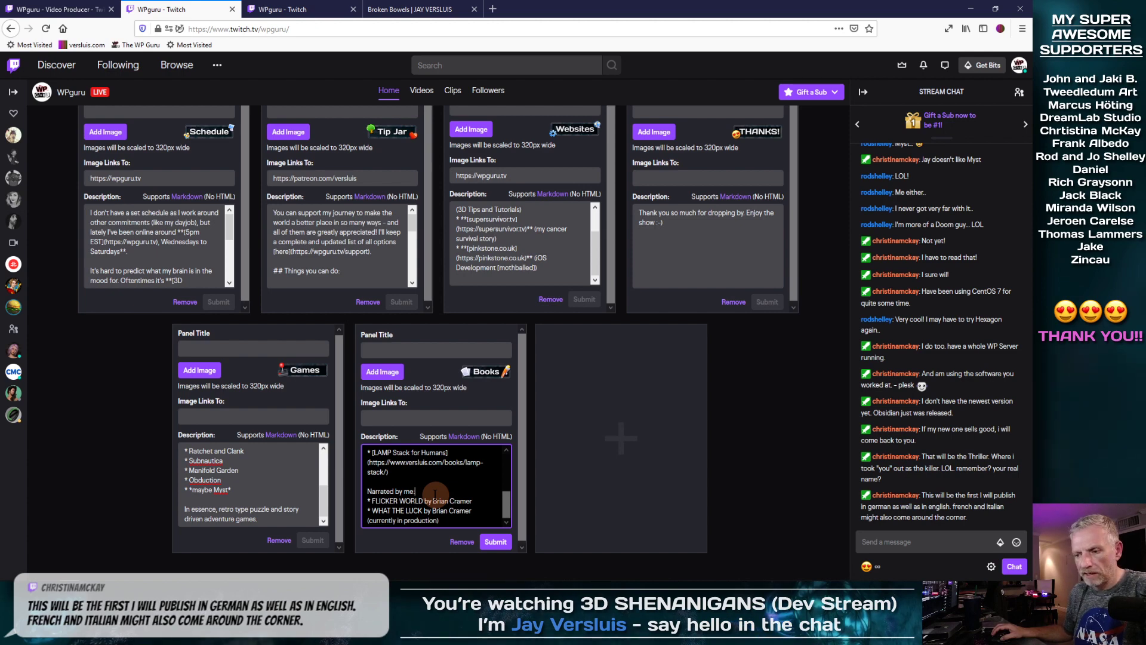
Step: Open Flicker World from versluis.com's Books menu and copy its page address
{"action": "mouse_move", "coordinate": [504, 506]}
{"action": "left_mouse_down"}
{"action": "mouse_move", "coordinate": [506, 482]}
{"action": "mouse_move", "coordinate": [507, 517]}
{"action": "left_mouse_up"}
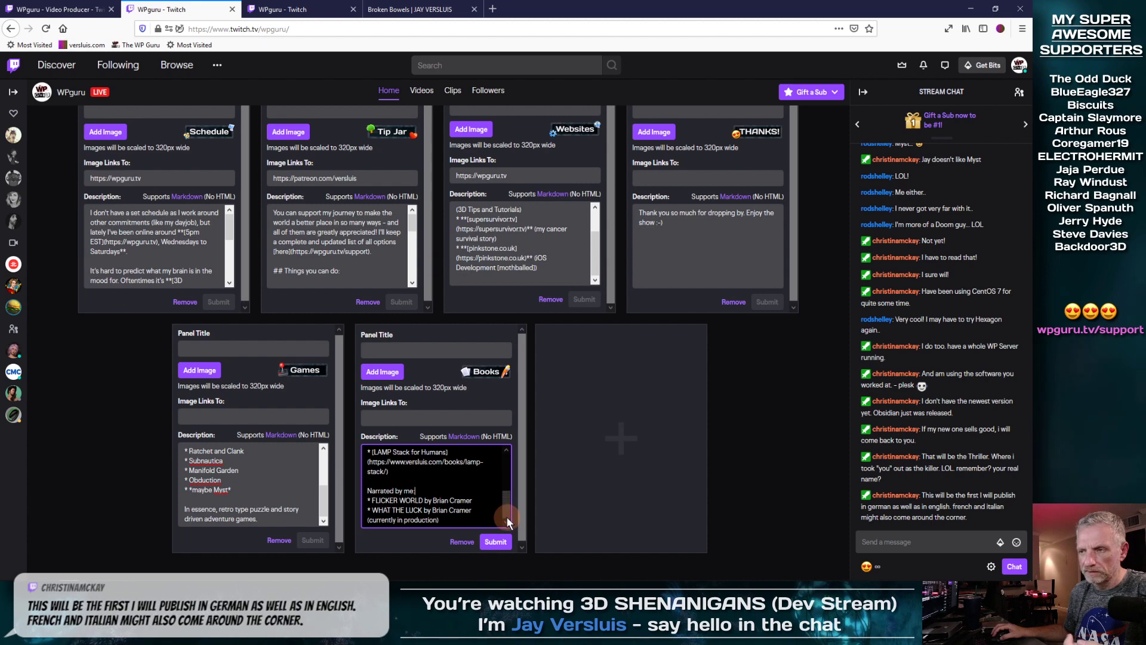
{"action": "left_click", "coordinate": [410, 9]}
{"action": "scroll", "coordinate": [555, 260], "scroll_direction": "up", "scroll_amount": 5}
{"action": "scroll", "coordinate": [555, 260], "scroll_direction": "up", "scroll_amount": 6}
{"action": "mouse_move", "coordinate": [419, 190]}
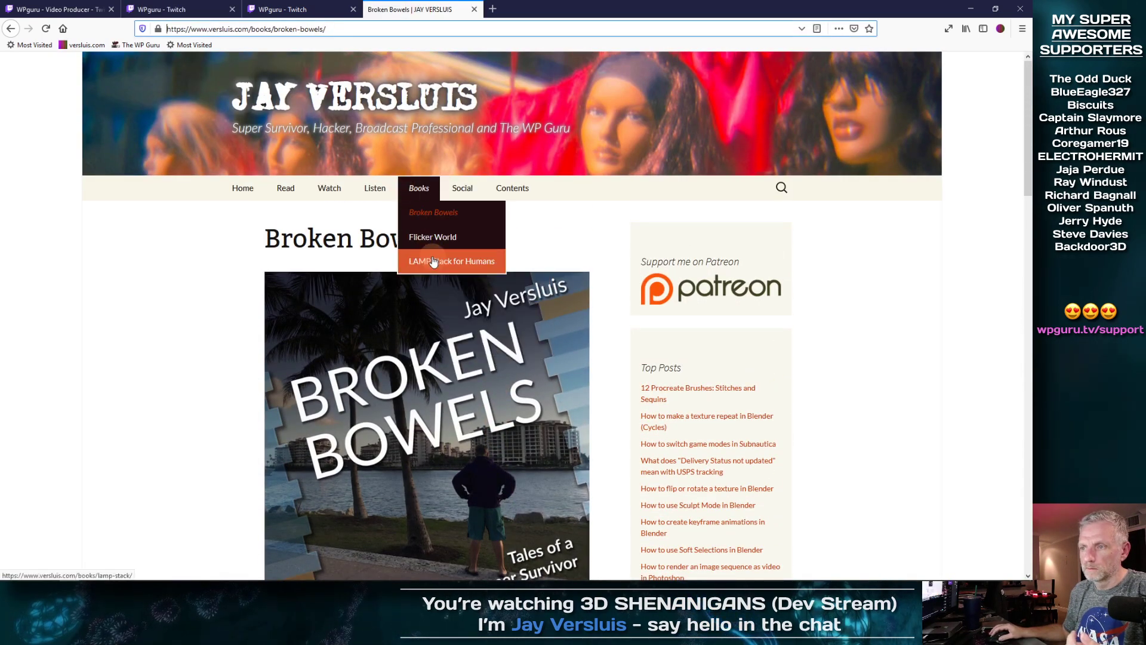
{"action": "left_click", "coordinate": [432, 236]}
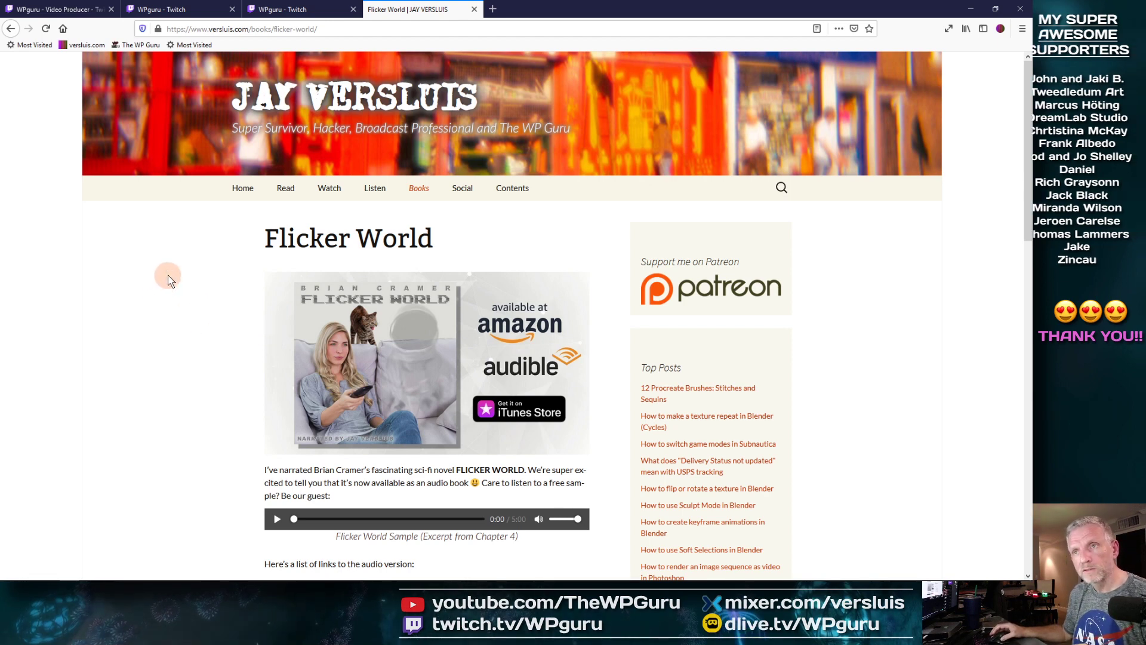
{"action": "left_click", "coordinate": [339, 31]}
{"action": "key", "text": "ctrl+c"}
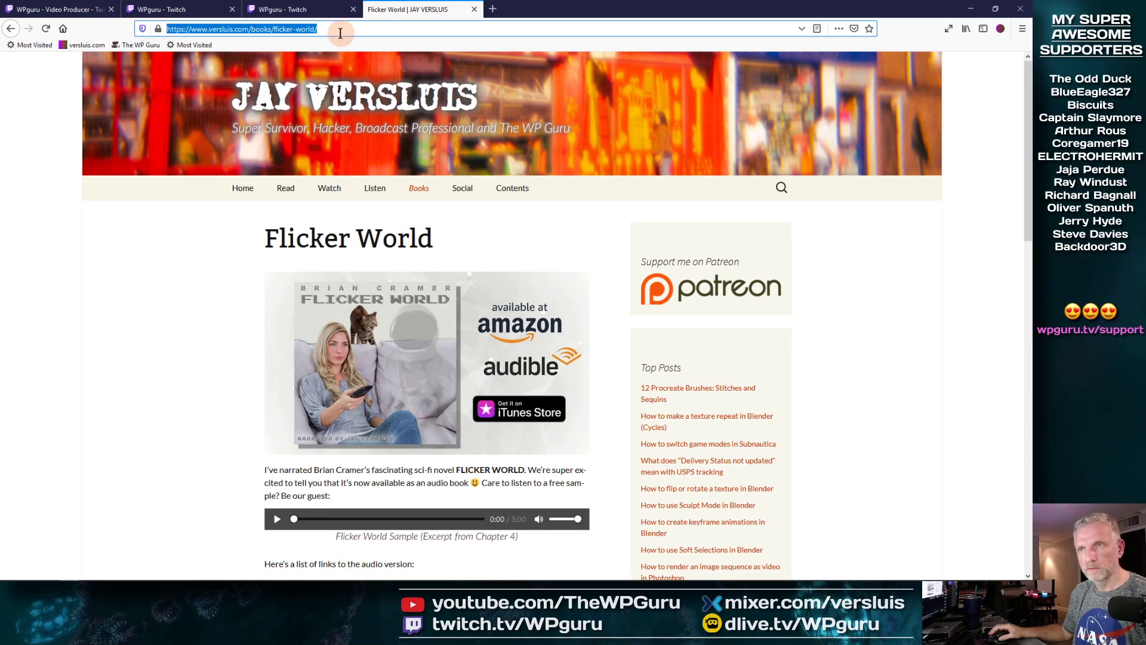
{"action": "left_click", "coordinate": [207, 11]}
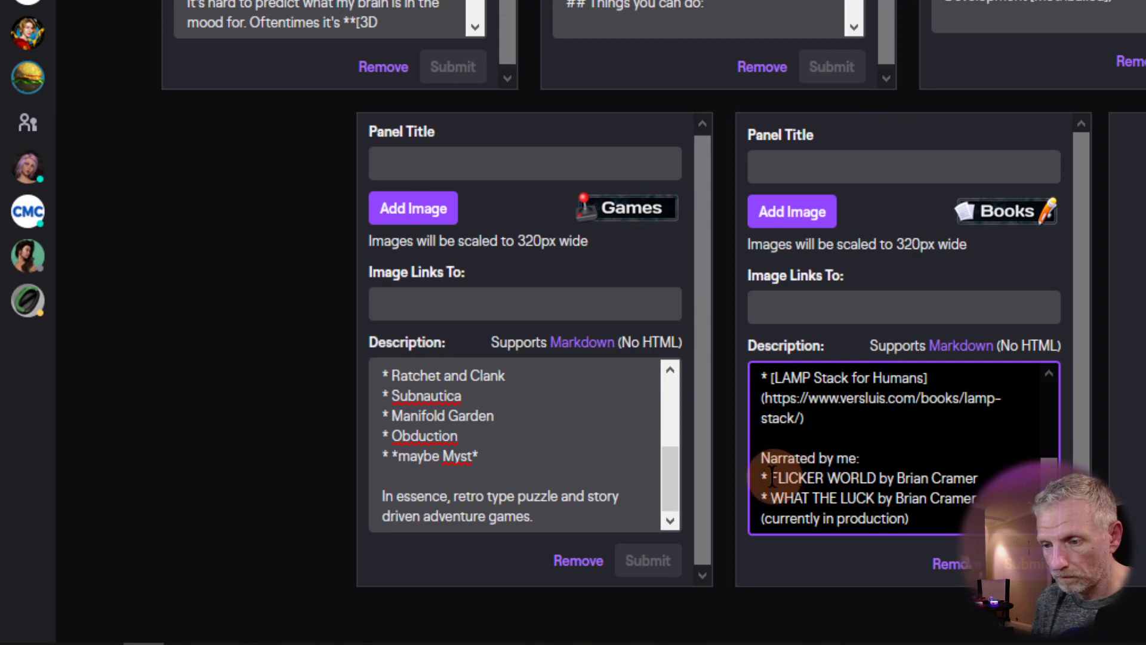
Step: Turn the FLICKER WORLD line into a markdown link with the pasted book page URL
{"action": "type", "text": "["}
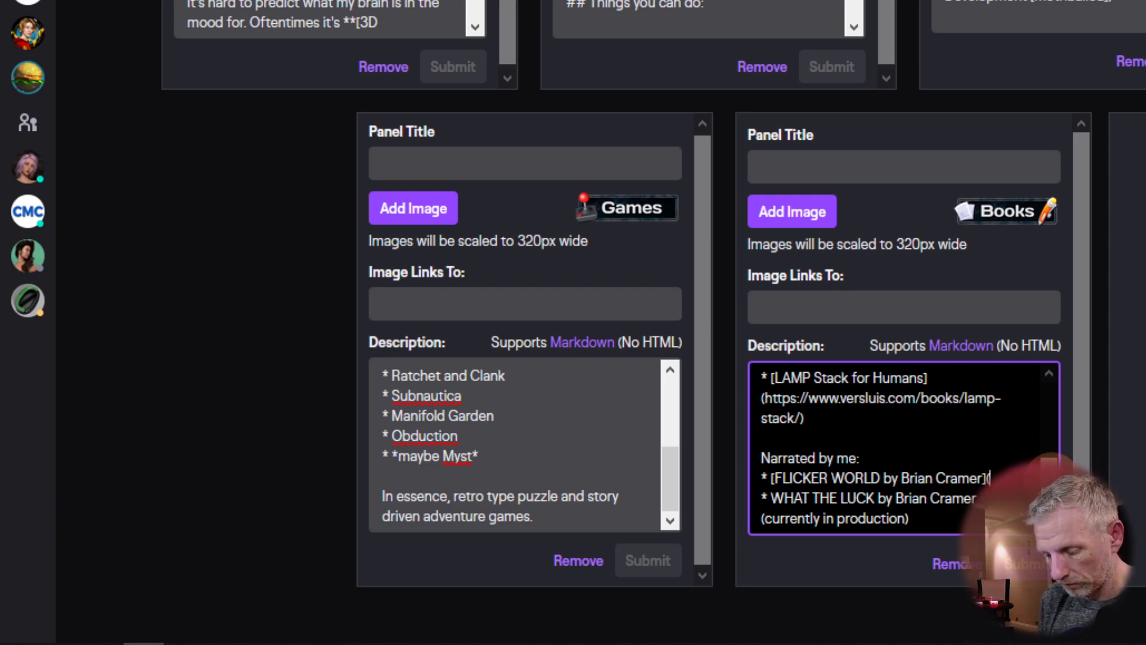
{"action": "key", "text": "ctrl+v"}
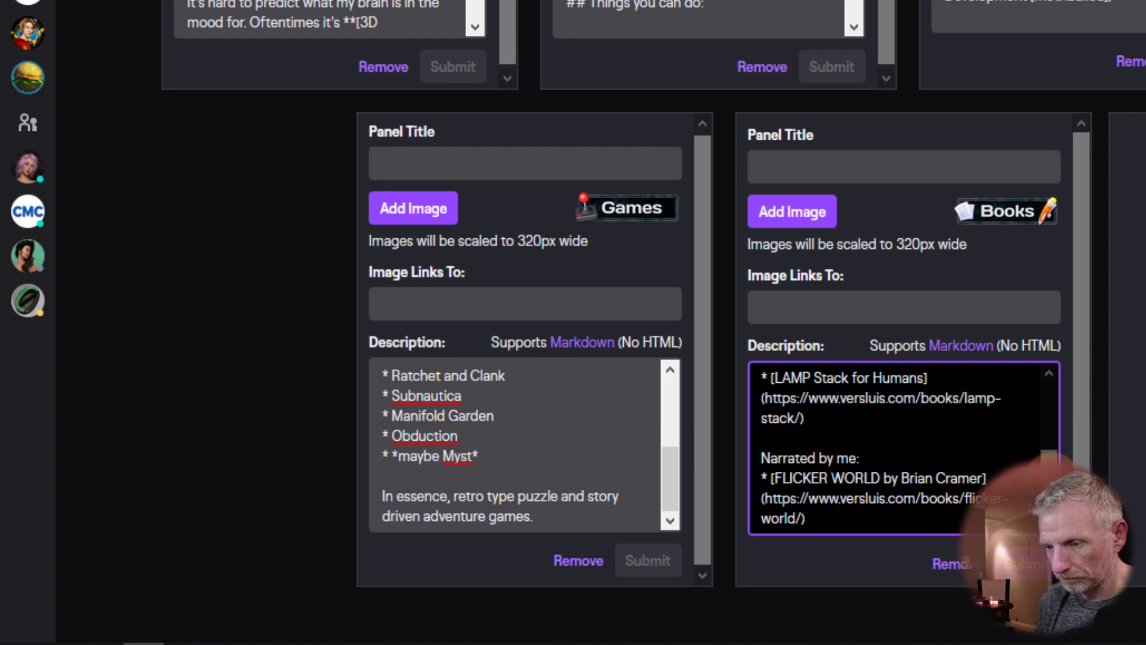
{"action": "scroll", "coordinate": [881, 448], "scroll_direction": "down", "scroll_amount": 1}
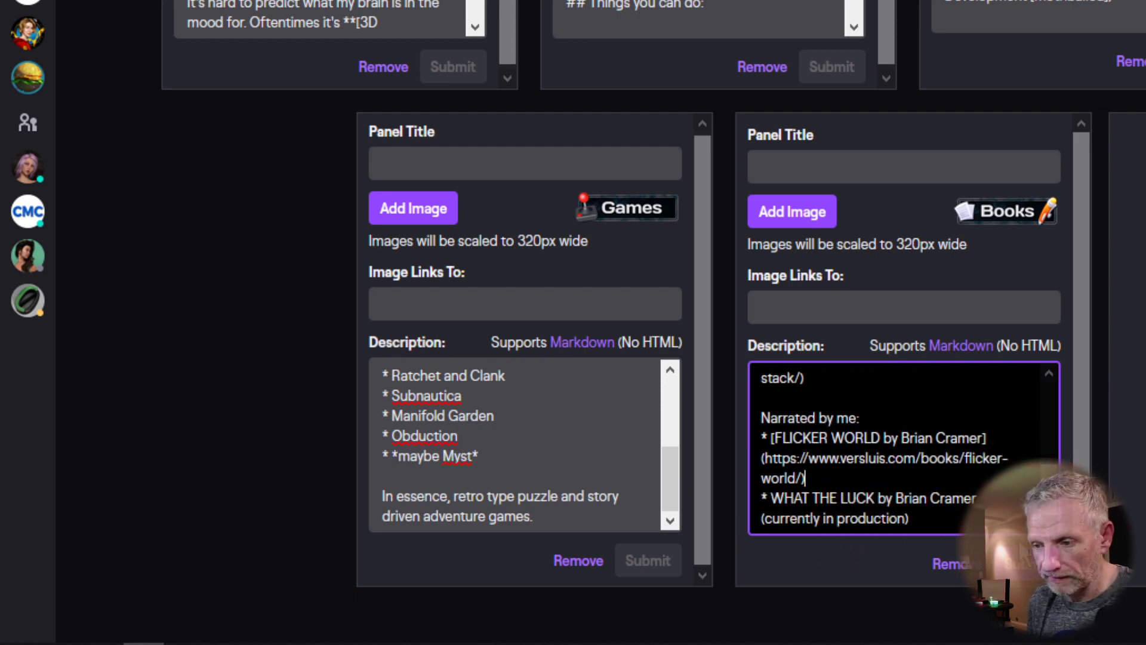
{"action": "scroll", "coordinate": [1049, 440], "scroll_direction": "up", "scroll_amount": 3}
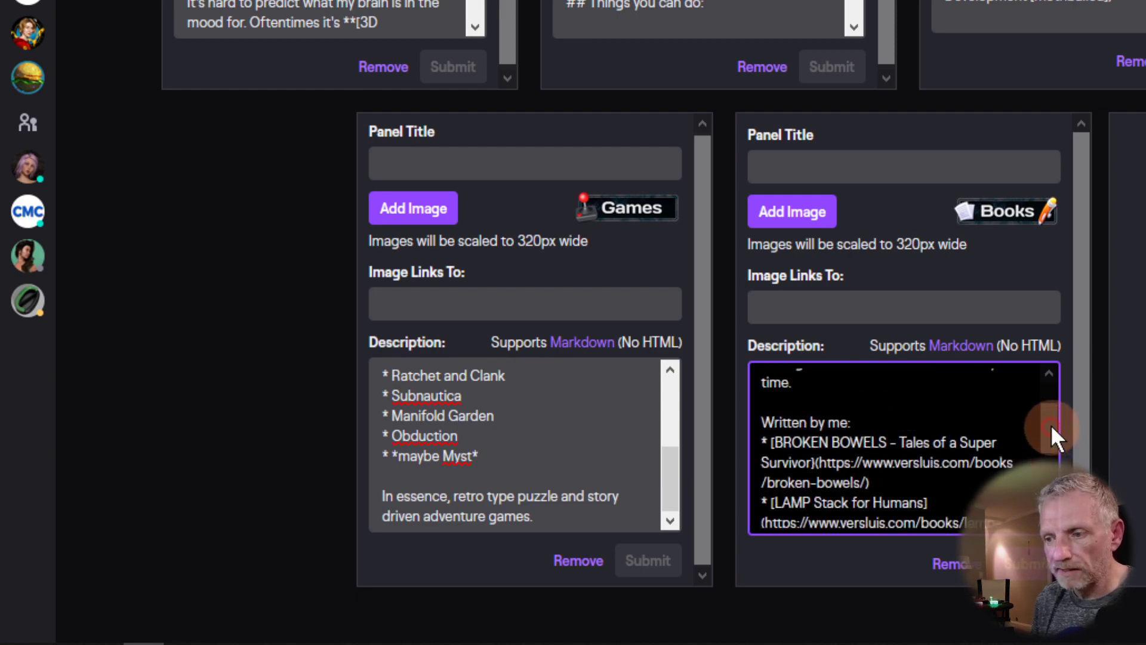
{"action": "scroll", "coordinate": [1050, 440], "scroll_direction": "down", "scroll_amount": 3}
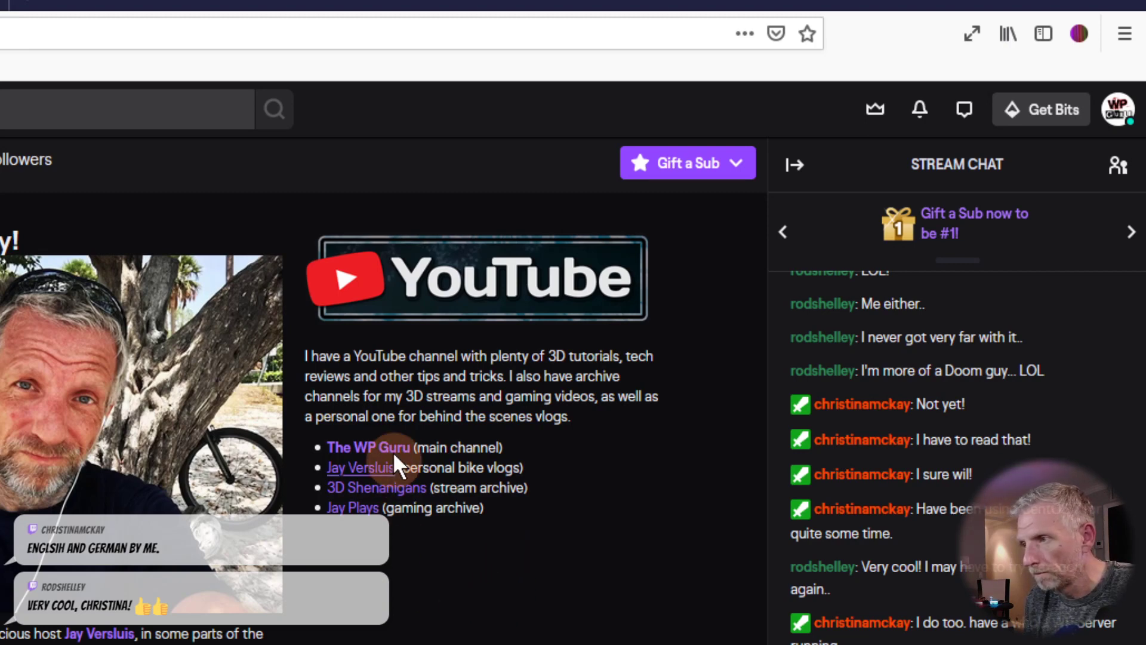
{"action": "scroll", "coordinate": [499, 552], "scroll_direction": "down", "scroll_amount": 3}
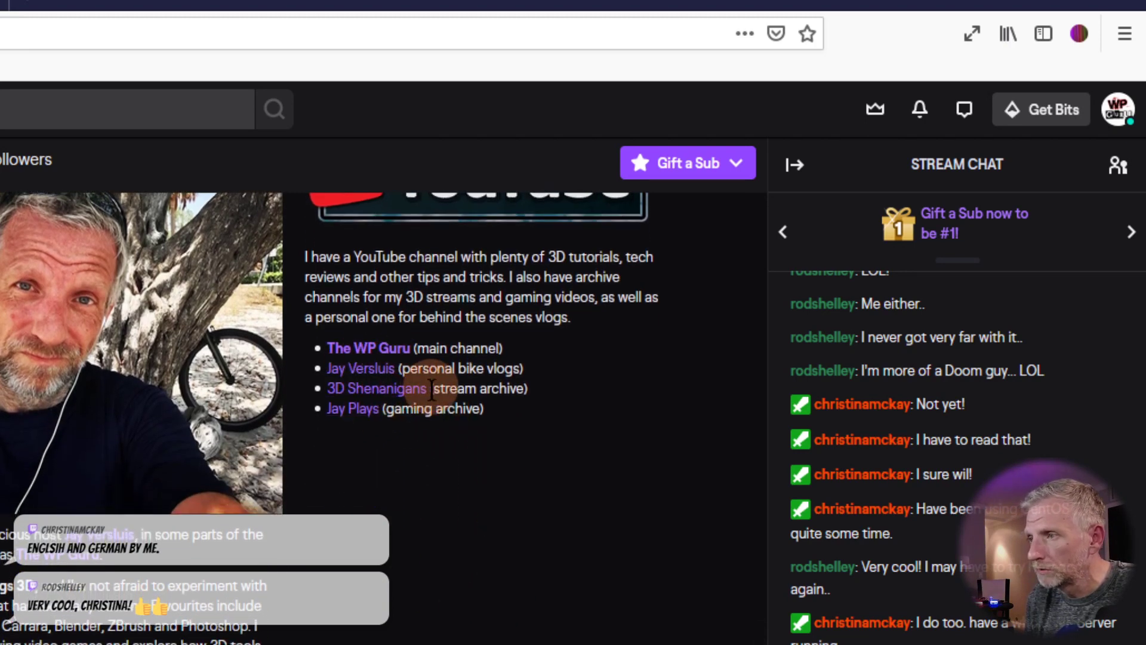
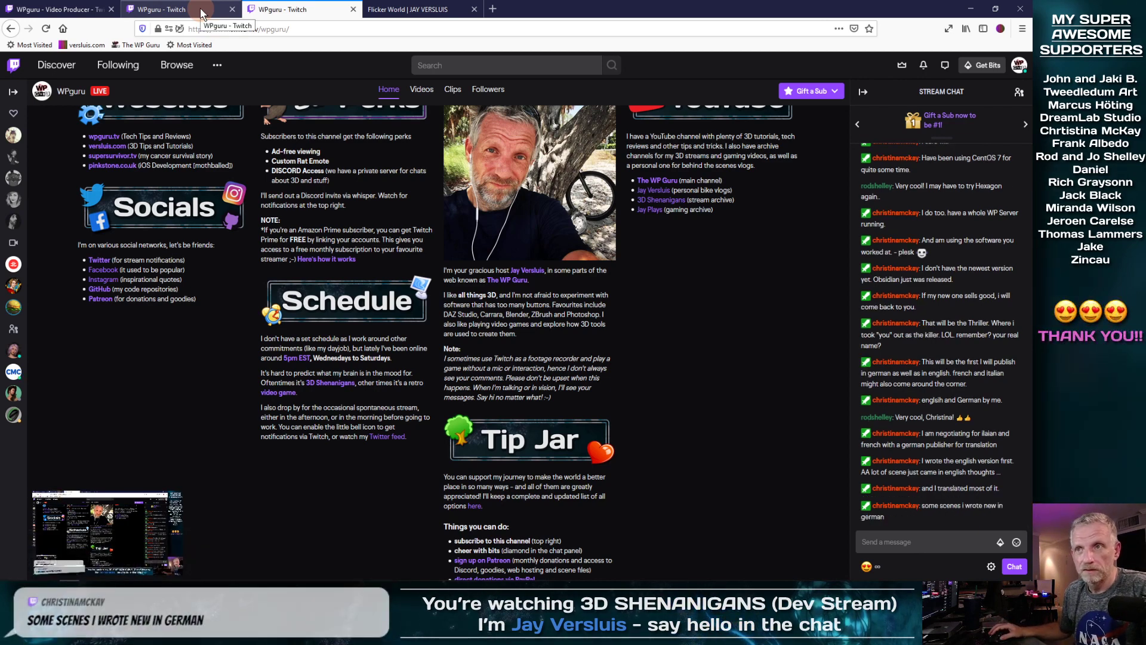
Step: Go back to the panel editor tab showing the Books panel and its 'Narrated by me' list
{"action": "left_click", "coordinate": [202, 13]}
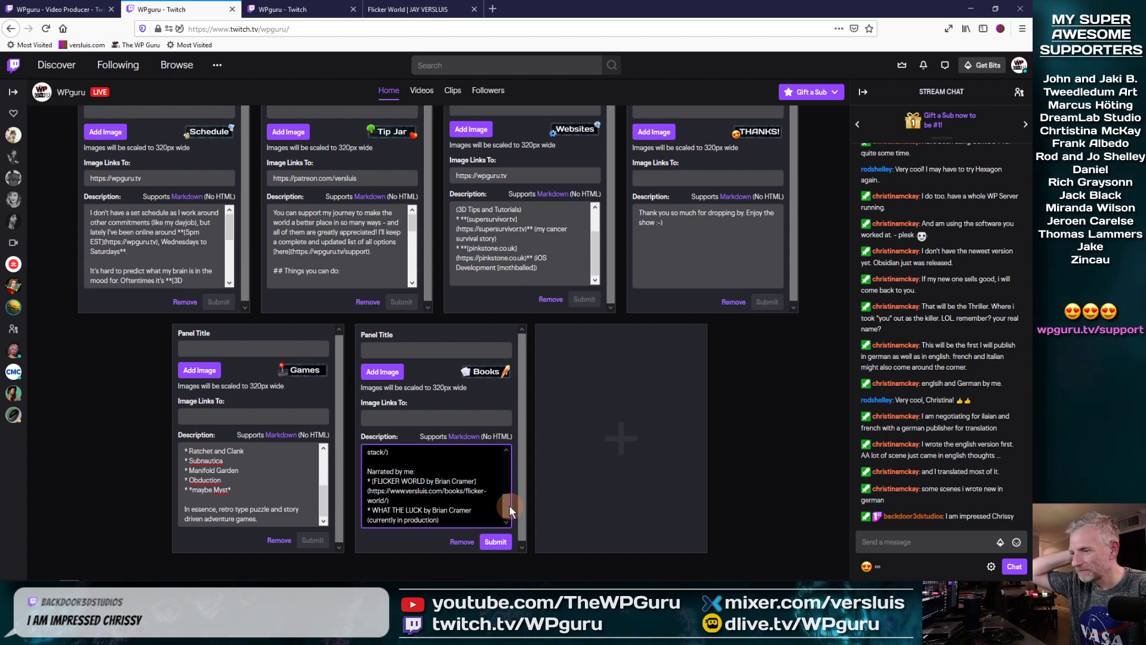
Step: Submit the Books panel changes and reload the live channel page
{"action": "left_click", "coordinate": [496, 541]}
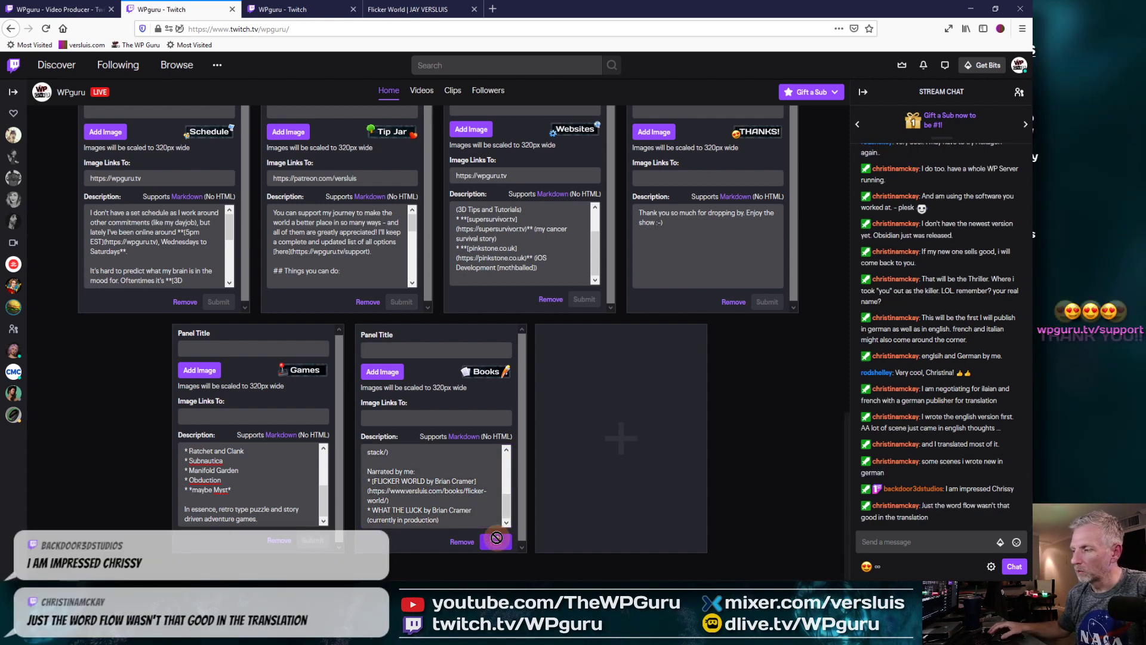
{"action": "left_click", "coordinate": [318, 16]}
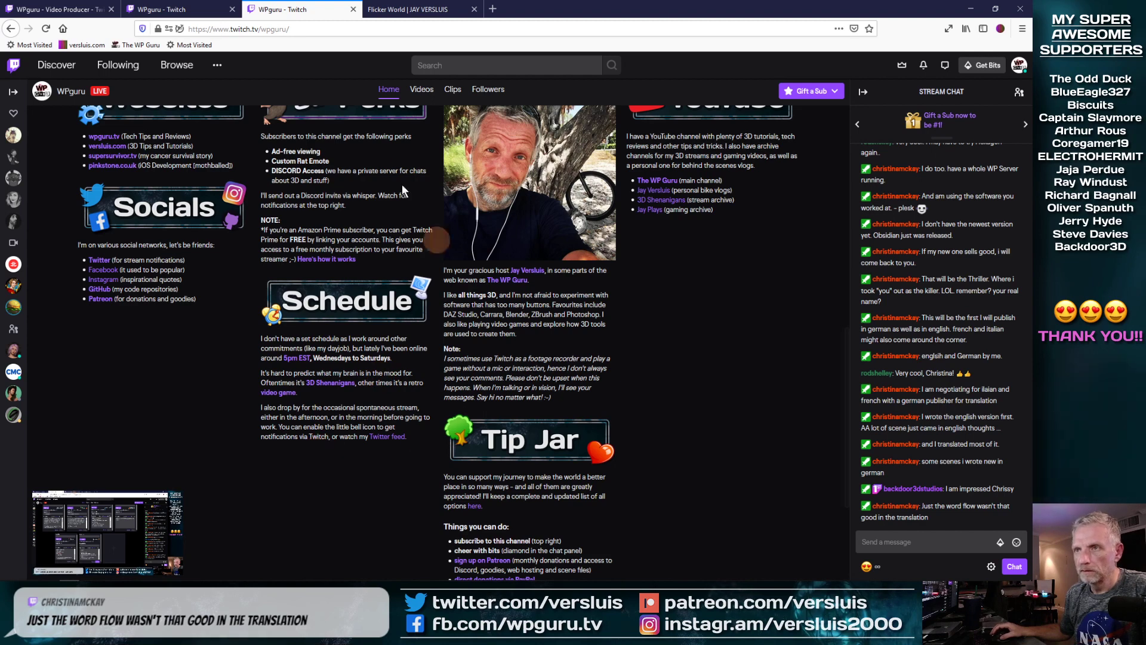
{"action": "left_click", "coordinate": [45, 29]}
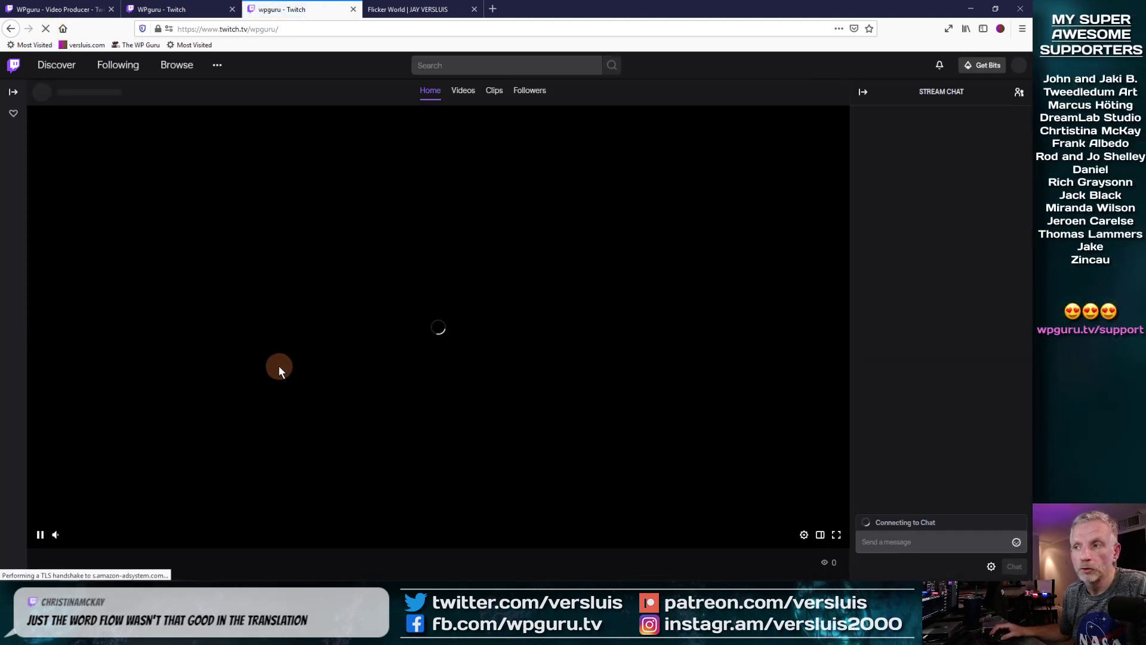
Step: Pause the stream player and check the updated Books panel's 'Narrated by me' list
{"action": "left_click", "coordinate": [40, 538]}
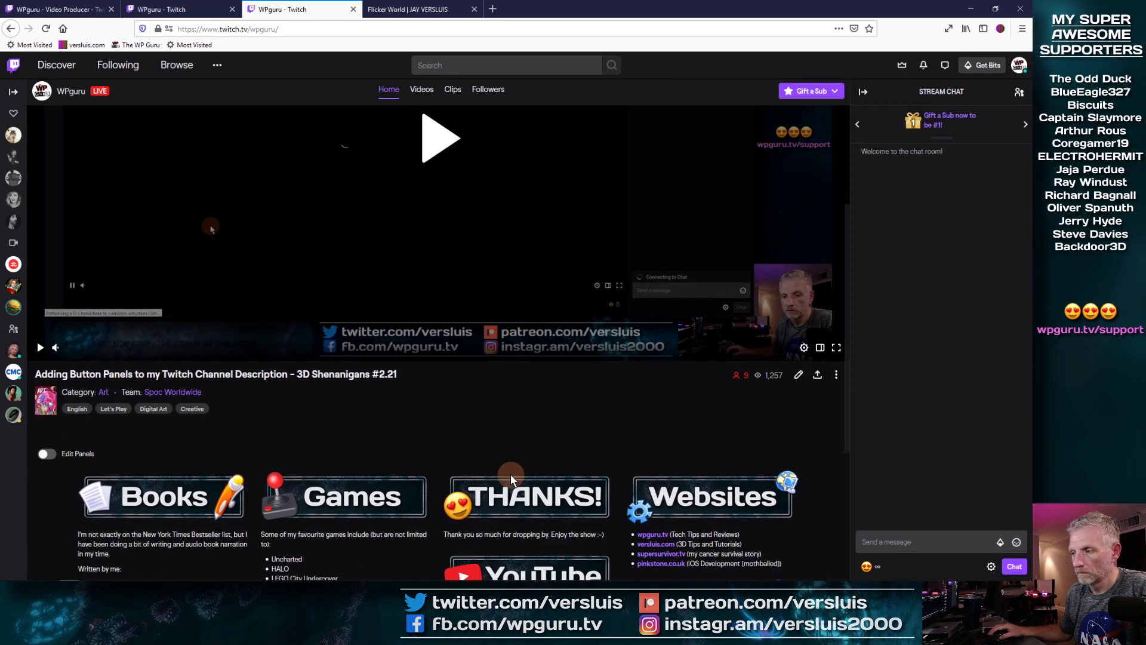
{"action": "scroll", "coordinate": [510, 474], "scroll_direction": "down", "scroll_amount": 6}
{"action": "scroll", "coordinate": [510, 474], "scroll_direction": "down", "scroll_amount": 1}
{"action": "scroll", "coordinate": [511, 474], "scroll_direction": "up", "scroll_amount": 1}
{"action": "scroll", "coordinate": [510, 474], "scroll_direction": "up", "scroll_amount": 2}
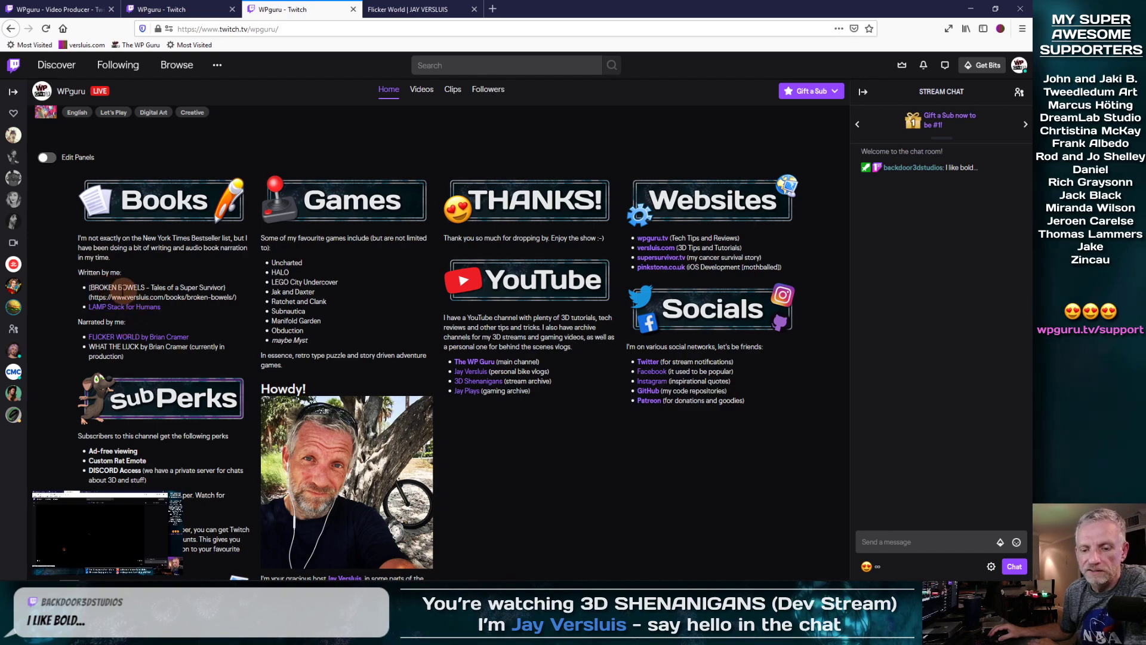
{"action": "scroll", "coordinate": [150, 292], "scroll_direction": "down", "scroll_amount": 1}
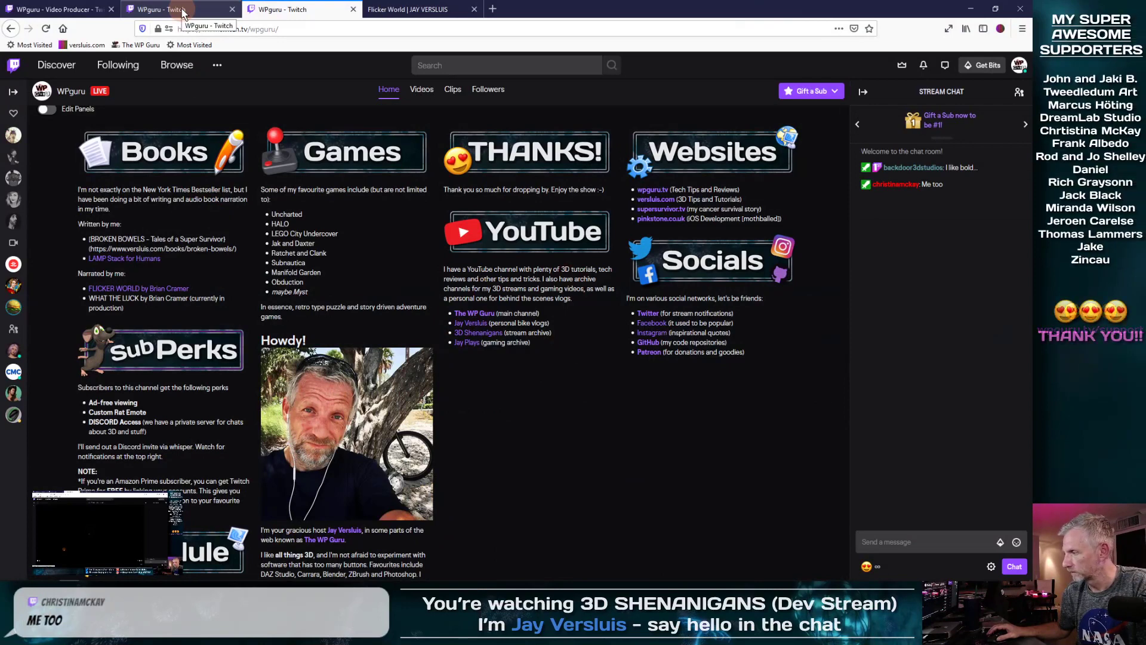
Step: In the Books description, wrap the FLICKER WORLD link in ** bold markdown
{"action": "left_click", "coordinate": [182, 12]}
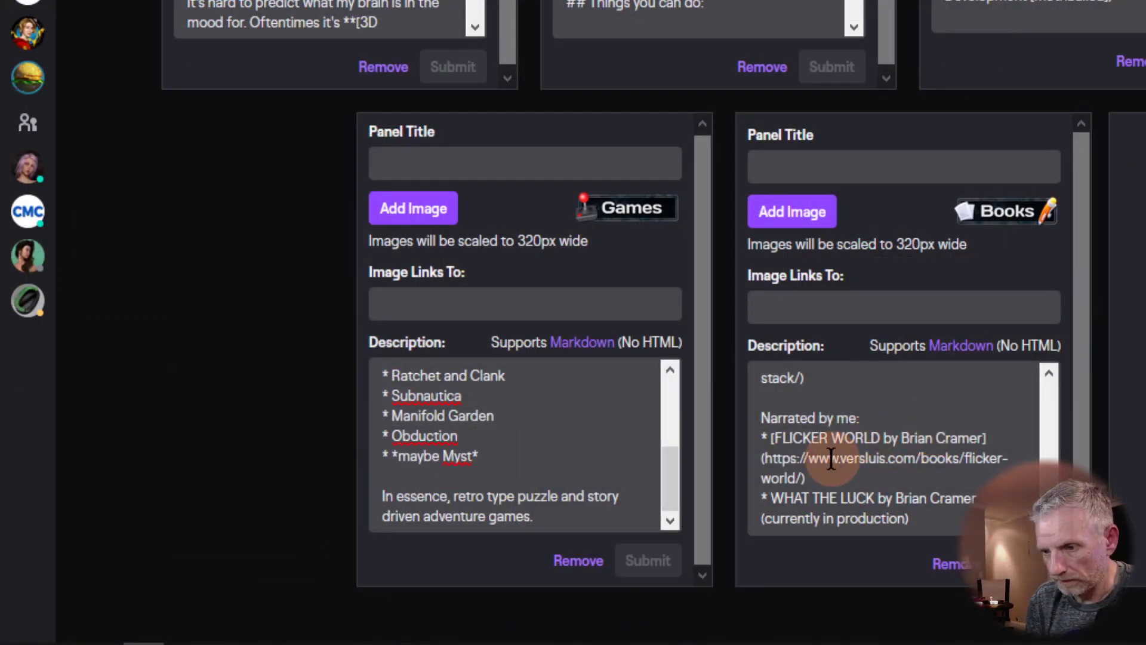
{"action": "left_click", "coordinate": [769, 439]}
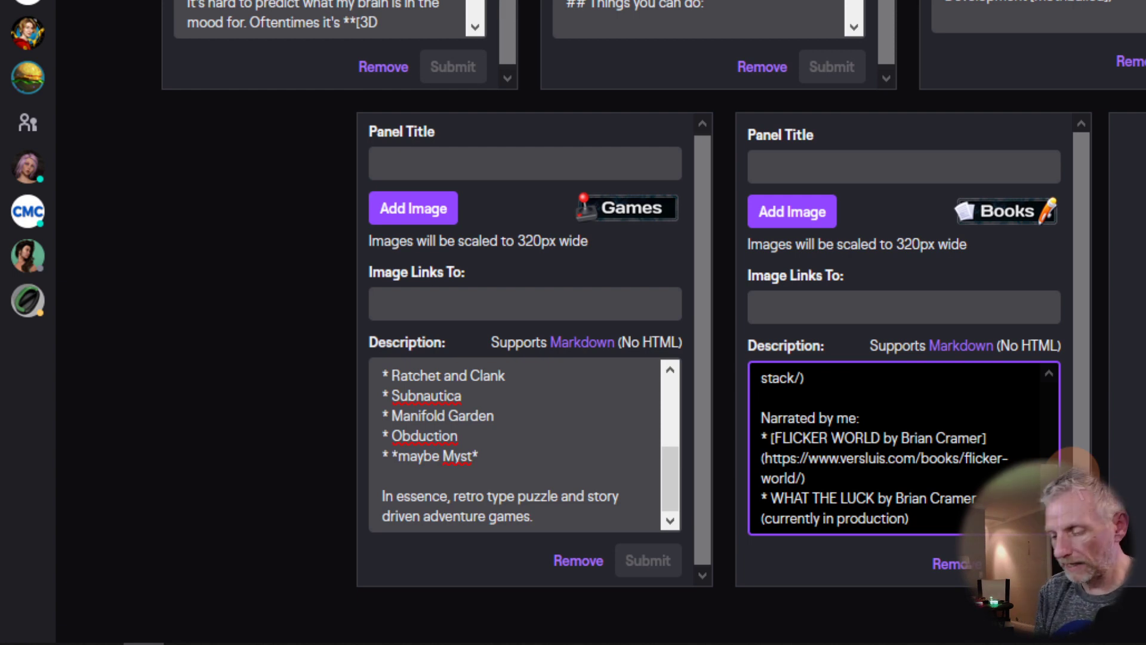
{"action": "type", "text": "**"}
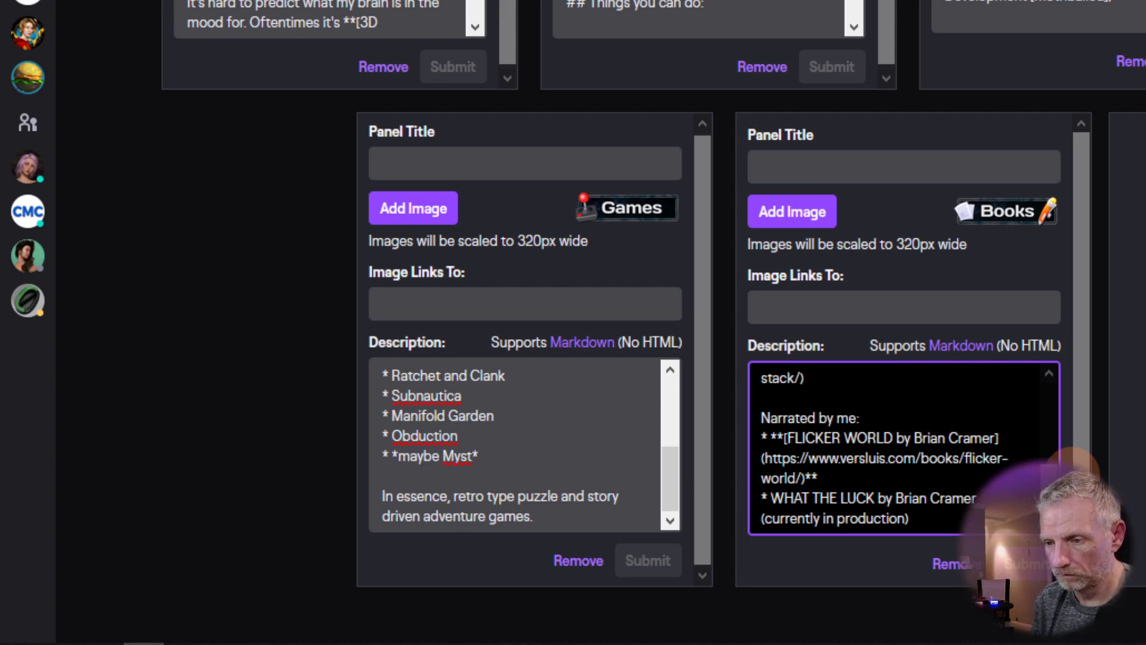
{"action": "type", "text": "**"}
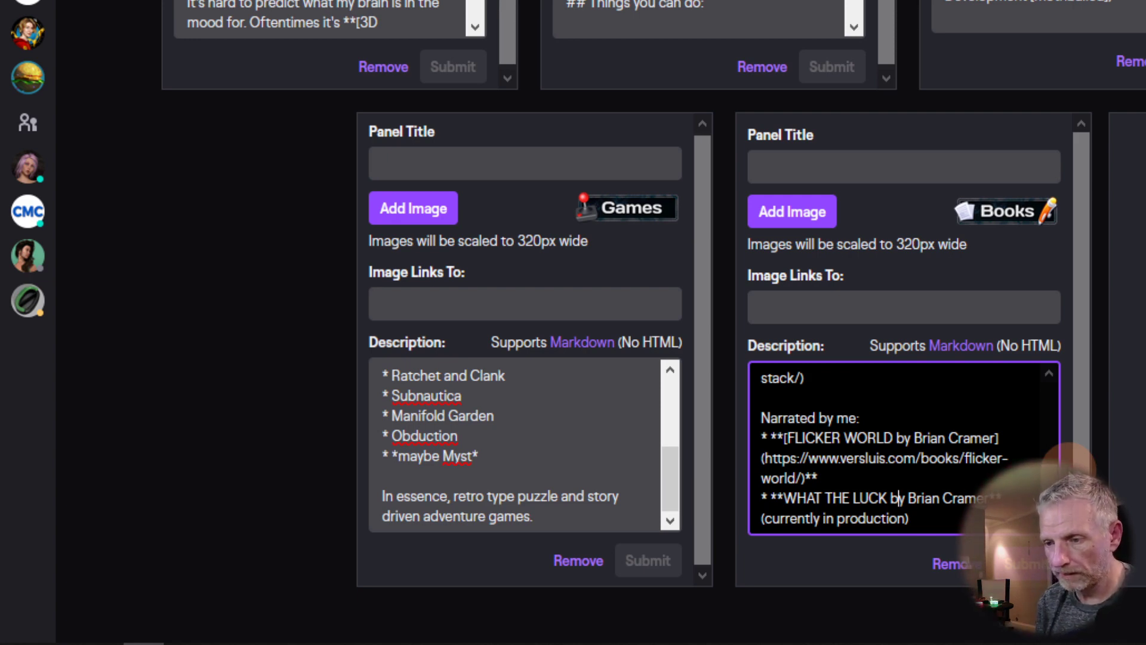
{"action": "type", "text": "["}
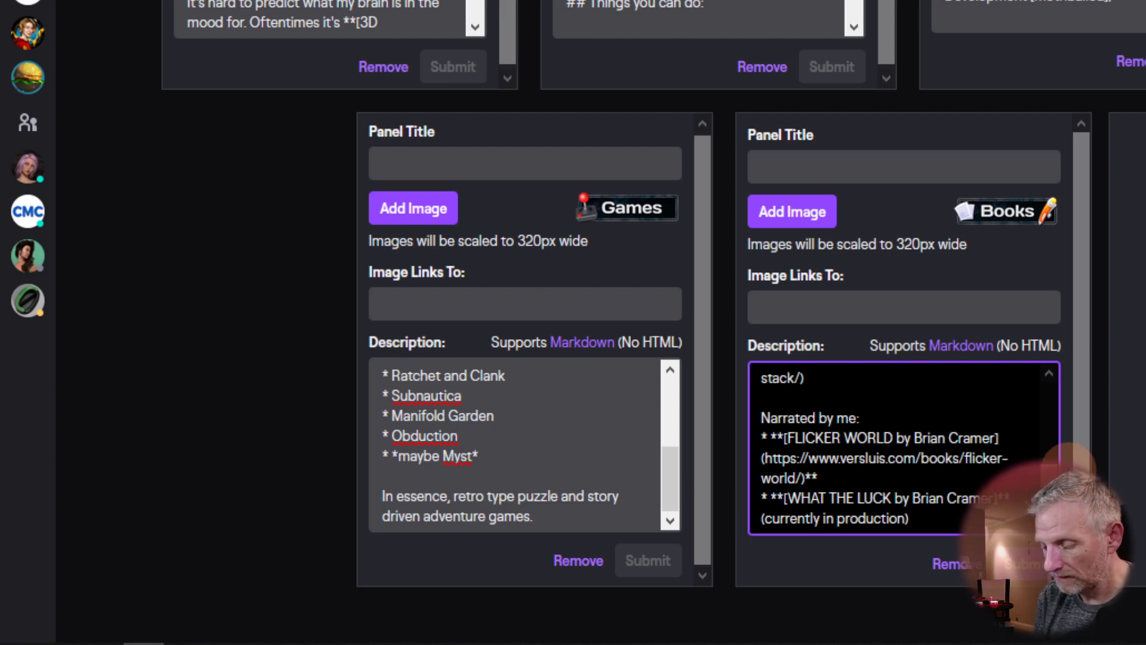
{"action": "type", "text": "#"}
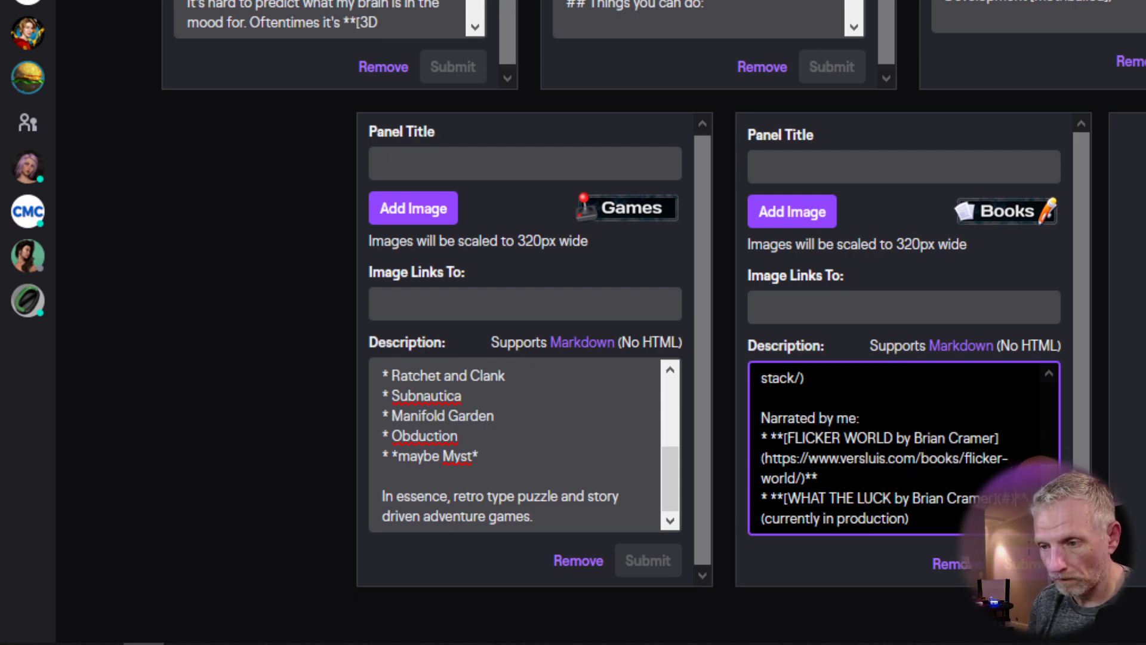
Step: Bold the Broken Bowels and LAMP Stack for Humans links with ** markdown
{"action": "scroll", "coordinate": [1049, 429], "scroll_direction": "up", "scroll_amount": 2}
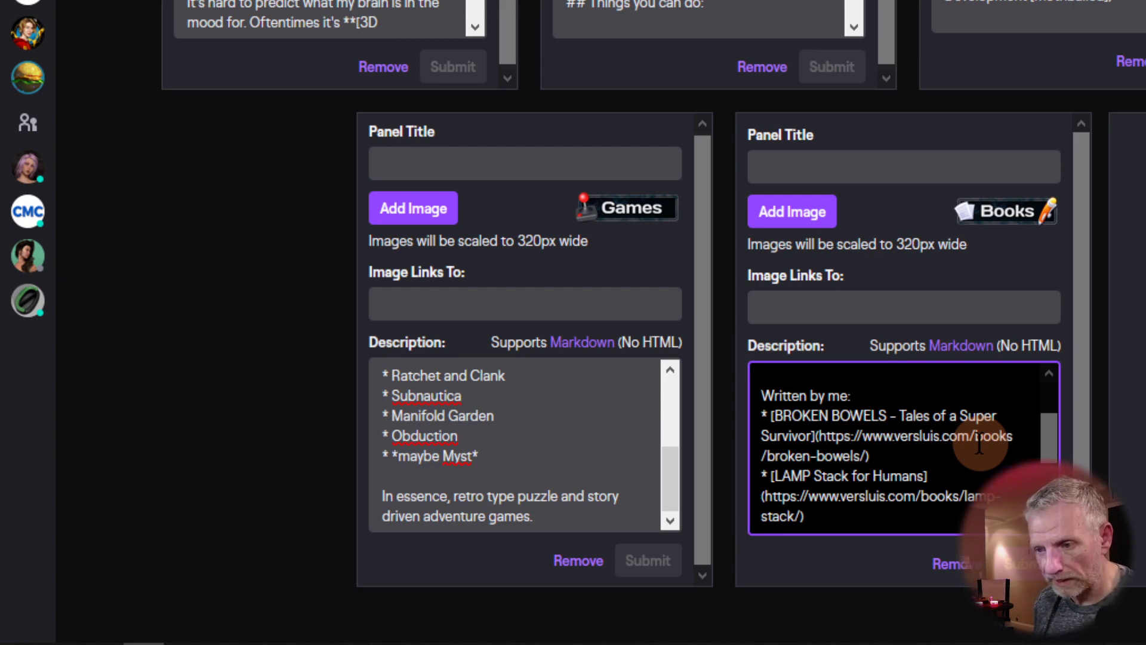
{"action": "type", "text": "**"}
{"action": "key", "text": "Down"}
{"action": "key", "text": "Down"}
{"action": "key", "text": "Right"}
{"action": "key", "text": "Right"}
{"action": "key", "text": "End"}
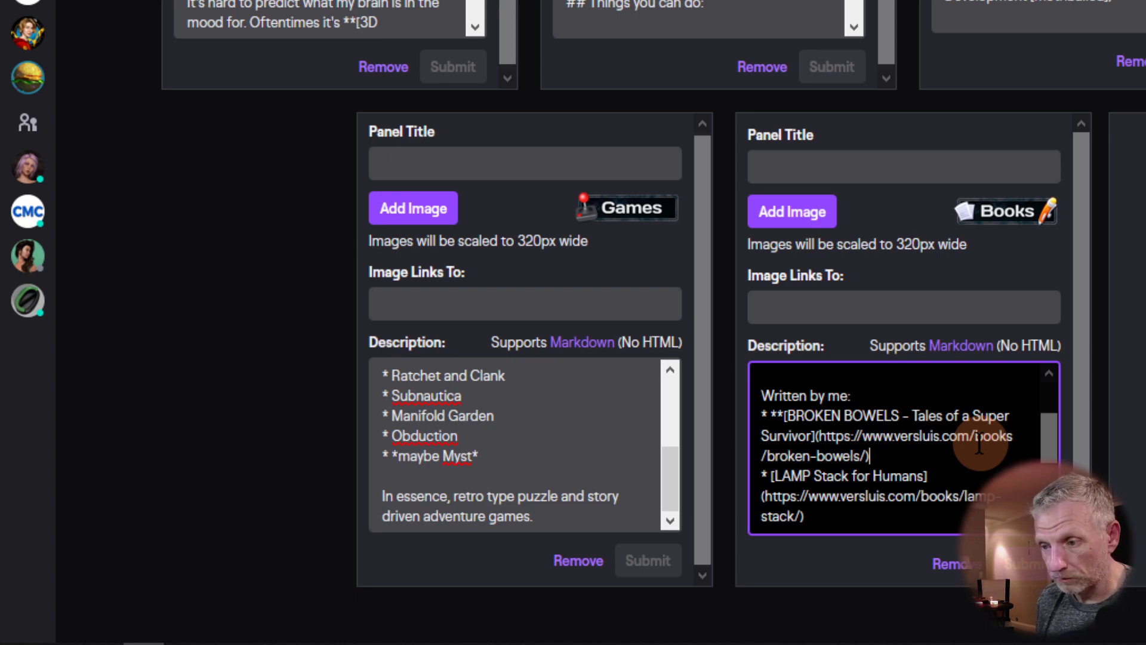
{"action": "type", "text": "**"}
{"action": "key", "text": "Down"}
{"action": "key", "text": "Left"}
{"action": "key", "text": "Left"}
{"action": "key", "text": "Left"}
{"action": "key", "text": "Left"}
{"action": "key", "text": "Left"}
{"action": "key", "text": "Left"}
{"action": "key", "text": "Left"}
{"action": "key", "text": "Left"}
{"action": "key", "text": "Left"}
{"action": "key", "text": "Left"}
{"action": "key", "text": "Left"}
{"action": "key", "text": "Left"}
{"action": "key", "text": "Left"}
{"action": "key", "text": "Left"}
{"action": "type", "text": "**"}
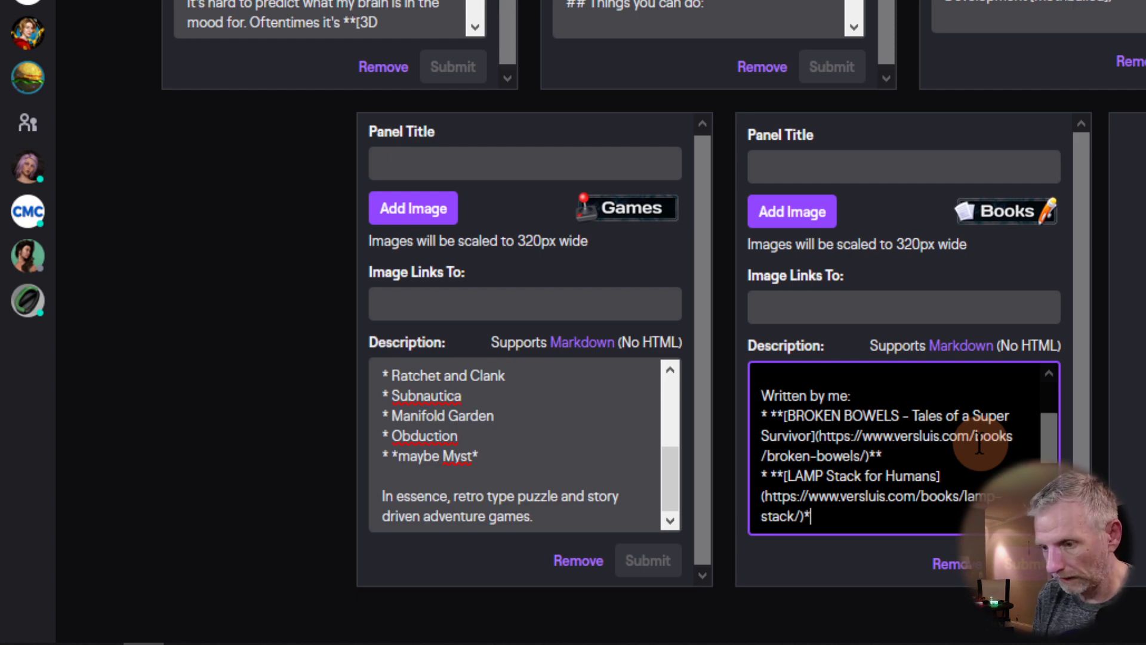
Step: Submit the Books panel and reload the channel page
{"action": "left_click", "coordinate": [1034, 562]}
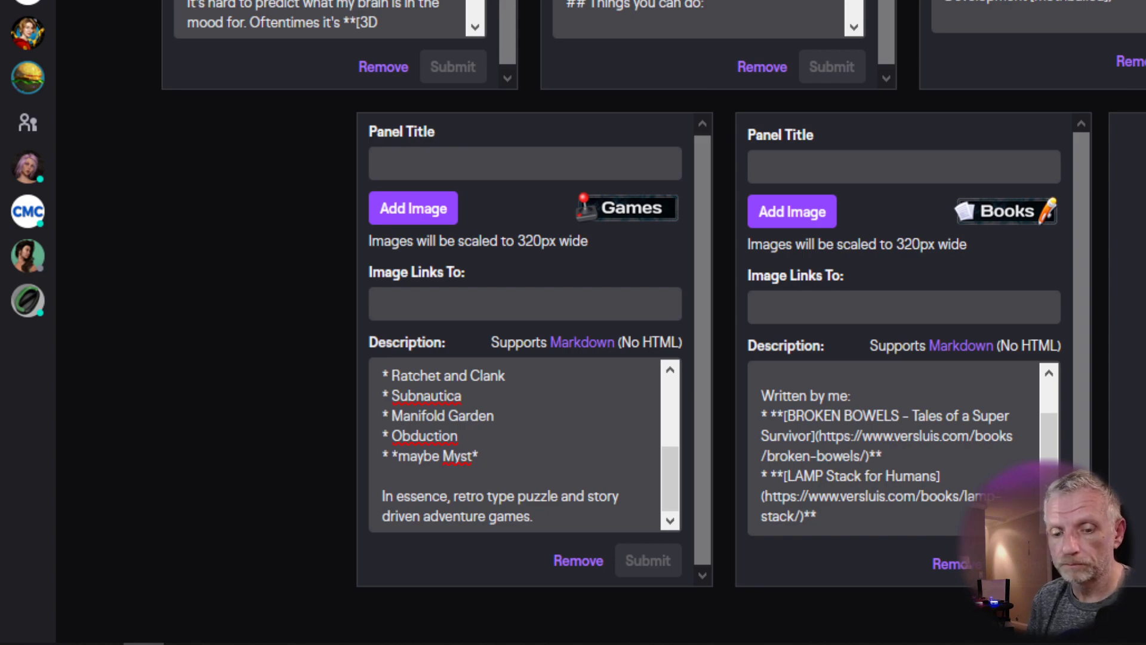
{"action": "left_click", "coordinate": [309, 18]}
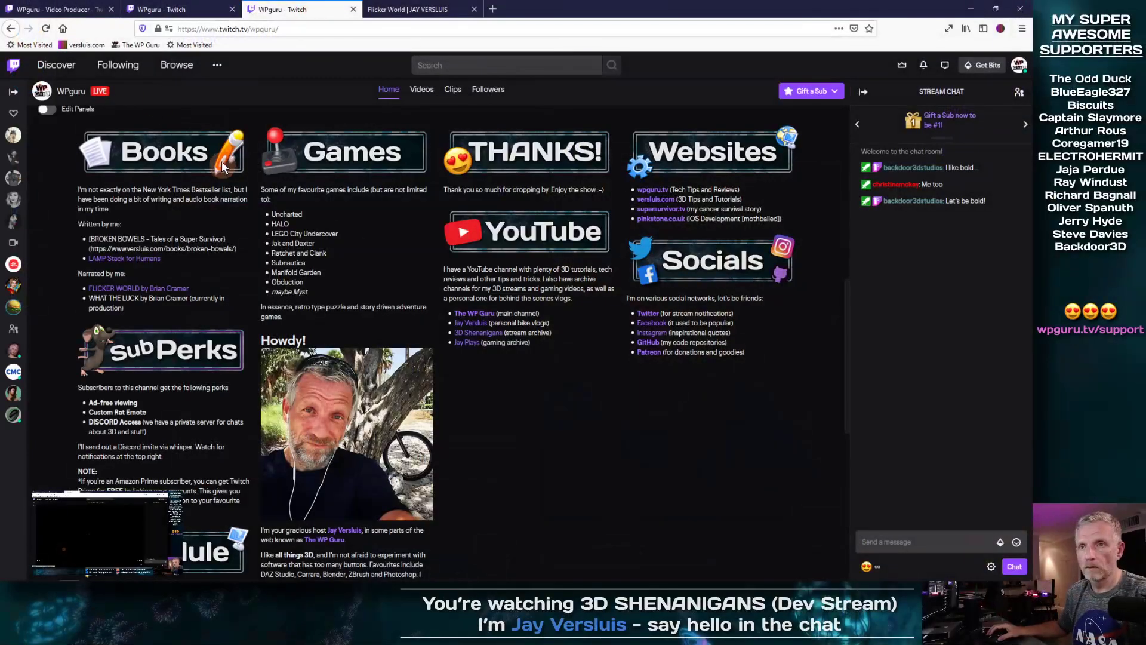
{"action": "left_click", "coordinate": [46, 28]}
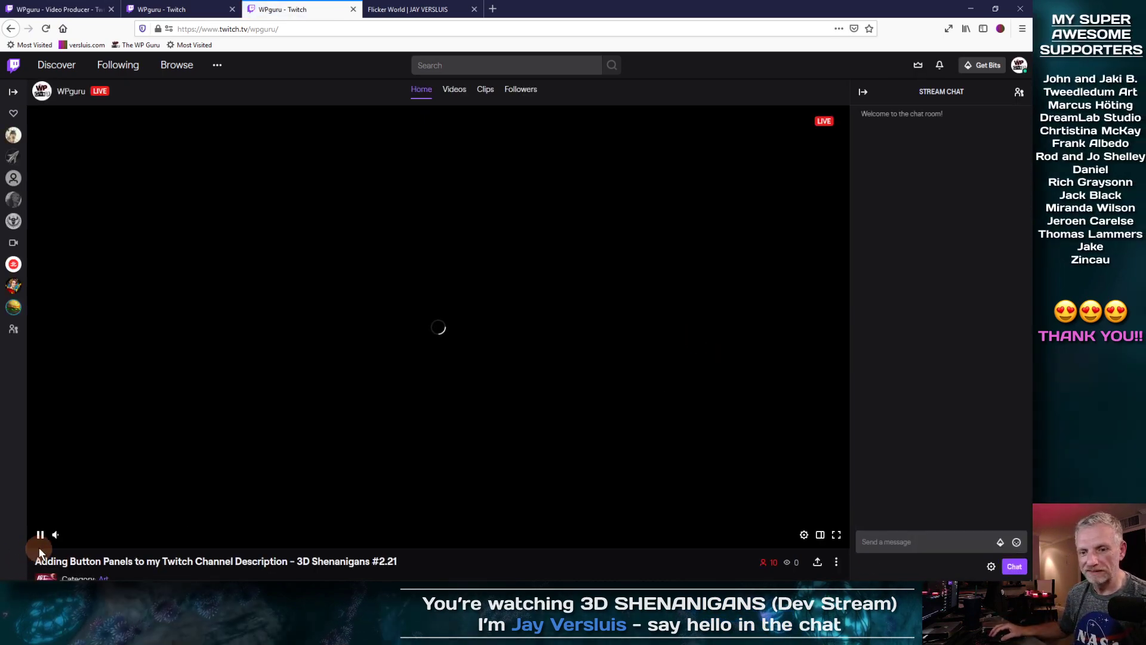
Step: Pause the player, scroll down to the About panels and close the mini player
{"action": "left_click", "coordinate": [578, 406]}
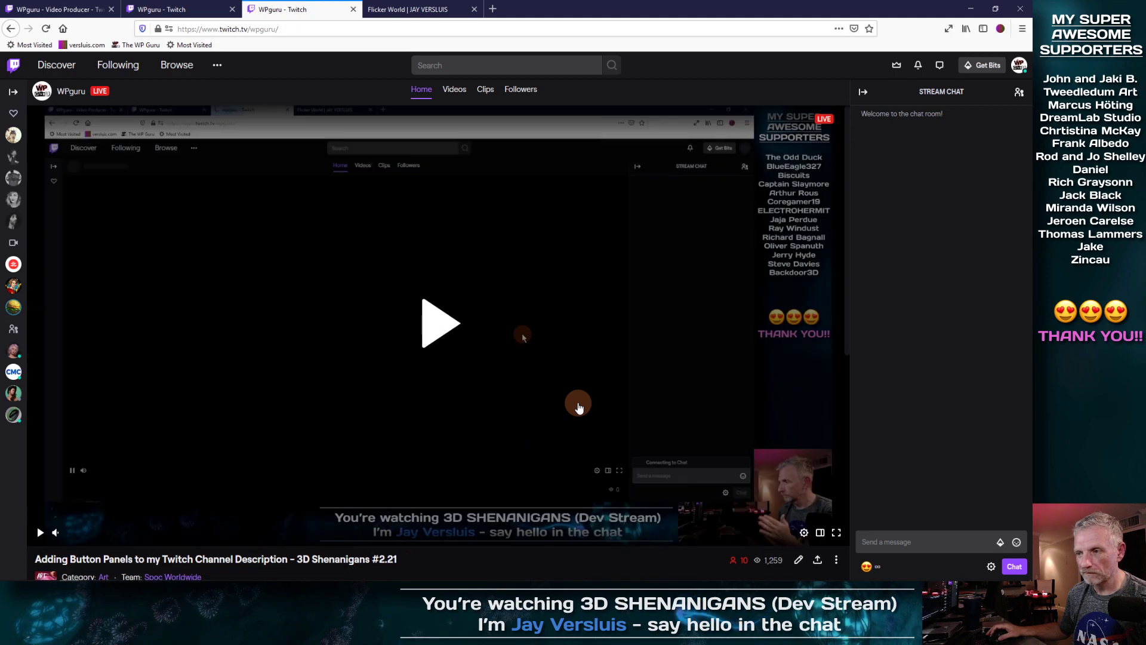
{"action": "scroll", "coordinate": [410, 347], "scroll_direction": "down", "scroll_amount": 5}
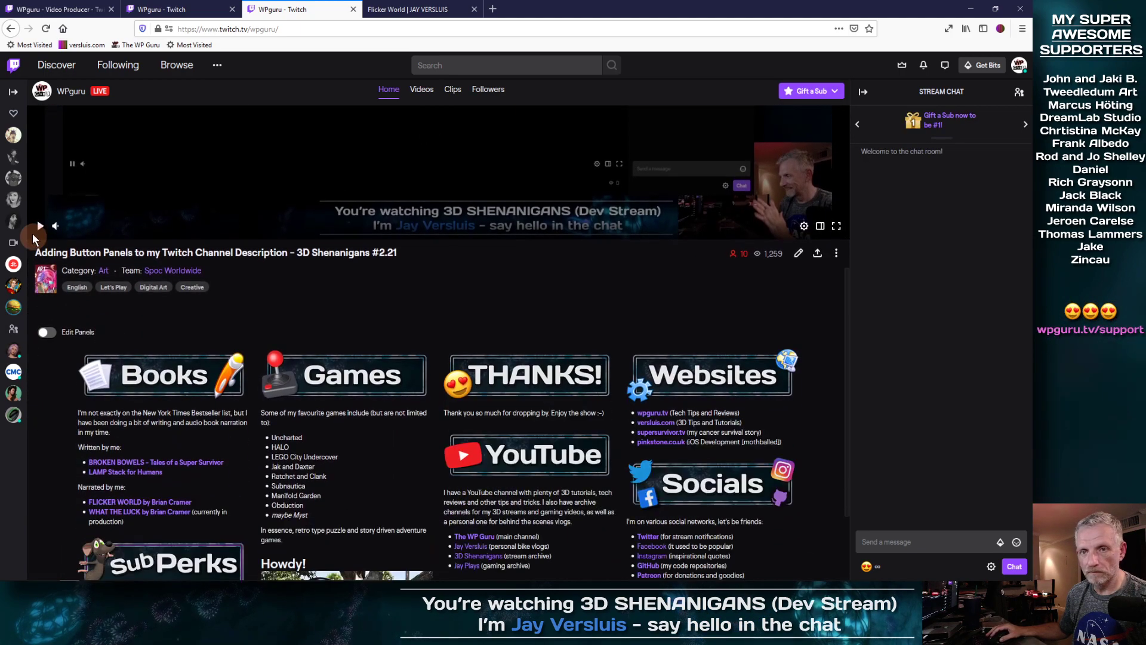
{"action": "scroll", "coordinate": [436, 339], "scroll_direction": "down", "scroll_amount": 4}
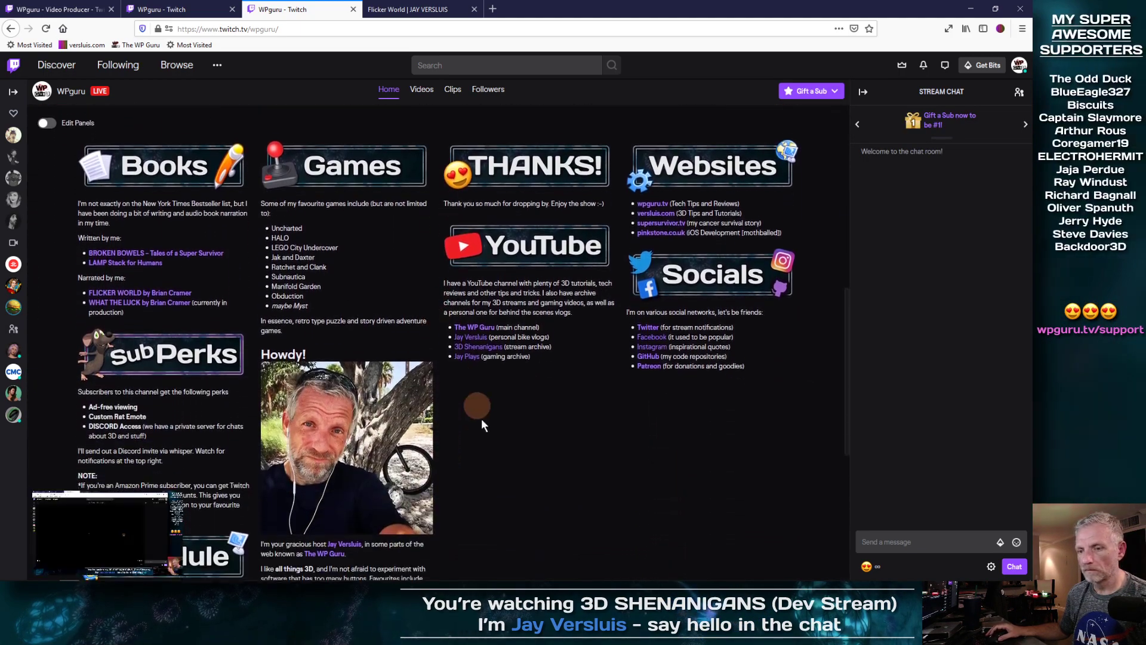
{"action": "left_click", "coordinate": [174, 501]}
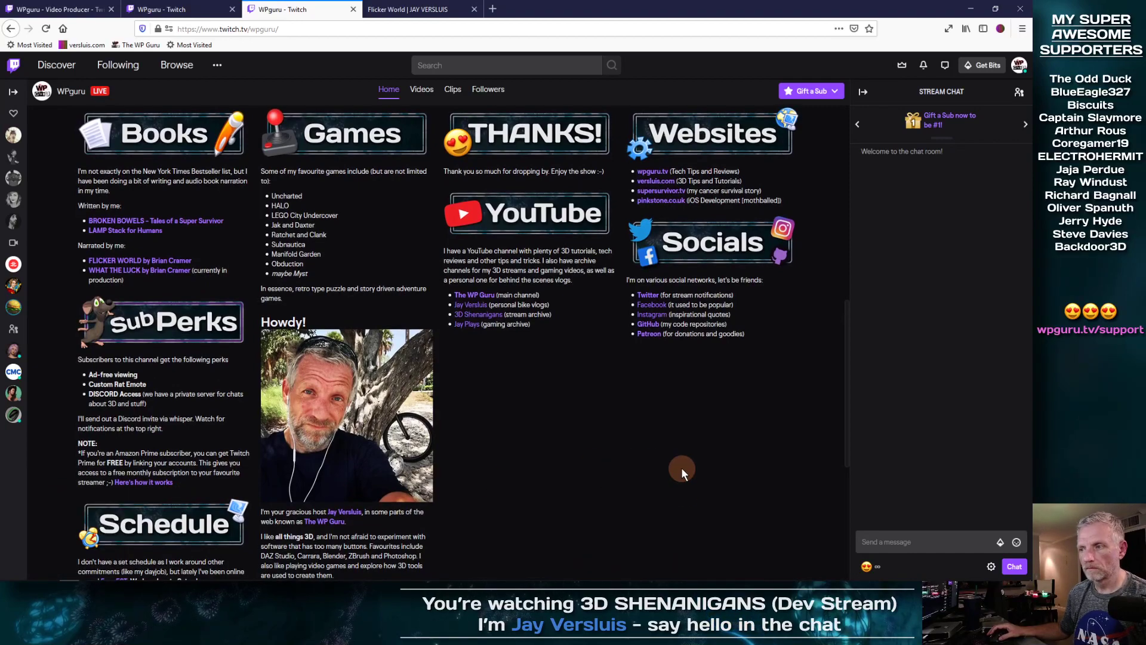
Step: Take the browser window out of full-screen size
{"action": "left_click", "coordinate": [996, 8]}
{"action": "left_click_drag", "start_coordinate": [875, 17], "coordinate": [624, 2]}
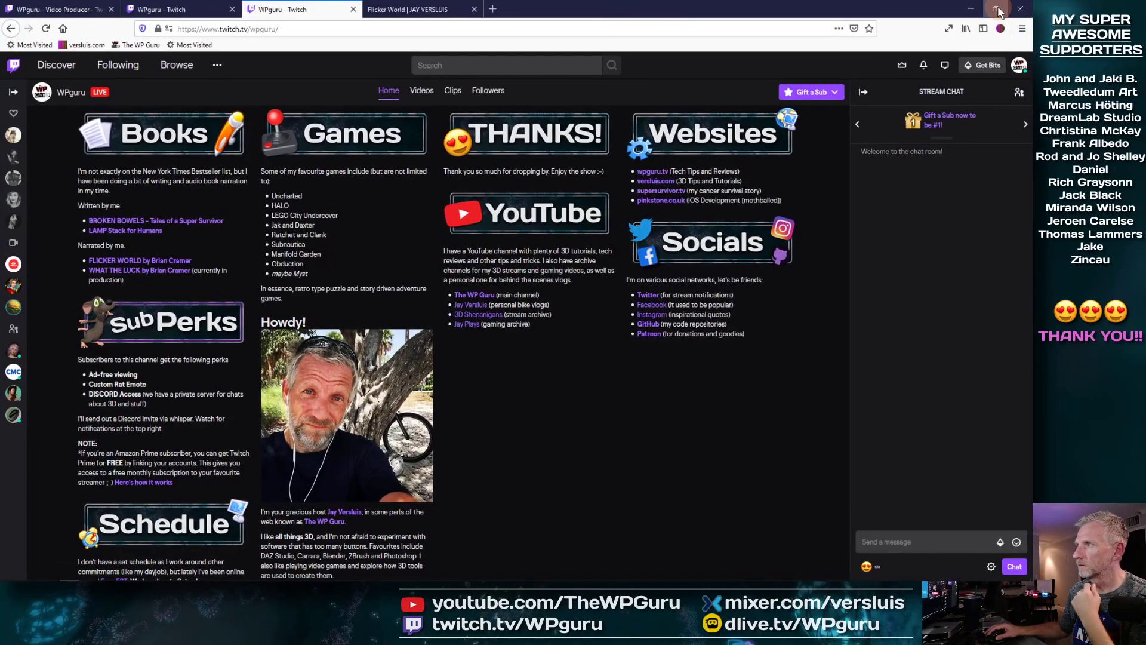
{"action": "left_click", "coordinate": [998, 6]}
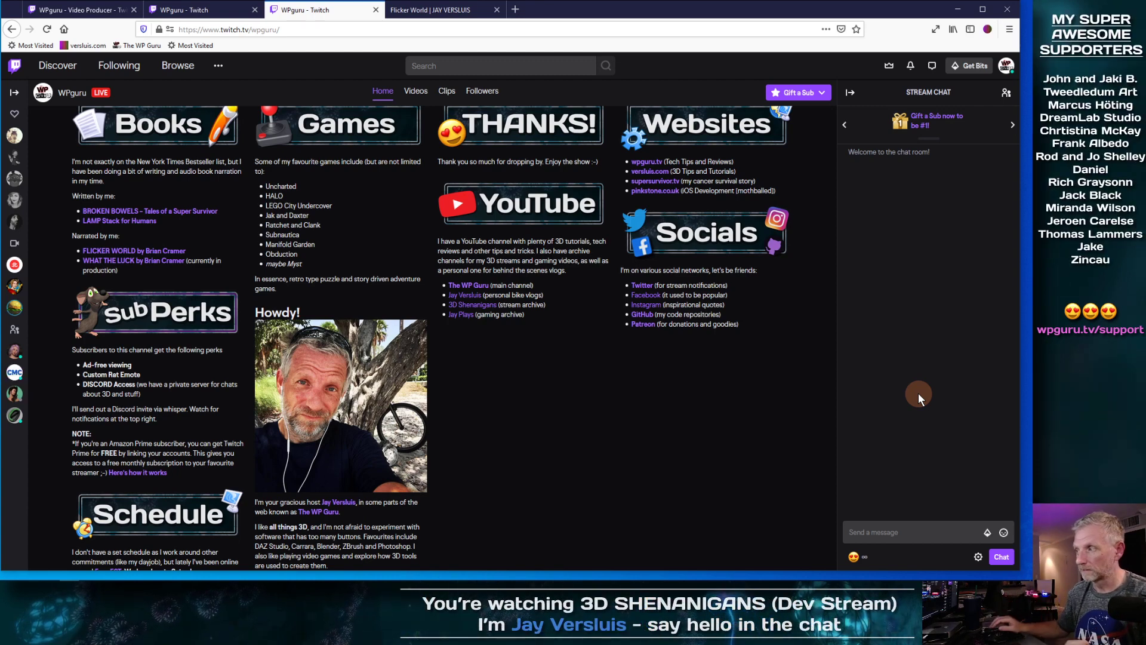
{"action": "left_click_drag", "start_coordinate": [1021, 333], "coordinate": [655, 359]}
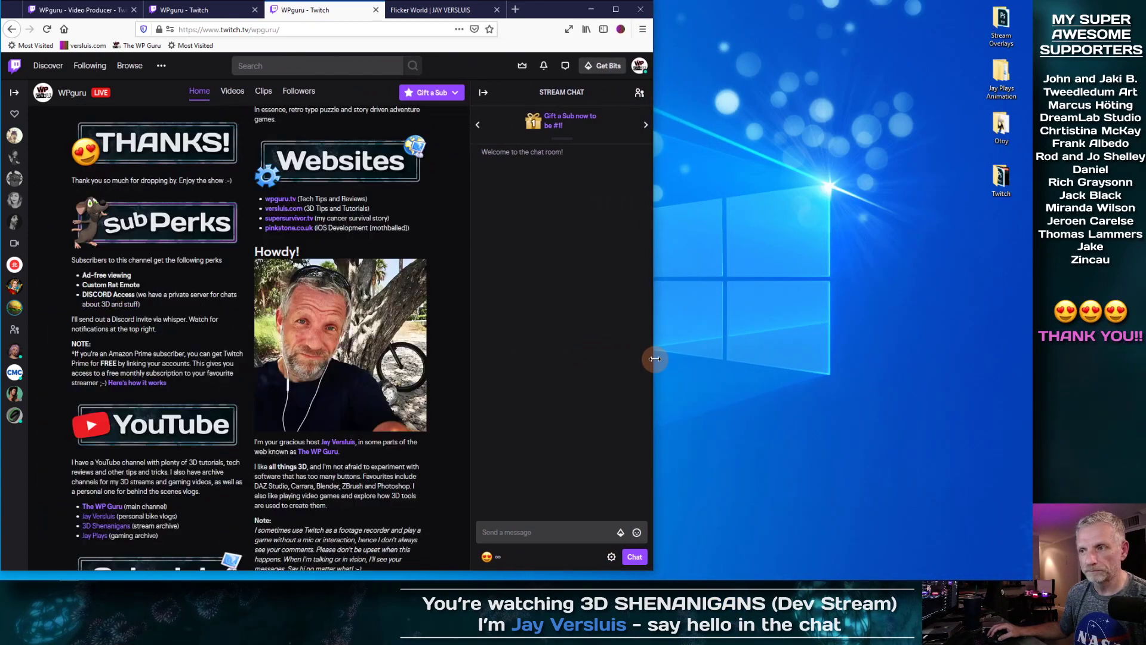
{"action": "scroll", "coordinate": [453, 314], "scroll_direction": "up", "scroll_amount": 6}
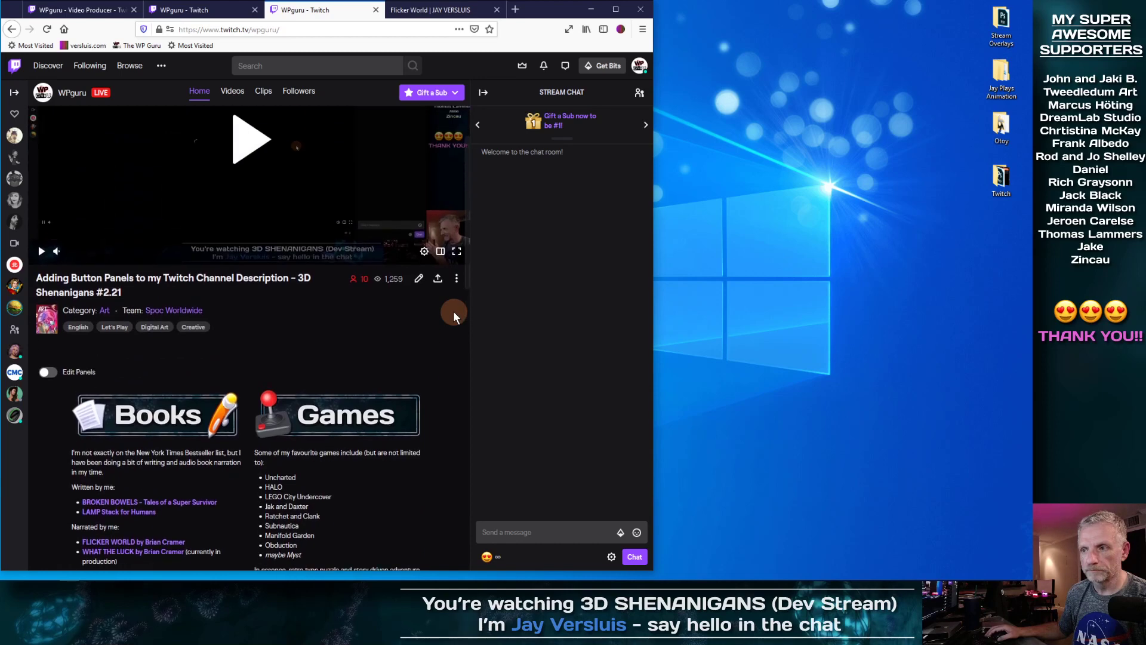
{"action": "scroll", "coordinate": [454, 315], "scroll_direction": "down", "scroll_amount": 2}
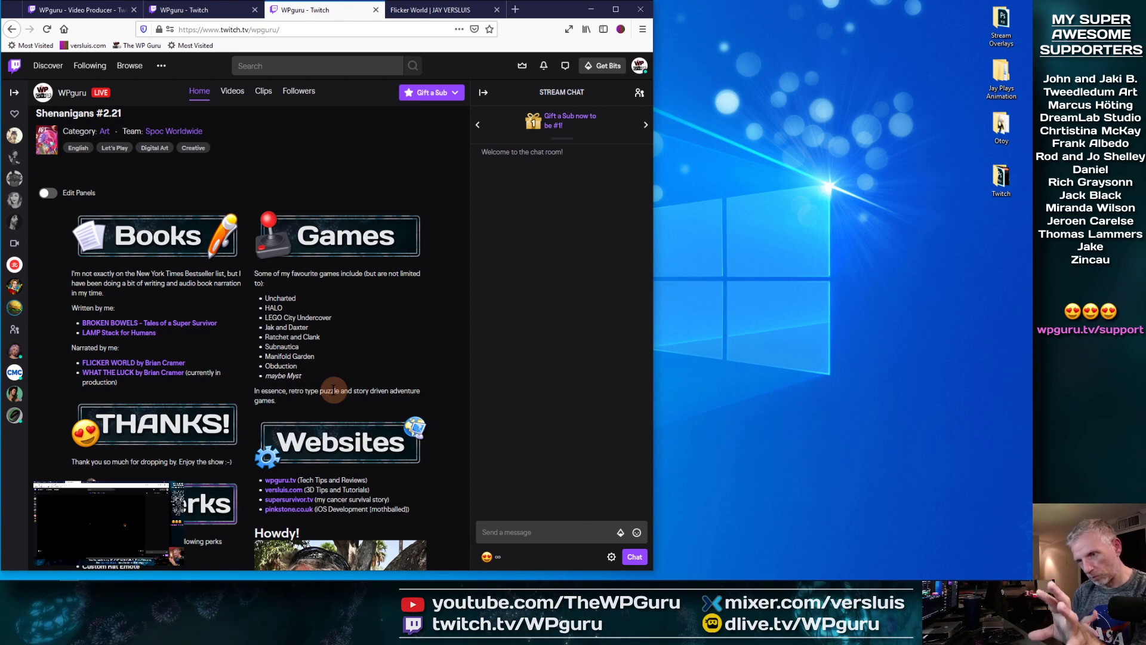
{"action": "scroll", "coordinate": [334, 390], "scroll_direction": "down", "scroll_amount": 3}
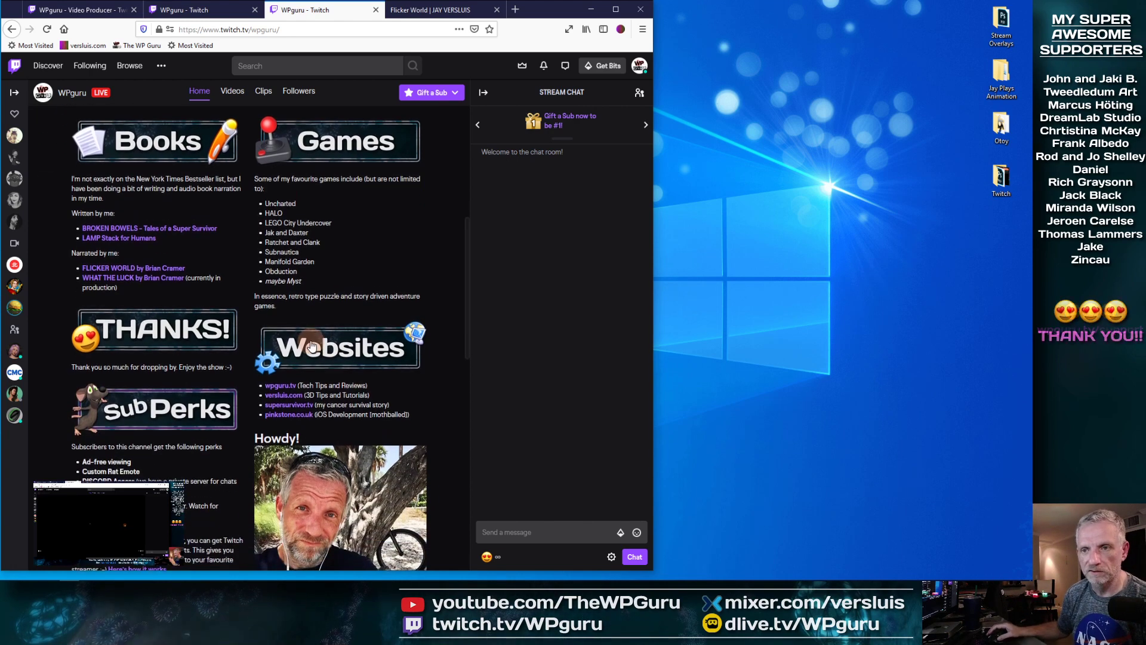
{"action": "scroll", "coordinate": [373, 252], "scroll_direction": "down", "scroll_amount": 2}
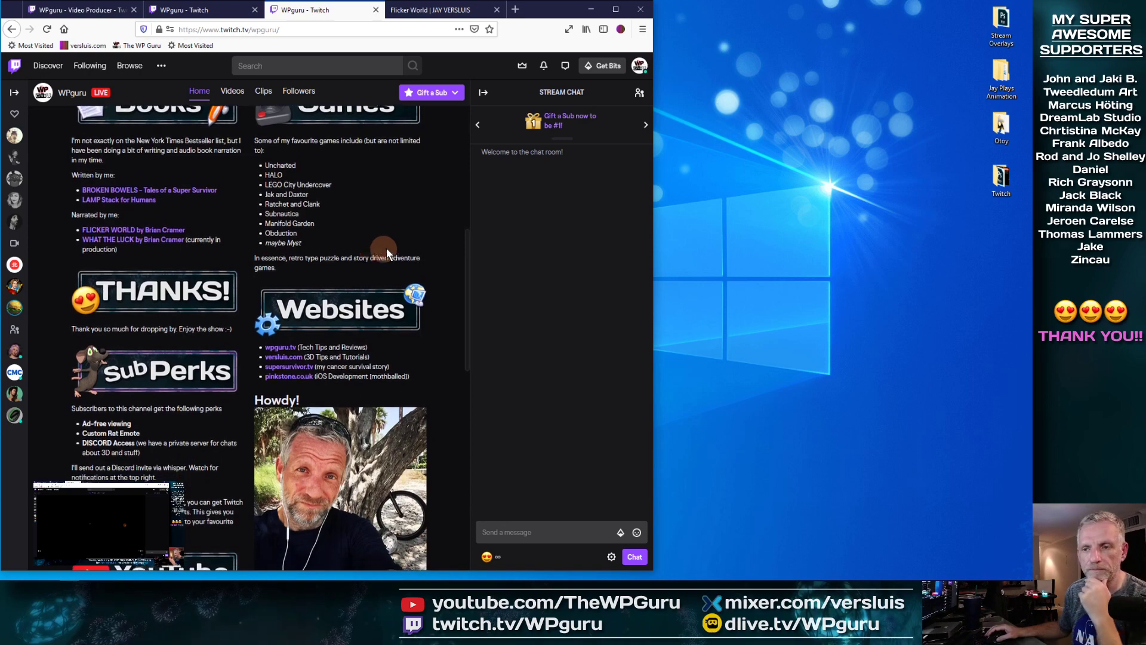
{"action": "scroll", "coordinate": [393, 251], "scroll_direction": "down", "scroll_amount": 2}
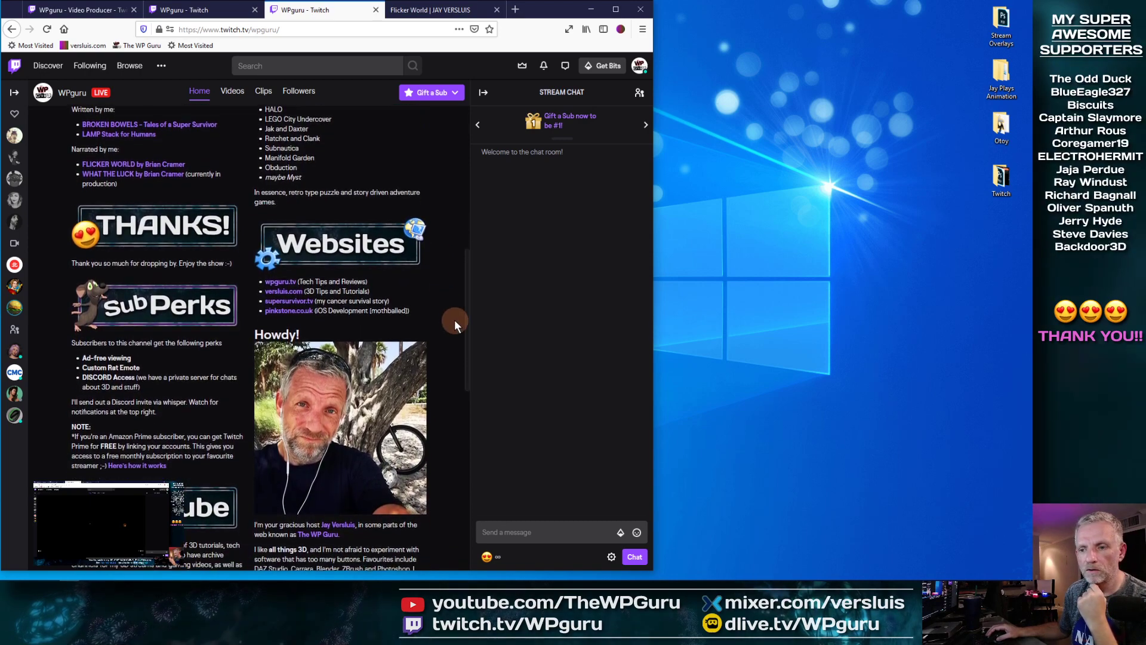
{"action": "scroll", "coordinate": [454, 320], "scroll_direction": "down", "scroll_amount": 2}
{"action": "scroll", "coordinate": [454, 320], "scroll_direction": "down", "scroll_amount": 10}
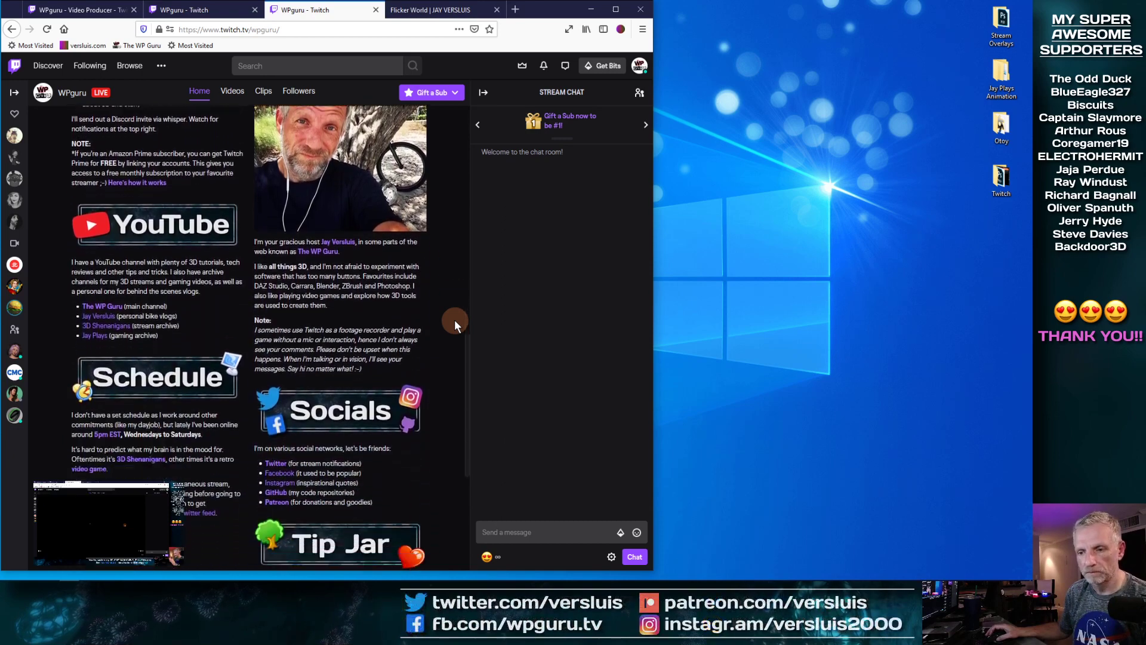
{"action": "scroll", "coordinate": [428, 352], "scroll_direction": "down", "scroll_amount": 1}
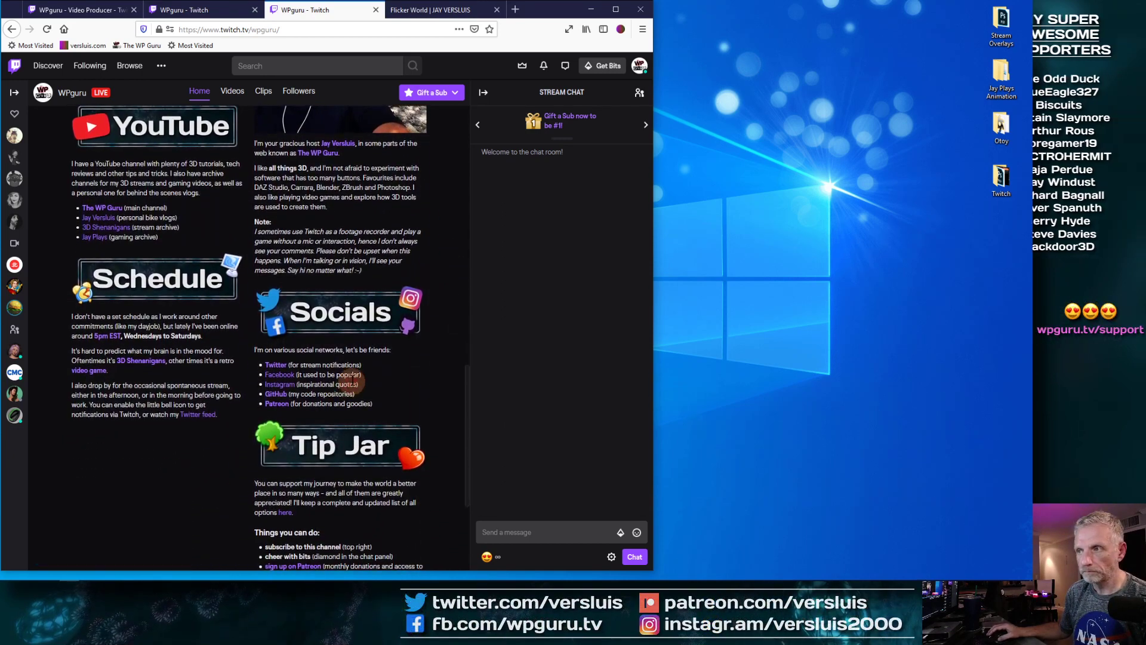
{"action": "scroll", "coordinate": [438, 381], "scroll_direction": "down", "scroll_amount": 3}
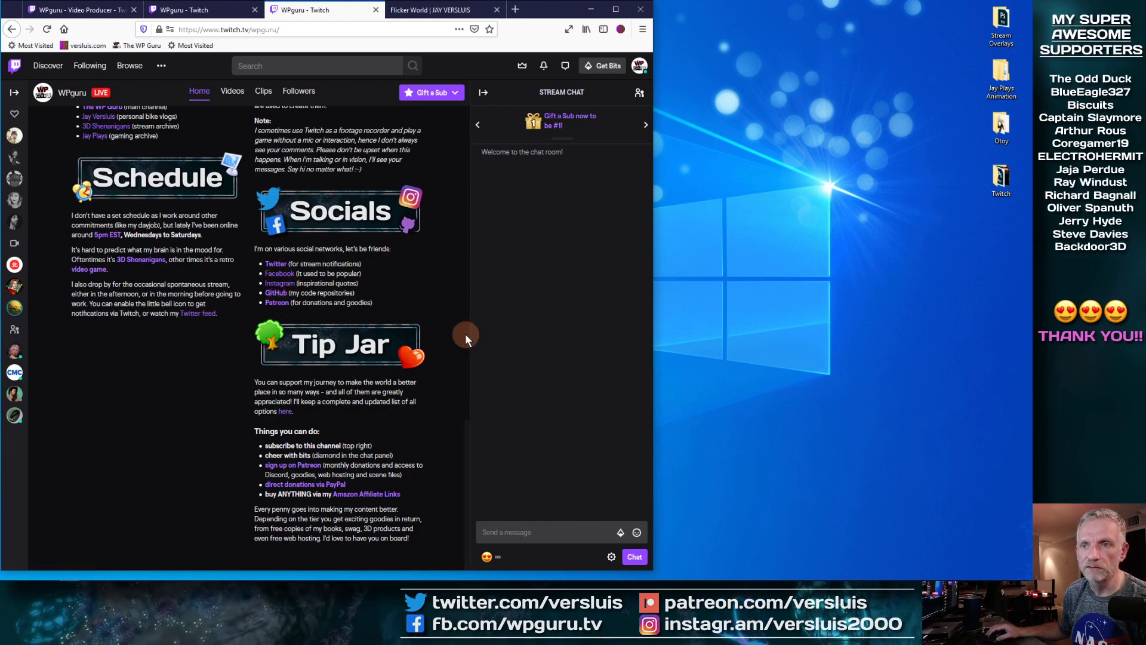
{"action": "scroll", "coordinate": [442, 330], "scroll_direction": "up", "scroll_amount": 5}
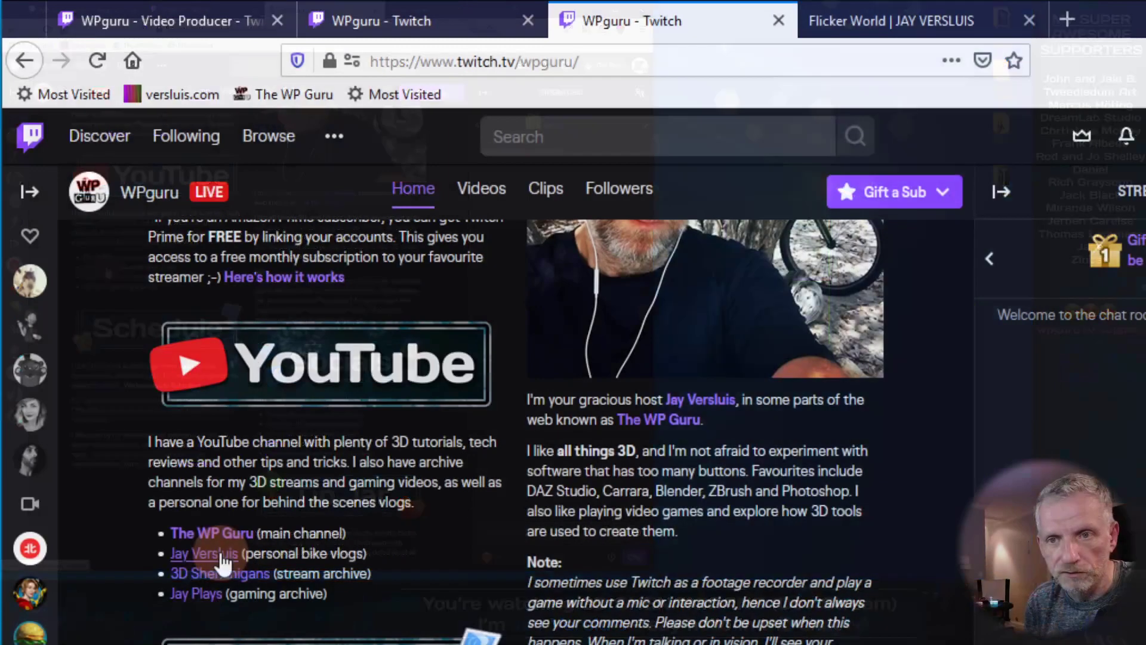
{"action": "scroll", "coordinate": [185, 272], "scroll_direction": "down", "scroll_amount": 3}
{"action": "scroll", "coordinate": [383, 561], "scroll_direction": "down", "scroll_amount": 2}
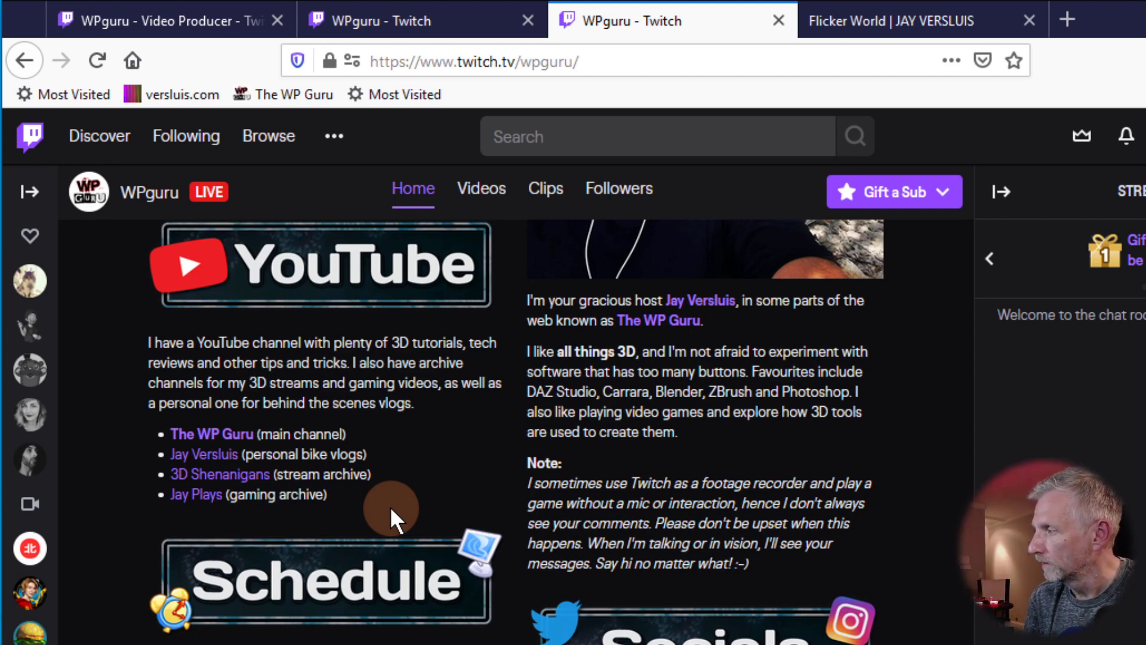
{"action": "scroll", "coordinate": [955, 545], "scroll_direction": "down", "scroll_amount": 3}
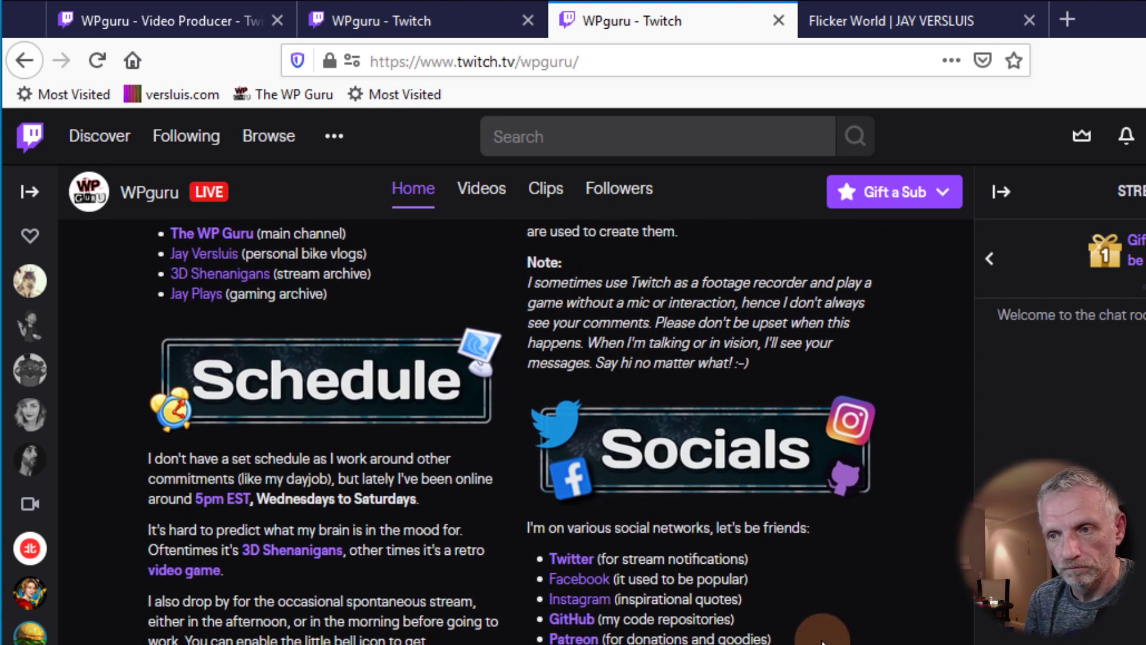
{"action": "scroll", "coordinate": [860, 636], "scroll_direction": "down", "scroll_amount": 1}
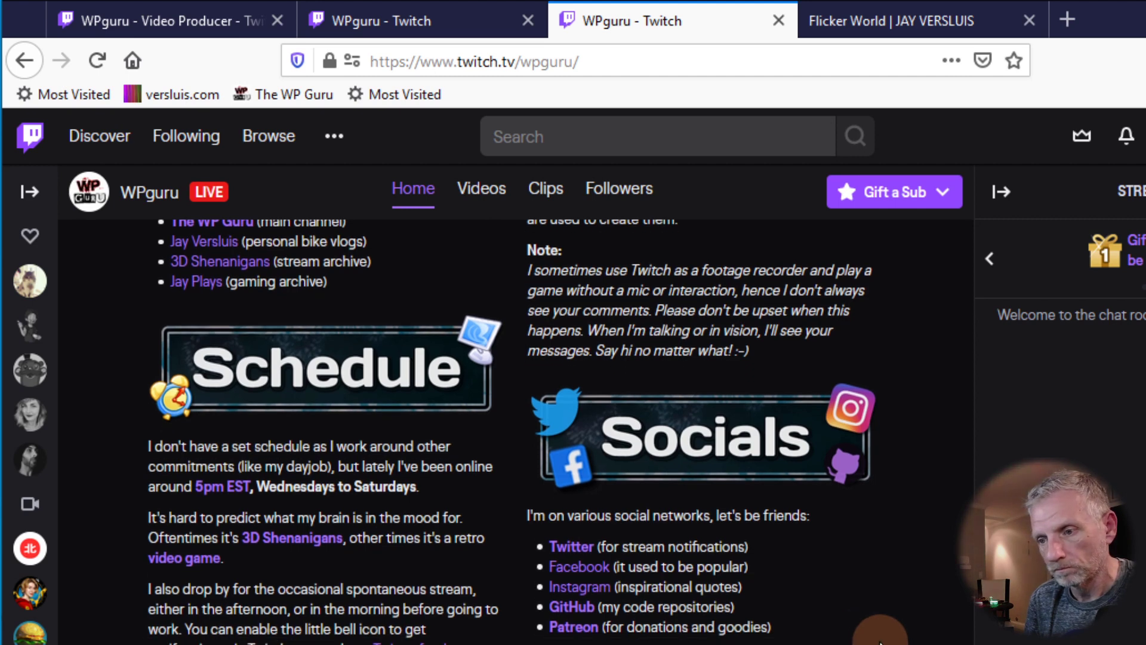
{"action": "scroll", "coordinate": [880, 642], "scroll_direction": "up", "scroll_amount": 3}
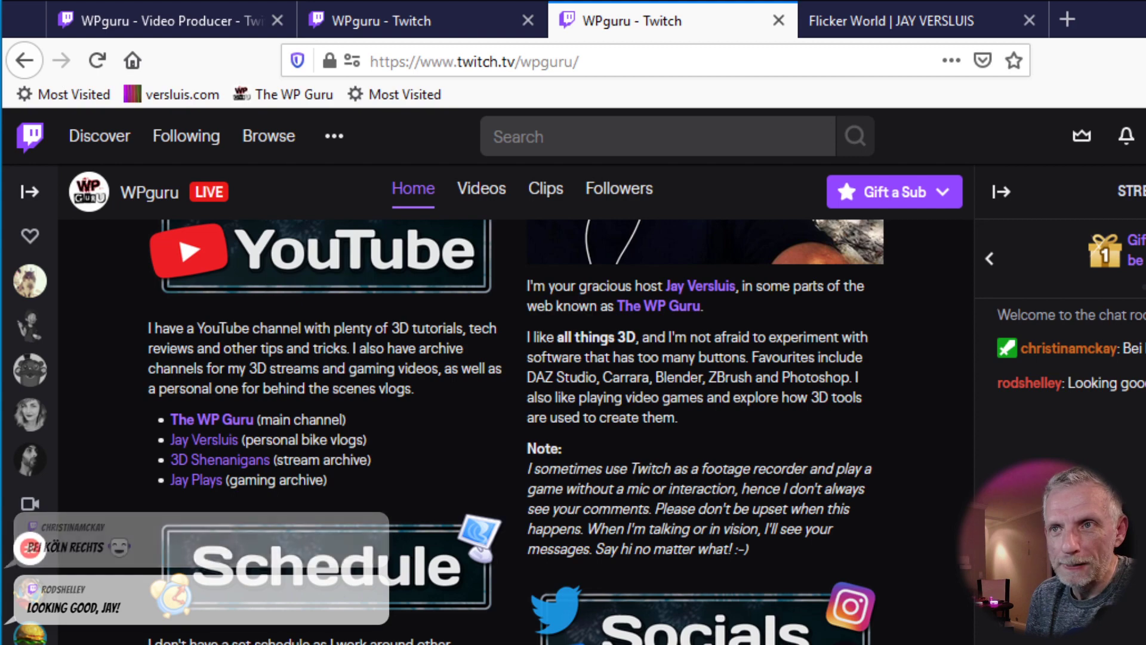
{"action": "scroll", "coordinate": [516, 432], "scroll_direction": "up", "scroll_amount": 5}
{"action": "scroll", "coordinate": [615, 381], "scroll_direction": "up", "scroll_amount": 15}
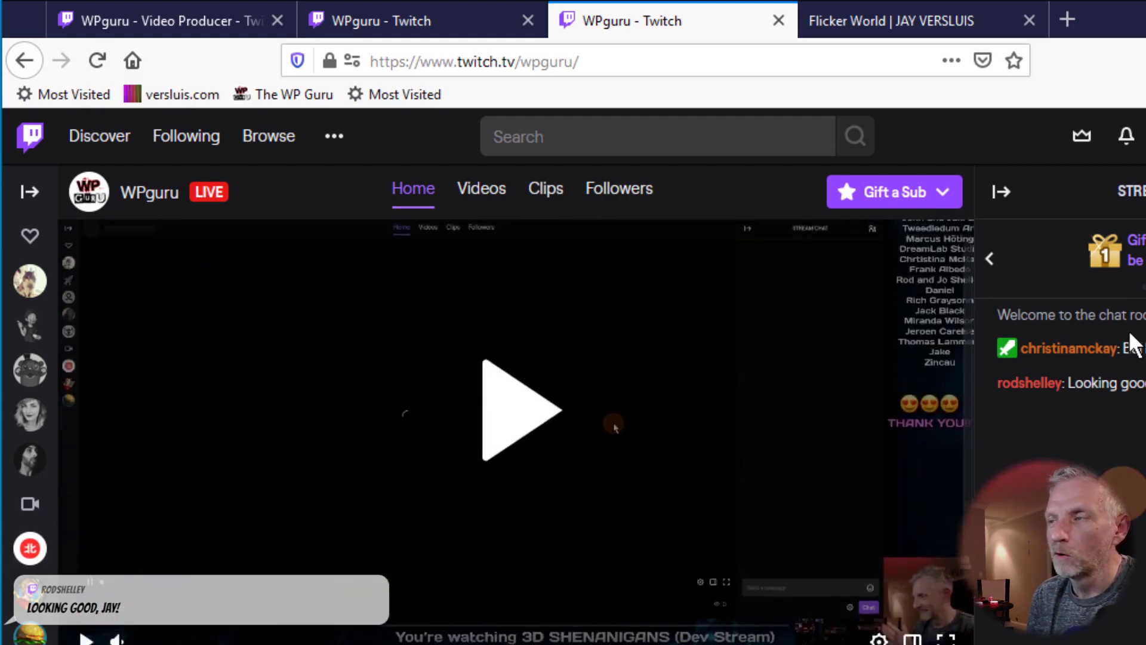
Step: On the other channel tab, drag the Howdy! panel into the first slot ahead of subPerks
{"action": "left_click", "coordinate": [412, 23]}
{"action": "scroll", "coordinate": [615, 418], "scroll_direction": "up", "scroll_amount": 15}
{"action": "scroll", "coordinate": [615, 418], "scroll_direction": "down", "scroll_amount": 10}
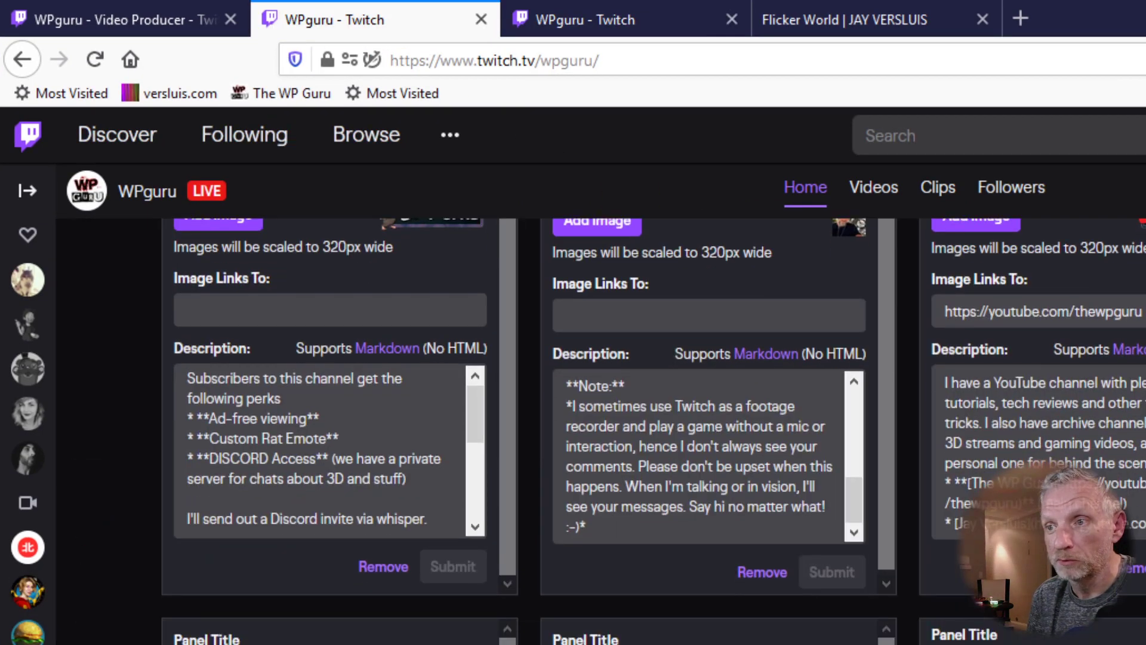
{"action": "scroll", "coordinate": [615, 418], "scroll_direction": "up", "scroll_amount": 3}
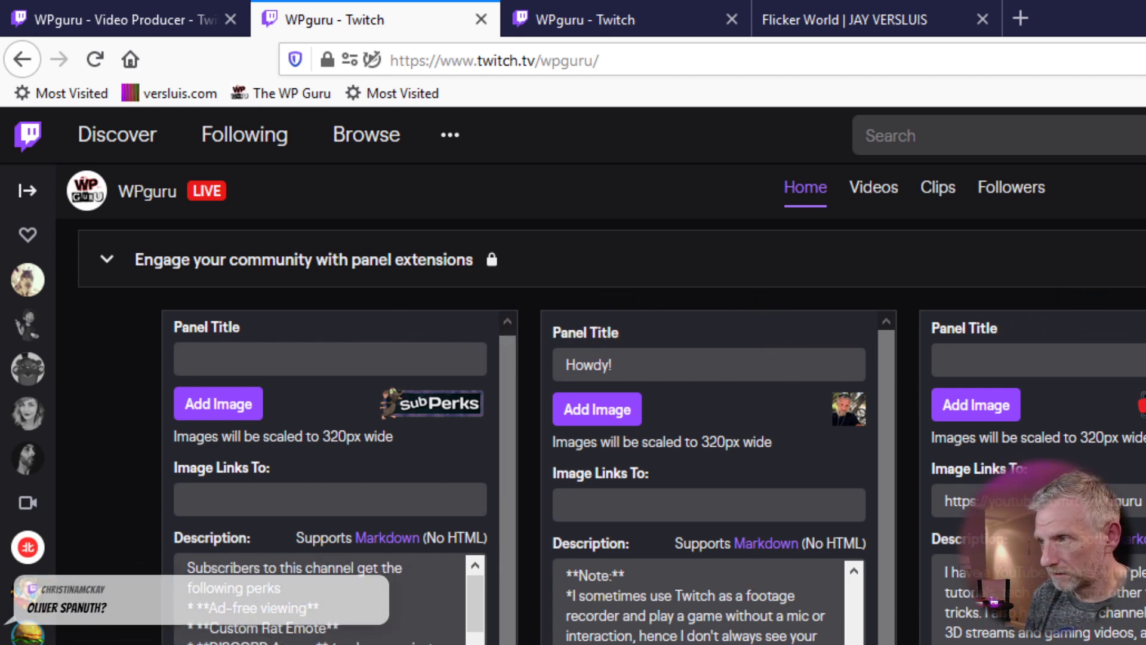
{"action": "scroll", "coordinate": [612, 431], "scroll_direction": "down", "scroll_amount": 2}
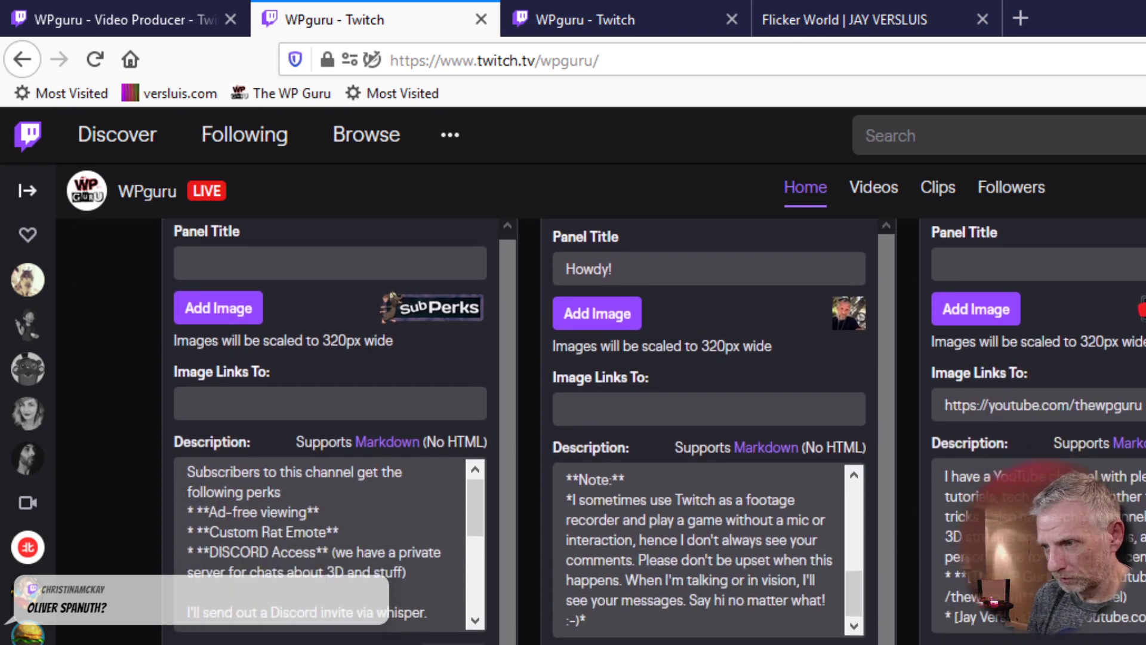
{"action": "scroll", "coordinate": [612, 431], "scroll_direction": "up", "scroll_amount": 2}
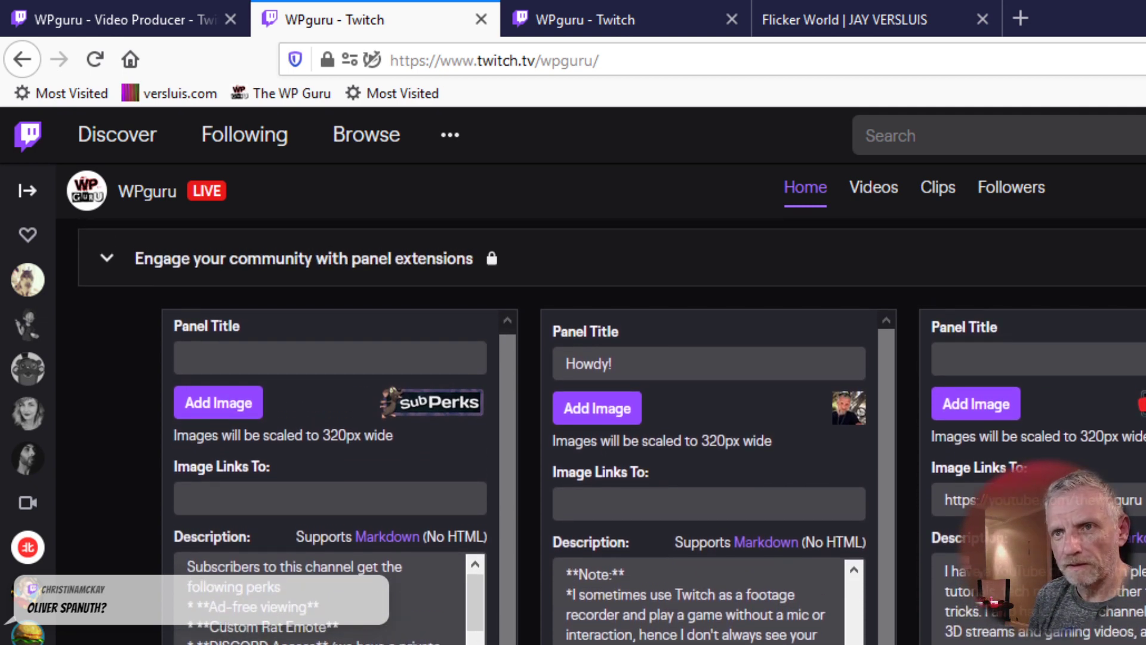
{"action": "scroll", "coordinate": [611, 431], "scroll_direction": "down", "scroll_amount": 7}
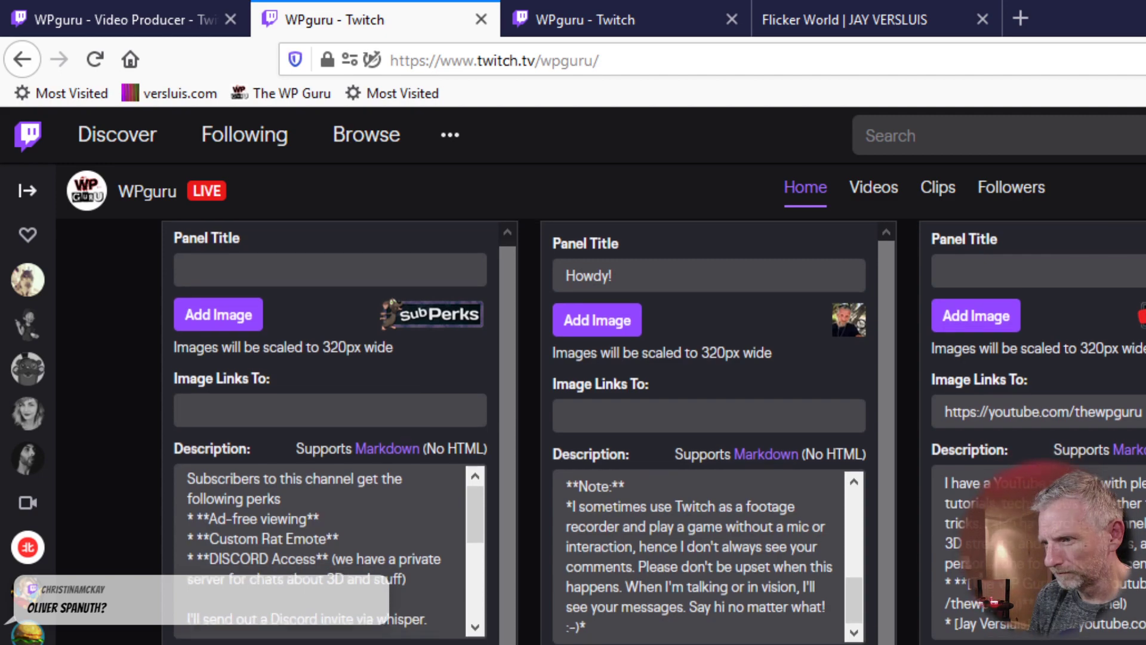
{"action": "scroll", "coordinate": [612, 432], "scroll_direction": "down", "scroll_amount": 1}
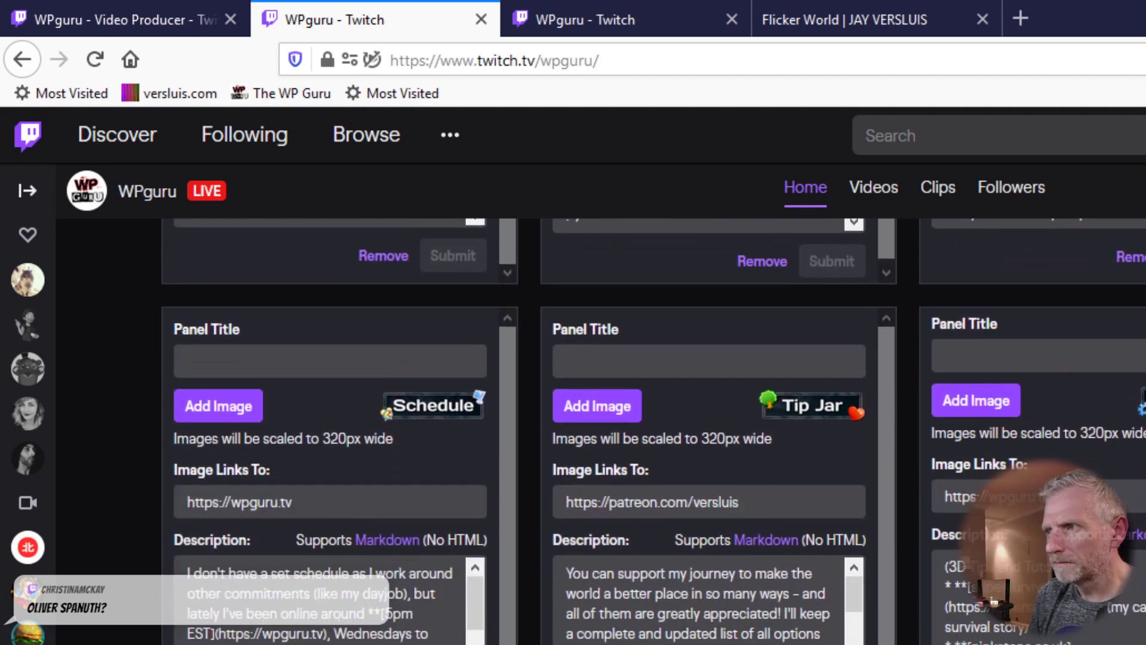
{"action": "scroll", "coordinate": [611, 431], "scroll_direction": "down", "scroll_amount": 1}
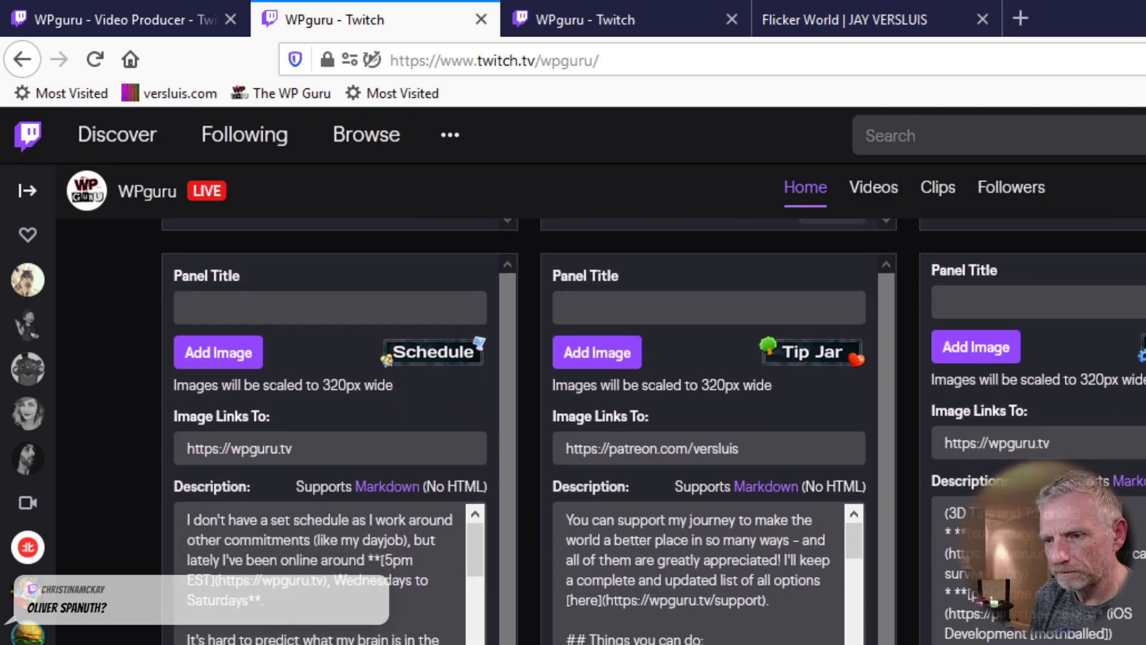
{"action": "scroll", "coordinate": [653, 431], "scroll_direction": "up", "scroll_amount": 2}
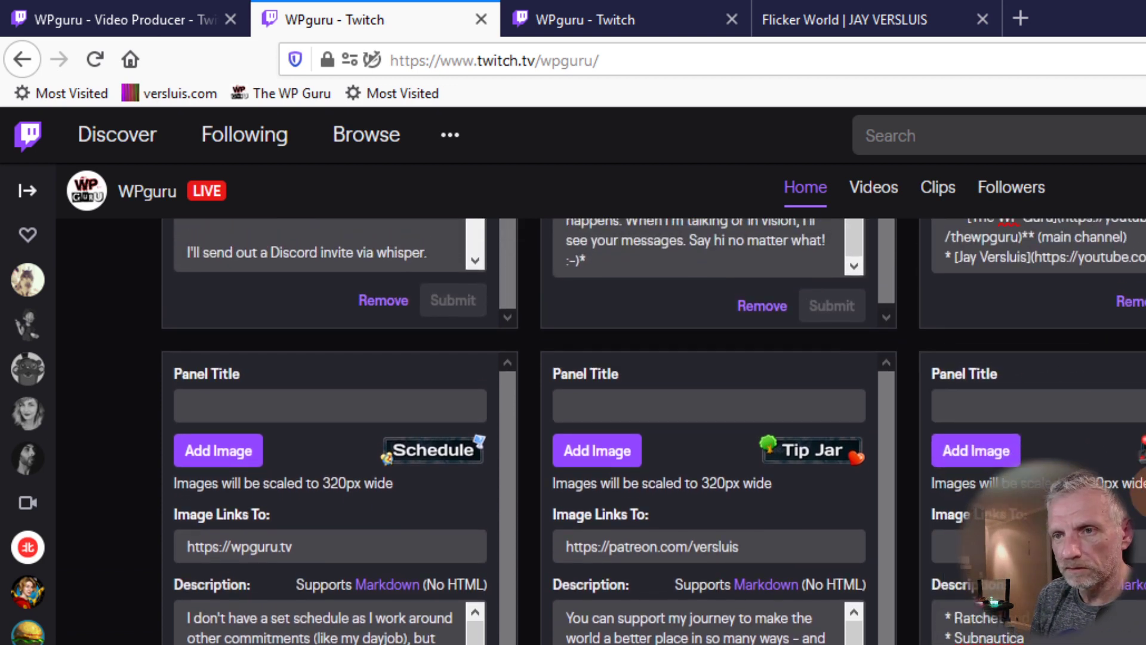
{"action": "scroll", "coordinate": [1127, 378], "scroll_direction": "up", "scroll_amount": 4}
{"action": "scroll", "coordinate": [611, 431], "scroll_direction": "up", "scroll_amount": 5}
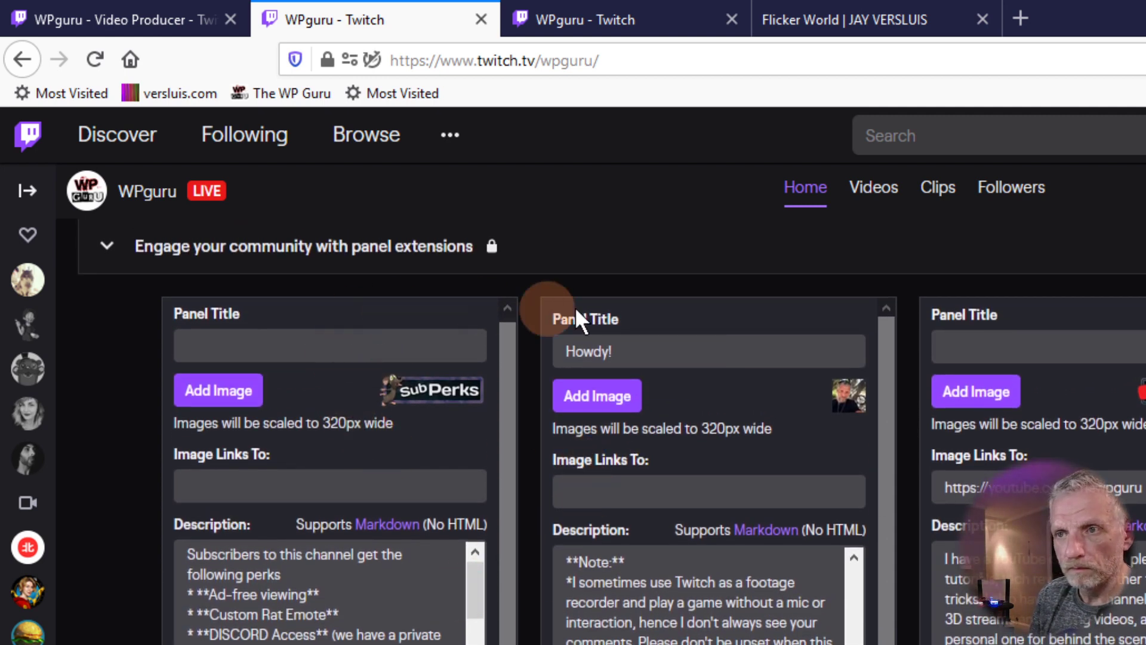
{"action": "left_click_drag", "start_coordinate": [661, 310], "coordinate": [227, 322]}
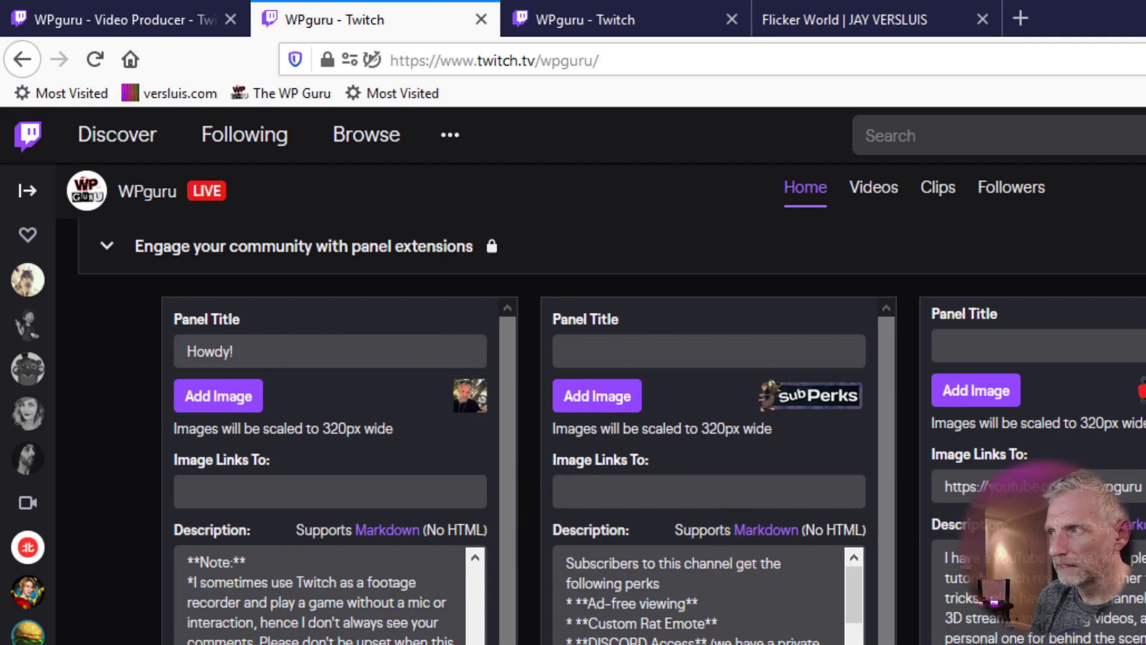
{"action": "scroll", "coordinate": [612, 433], "scroll_direction": "down", "scroll_amount": 9}
{"action": "scroll", "coordinate": [611, 433], "scroll_direction": "up", "scroll_amount": 12}
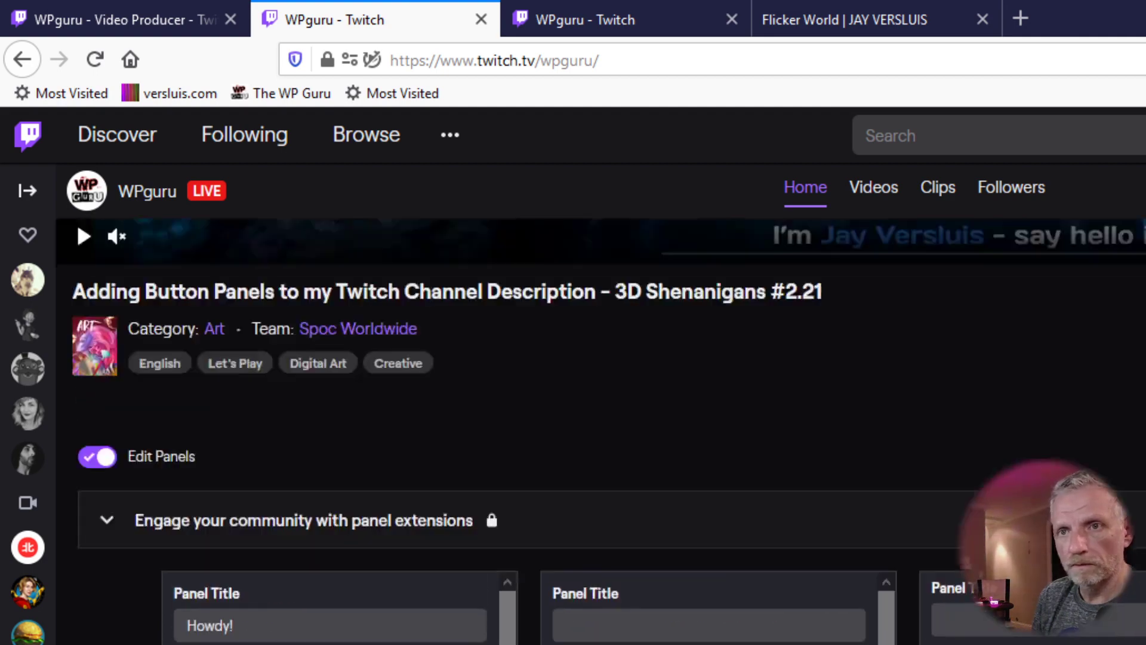
{"action": "scroll", "coordinate": [611, 433], "scroll_direction": "up", "scroll_amount": 5}
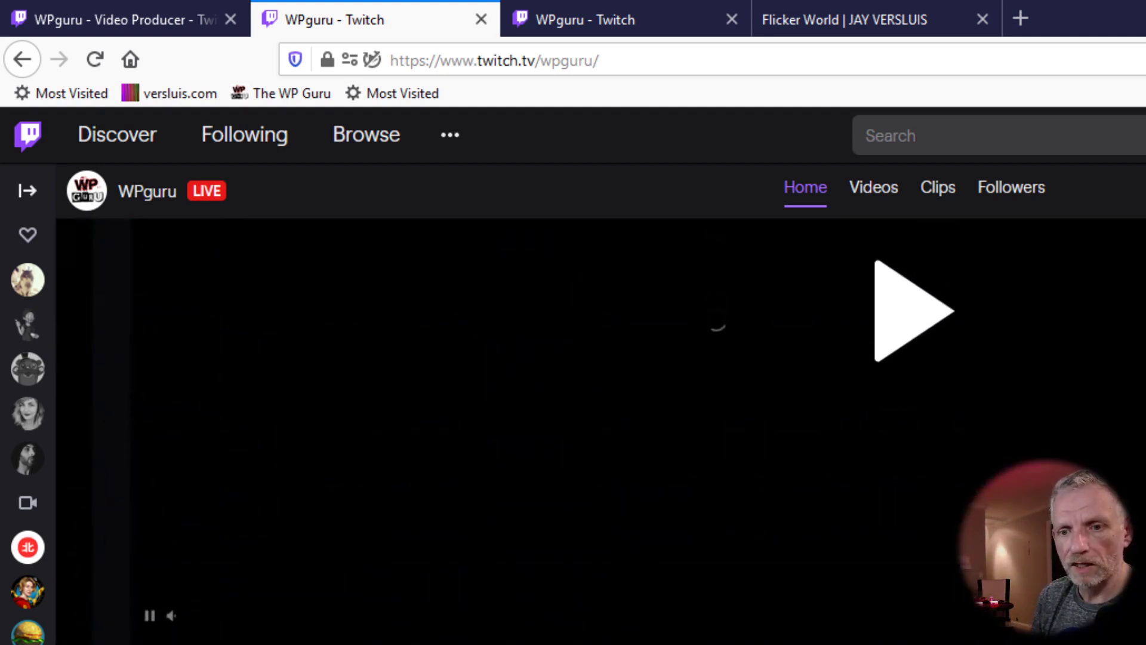
{"action": "scroll", "coordinate": [611, 432], "scroll_direction": "down", "scroll_amount": 8}
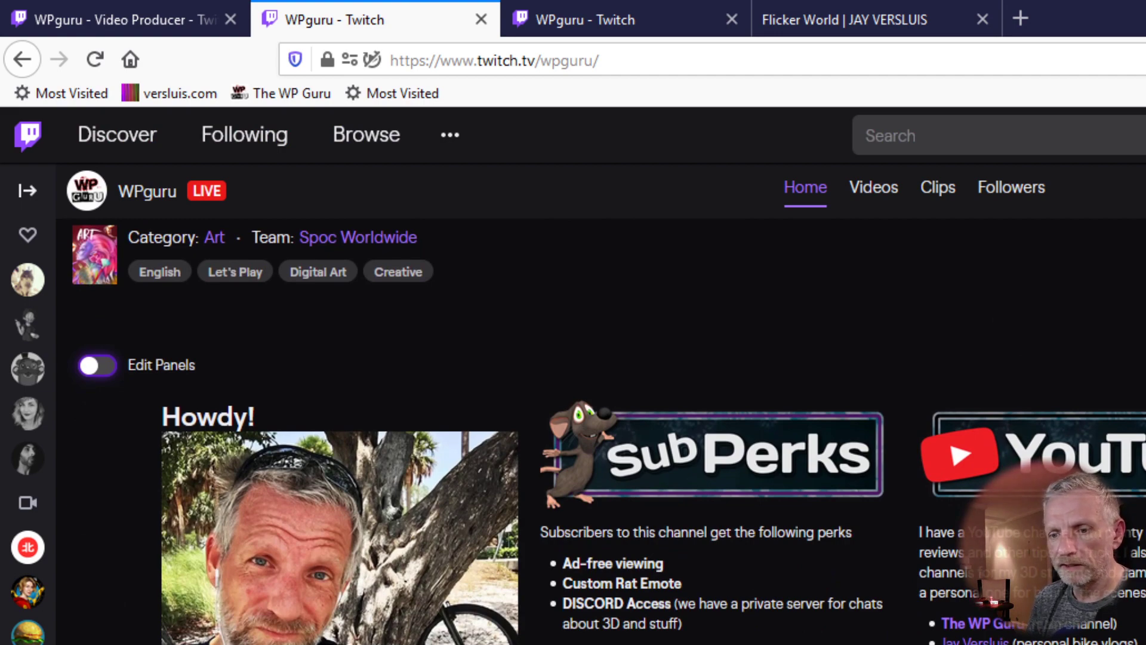
{"action": "scroll", "coordinate": [545, 487], "scroll_direction": "down", "scroll_amount": 3}
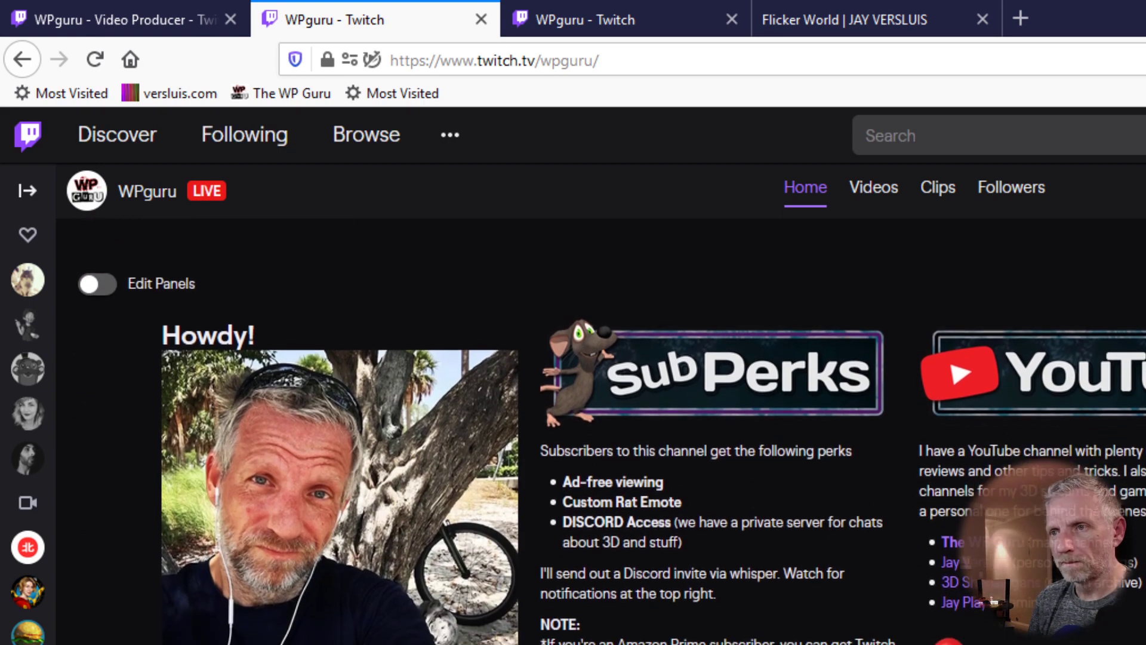
{"action": "scroll", "coordinate": [611, 446], "scroll_direction": "down", "scroll_amount": 7}
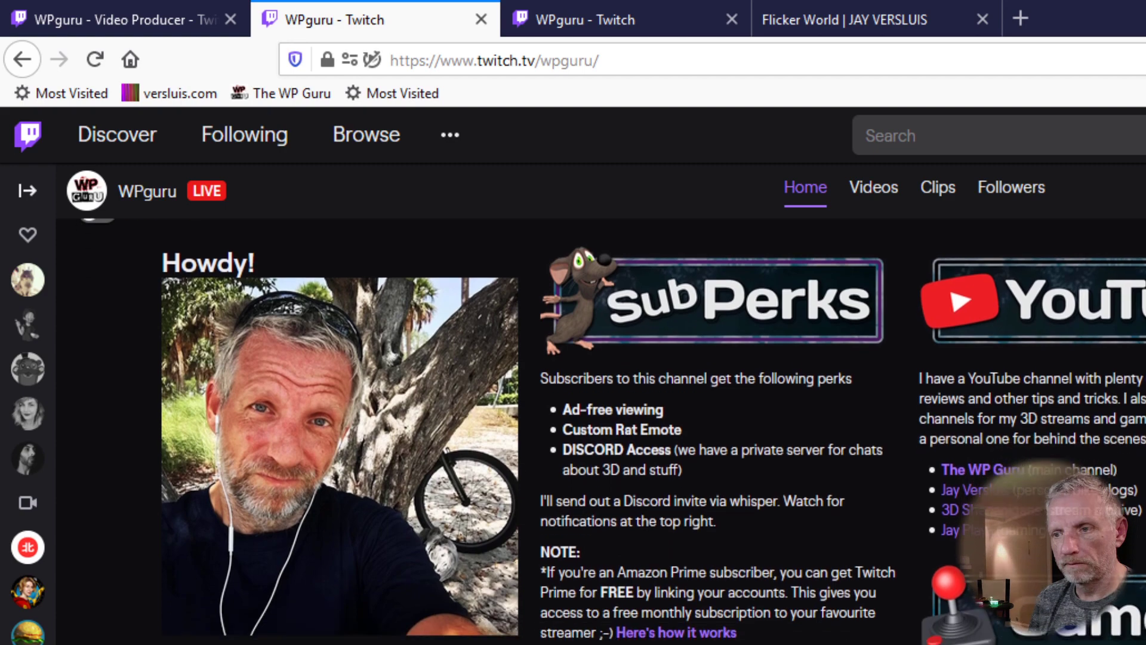
{"action": "scroll", "coordinate": [654, 431], "scroll_direction": "up", "scroll_amount": 9}
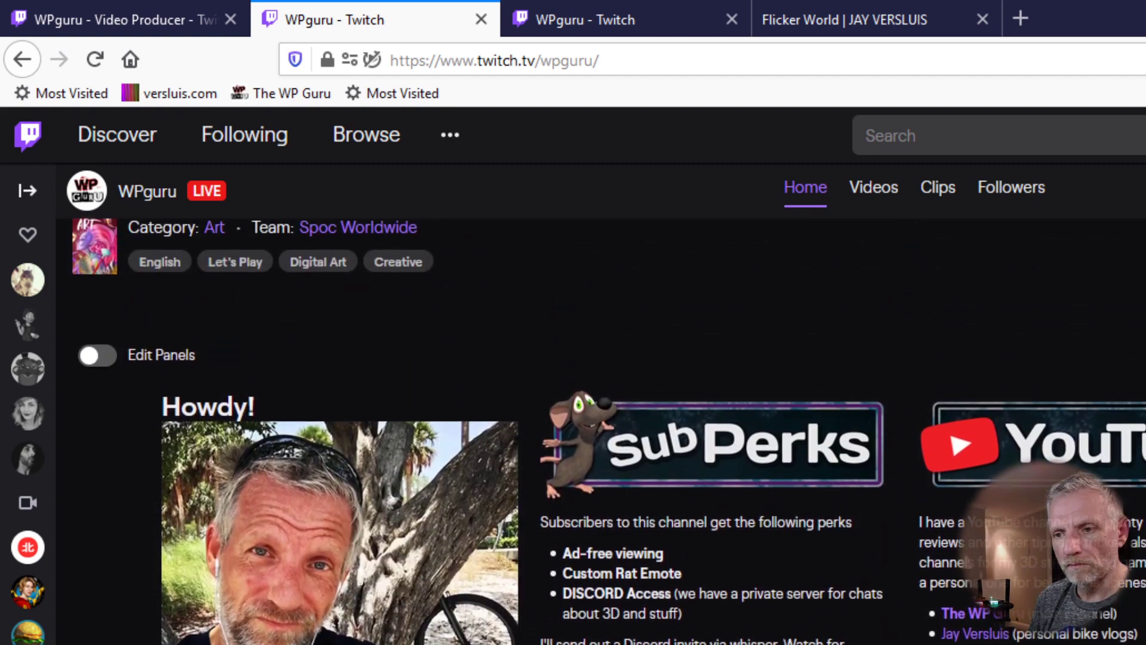
{"action": "scroll", "coordinate": [654, 430], "scroll_direction": "down", "scroll_amount": 6}
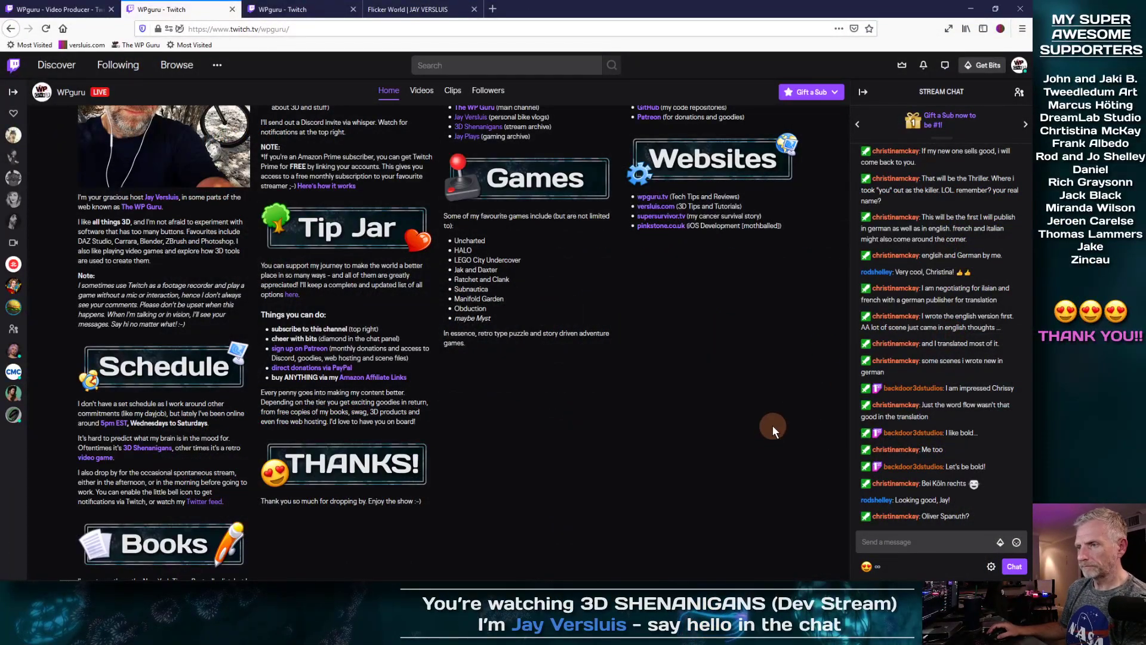
{"action": "scroll", "coordinate": [773, 425], "scroll_direction": "up", "scroll_amount": 1}
{"action": "scroll", "coordinate": [773, 421], "scroll_direction": "up", "scroll_amount": 3}
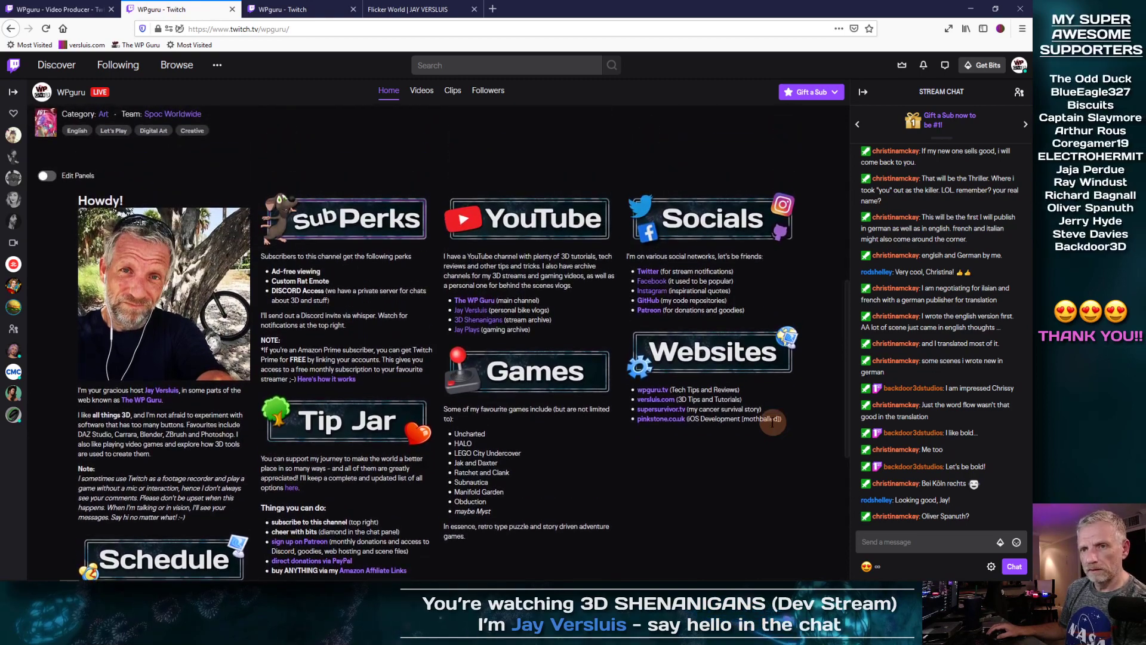
{"action": "scroll", "coordinate": [773, 422], "scroll_direction": "down", "scroll_amount": 1}
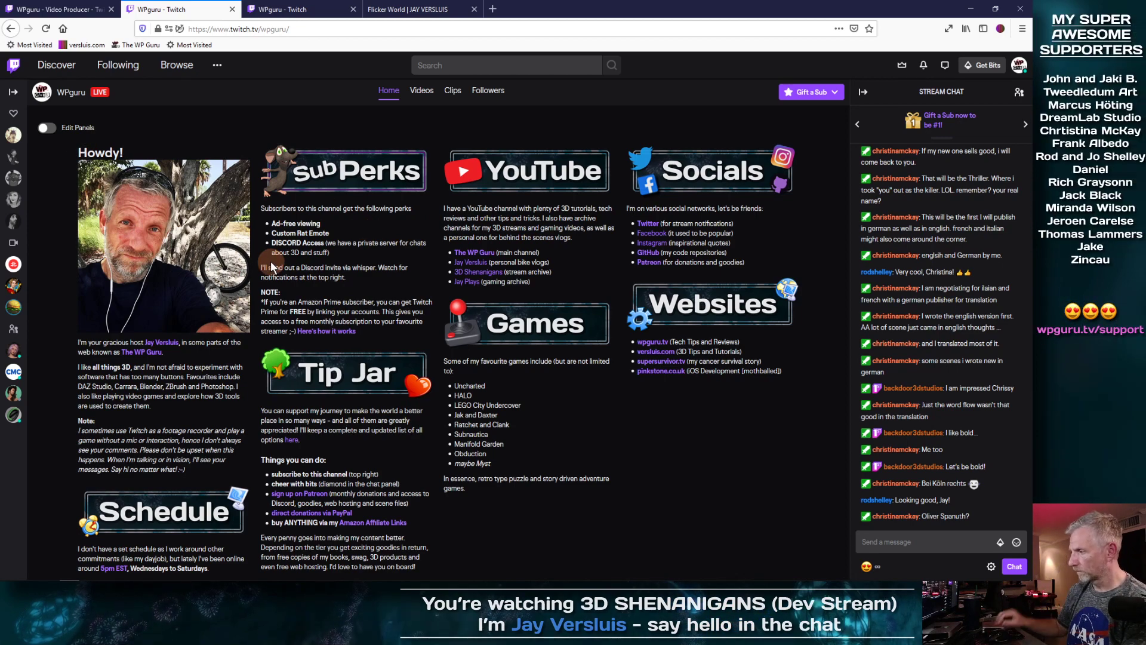
Step: Turn on Edit Panels and move the Howdy! panel to second place after subPerks
{"action": "left_click", "coordinate": [44, 131]}
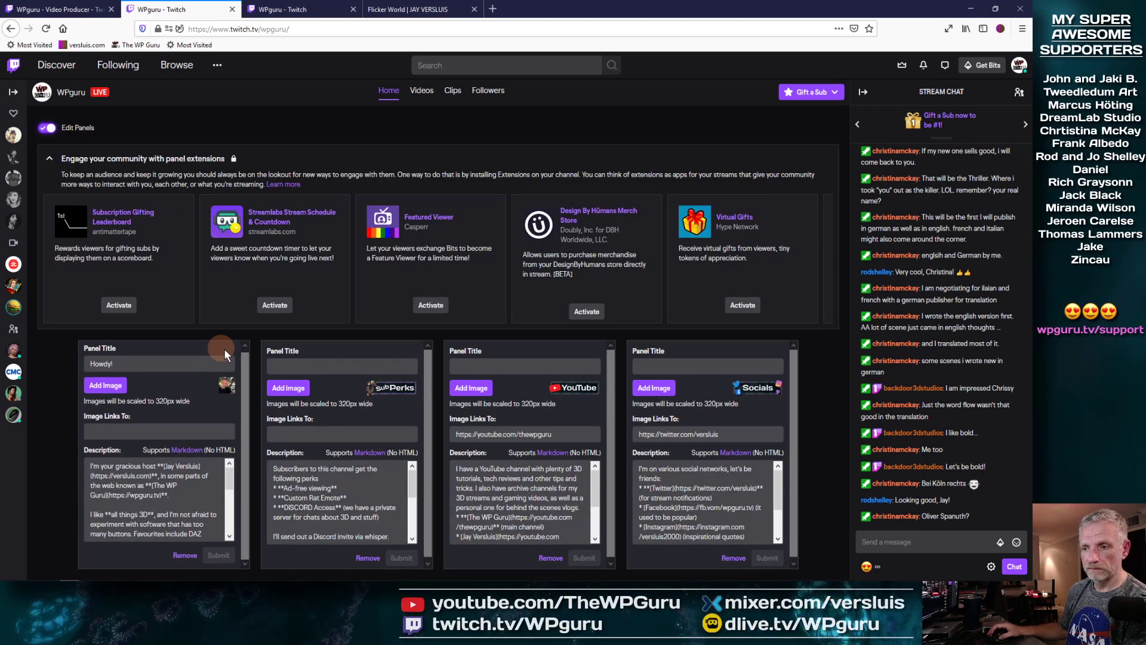
{"action": "left_click_drag", "start_coordinate": [189, 342], "coordinate": [368, 342]}
{"action": "scroll", "coordinate": [472, 355], "scroll_direction": "down", "scroll_amount": 2}
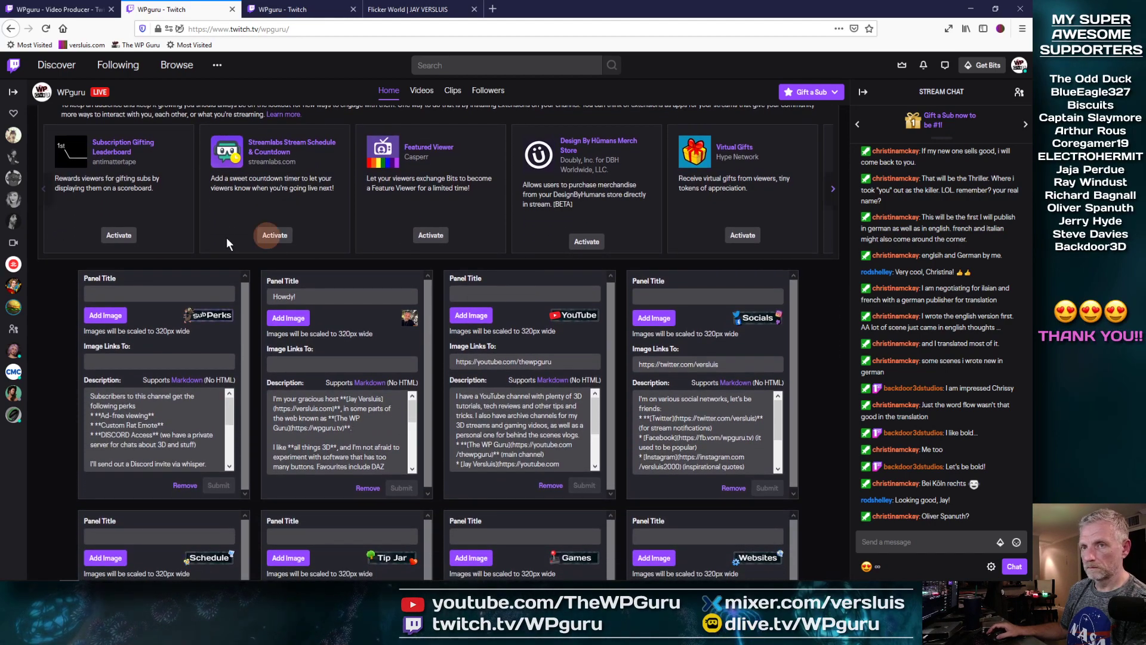
{"action": "scroll", "coordinate": [125, 230], "scroll_direction": "up", "scroll_amount": 4}
Step: Leave panel editing and review the order: subPerks, Howdy!, YouTube, Socials, Thanks
{"action": "left_click", "coordinate": [80, 300]}
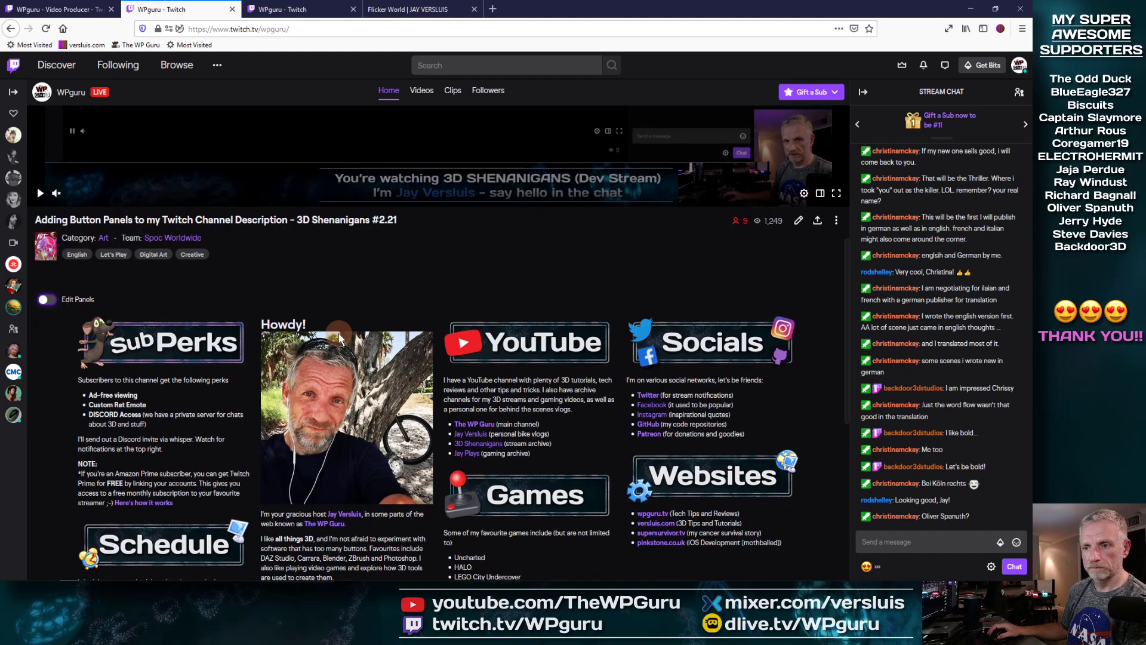
{"action": "scroll", "coordinate": [338, 333], "scroll_direction": "down", "scroll_amount": 3}
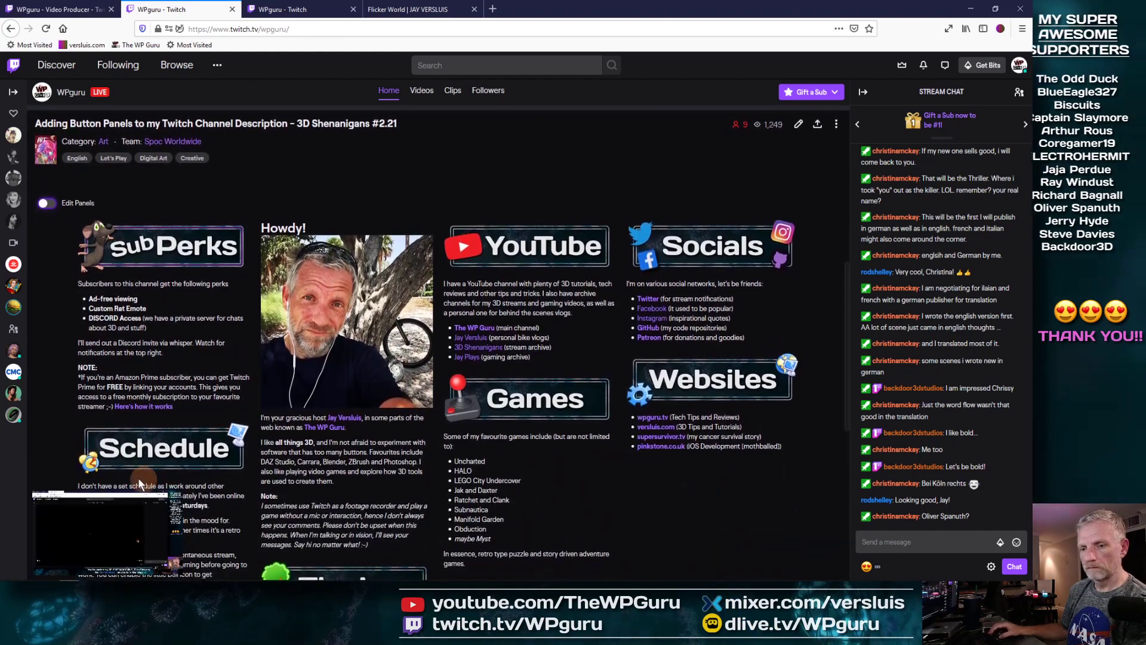
{"action": "scroll", "coordinate": [649, 511], "scroll_direction": "down", "scroll_amount": 1}
{"action": "scroll", "coordinate": [650, 510], "scroll_direction": "down", "scroll_amount": 5}
{"action": "scroll", "coordinate": [654, 507], "scroll_direction": "down", "scroll_amount": 3}
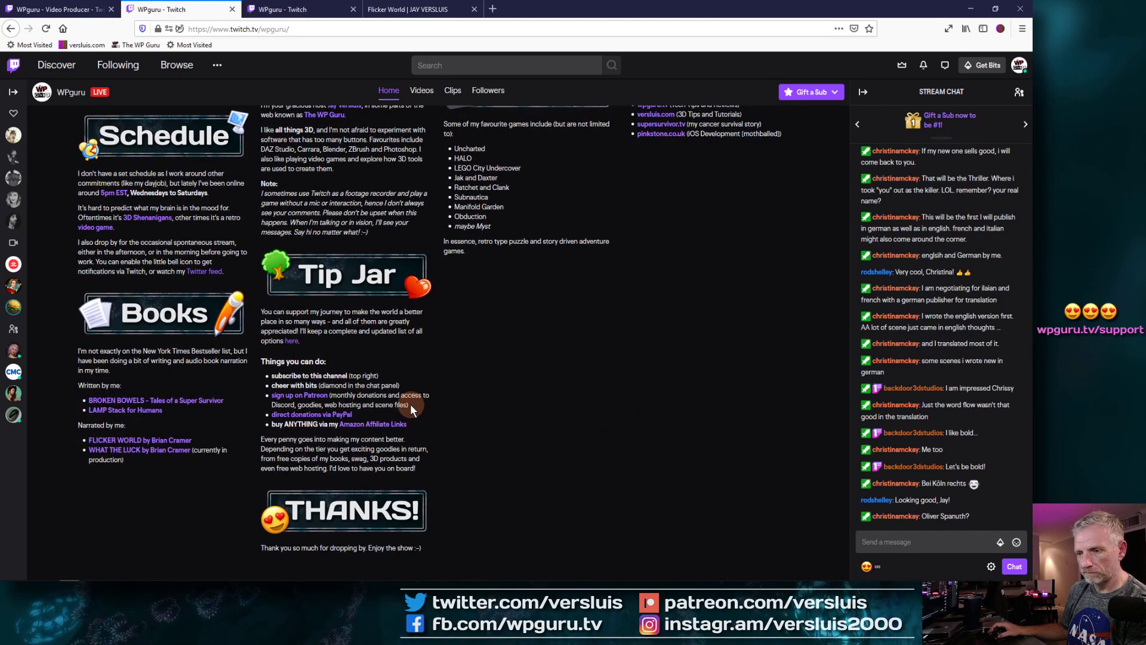
{"action": "scroll", "coordinate": [410, 441], "scroll_direction": "up", "scroll_amount": 4}
{"action": "scroll", "coordinate": [410, 441], "scroll_direction": "up", "scroll_amount": 4}
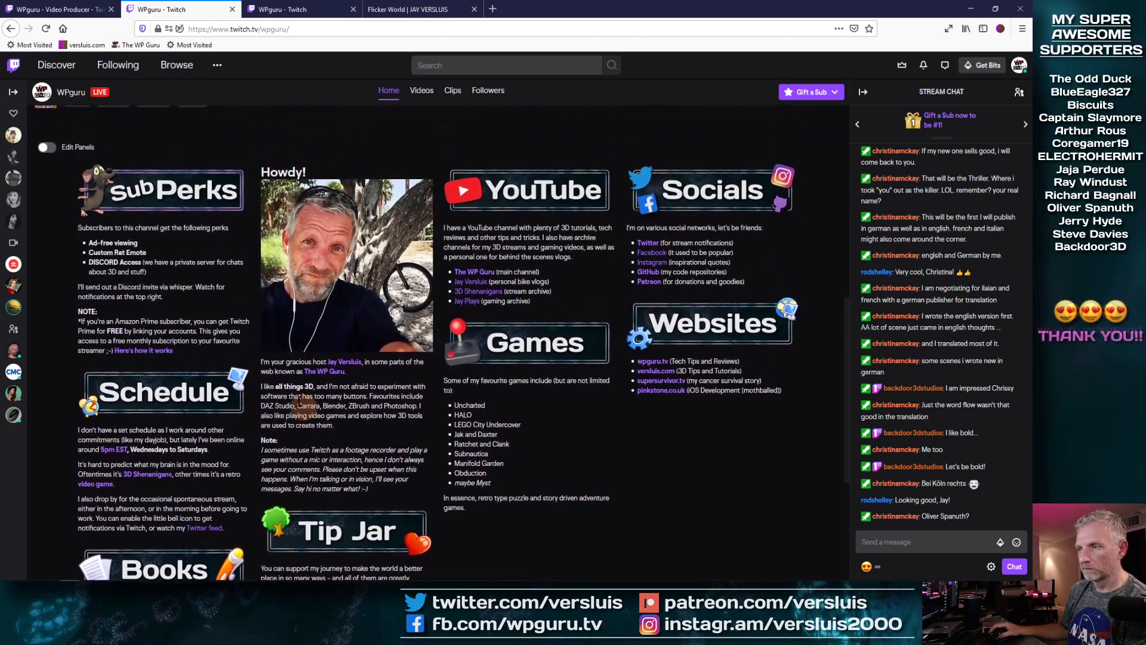
Step: Un-maximize and resize the browser window so the desktop shows beside it
{"action": "left_click", "coordinate": [1005, 8]}
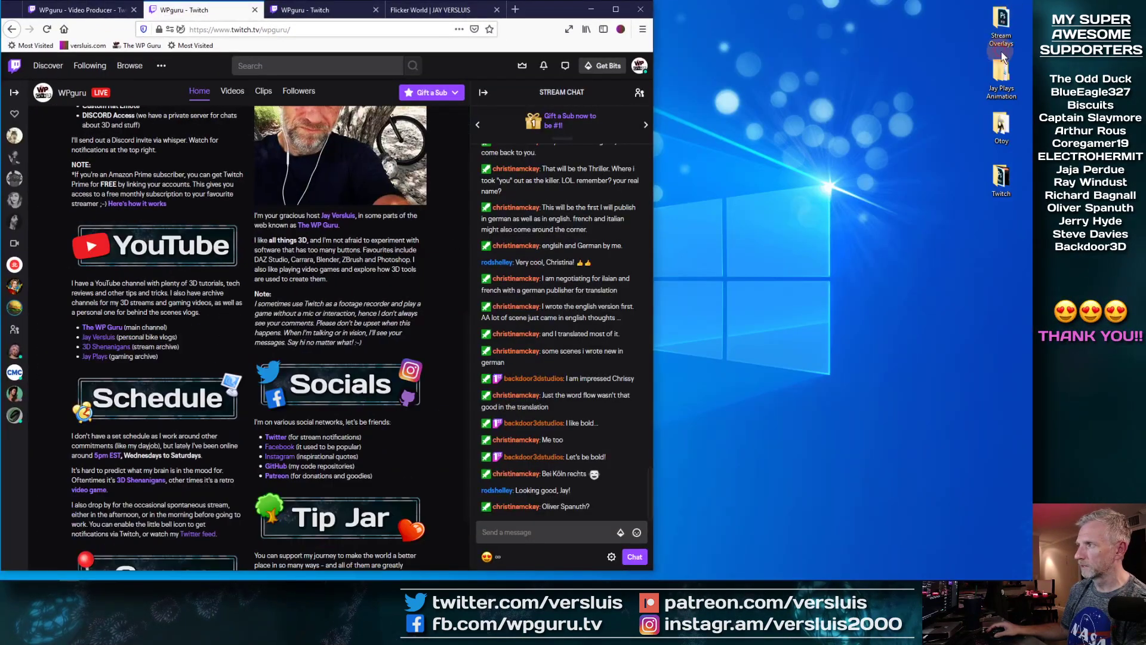
{"action": "left_click_drag", "start_coordinate": [655, 204], "coordinate": [764, 250]}
{"action": "scroll", "coordinate": [499, 392], "scroll_direction": "down", "scroll_amount": 7}
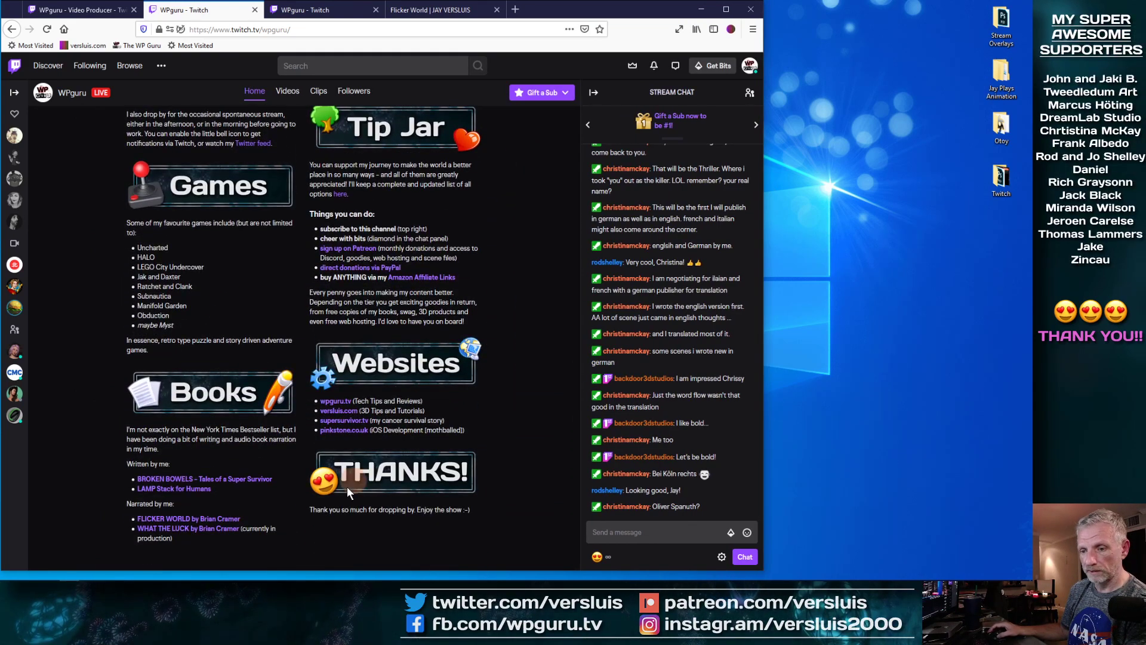
{"action": "left_click_drag", "start_coordinate": [763, 299], "coordinate": [885, 284]}
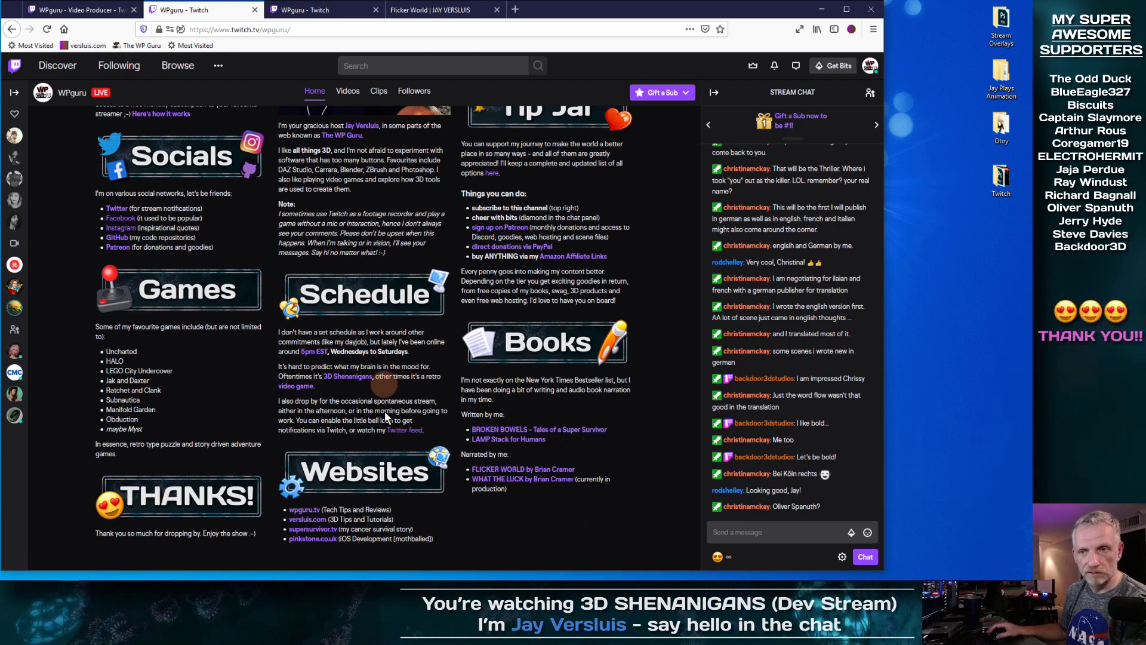
{"action": "scroll", "coordinate": [369, 435], "scroll_direction": "up", "scroll_amount": 3}
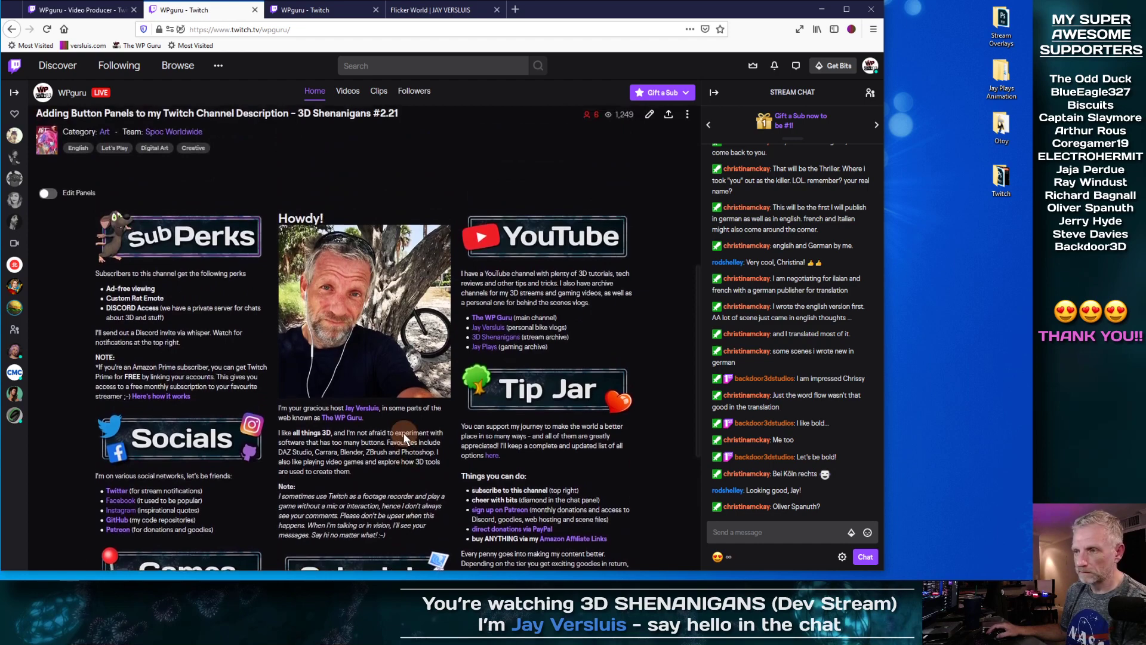
{"action": "scroll", "coordinate": [403, 432], "scroll_direction": "up", "scroll_amount": 5}
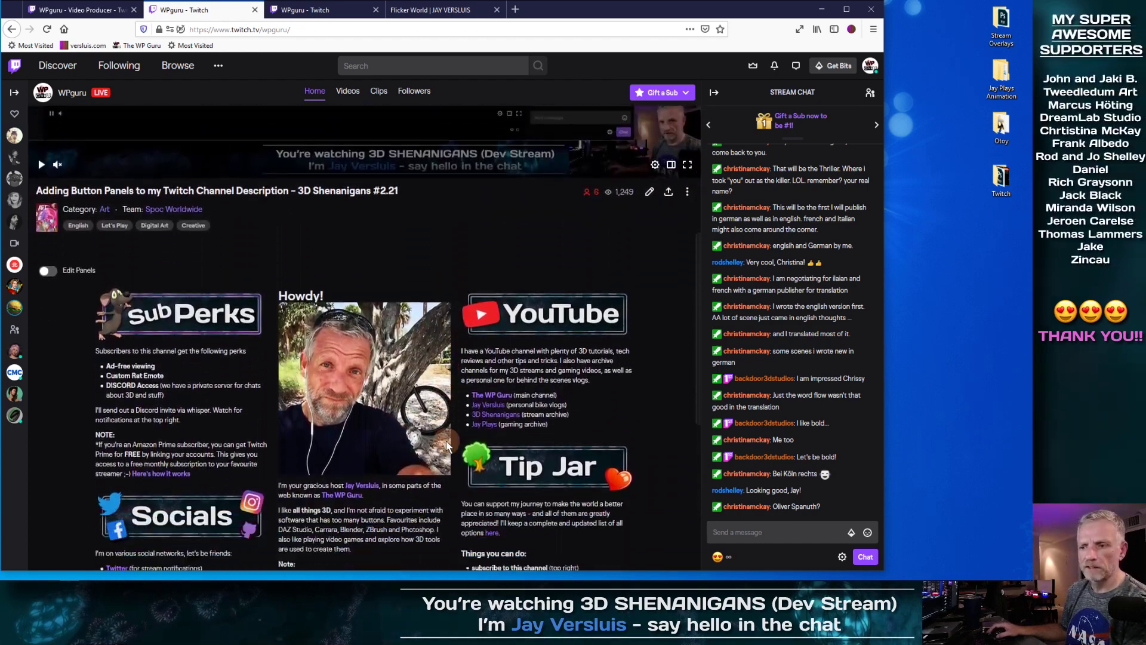
{"action": "scroll", "coordinate": [370, 323], "scroll_direction": "down", "scroll_amount": 1}
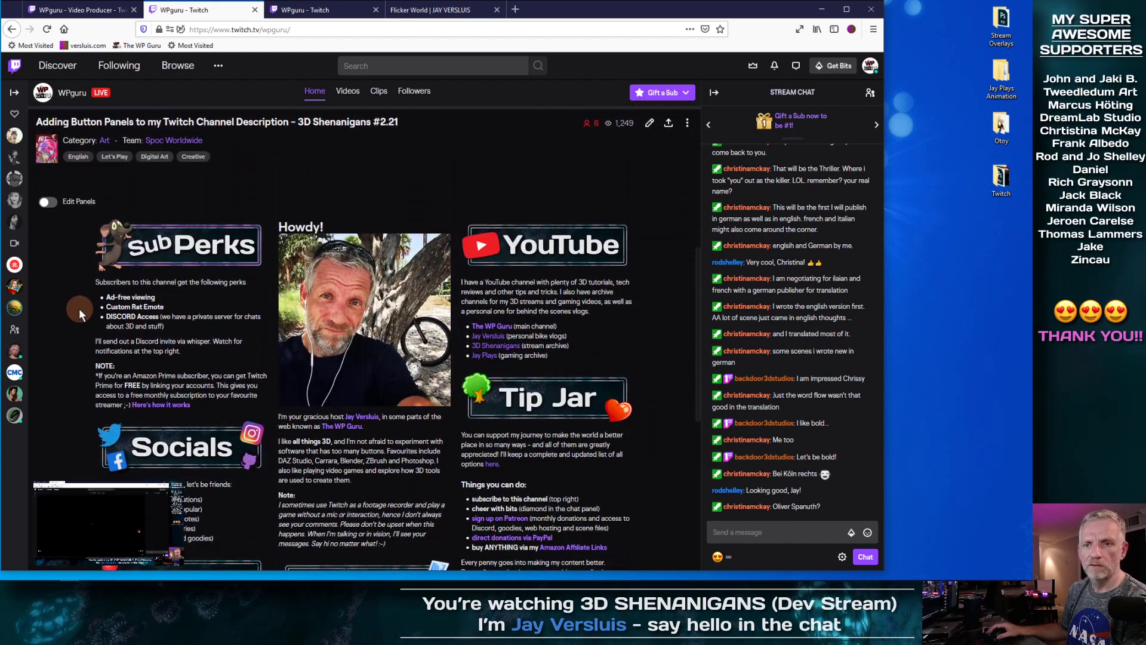
{"action": "left_click_drag", "start_coordinate": [883, 323], "coordinate": [800, 320]}
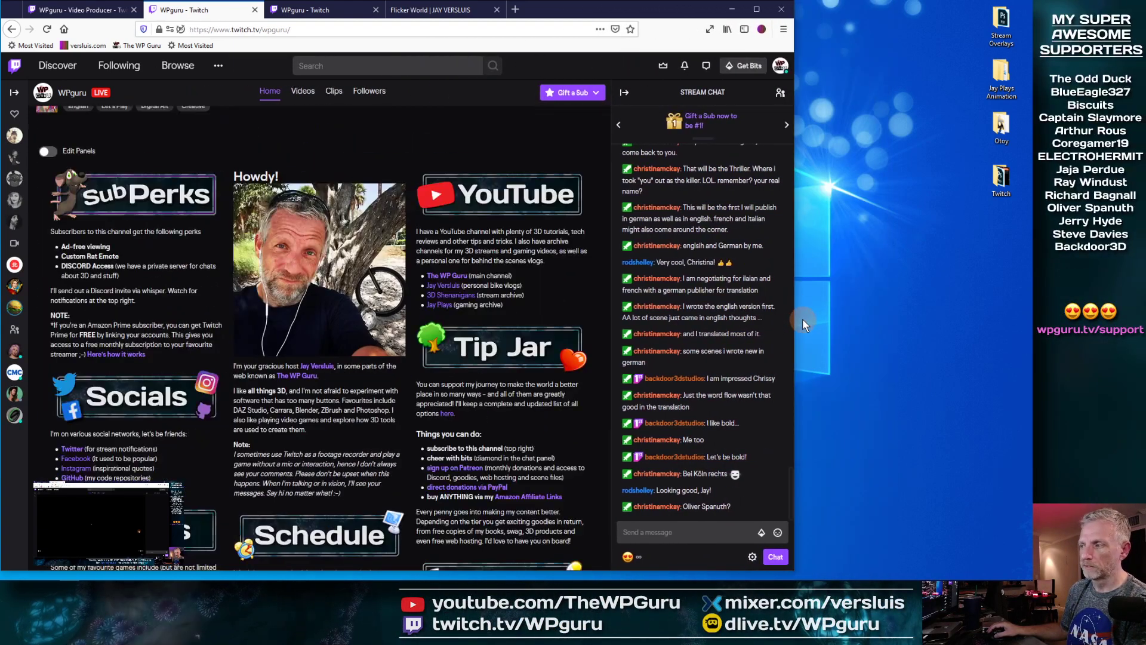
Step: Check the THANKS panel's thank-you line, then switch Edit Panels back on
{"action": "scroll", "coordinate": [422, 385], "scroll_direction": "down", "scroll_amount": 4}
{"action": "scroll", "coordinate": [423, 386], "scroll_direction": "down", "scroll_amount": 2}
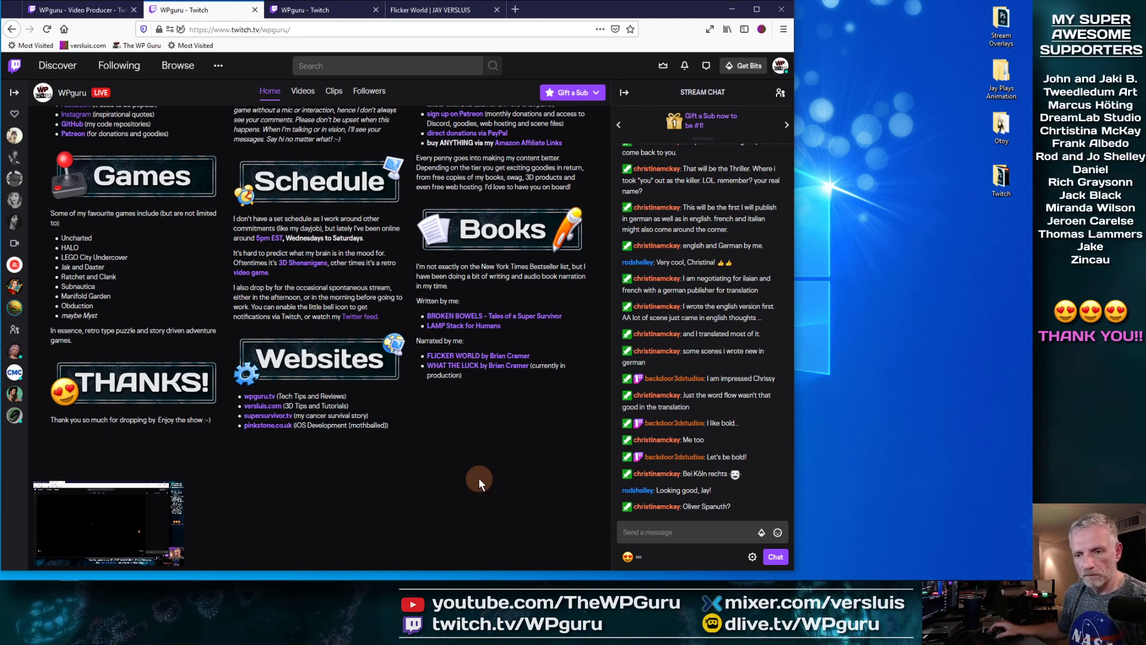
{"action": "left_click_drag", "start_coordinate": [52, 420], "coordinate": [106, 418]}
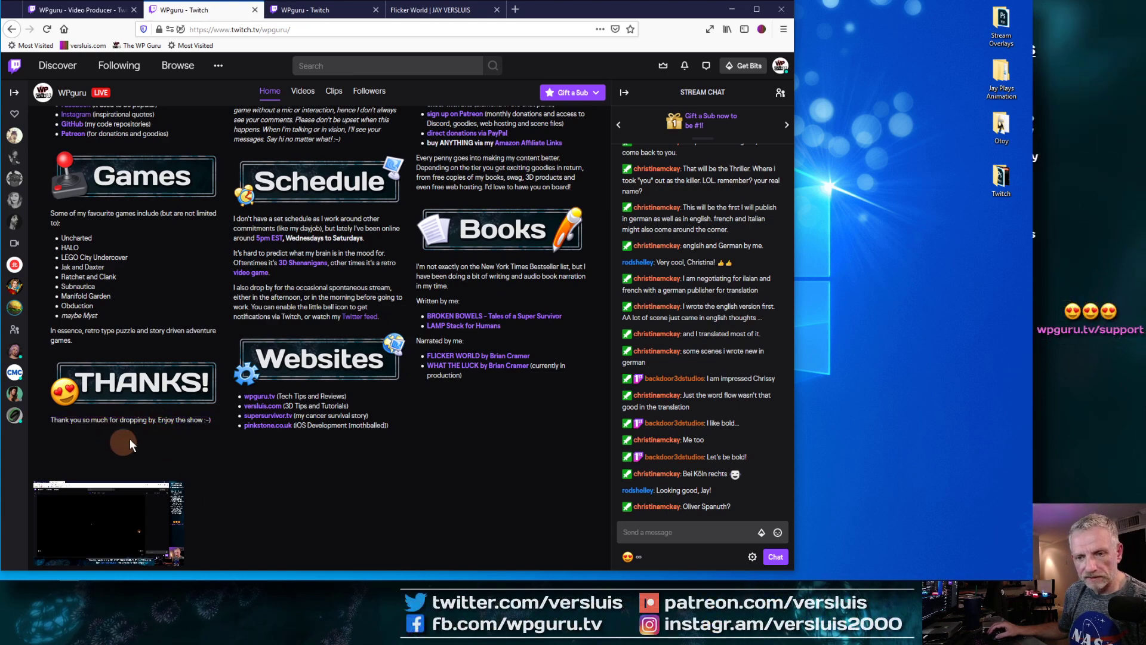
{"action": "left_click", "coordinate": [74, 450]}
{"action": "scroll", "coordinate": [151, 418], "scroll_direction": "up", "scroll_amount": 10}
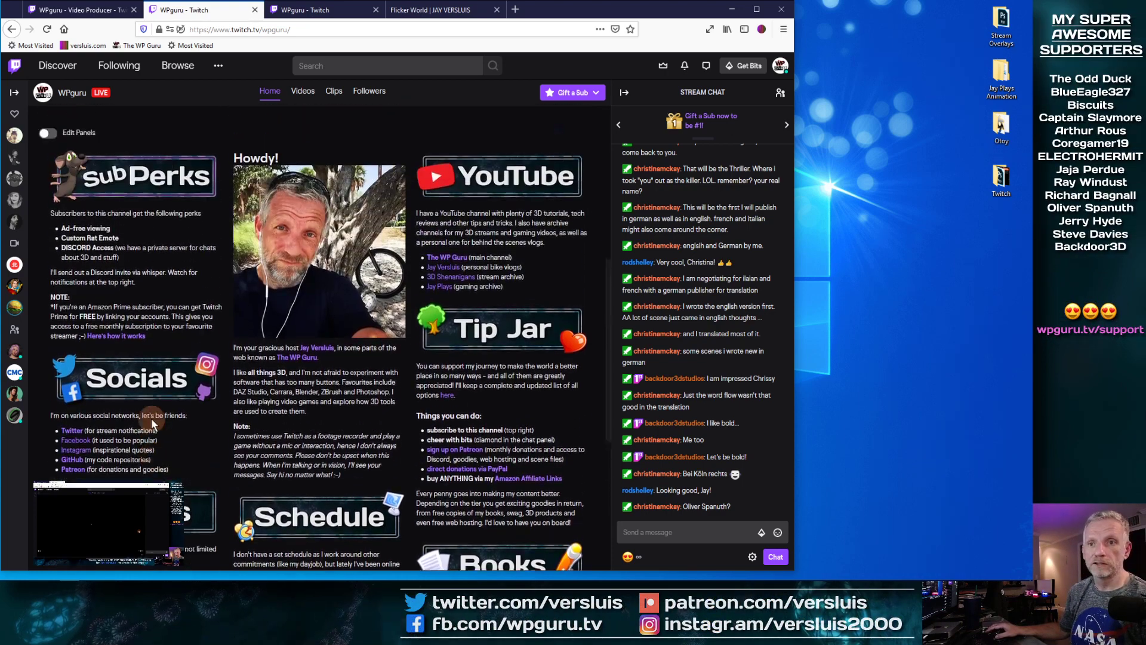
{"action": "left_click", "coordinate": [49, 377]}
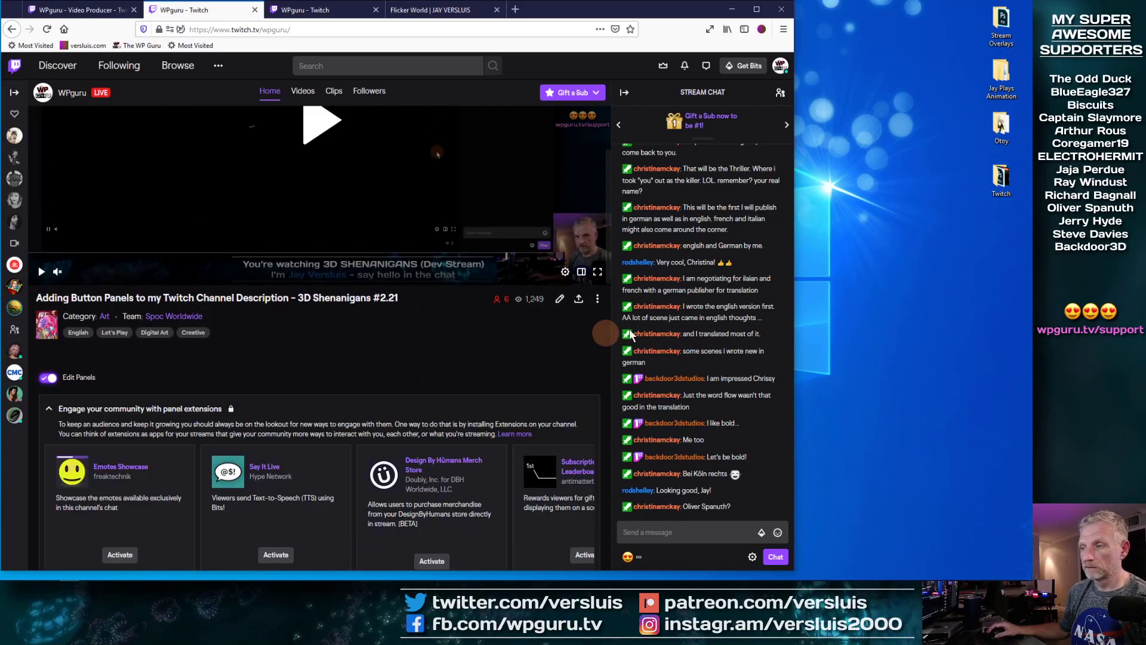
Step: Move 'Enjoy the show :-)' to its own line in the bold THANKS description and submit
{"action": "left_click_drag", "start_coordinate": [794, 285], "coordinate": [1020, 274]}
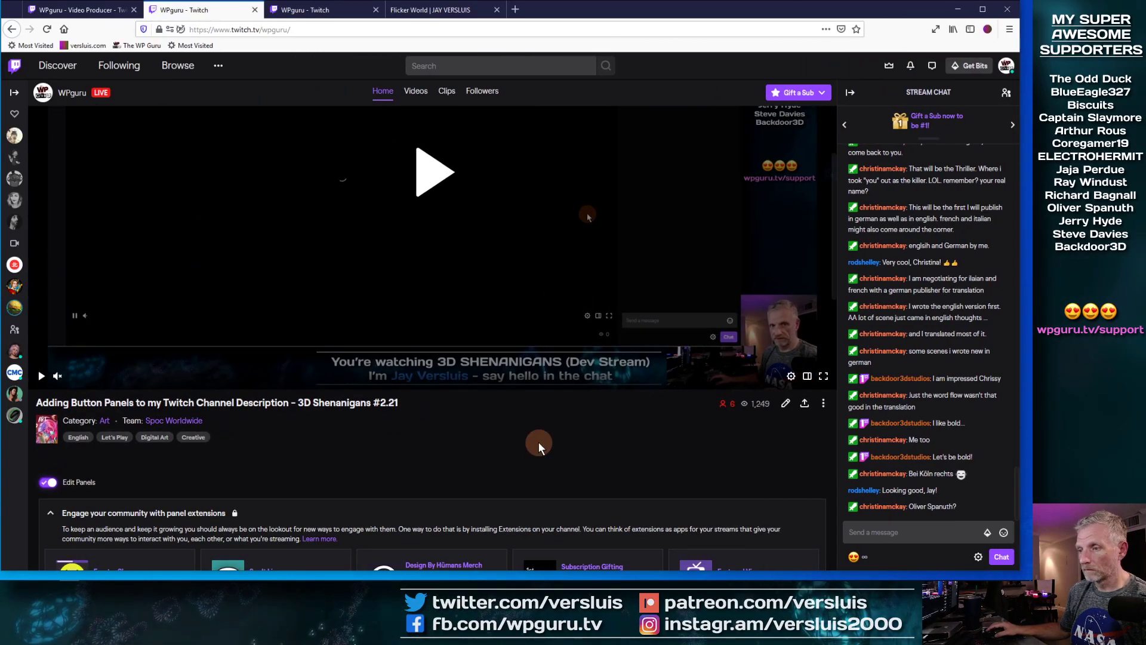
{"action": "scroll", "coordinate": [538, 443], "scroll_direction": "down", "scroll_amount": 7}
{"action": "scroll", "coordinate": [537, 443], "scroll_direction": "down", "scroll_amount": 10}
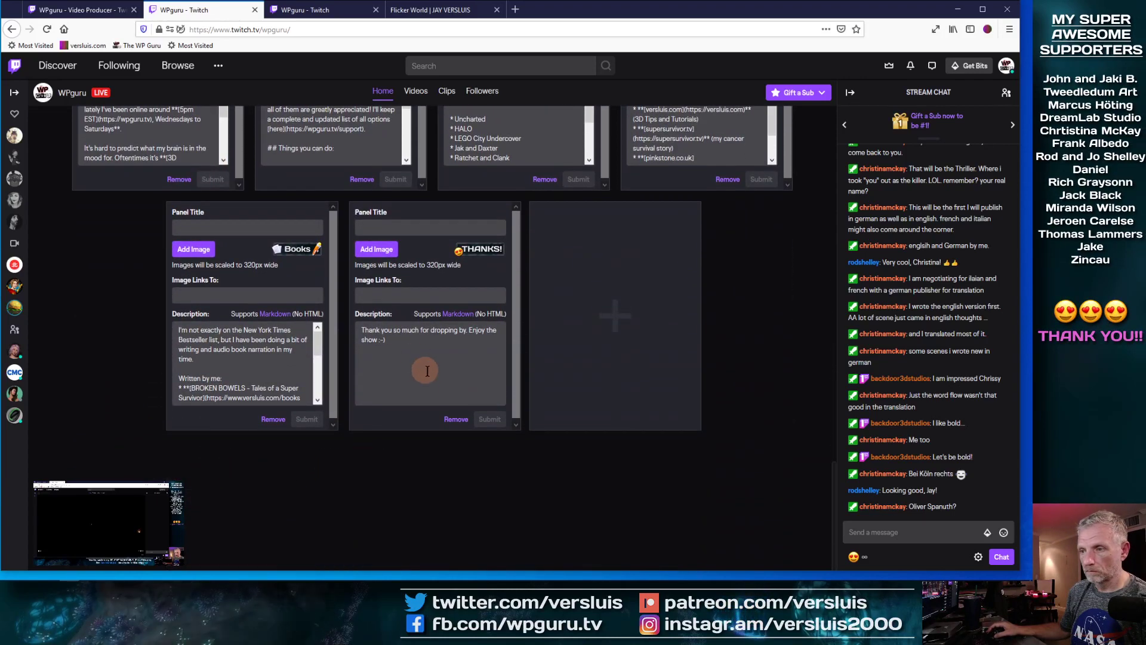
{"action": "left_click", "coordinate": [363, 331]}
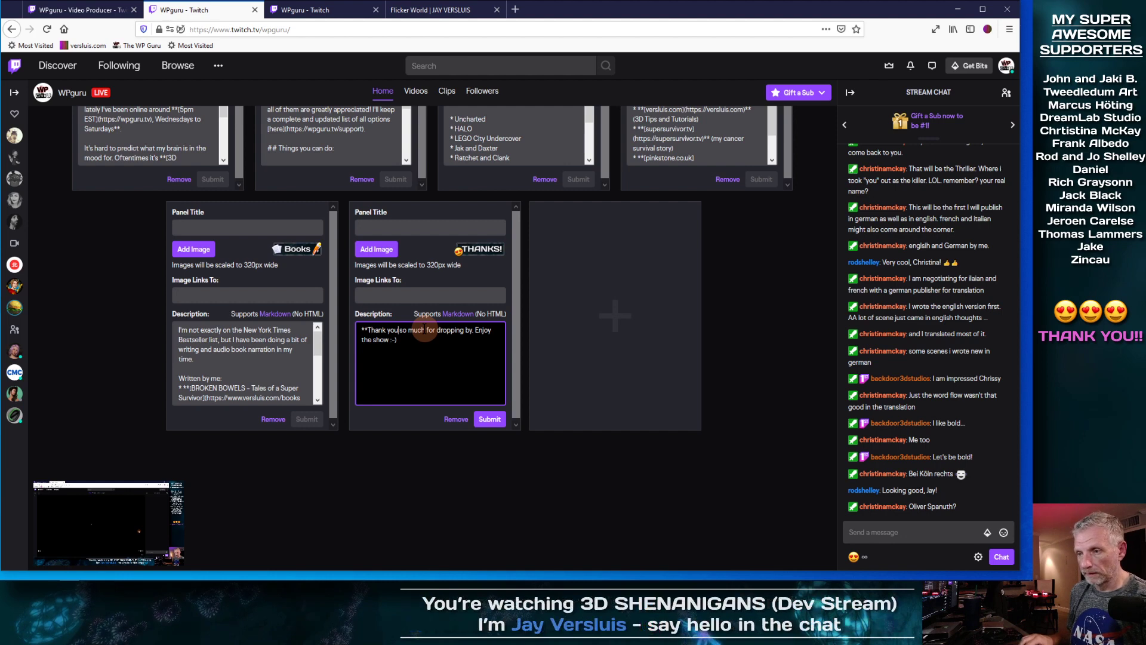
{"action": "key", "text": "Return"}
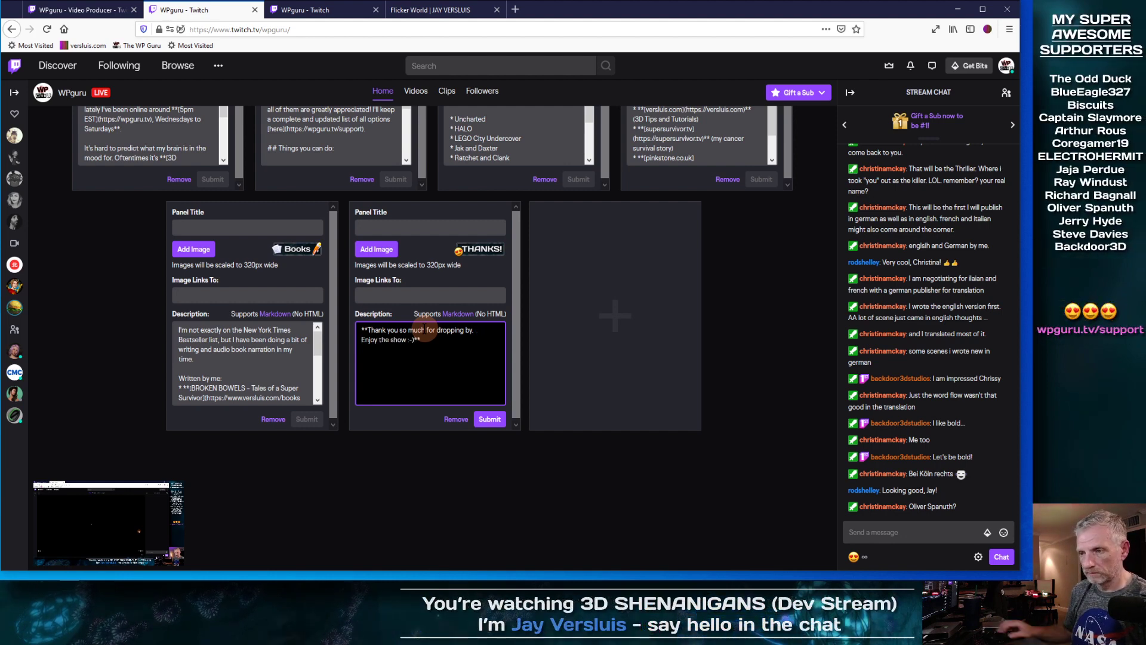
{"action": "left_click", "coordinate": [489, 420]}
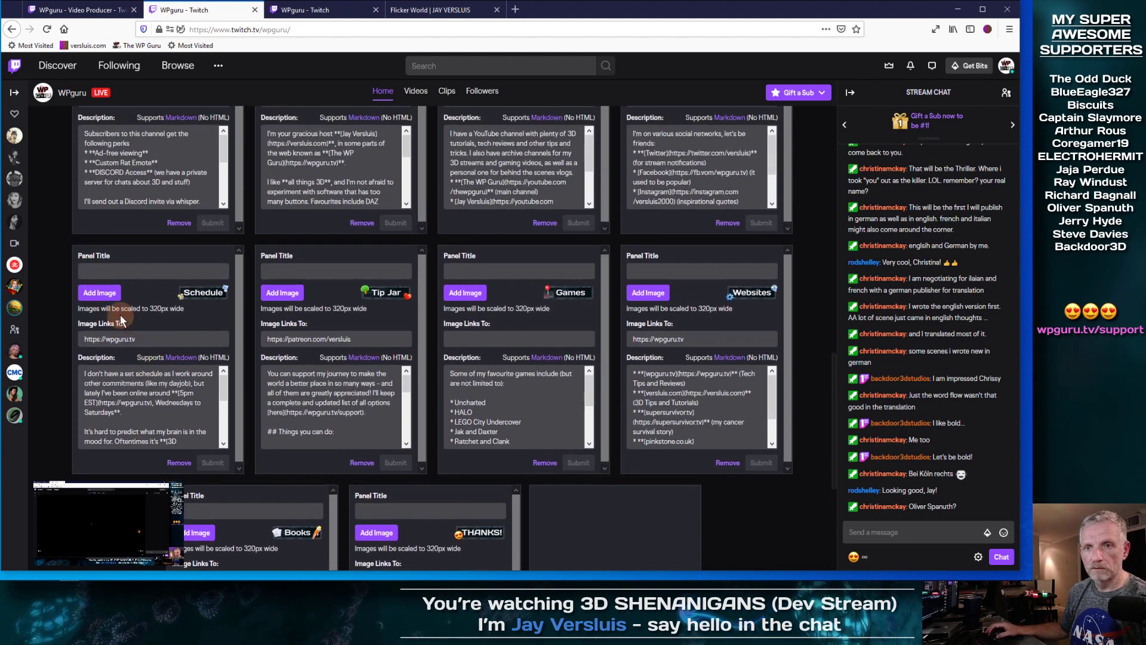
{"action": "scroll", "coordinate": [120, 314], "scroll_direction": "up", "scroll_amount": 3}
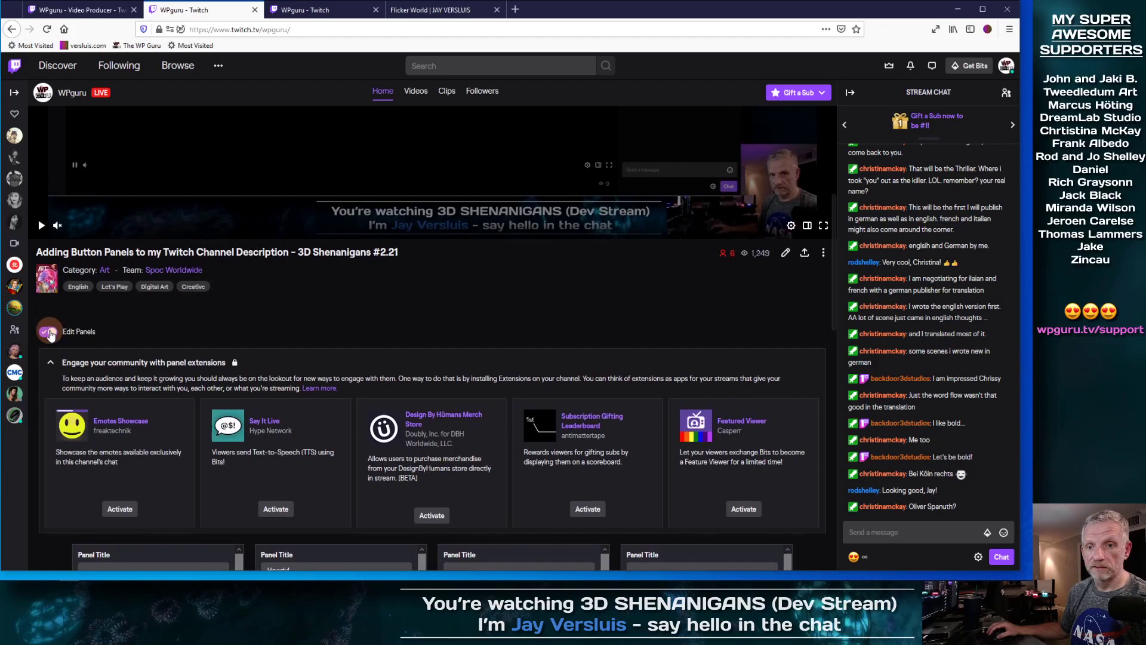
Step: Switch Edit Panels off and scroll through the rendered Schedule, Books, Tip Jar, Games and Websites panels
{"action": "left_click", "coordinate": [92, 332]}
{"action": "scroll", "coordinate": [407, 331], "scroll_direction": "down", "scroll_amount": 10}
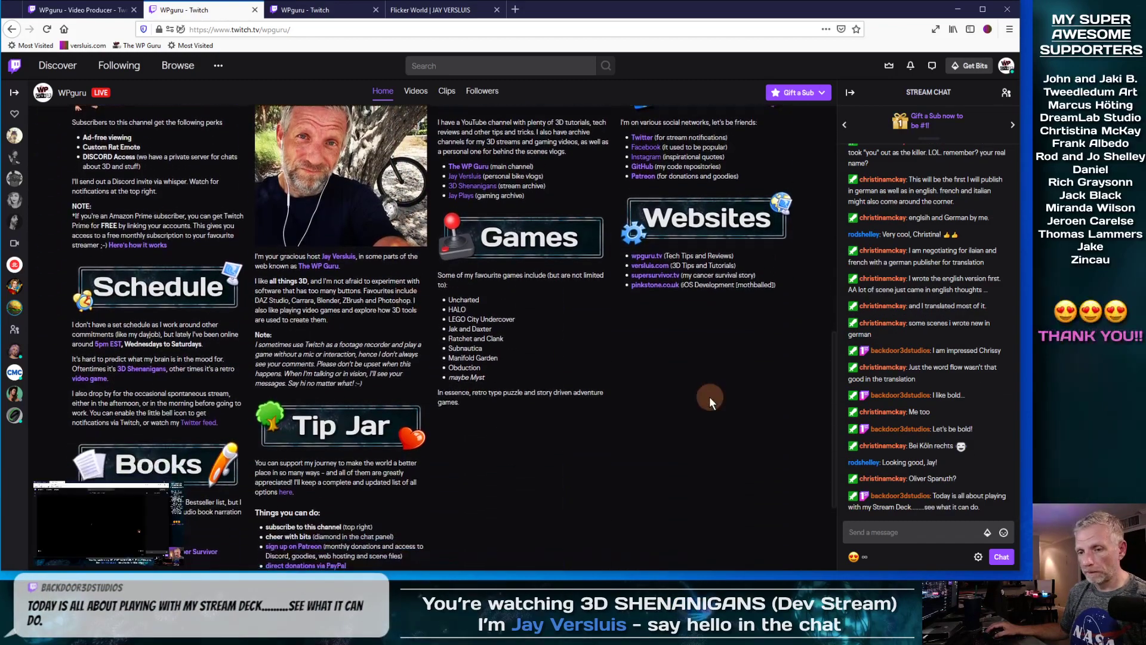
{"action": "scroll", "coordinate": [710, 399], "scroll_direction": "down", "scroll_amount": 3}
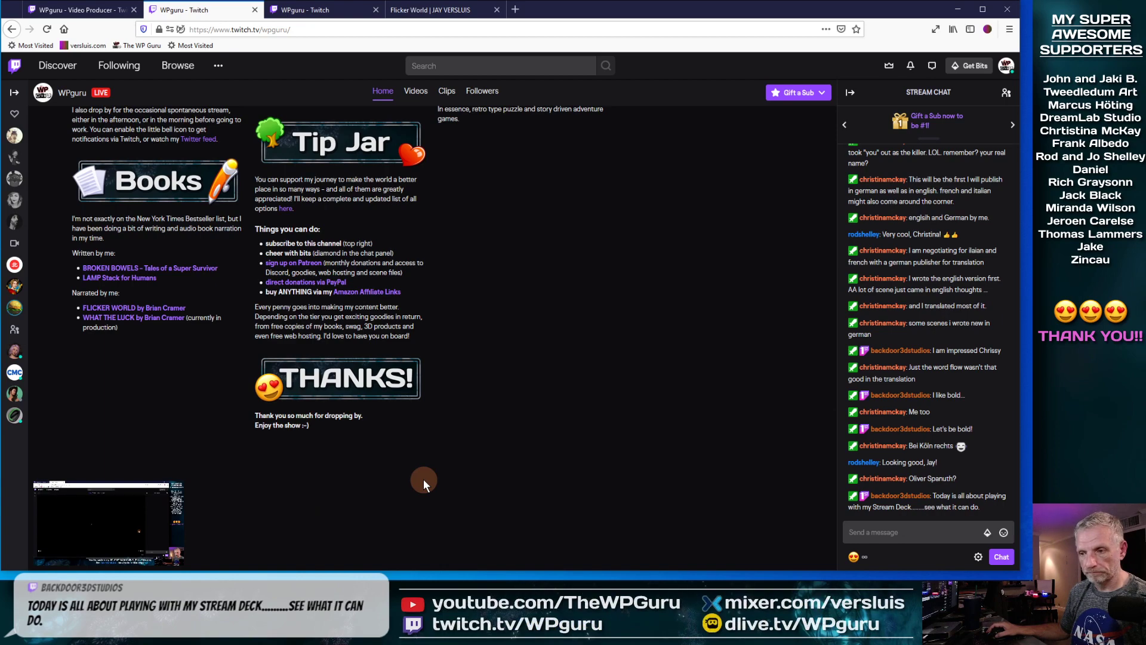
{"action": "scroll", "coordinate": [555, 468], "scroll_direction": "up", "scroll_amount": 1}
{"action": "scroll", "coordinate": [625, 446], "scroll_direction": "up", "scroll_amount": 6}
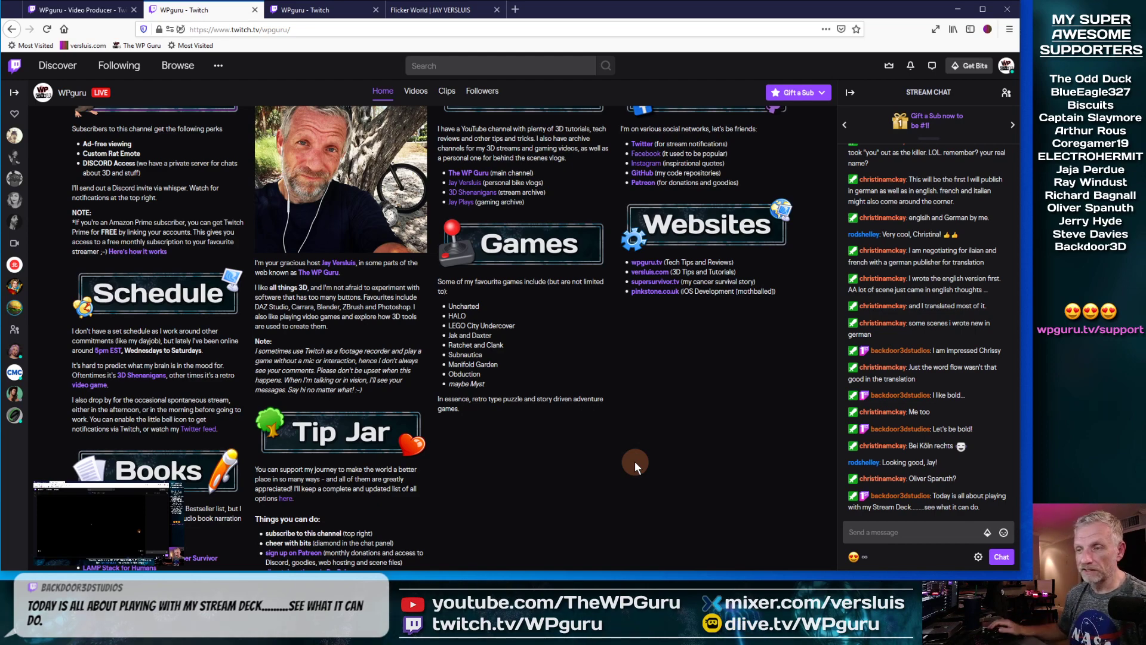
{"action": "scroll", "coordinate": [635, 461], "scroll_direction": "up", "scroll_amount": 10}
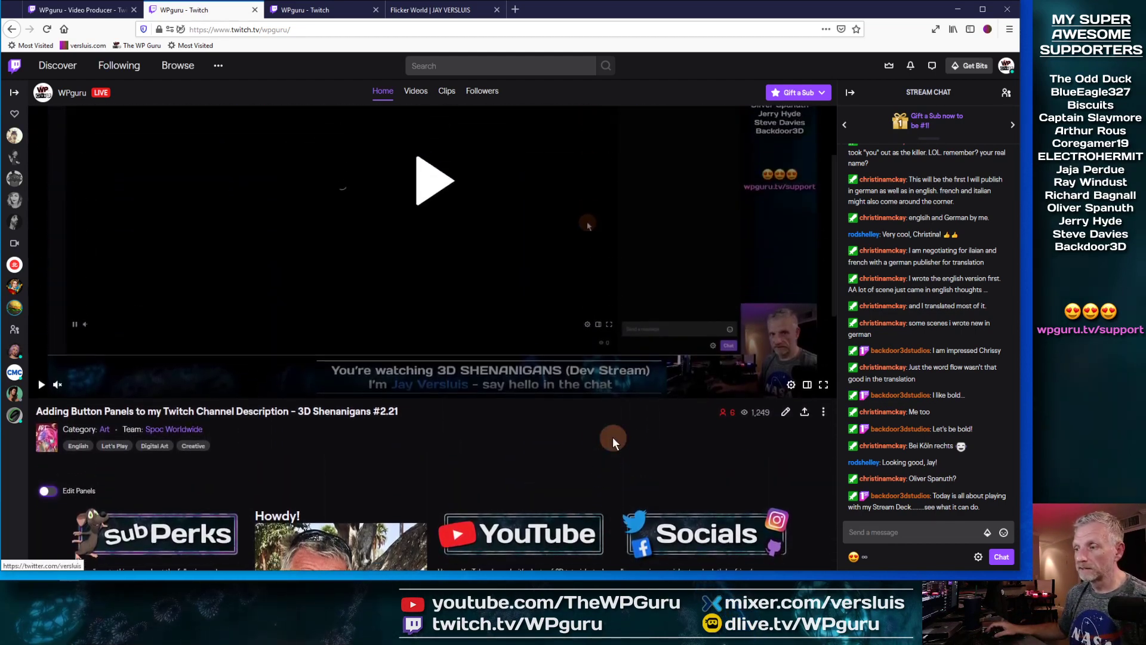
{"action": "scroll", "coordinate": [740, 531], "scroll_direction": "down", "scroll_amount": 6}
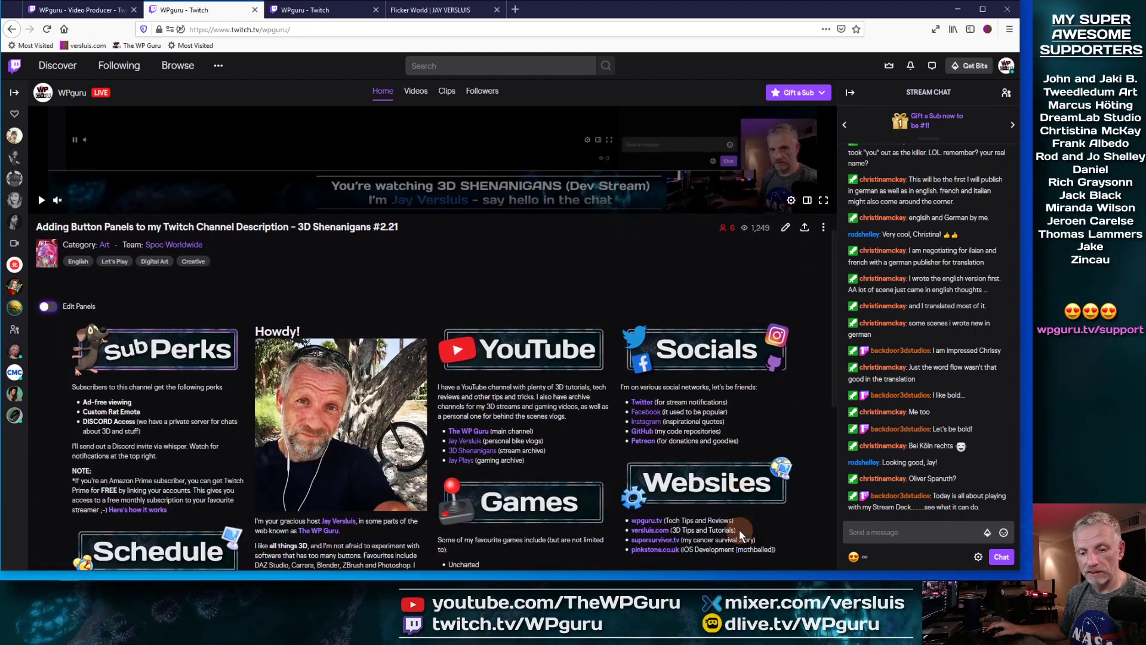
{"action": "scroll", "coordinate": [731, 507], "scroll_direction": "down", "scroll_amount": 5}
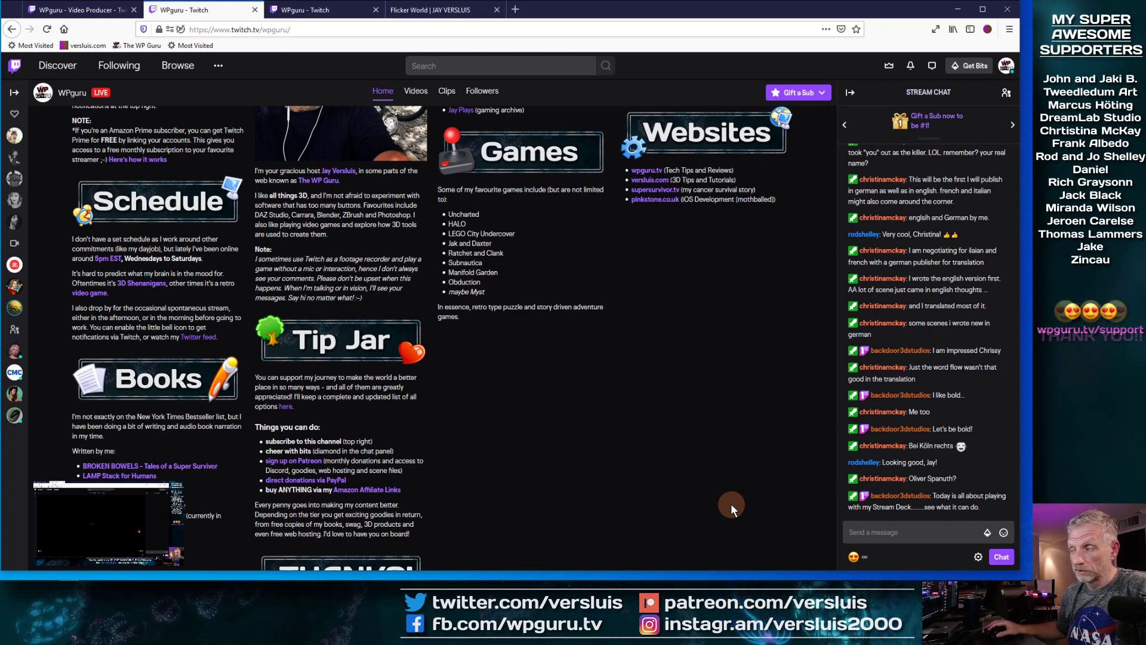
Step: Minimize the browser and open the Stream Deck app's menu from the hidden tray icons
{"action": "left_click", "coordinate": [958, 10]}
{"action": "mouse_move", "coordinate": [852, 565]}
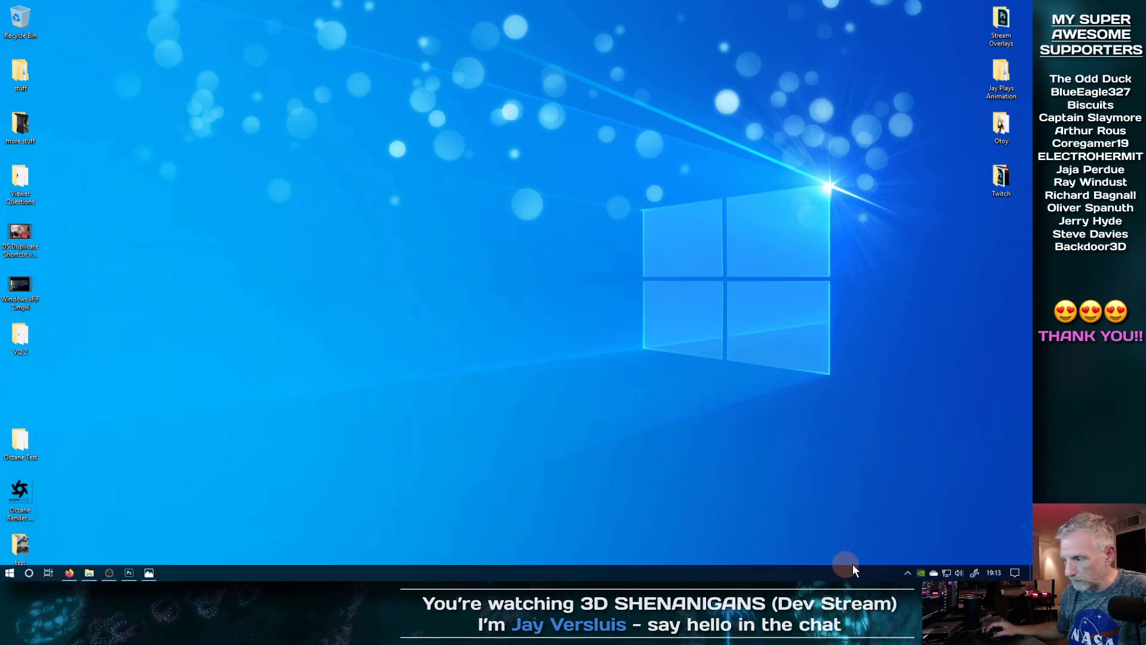
{"action": "left_click", "coordinate": [907, 574]}
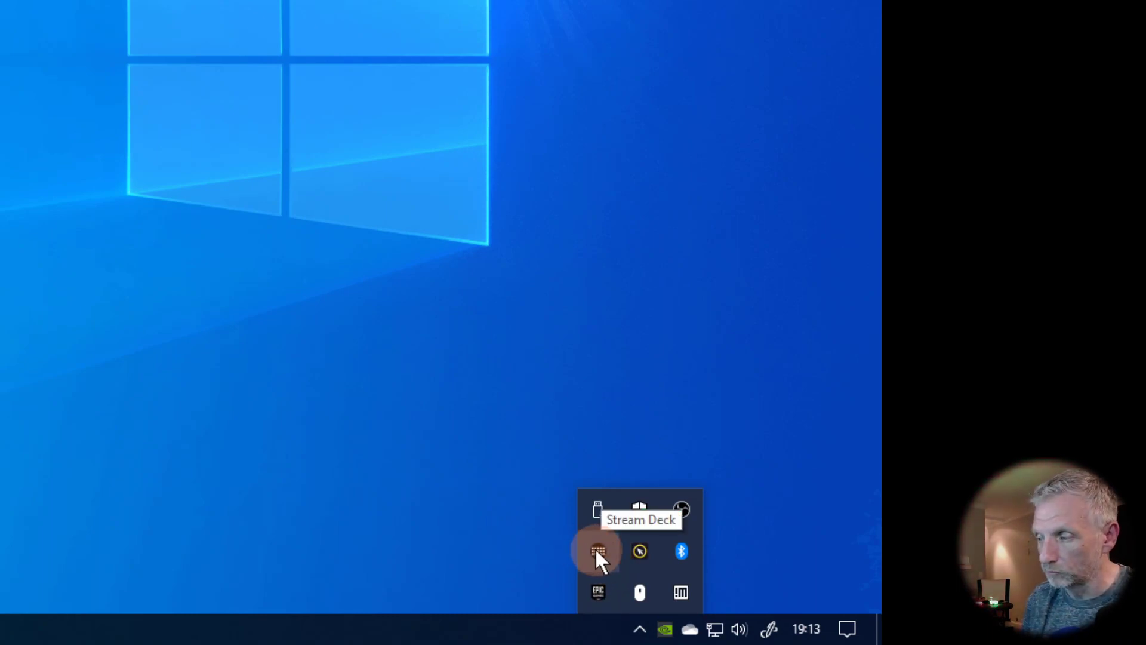
{"action": "right_click", "coordinate": [596, 550]}
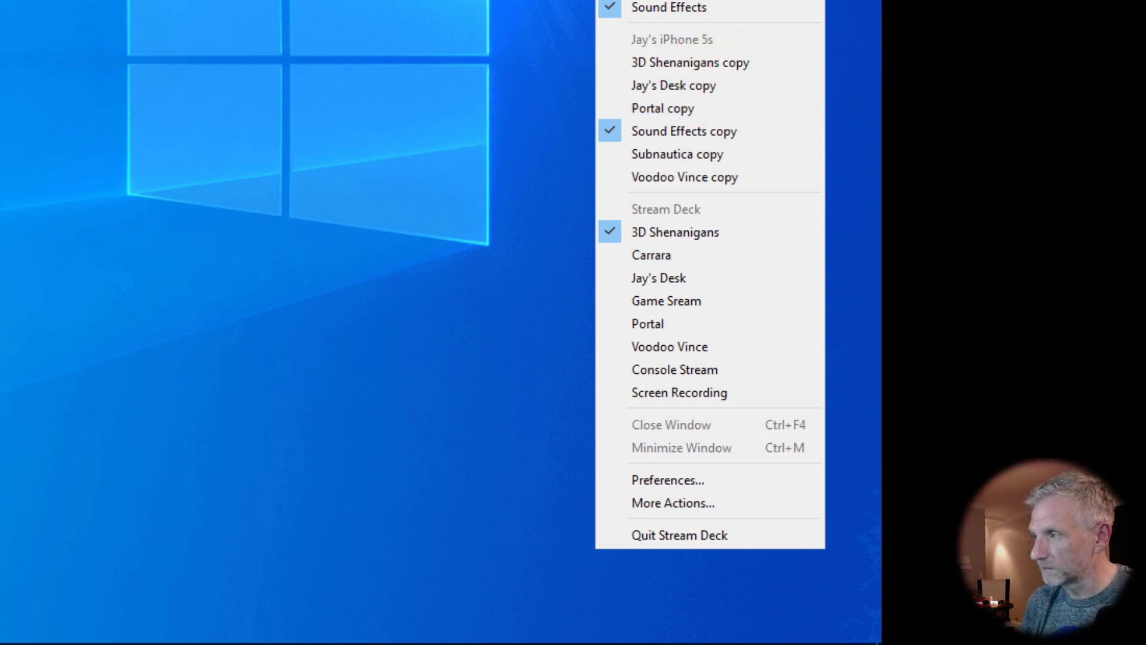
{"action": "left_click", "coordinate": [717, 1]}
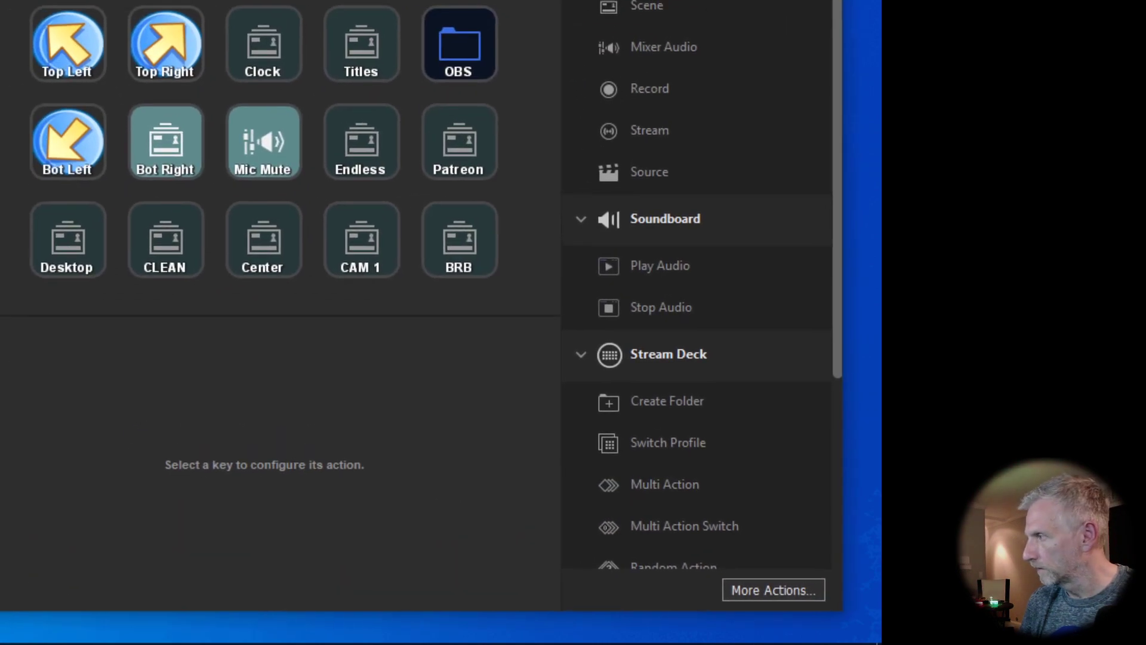
Step: Move the Stream Deck window to the top of the screen, shifted left to uncover the desktop icons
{"action": "left_click_drag", "start_coordinate": [736, 347], "coordinate": [706, 53]}
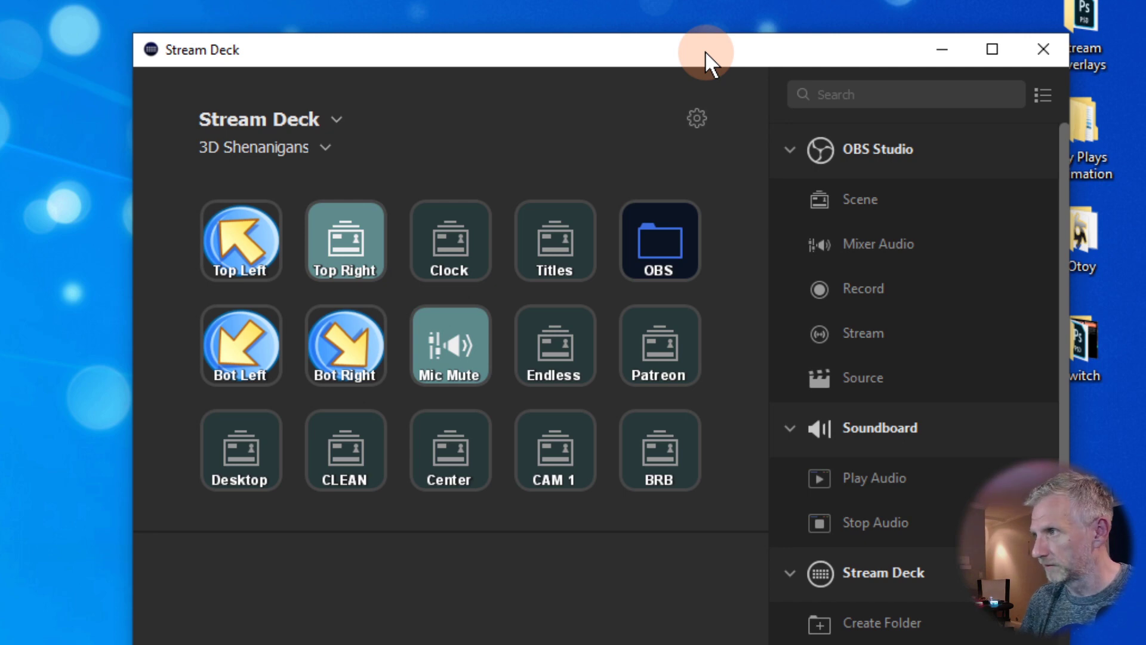
{"action": "left_click_drag", "start_coordinate": [705, 52], "coordinate": [732, 2]}
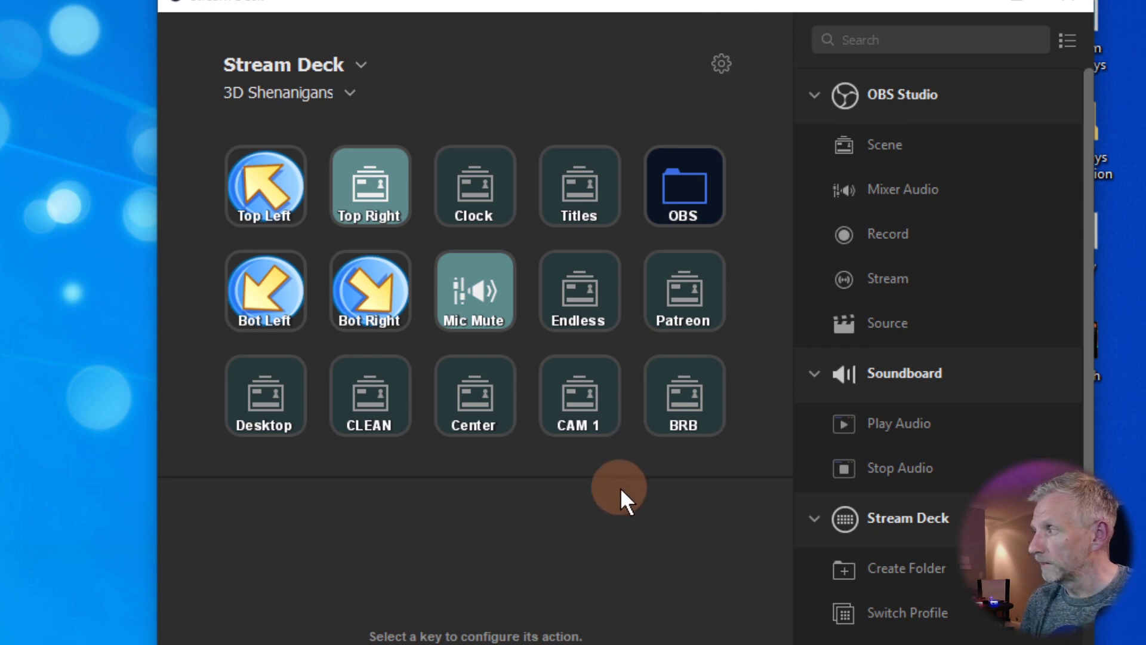
{"action": "left_click_drag", "start_coordinate": [597, 57], "coordinate": [534, 80]}
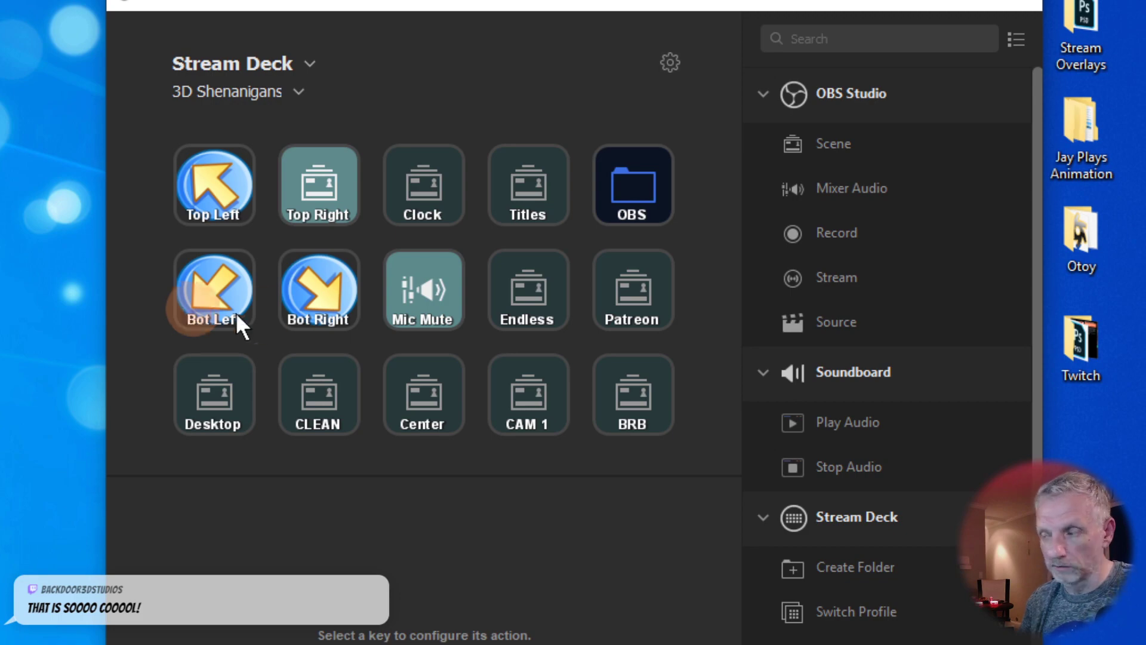
Step: Try out the Desktop, CLEAN and Top Left scene keys
{"action": "left_click", "coordinate": [223, 403]}
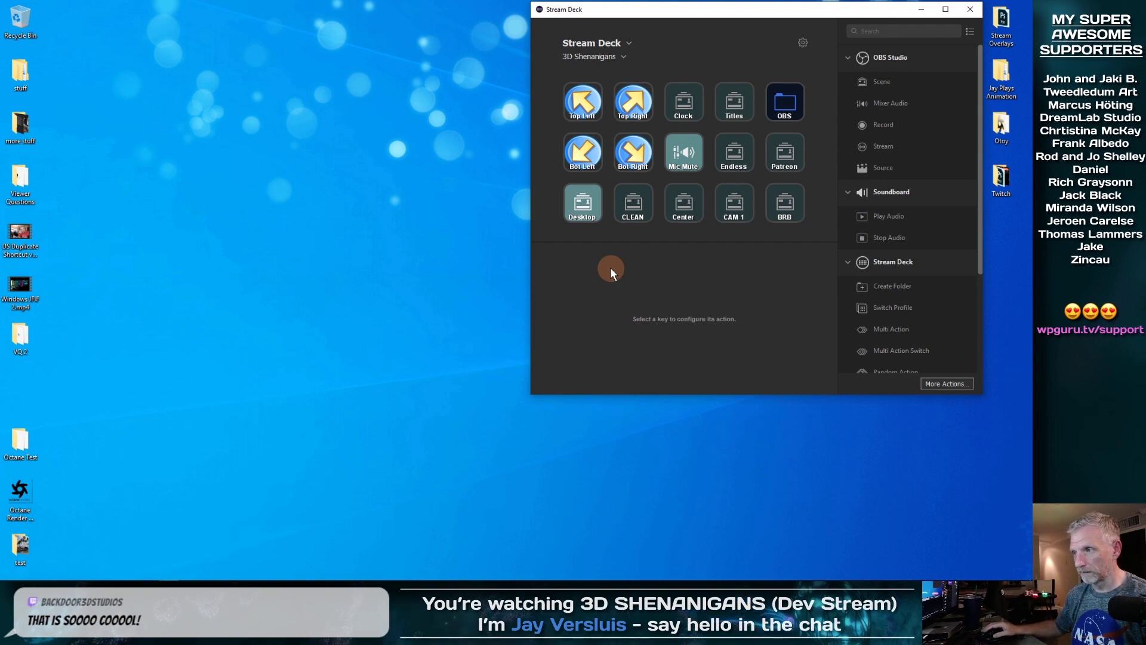
{"action": "left_click", "coordinate": [636, 210]}
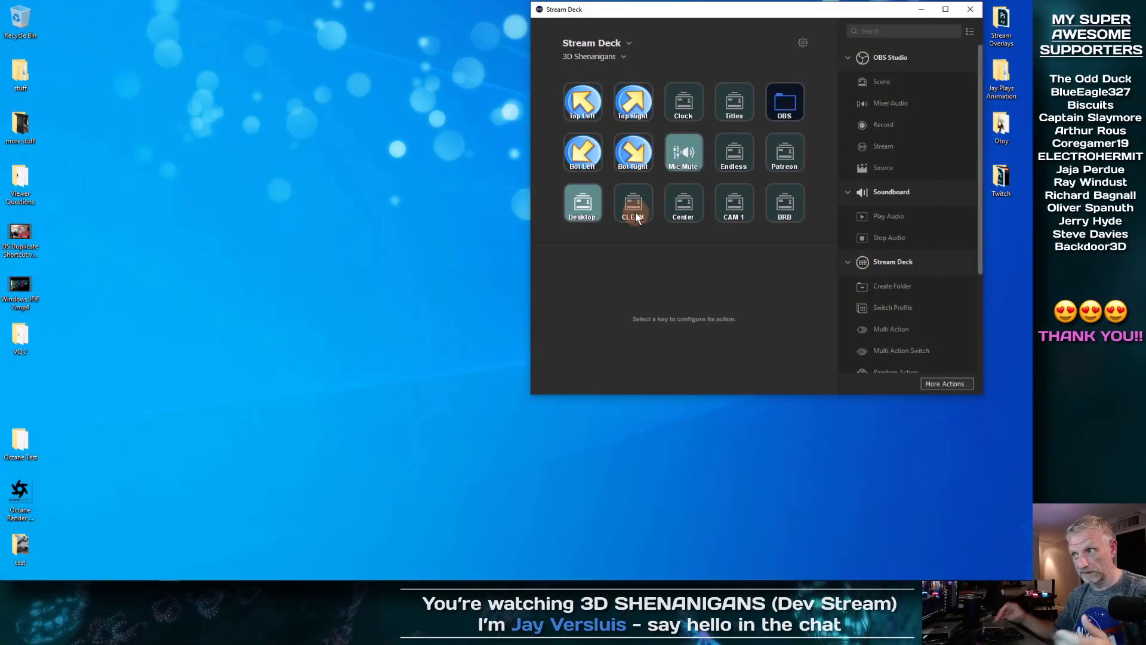
{"action": "left_click", "coordinate": [584, 106]}
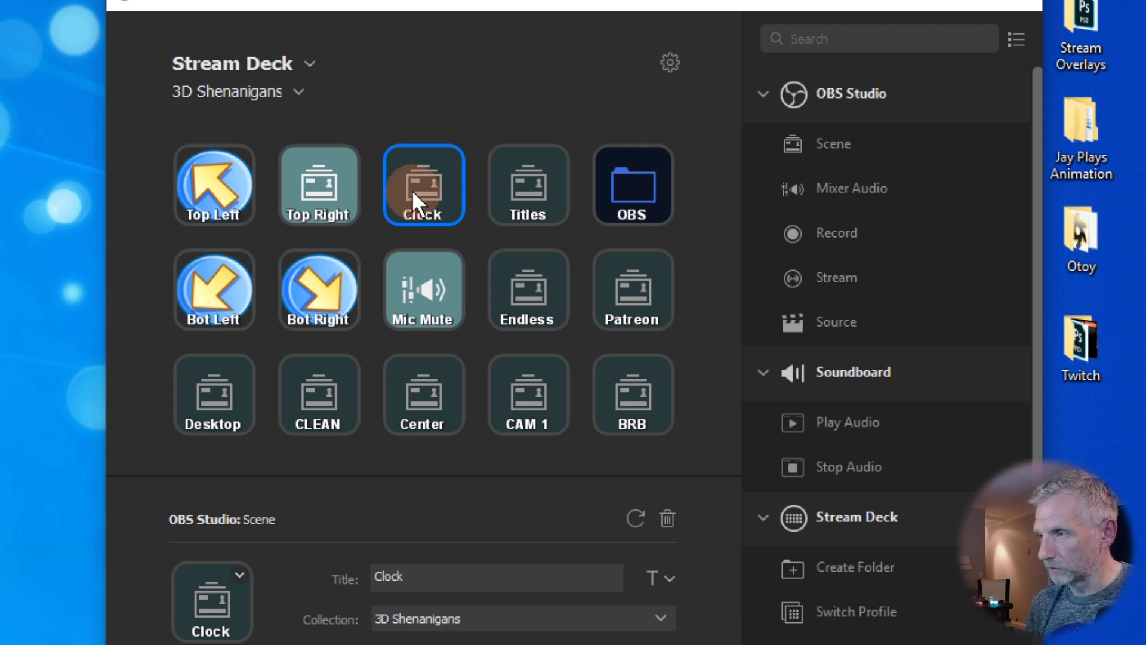
Step: Replace the Clock key's action with an OBS Scene action set to the TITLES scene
{"action": "key", "text": "Delete"}
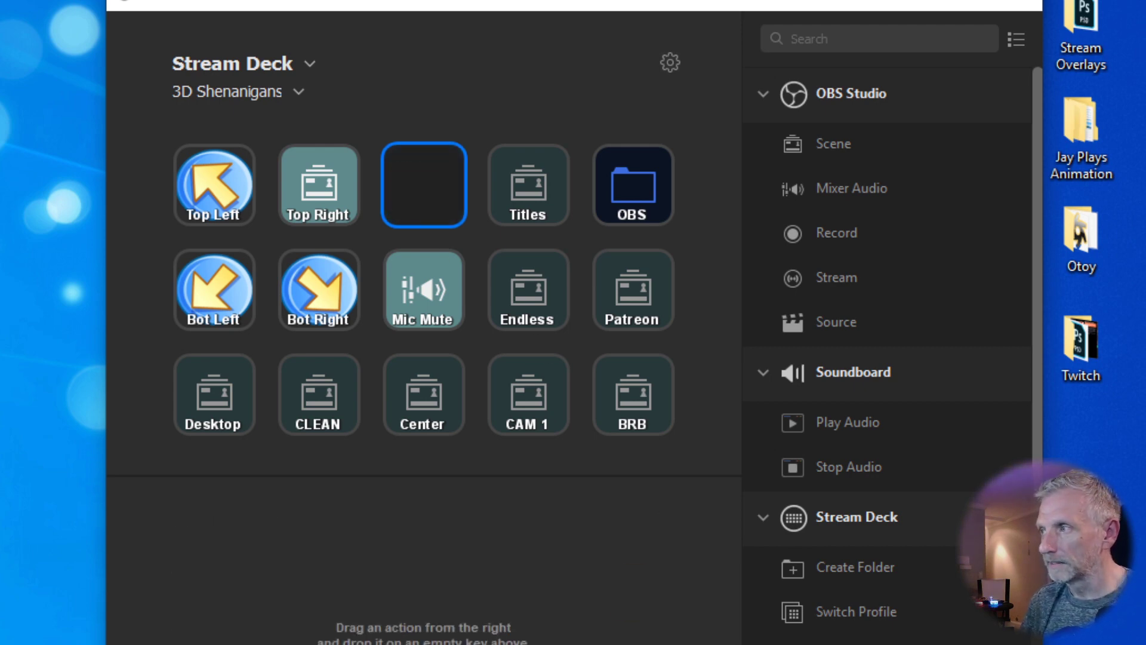
{"action": "left_click", "coordinate": [830, 160]}
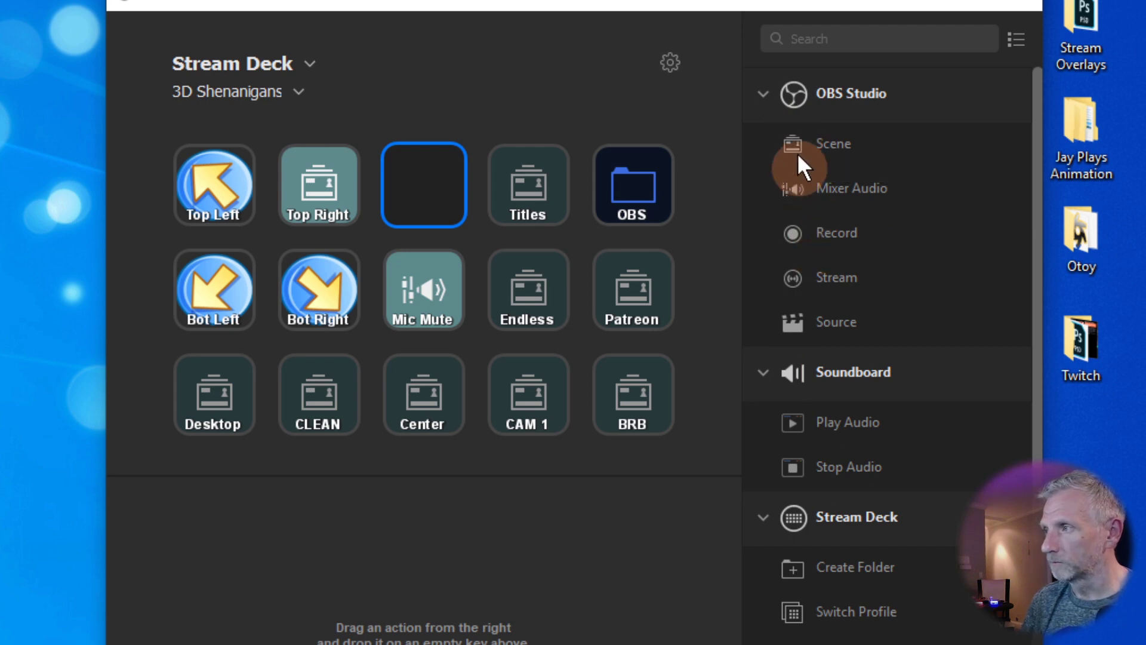
{"action": "left_click_drag", "start_coordinate": [798, 141], "coordinate": [444, 207]}
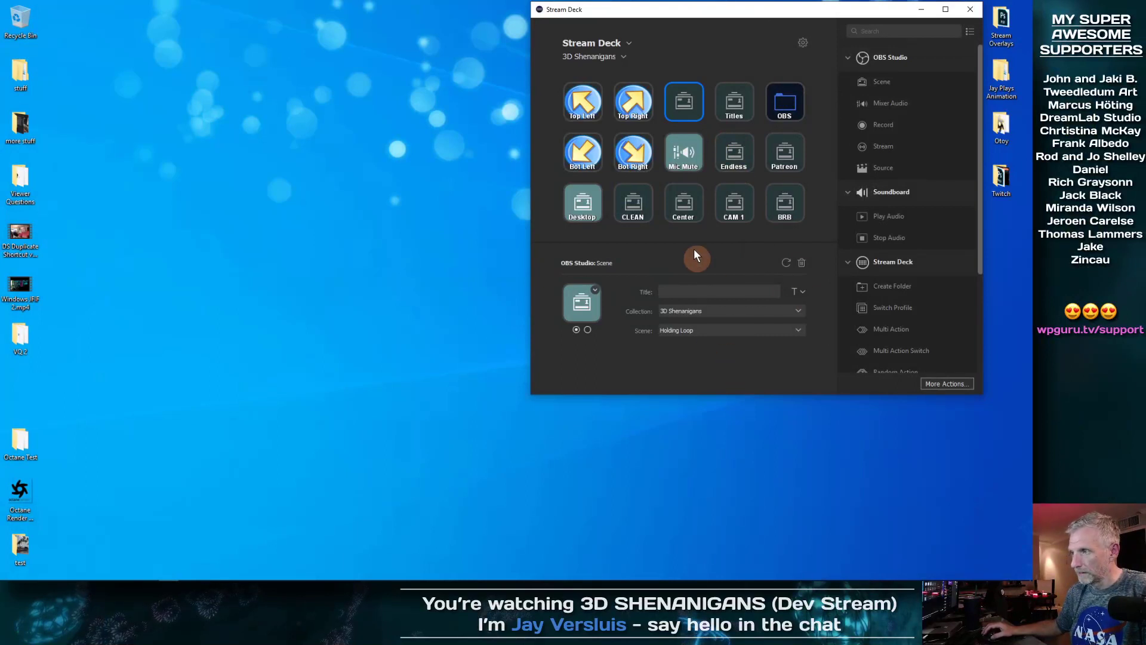
{"action": "left_click", "coordinate": [796, 332]}
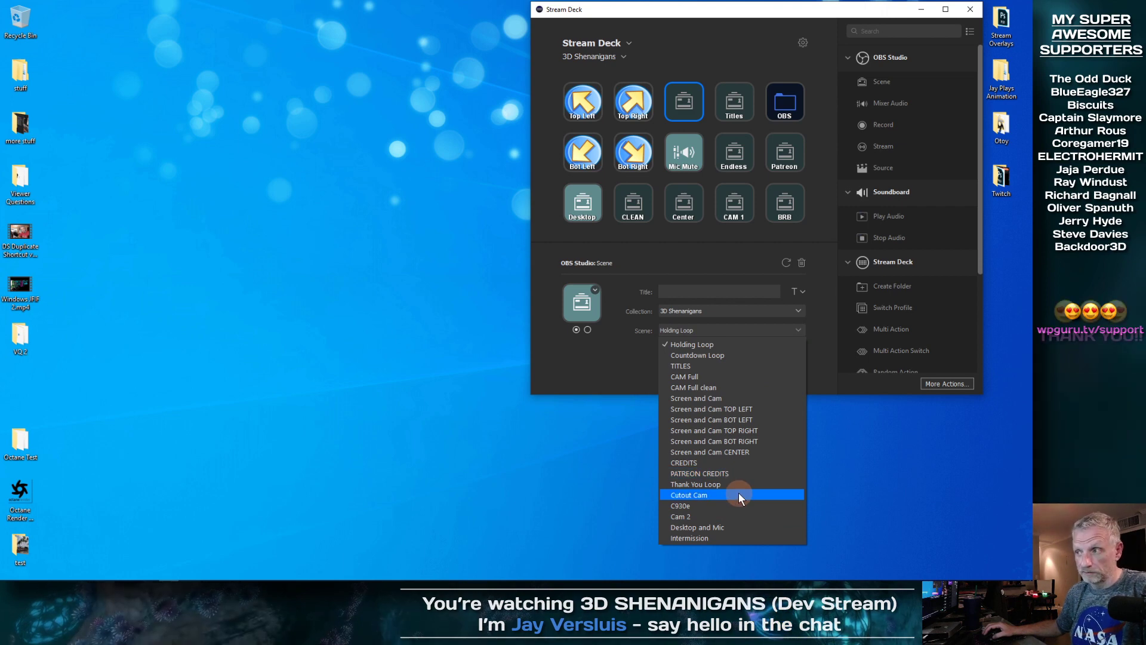
{"action": "left_click", "coordinate": [732, 366]}
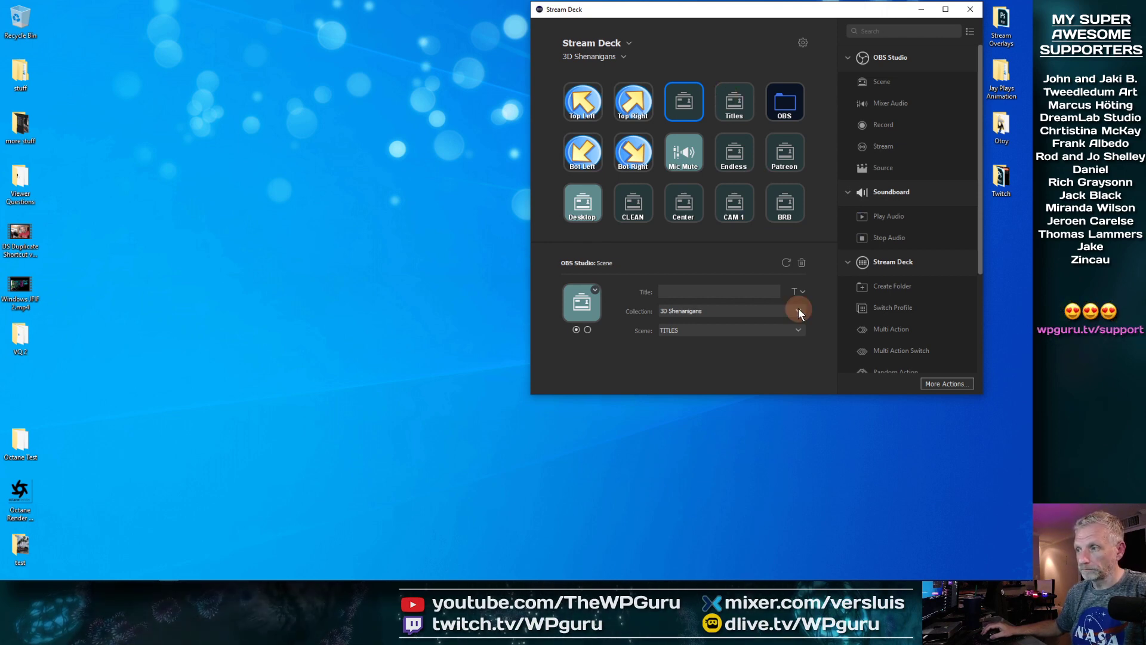
{"action": "left_click", "coordinate": [704, 292]}
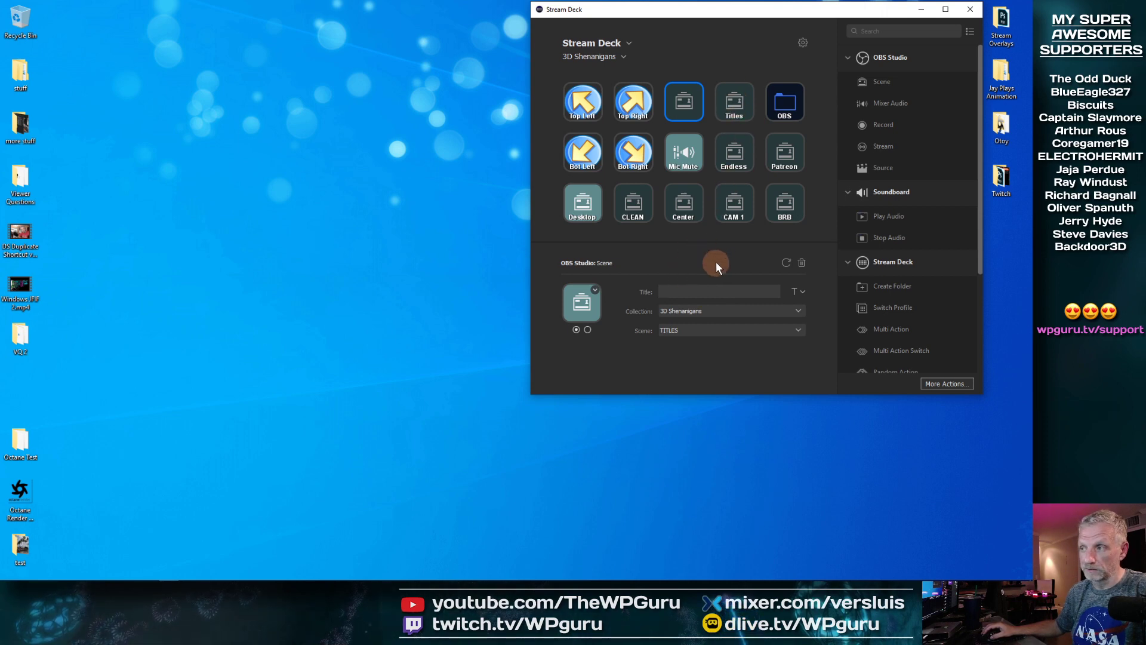
{"action": "left_click", "coordinate": [596, 291]}
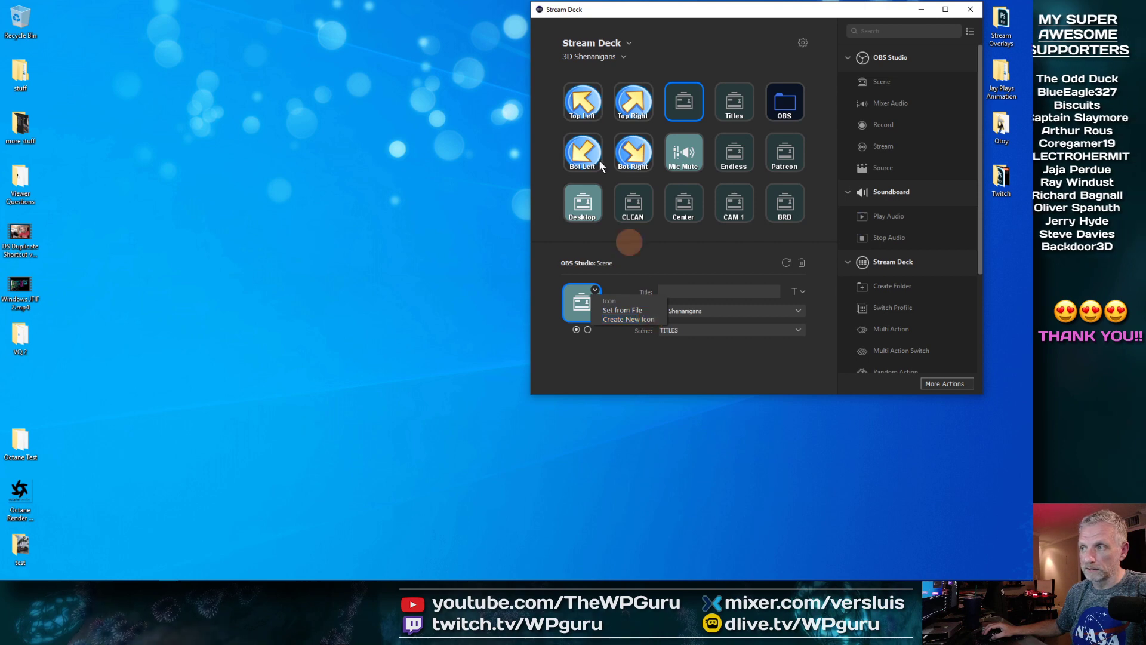
{"action": "left_click", "coordinate": [695, 244]}
{"action": "left_click", "coordinate": [690, 113]}
Step: Switch the key's scene to Countdown Loop and title it 'Clock'
{"action": "left_click", "coordinate": [798, 331]}
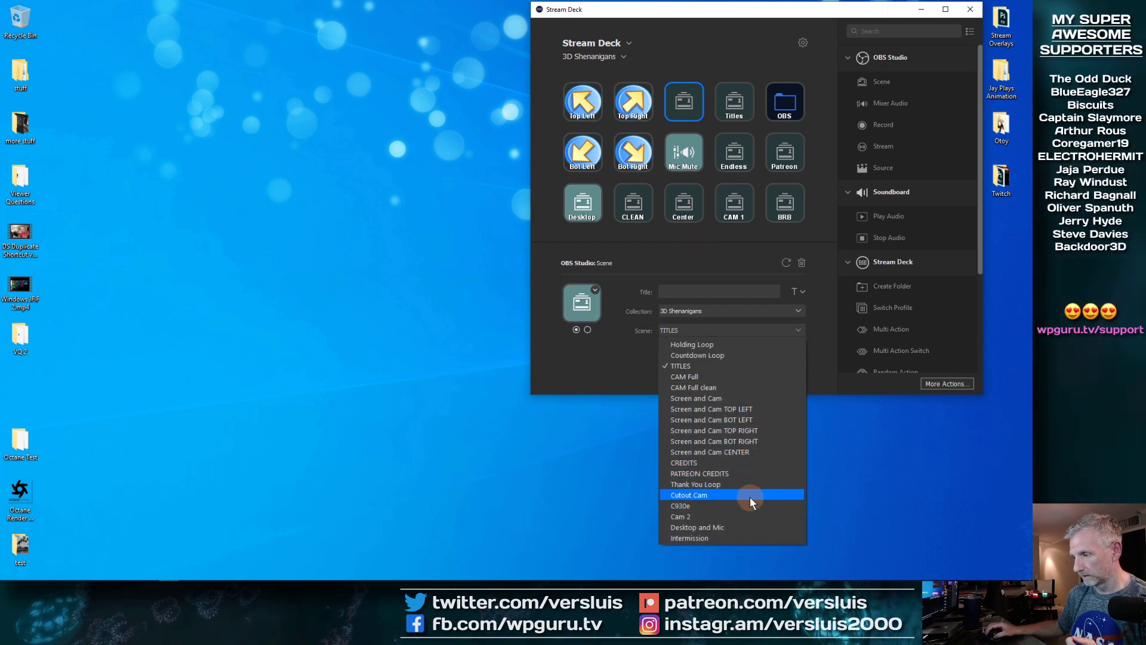
{"action": "left_click", "coordinate": [726, 356]}
{"action": "left_click", "coordinate": [712, 292]}
{"action": "type", "text": "Clock"}
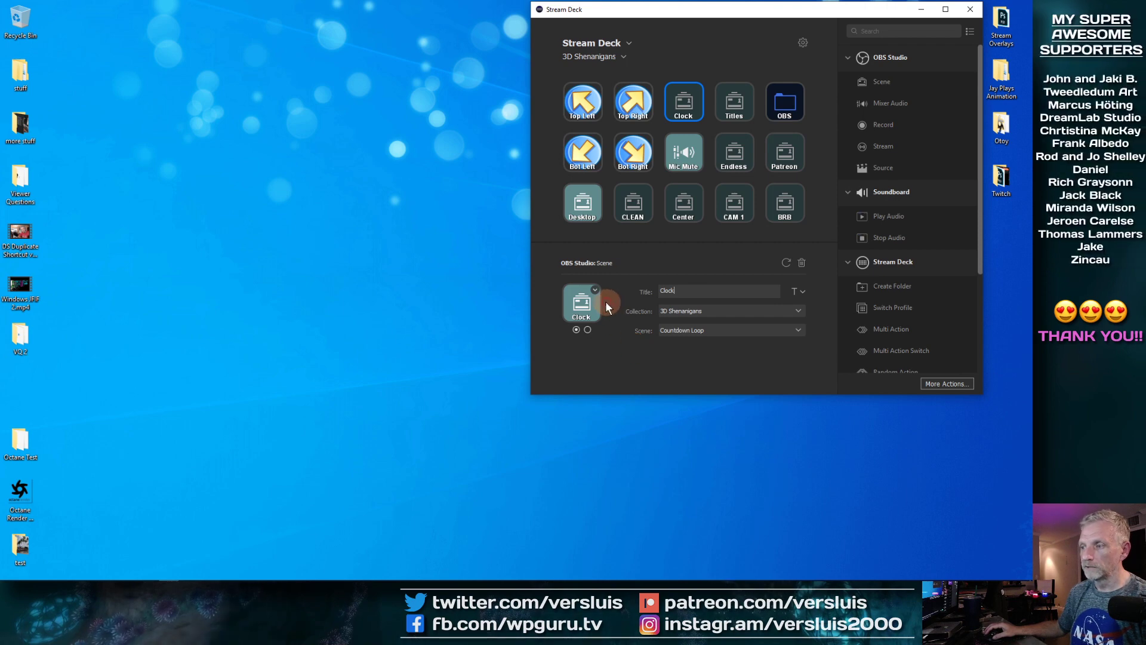
Step: Compare the key's two state looks, leaving it on the first state
{"action": "left_click", "coordinate": [588, 330]}
{"action": "left_click", "coordinate": [577, 329]}
{"action": "left_click", "coordinate": [587, 330]}
{"action": "left_click", "coordinate": [577, 329]}
{"action": "left_click", "coordinate": [587, 329]}
{"action": "left_click", "coordinate": [577, 330]}
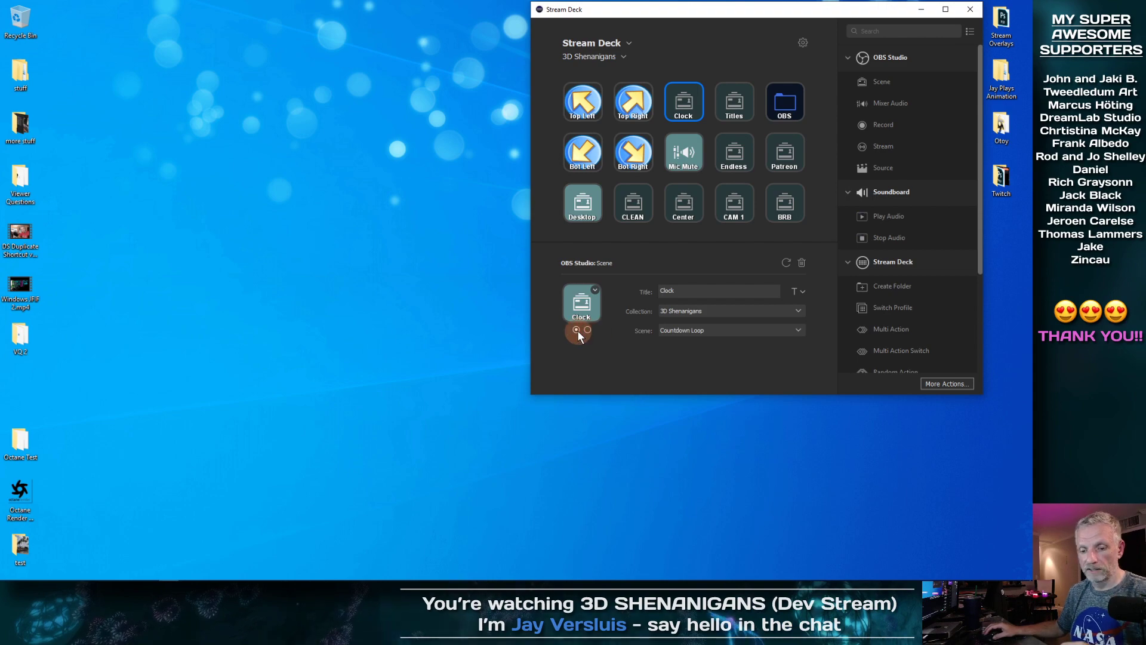